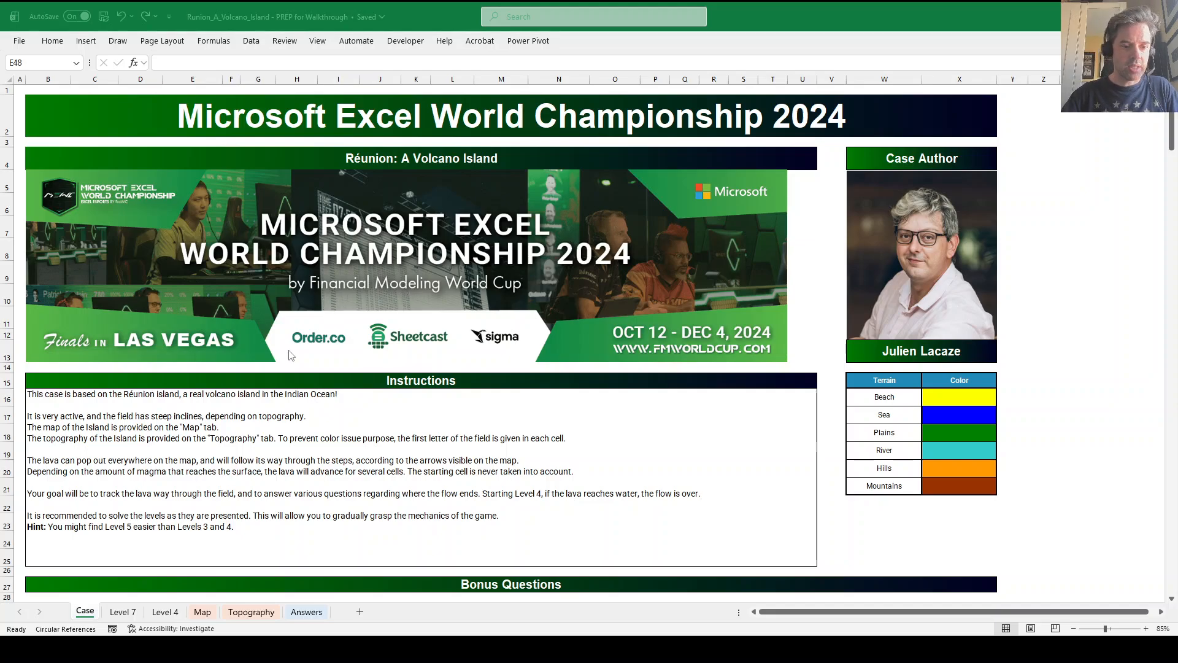
# Examine the lava direction arrows on the Map sheet and the terrain letters on the Topography sheet.
pyautogui.scroll(-1, 316, 365)
pyautogui.scroll(1, 215, 418)
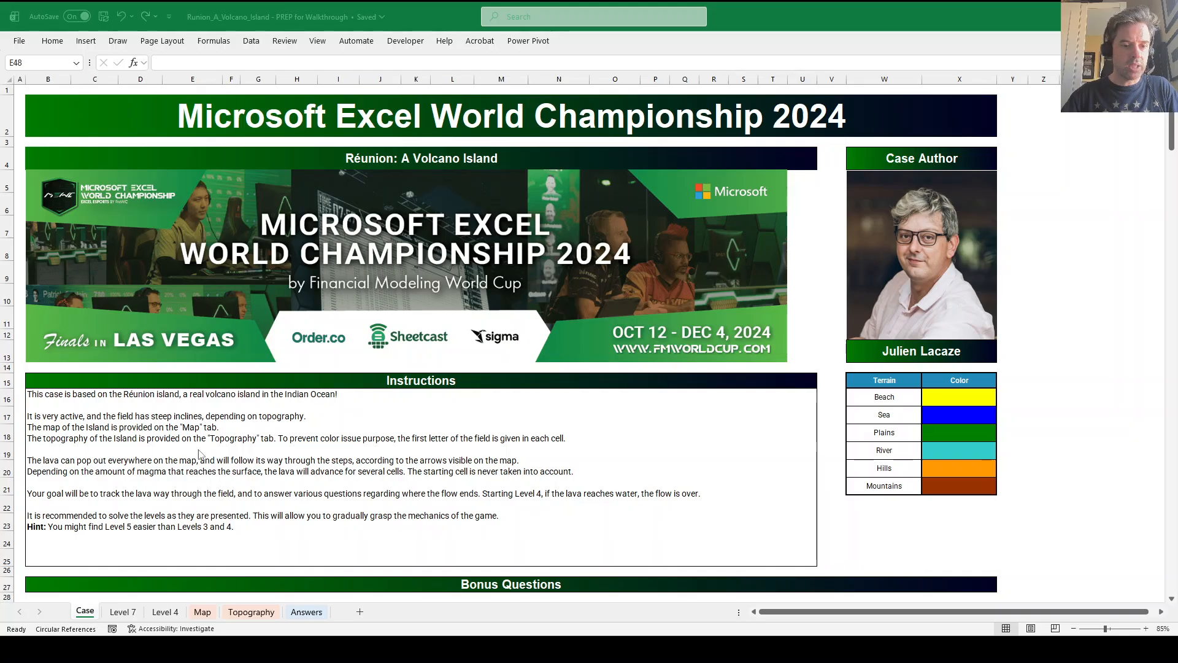
pyautogui.click(203, 613)
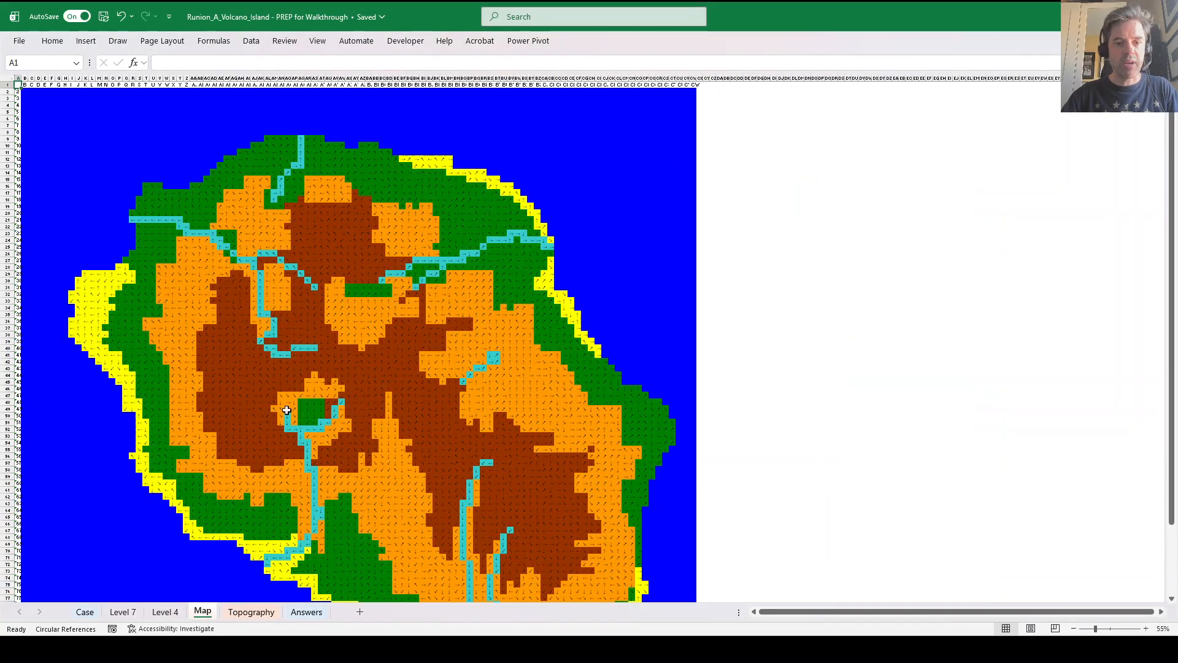
pyautogui.scroll(2, 303, 421)
pyautogui.scroll(-9, 551, 429)
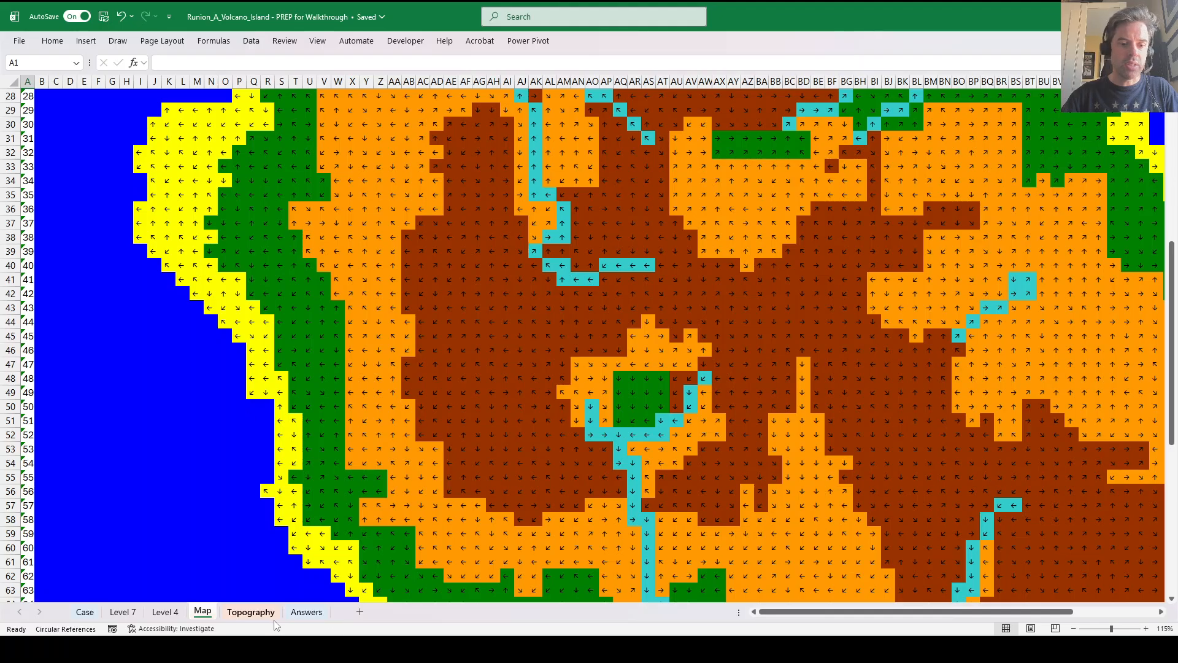
pyautogui.click(251, 612)
pyautogui.scroll(2, 349, 426)
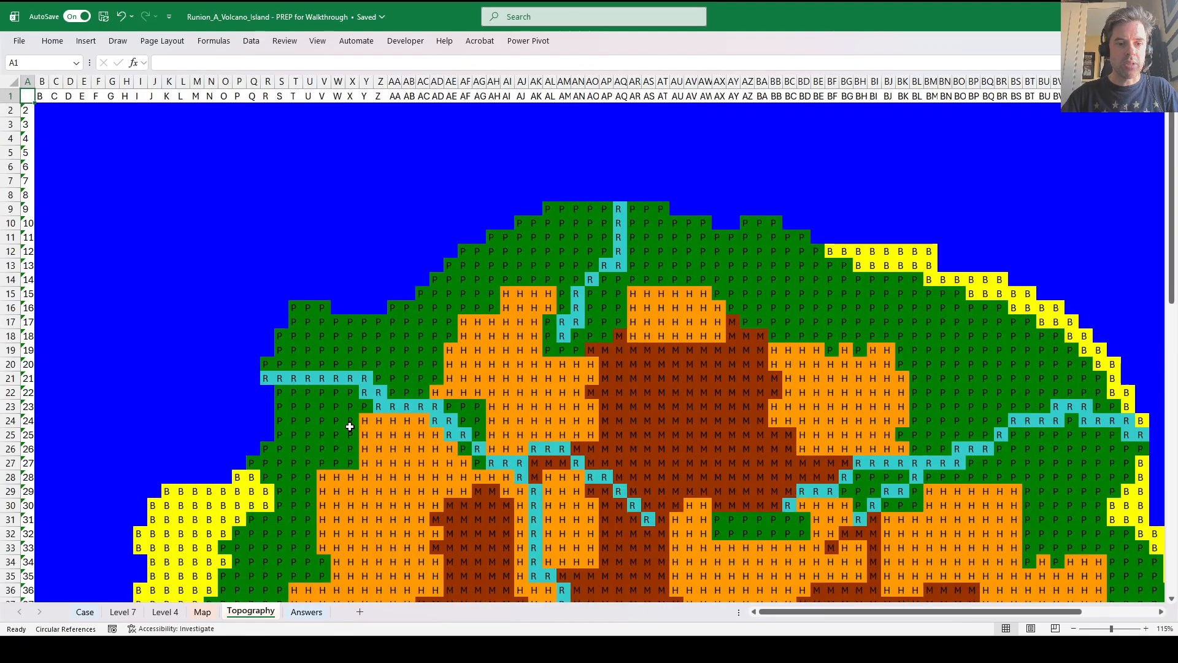
pyautogui.scroll(2, 631, 407)
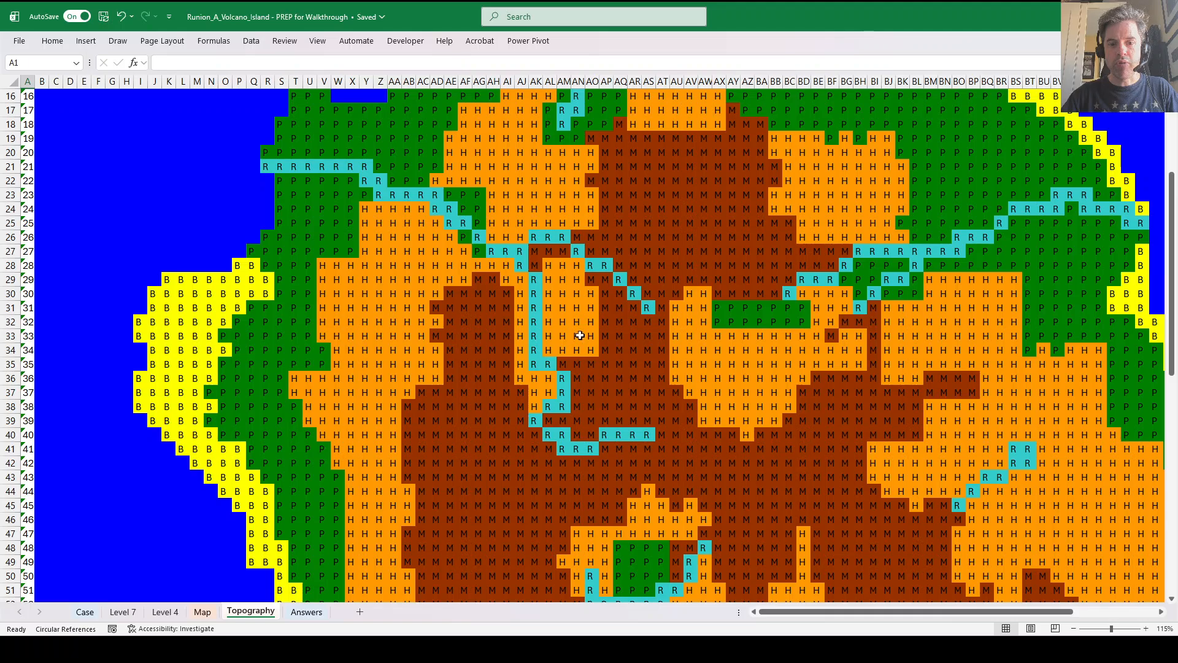
pyautogui.click(203, 614)
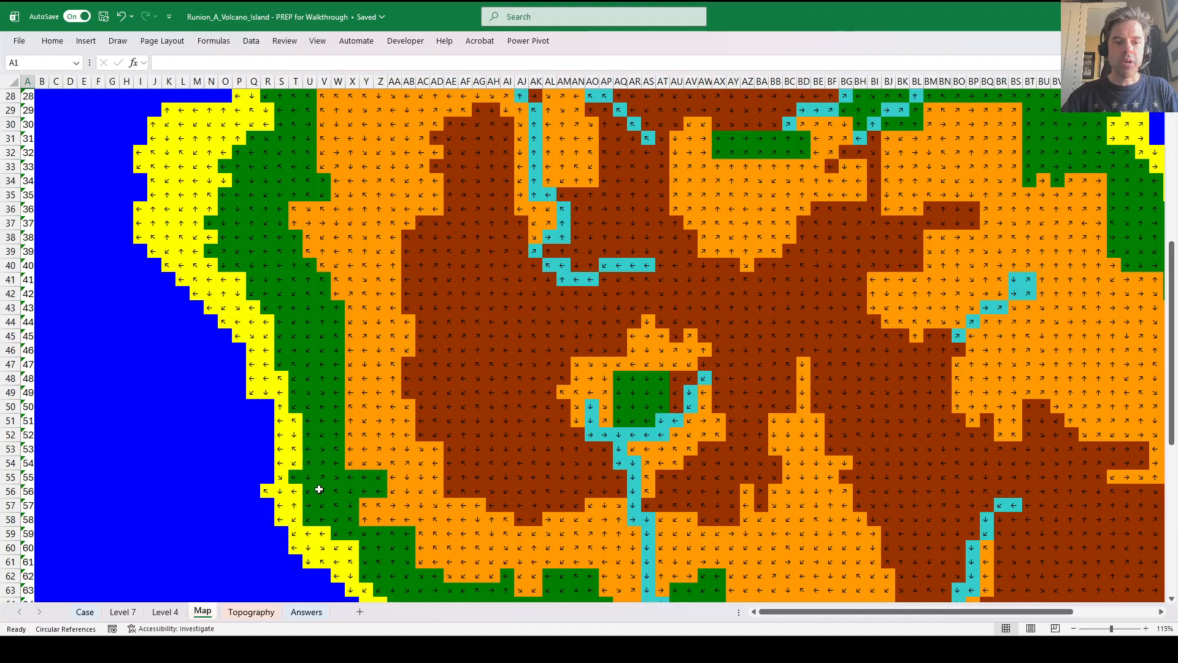
pyautogui.click(251, 612)
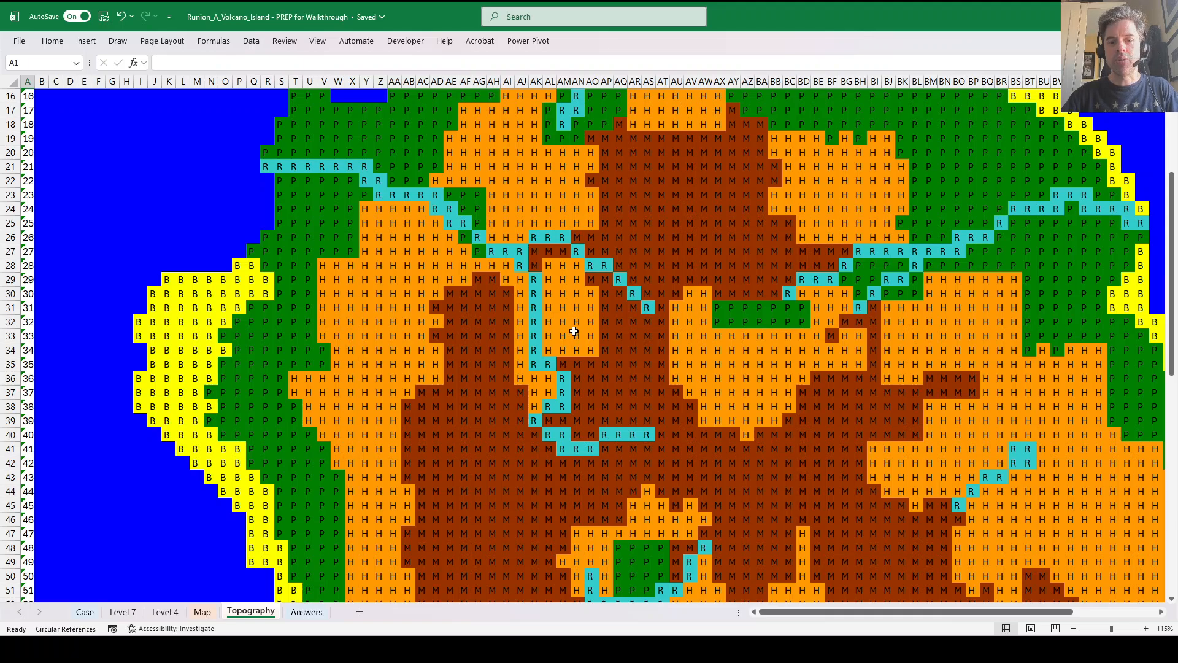
pyautogui.scroll(-2, 483, 330)
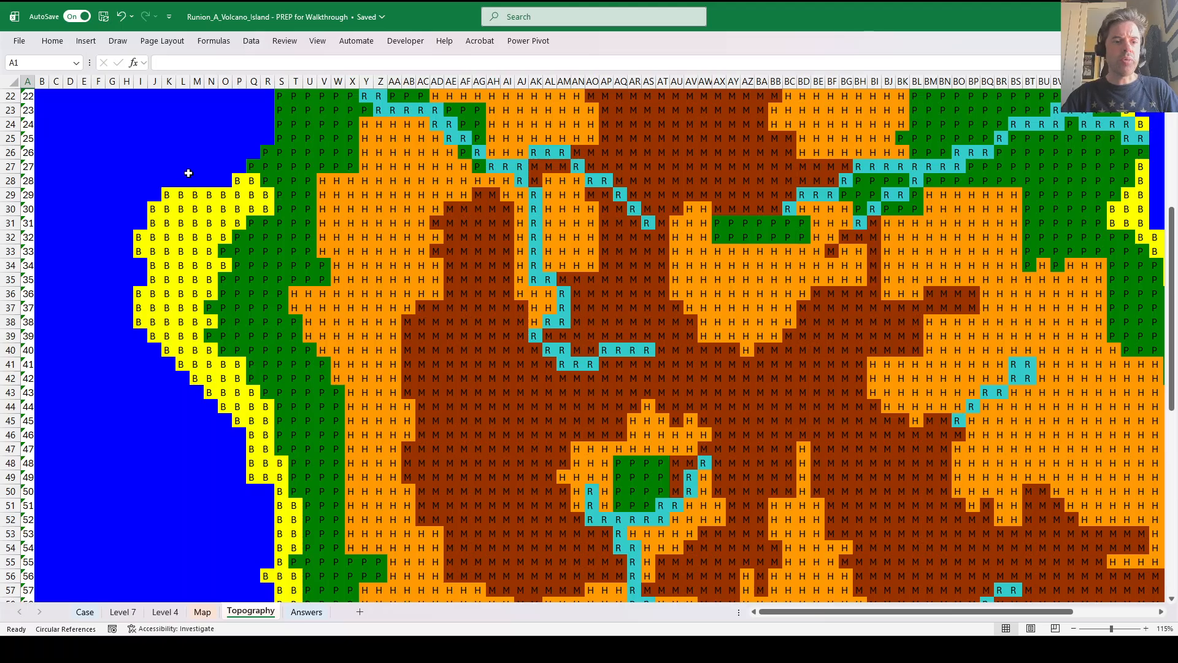
# Read the bonus questions and the Level 1 question on the Case sheet, including the example for cell O32.
pyautogui.click(84, 612)
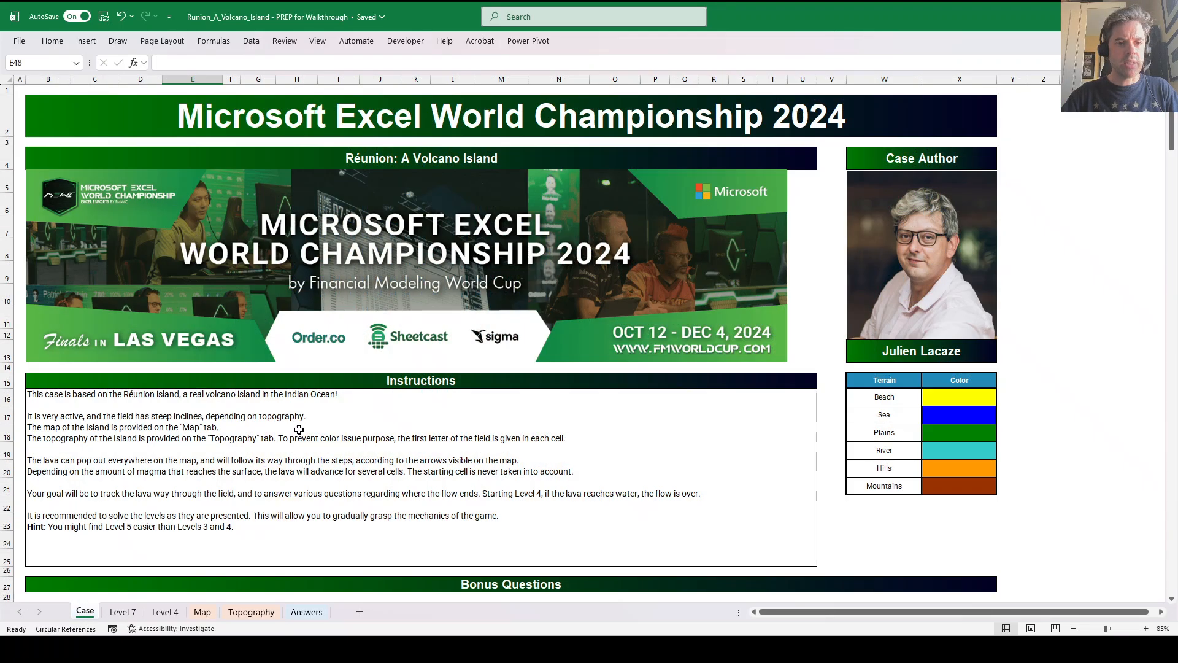
pyautogui.scroll(-2, 320, 464)
pyautogui.scroll(-7, 313, 461)
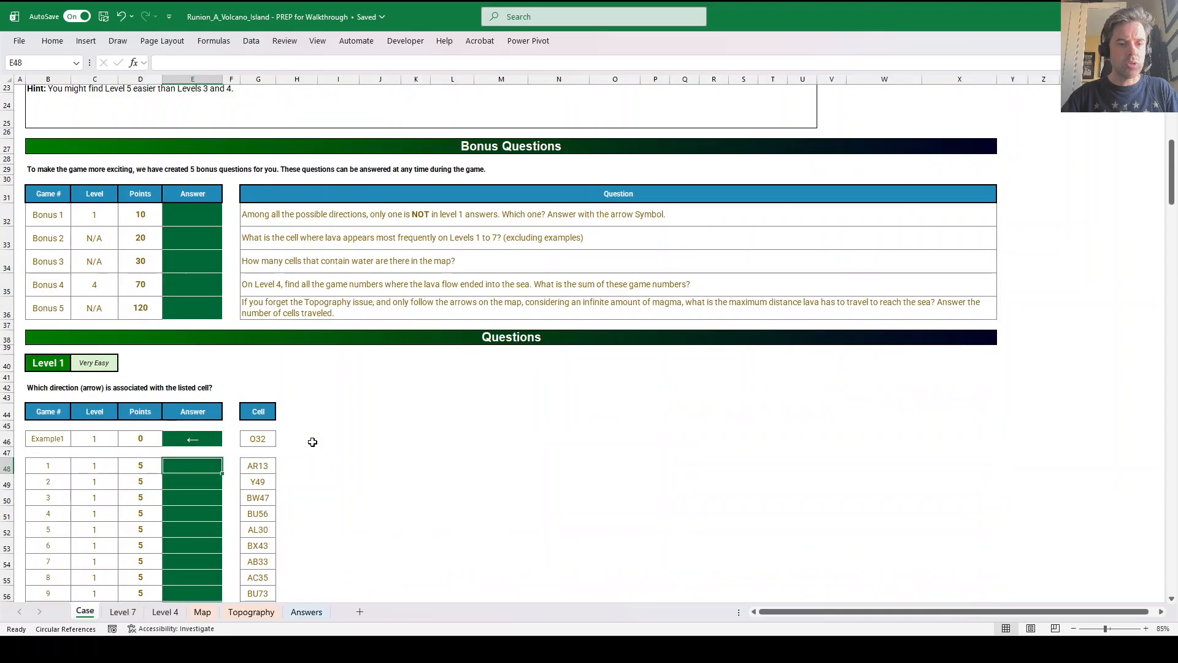
pyautogui.scroll(-2, 241, 399)
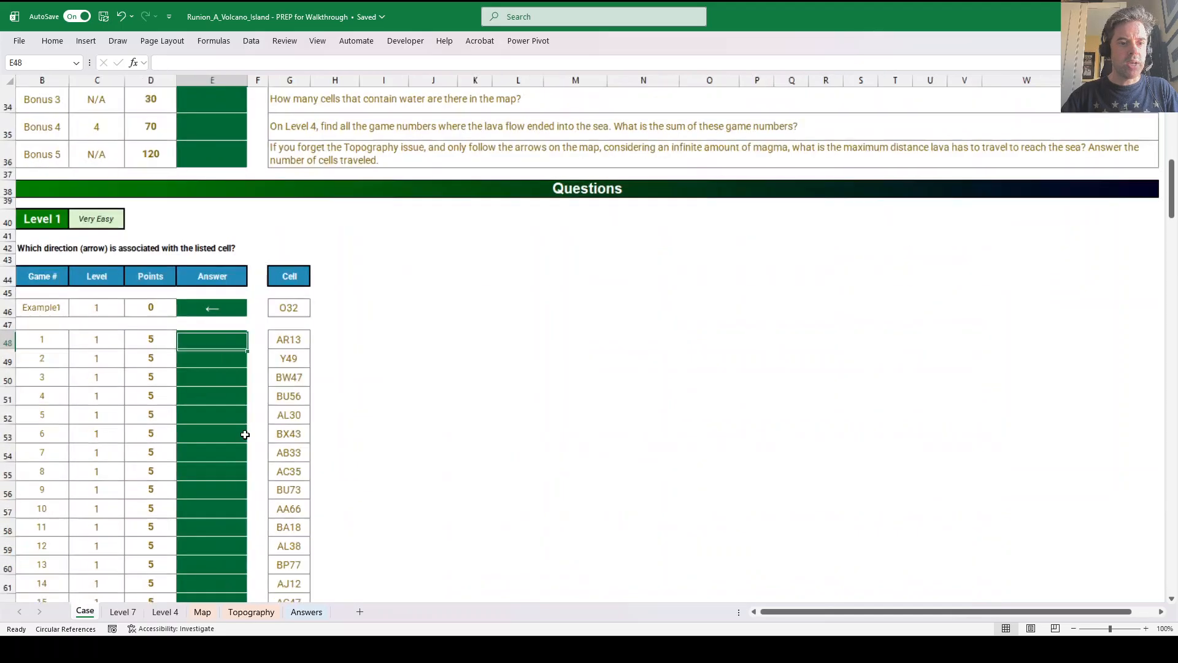
pyautogui.keyDown('ctrl'); pyautogui.scroll(3, 240, 399); pyautogui.keyUp('ctrl')
pyautogui.moveTo(893, 615); pyautogui.dragTo(850, 615)
pyautogui.scroll(1, 218, 395)
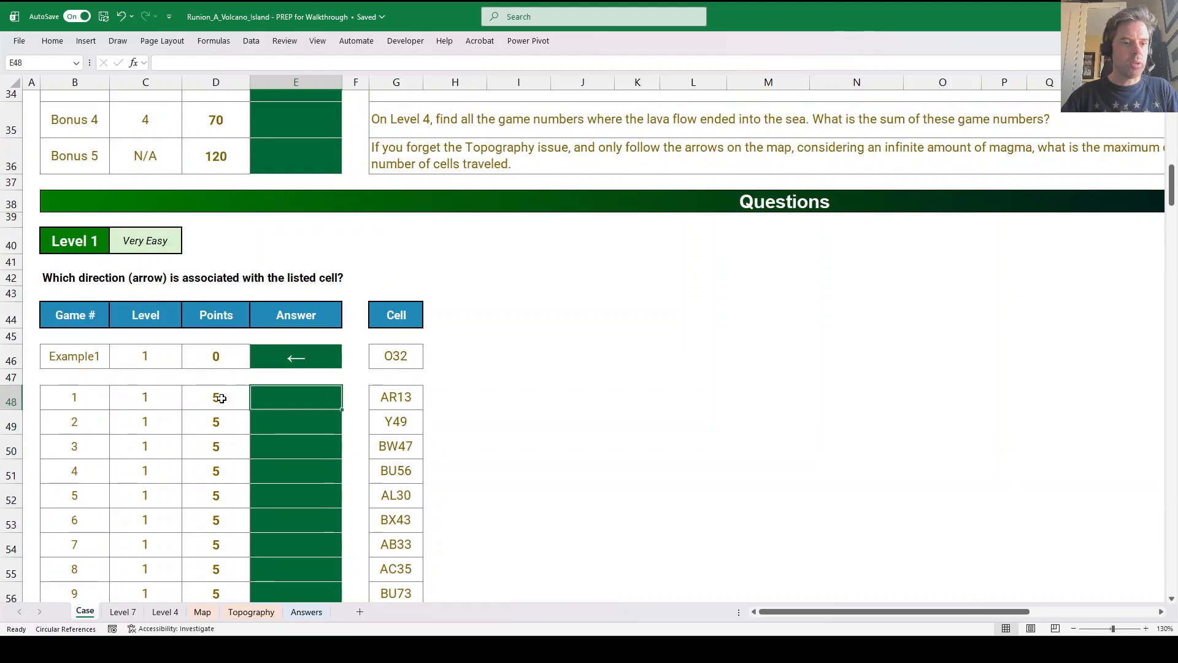
pyautogui.scroll(-2, 224, 373)
pyautogui.click(400, 259)
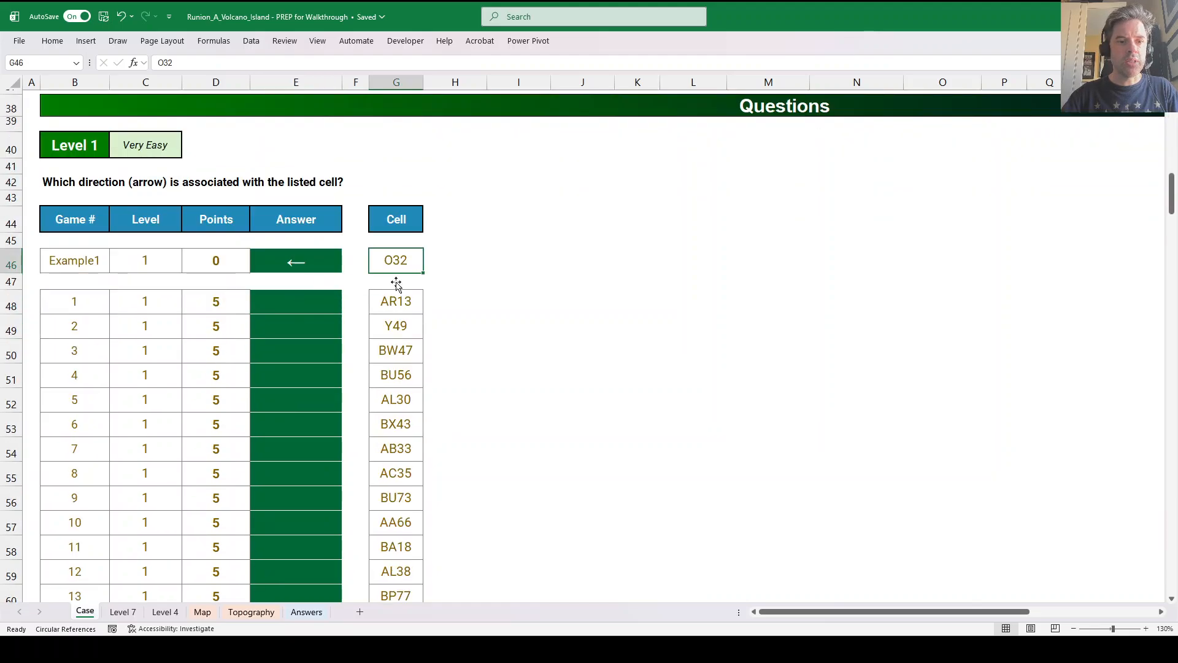
# Name the arrow grid B2:CW88 on the Map sheet mpa, leaving out the header row and column.
pyautogui.click(203, 612)
pyautogui.scroll(9, 141, 184)
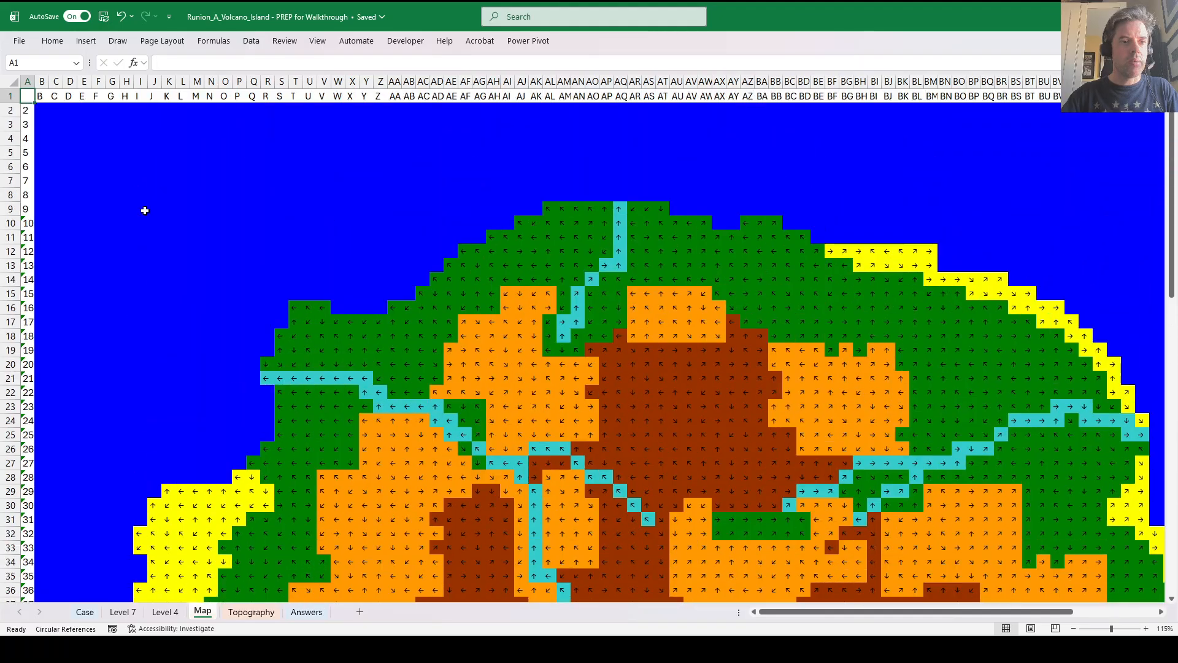
pyautogui.scroll(-7, 148, 212)
pyautogui.scroll(-10, 371, 261)
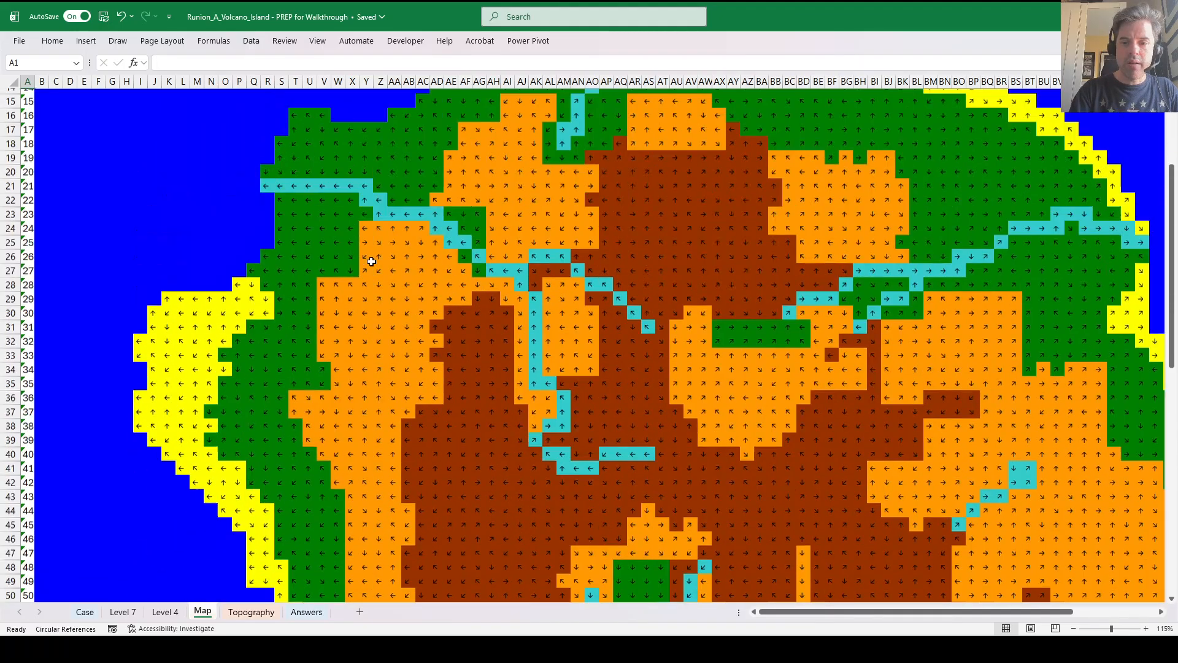
pyautogui.hotkey('shift', 'Right')
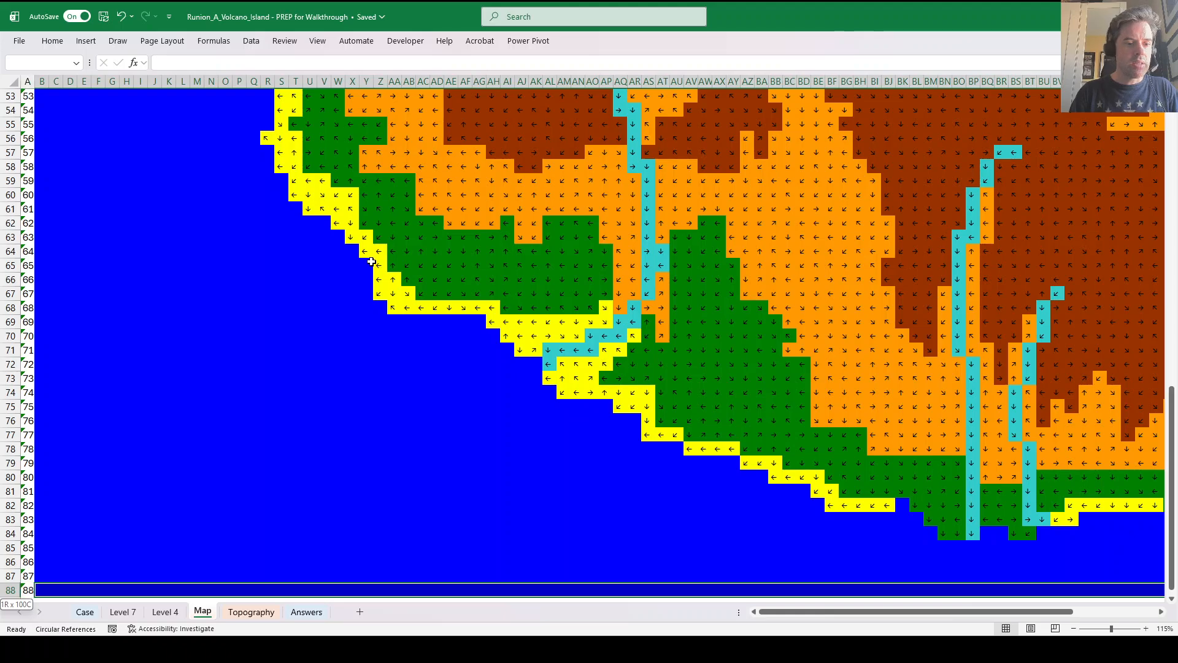
pyautogui.hotkey('ctrl', 'shift', 'Up')
pyautogui.hotkey('shift', 'Down')
pyautogui.hotkey('alt', 'F3')
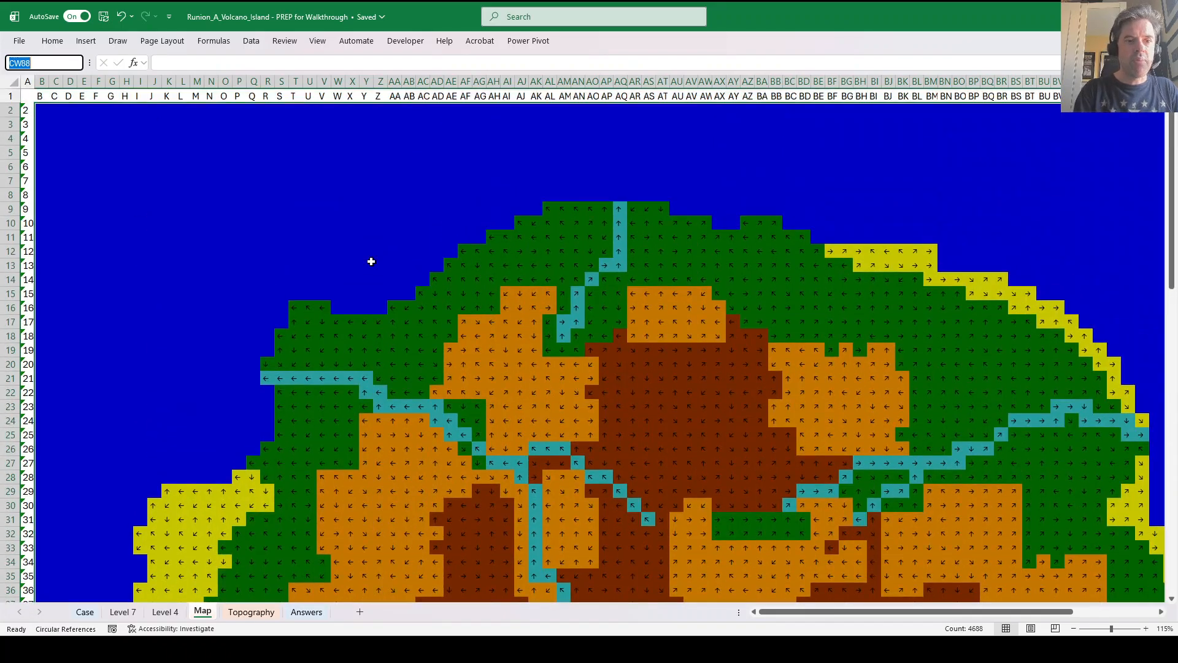
pyautogui.press('BackSpace')
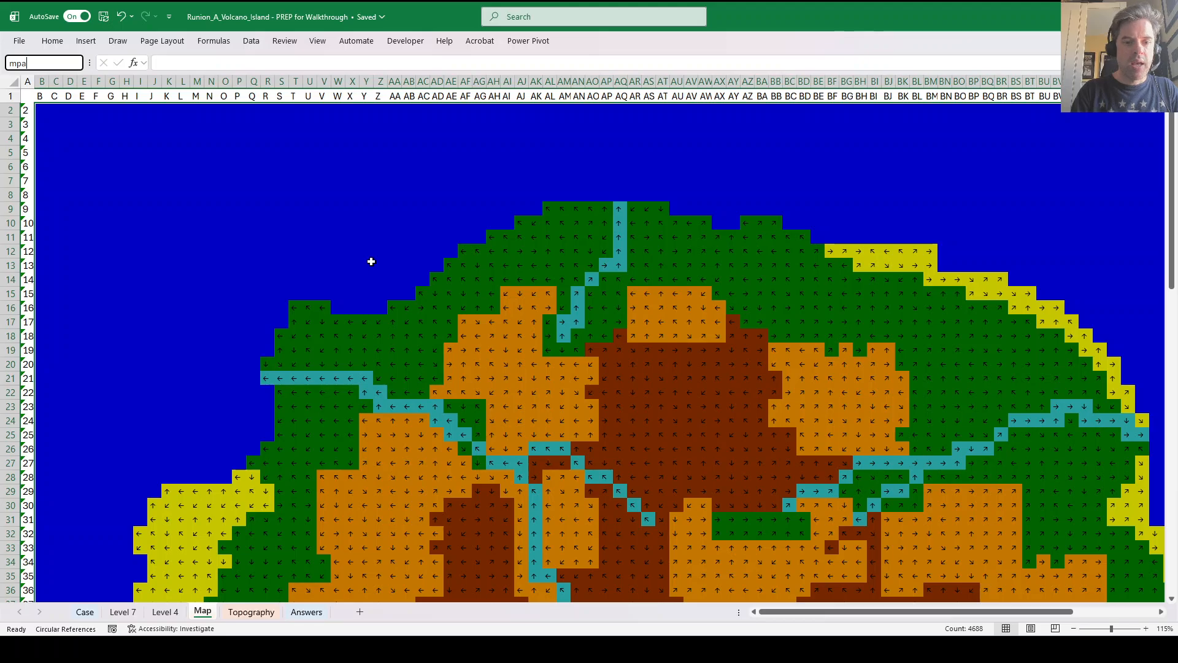
pyautogui.write('mpa')
pyautogui.press('Return')
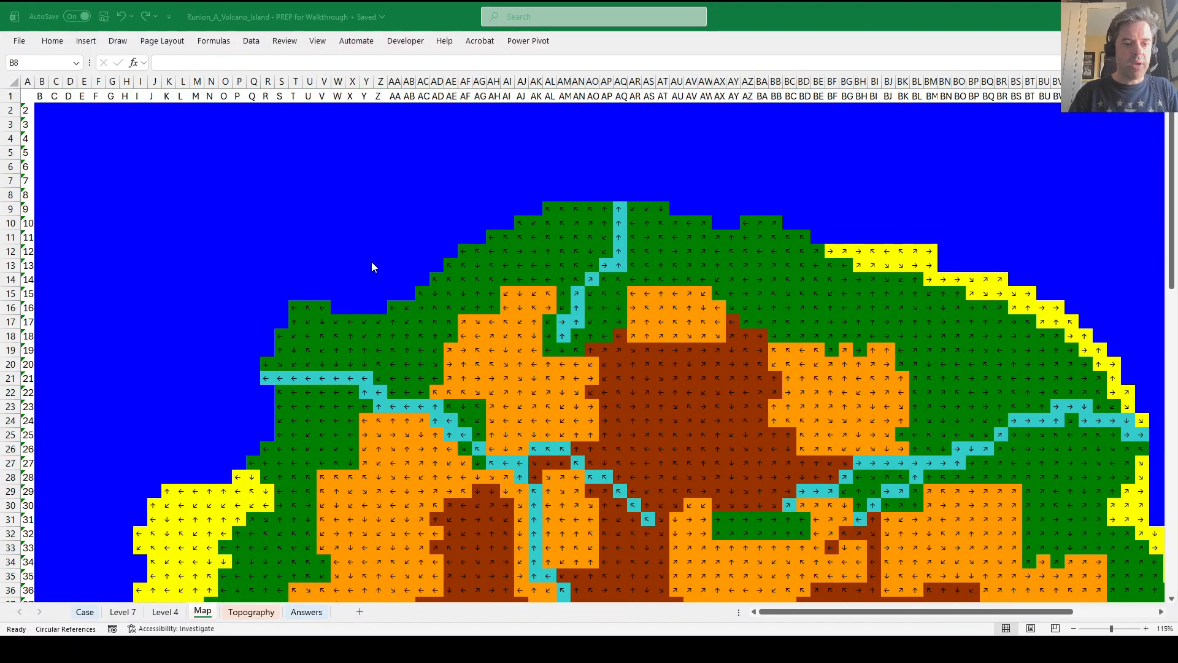
# Name the terrain grid B2:CW88 on the Topography sheet mpt, leaving out the header row and column.
pyautogui.click(248, 611)
pyautogui.scroll(-20, 572, 415)
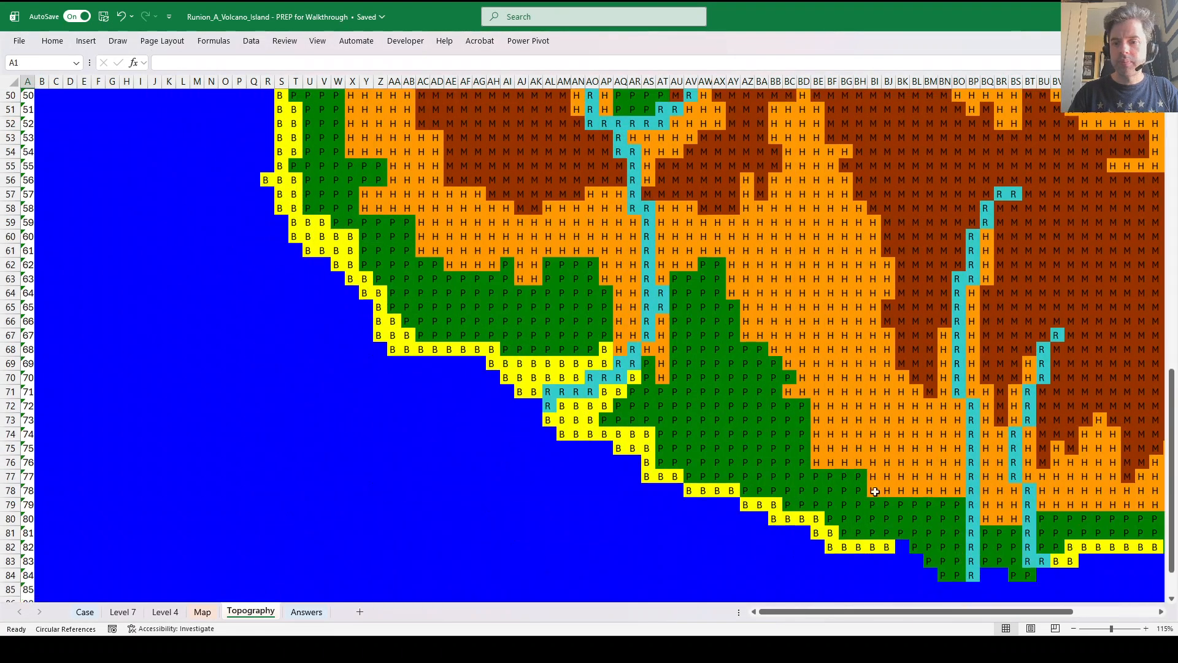
pyautogui.hotkey('ctrl', 'End')
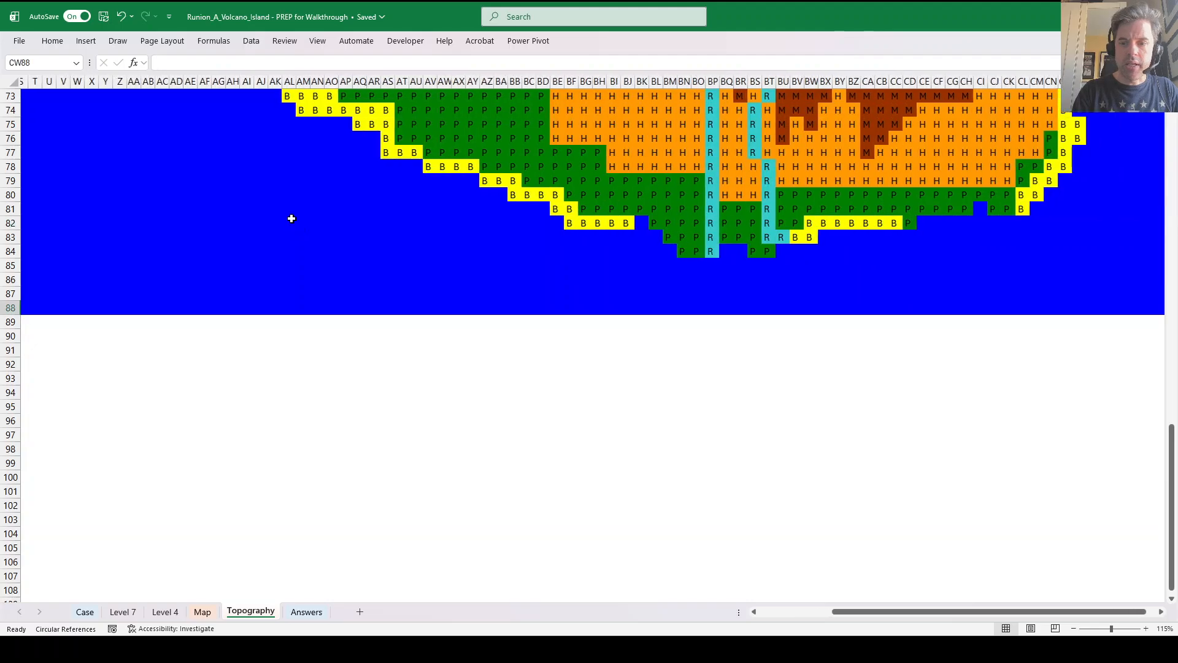
pyautogui.hotkey('ctrl', 'shift', 'Home')
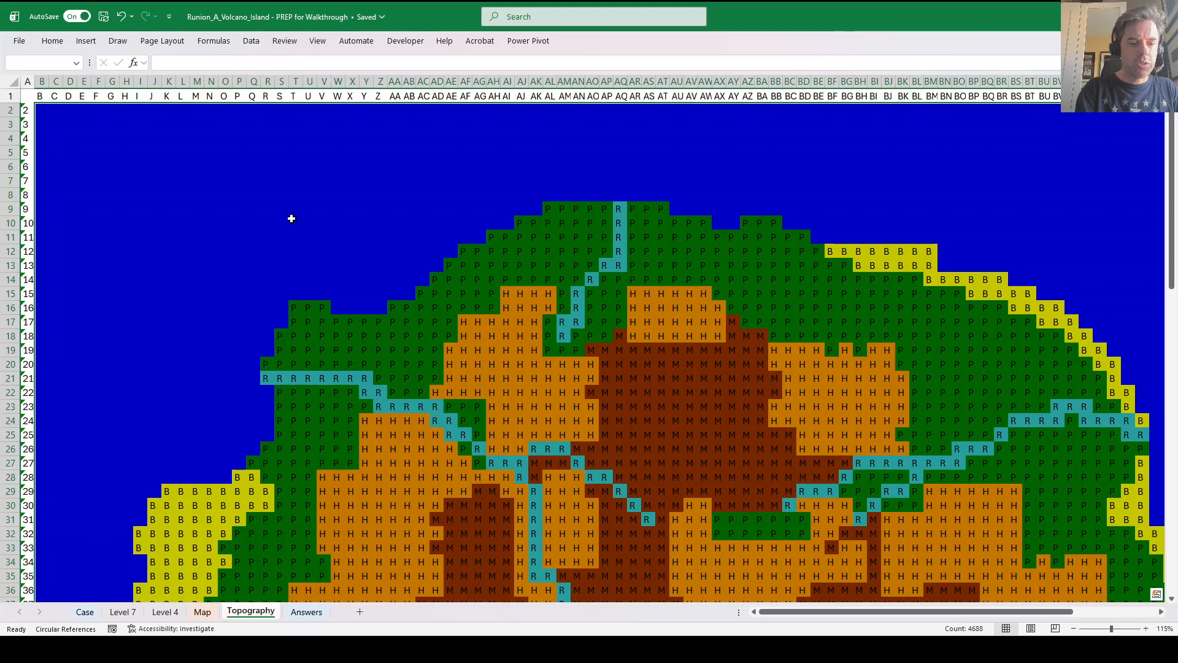
pyautogui.hotkey('alt', 'F3')
pyautogui.write('mp')
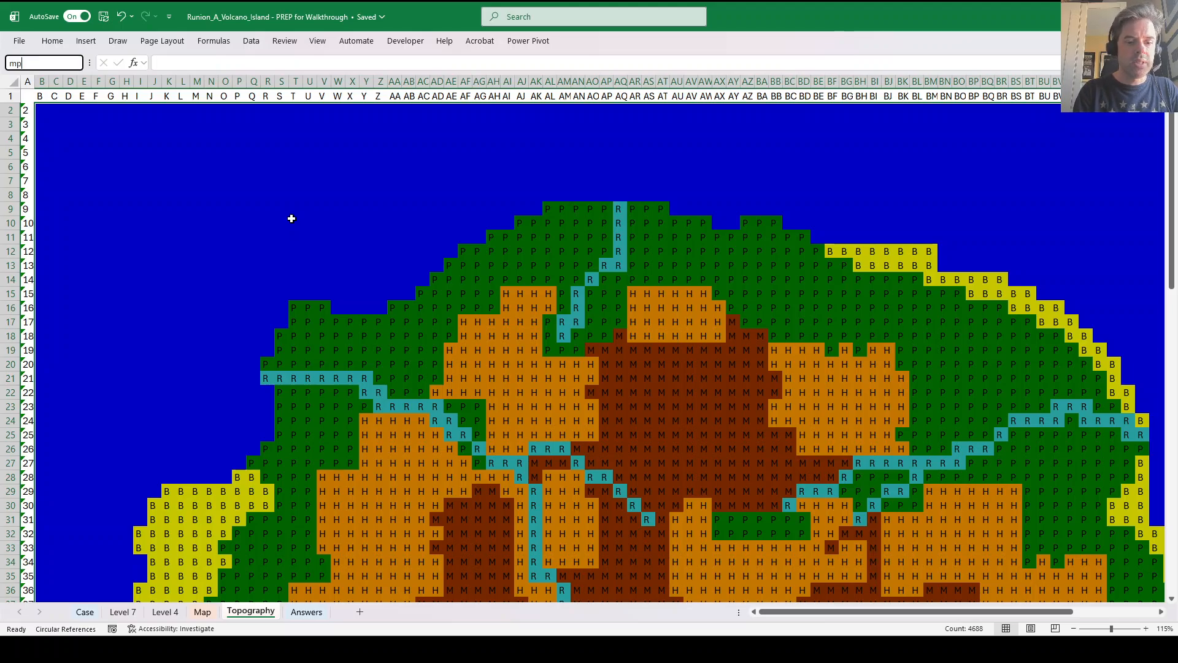
pyautogui.write('t')
pyautogui.press('Return')
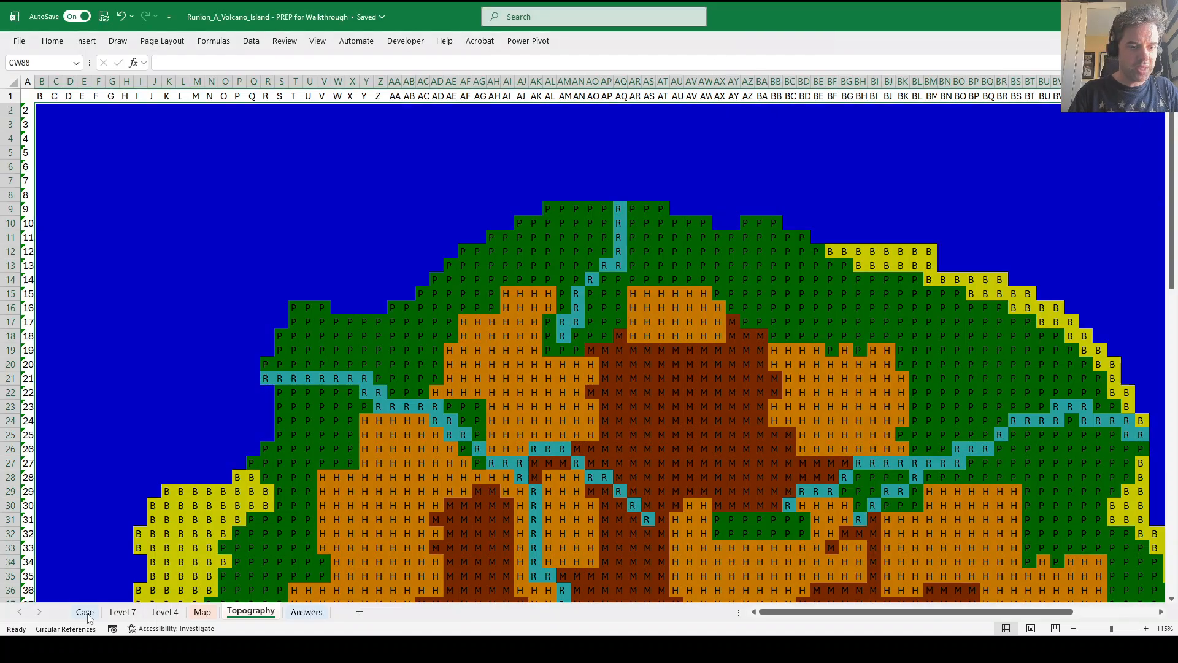
# Answer all Level 1 games on the Case sheet by entering =_AddressLookUp(mpa,G48:G67) in cell E48.
pyautogui.click(89, 612)
pyautogui.click(280, 295)
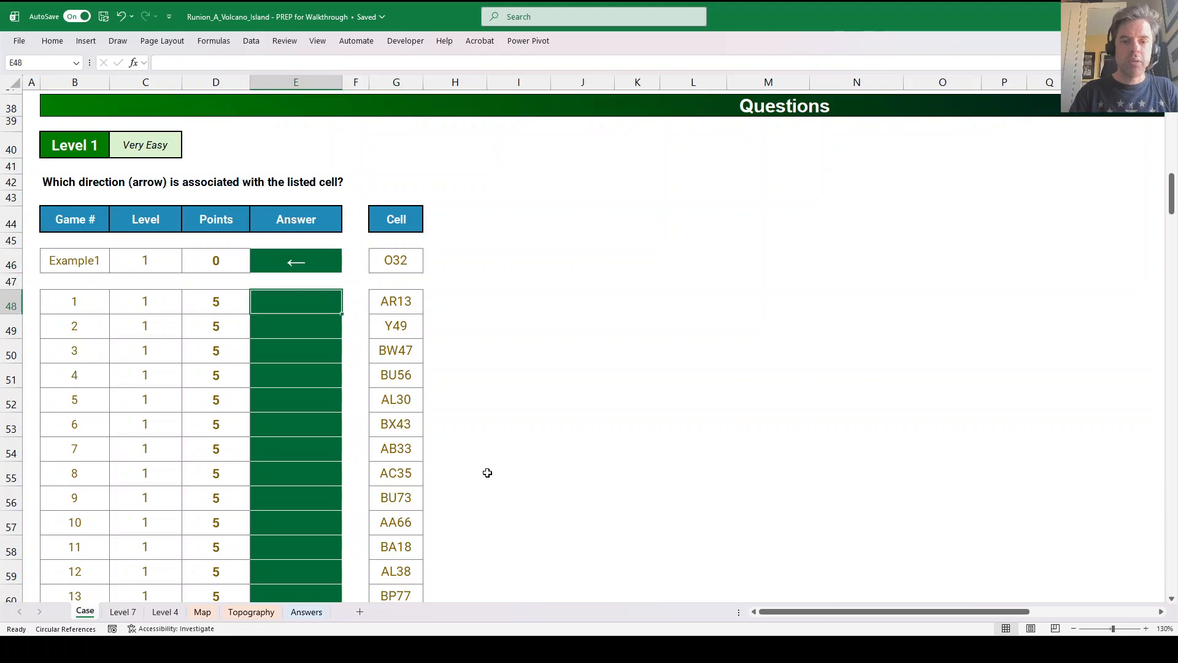
pyautogui.hotkey('ctrl', 'z')
pyautogui.press('Return')
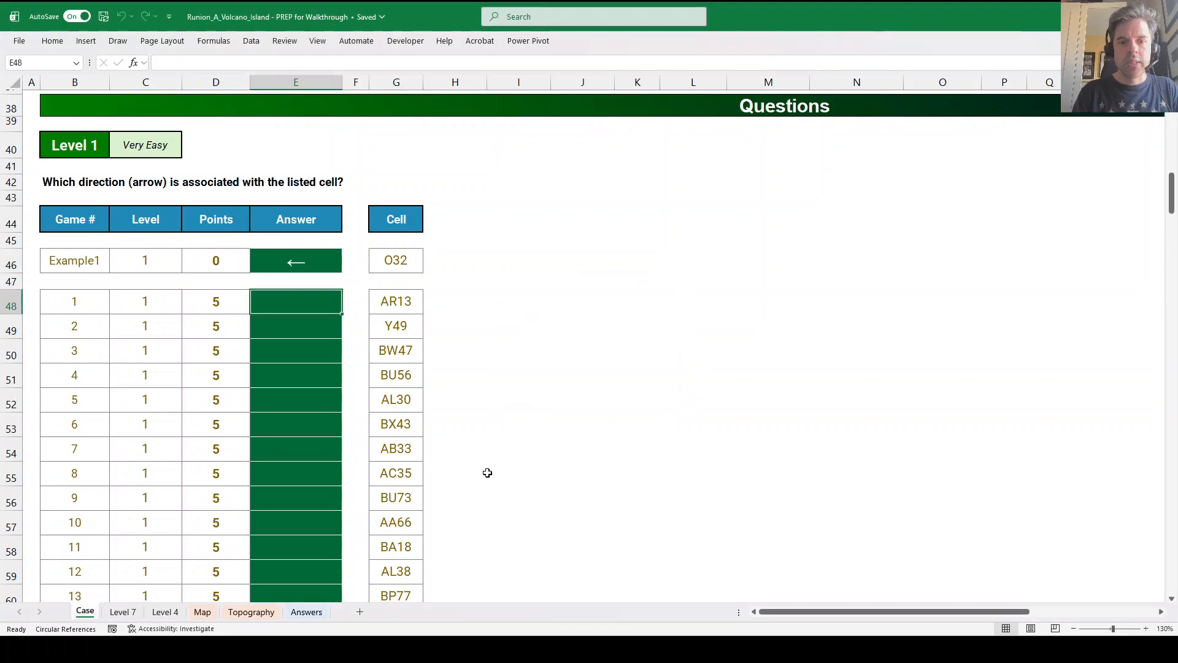
pyautogui.write('=')
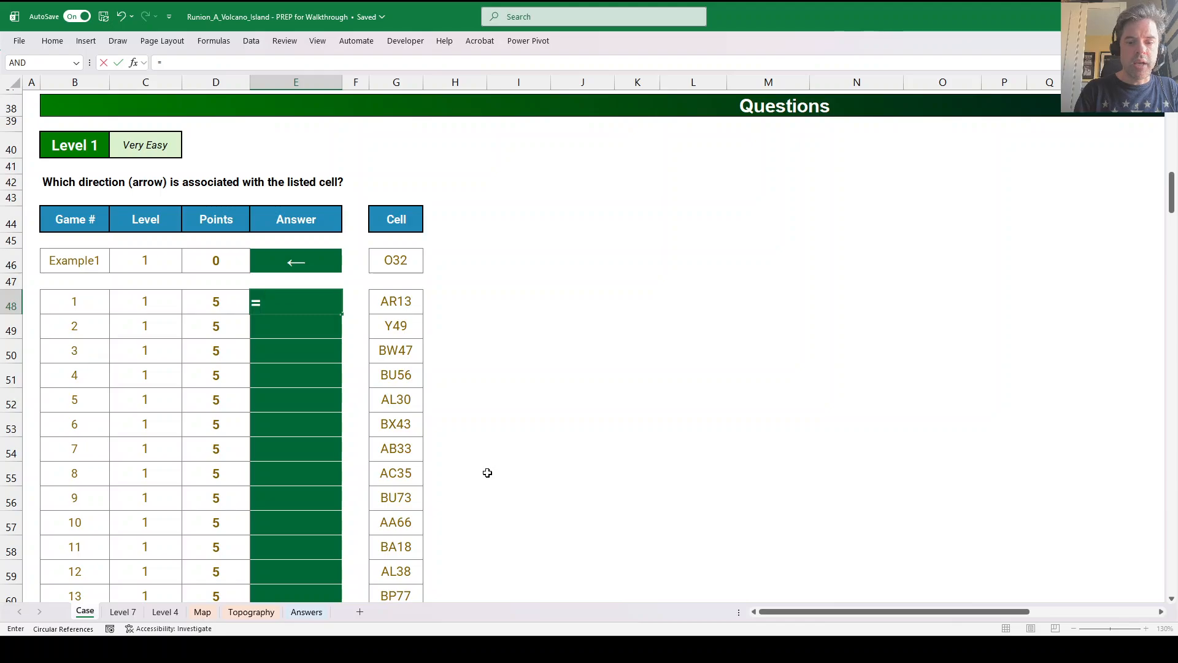
pyautogui.write('+')
pyautogui.write('_add')
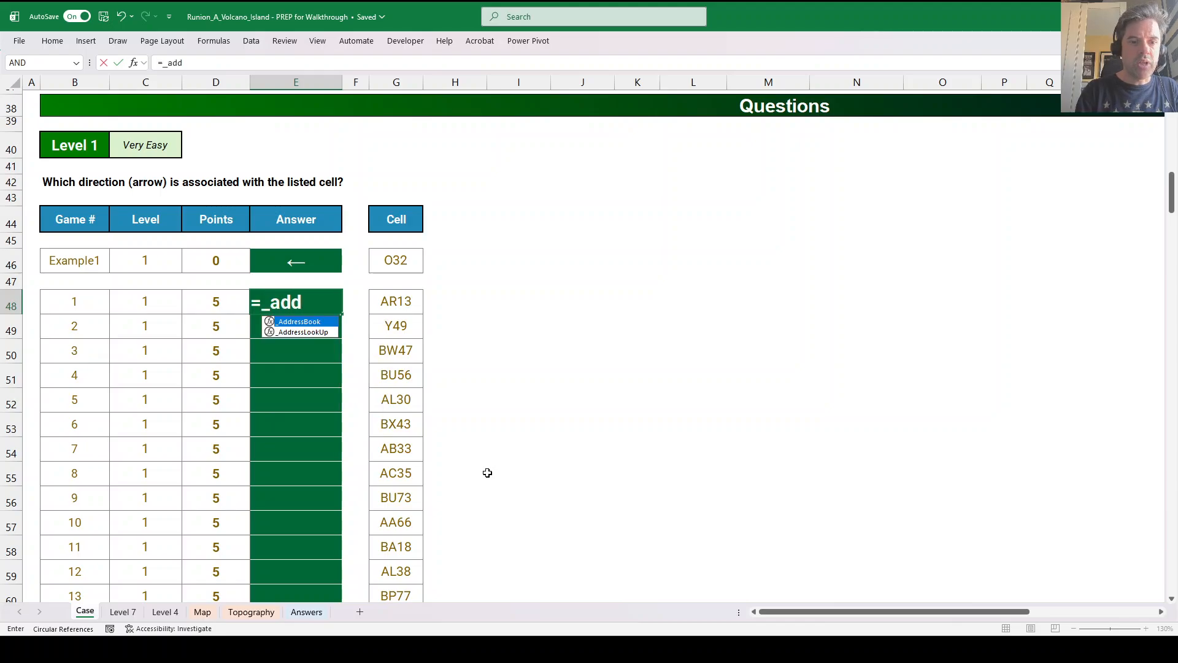
pyautogui.press('Tab')
pyautogui.write('mpa,')
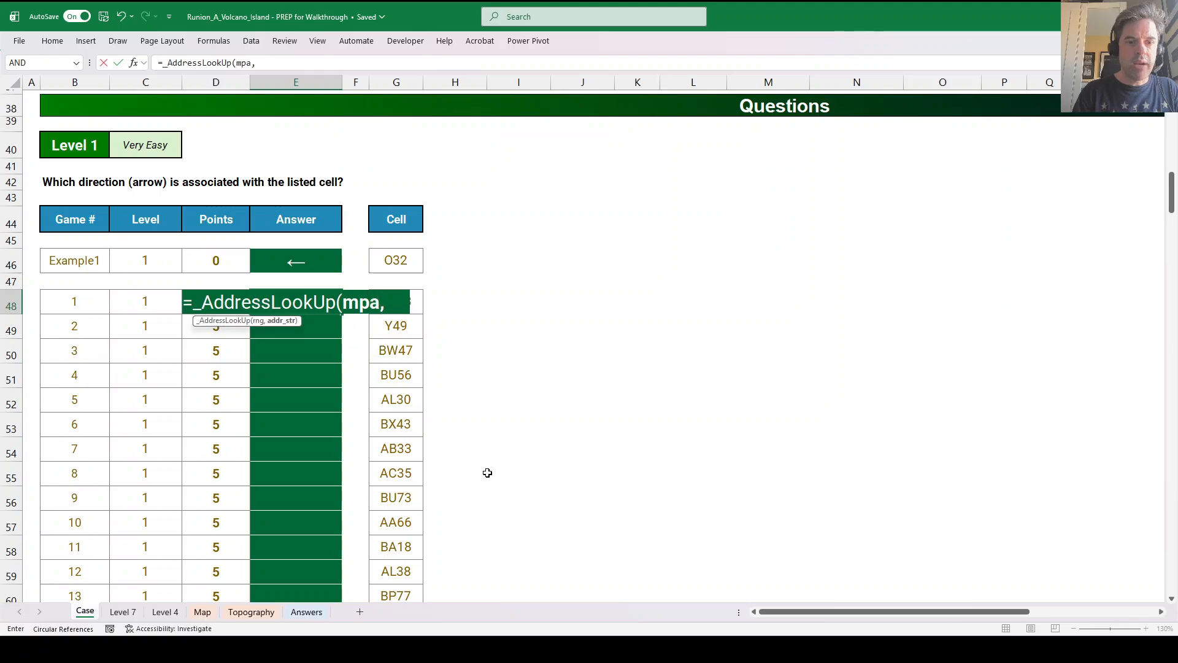
pyautogui.press('Right')
pyautogui.press('Right')
pyautogui.hotkey('ctrl', 'shift', 'Down')
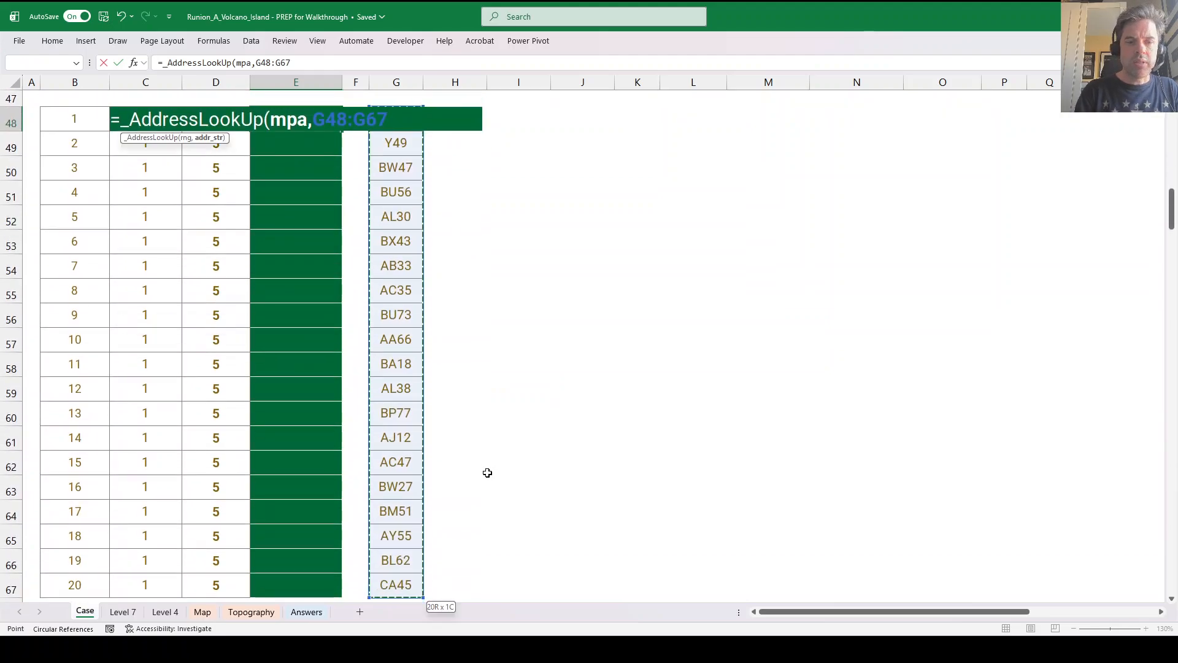
pyautogui.write(')')
pyautogui.press('Return')
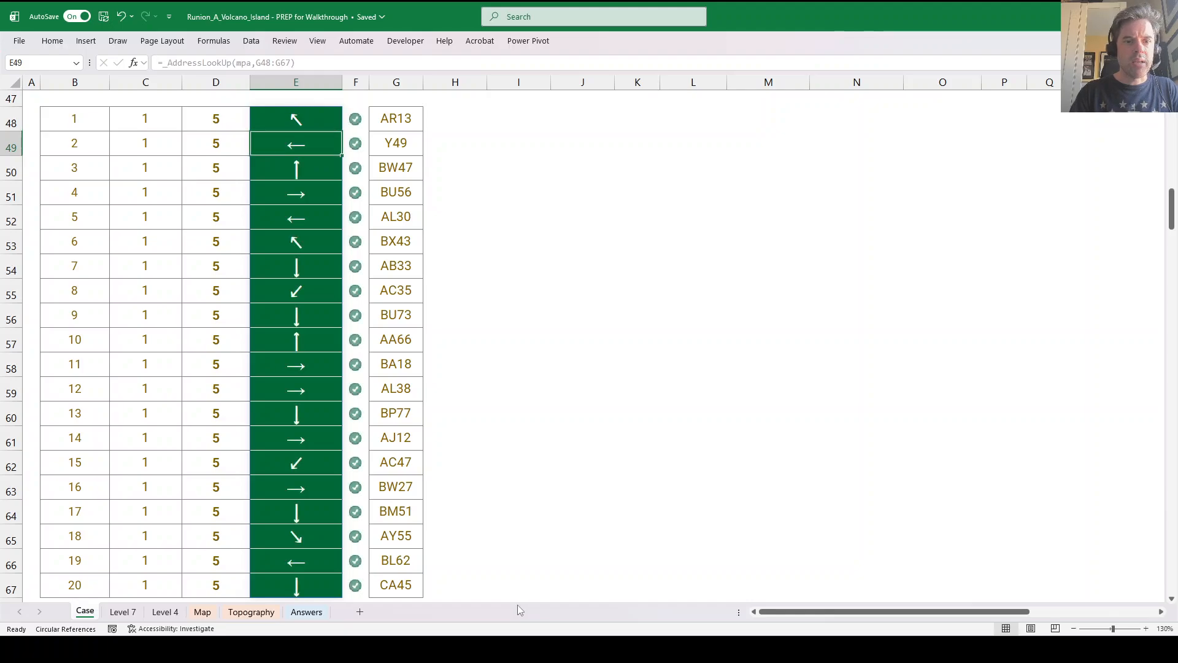
# Enter =_AddressLookUp(mpa,G78) in cell E78 to look up the arrow for the first Level 2 game.
pyautogui.scroll(2, 365, 195)
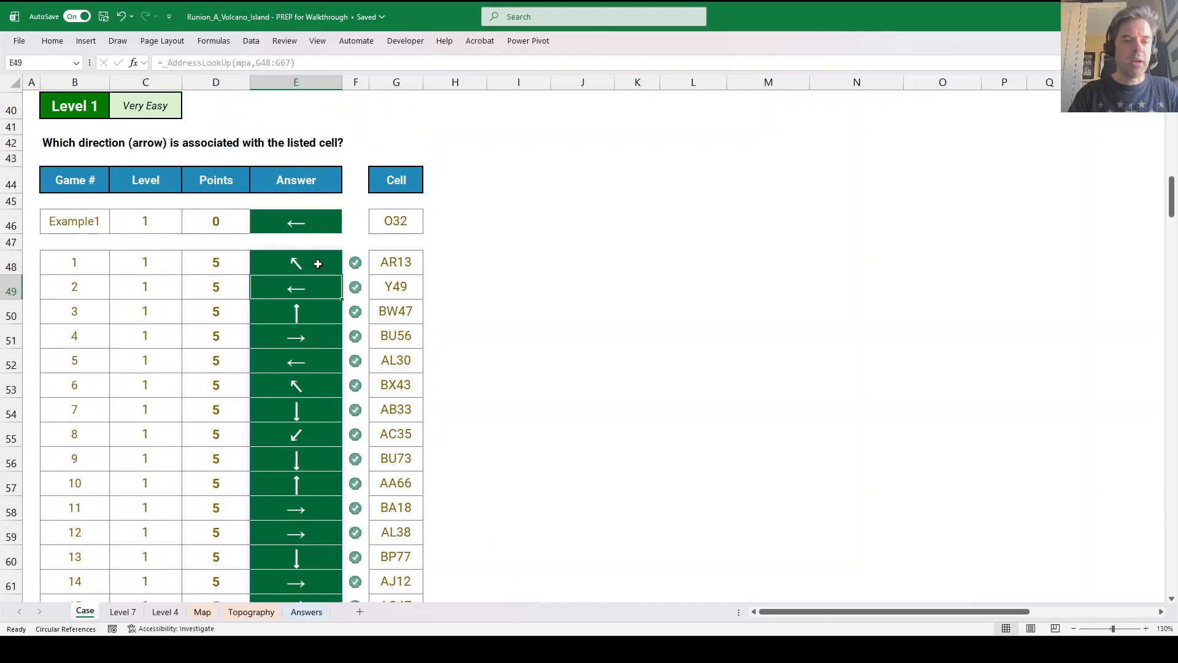
pyautogui.scroll(-2, 319, 265)
pyautogui.scroll(4, 318, 264)
pyautogui.scroll(-11, 318, 264)
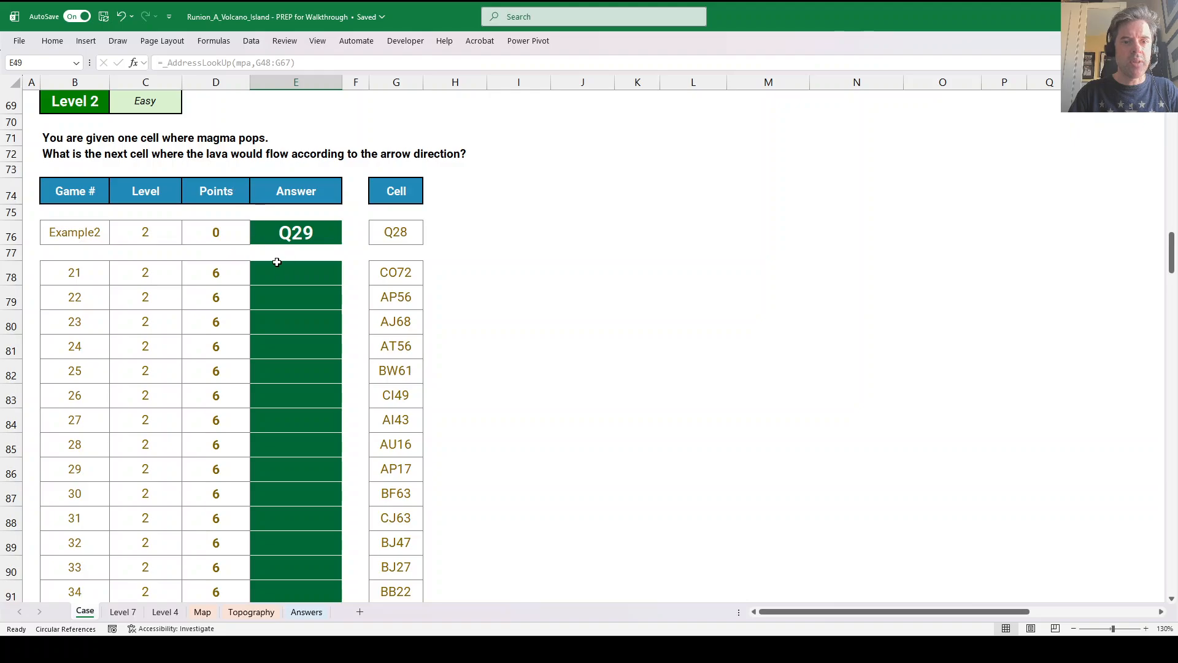
pyautogui.click(297, 278)
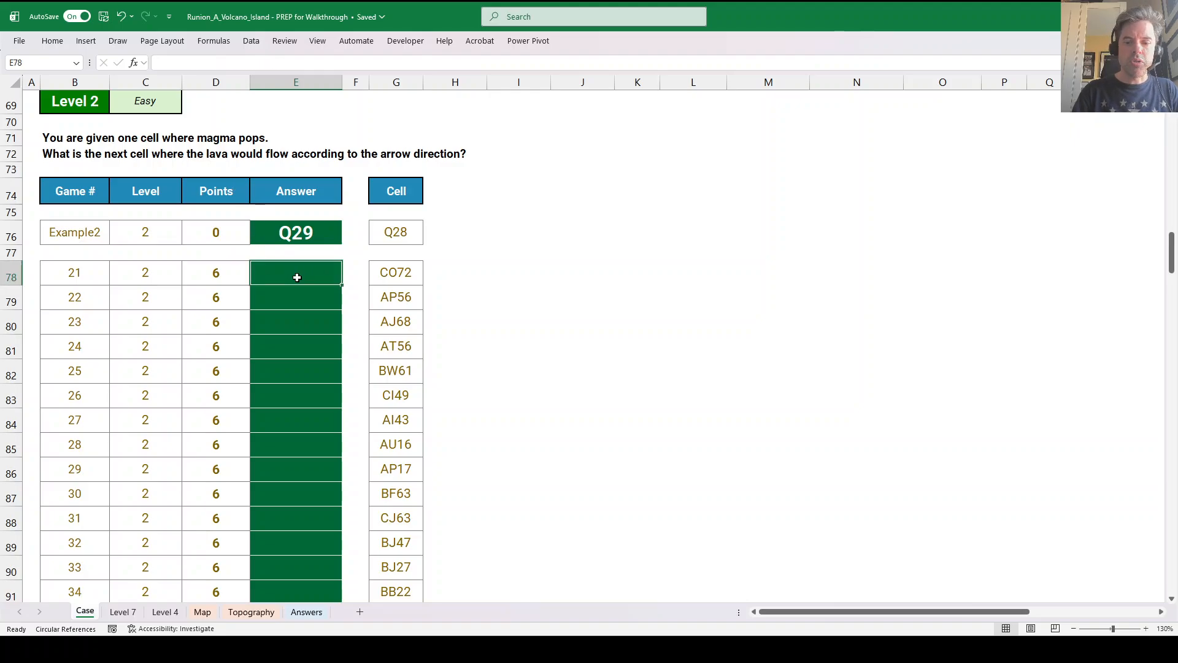
pyautogui.write('=_add')
pyautogui.press('Down')
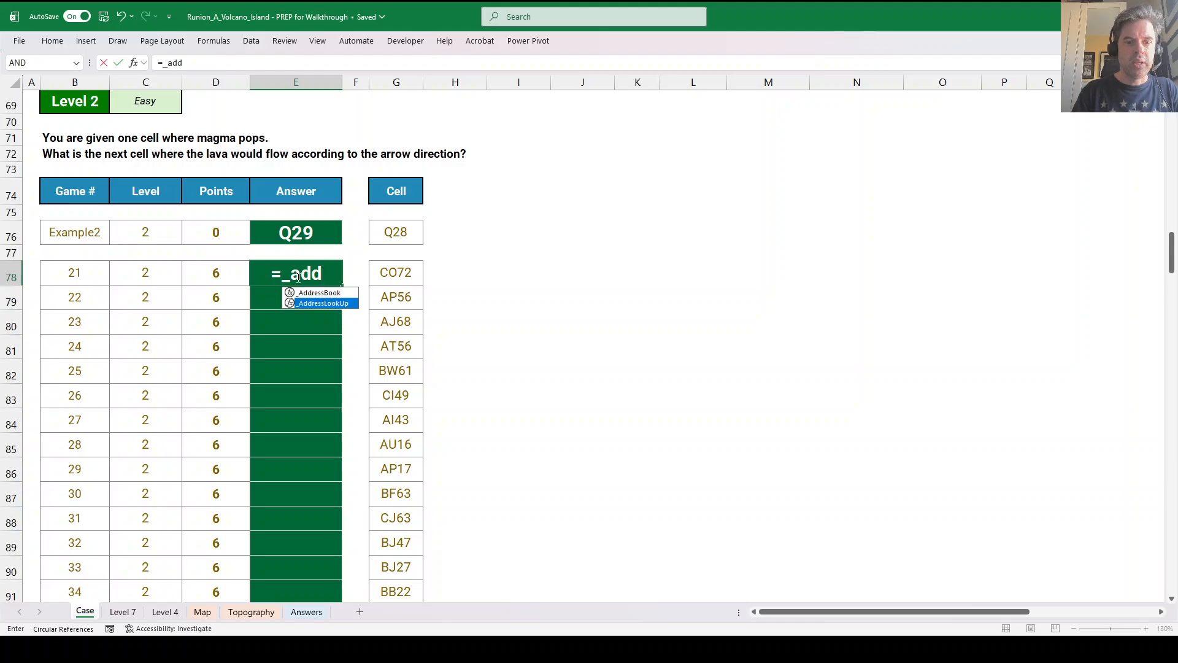
pyautogui.press('Tab')
pyautogui.press('Right')
pyautogui.press('Right')
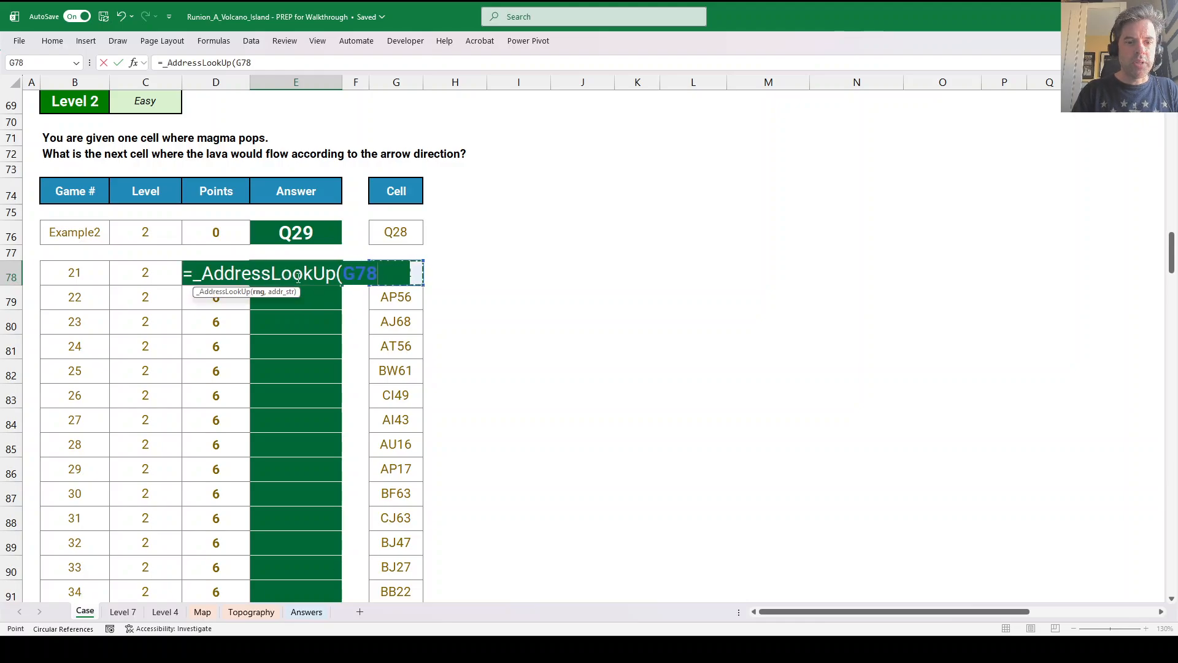
pyautogui.press('BackSpace')
pyautogui.press('BackSpace')
pyautogui.press('BackSpace')
pyautogui.write('mpa,')
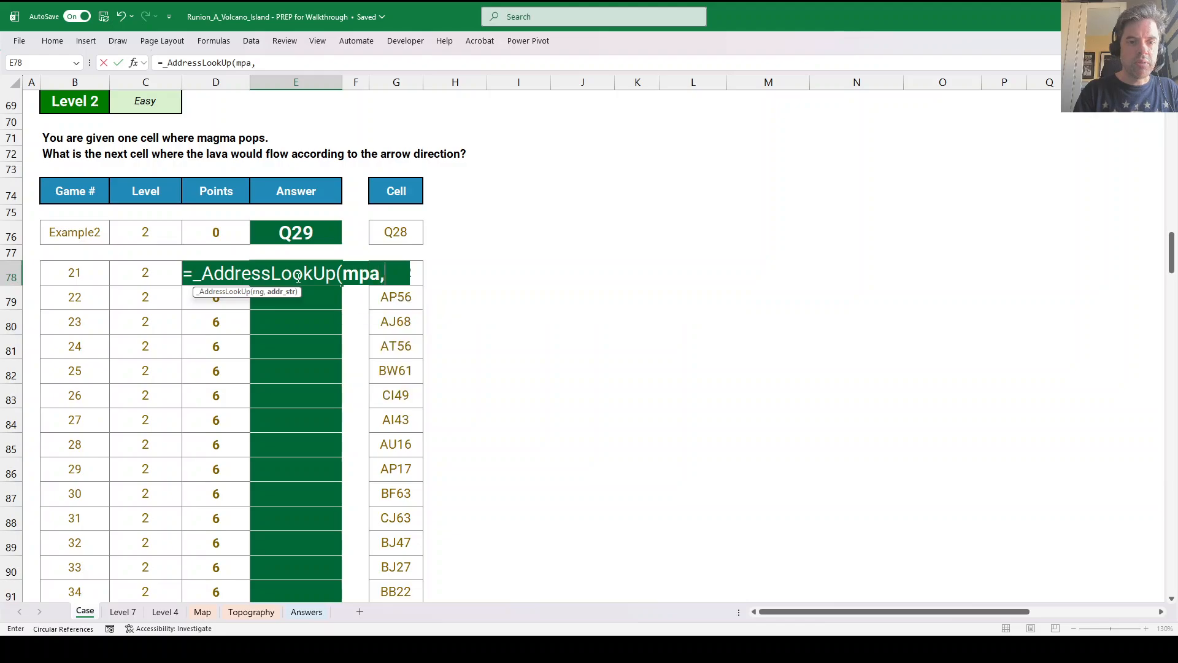
pyautogui.press('Right')
pyautogui.press('Right')
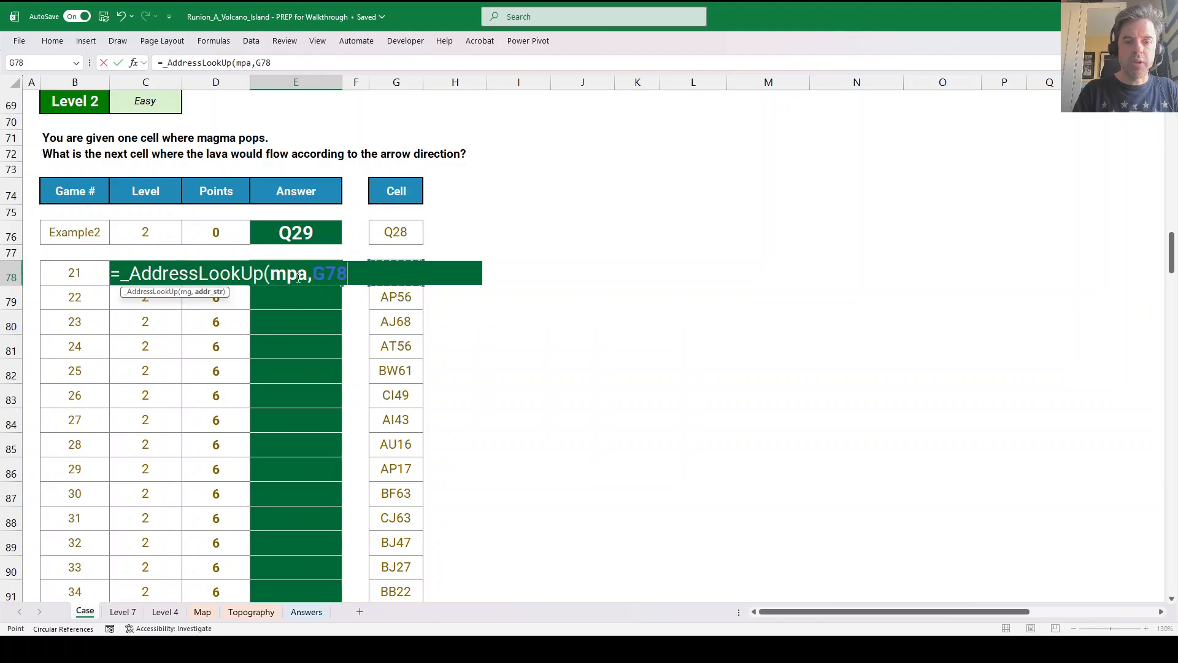
pyautogui.hotkey('ctrl', 'Return')
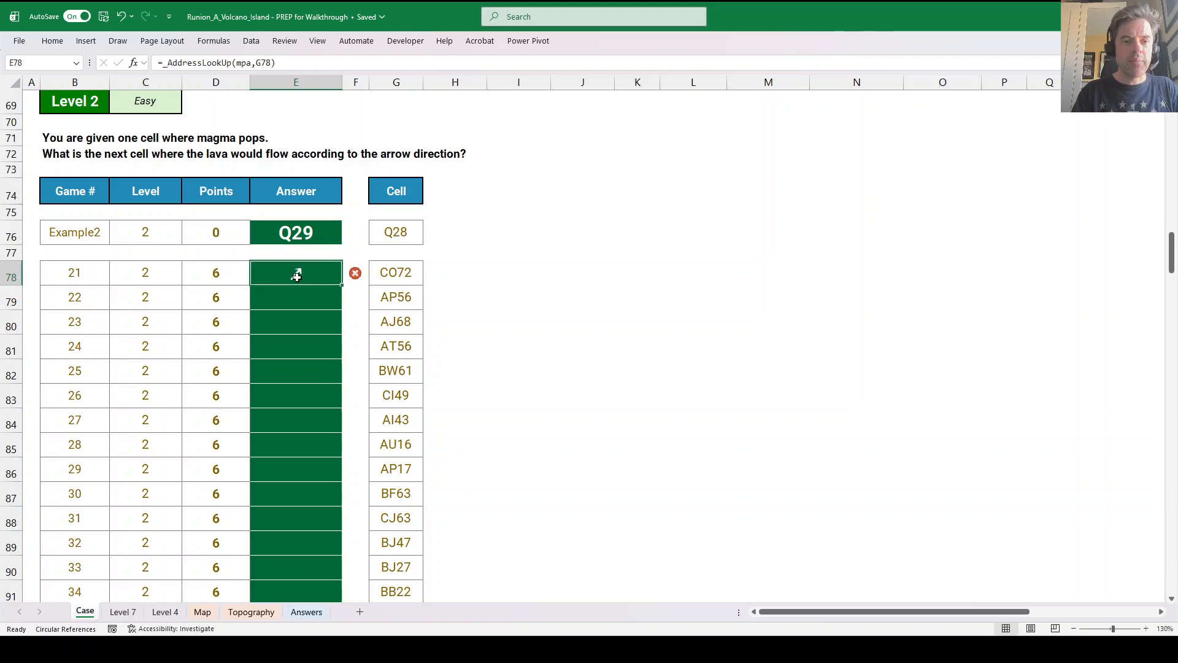
# Wrap the E78 lookup in _MoveOnMap, making it =_MoveOnMap(_AddressLookUp(mpa,G78),G78).
pyautogui.doubleClick(297, 277)
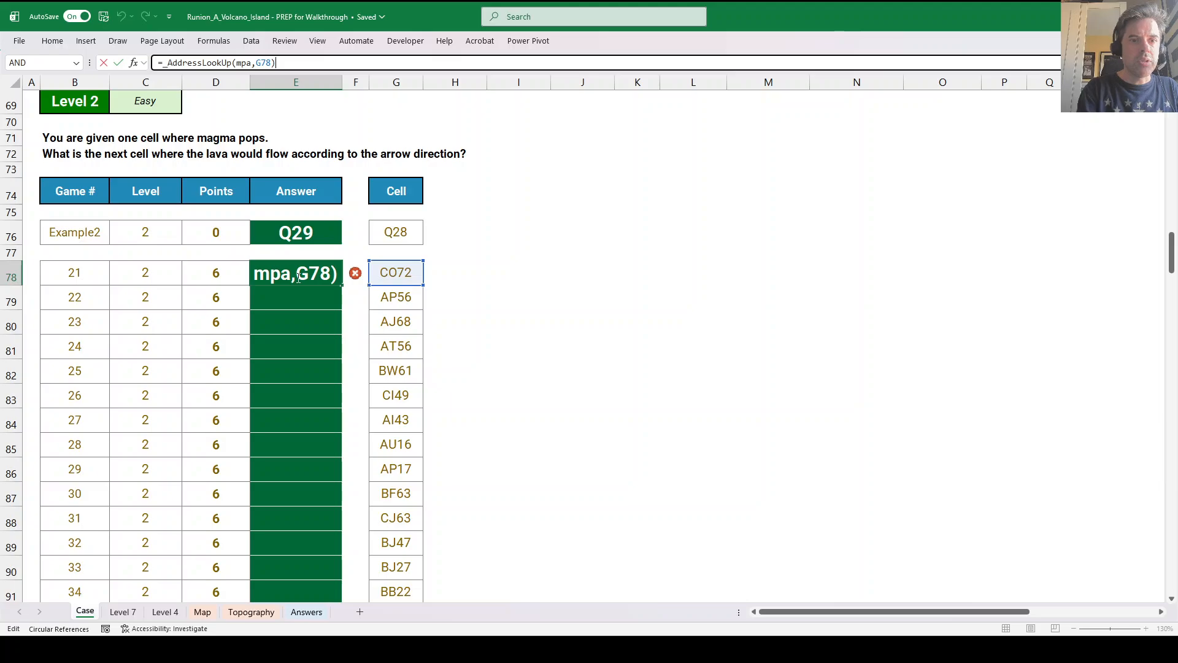
pyautogui.press('Home')
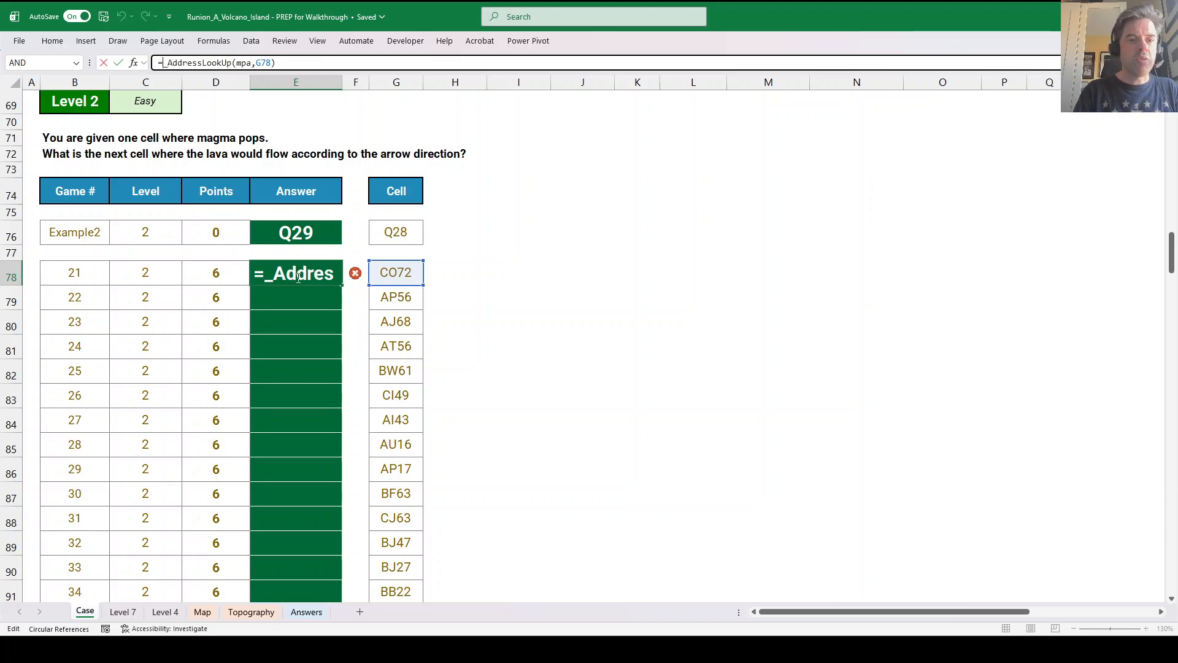
pyautogui.write('_move')
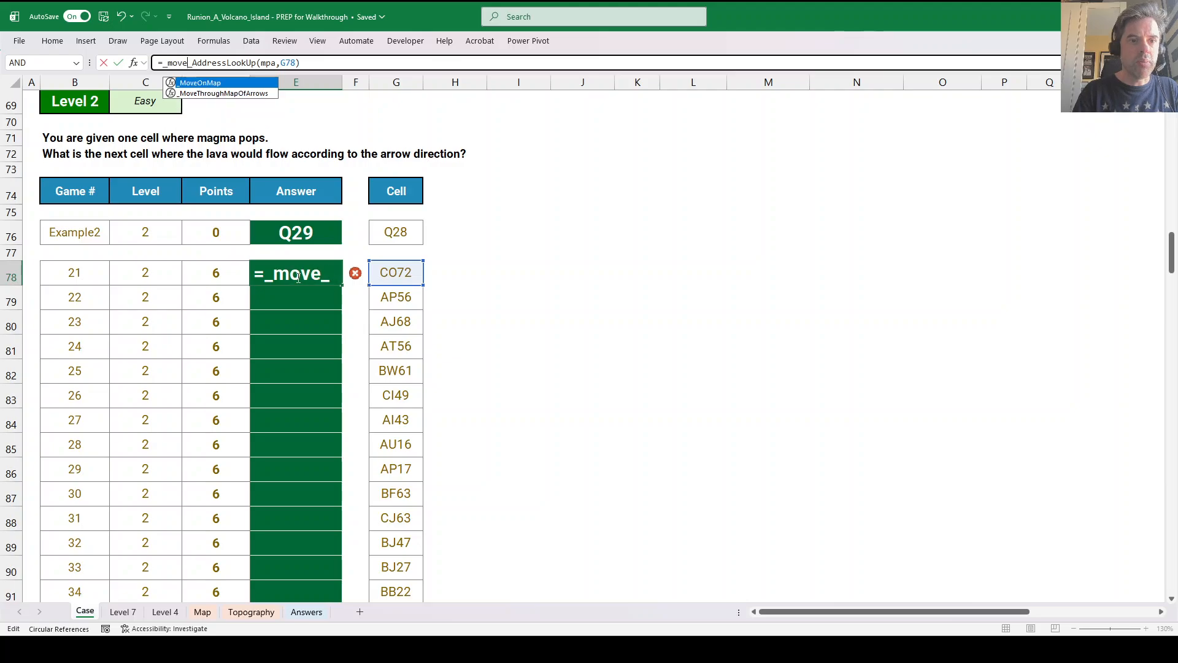
pyautogui.press('Tab')
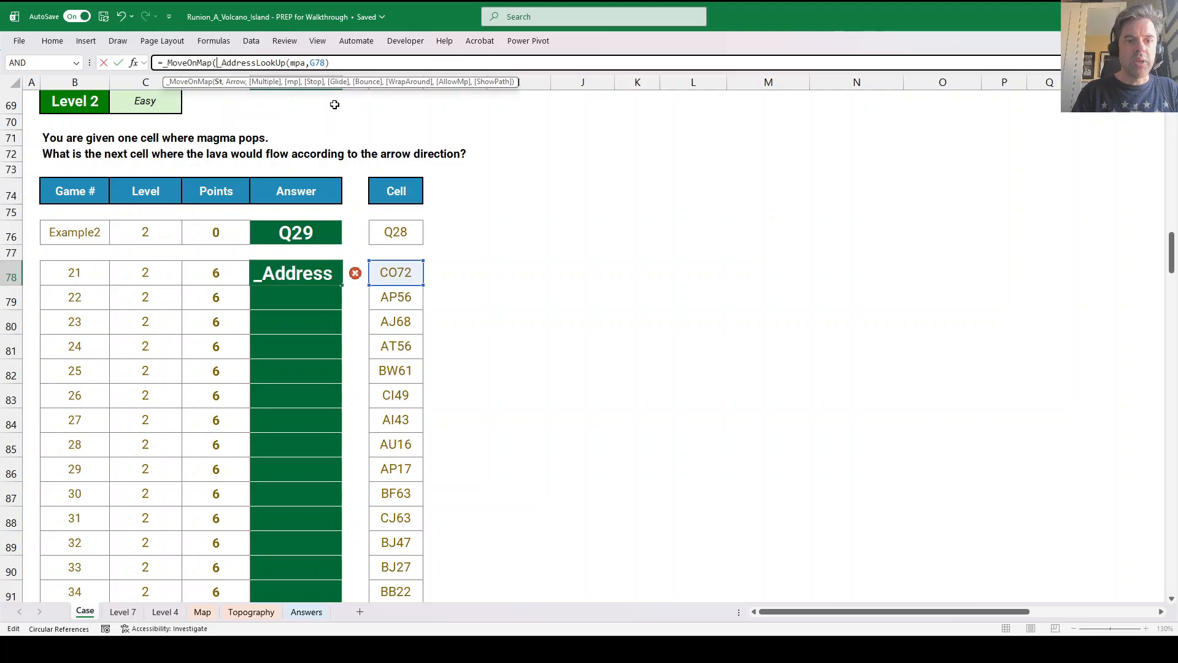
pyautogui.press('End')
pyautogui.write(',g')
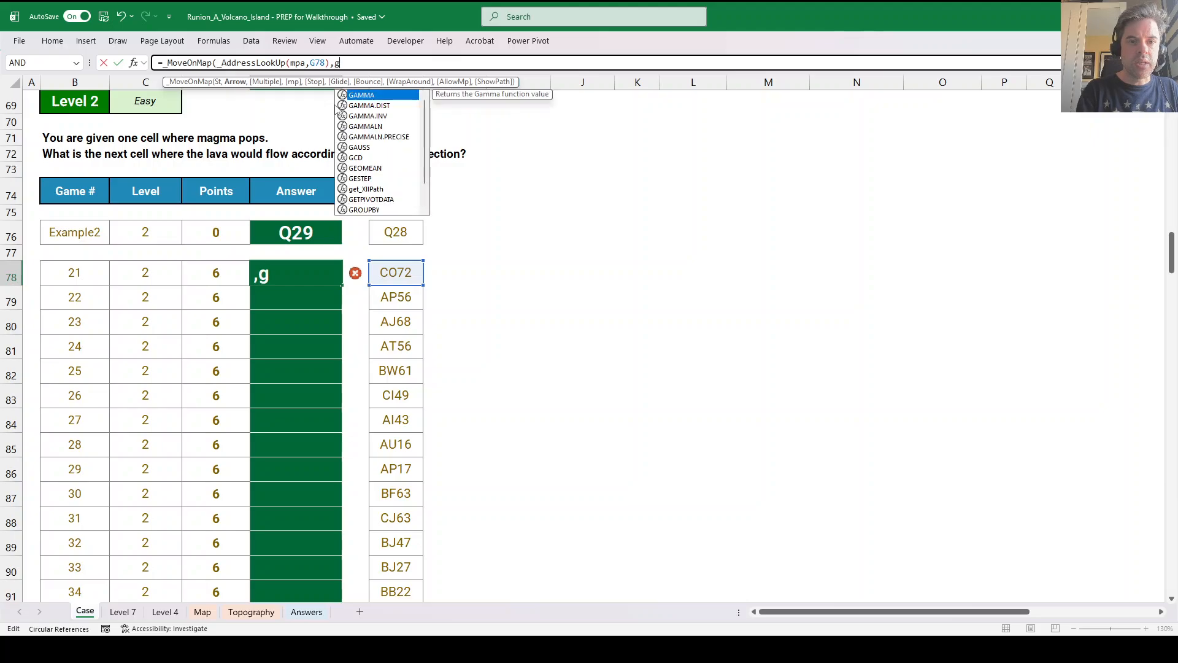
pyautogui.write('78)')
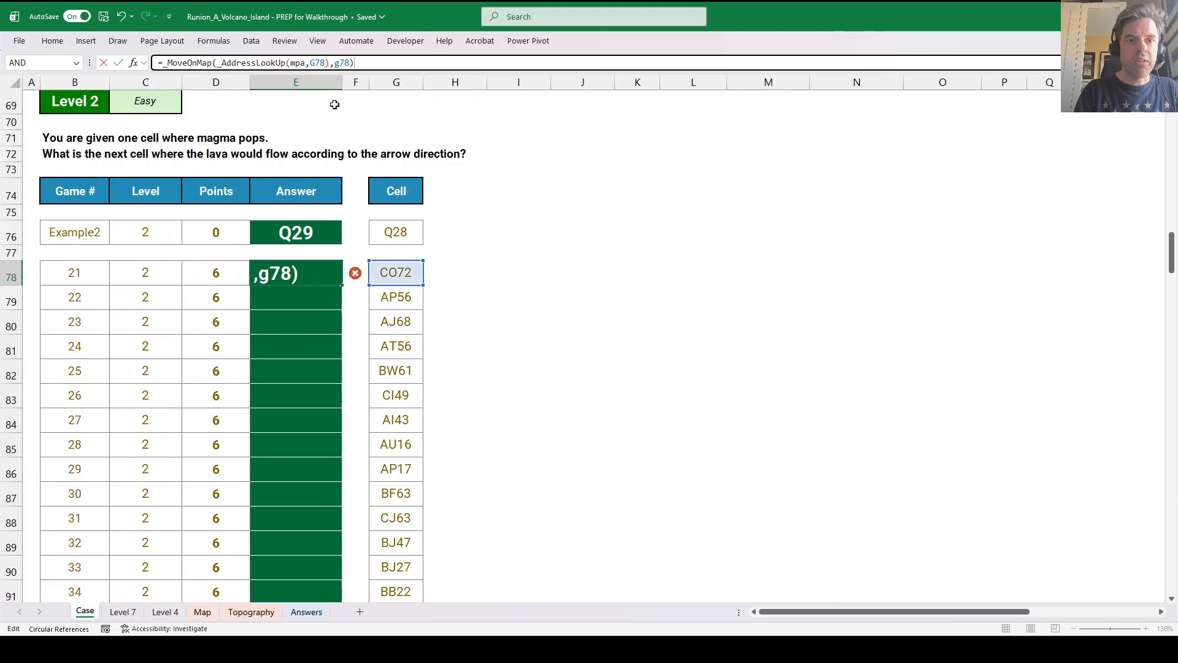
pyautogui.hotkey('ctrl', 'Return')
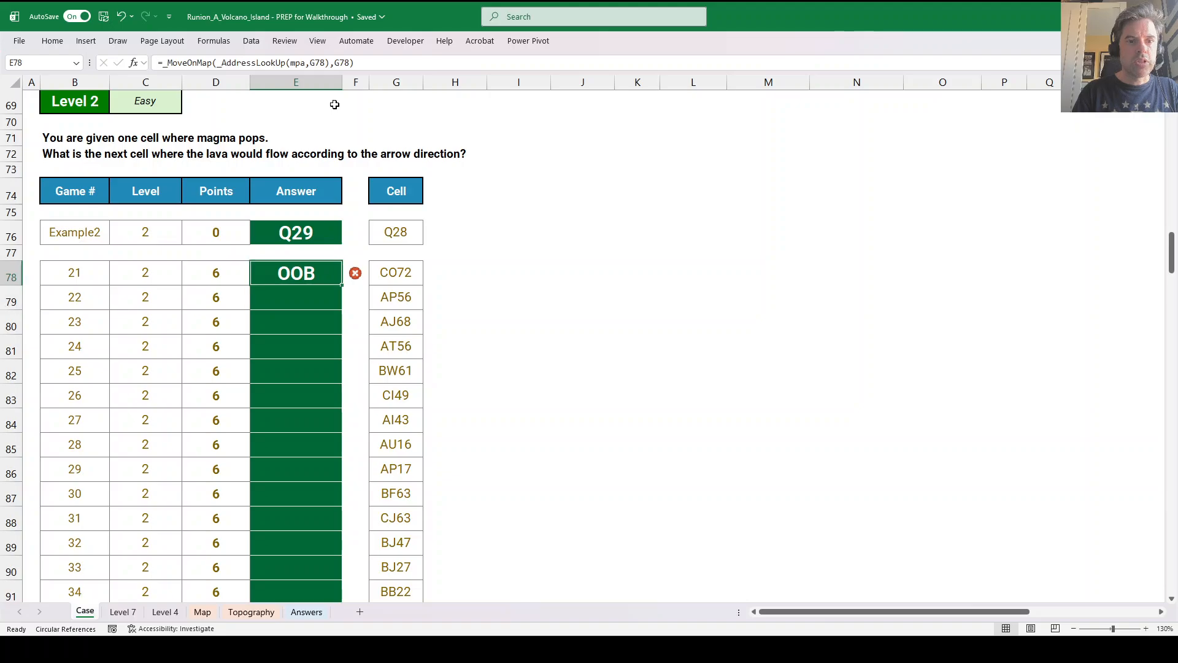
# Reorder the _MoveOnMap arguments in E78 so the start cell comes first: =_MoveOnMap(G78, _AddressLookUp(mpa,G78)).
pyautogui.click(365, 63)
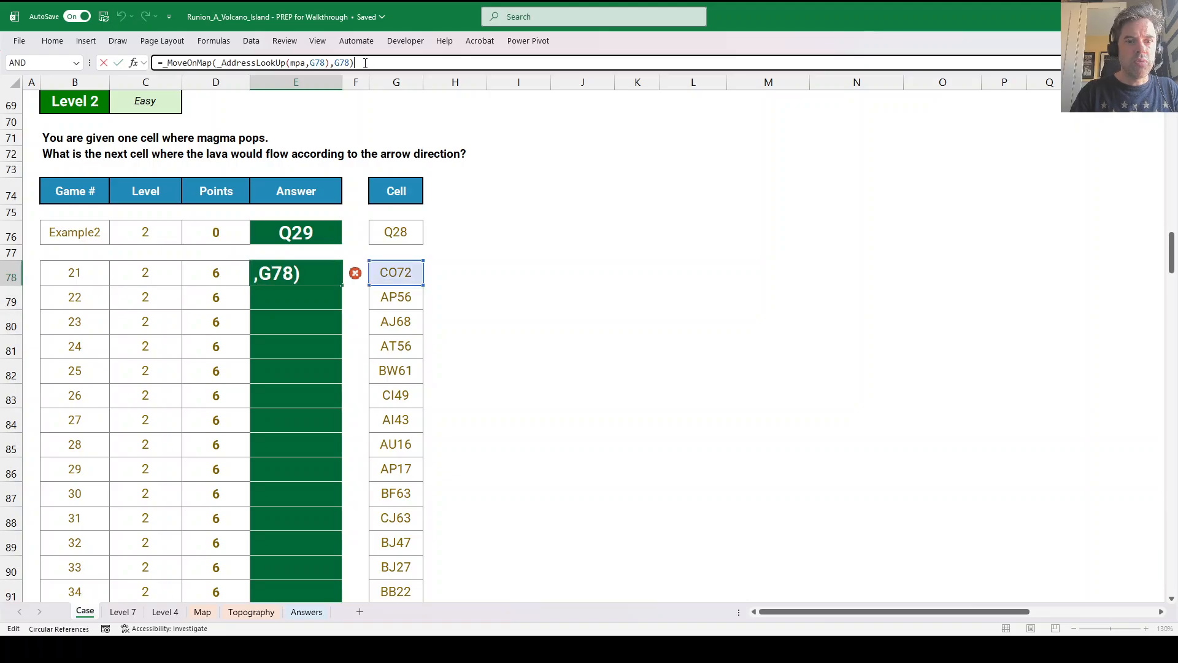
pyautogui.click(330, 63)
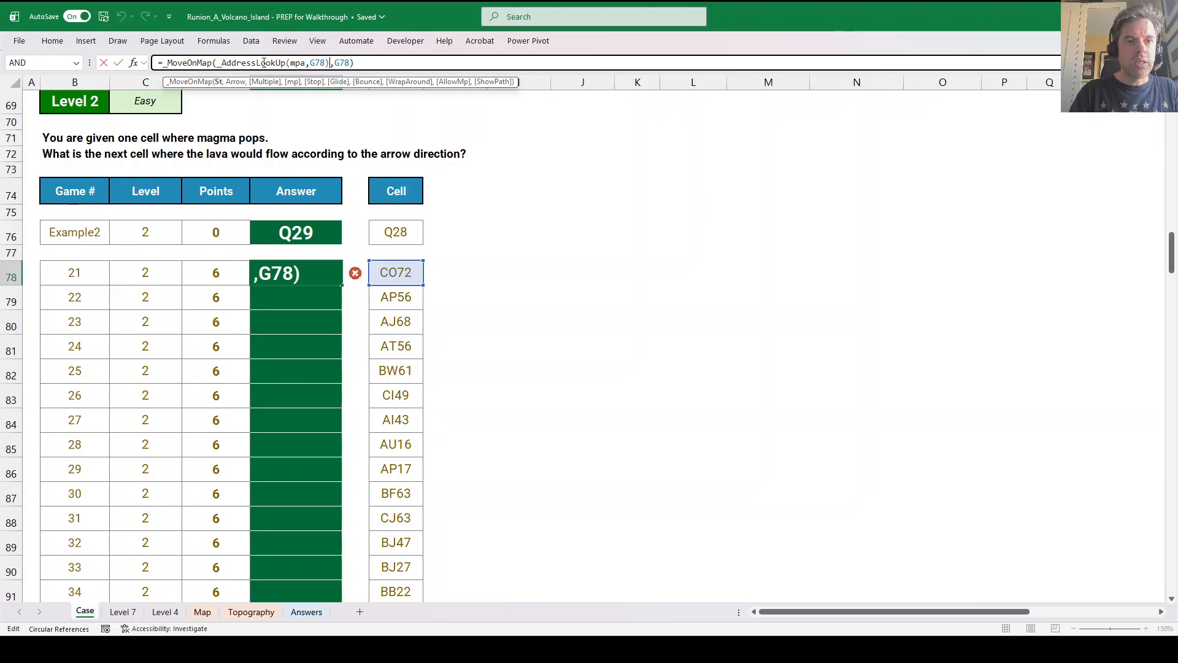
pyautogui.click(221, 62)
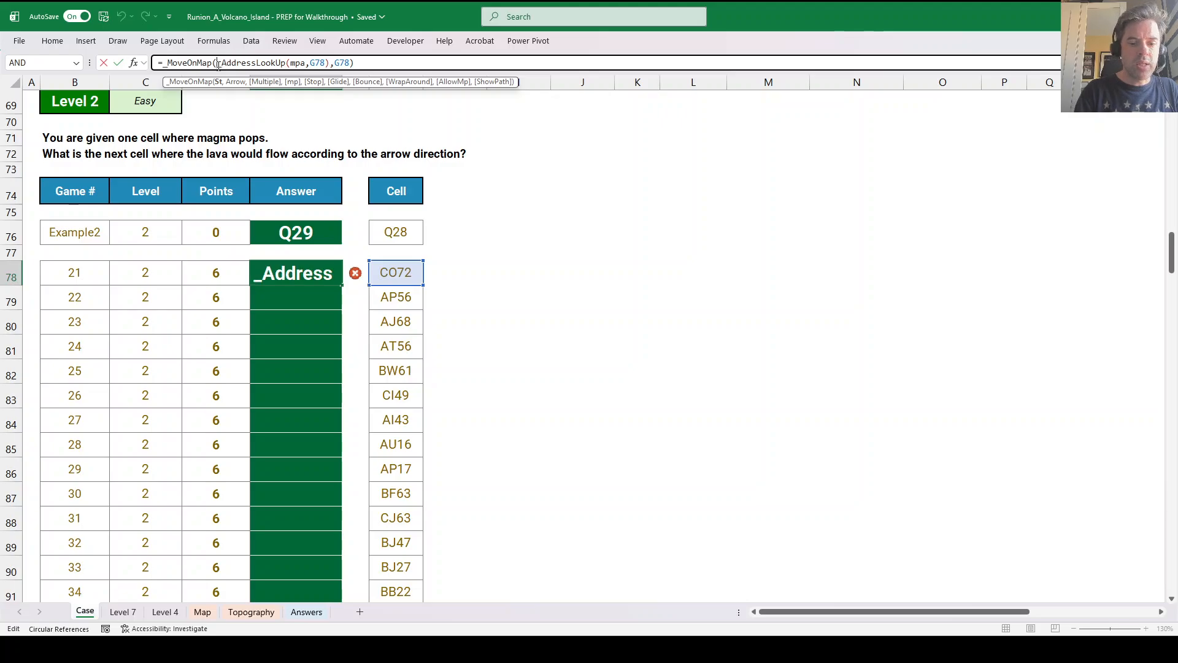
pyautogui.write('g78,')
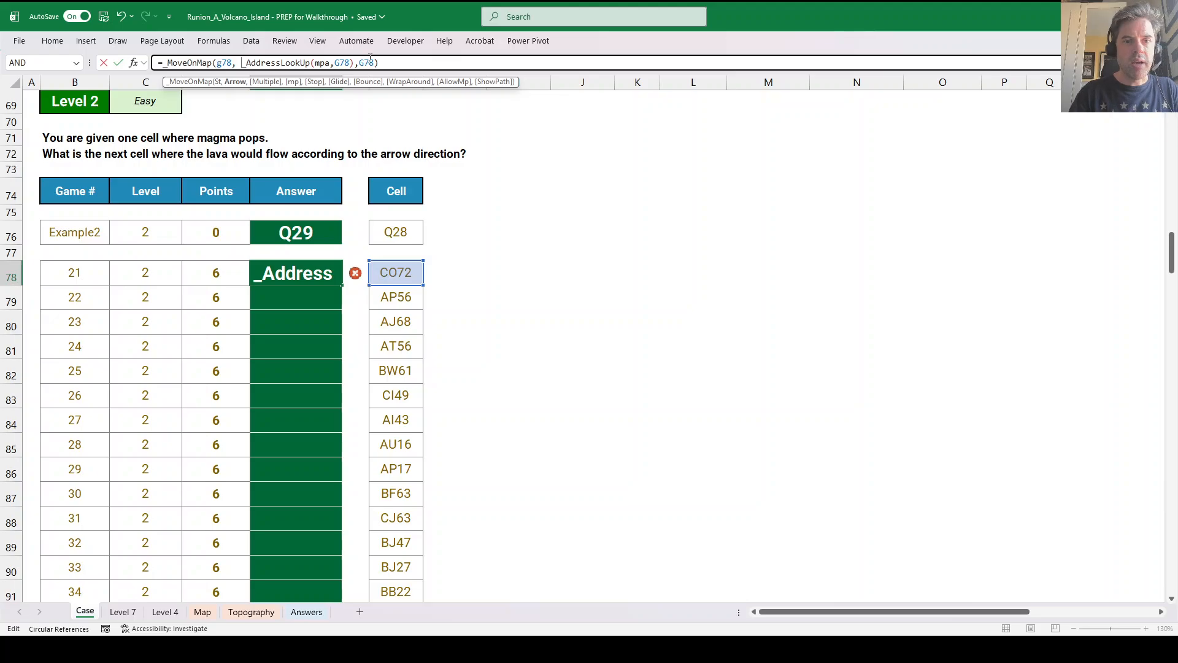
pyautogui.click(371, 61)
pyautogui.press('BackSpace')
pyautogui.press('BackSpace')
pyautogui.press('BackSpace')
pyautogui.press('BackSpace')
pyautogui.press('Return')
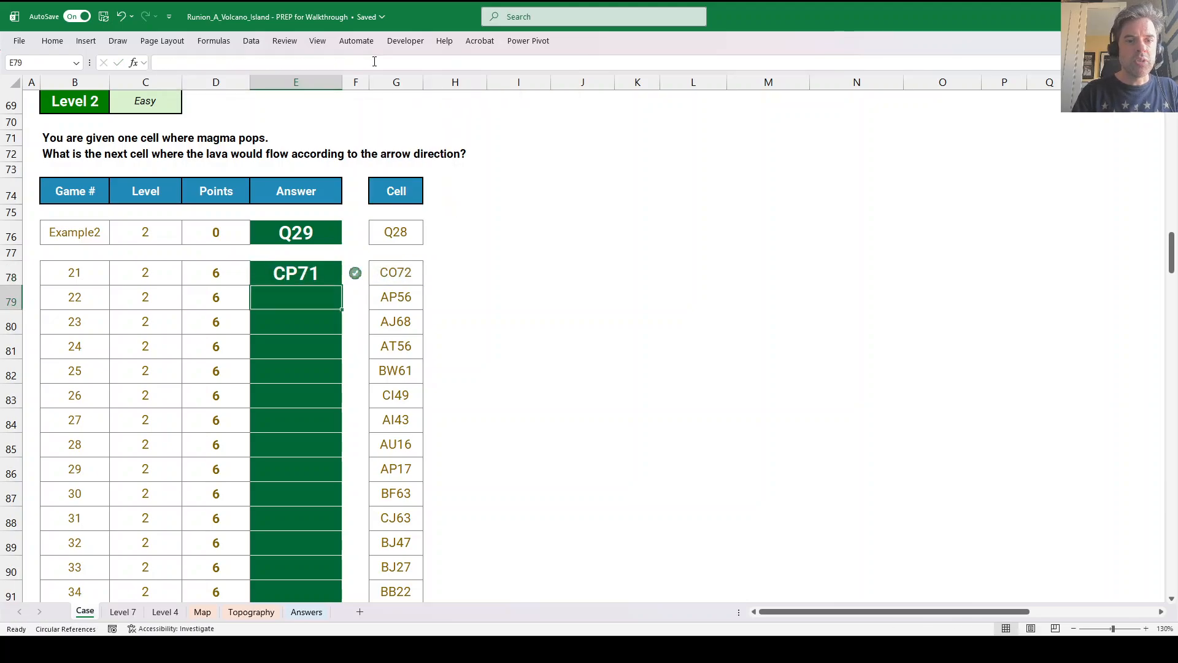
# Fill the E78 formula down through E97 to answer all Level 2 games.
pyautogui.press('Up')
pyautogui.hotkey('ctrl', 'shift', 'Down')
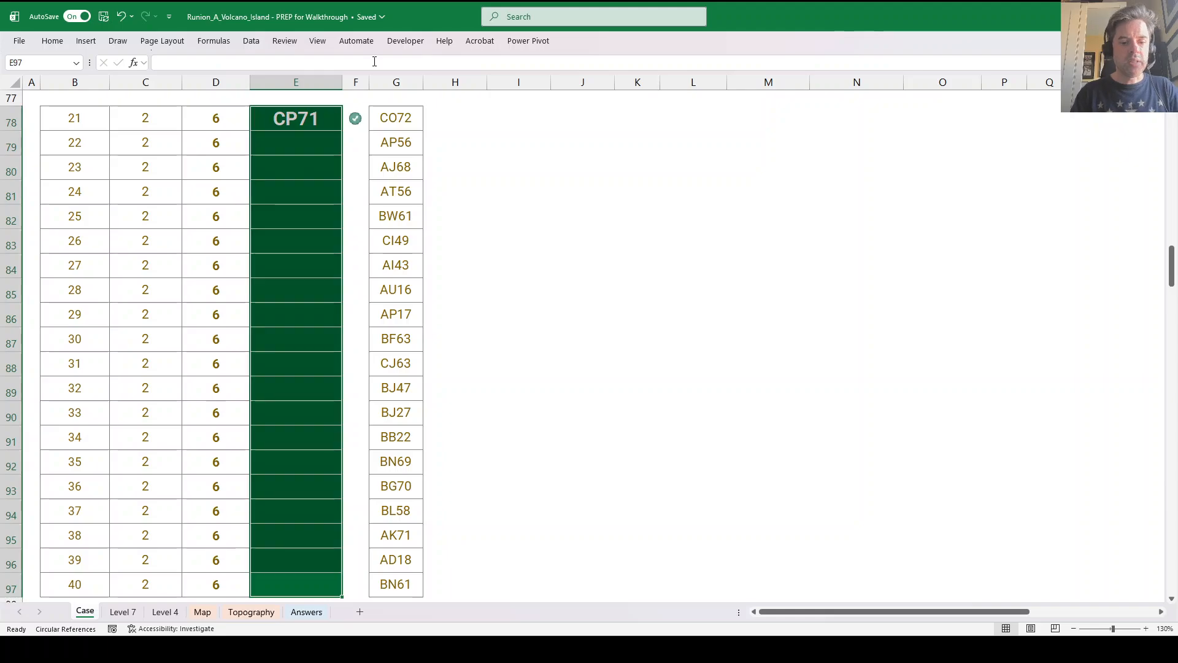
pyautogui.hotkey('ctrl', 'd')
pyautogui.scroll(-1, 353, 196)
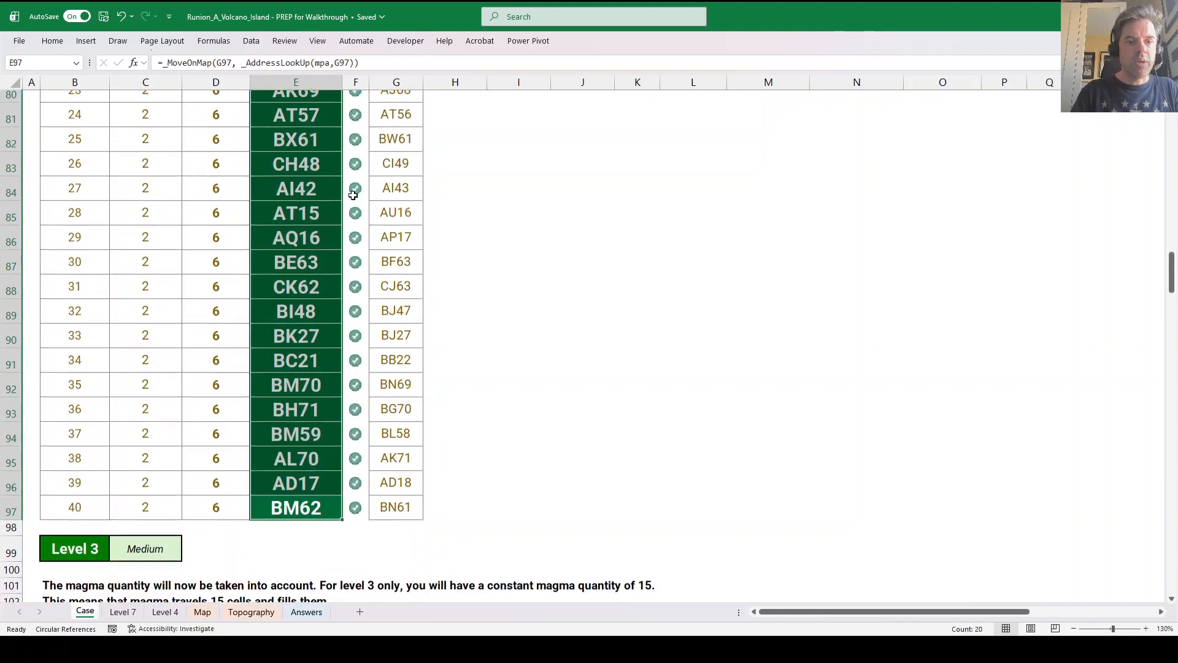
# Read the Level 3 question and enter =_MoveThroughMapOfArrows(G111,mpa,15) in cell E111.
pyautogui.scroll(-5, 353, 195)
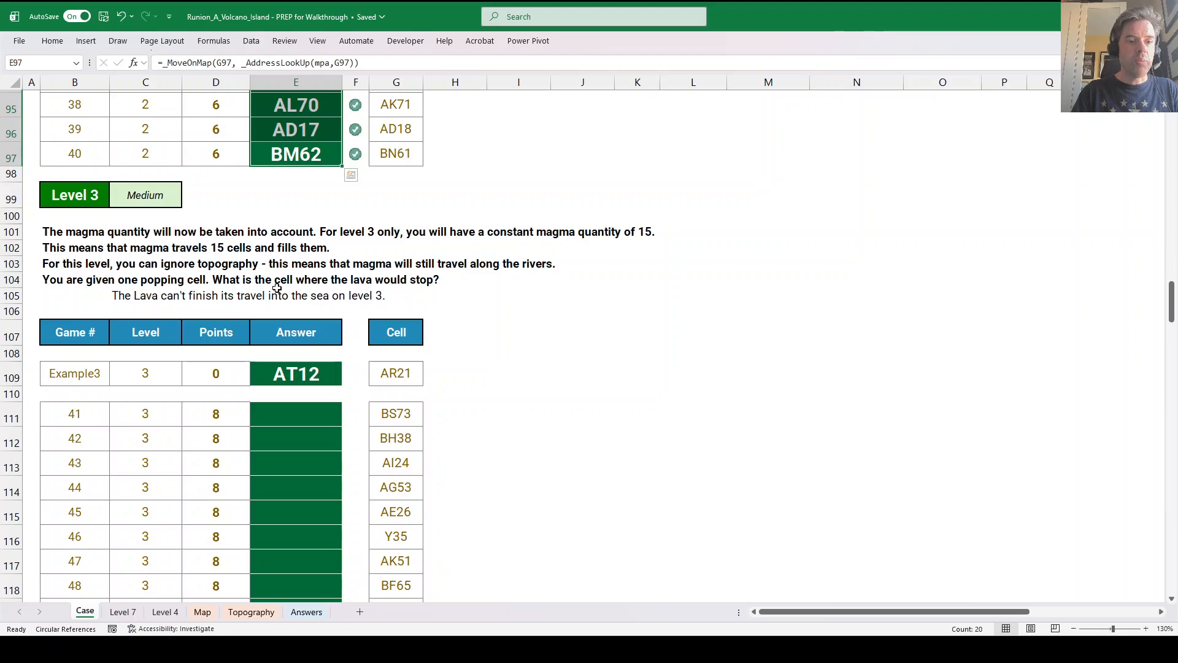
pyautogui.click(307, 412)
pyautogui.scroll(-1, 320, 402)
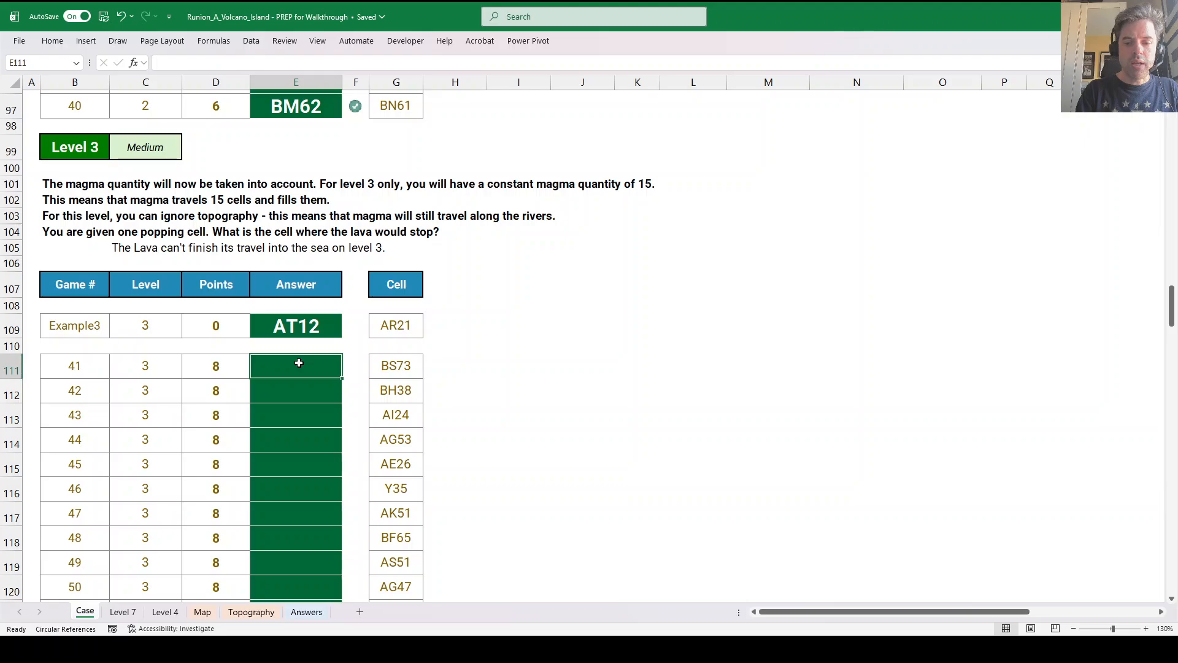
pyautogui.write('=_mo')
pyautogui.press('Down')
pyautogui.press('Down')
pyautogui.press('Tab')
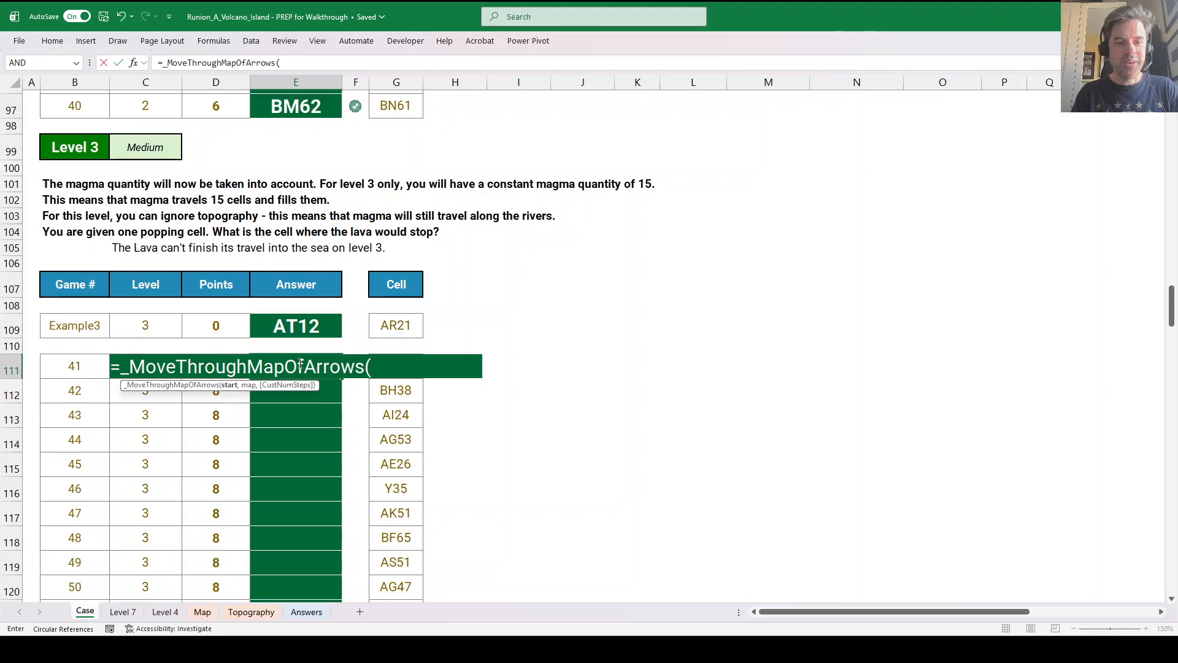
pyautogui.press('Right')
pyautogui.press('Right')
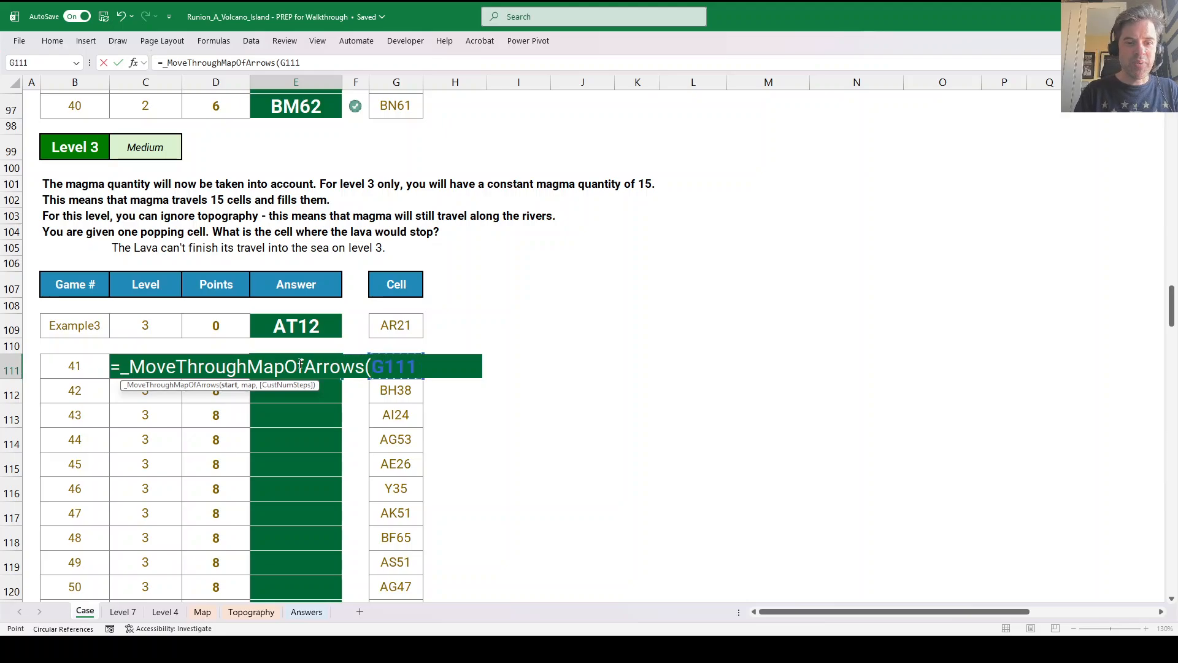
pyautogui.write(',m')
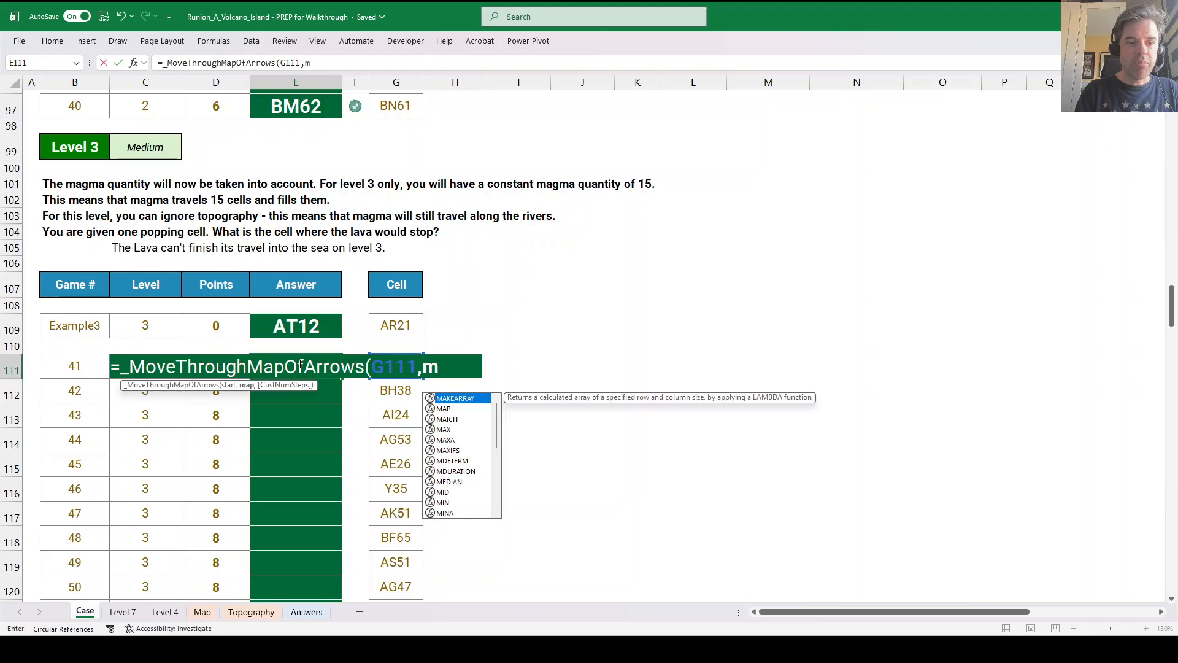
pyautogui.write('pa,')
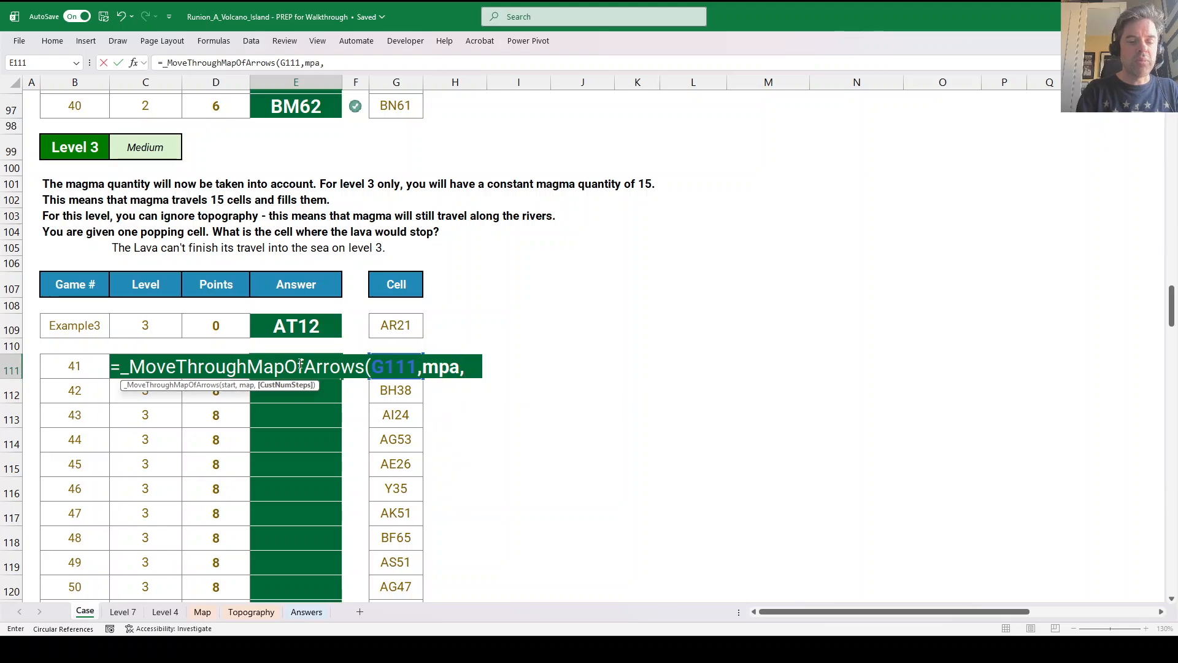
pyautogui.write('15)')
pyautogui.hotkey('ctrl', 'Return')
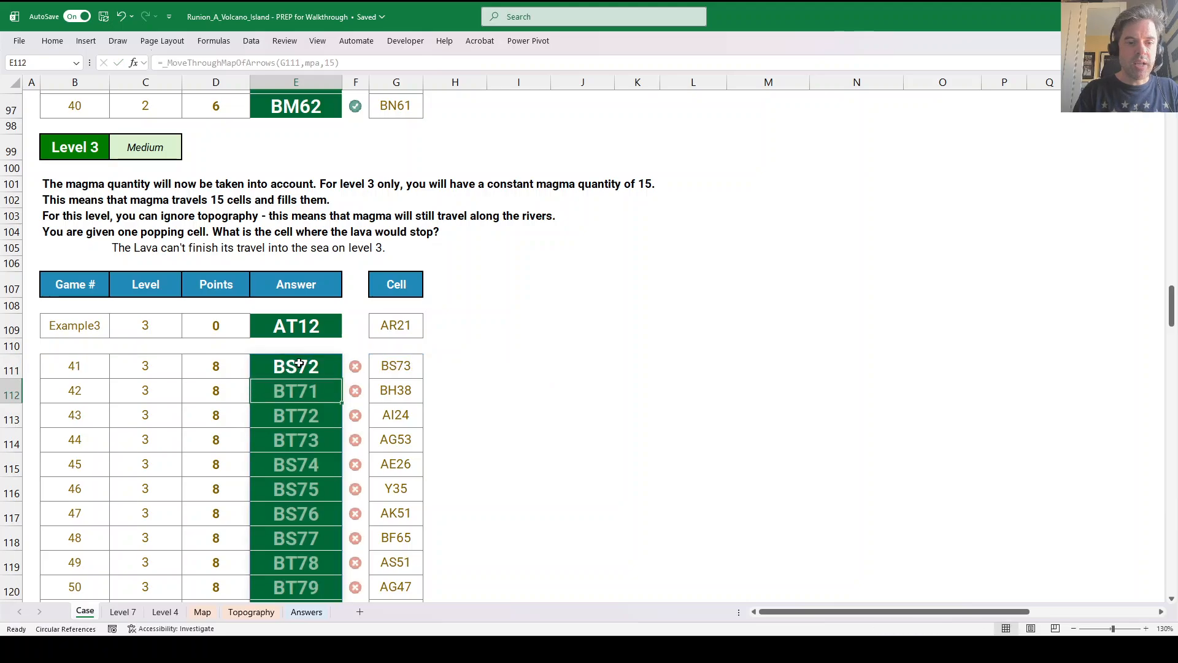
# Wrap the E111 formula in TAKE with -1 so it returns only the last cell of the lava path.
pyautogui.scroll(-4, 299, 363)
pyautogui.scroll(2, 314, 280)
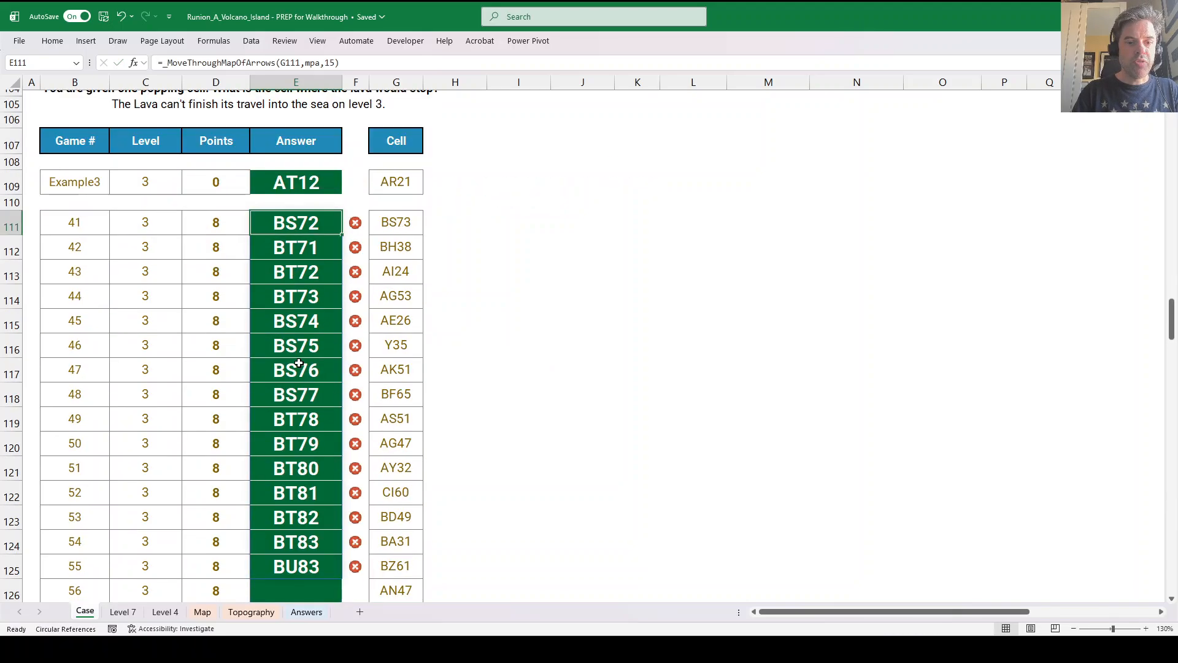
pyautogui.click(164, 62)
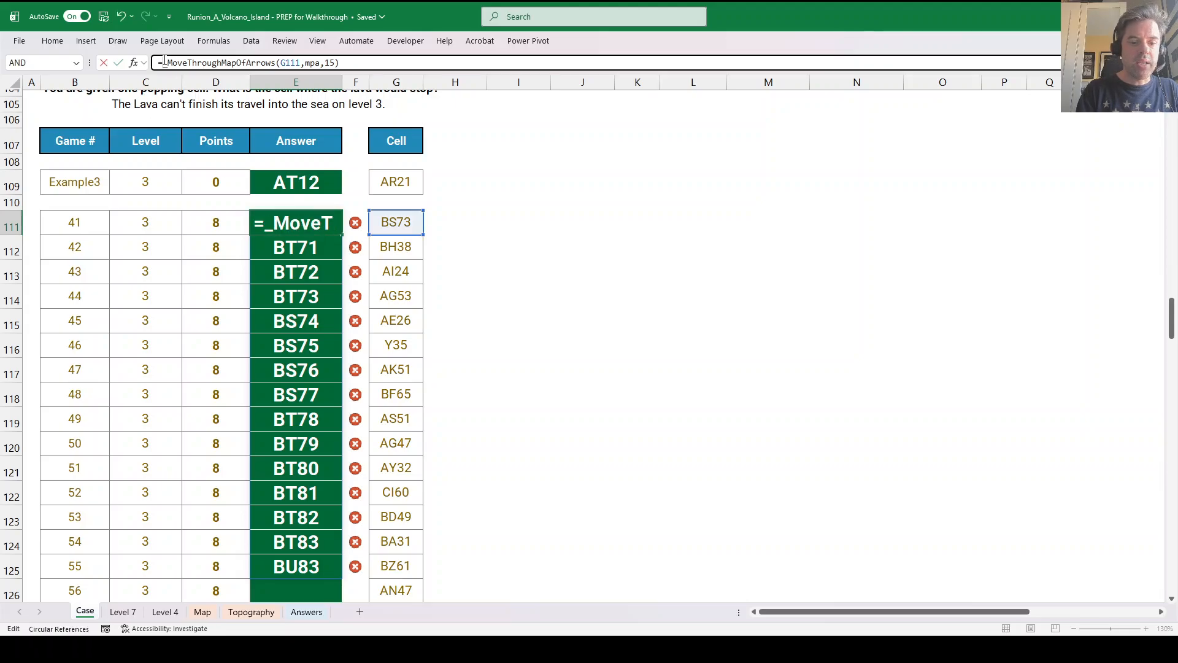
pyautogui.write('take(')
pyautogui.press('End')
pyautogui.write(',-1)')
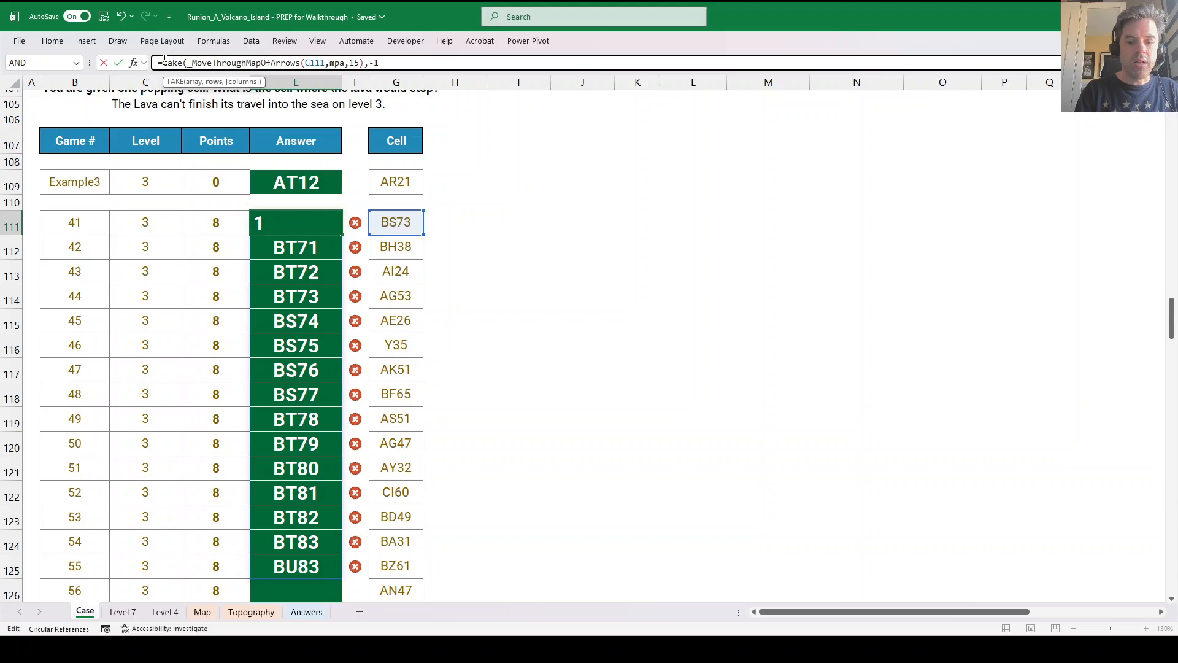
pyautogui.press('Return')
pyautogui.press('Up')
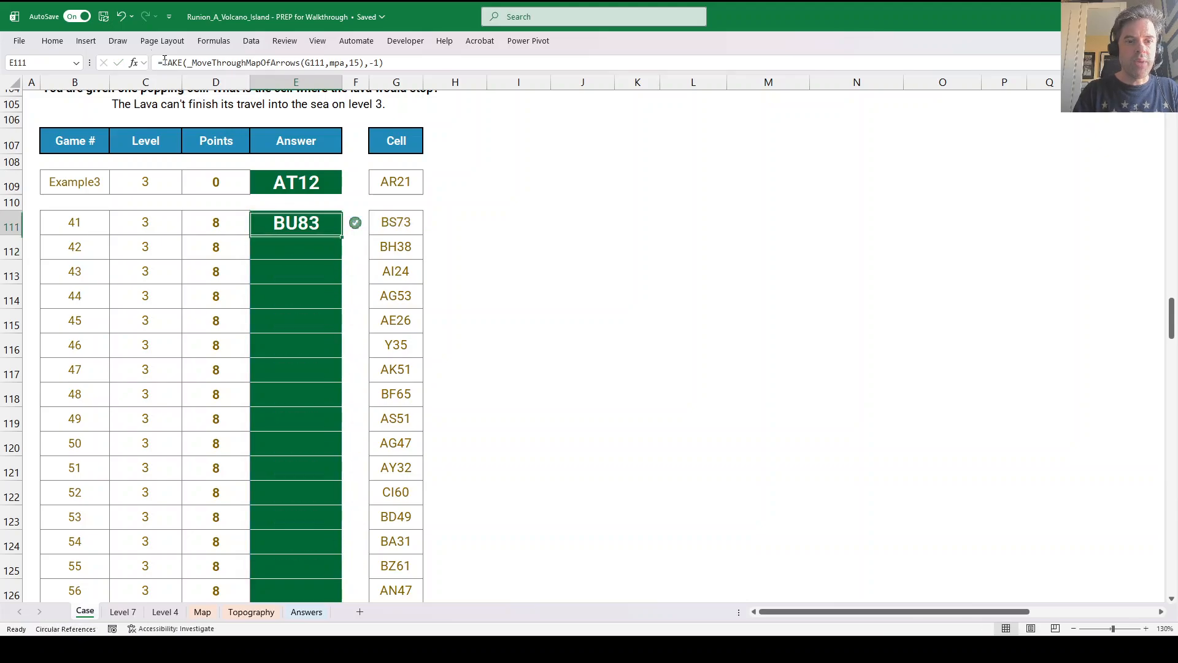
# Fill the E111 formula down through E130 to answer all Level 3 games.
pyautogui.press('Left')
pyautogui.hotkey('ctrl', 'Down')
pyautogui.press('Right')
pyautogui.hotkey('ctrl', 'shift', 'Up')
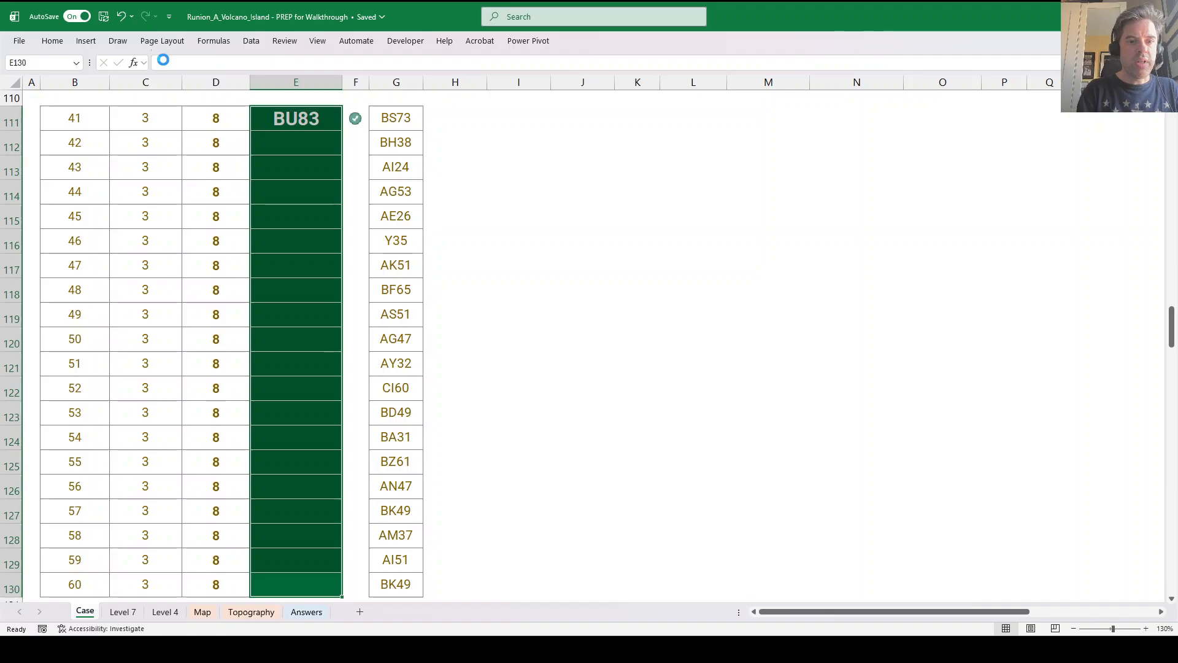
pyautogui.hotkey('ctrl', 'd')
pyautogui.click(519, 222)
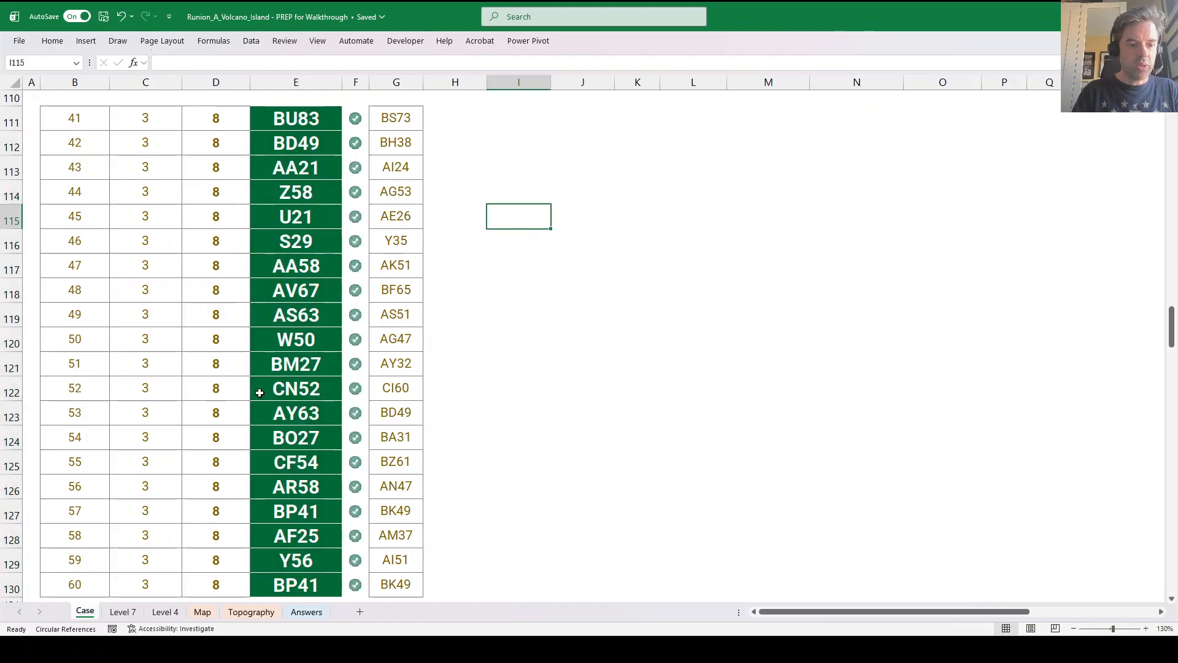
# Switch to the My Excel LAMBDA and REGEX Cheat Sheet workbook and examine the arrow map, start cell Y2 and the formulas in Z2 and AA2.
pyautogui.click(205, 649)
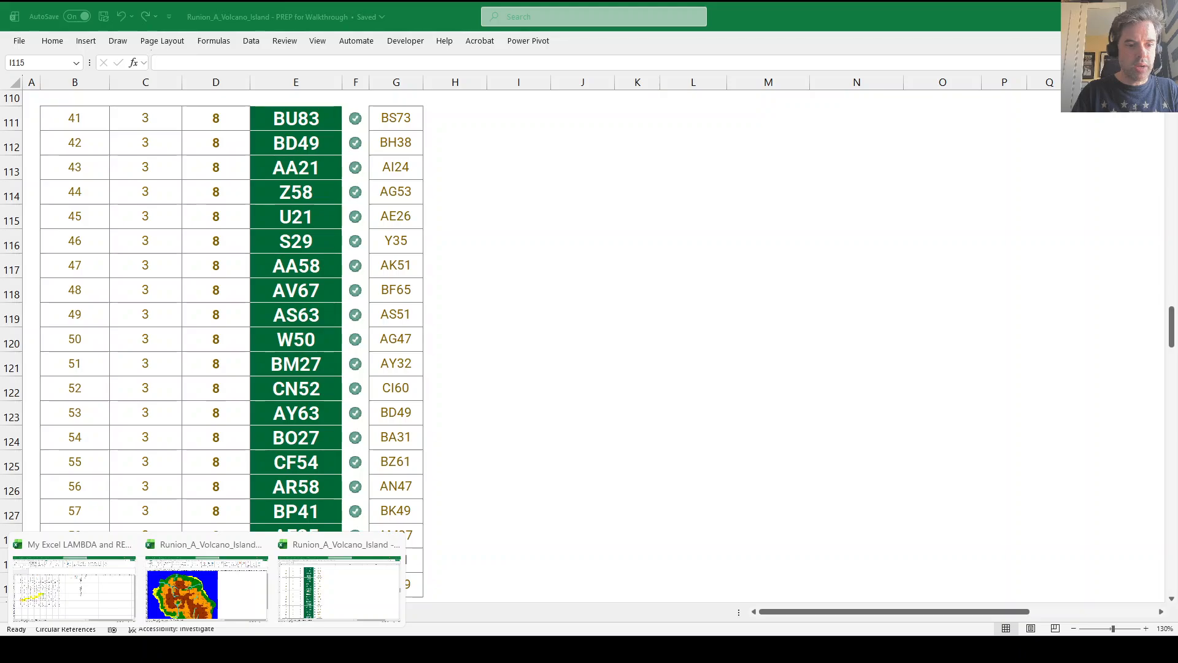
pyautogui.click(74, 586)
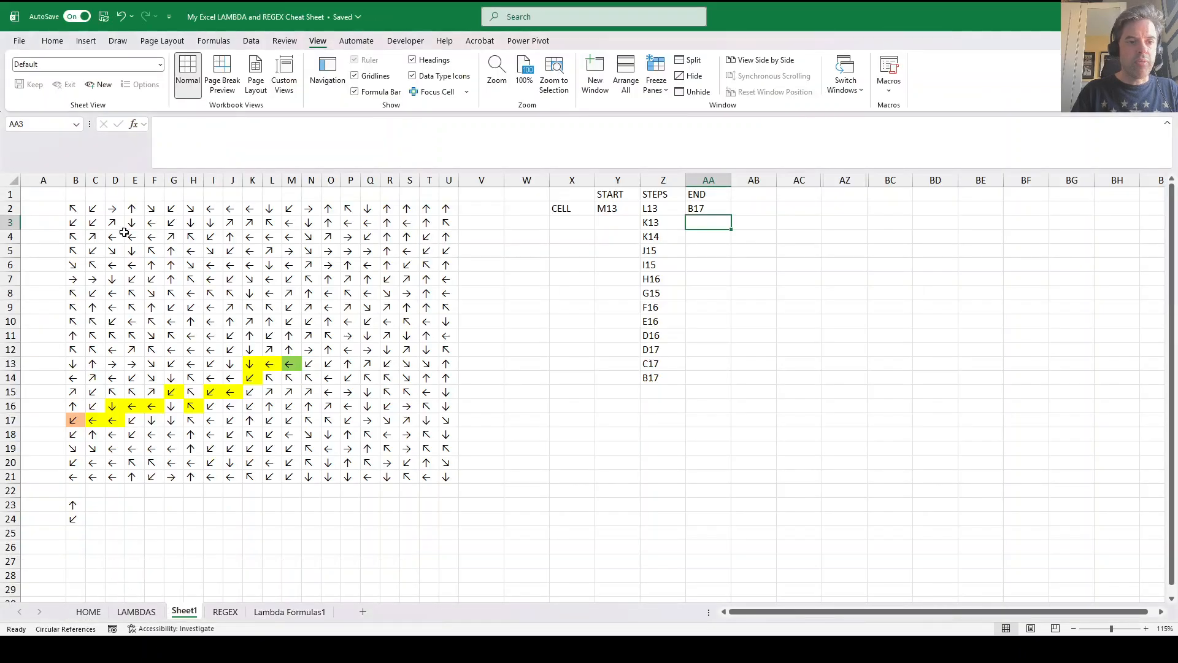
pyautogui.moveTo(74, 208); pyautogui.dragTo(448, 473)
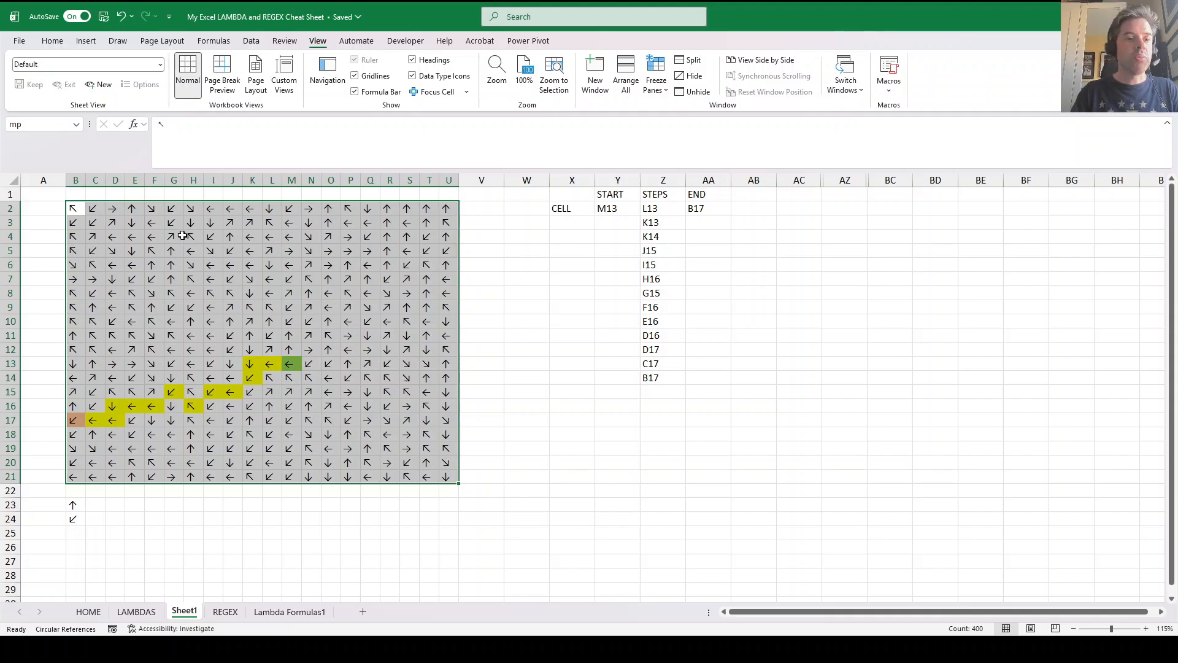
pyautogui.click(621, 208)
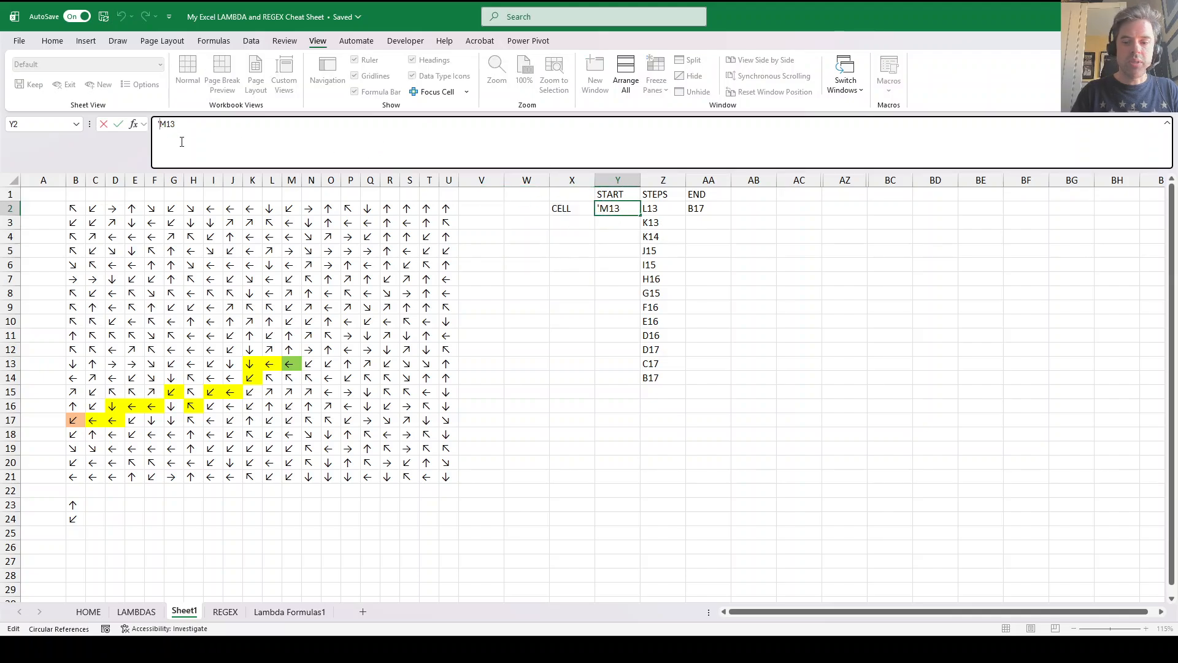
pyautogui.press('Escape')
pyautogui.press('Right')
pyautogui.click(311, 136)
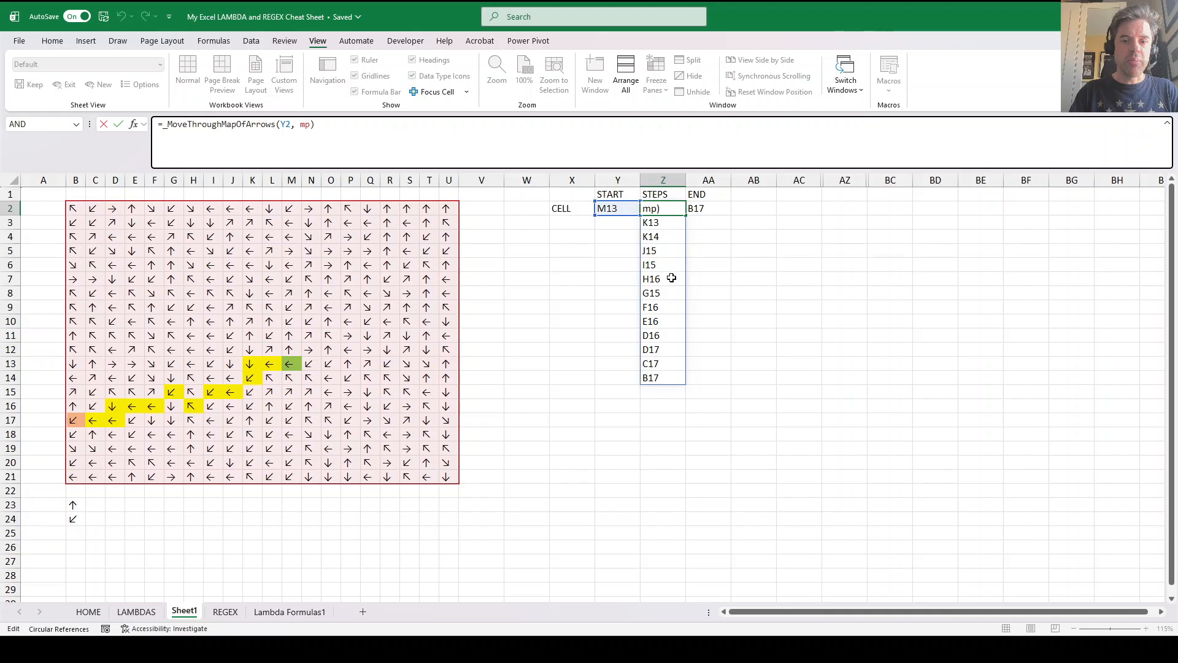
pyautogui.press('Return')
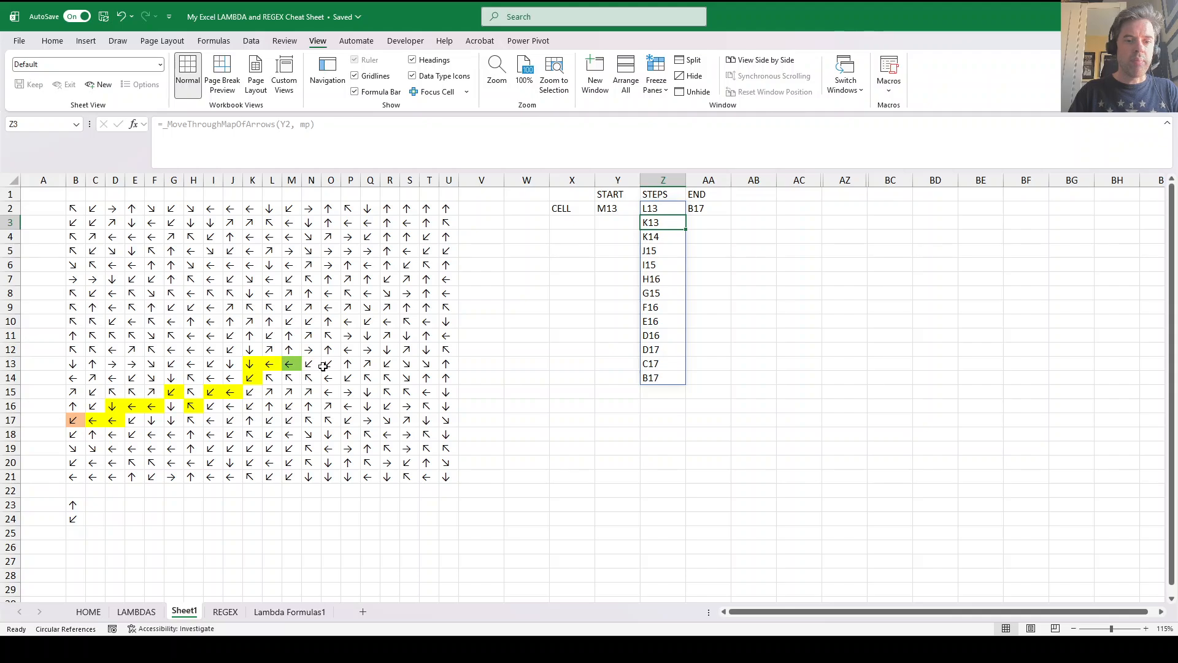
pyautogui.click(704, 206)
pyautogui.click(311, 131)
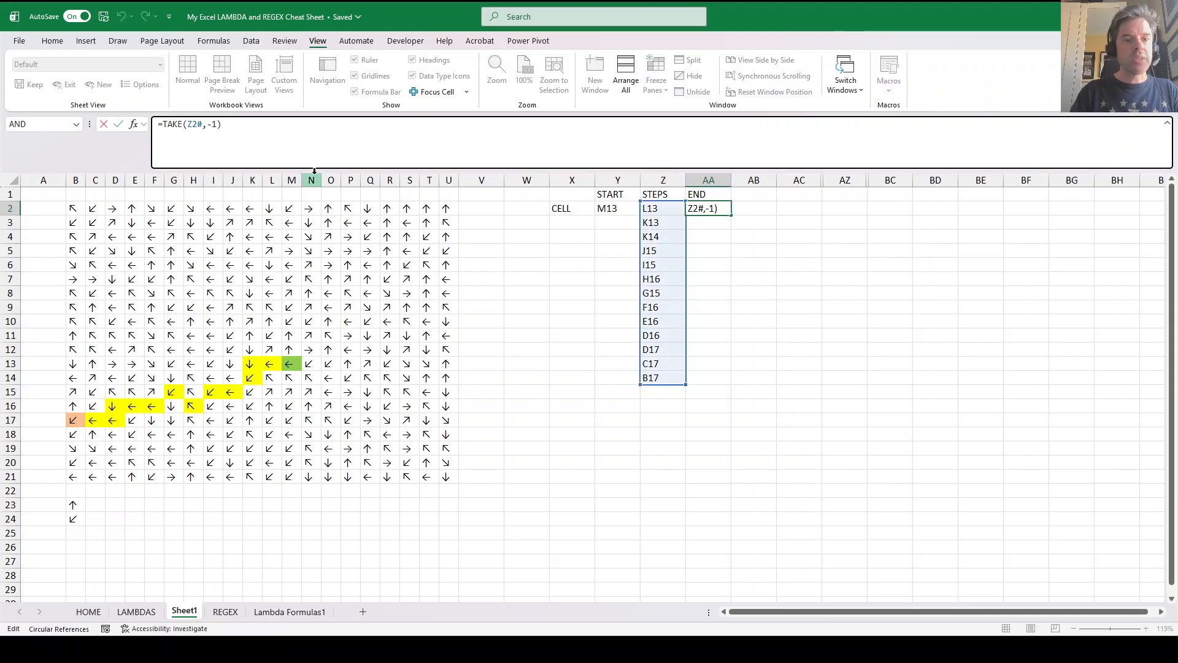
pyautogui.press('Escape')
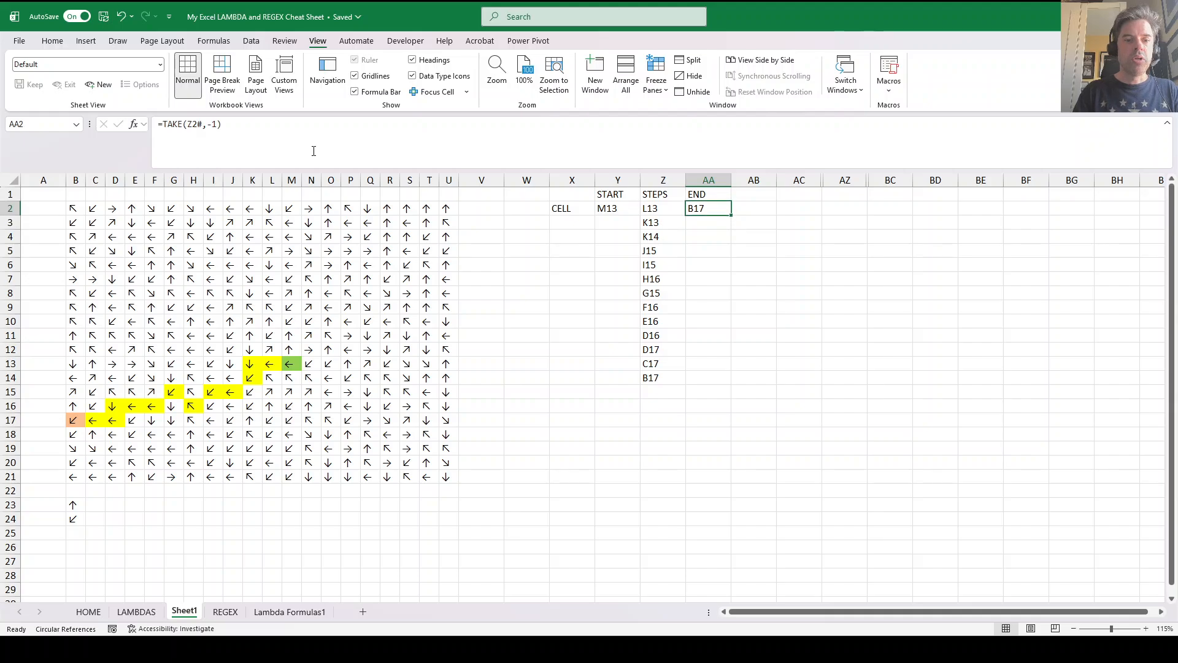
# Test the arrow path with g6 as the start cell in Y2, and restore the start to m13.
pyautogui.click(620, 209)
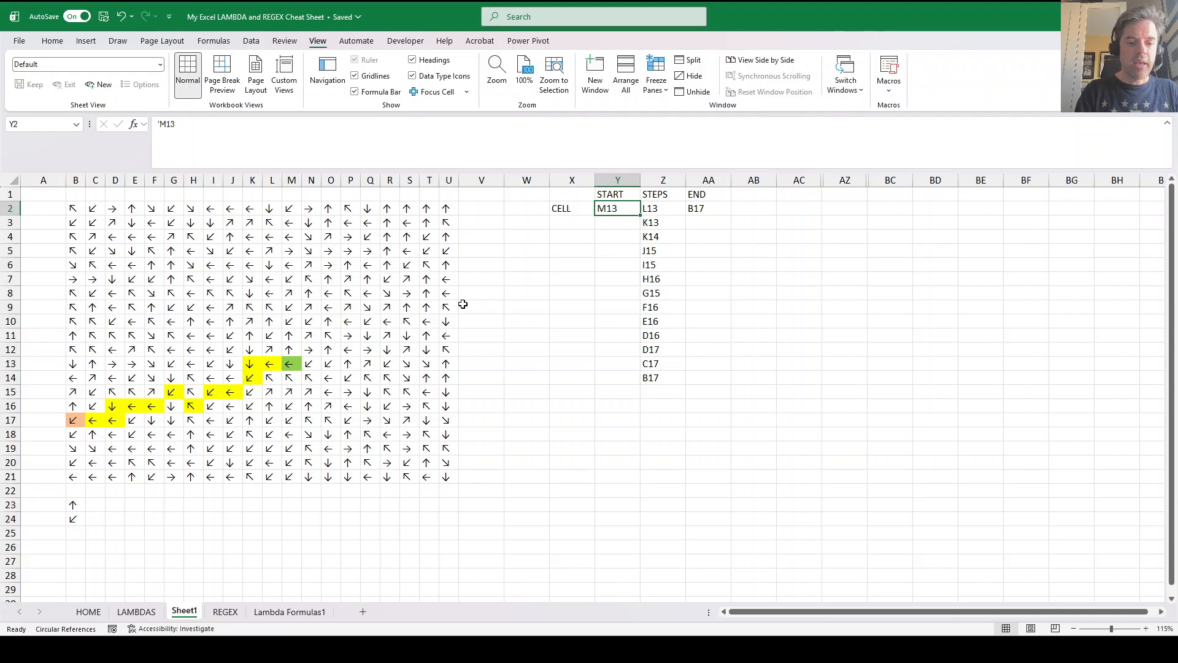
pyautogui.write('g6')
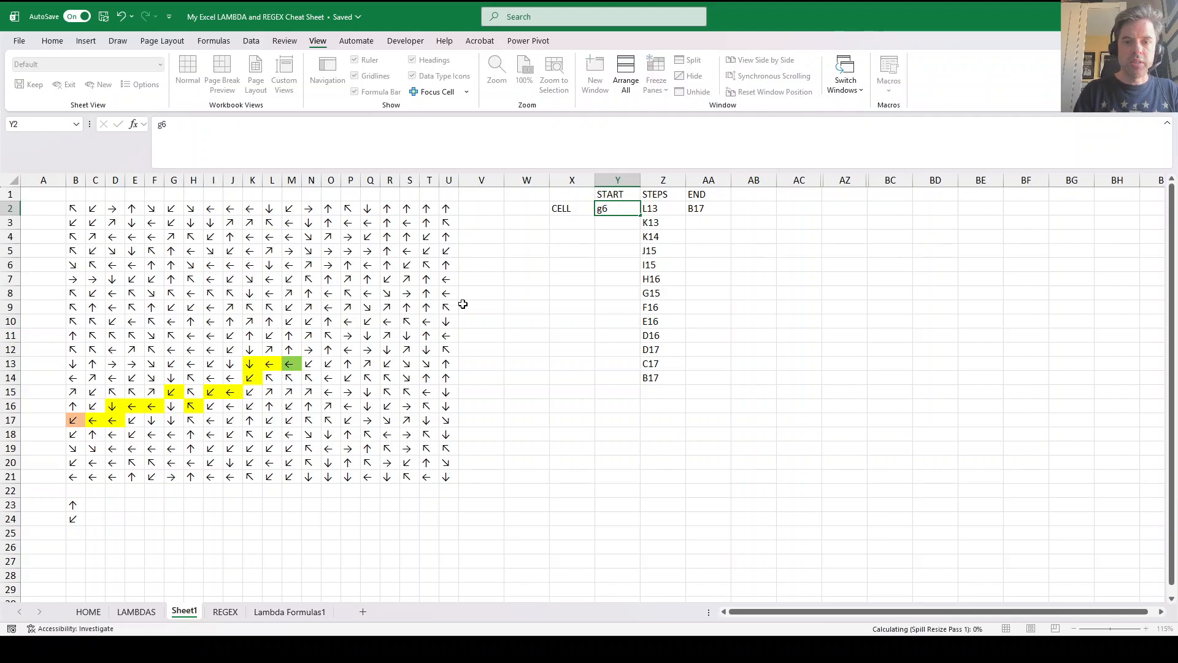
pyautogui.press('Return')
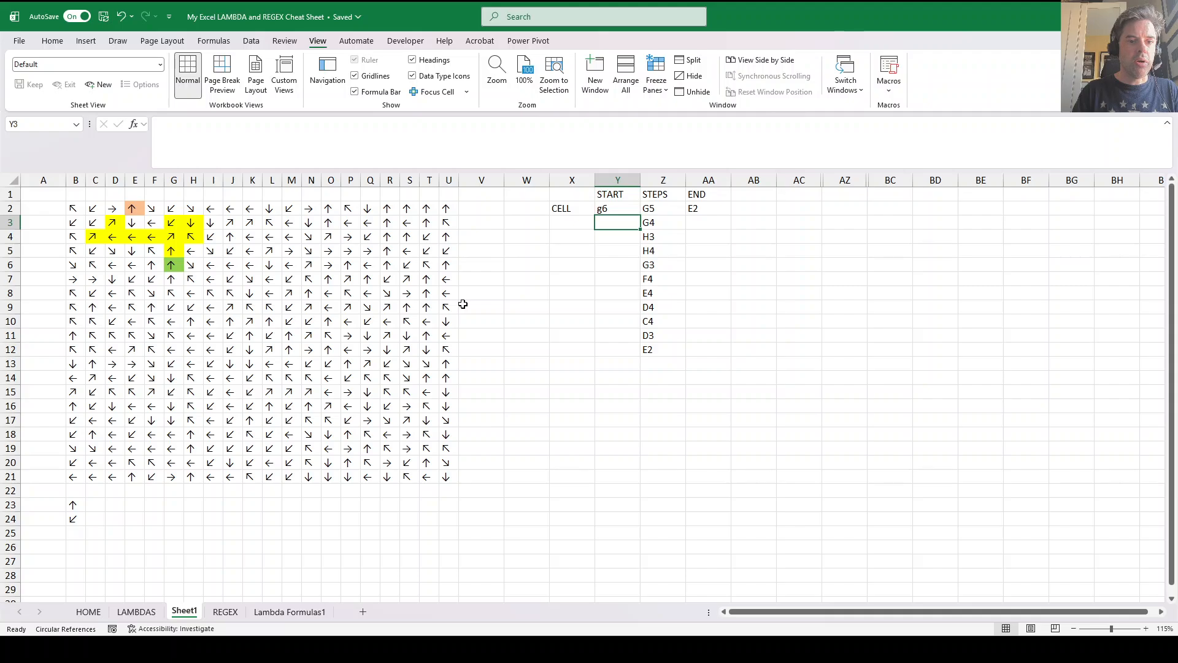
pyautogui.press('Up')
pyautogui.write('m13')
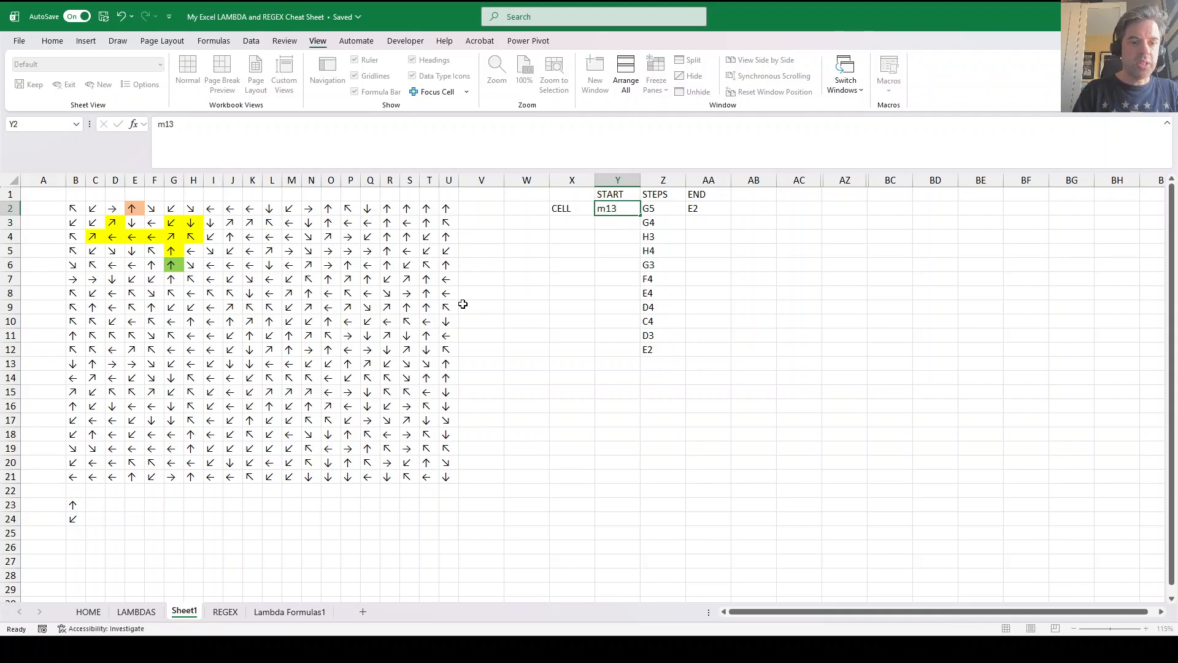
pyautogui.press('Return')
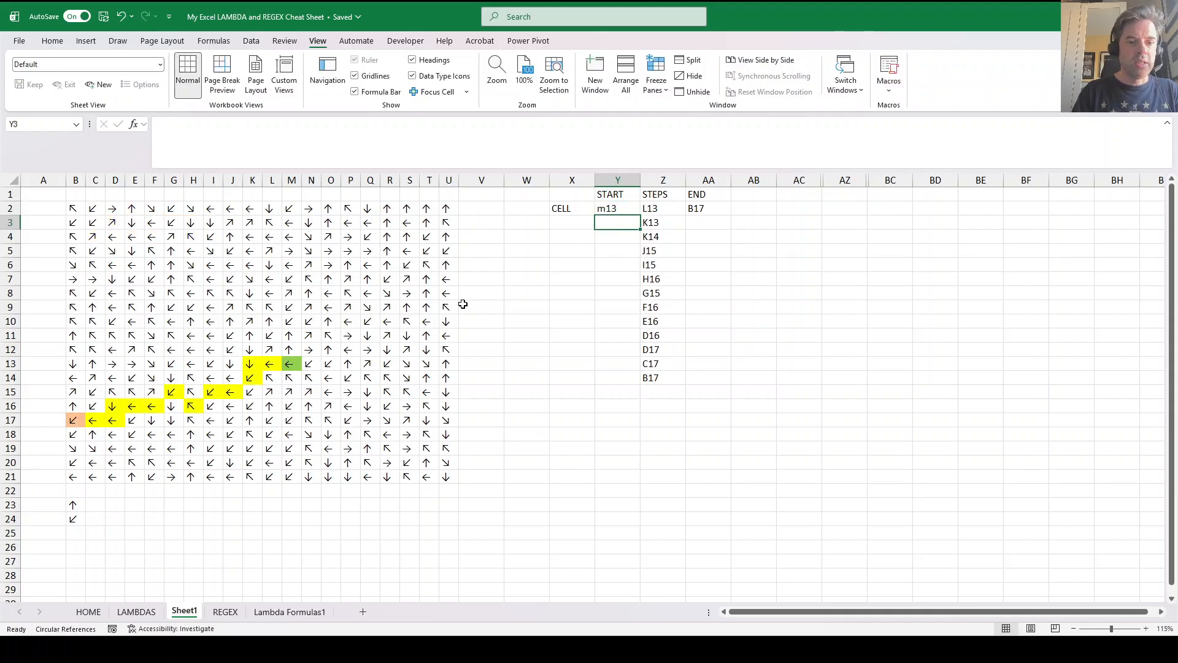
# Replace the arrow in B17 with the up arrow copied from B23 and check the end of the path in column Z.
pyautogui.click(75, 506)
pyautogui.hotkey('ctrl', 'c')
pyautogui.click(75, 420)
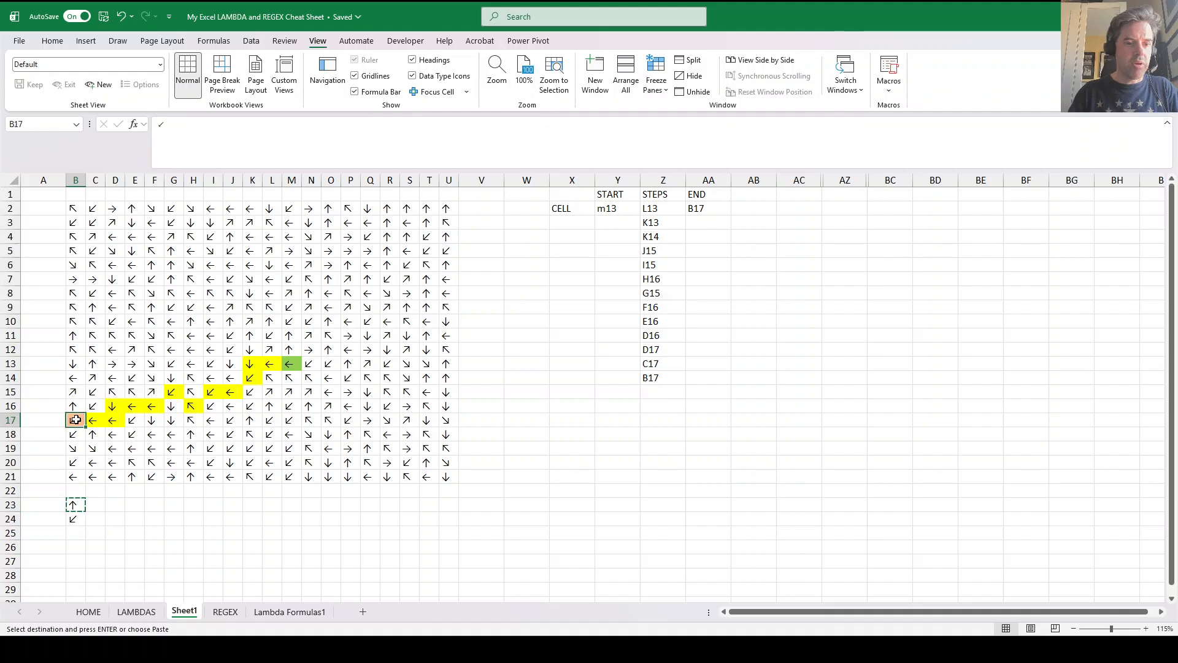
pyautogui.hotkey('ctrl', 'v')
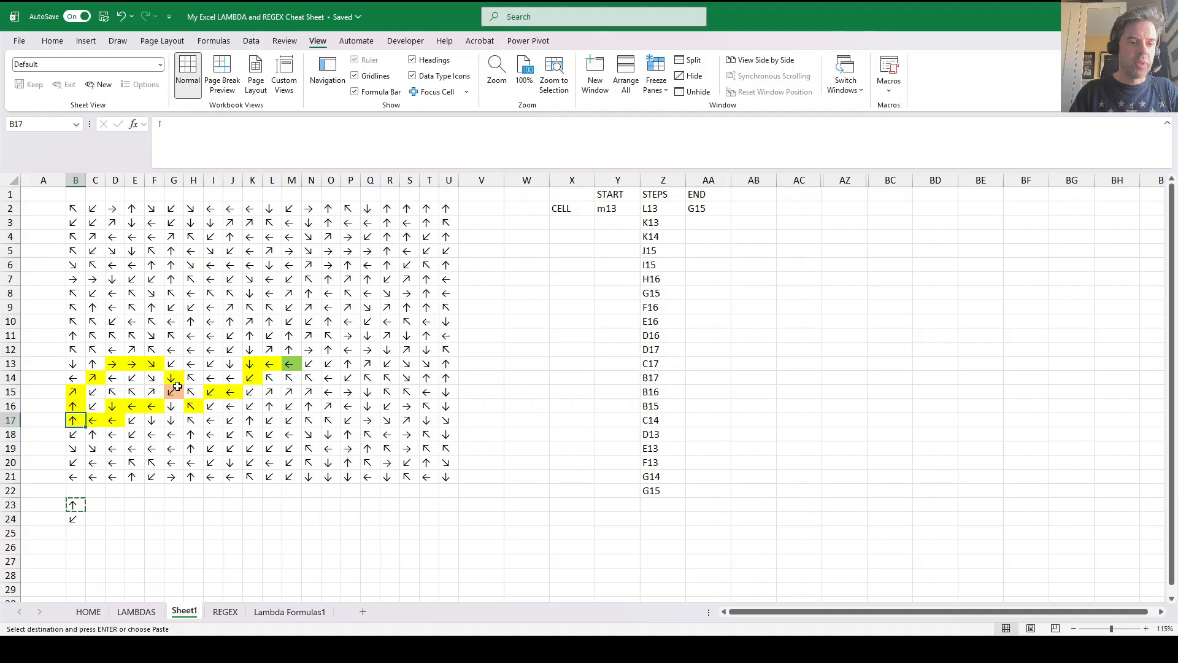
pyautogui.click(667, 491)
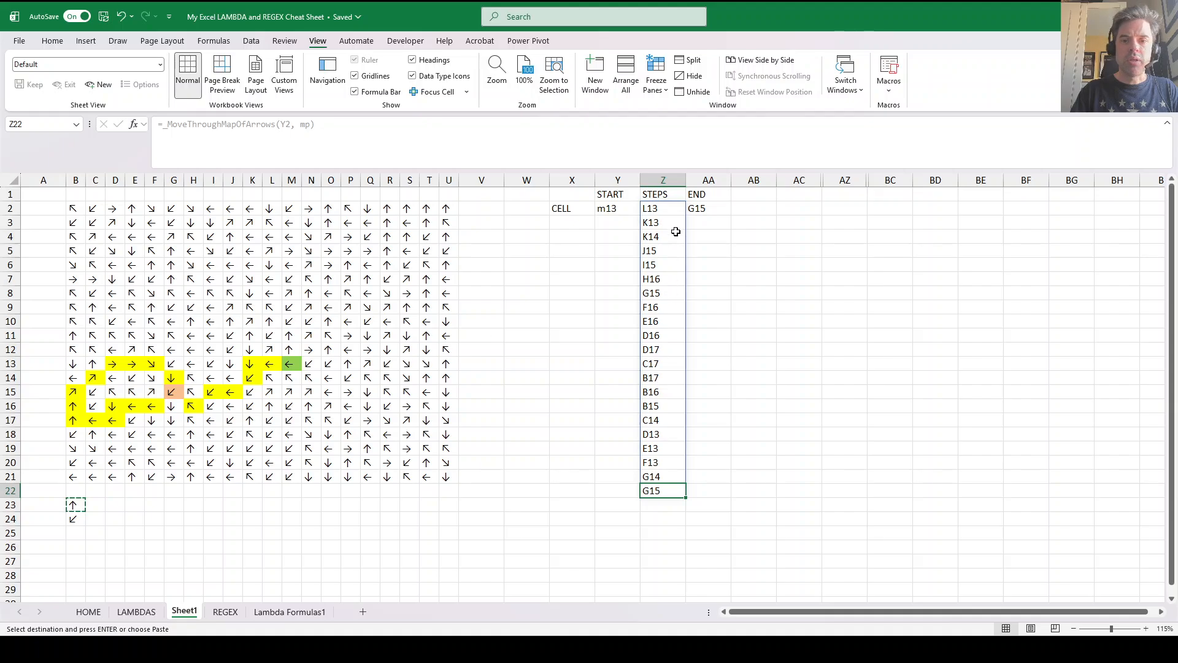
# Add a custom step count of 60 to the _MoveThroughMapOfArrows formula in Z2.
pyautogui.click(666, 210)
pyautogui.click(310, 124)
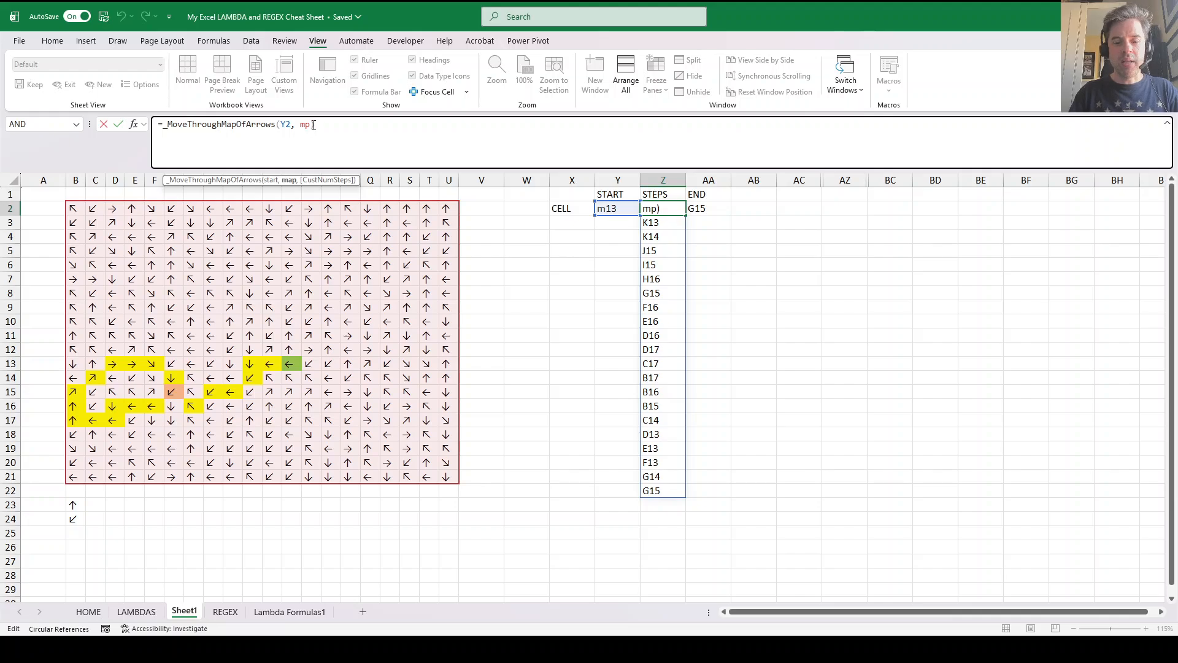
pyautogui.write(',60')
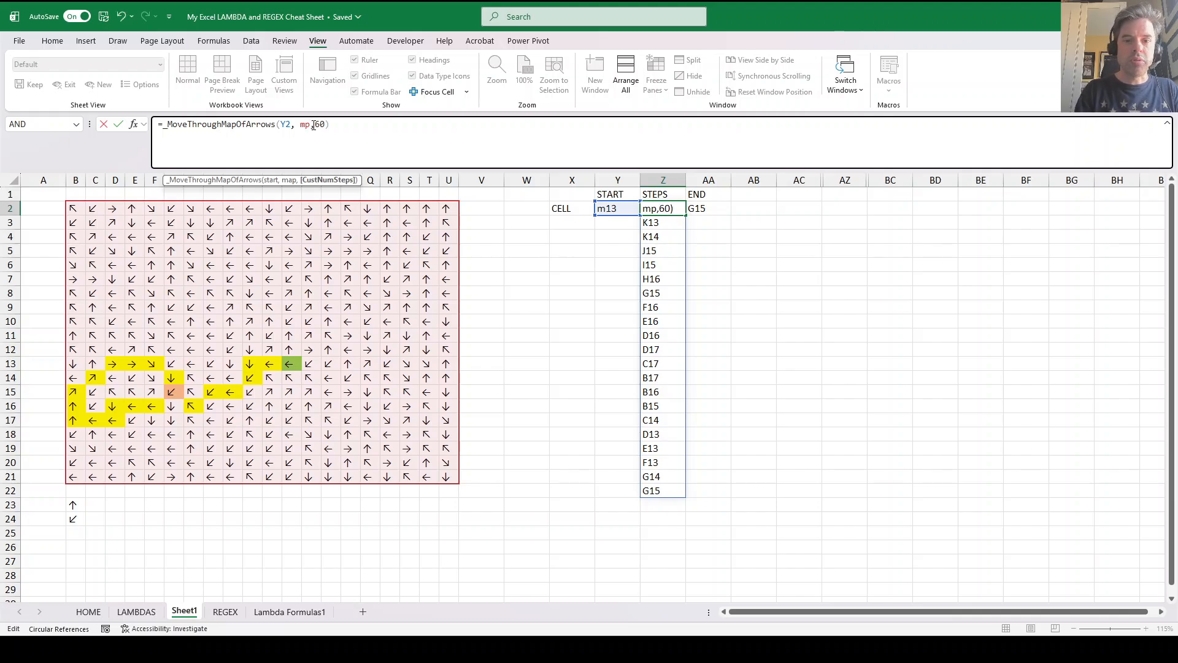
pyautogui.hotkey('ctrl', 'Return')
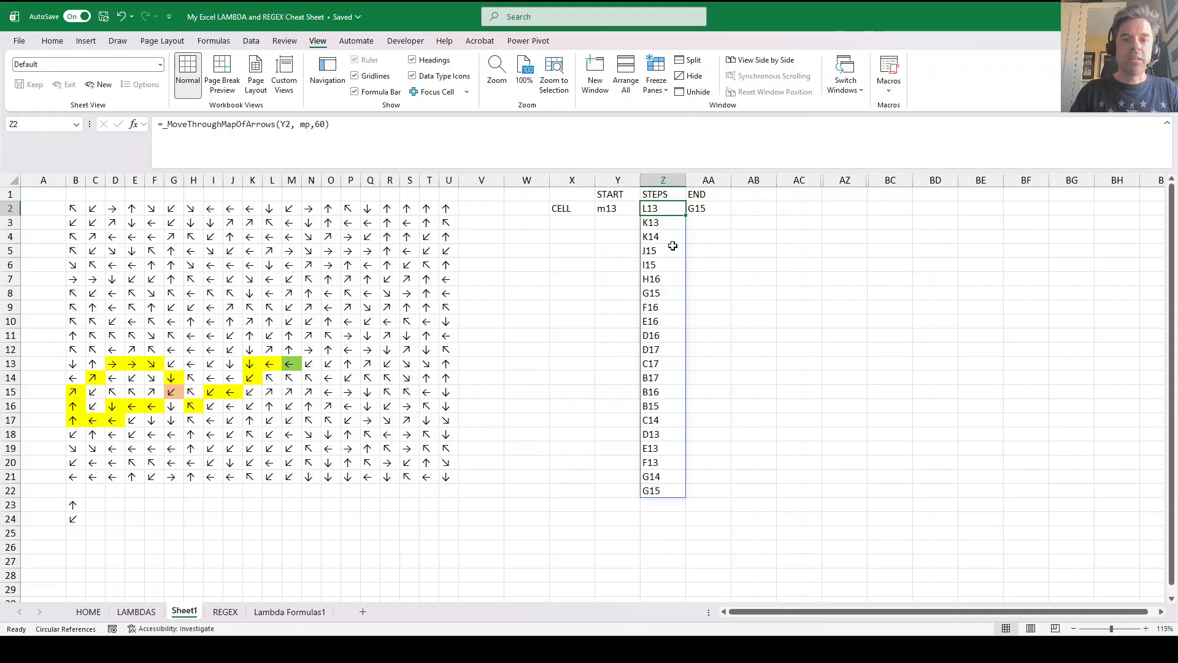
# Set the custom step count in Z2 so the formula reads =_MoveThroughMapOfArrows(Y2, mp,15).
pyautogui.click(328, 124)
pyautogui.press('BackSpace')
pyautogui.press('BackSpace')
pyautogui.write('15')
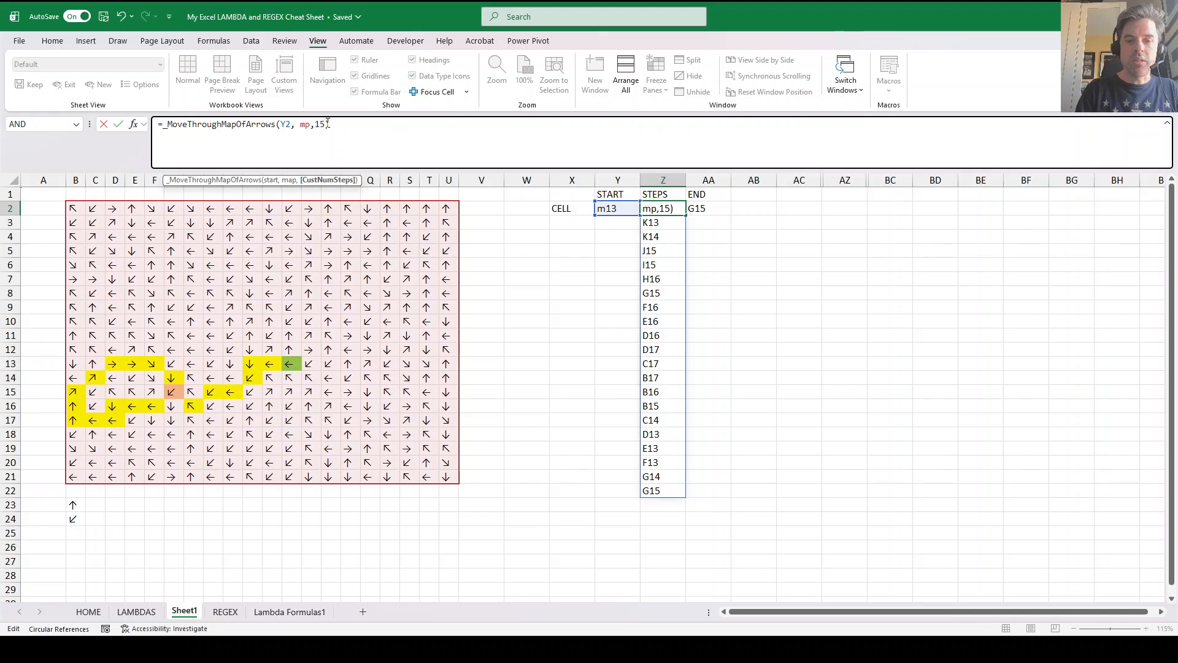
pyautogui.press('Return')
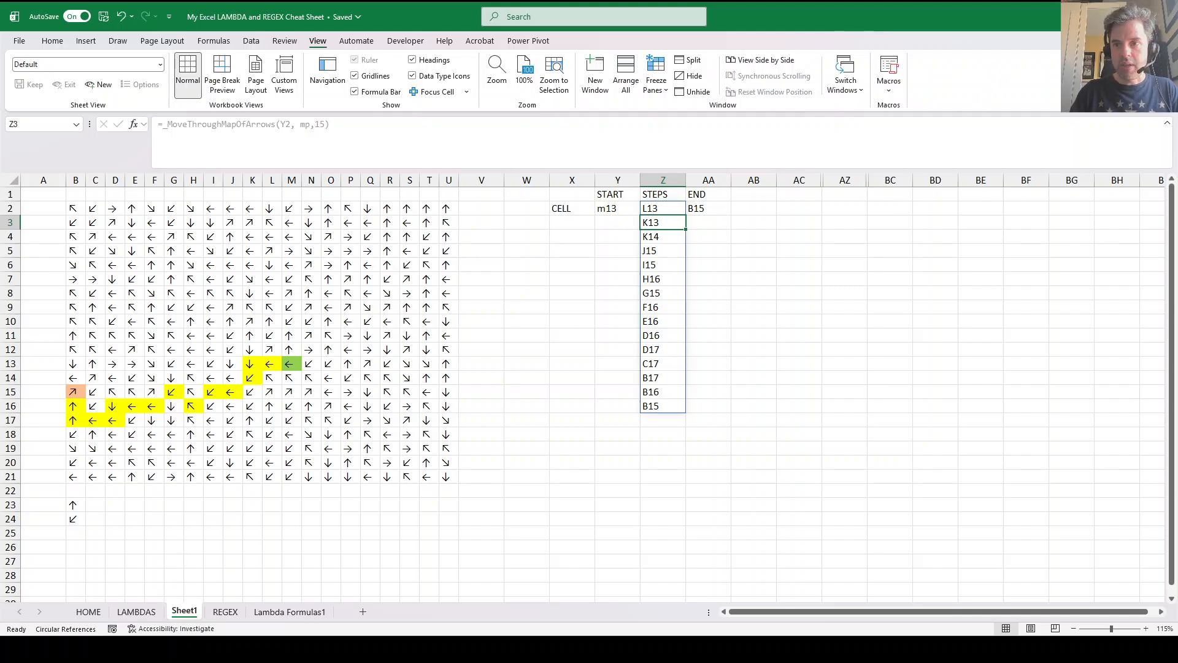
# Return to the Runion_A_Volcano_Island workbook, read the Level 4 question and open the Level 4 sheet.
pyautogui.hotkey('alt', 'Tab')
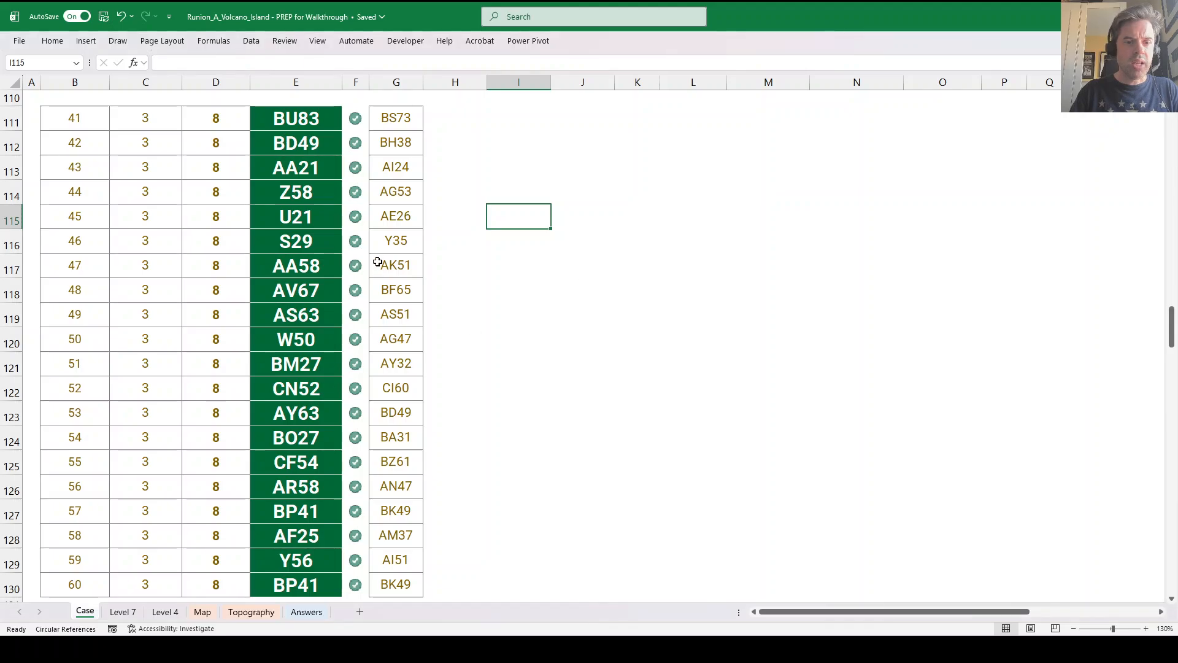
pyautogui.scroll(2, 396, 282)
pyautogui.scroll(-1, 397, 284)
pyautogui.scroll(1, 397, 284)
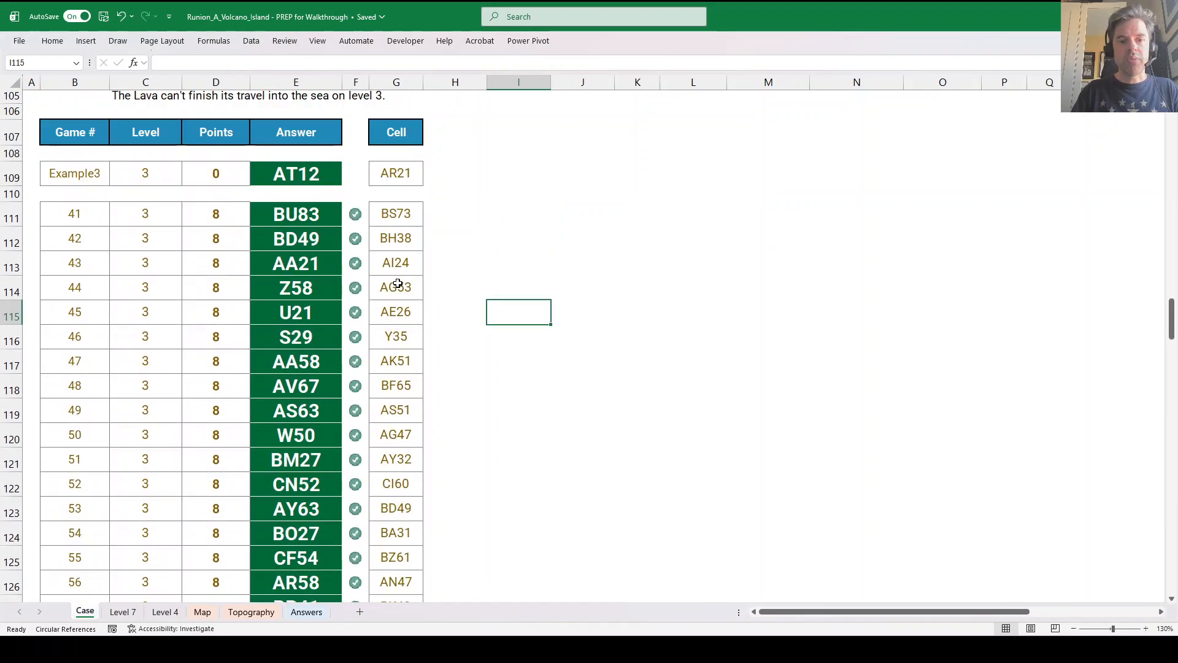
pyautogui.scroll(-9, 397, 283)
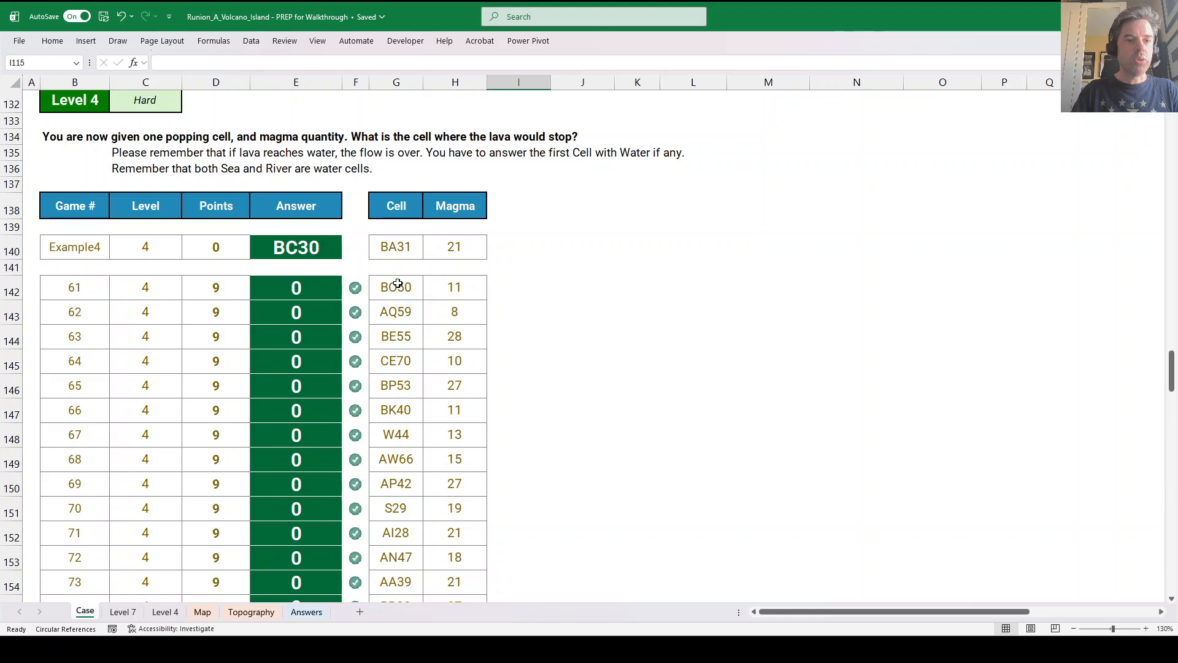
pyautogui.scroll(1, 398, 283)
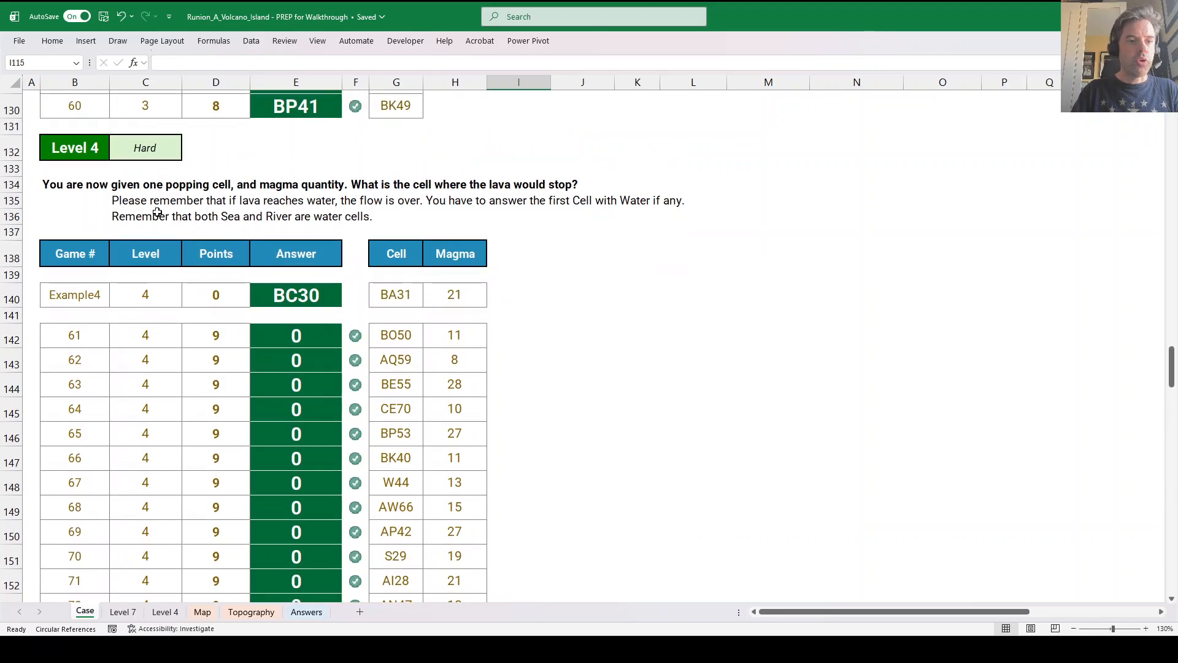
pyautogui.click(165, 612)
pyautogui.moveTo(616, 221); pyautogui.dragTo(639, 226)
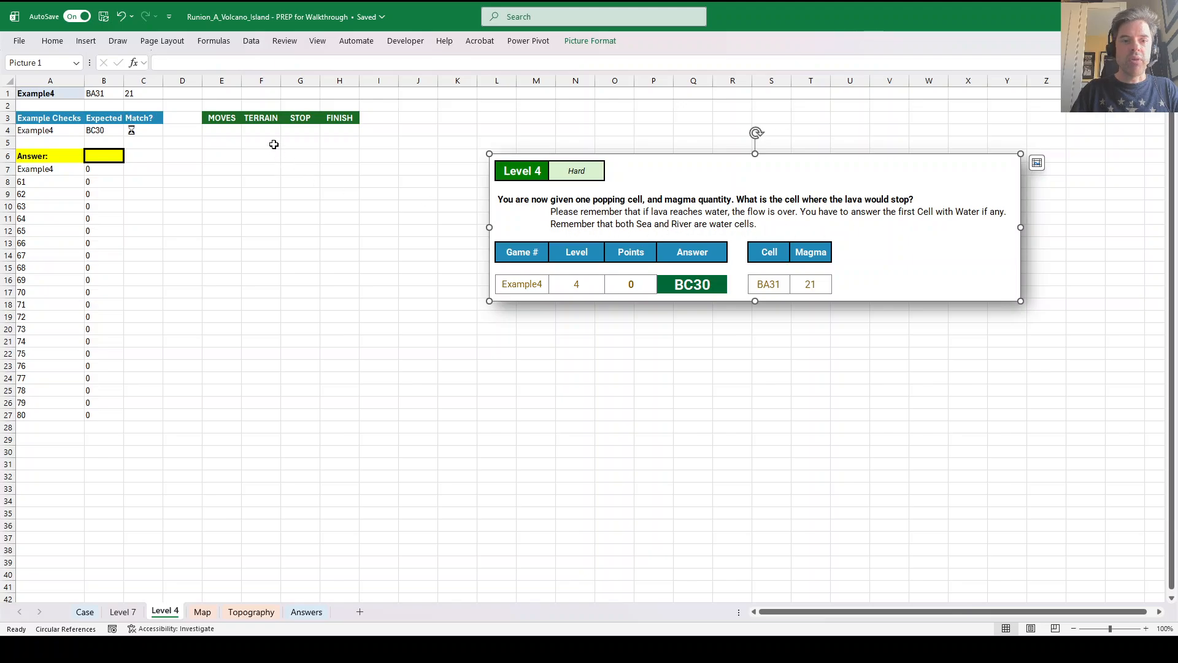
# Enter =_MoveThroughMapOfArrows(B1,mpa) in cell E4 under MOVES to list the example's lava path.
pyautogui.click(228, 131)
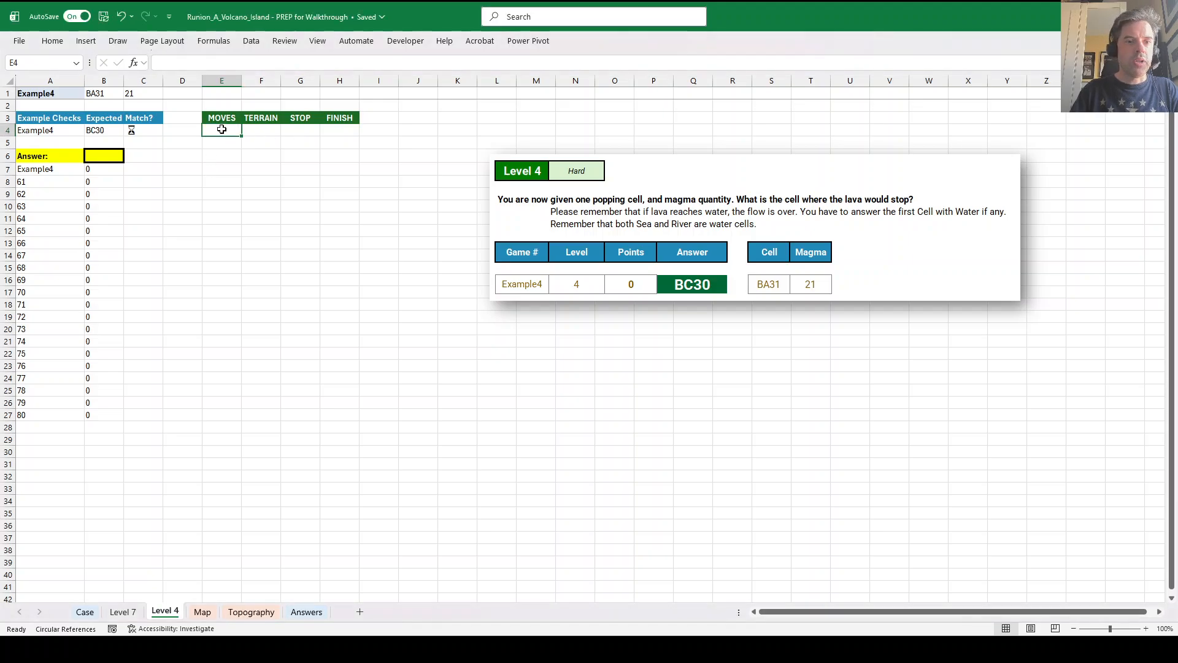
pyautogui.write('=Mo')
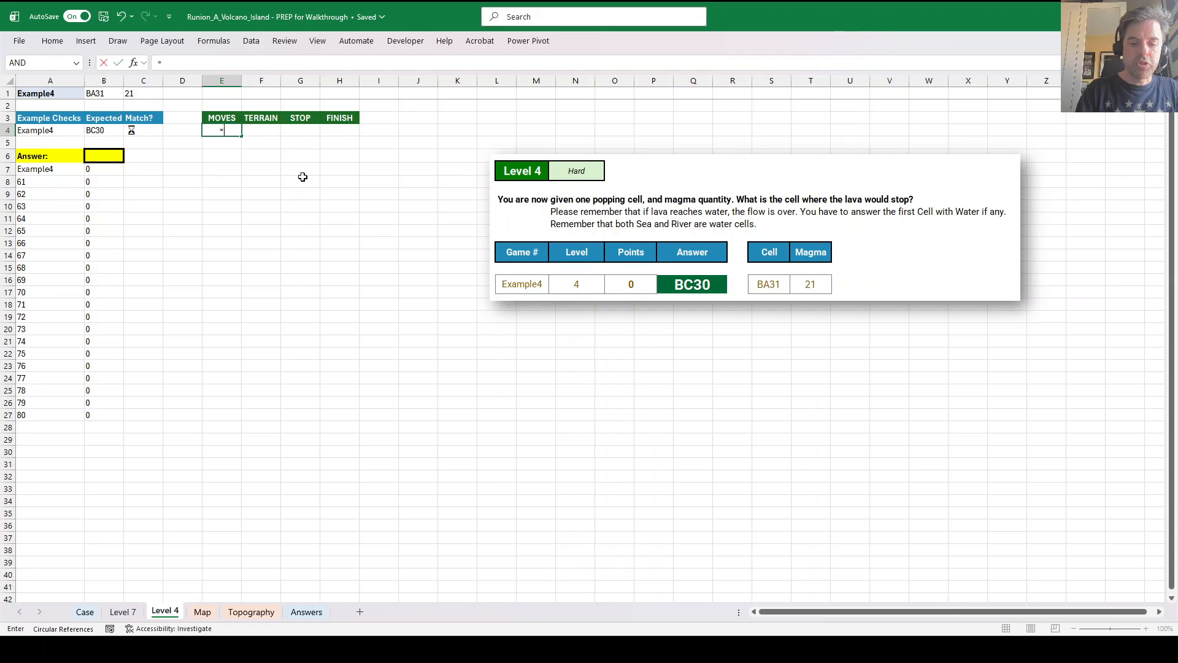
pyautogui.press('BackSpace')
pyautogui.press('BackSpace')
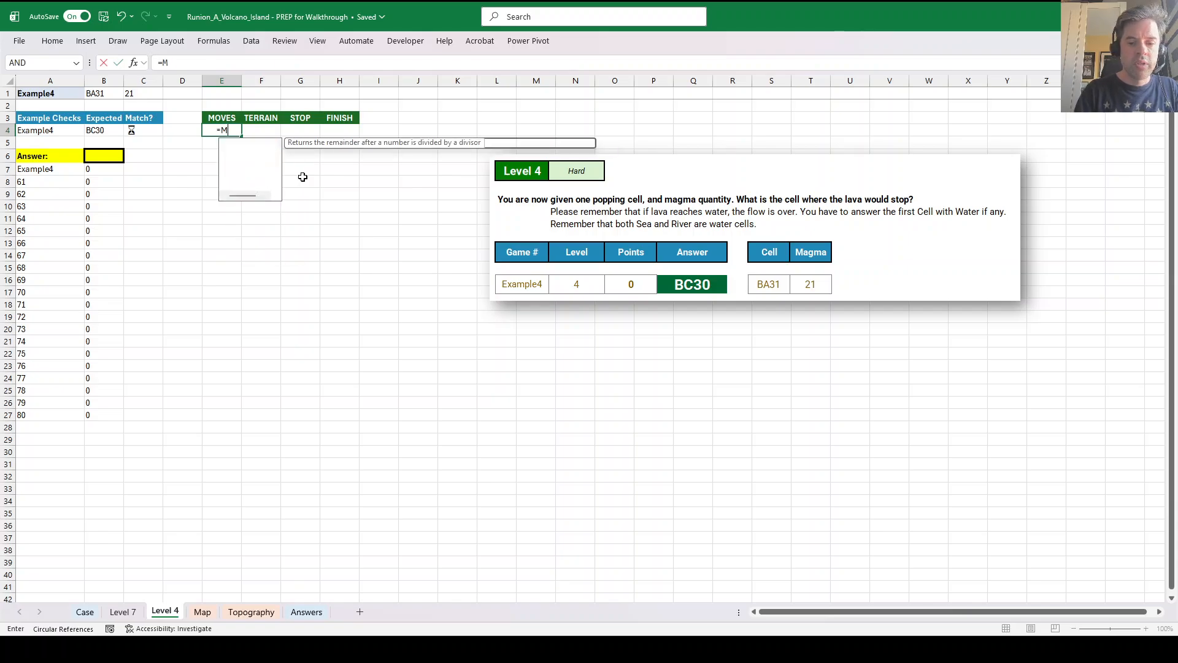
pyautogui.write('_mov')
pyautogui.press('Down')
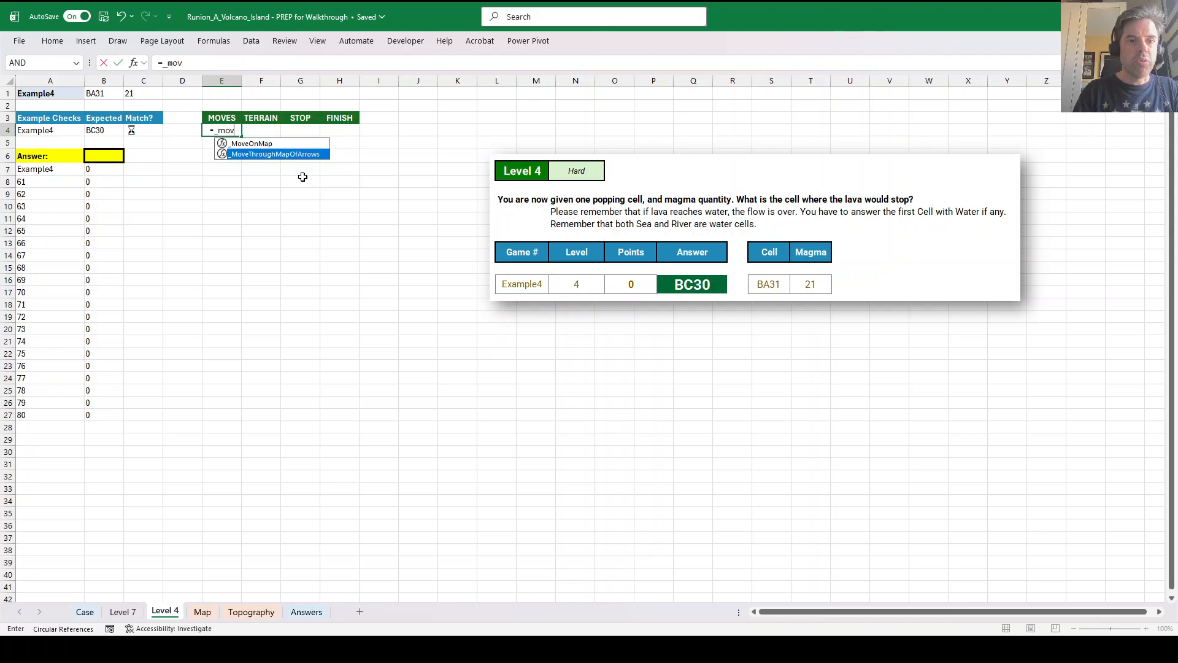
pyautogui.press('Tab')
pyautogui.press('Left')
pyautogui.press('Left')
pyautogui.press('Up')
pyautogui.press('Up')
pyautogui.press('Up')
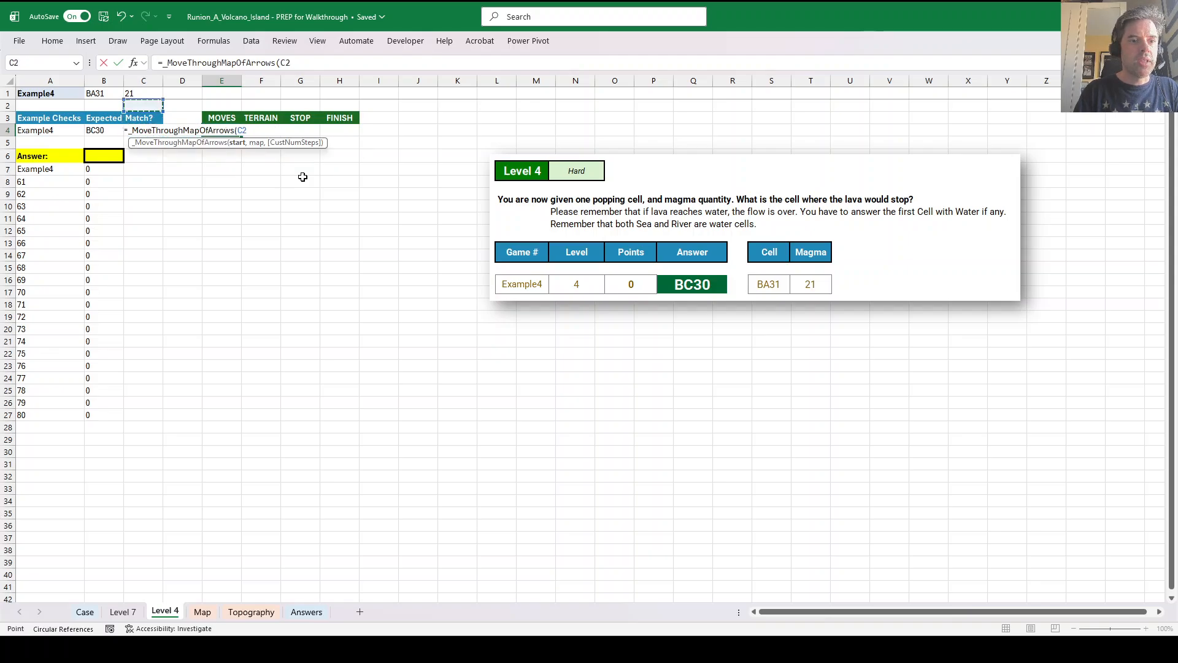
pyautogui.press('Left')
pyautogui.write(',mpa')
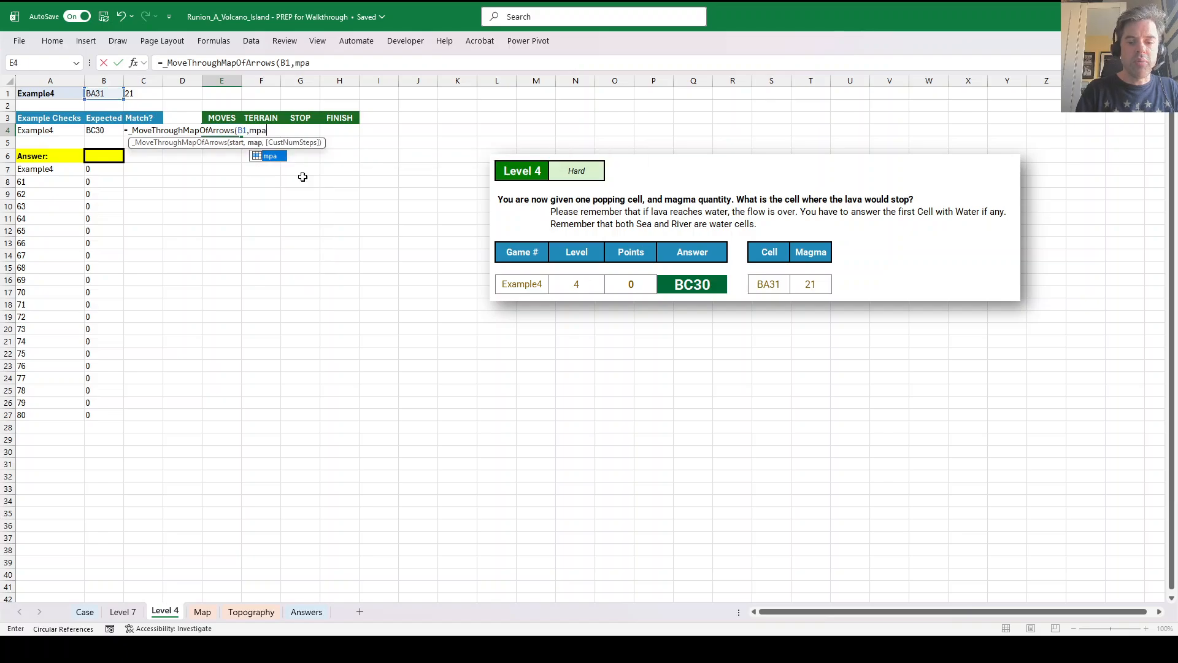
pyautogui.press('Return')
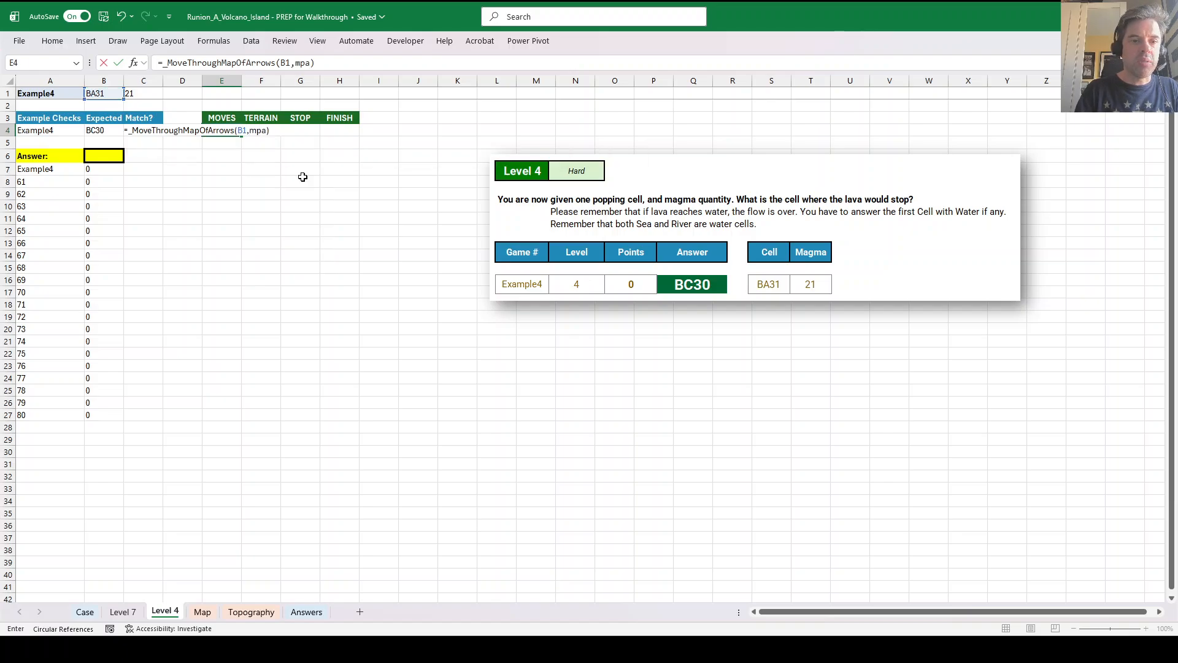
pyautogui.press('Up')
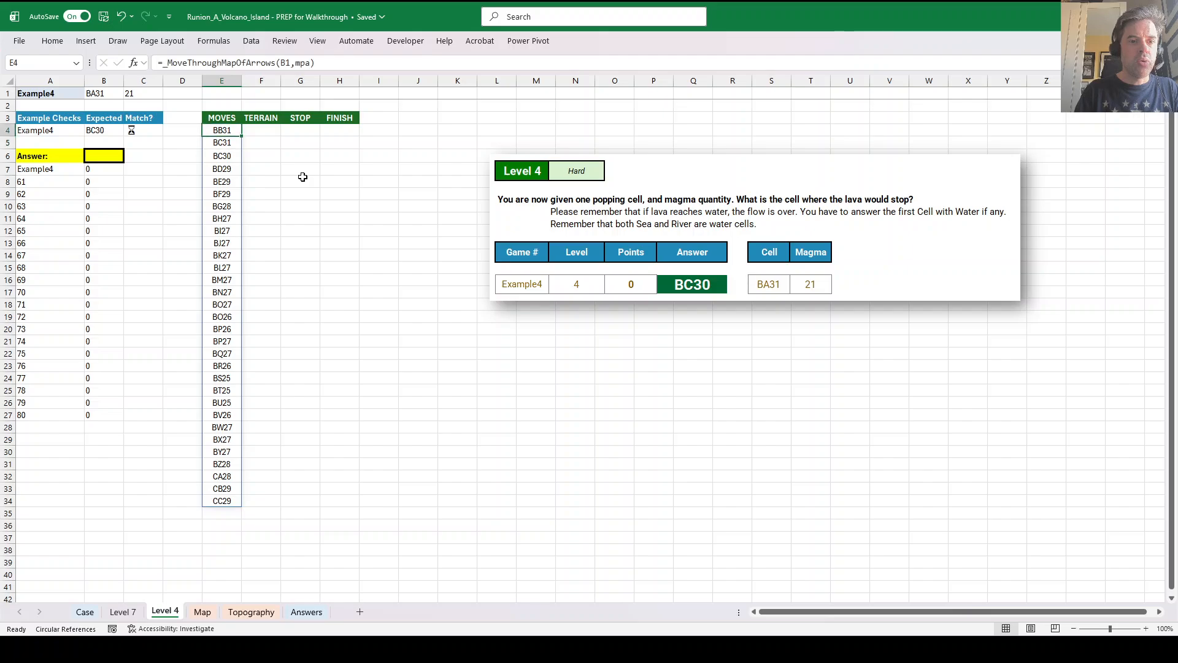
pyautogui.press('Right')
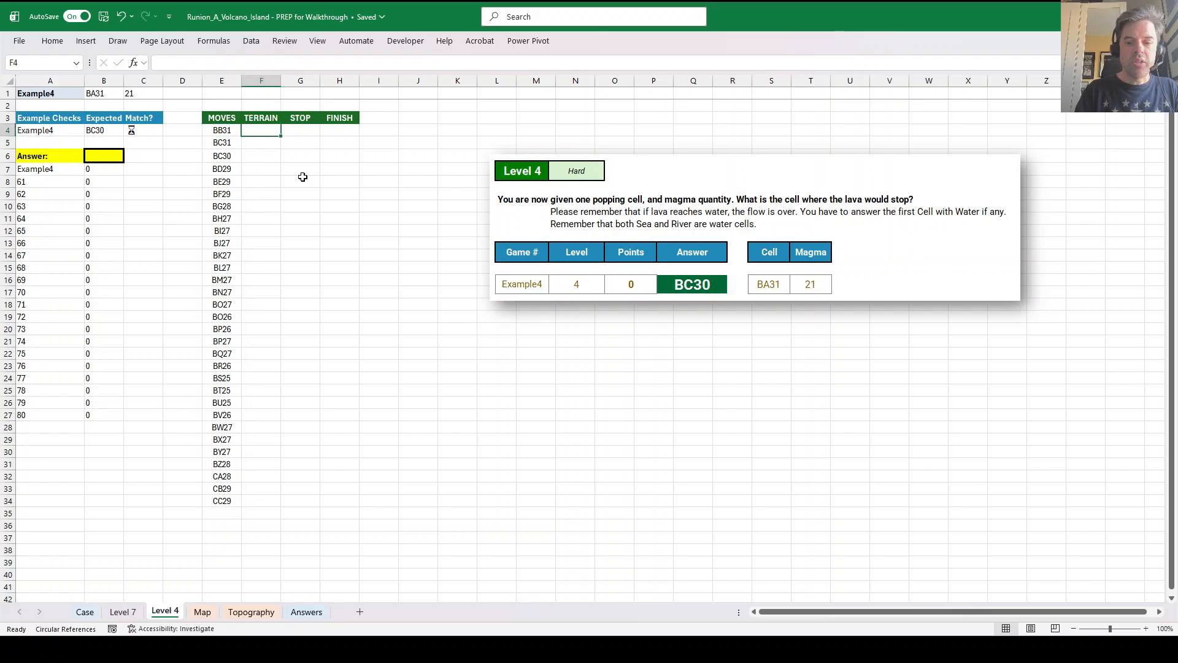
# Enter =_AddressLookUp(mpt,E4#) in cell F4 to list the terrain of each move.
pyautogui.write('=_addr')
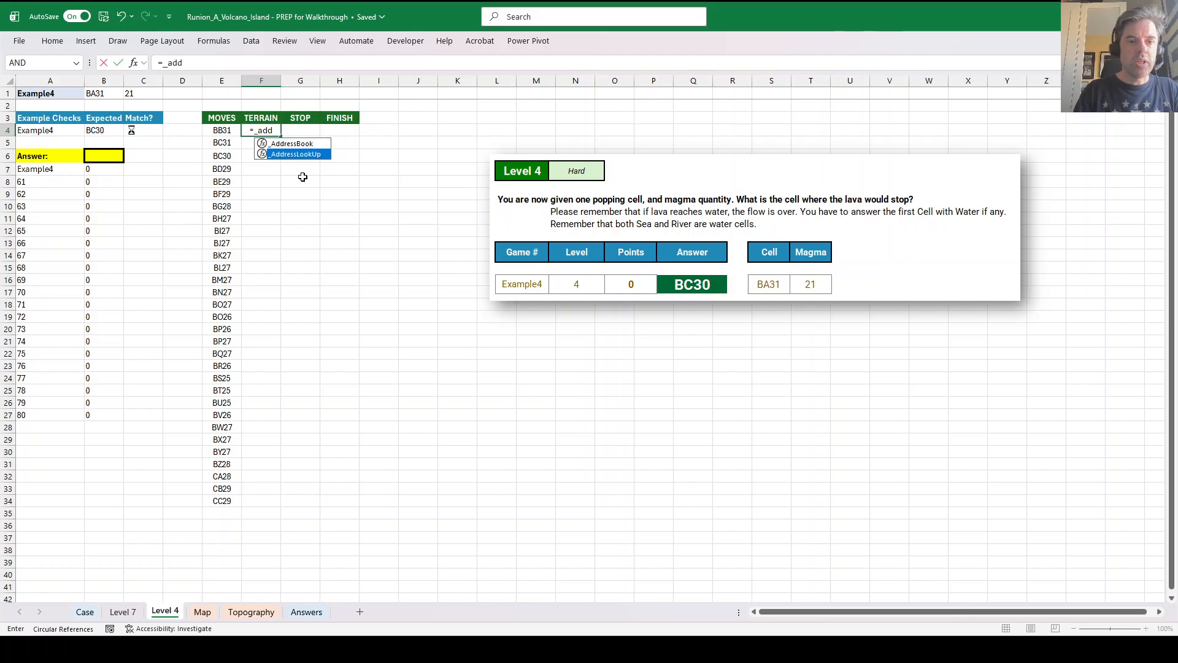
pyautogui.press('Tab')
pyautogui.press('Left')
pyautogui.press('BackSpace')
pyautogui.write('mpt,')
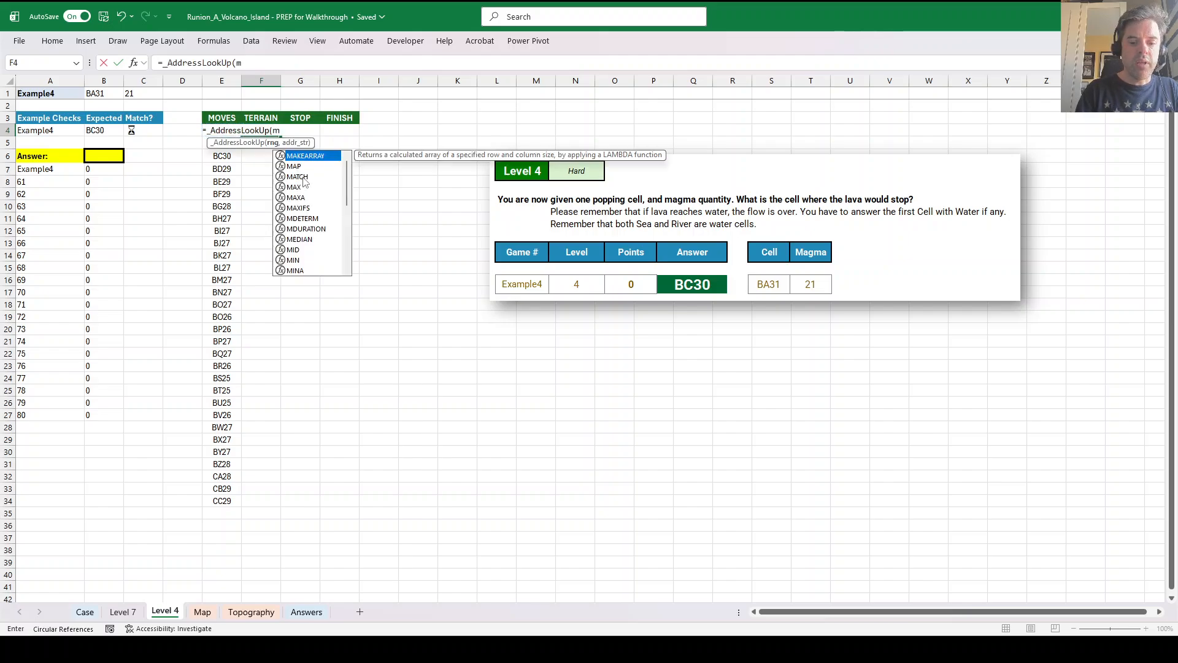
pyautogui.press('Left')
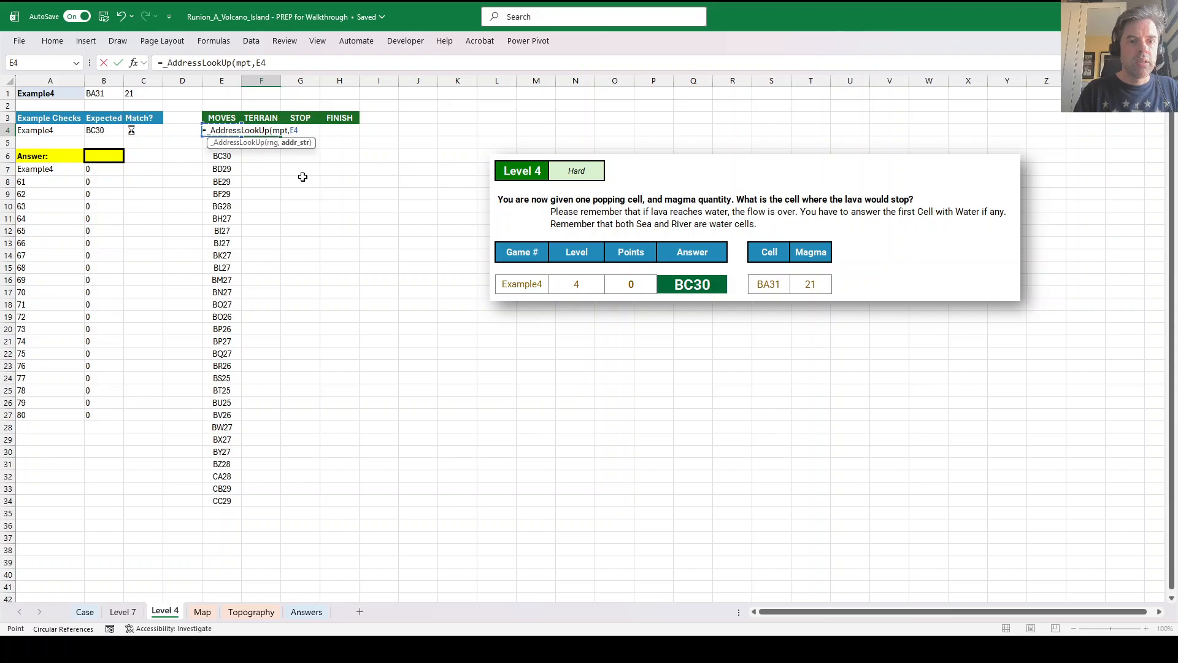
pyautogui.write('#)')
pyautogui.hotkey('ctrl', 'Return')
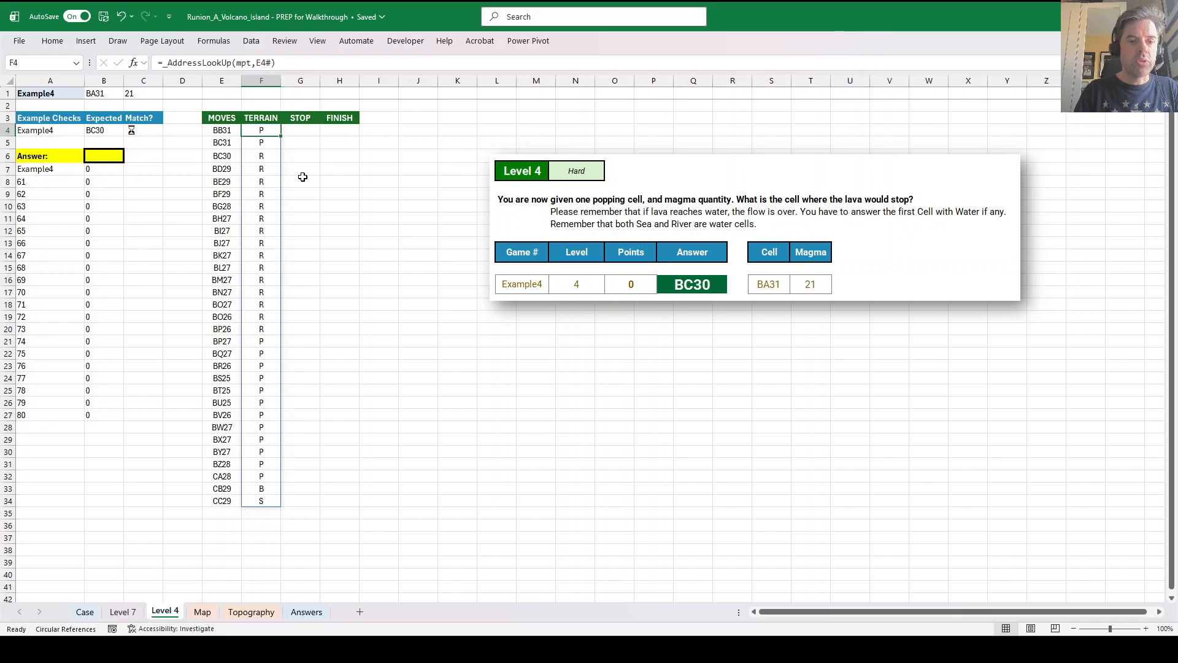
# Enter =(--(F4#="R"))+(--(F4#="S")) in G4 under STOP to flag river and sea cells.
pyautogui.press('Right')
pyautogui.write('=')
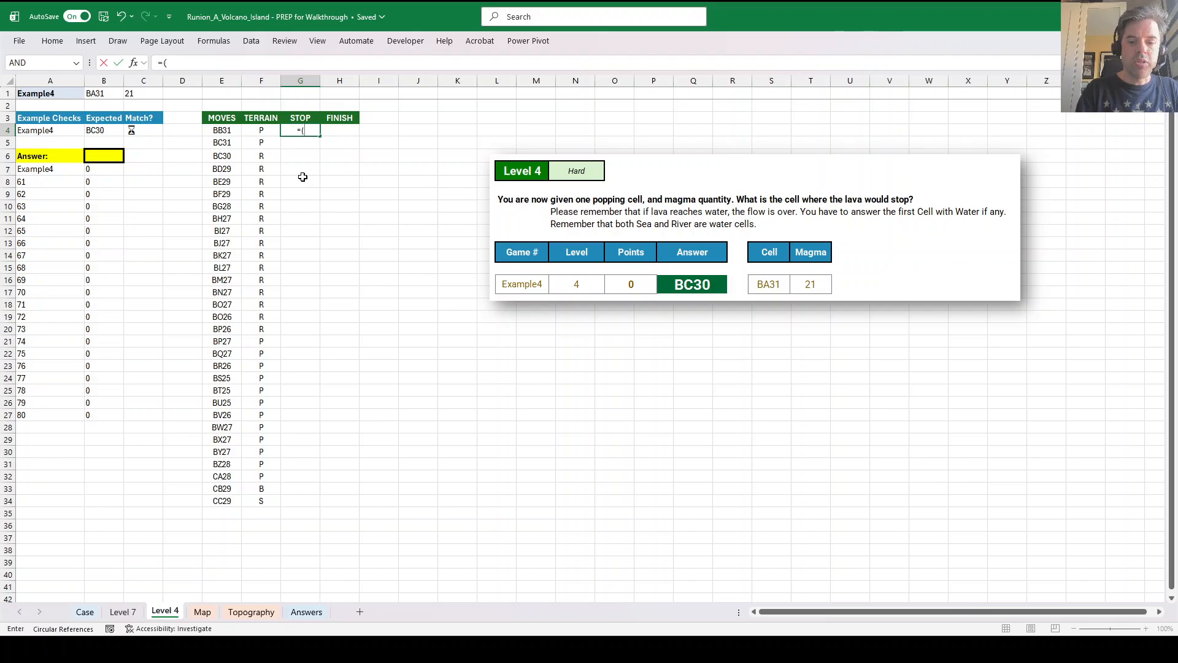
pyautogui.write('(--(F4#')
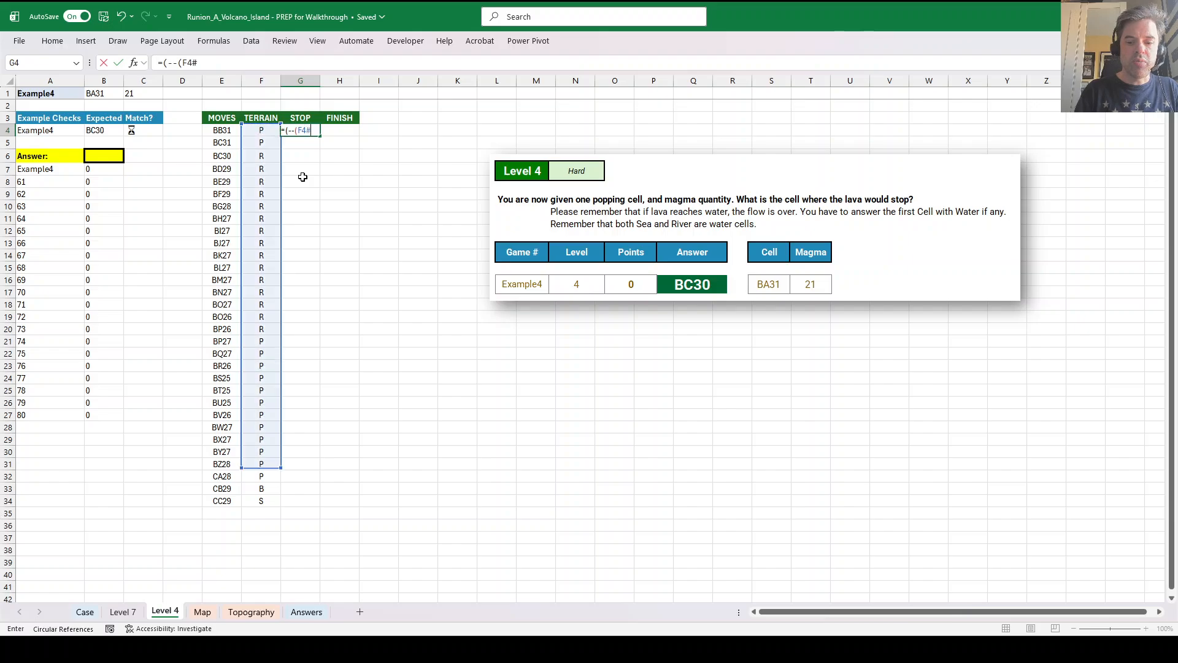
pyautogui.write('="R"))+')
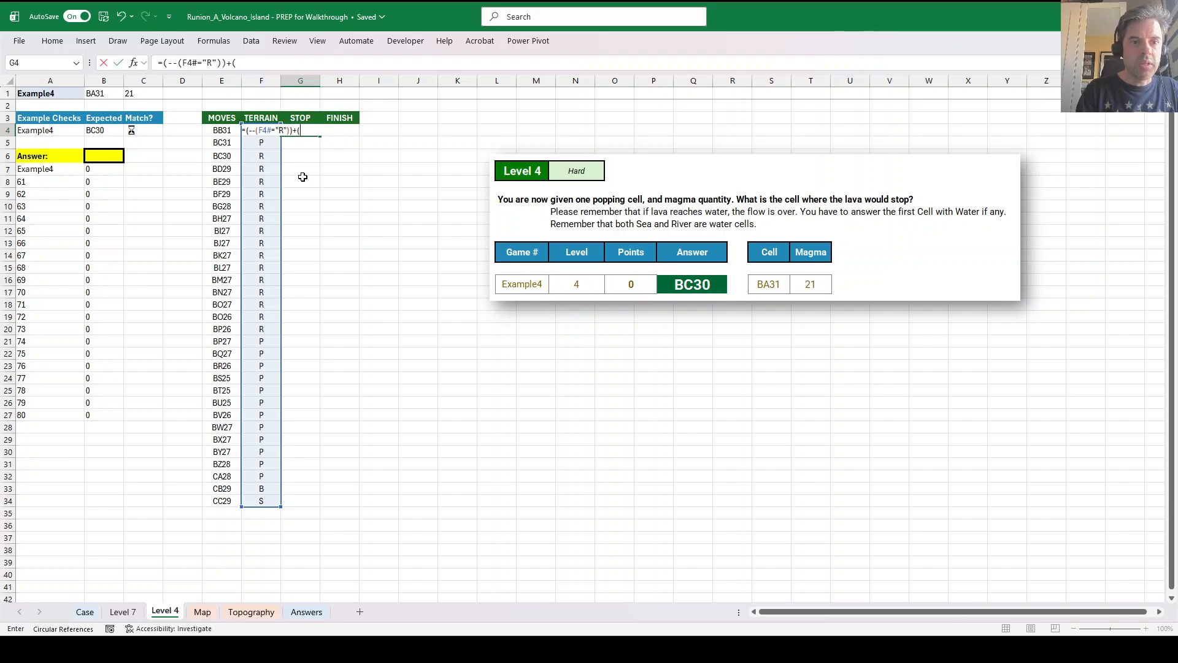
pyautogui.write('(--(F4#')
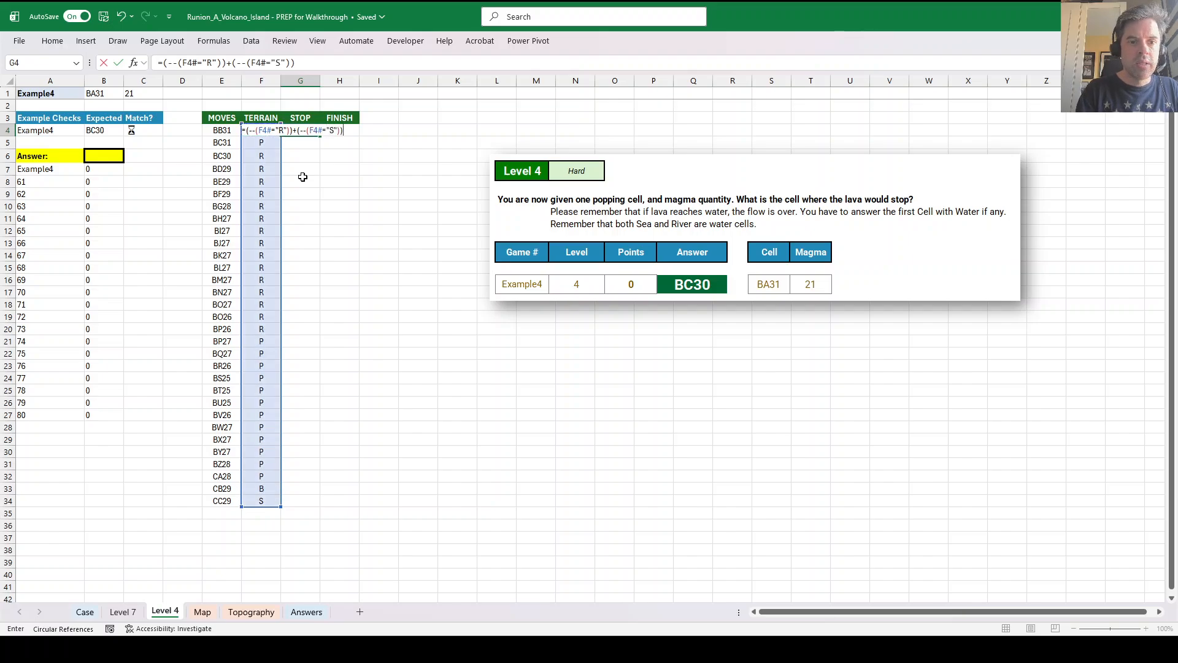
pyautogui.write('="S"))')
pyautogui.press('Return')
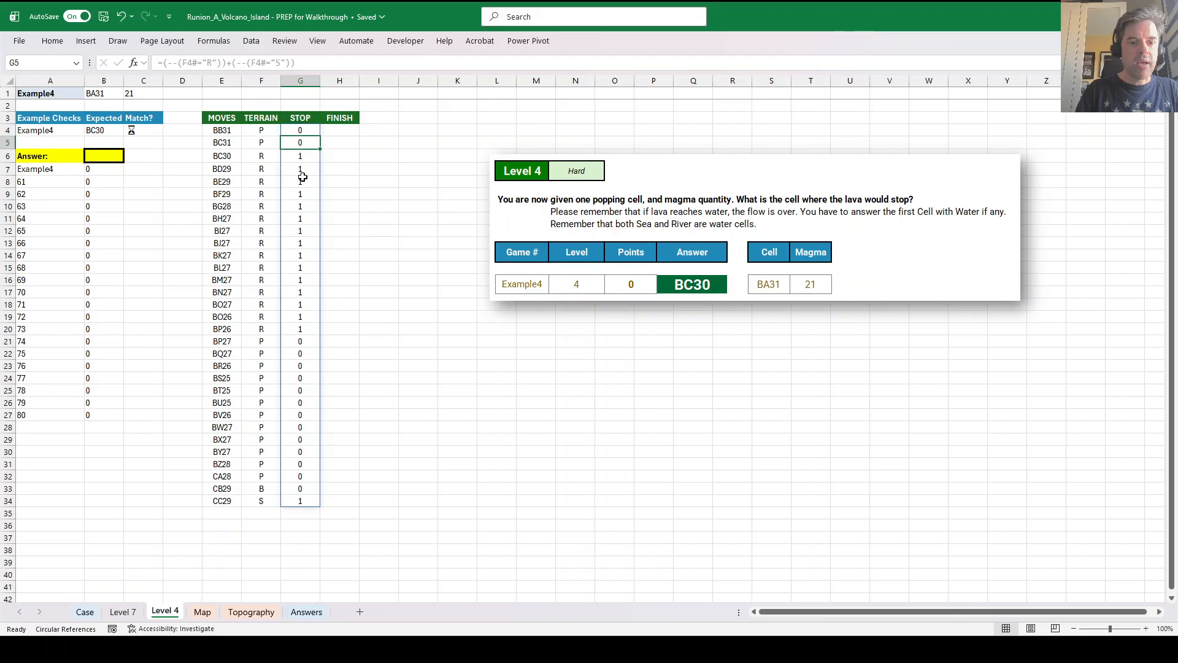
# Check the STOP flags beside the first moves of the example's lava path.
pyautogui.press('Down')
pyautogui.press('Up')
pyautogui.press('Up')
pyautogui.press('Down')
pyautogui.press('Down')
pyautogui.press('Down')
pyautogui.press('Down')
pyautogui.press('Up')
pyautogui.press('Up')
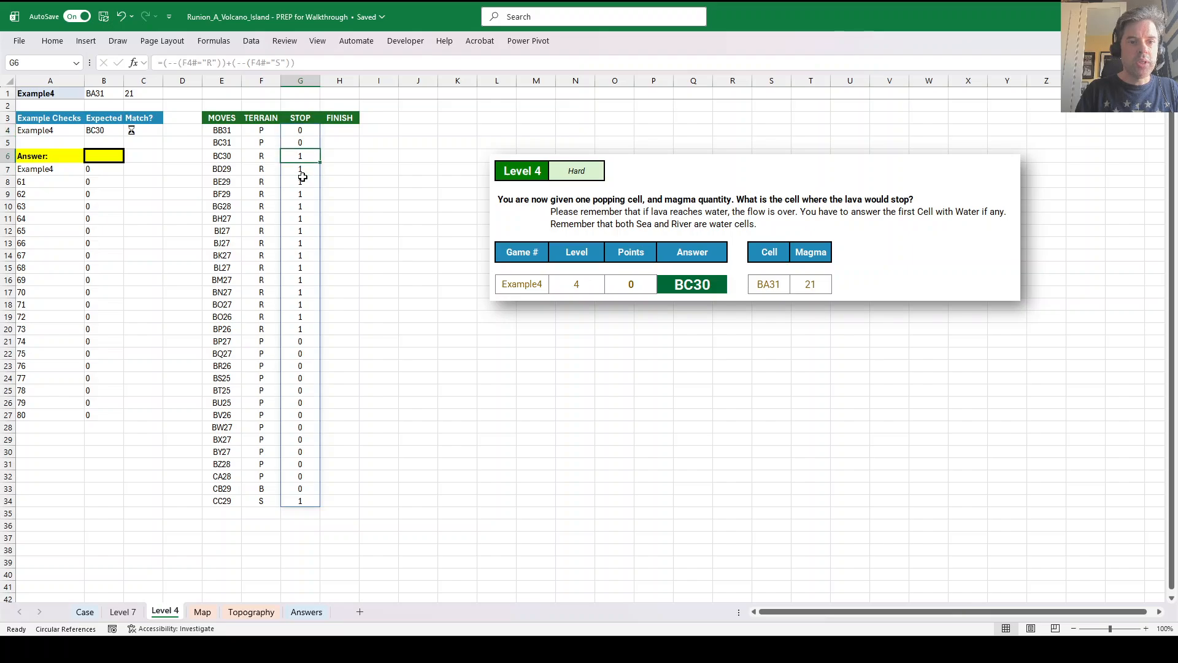
# Enter =XLOOKUP(1,G4#,E4#) in H4 under FINISH to return the first water cell.
pyautogui.press('Up')
pyautogui.press('Up')
pyautogui.press('Right')
pyautogui.write('=xloo')
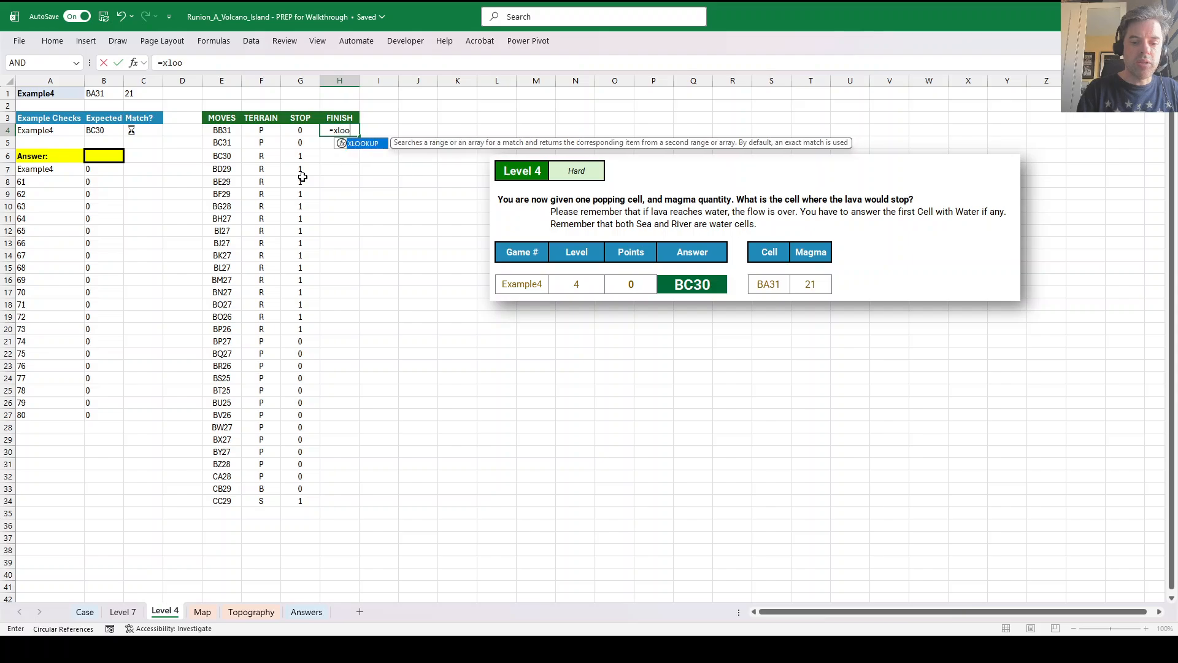
pyautogui.write('kup(1,')
pyautogui.press('Left')
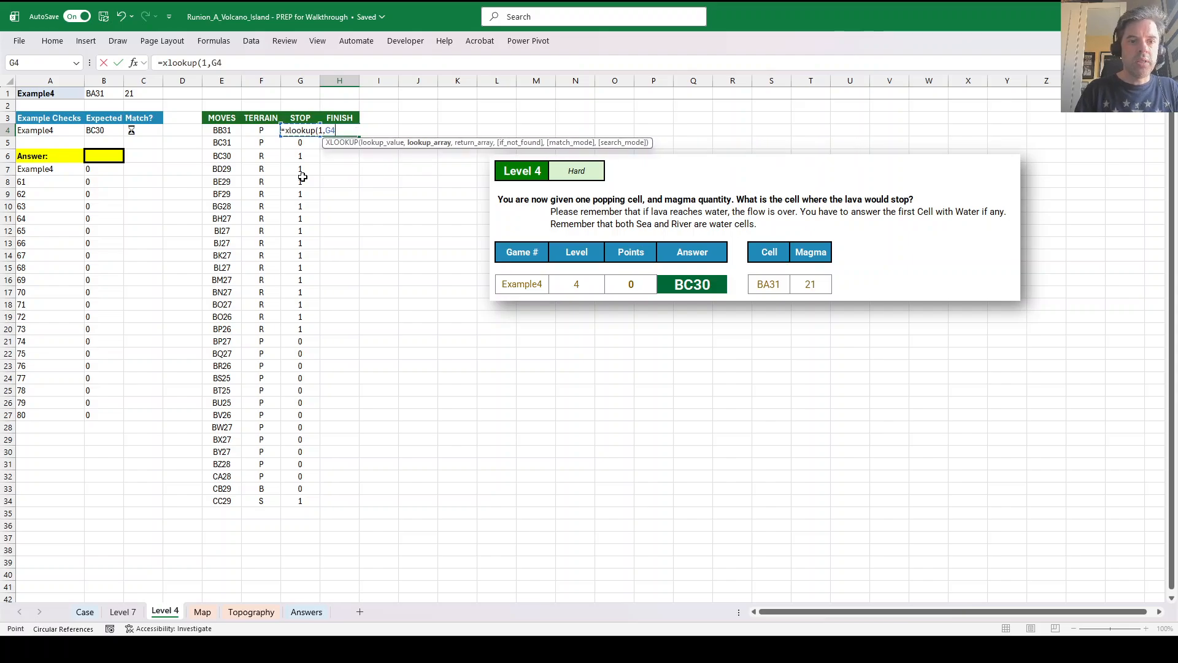
pyautogui.write('#,')
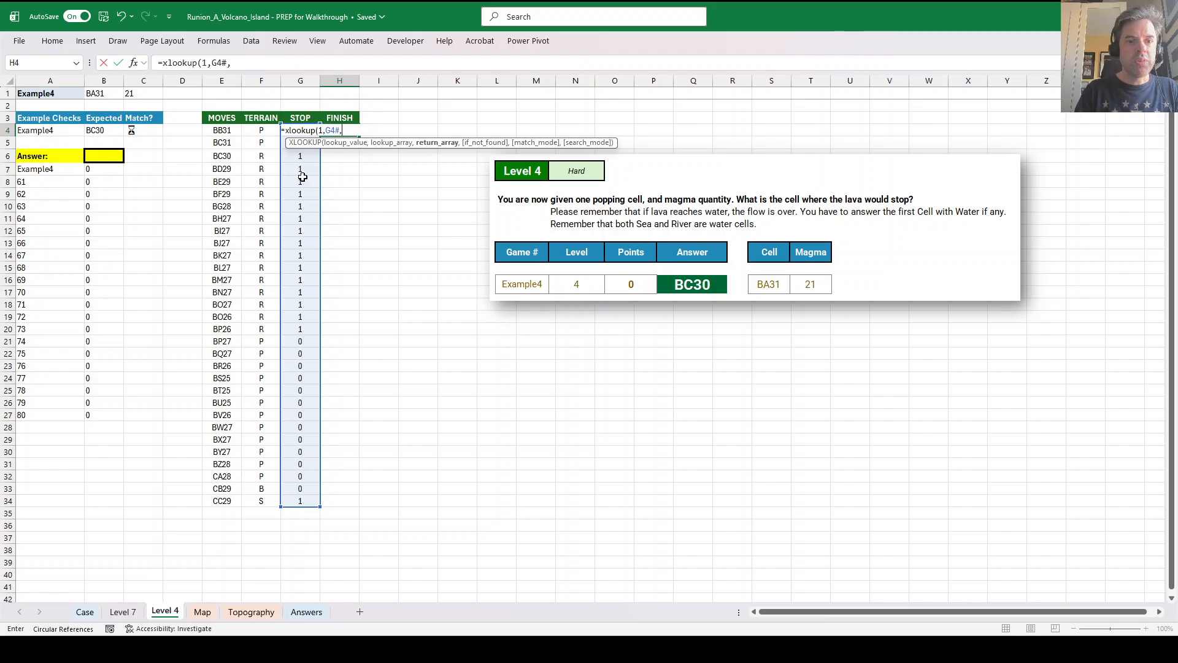
pyautogui.press('Left')
pyautogui.press('Left')
pyautogui.press('Left')
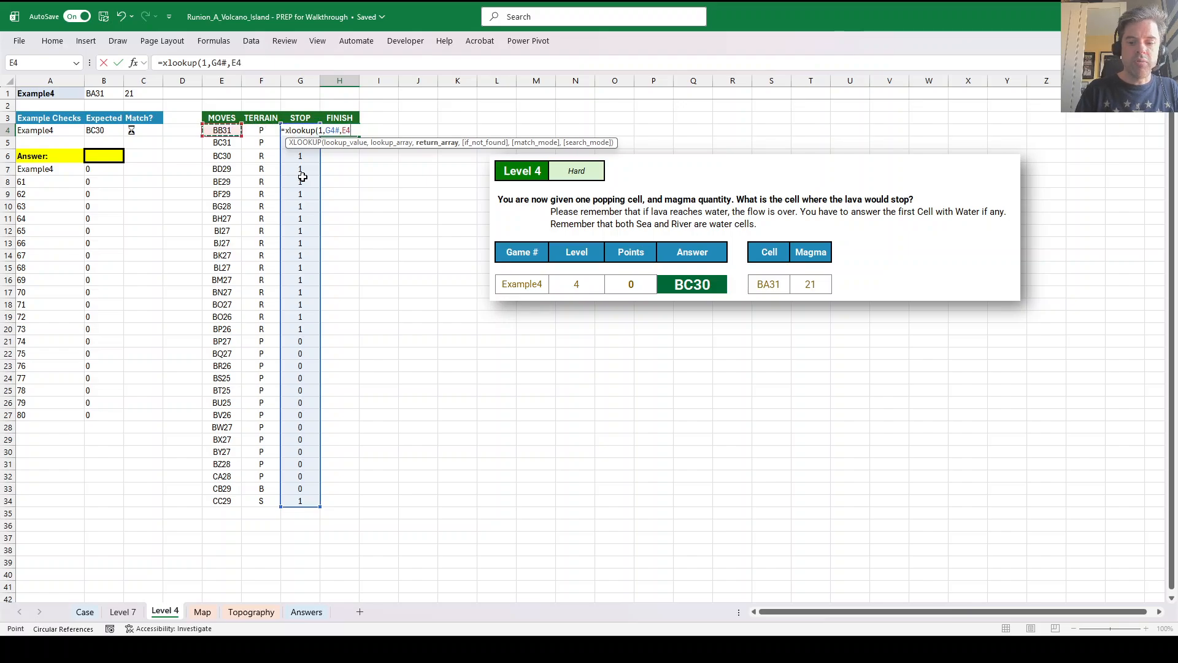
pyautogui.write('#)')
pyautogui.press('Return')
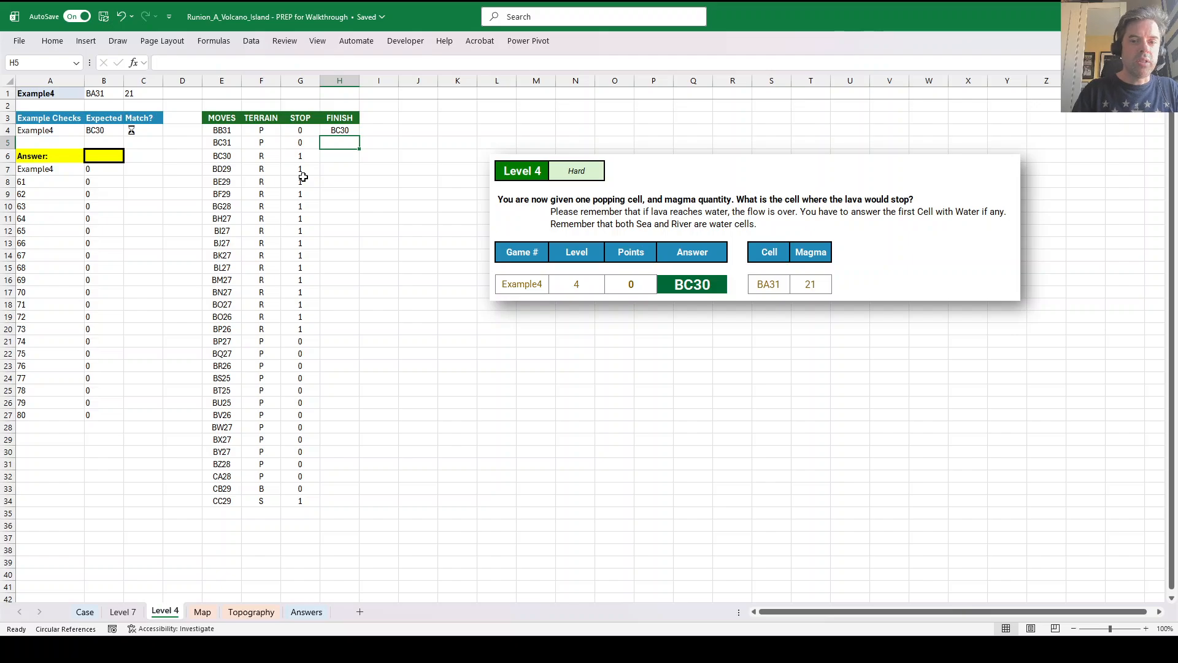
# Link the Answer cell B6 to the finish cell with =H4.
pyautogui.click(103, 154)
pyautogui.write('=')
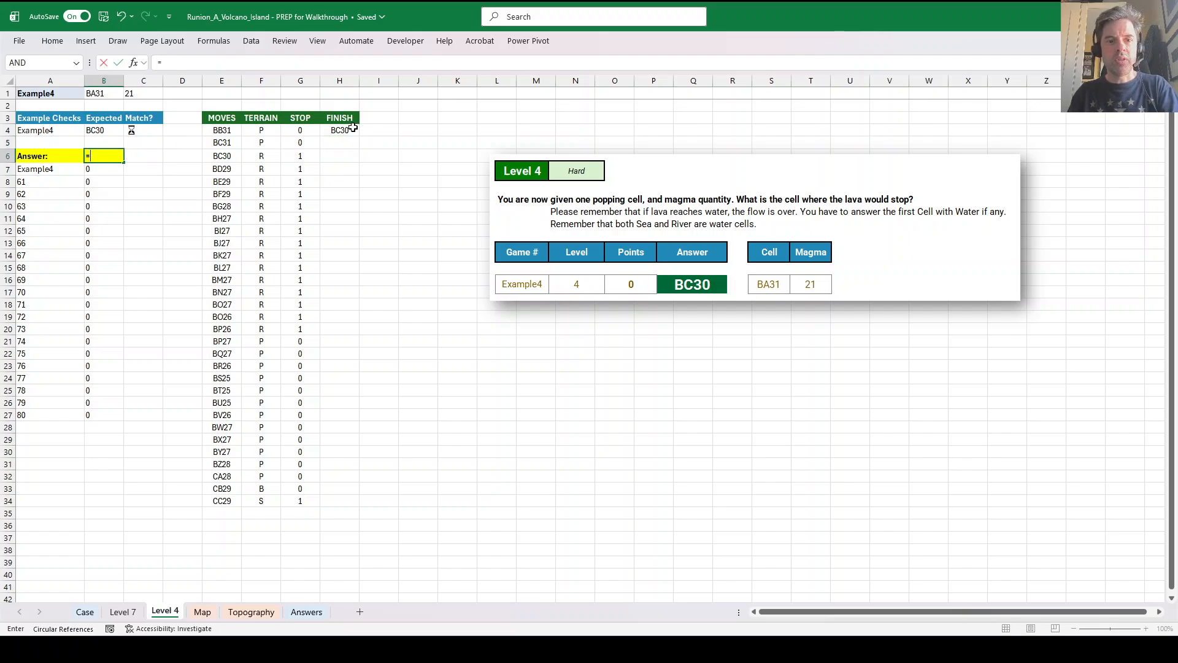
pyautogui.click(346, 130)
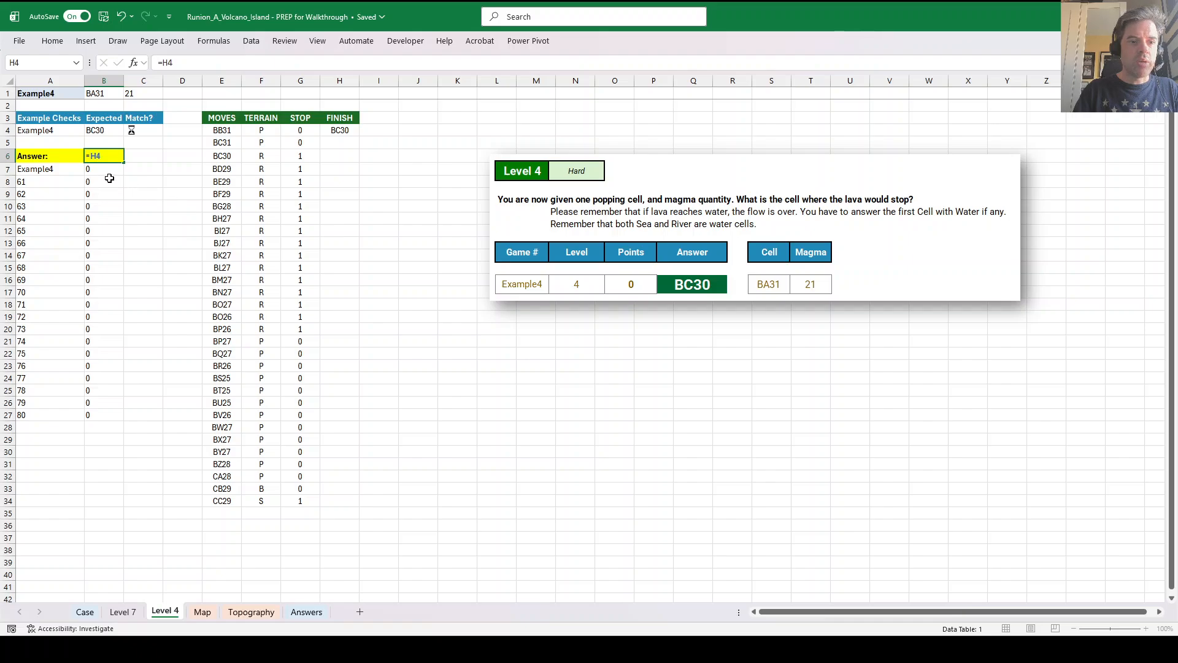
pyautogui.press('Return')
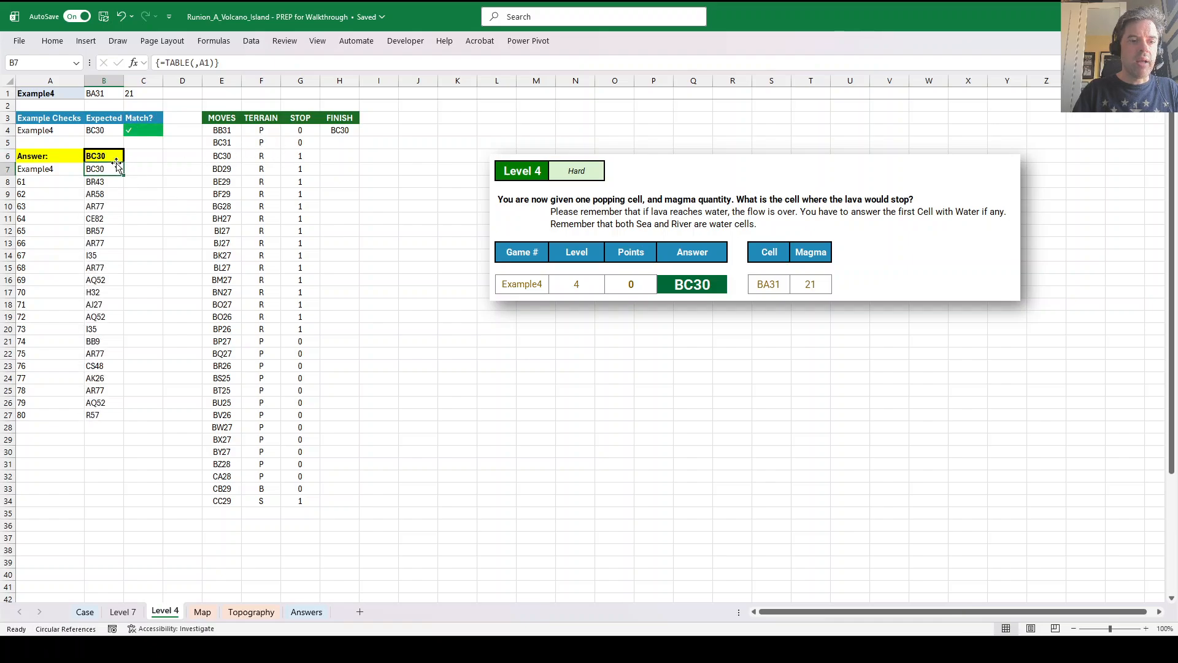
# Check the calculated answers for games 61 to 80 and their marking in the Case sheet's Level 4 table.
pyautogui.click(103, 182)
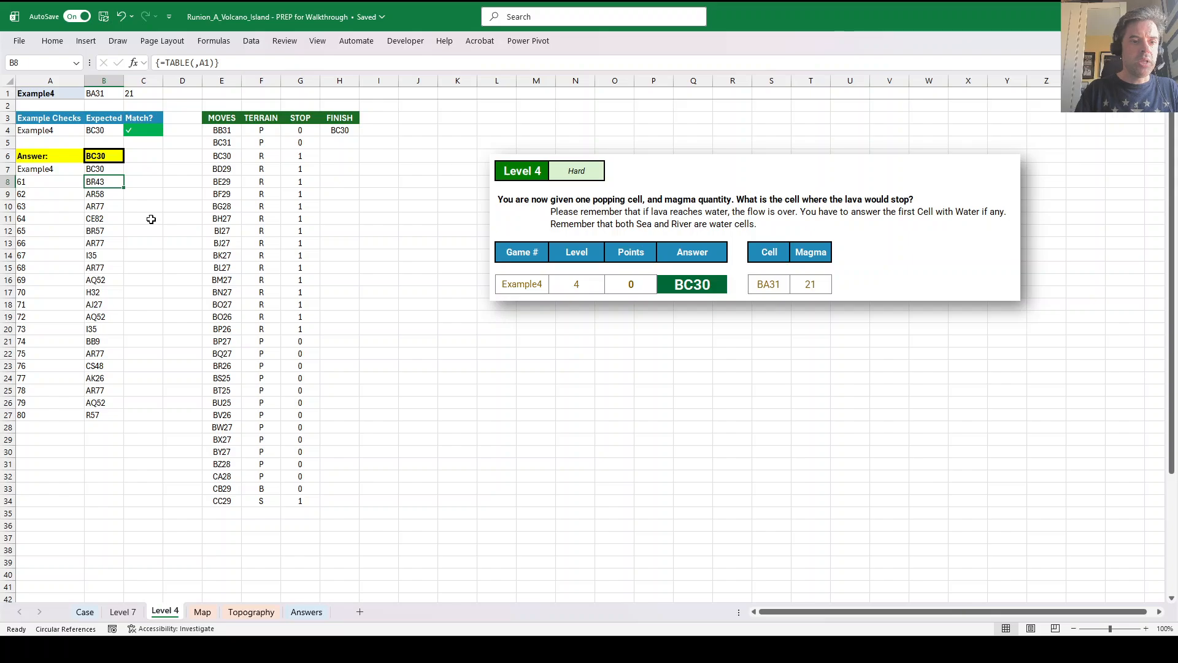
pyautogui.hotkey('ctrl', 'shift', 'Down')
pyautogui.click(198, 220)
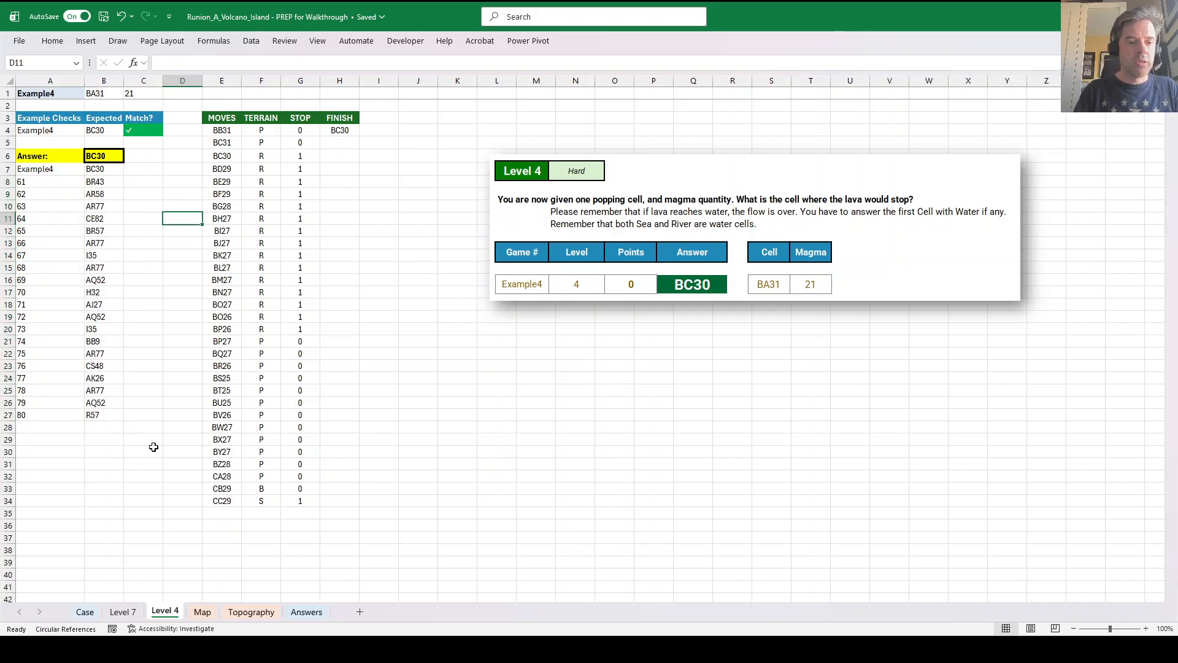
pyautogui.hotkey('ctrl', 'pageup')
pyautogui.hotkey('ctrl', 'pageup')
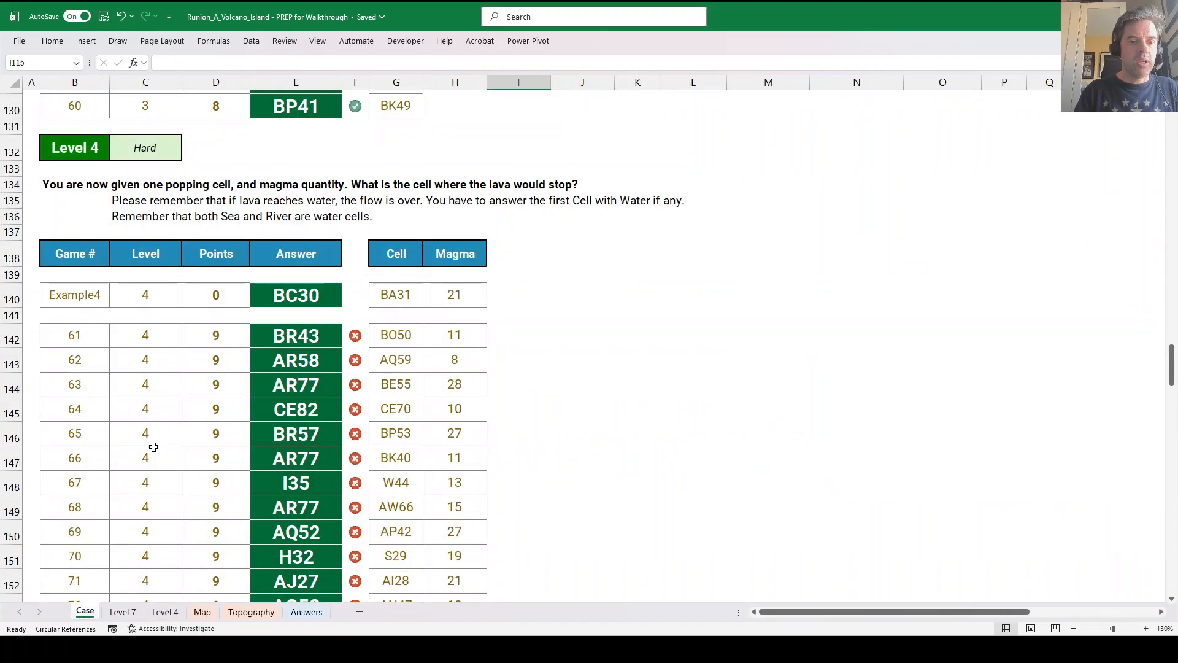
pyautogui.click(291, 339)
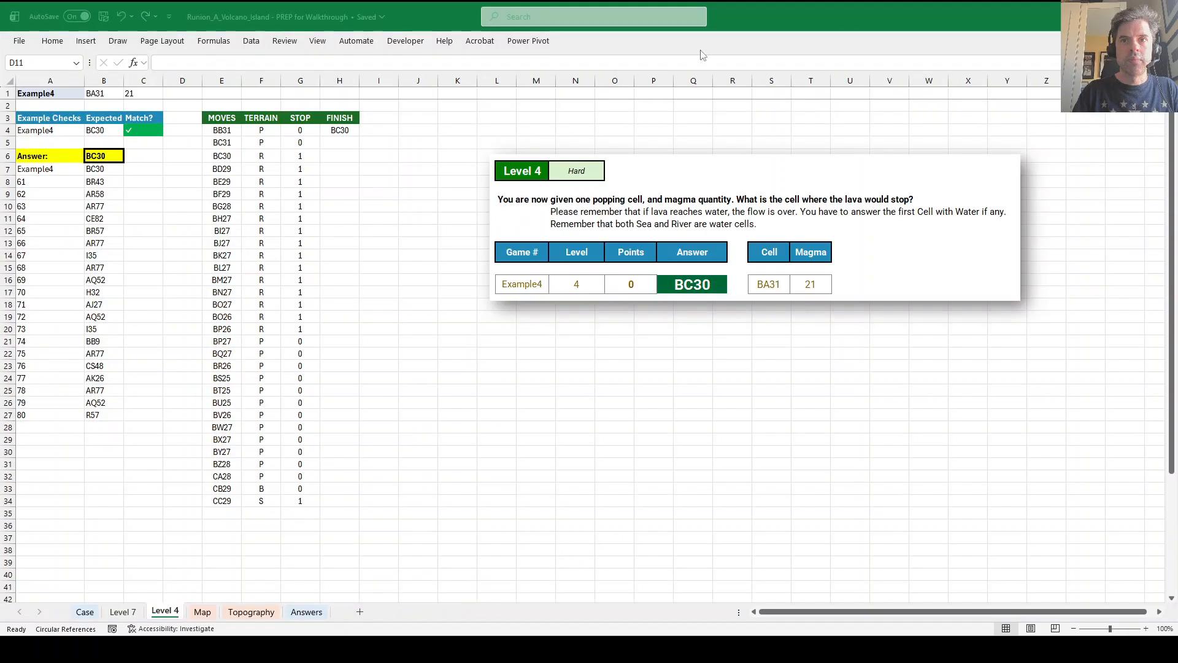
# Limit the moves in E4 to the magma quantity with =TAKE(_MoveThroughMapOfArrows(B1,mpa),C1).
pyautogui.click(209, 130)
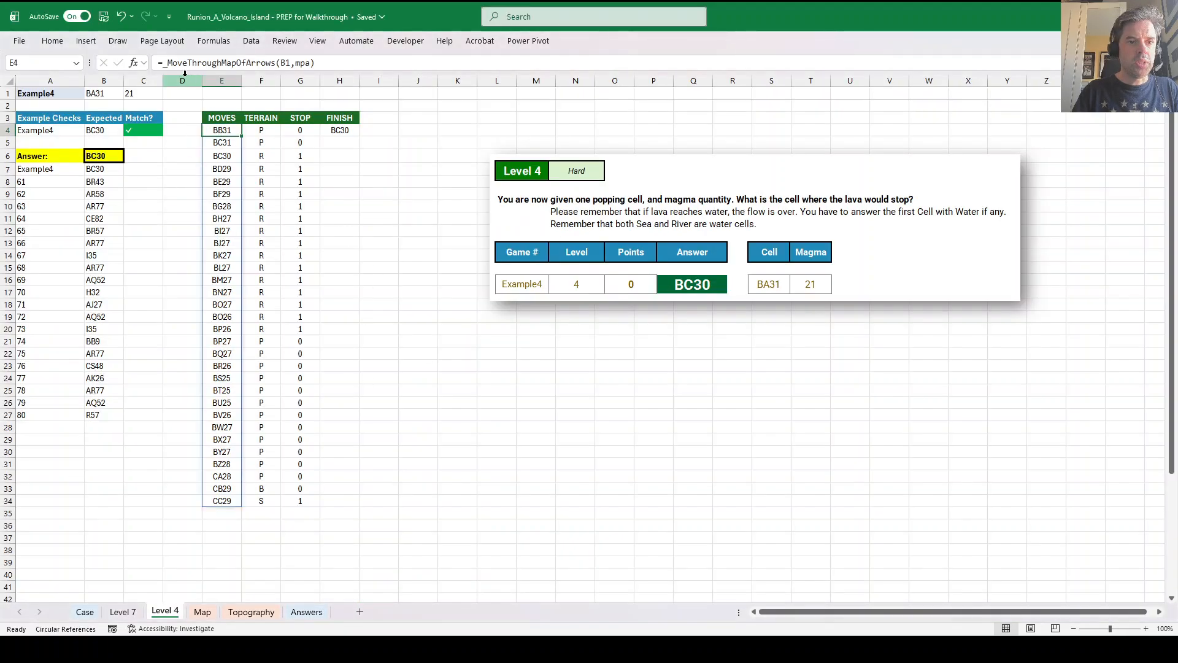
pyautogui.click(164, 64)
pyautogui.write('take(')
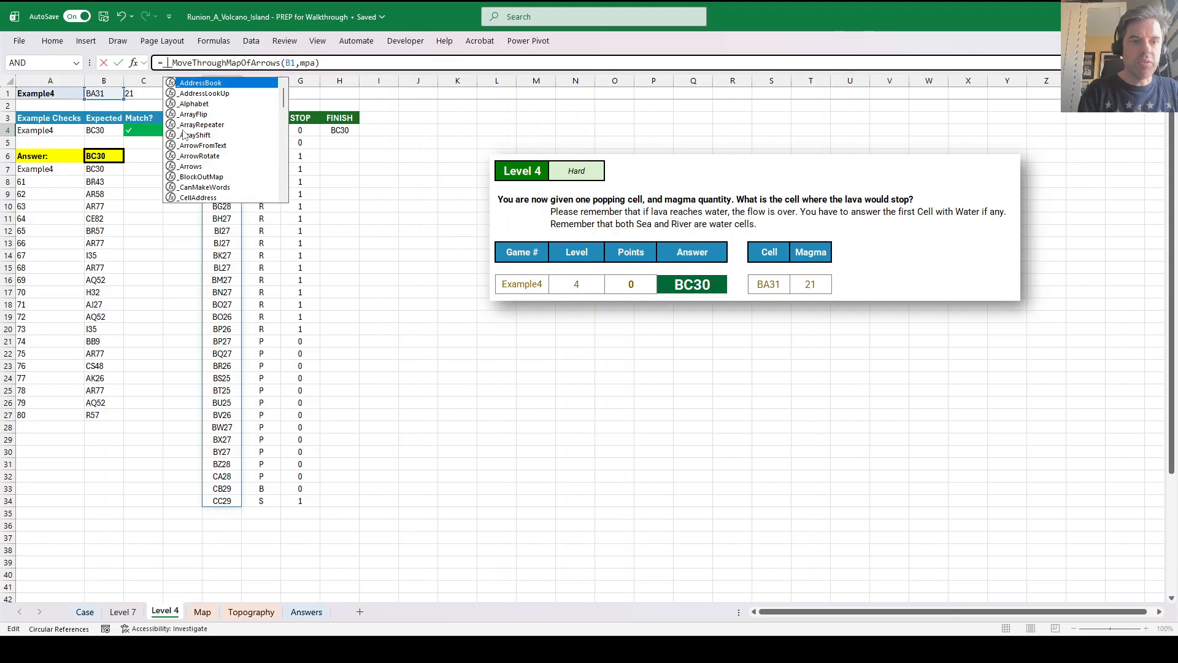
pyautogui.click(355, 62)
pyautogui.write(',')
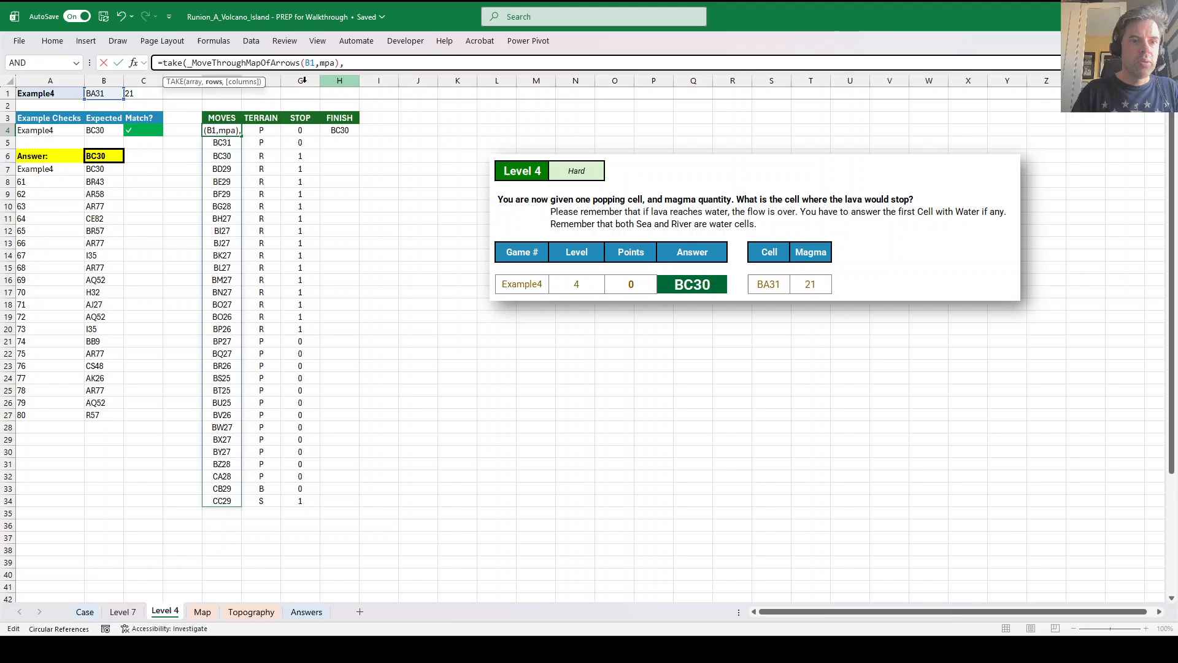
pyautogui.click(140, 94)
pyautogui.write(')')
pyautogui.press('Return')
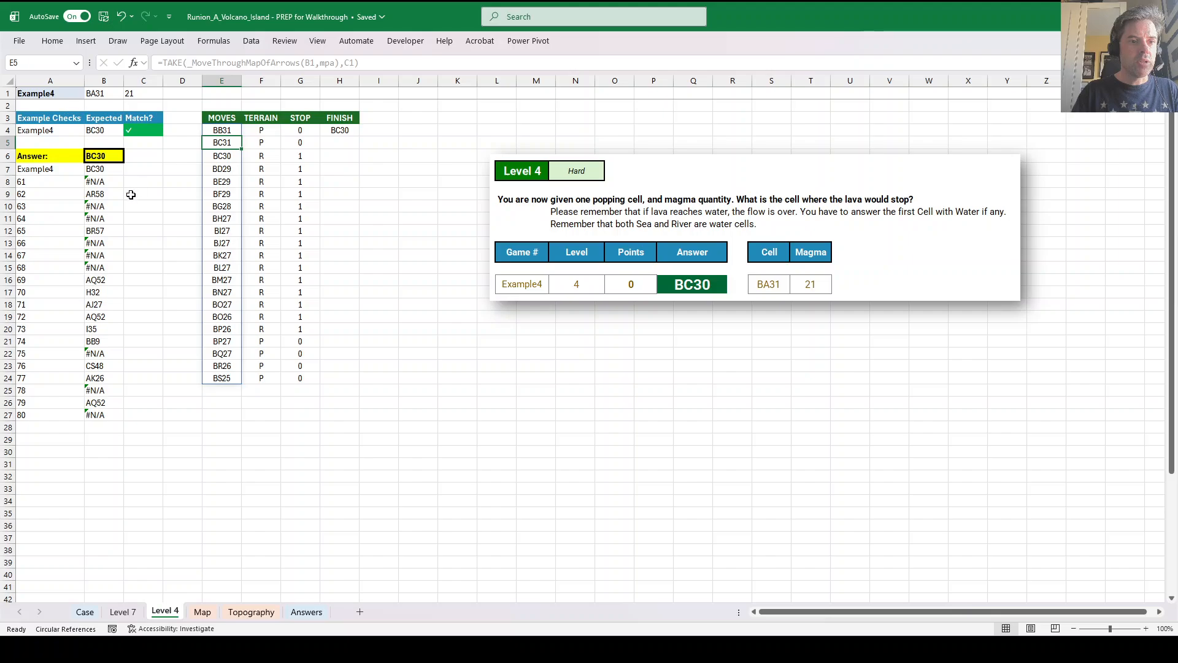
# Set the game selector in A1 to game 61.
pyautogui.click(70, 94)
pyautogui.click(90, 94)
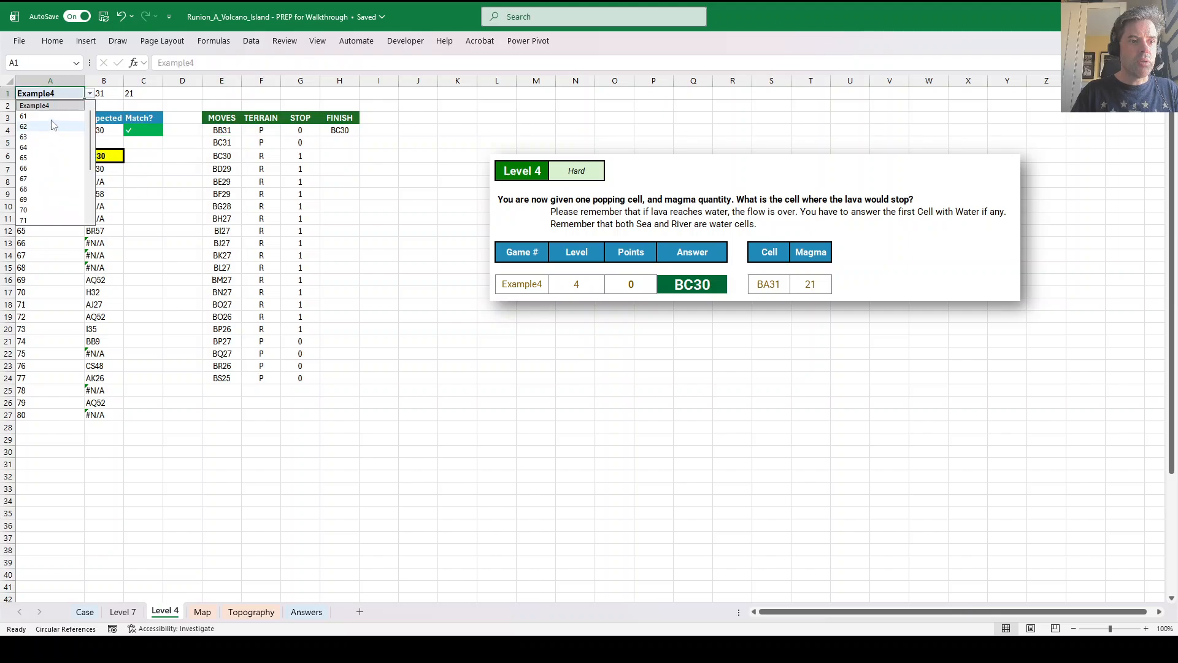
pyautogui.click(27, 116)
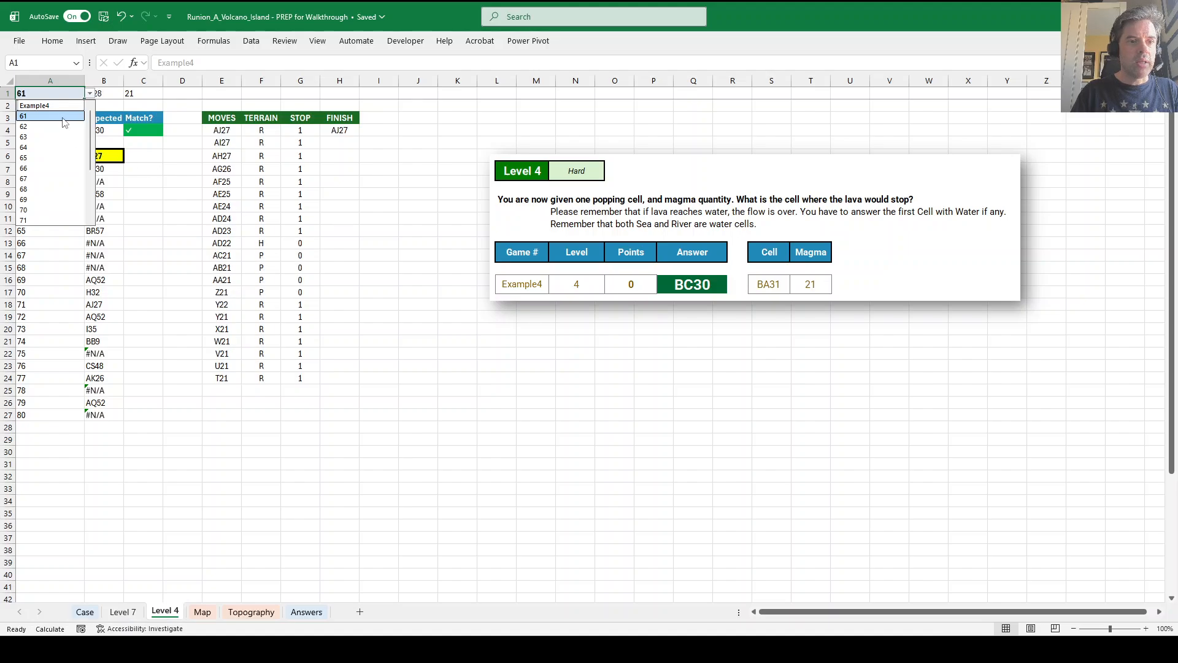
pyautogui.click(384, 204)
# Inspect the TERRAIN formula in F4 and the MOVES formula in E4 for game 61.
pyautogui.click(263, 131)
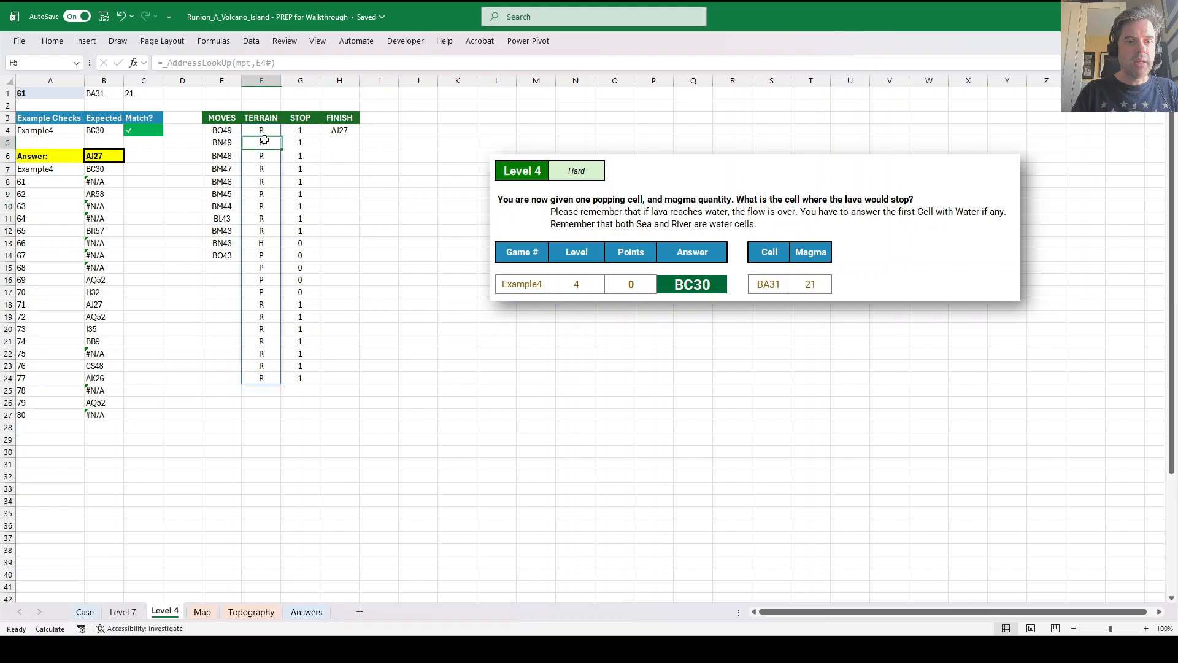
pyautogui.click(214, 130)
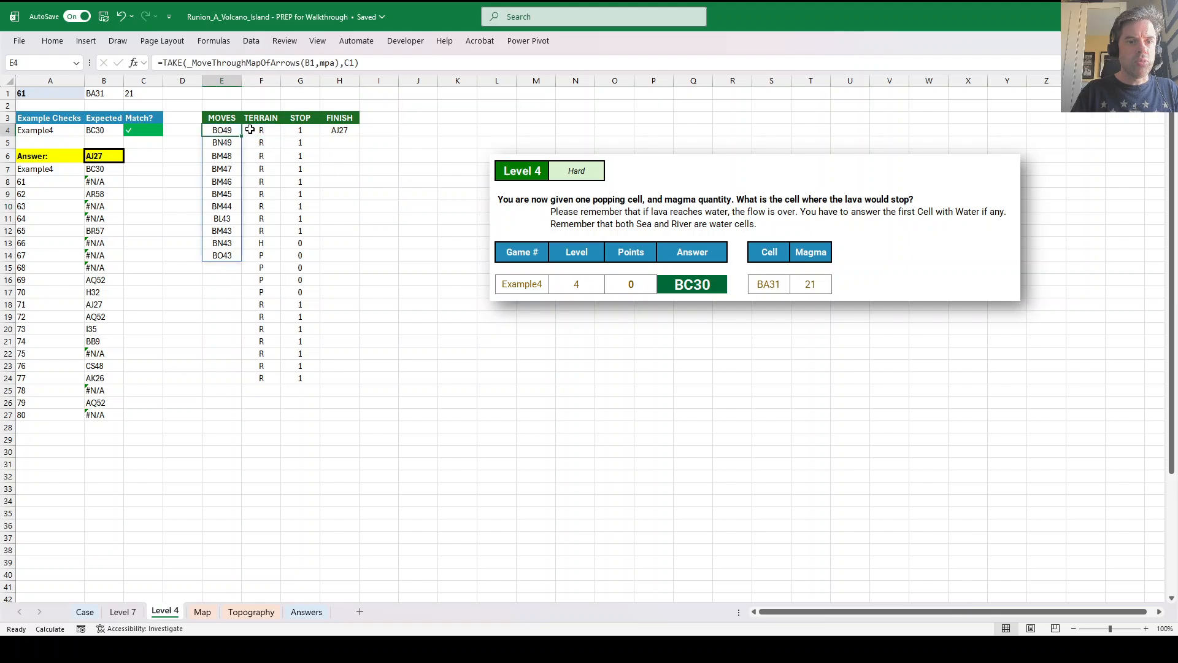
pyautogui.click(275, 131)
pyautogui.click(310, 63)
pyautogui.press('Escape')
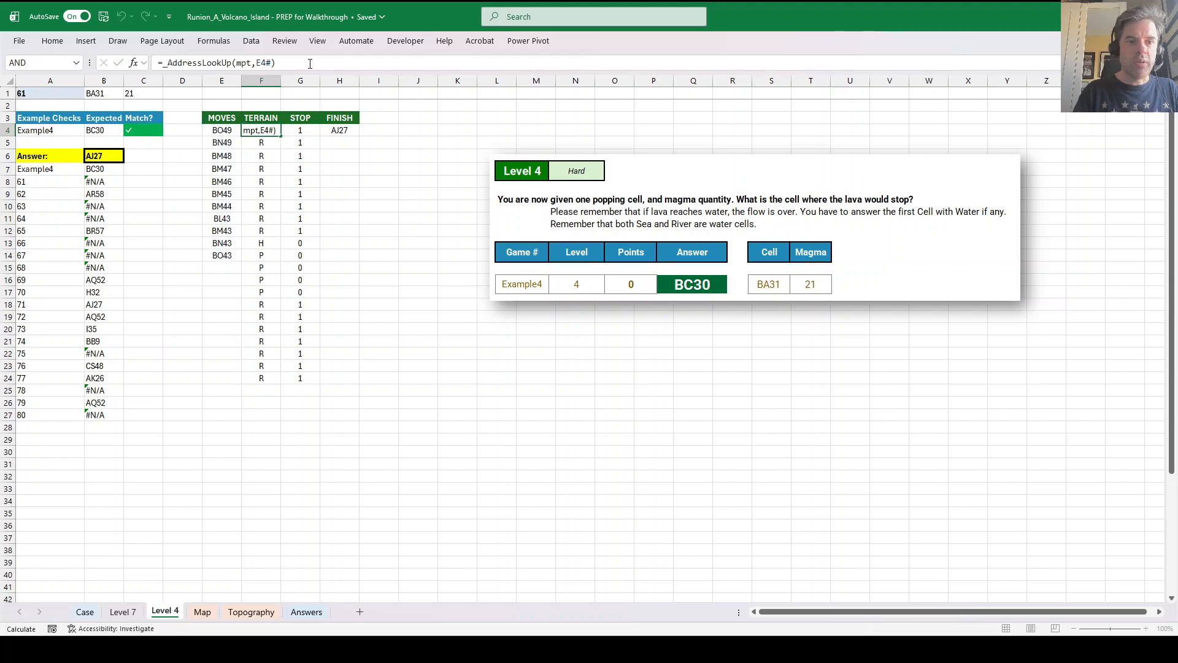
pyautogui.press('Return')
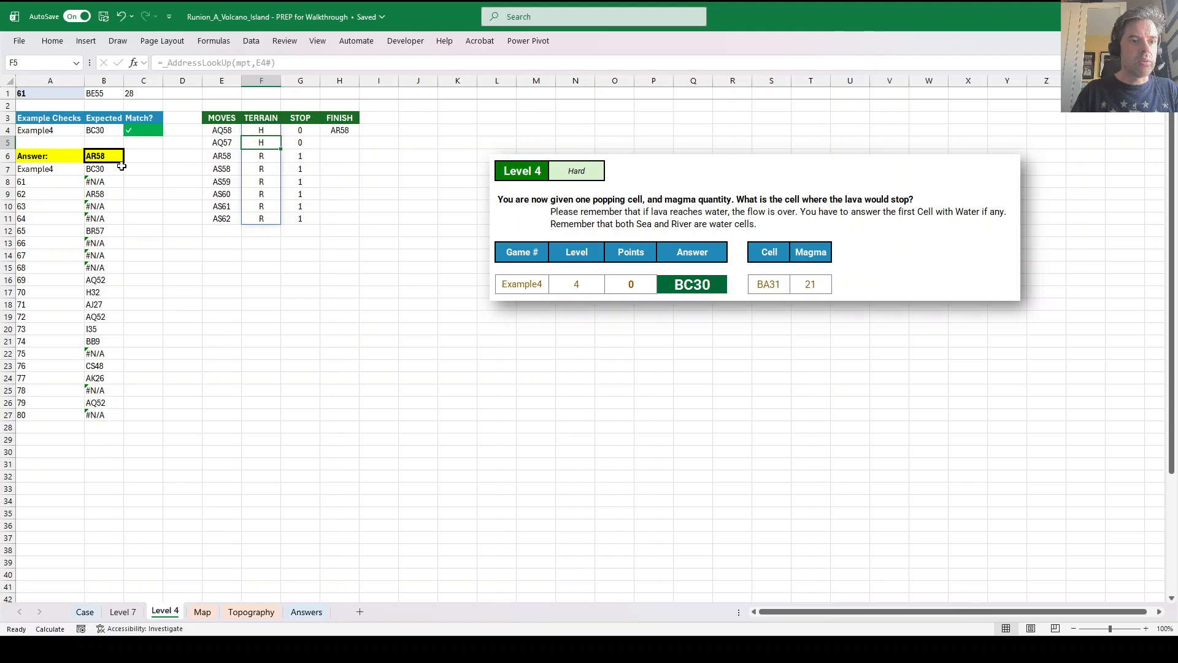
# Inspect the XLOOKUP formula in the FINISH cell H4 and return to the TERRAIN formula in F4.
pyautogui.click(335, 131)
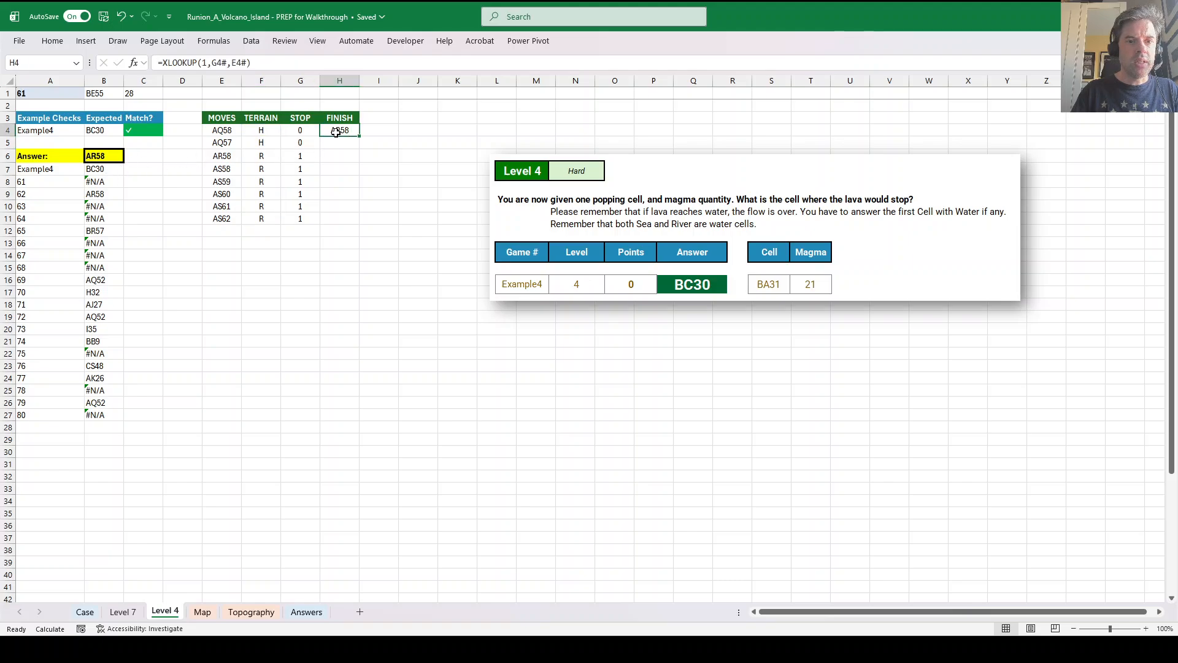
pyautogui.click(268, 63)
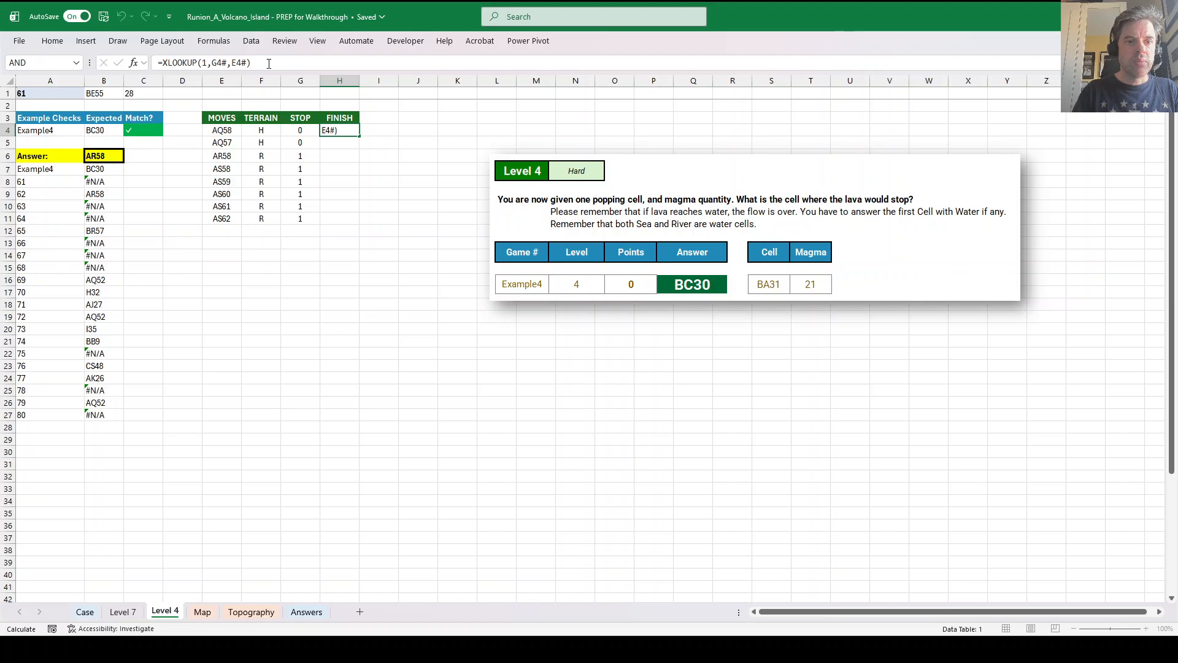
pyautogui.press('Return')
pyautogui.press('Left')
pyautogui.press('Up')
pyautogui.press('Right')
pyautogui.press('Left')
pyautogui.press('Left')
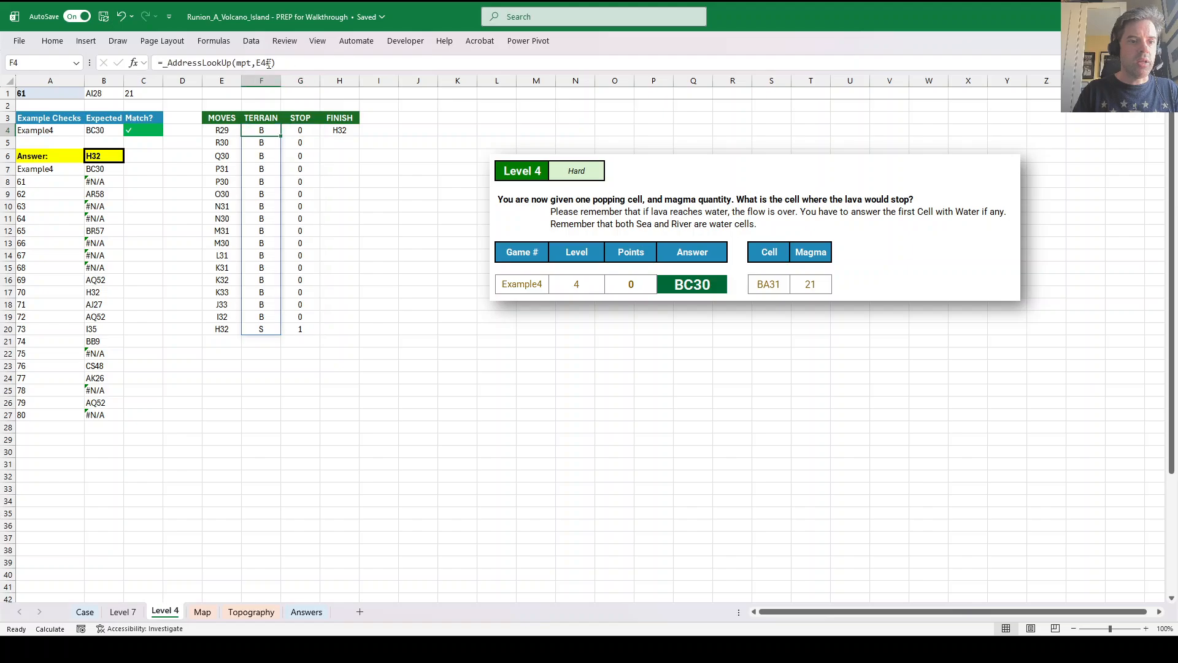
# Review the MOVES formula in E4 and the TERRAIN formula in F4 for game 61.
pyautogui.press('Right')
pyautogui.press('Left')
pyautogui.press('Left')
pyautogui.press('Right')
pyautogui.press('Right')
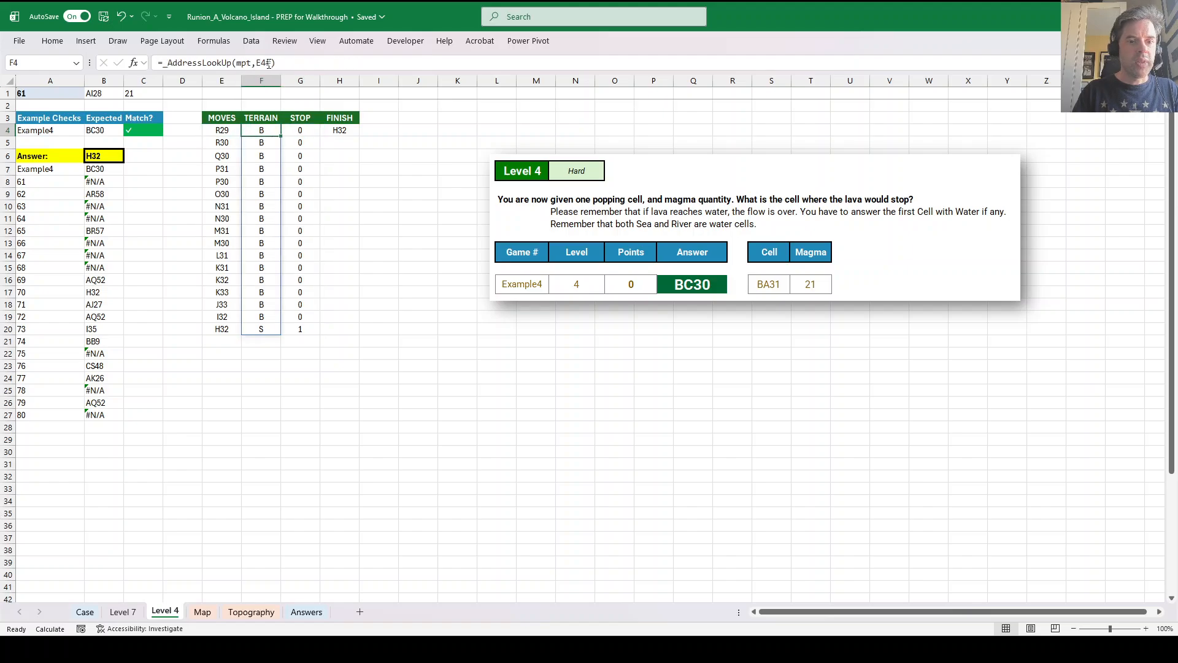
pyautogui.press('Left')
pyautogui.press('Left')
pyautogui.press('Left')
pyautogui.press('Right')
pyautogui.press('Right')
pyautogui.press('Right')
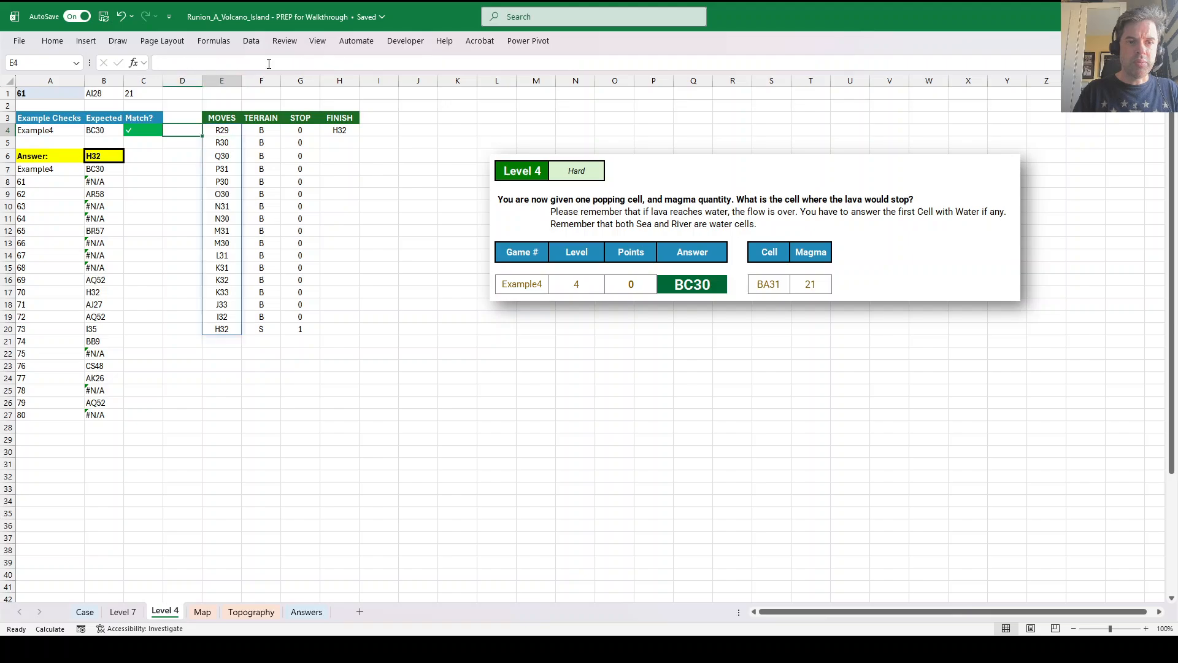
pyautogui.press('Left')
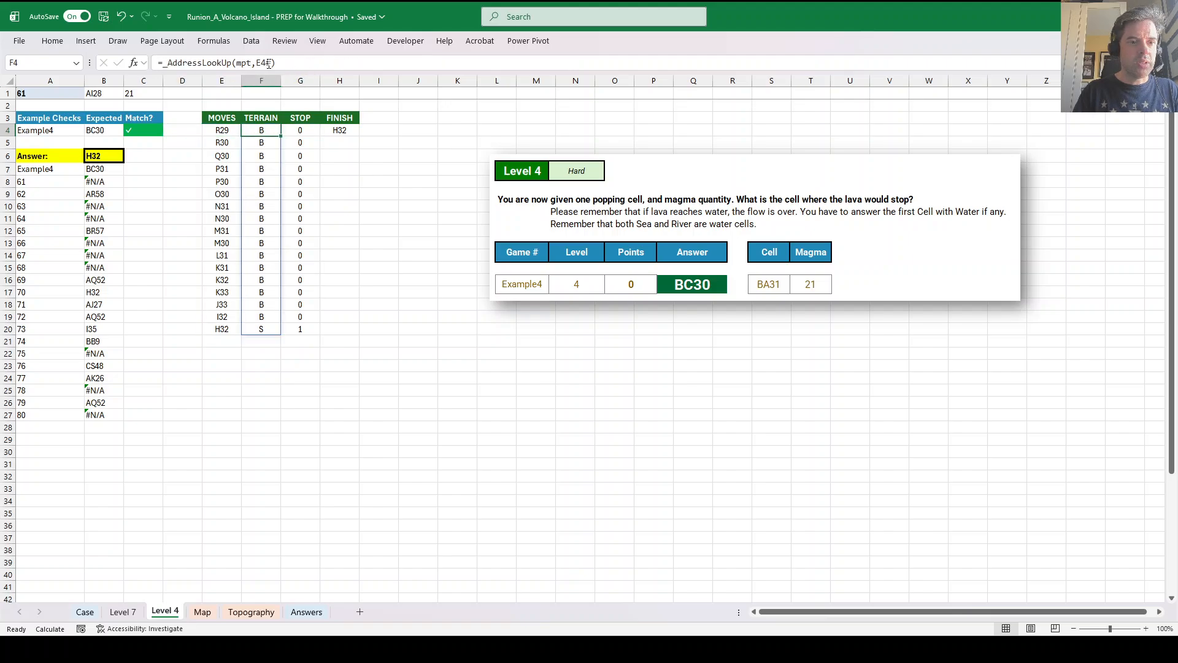
# Clear the data table results from B7:B27 on the Level 4 sheet.
pyautogui.press('Left')
pyautogui.press('Left')
pyautogui.press('Left')
pyautogui.press('Left')
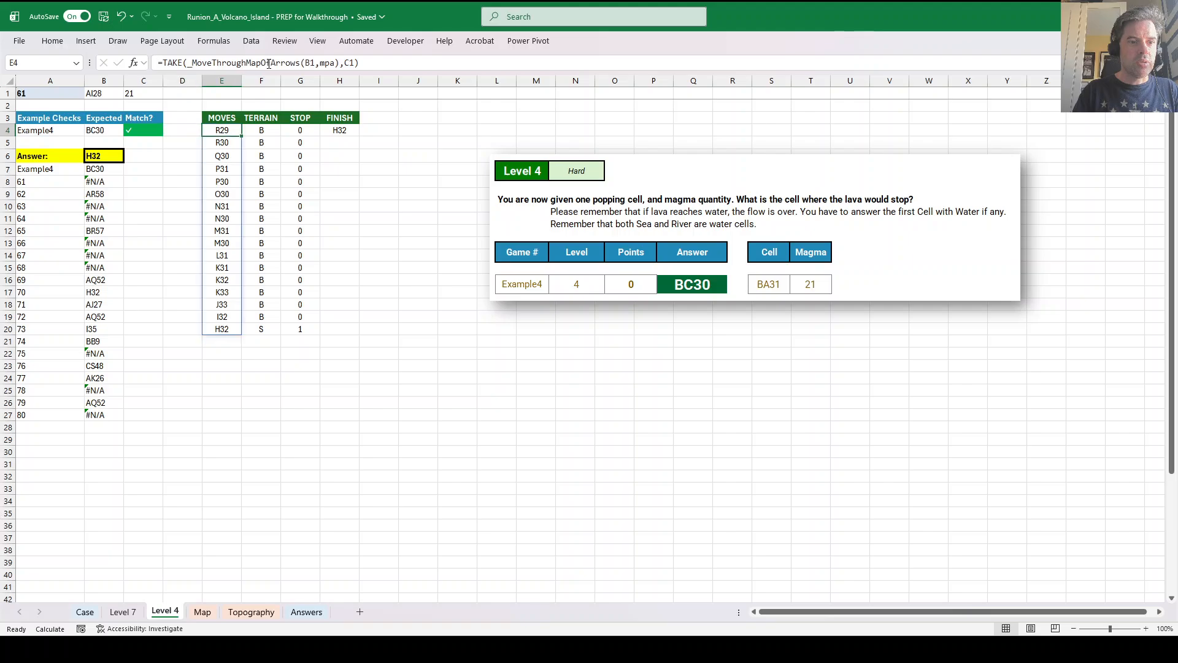
pyautogui.press('Down')
pyautogui.press('Down')
pyautogui.press('Down')
pyautogui.hotkey('ctrl', 'shift', 'Down')
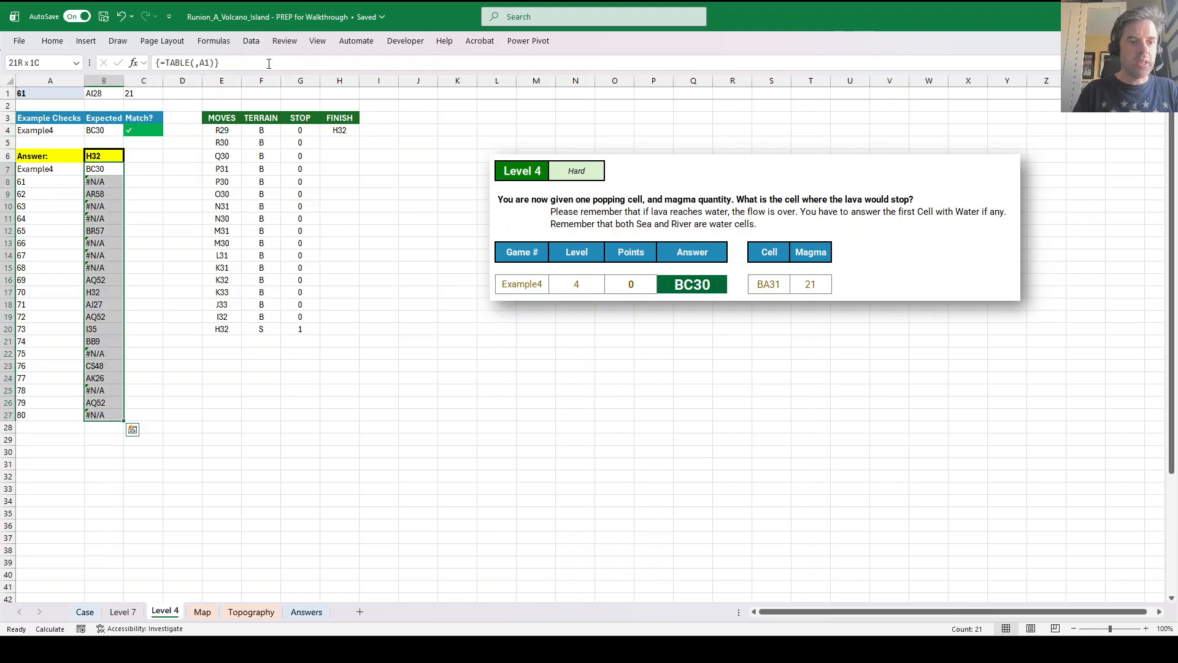
pyautogui.press('Delete')
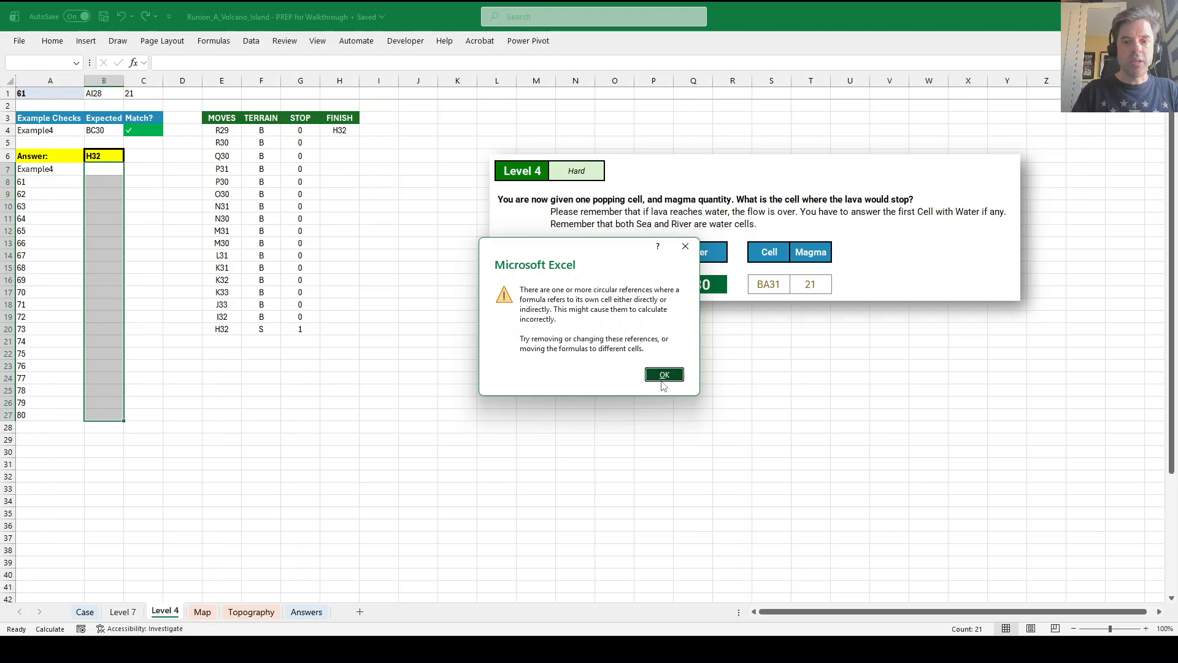
pyautogui.press('Return')
# Extend the FINISH formula in H4 to return the last move when no stop is found: =XLOOKUP(1,G4#,E4#,TAKE(E4#,-1)).
pyautogui.click(58, 95)
pyautogui.click(353, 170)
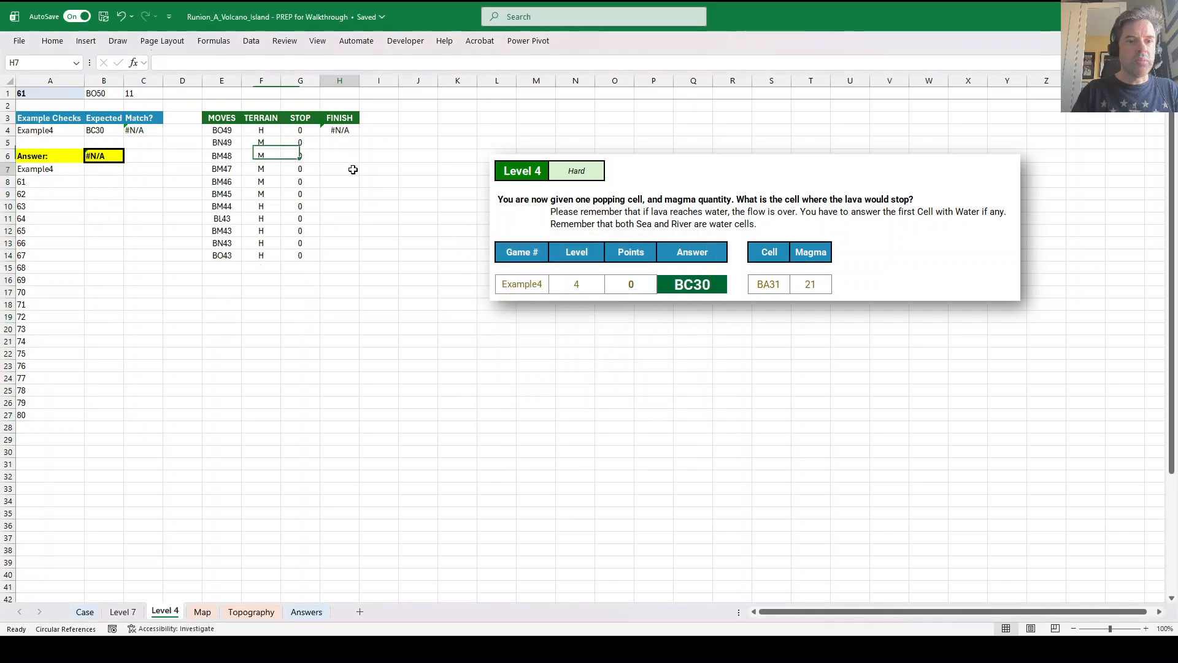
pyautogui.click(344, 131)
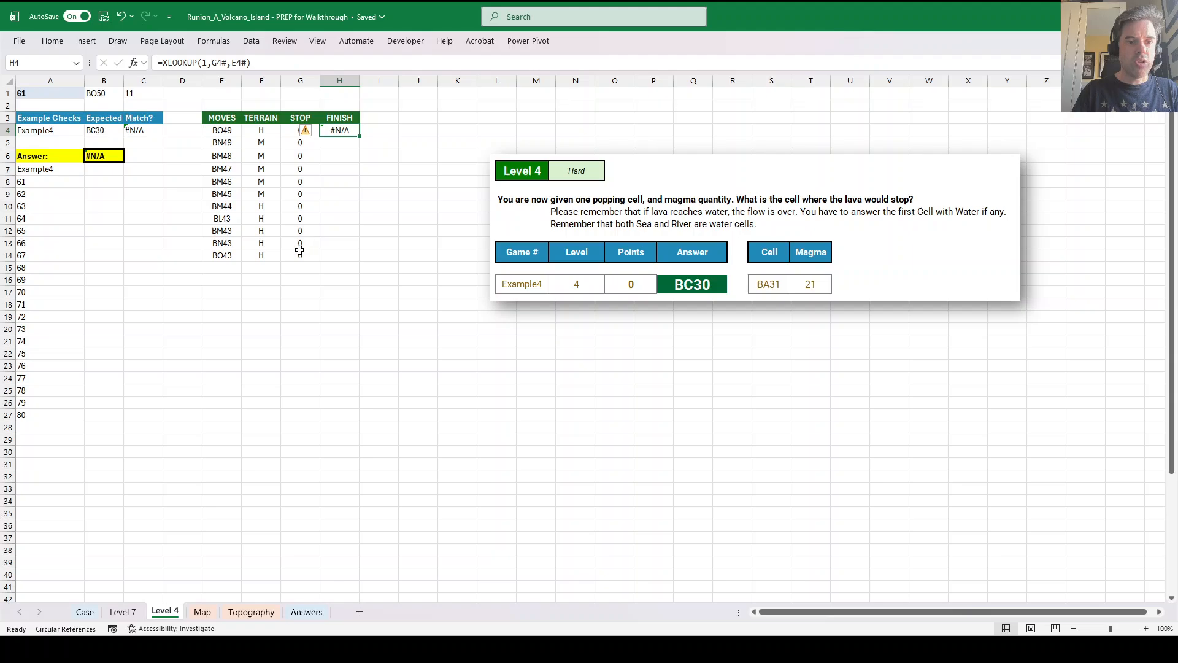
pyautogui.click(247, 64)
pyautogui.write(',take(')
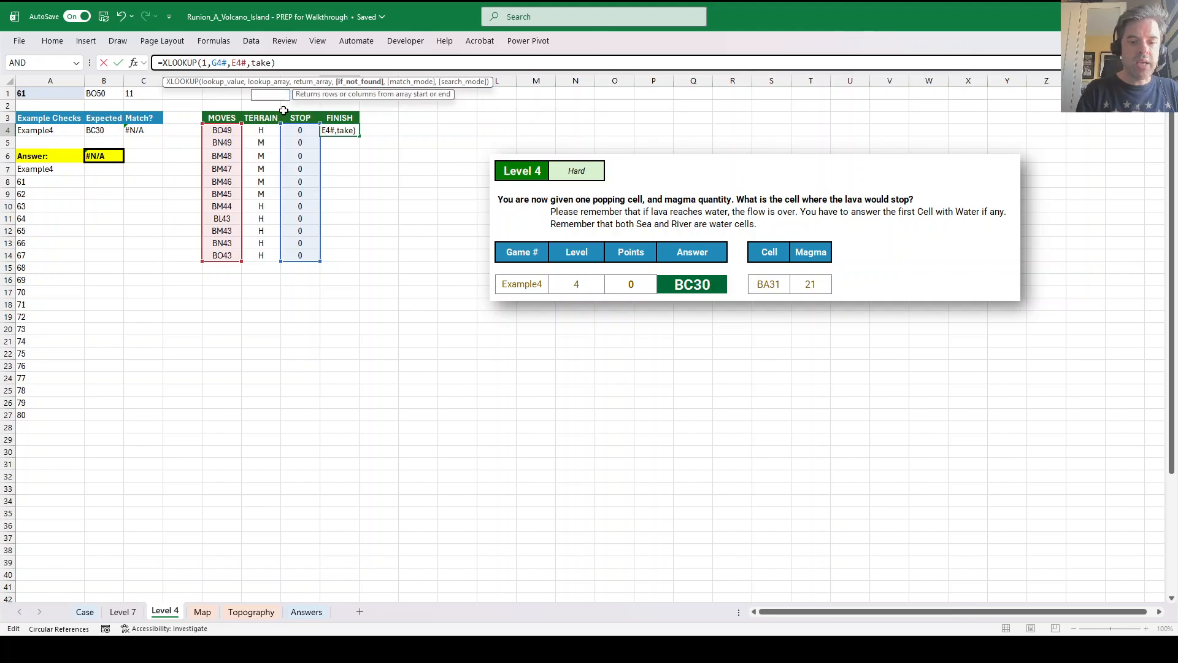
pyautogui.click(234, 131)
pyautogui.write('#,')
pyautogui.write('-1))')
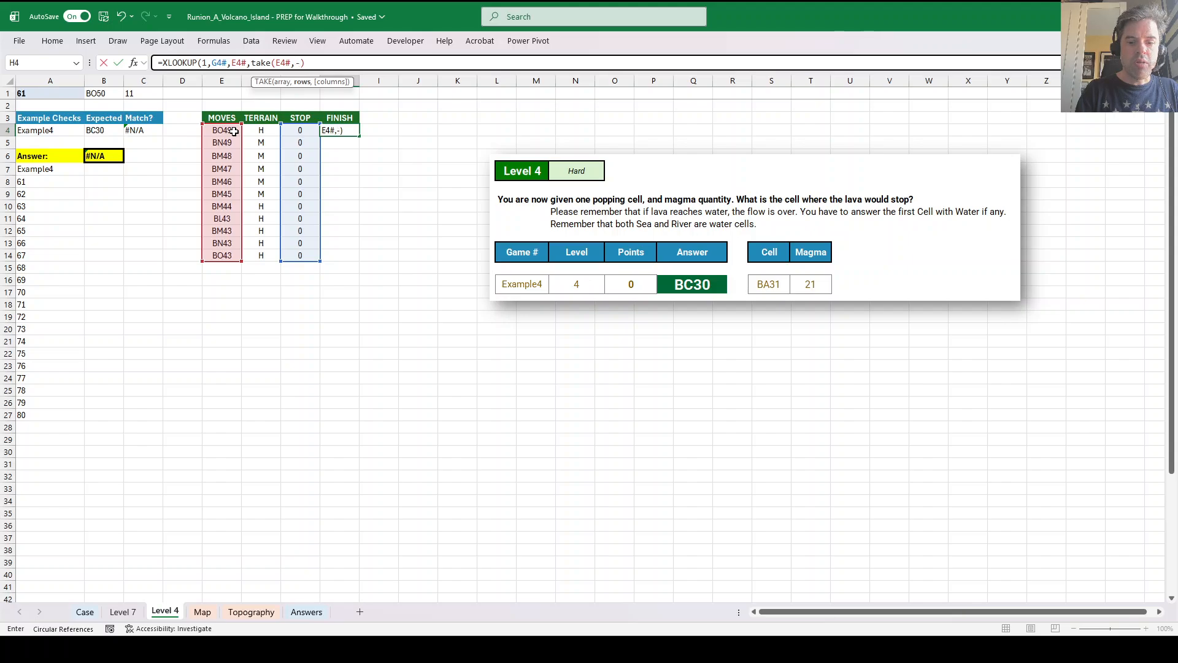
pyautogui.hotkey('ctrl', 'Return')
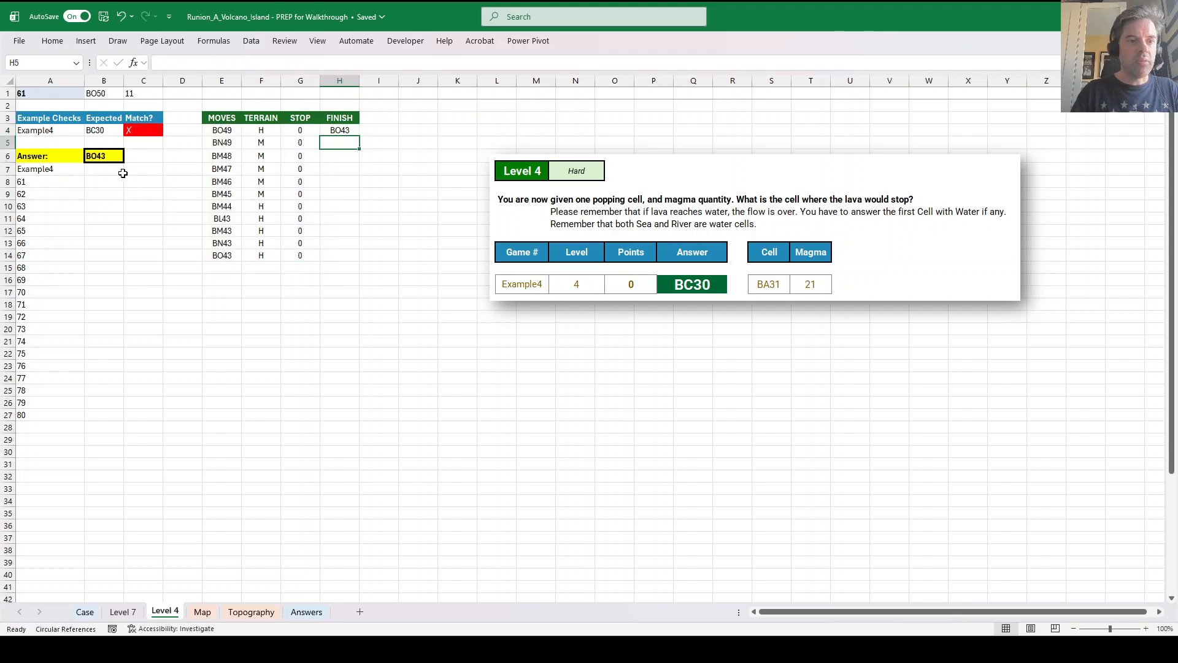
# Set the game selector in A1 back to Example4.
pyautogui.click(83, 94)
pyautogui.click(90, 94)
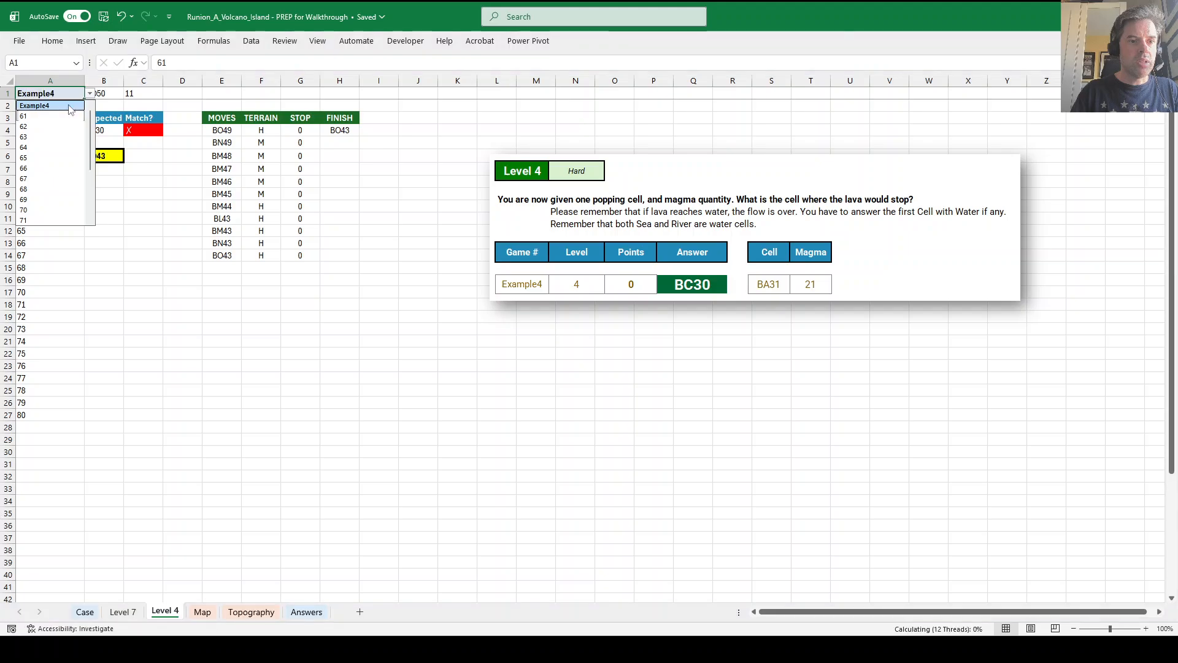
pyautogui.click(61, 103)
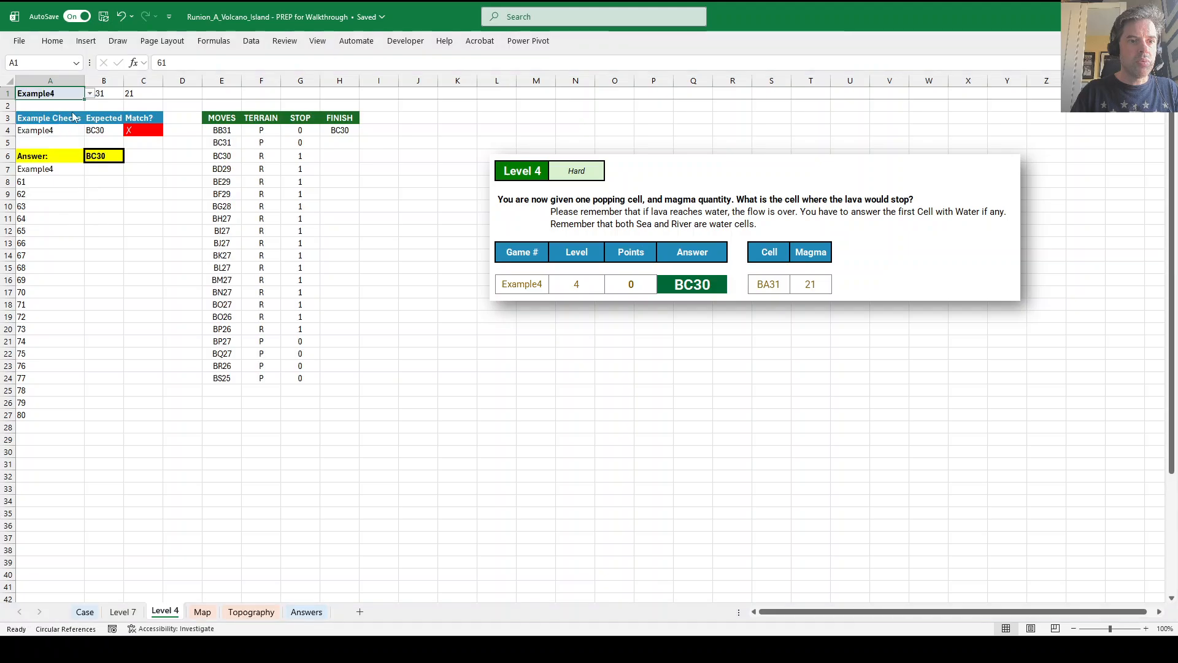
# Rebuild the data table over A6:B27 with A1 as the column input cell.
pyautogui.click(157, 195)
pyautogui.click(61, 158)
pyautogui.hotkey('shift', 'Right')
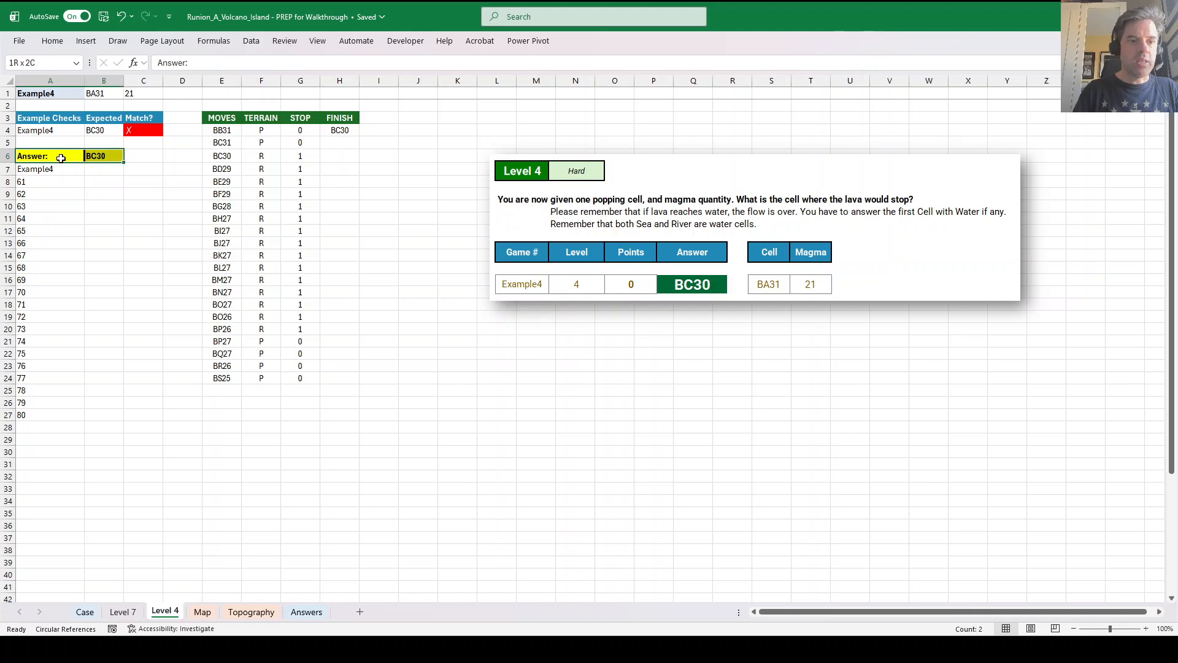
pyautogui.hotkey('ctrl', 'shift', 'Down')
pyautogui.hotkey('alt', 'd')
pyautogui.press('t')
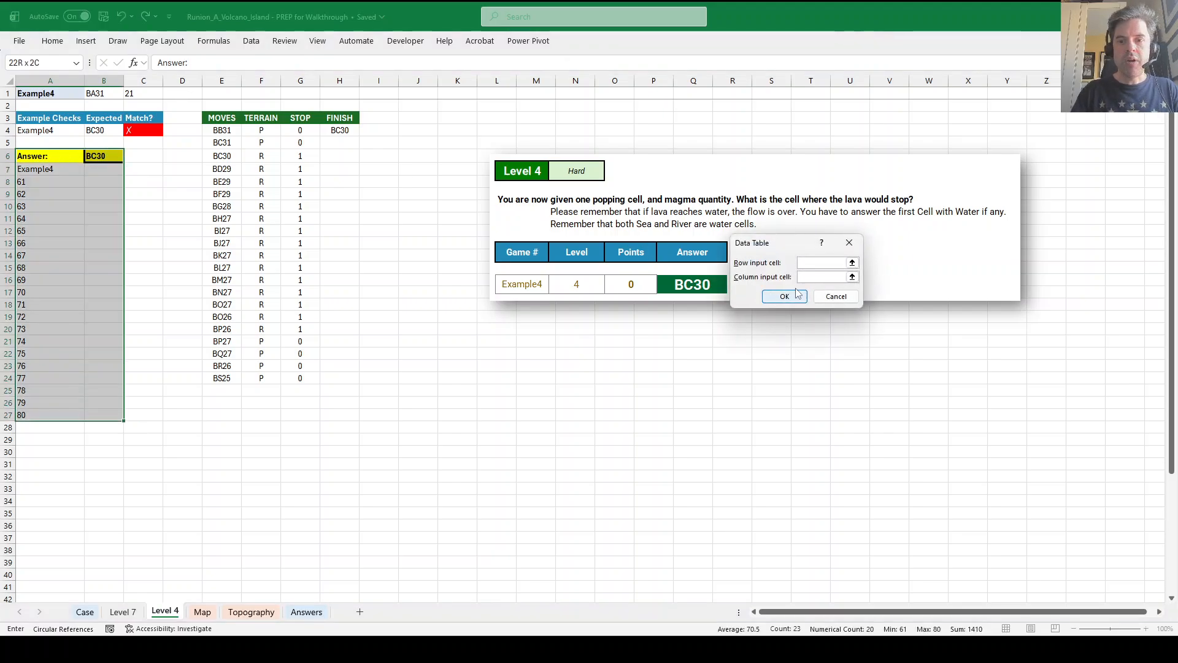
pyautogui.click(818, 278)
pyautogui.click(62, 93)
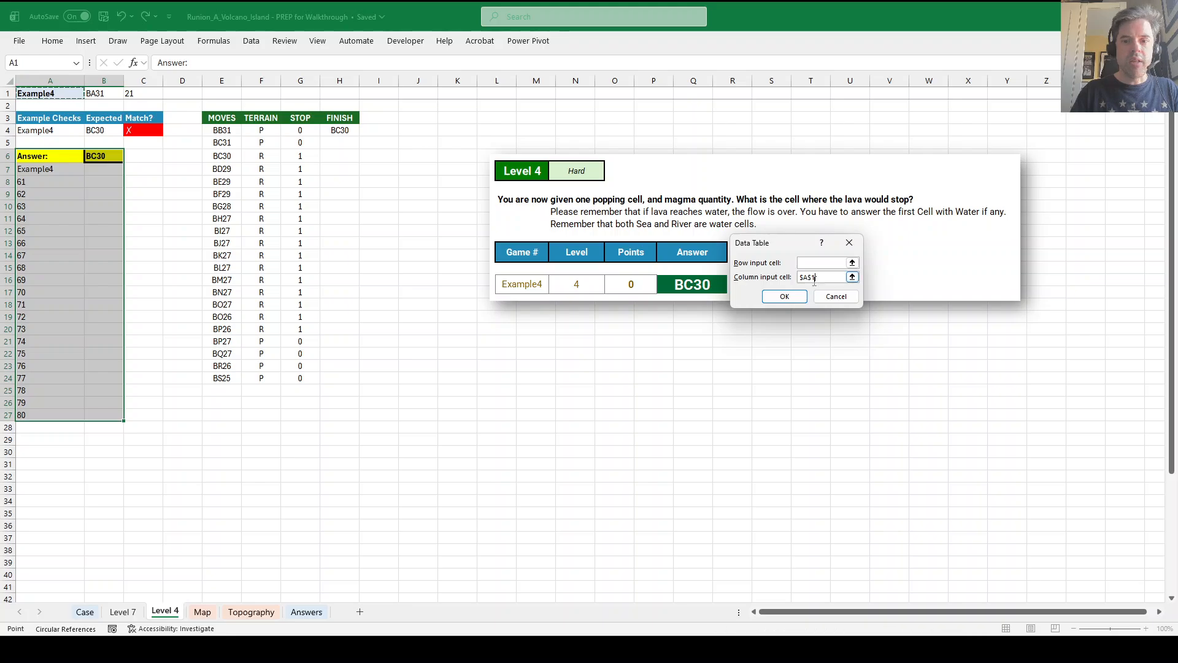
pyautogui.press('Return')
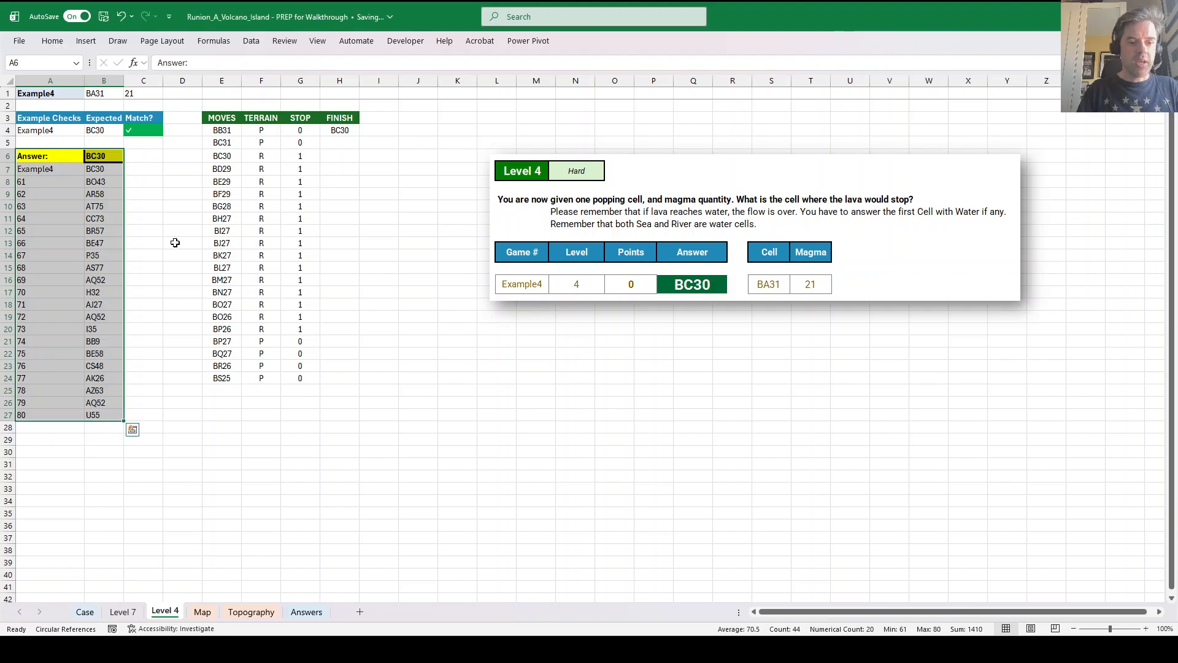
# Check the Level 4 answers for games 61 to 80 on the Case sheet against the Answers sheet.
pyautogui.hotkey('ctrl', 'pageup')
pyautogui.hotkey('ctrl', 'pageup')
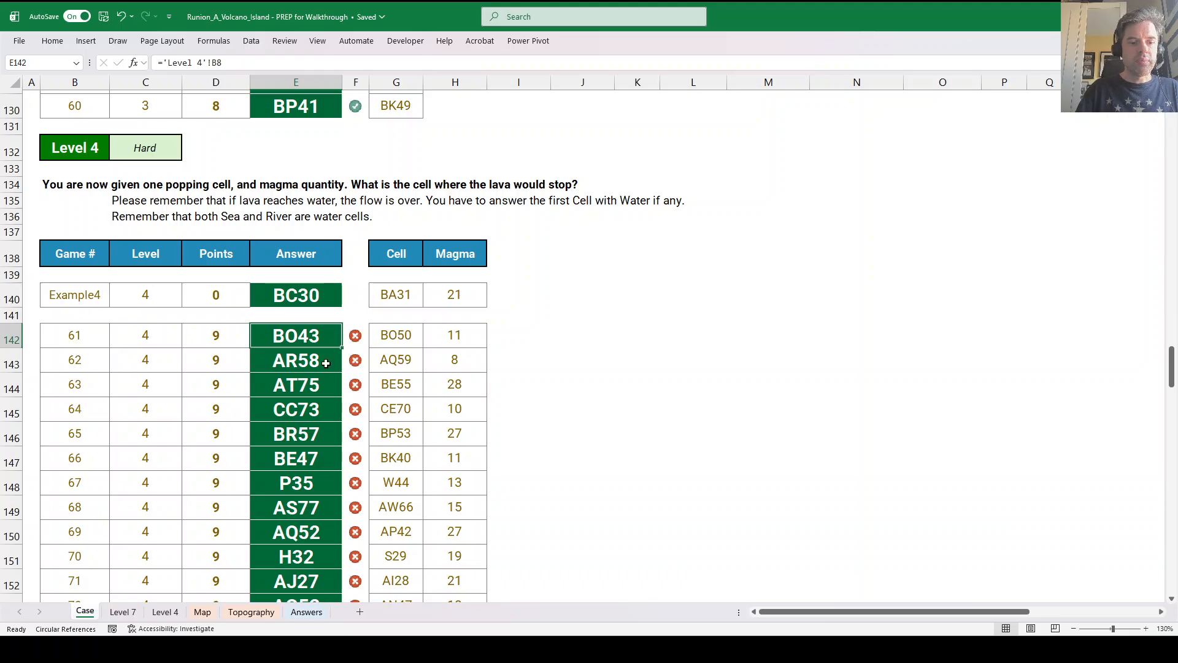
pyautogui.click(165, 612)
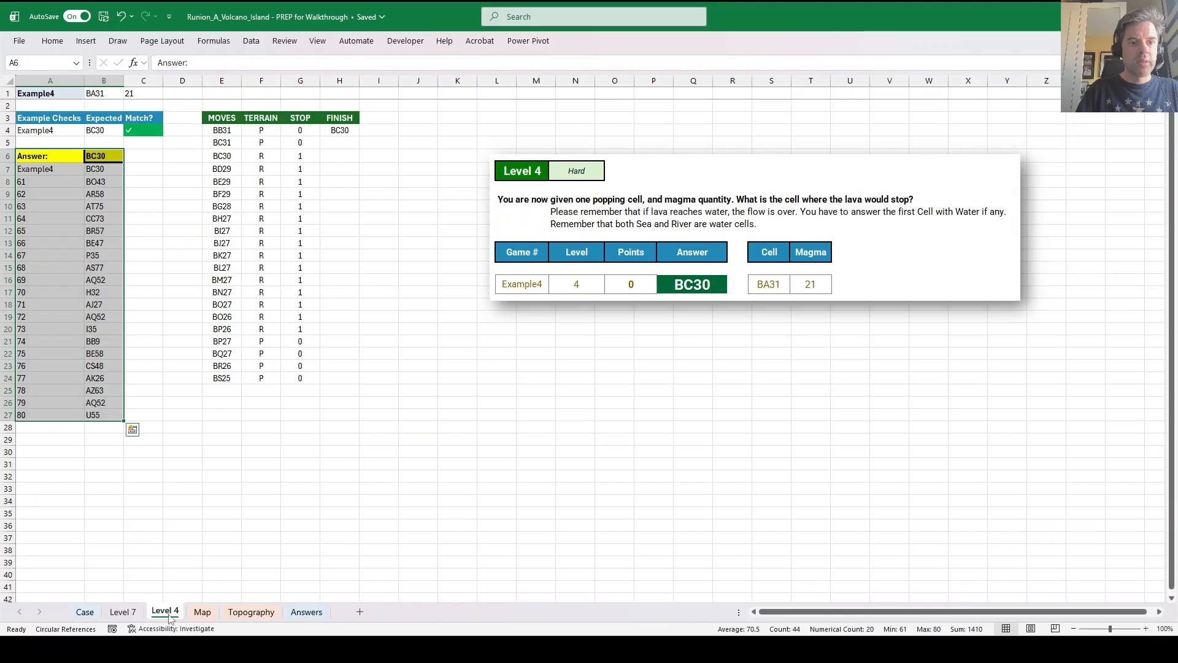
pyautogui.click(84, 612)
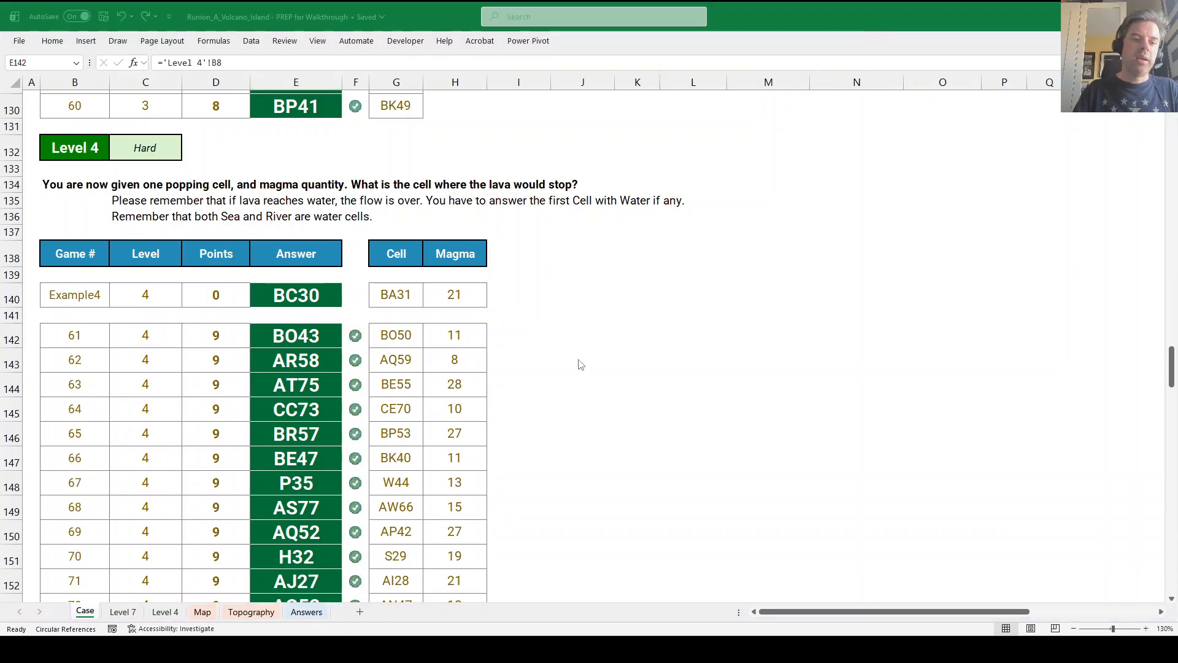
pyautogui.click(581, 365)
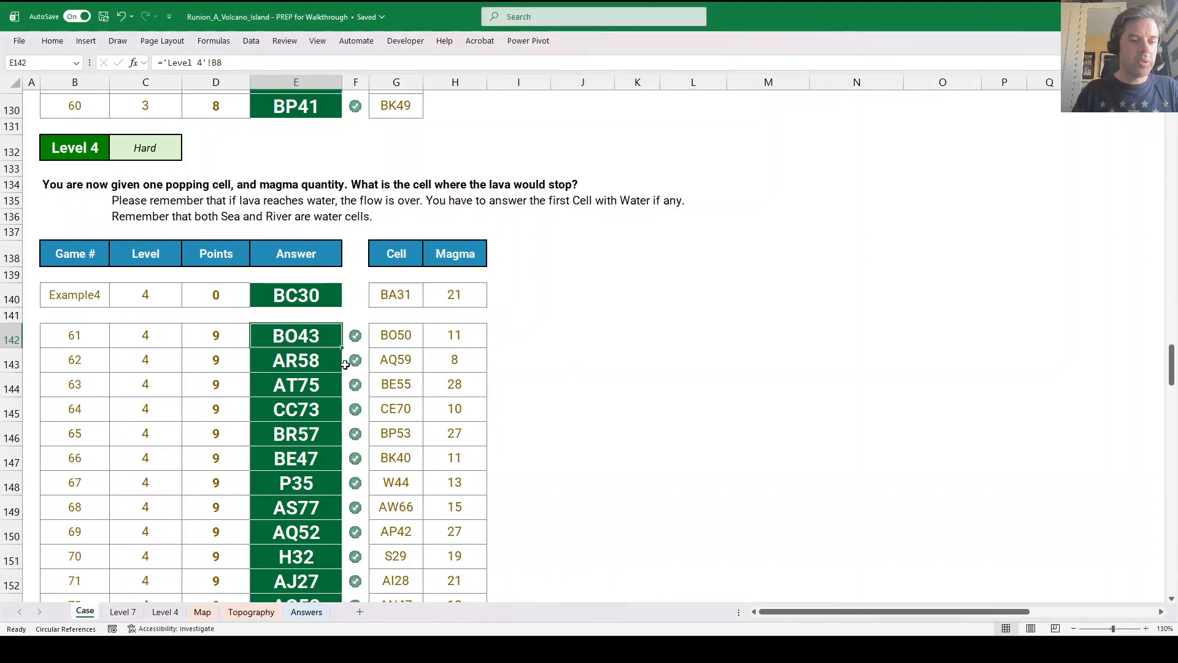
pyautogui.click(305, 611)
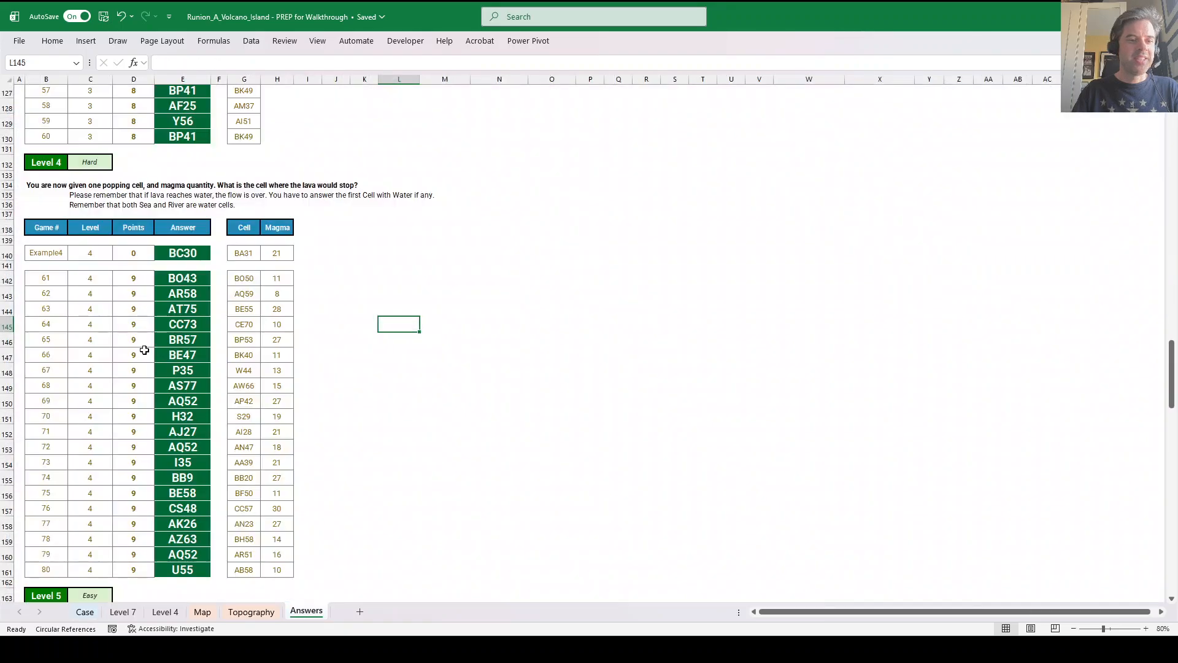
pyautogui.click(187, 276)
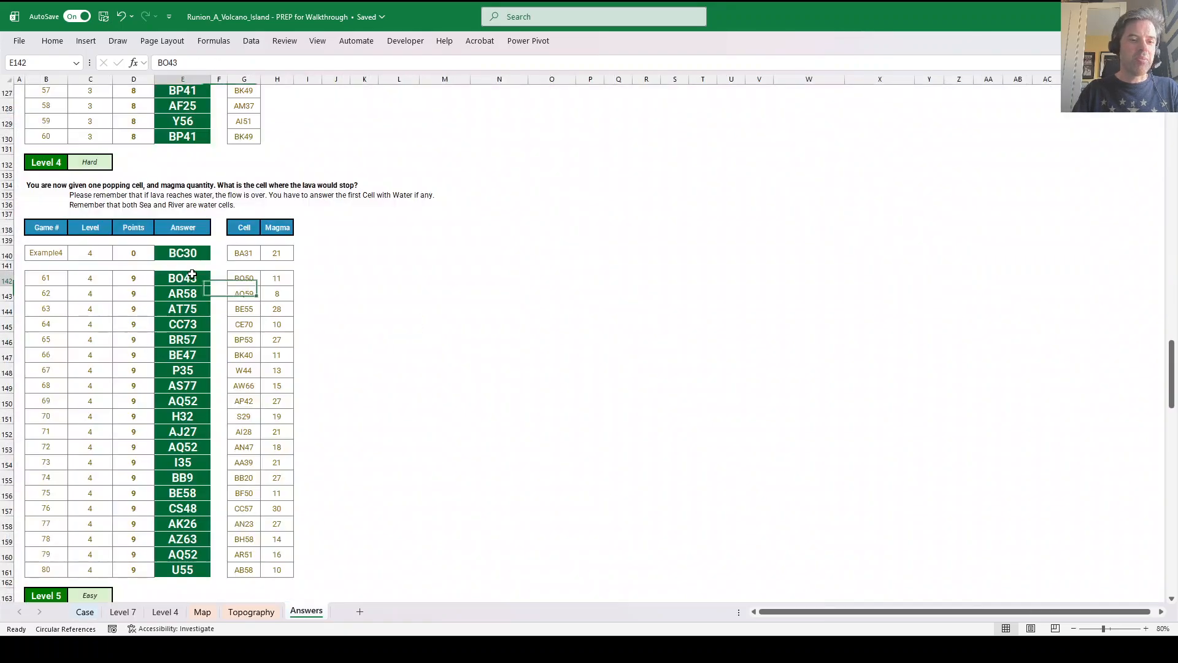
pyautogui.hotkey('ctrl', 'shift', 'Down')
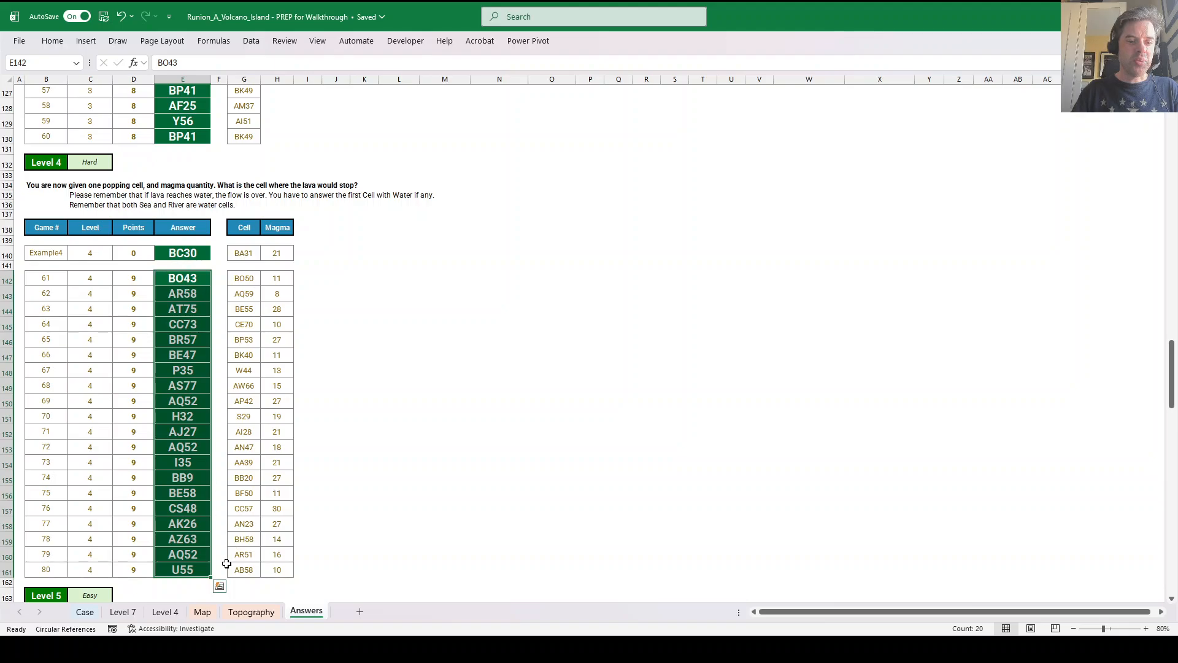
pyautogui.click(85, 612)
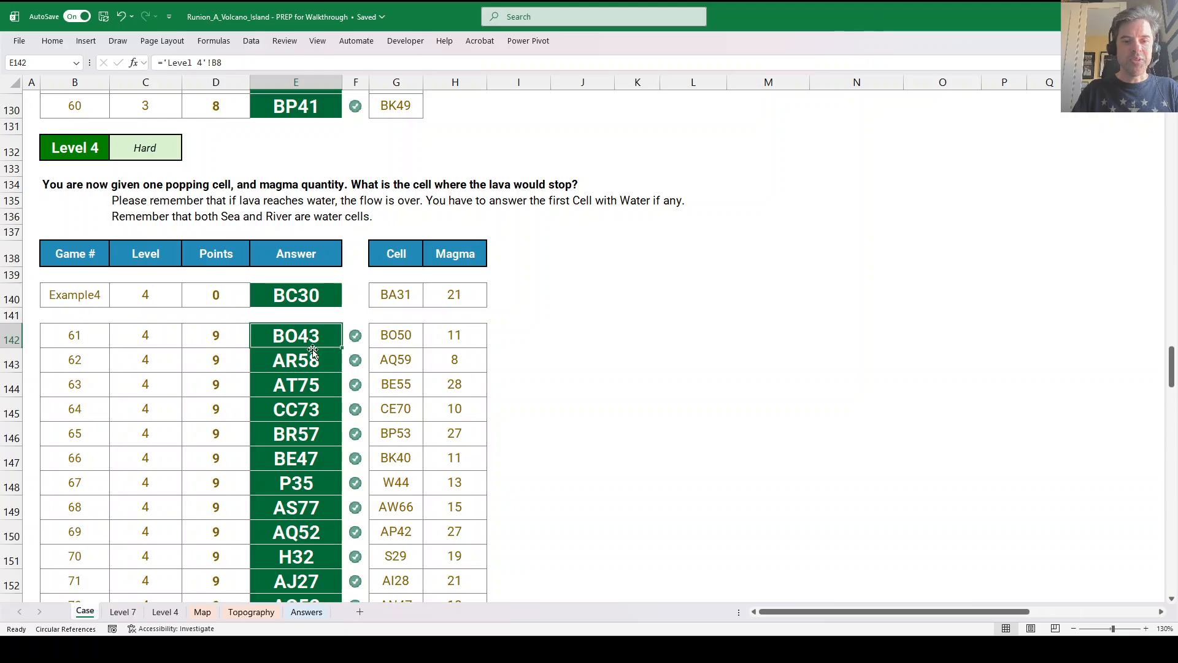
# Replace the Level 4 answer formulas in E142:E161 of the Case sheet with their values.
pyautogui.click(157, 610)
pyautogui.click(117, 170)
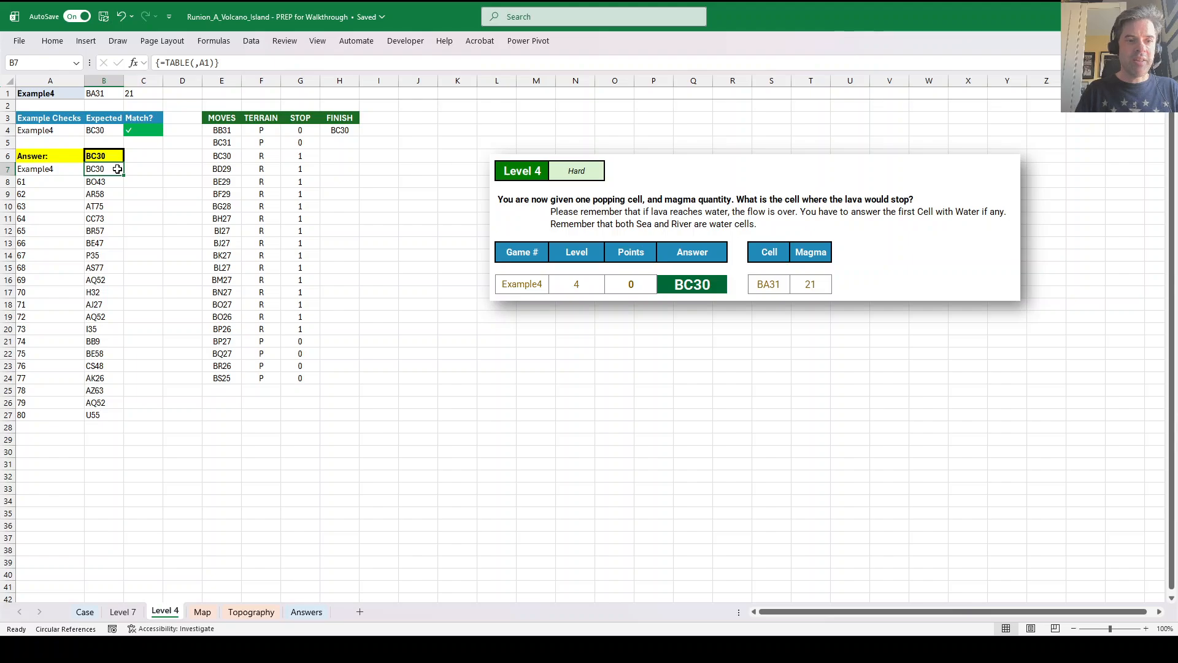
pyautogui.hotkey('ctrl', 'pageup')
pyautogui.hotkey('ctrl', 'pageup')
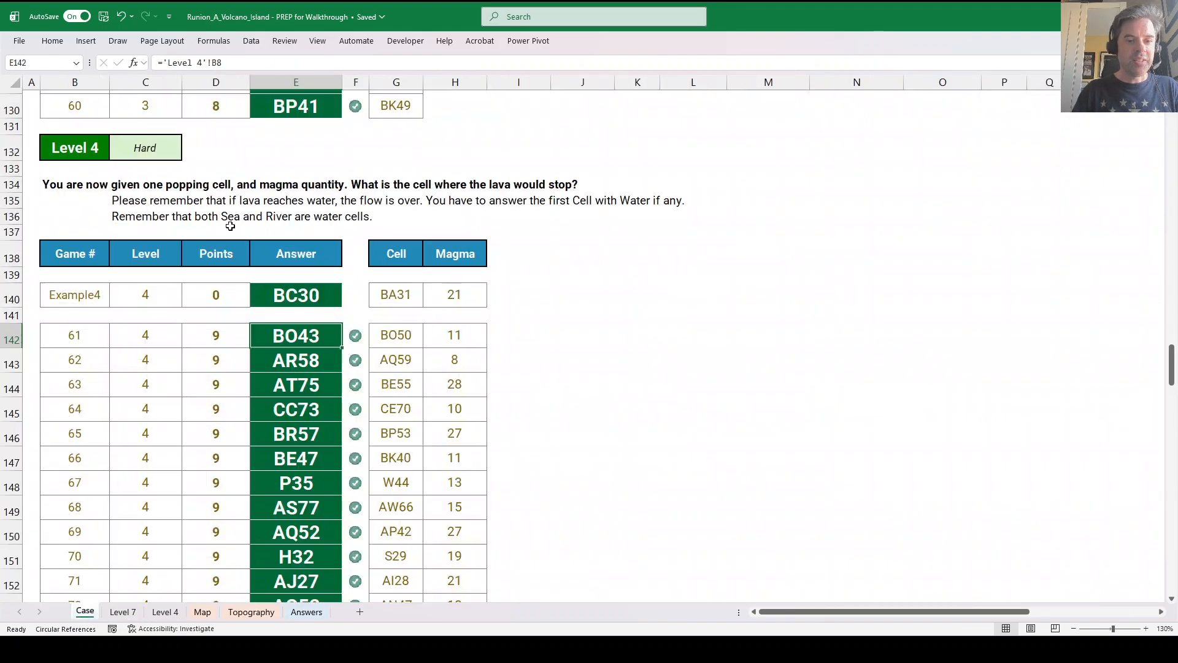
pyautogui.hotkey('ctrl', 'shift', 'Down')
pyautogui.hotkey('ctrl', 'c')
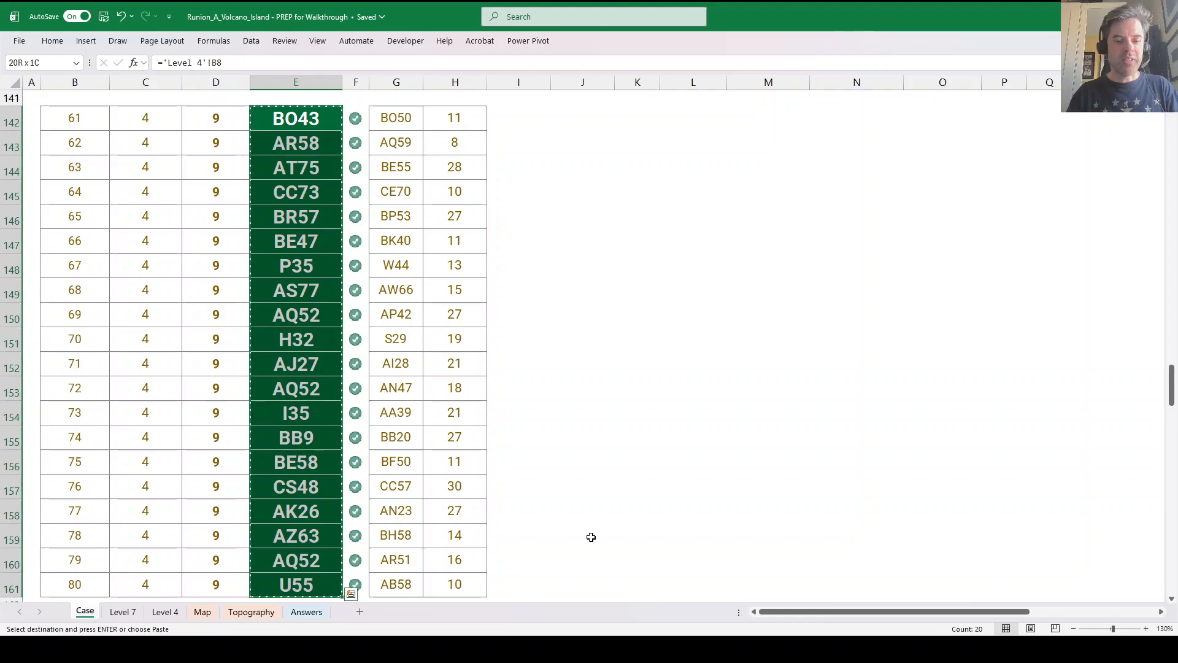
# Delete the data table from B7:B27 of the Level 4 sheet.
pyautogui.click(167, 612)
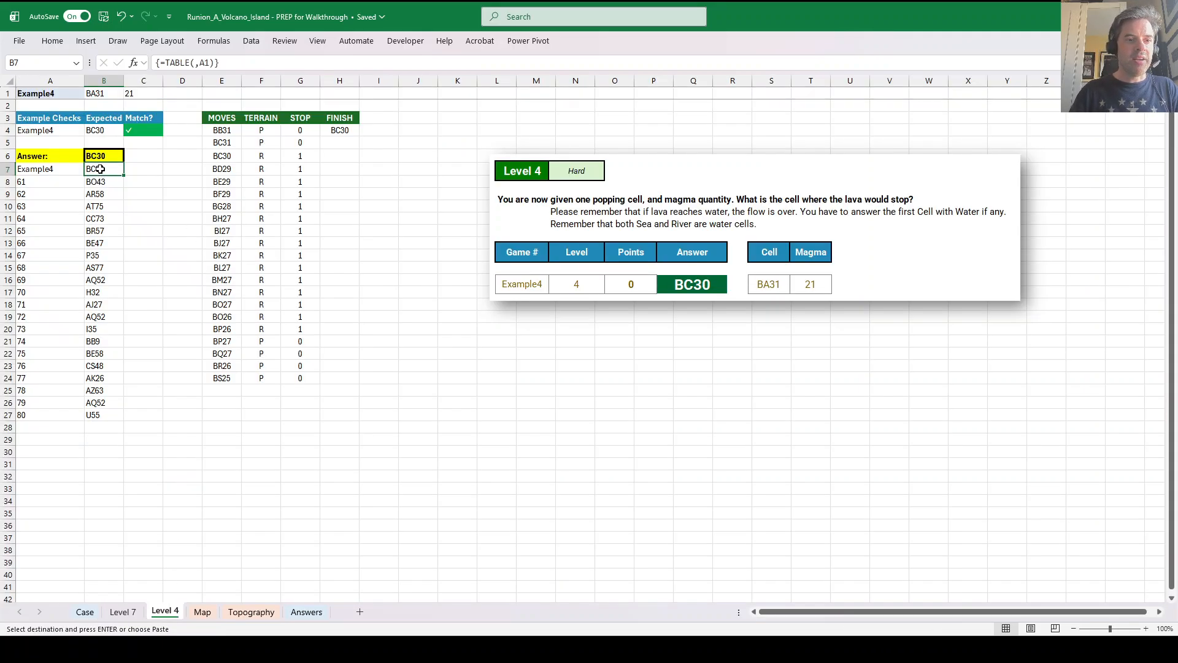
pyautogui.hotkey('ctrl', 'shift', 'Down')
pyautogui.press('Delete')
pyautogui.click(494, 330)
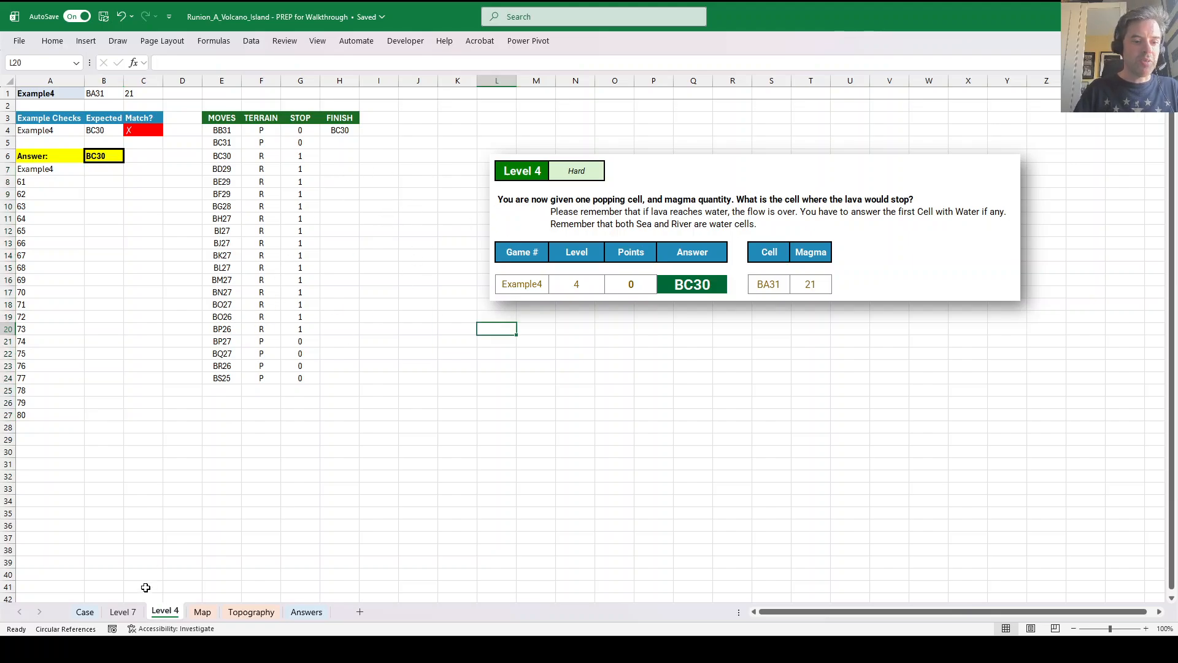
# Examine the Level 5 topography question on the Case sheet and select its terrain, color and movement table.
pyautogui.click(85, 612)
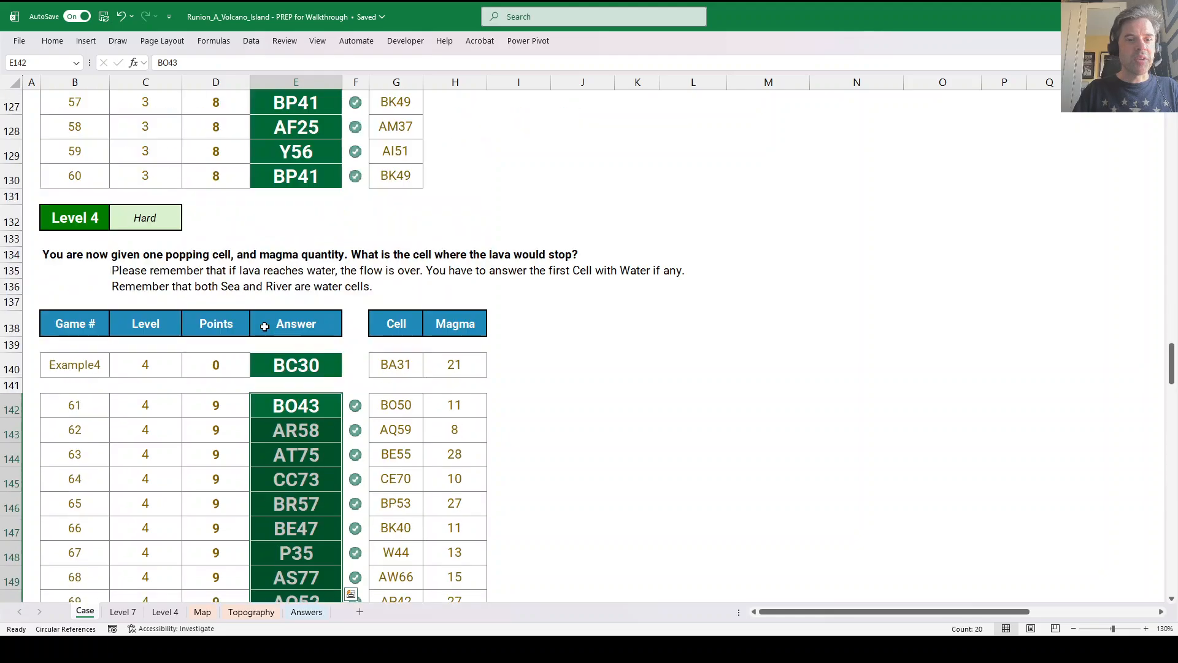
pyautogui.scroll(-5, 265, 327)
pyautogui.scroll(3, 264, 326)
pyautogui.scroll(-9, 264, 326)
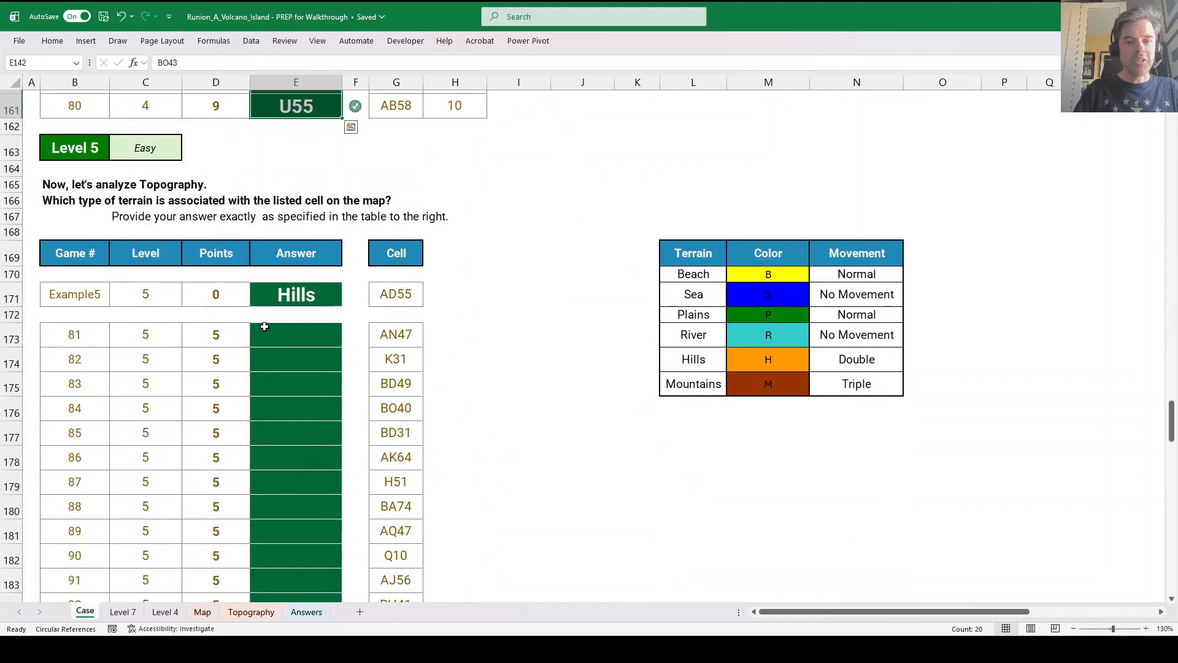
pyautogui.scroll(1, 264, 326)
pyautogui.scroll(-1, 265, 326)
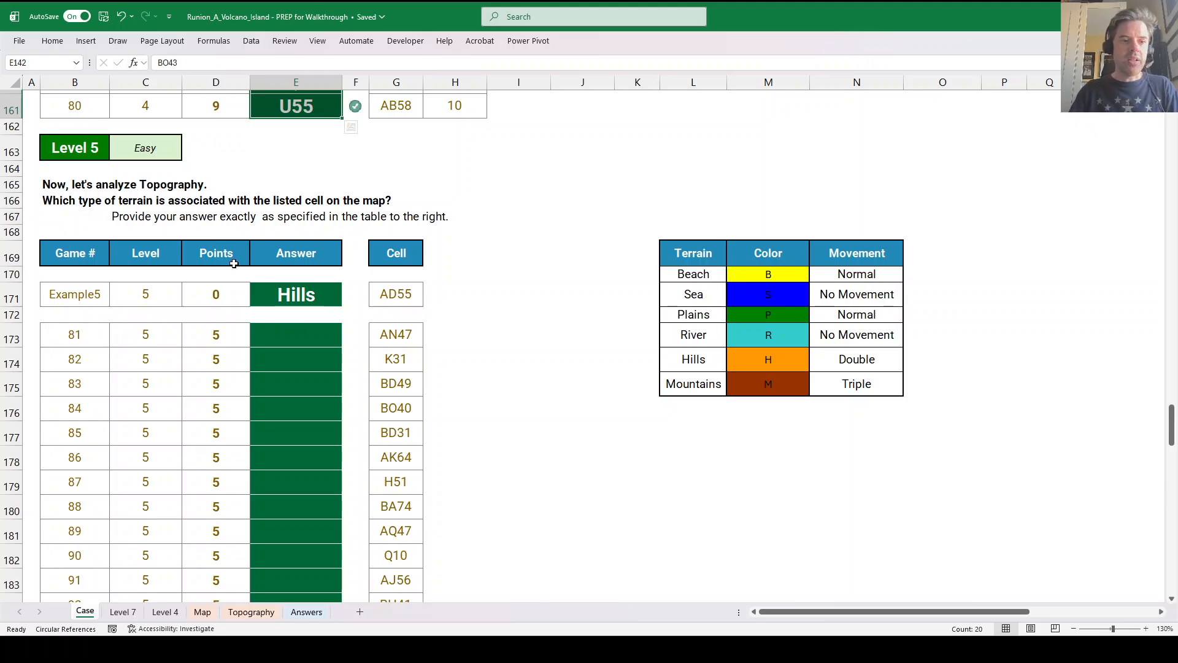
pyautogui.click(122, 151)
pyautogui.click(311, 351)
pyautogui.click(316, 328)
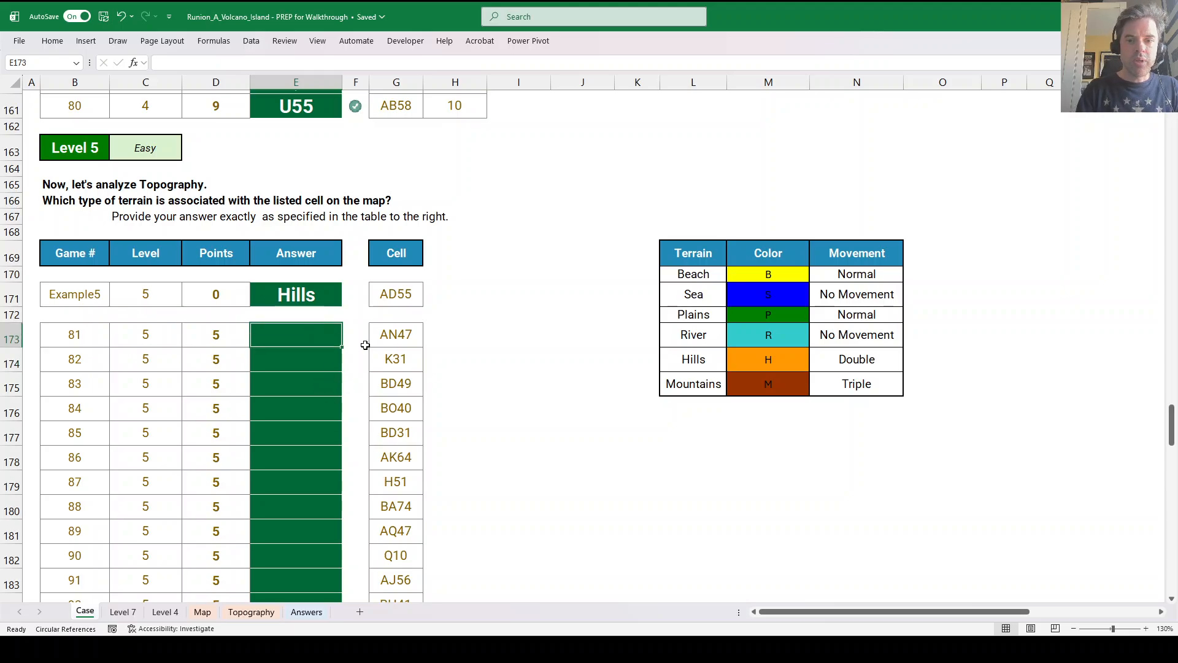
pyautogui.click(755, 315)
pyautogui.hotkey('ctrl', 'a')
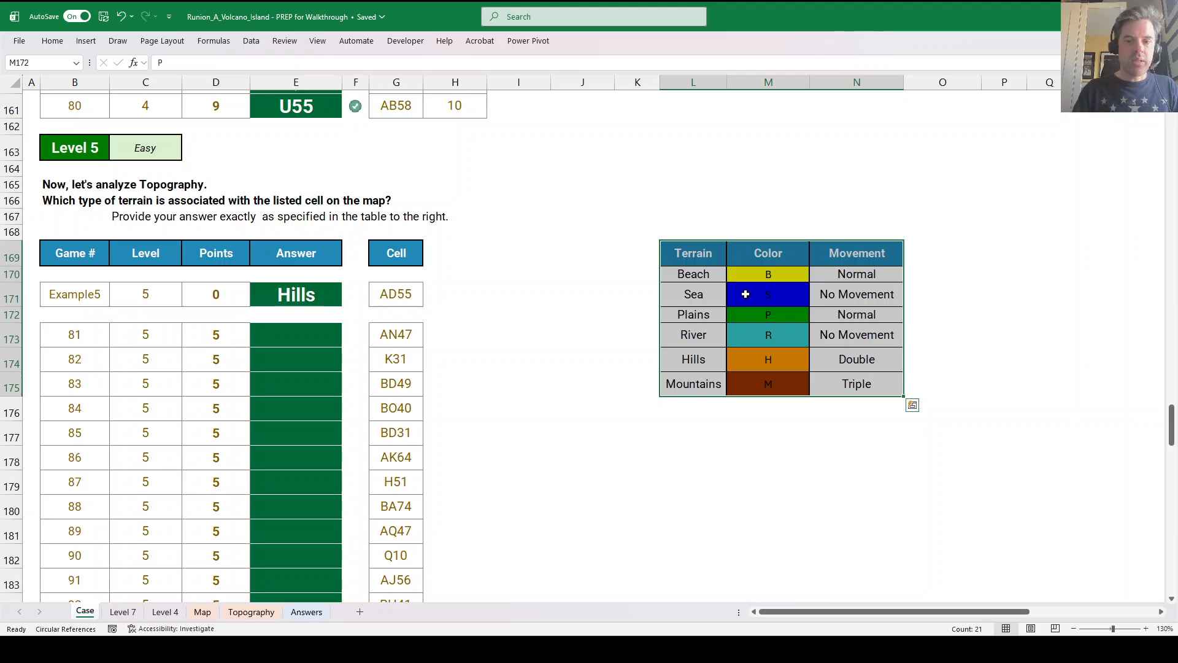
# Create named ranges for the Terrain, Color and Movement columns of the Level 5 table, using only the top row as names.
pyautogui.hotkey('ctrl', 'shift', 'F3')
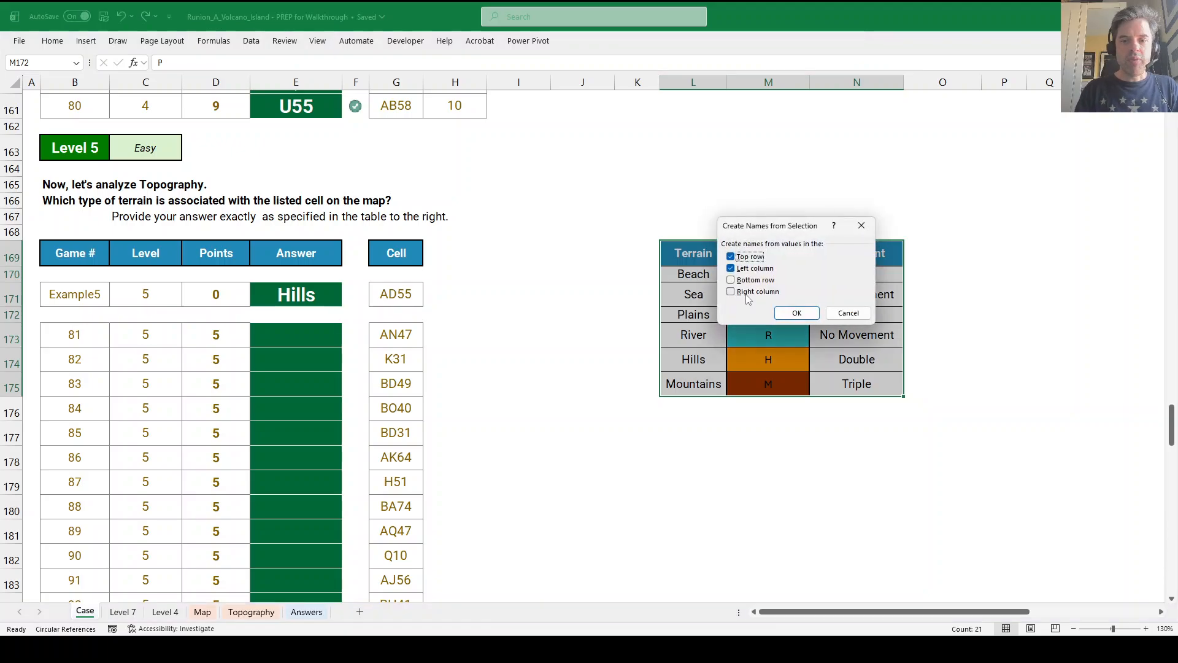
pyautogui.hotkey('alt', 'l')
pyautogui.press('Return')
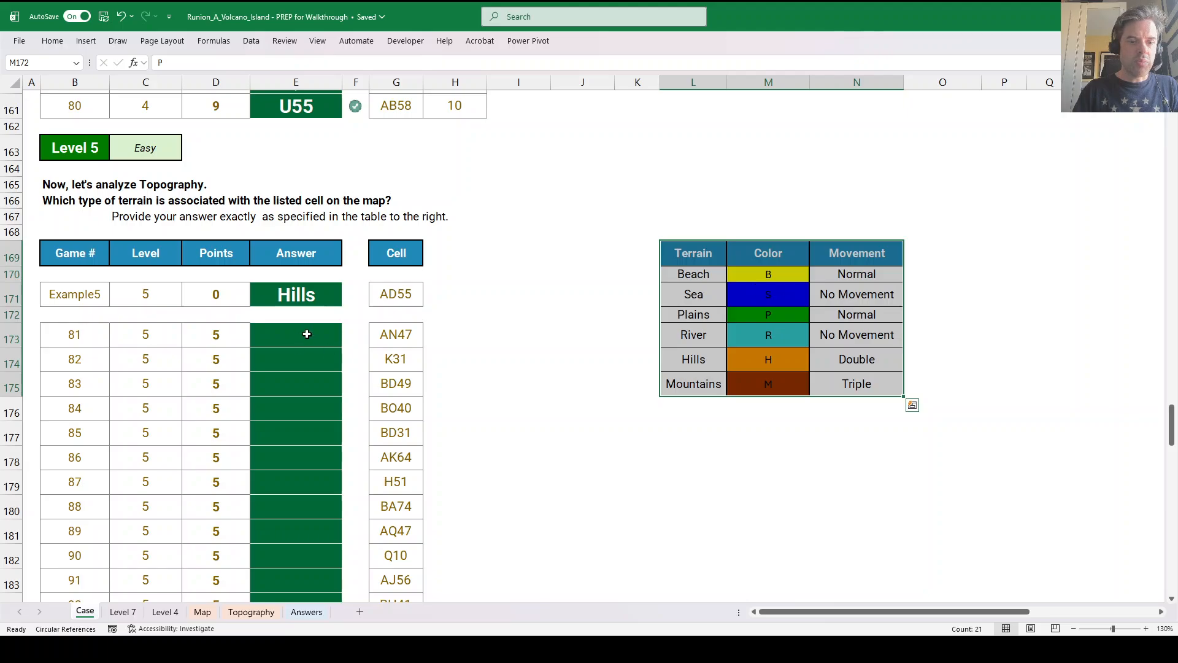
# Enter =_AddressLookUp(mpt,G173) in E173 as the Level 5 answer for game 81.
pyautogui.click(308, 334)
pyautogui.write('=_add')
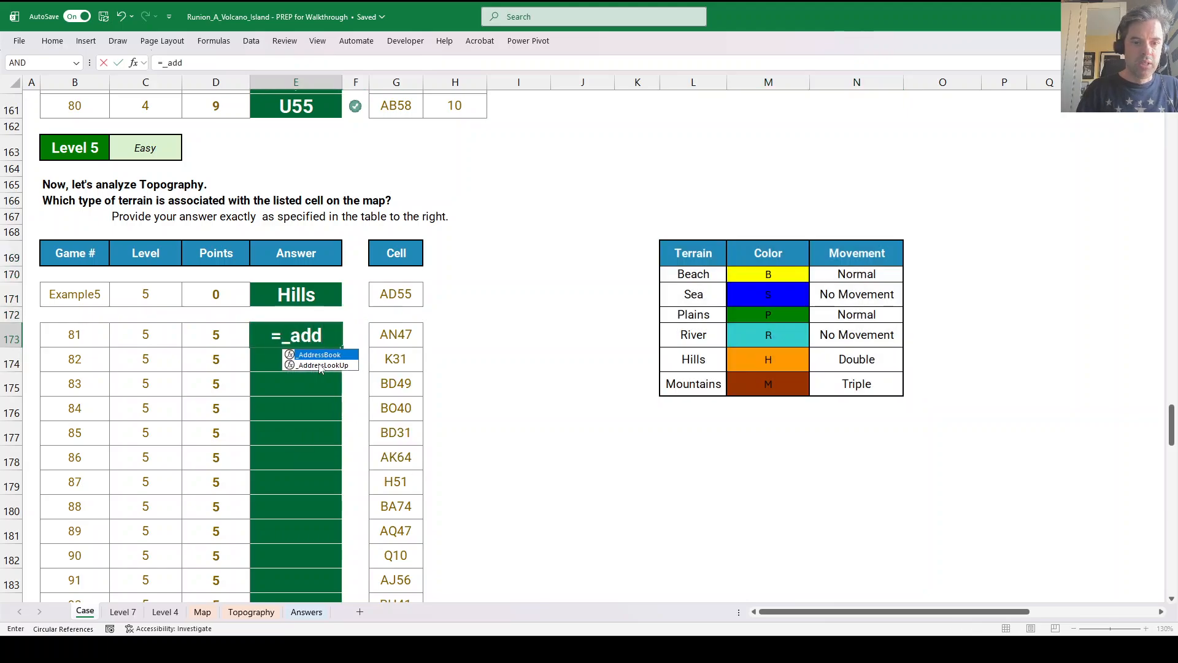
pyautogui.press('Tab')
pyautogui.write('mpt,')
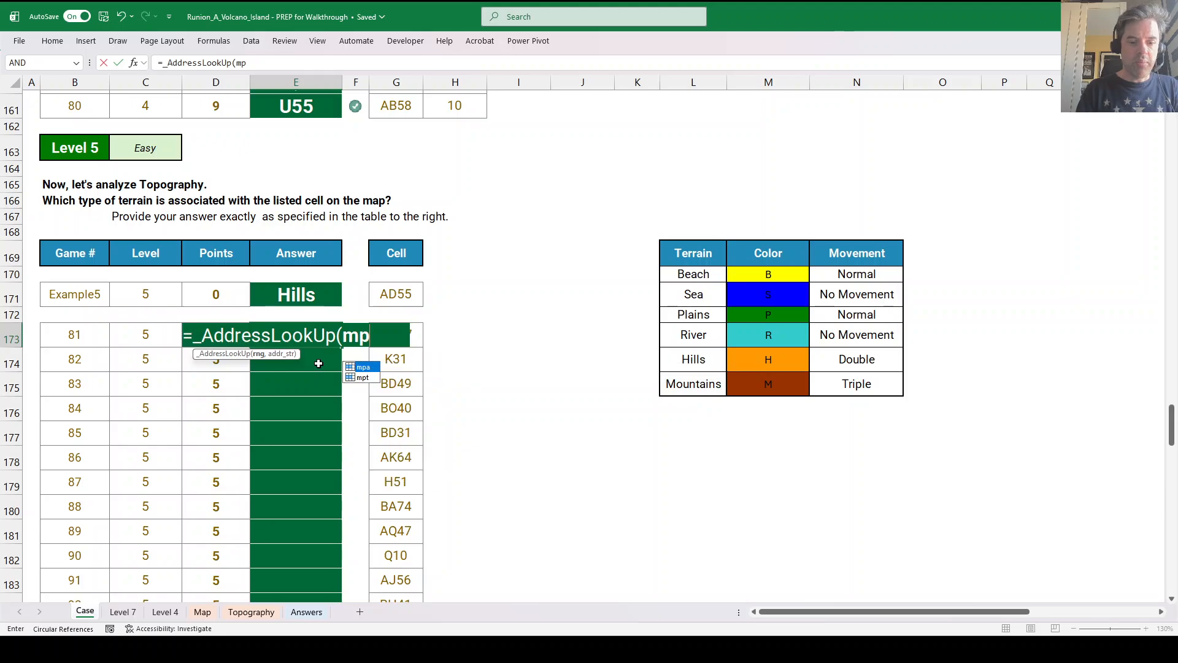
pyautogui.press('Right')
pyautogui.press('Right')
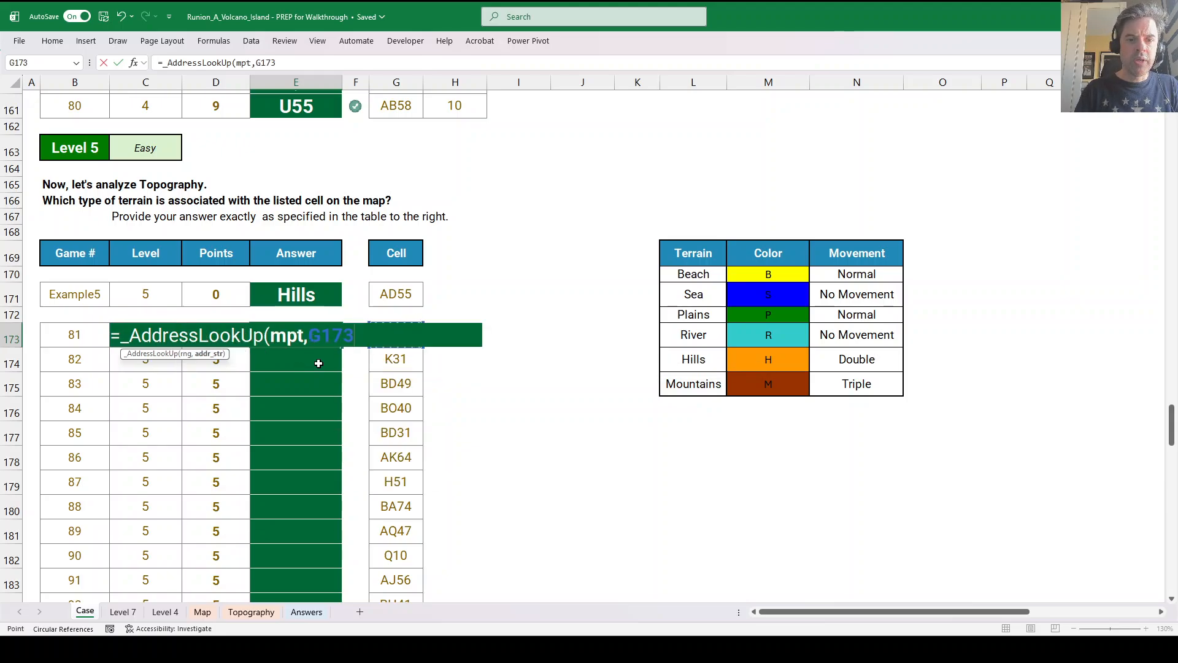
pyautogui.scroll(-4, 318, 363)
pyautogui.write(')')
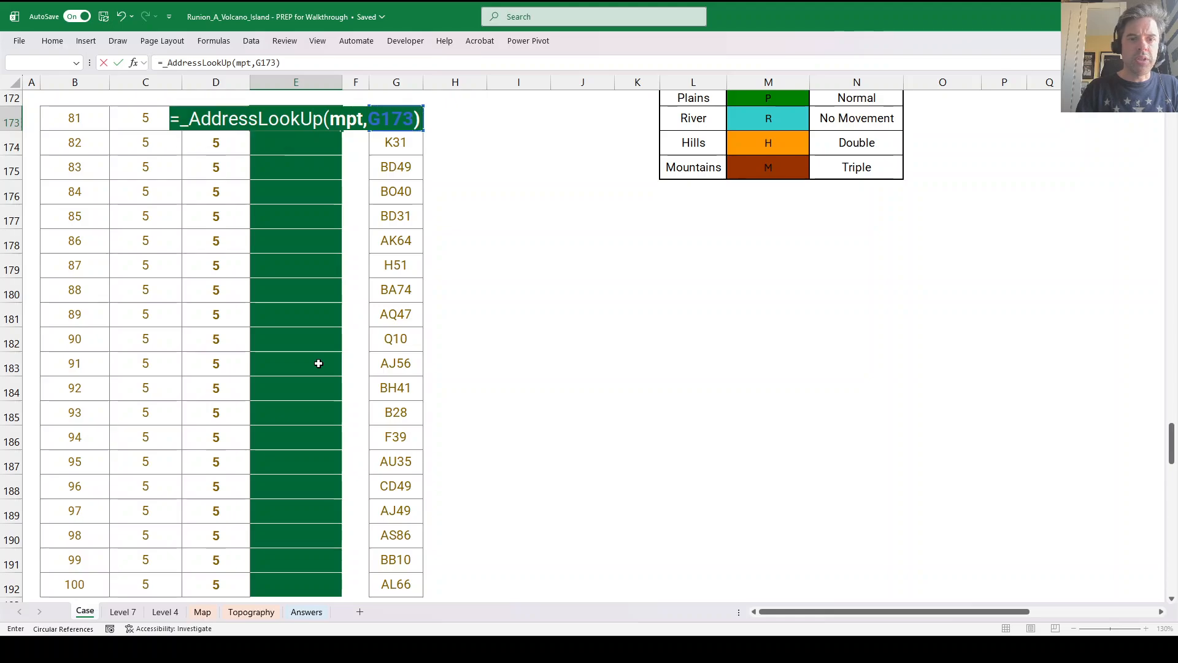
pyautogui.press('Return')
# Extend the lookup address in the E173 formula to G173:G192 so it covers games 81 to 100.
pyautogui.scroll(3, 347, 241)
pyautogui.click(298, 309)
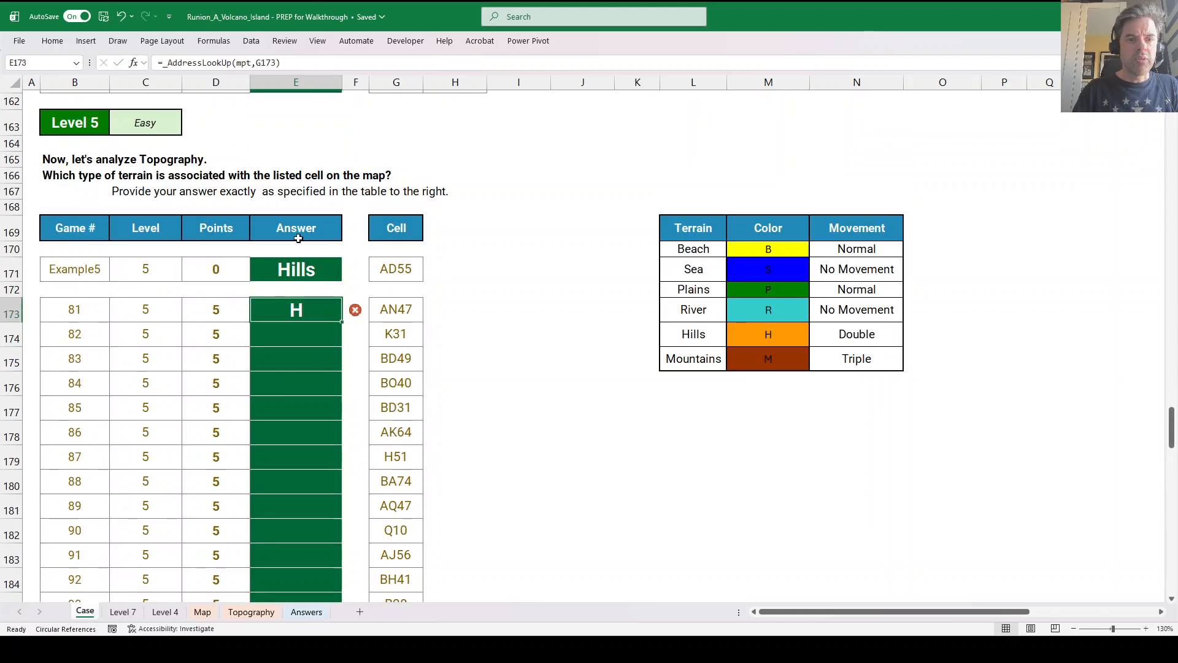
pyautogui.click(280, 62)
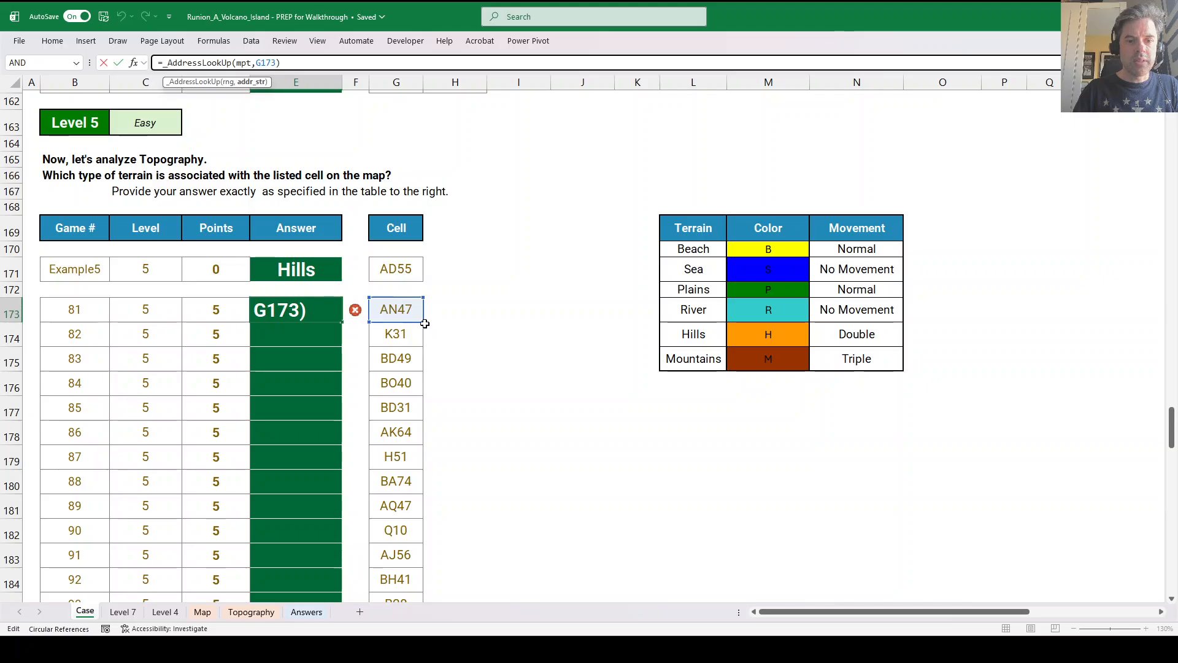
pyautogui.moveTo(421, 321); pyautogui.dragTo(415, 492)
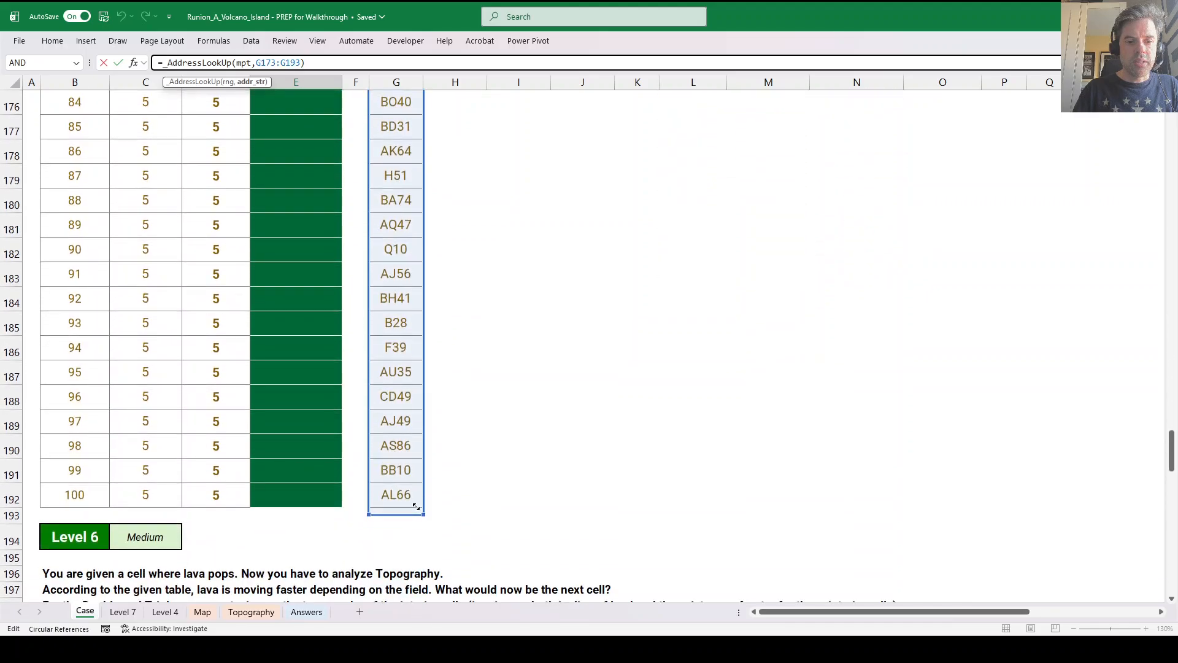
pyautogui.press('Return')
pyautogui.scroll(4, 289, 265)
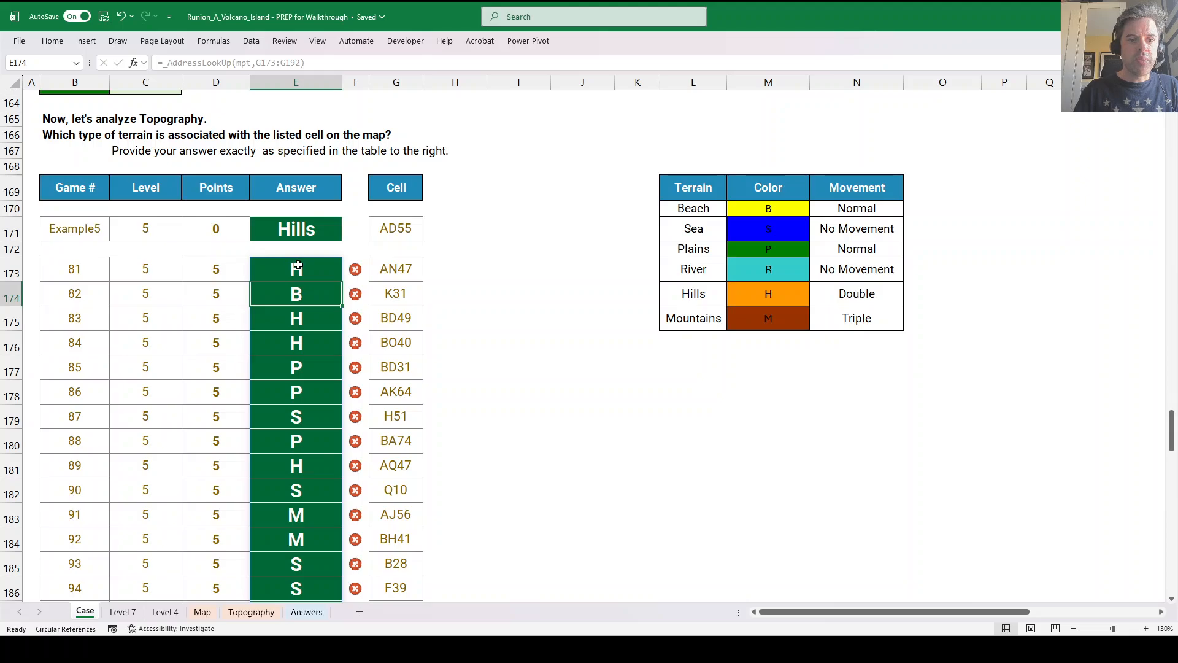
# Wrap the E173 formula in XLOOKUP to give =XLOOKUP(_AddressLookUp(mpt,G173:G192),Color,Terrain).
pyautogui.click(297, 268)
pyautogui.click(163, 63)
pyautogui.write('xlookup(')
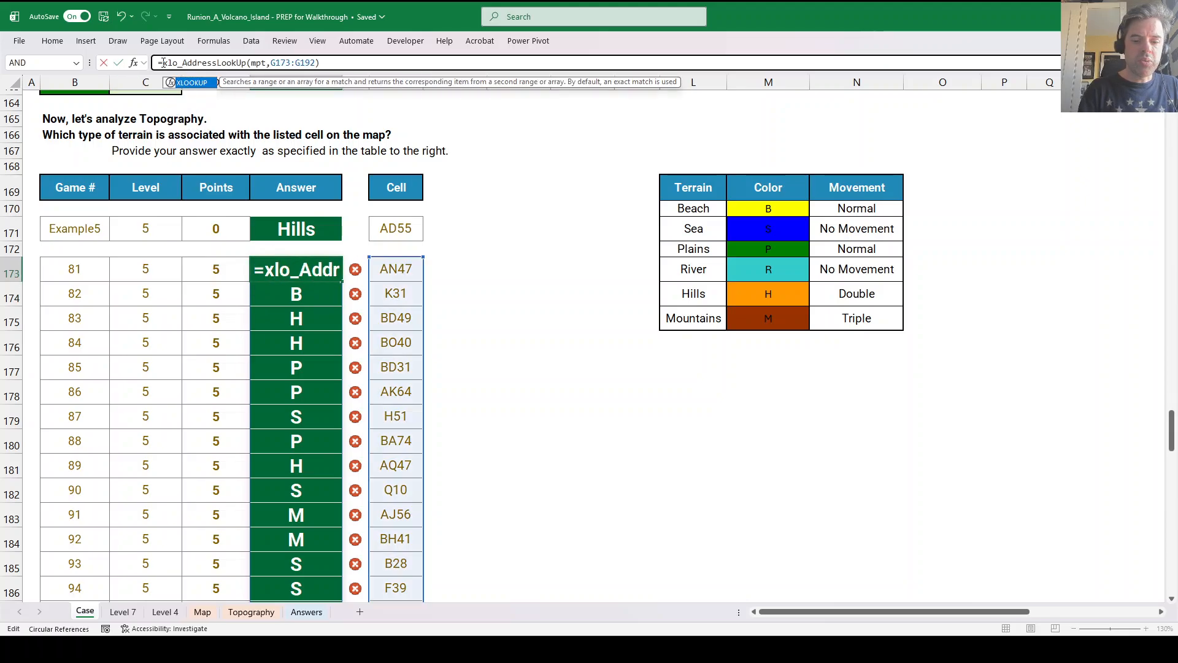
pyautogui.press('End')
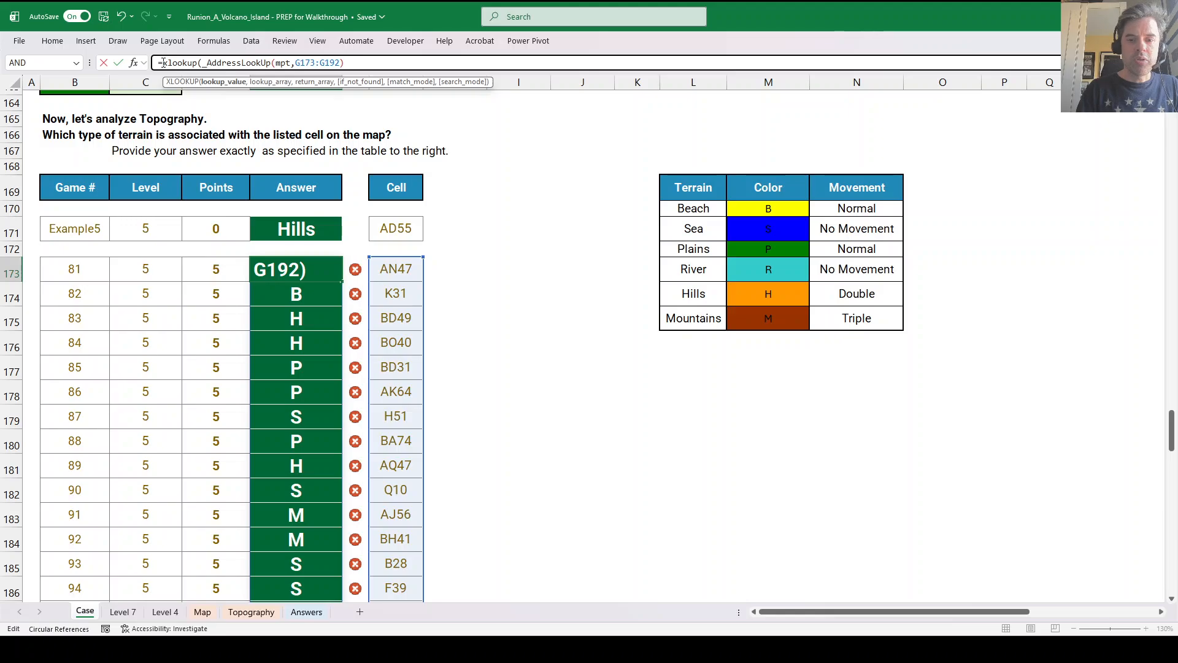
pyautogui.write(',Color,')
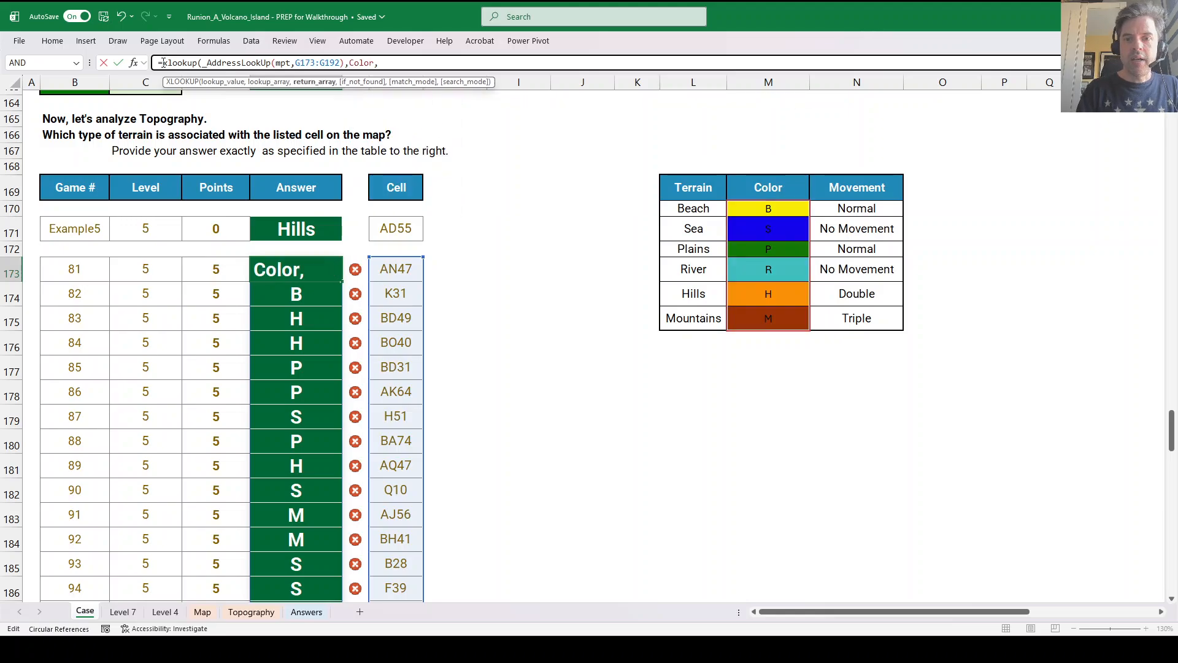
pyautogui.write('Terrain)')
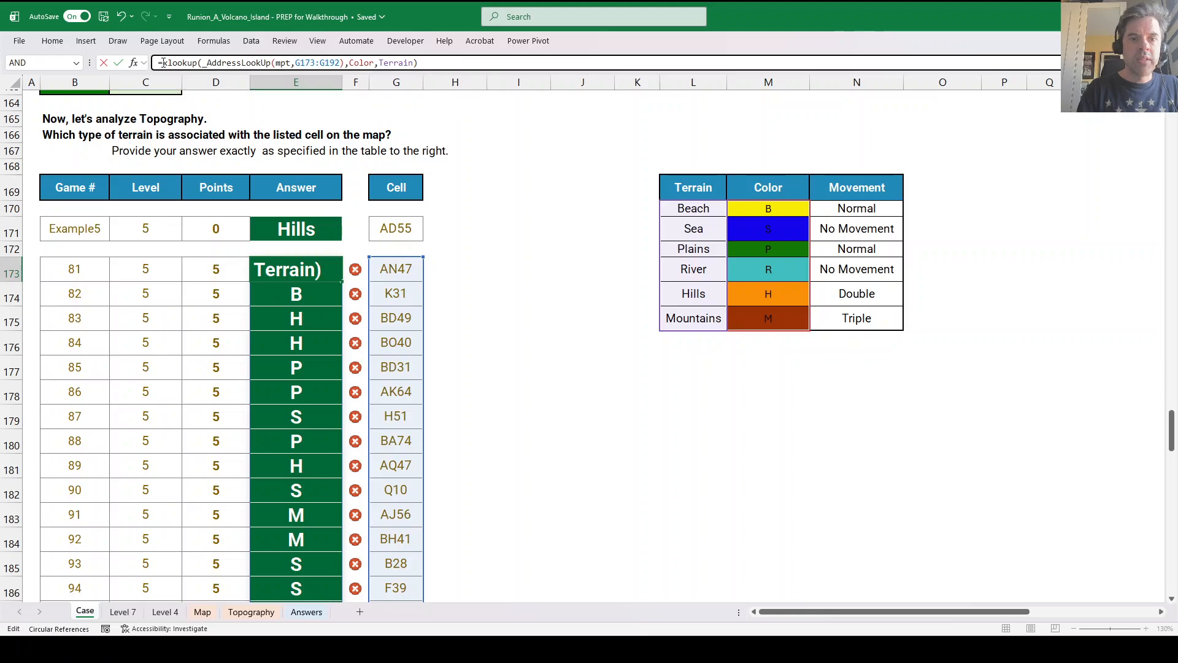
pyautogui.press('Return')
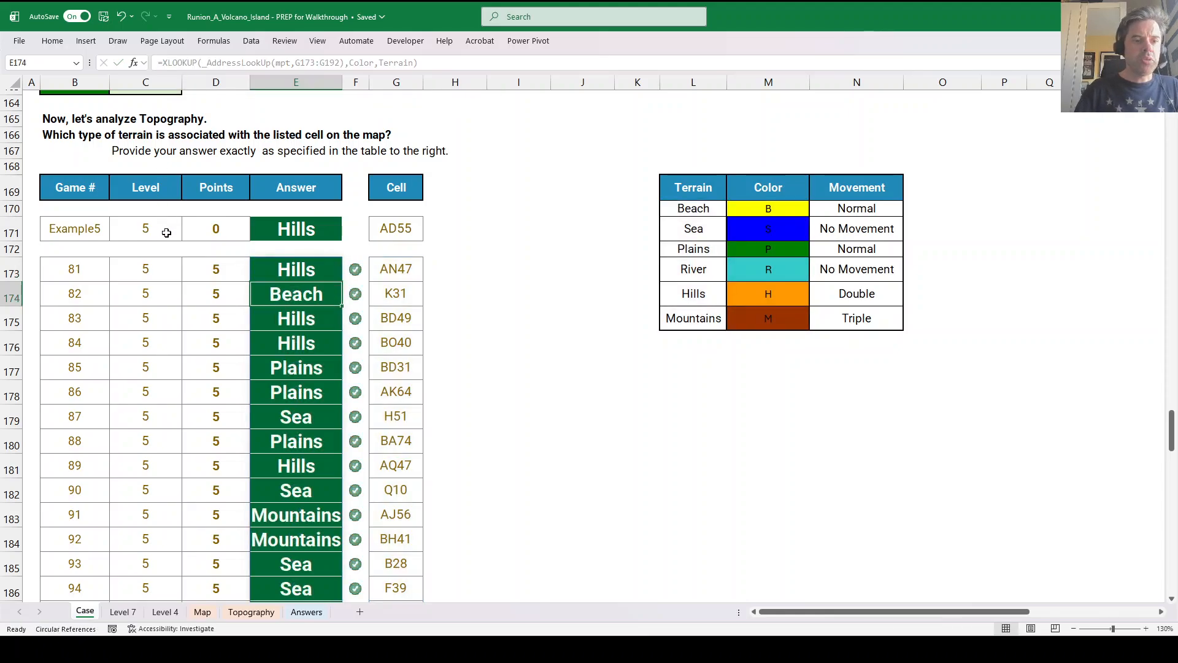
# Read the Level 6 question and enter numeric speeds 1, 0, 1, 0, 2, 3 in O170:O175 beside the Level 5 movement table.
pyautogui.scroll(-10, 166, 233)
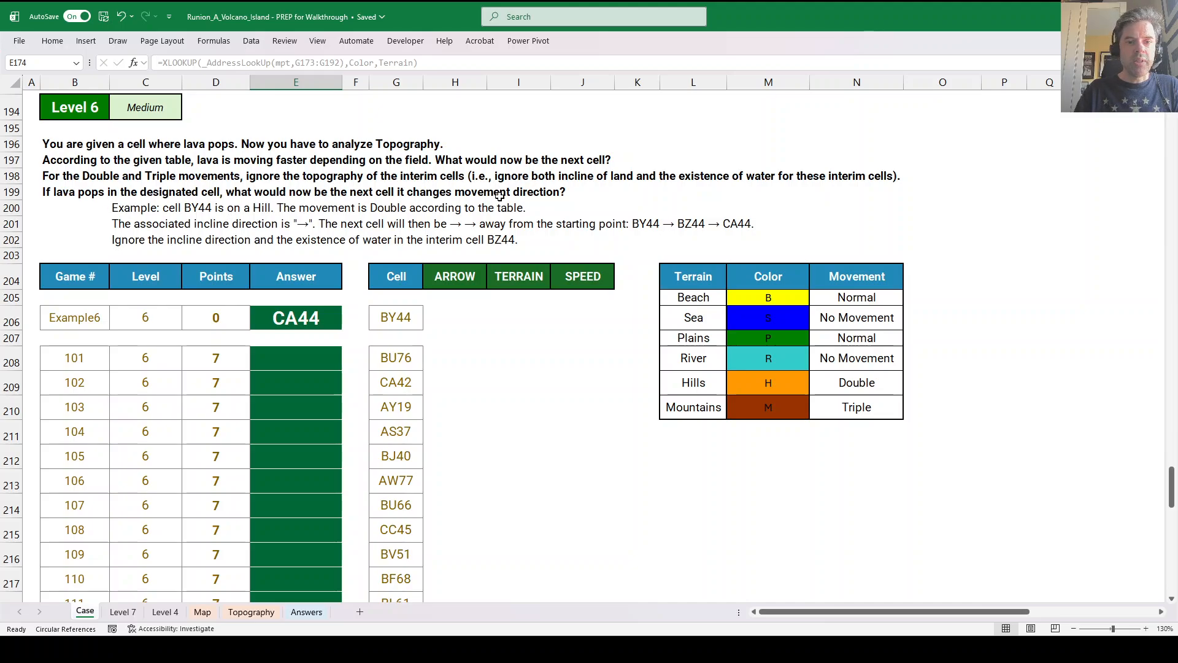
pyautogui.scroll(8, 802, 318)
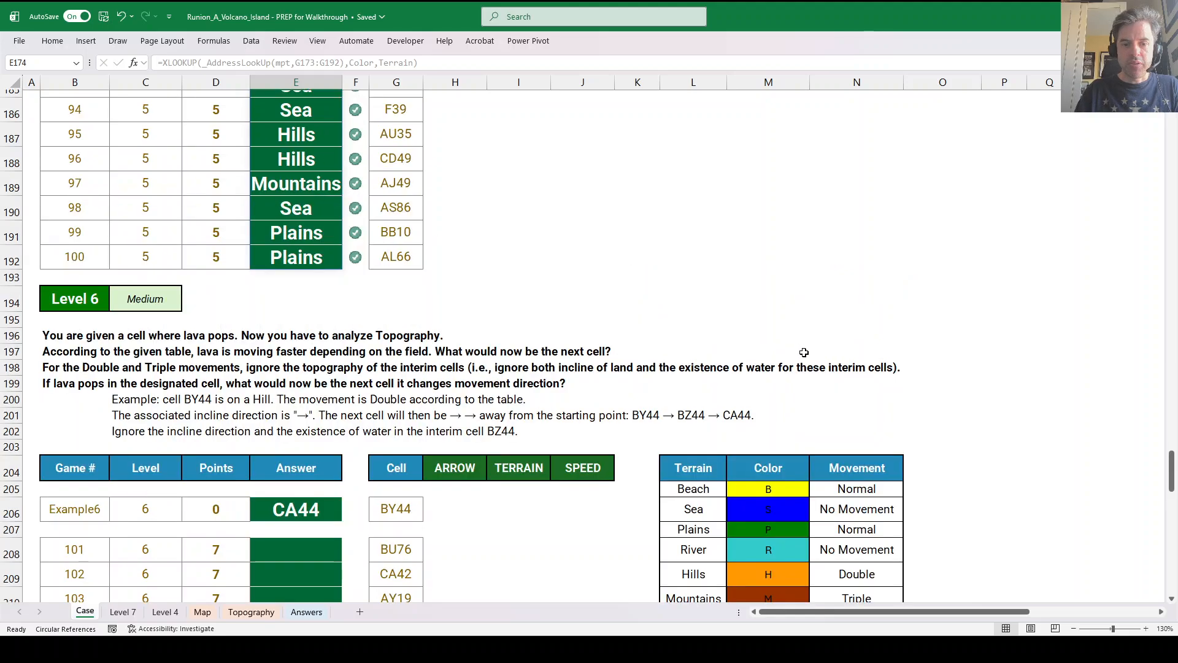
pyautogui.scroll(3, 806, 358)
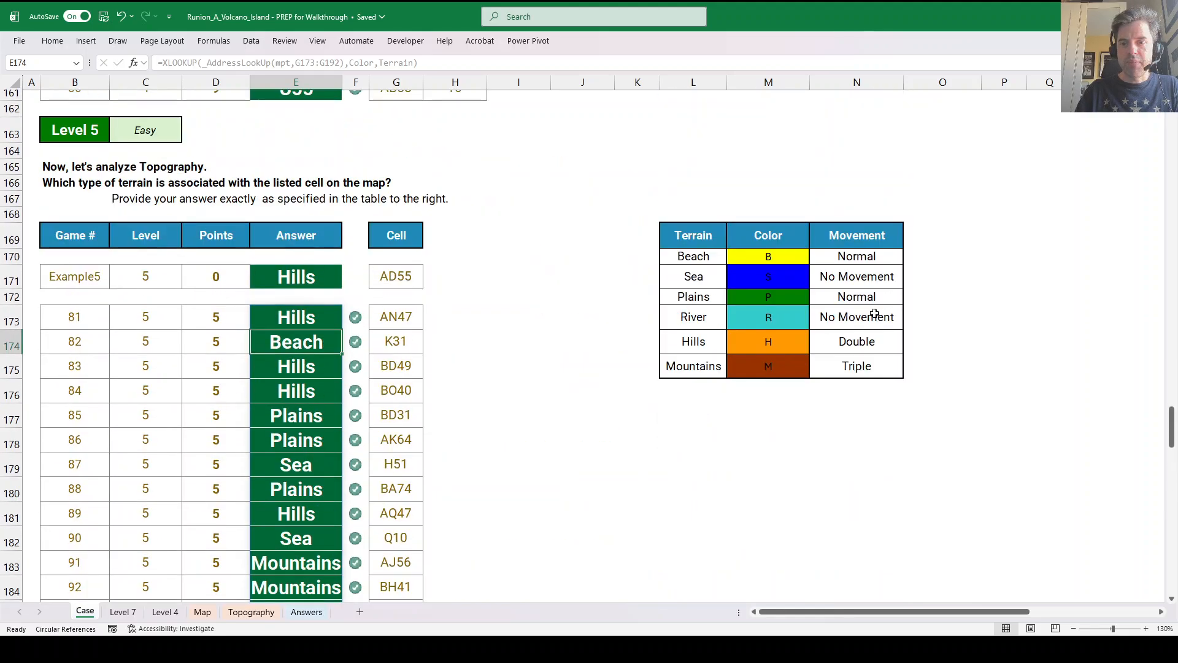
pyautogui.click(923, 259)
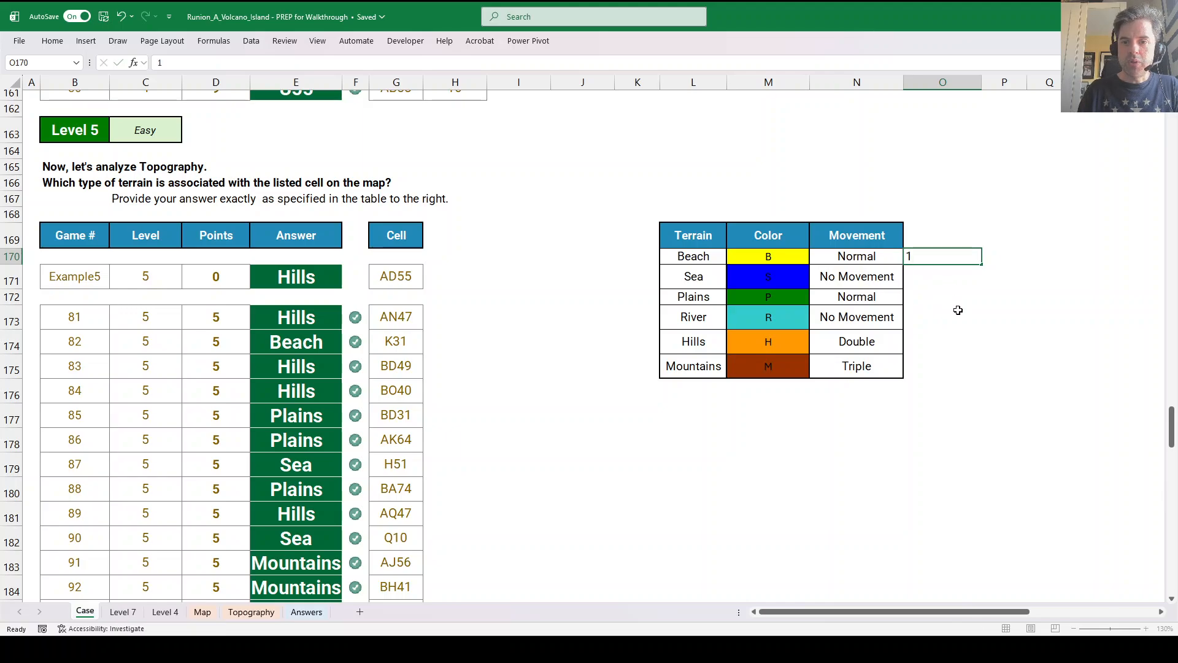
pyautogui.write('1')
pyautogui.press('Return')
pyautogui.write('0')
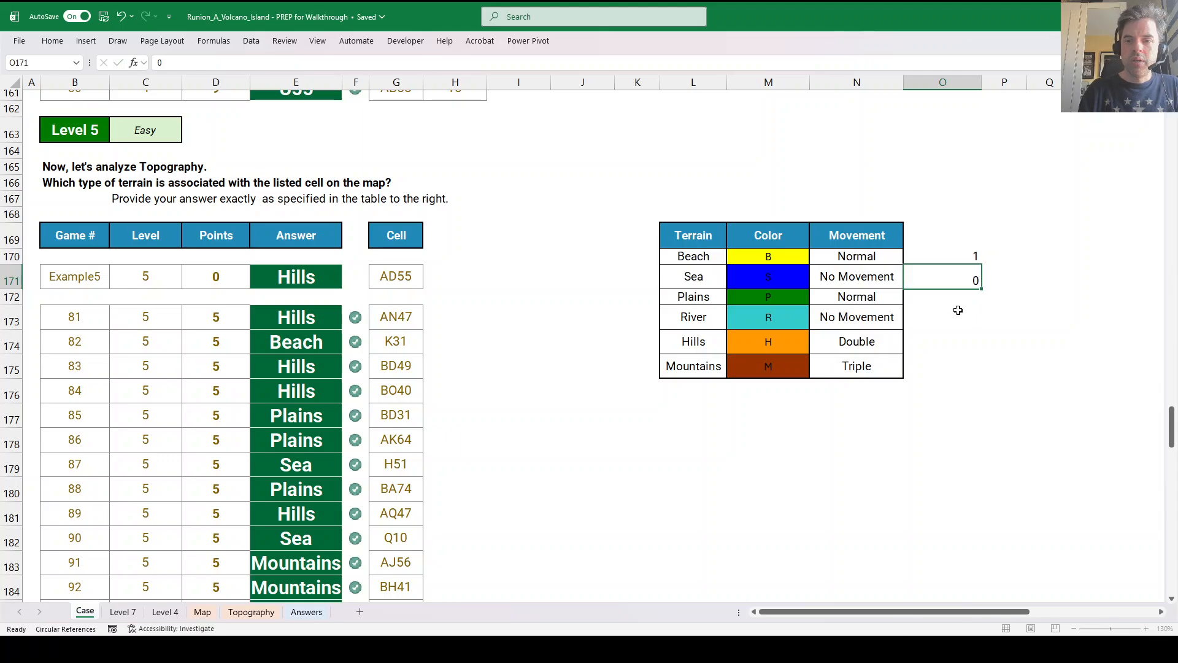
pyautogui.press('Return')
pyautogui.write('1')
pyautogui.press('Return')
pyautogui.write('0')
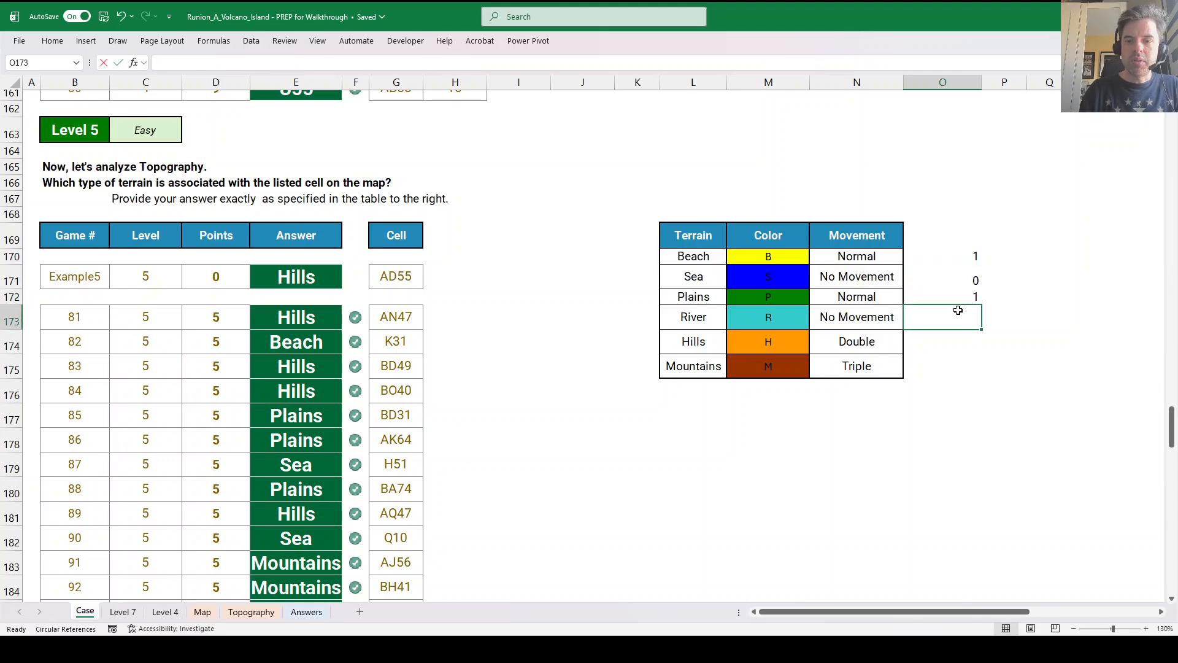
pyautogui.press('Return')
pyautogui.write('2')
pyautogui.press('Return')
pyautogui.write('3')
pyautogui.press('Return')
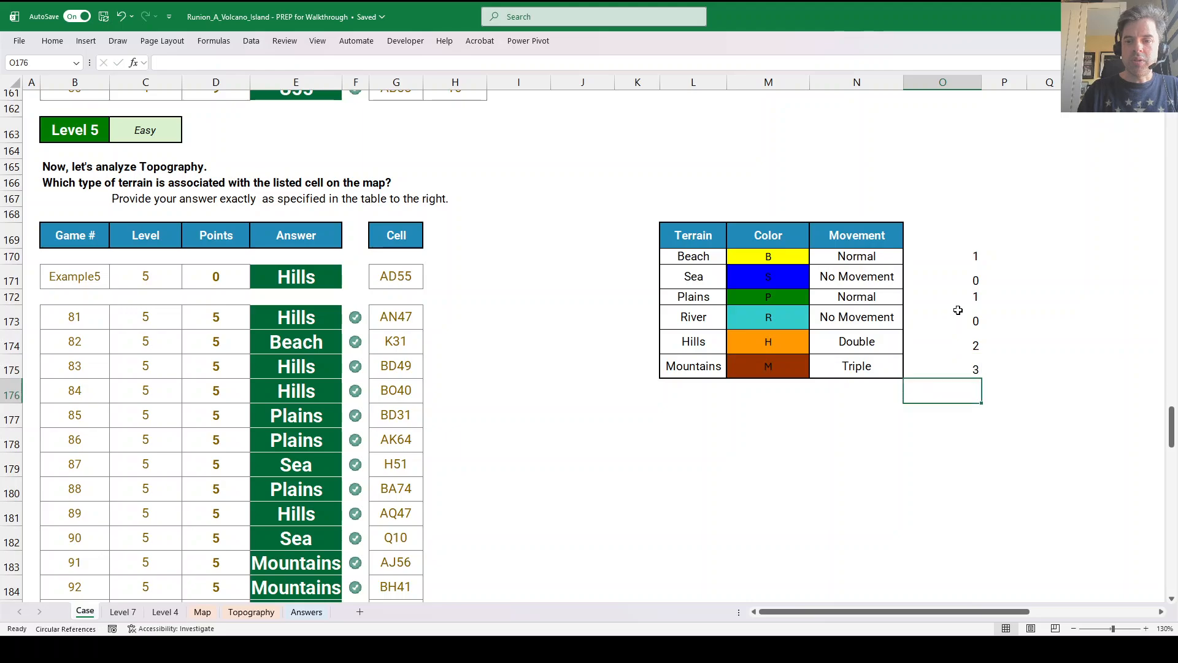
# Add the header Speed in O169 and create a named range from it for the values below.
pyautogui.click(960, 234)
pyautogui.write('Speed')
pyautogui.press('Return')
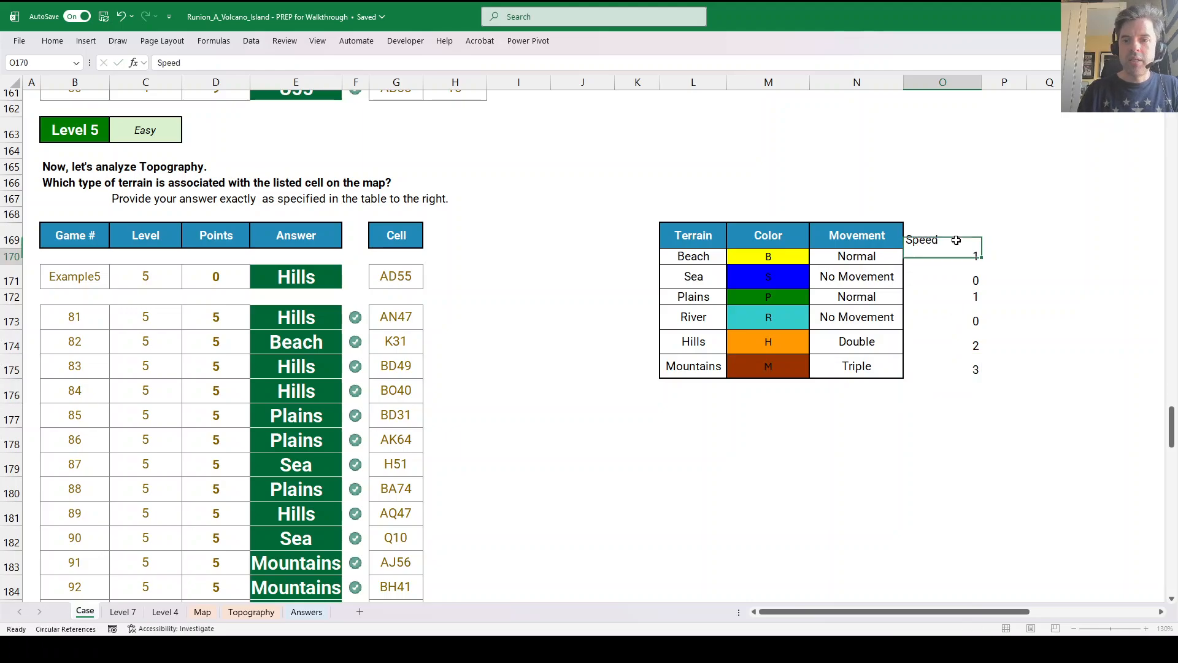
pyautogui.moveTo(956, 240); pyautogui.dragTo(957, 253)
pyautogui.hotkey('ctrl', 'shift', 'Down')
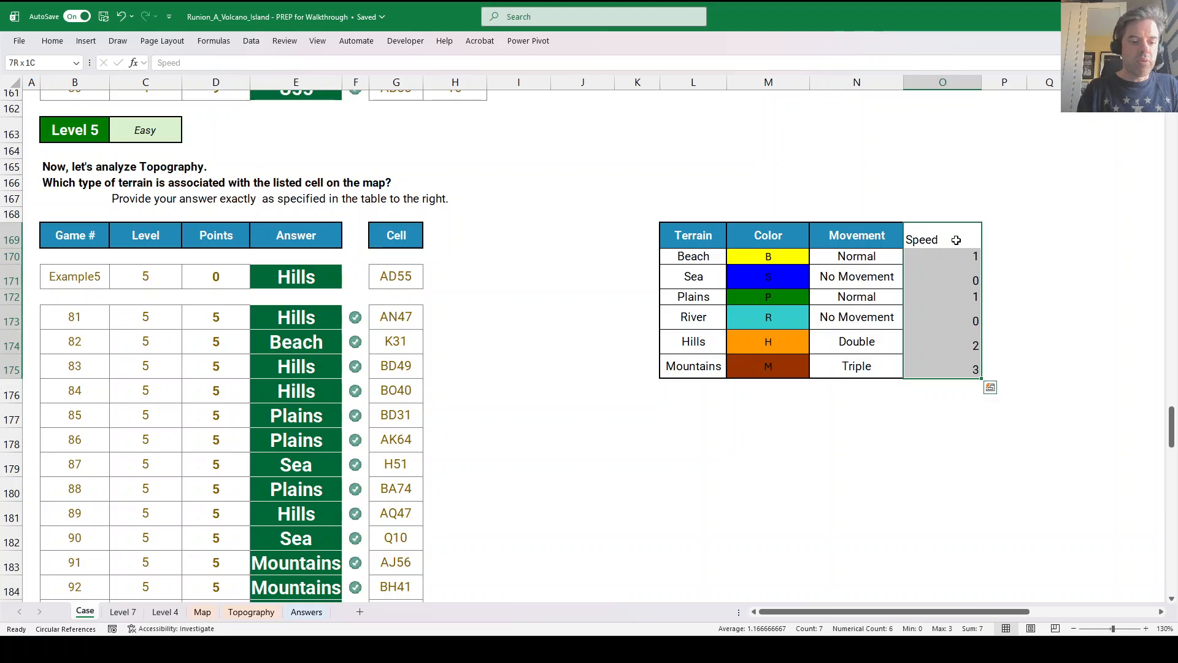
pyautogui.hotkey('ctrl', 'shift', 'F3')
pyautogui.press('Return')
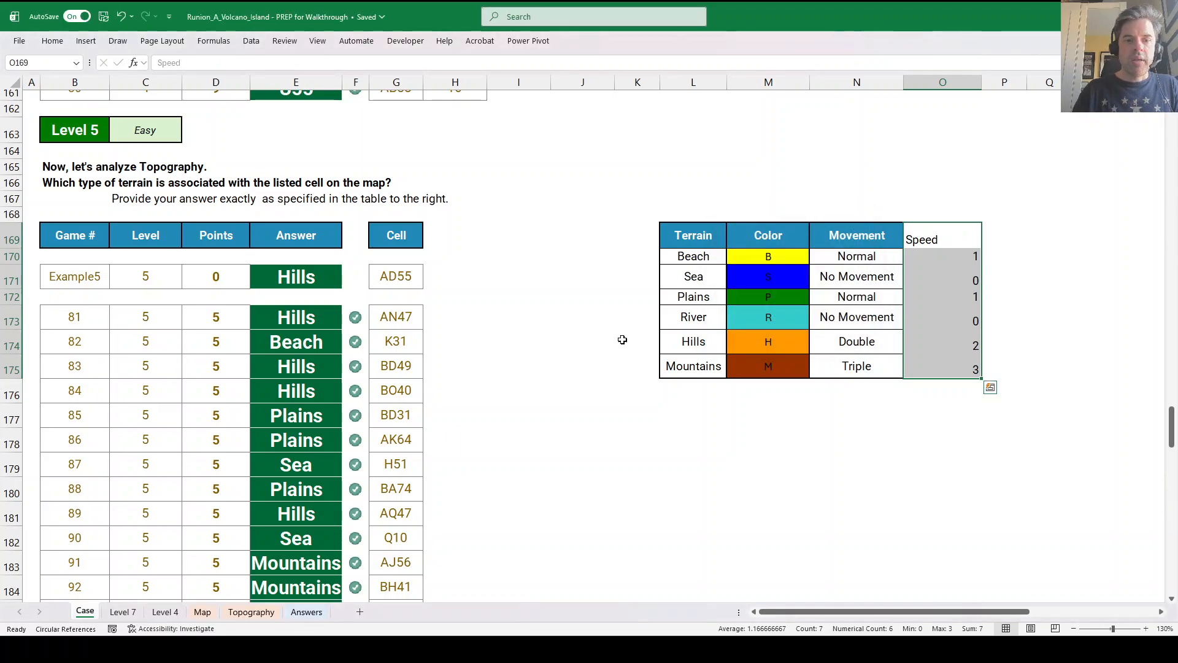
# Enter =_AddressLookUp(mpa,G206) in H206 to look up the arrow for the Level 6 example cell.
pyautogui.scroll(-7, 576, 365)
pyautogui.scroll(-8, 577, 364)
pyautogui.scroll(3, 523, 362)
pyautogui.click(438, 276)
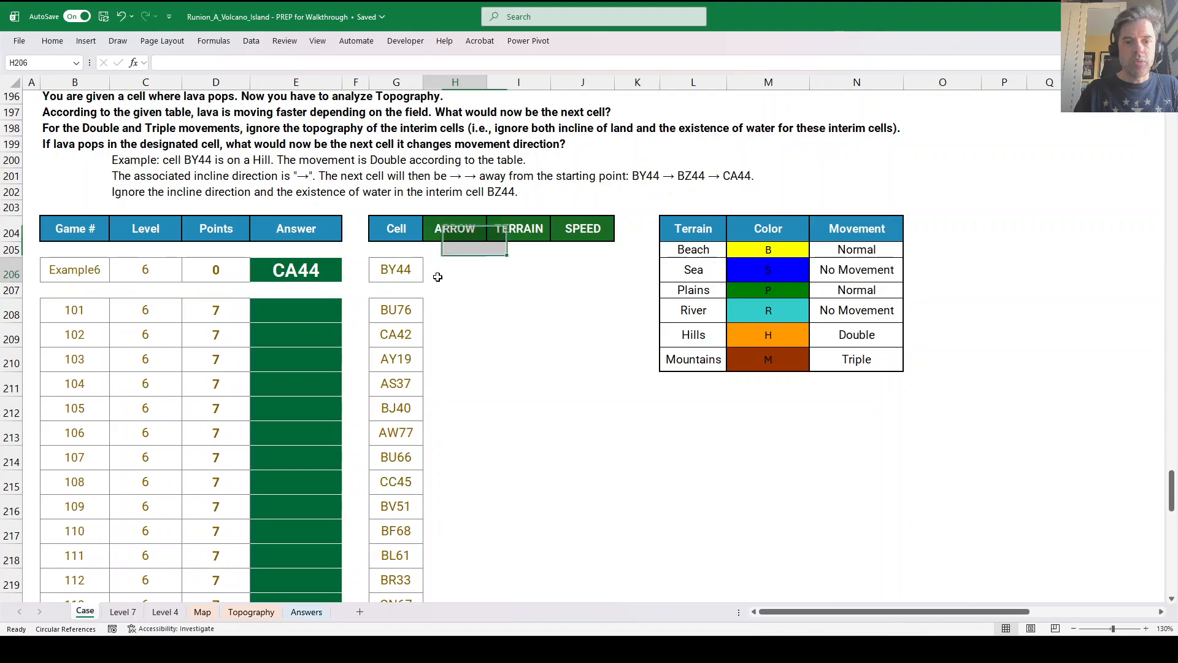
pyautogui.write('=')
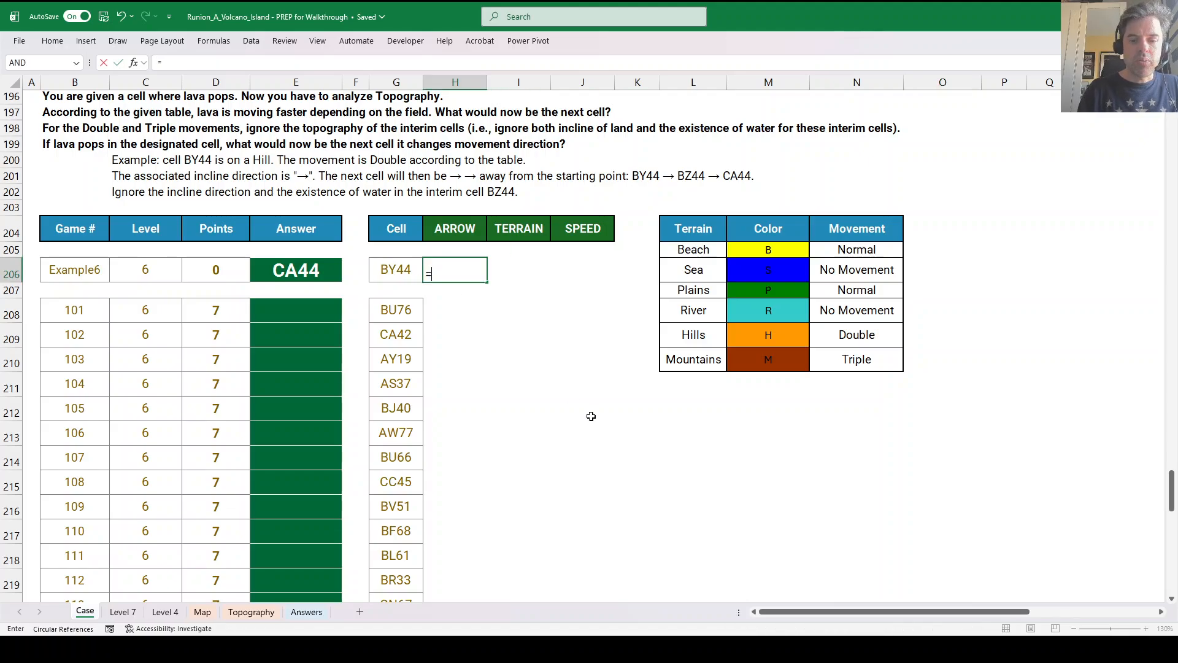
pyautogui.write('_')
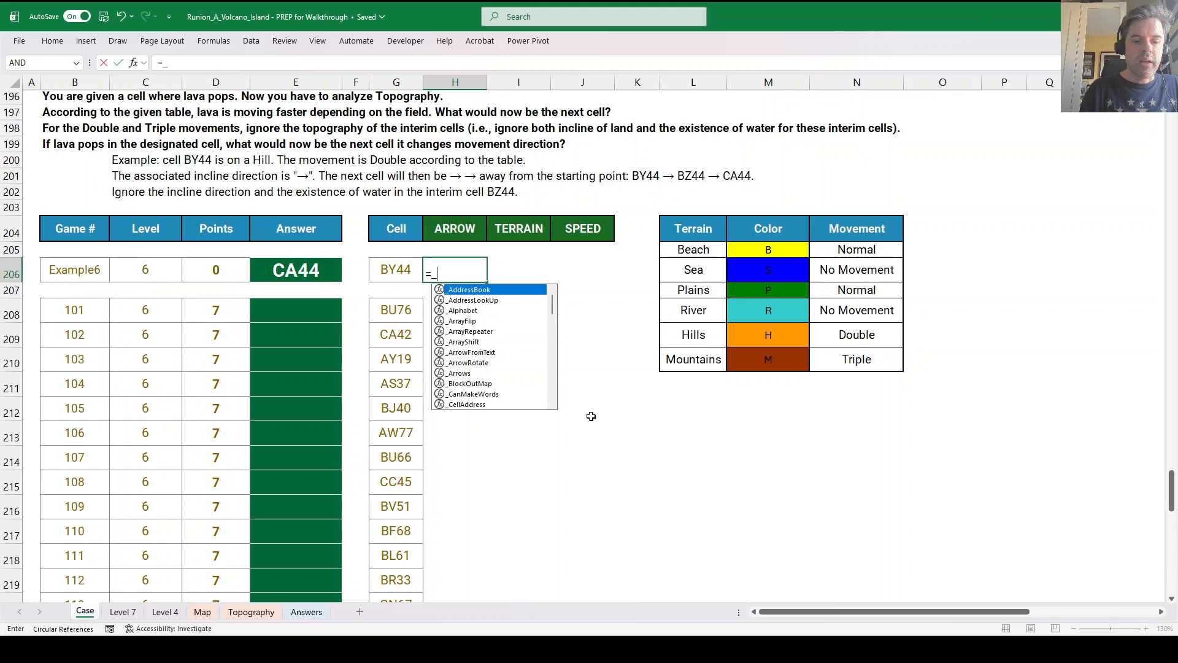
pyautogui.write('ADd')
pyautogui.press('Tab')
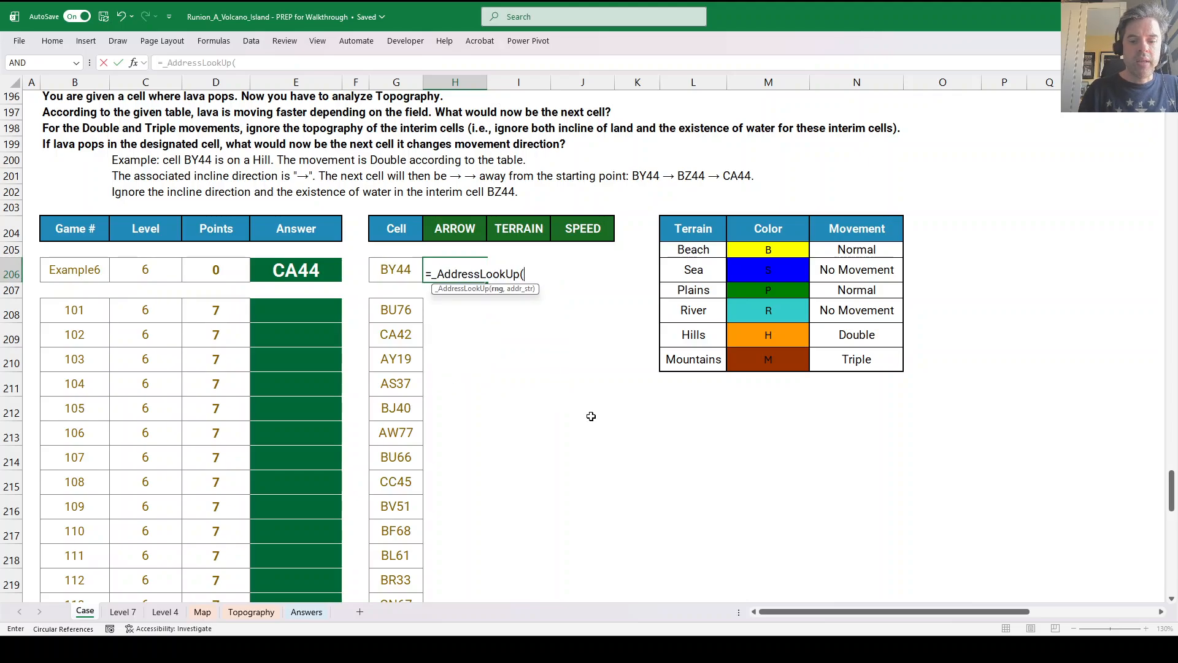
pyautogui.write('mpa,G206)')
pyautogui.press('Return')
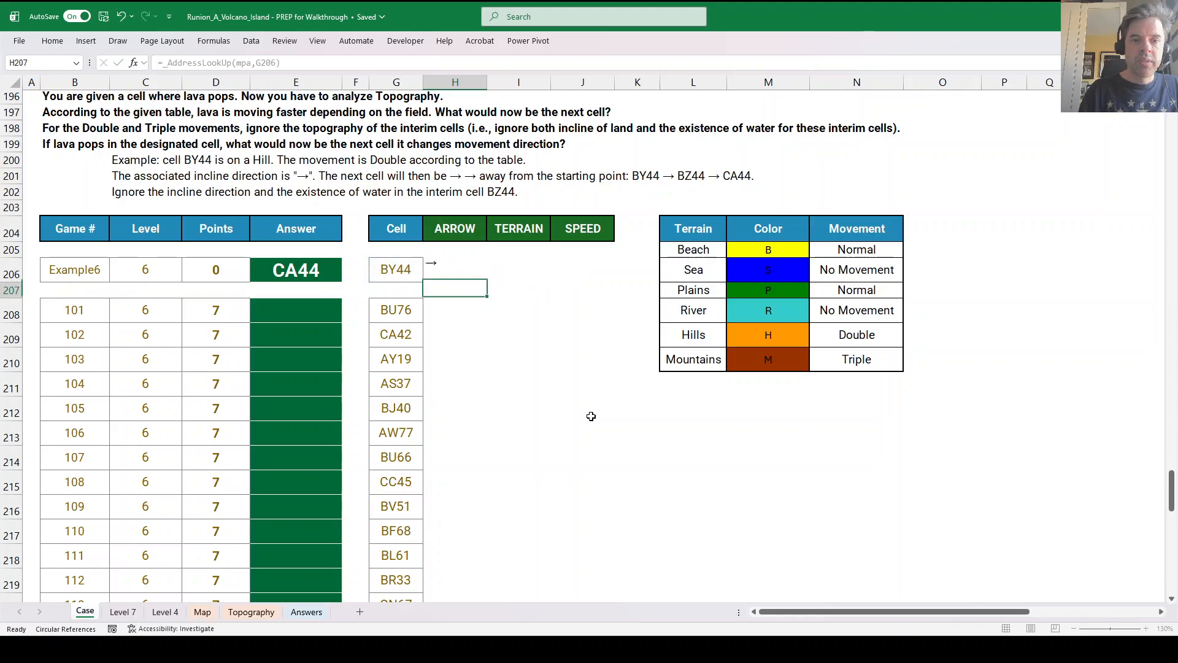
# Enter =_AddressLookUp(mpt,G206) in I206 to look up the terrain code for the Level 6 example cell.
pyautogui.press('Up')
pyautogui.press('Right')
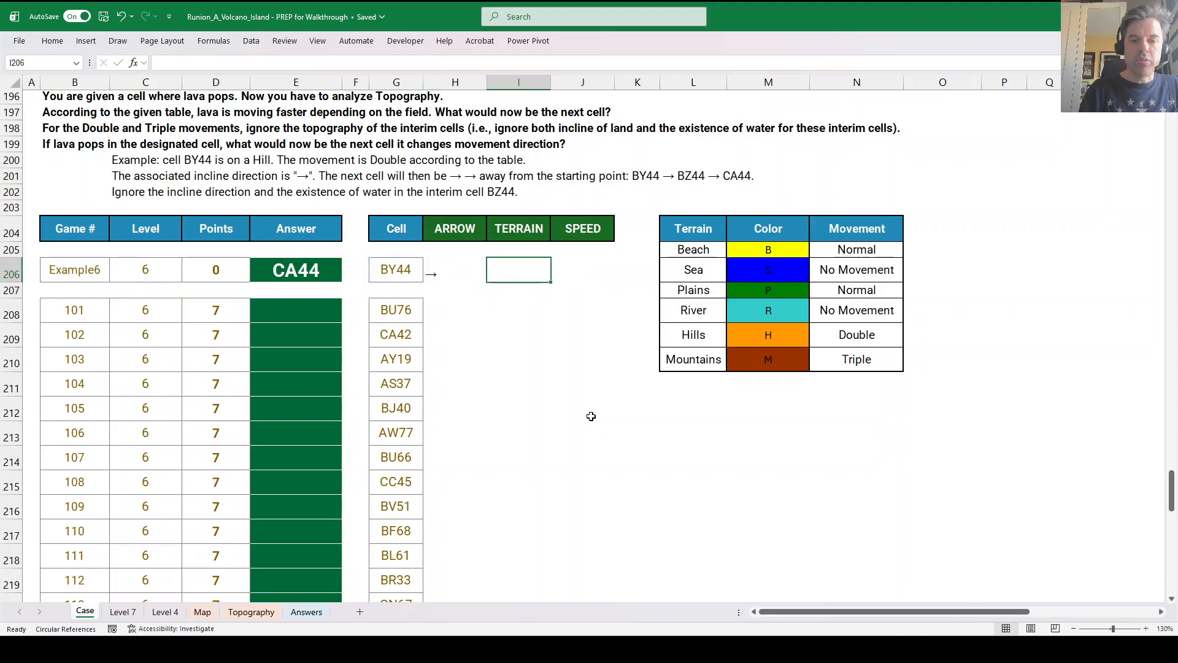
pyautogui.write('=')
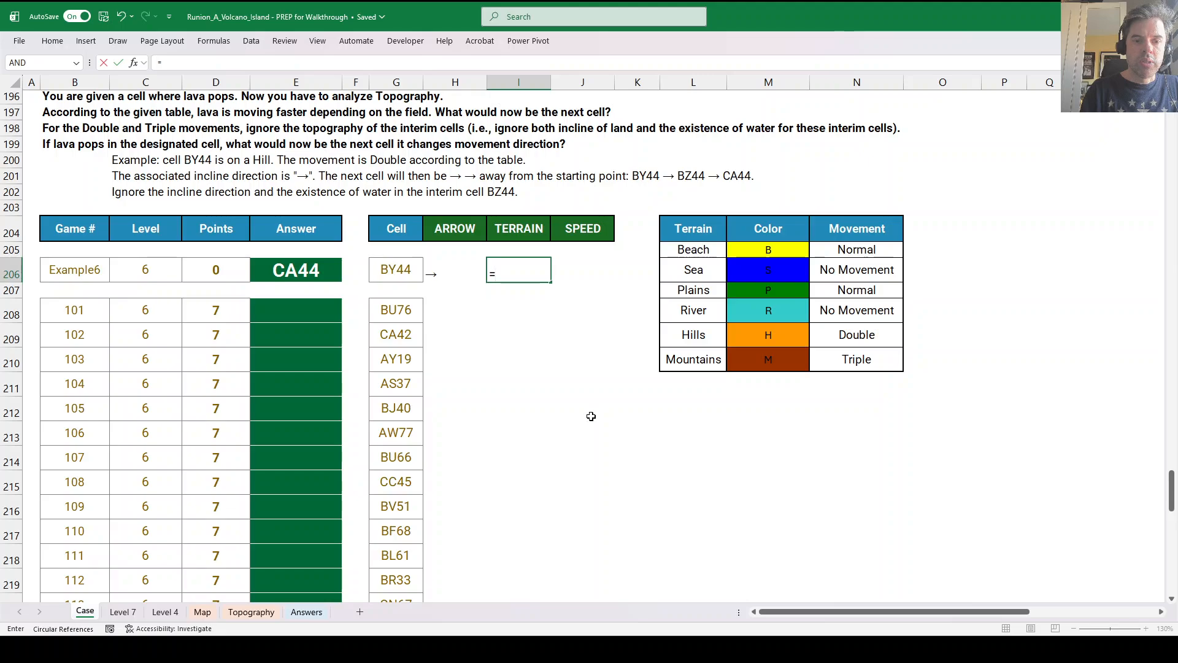
pyautogui.write('_add')
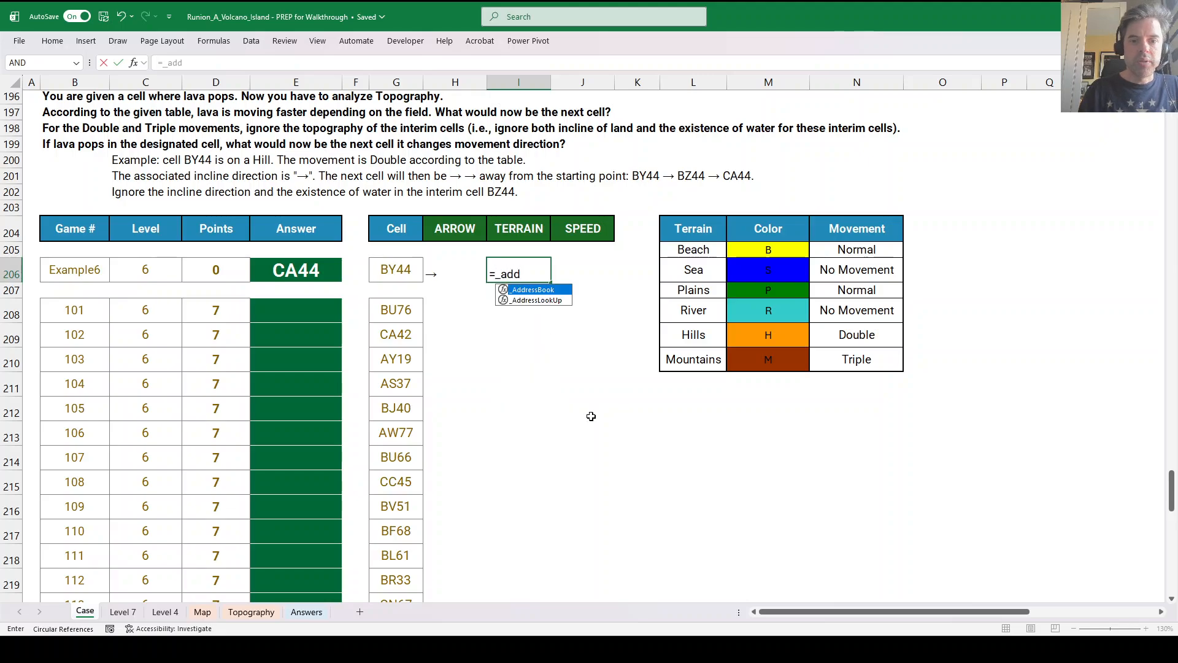
pyautogui.press('Down')
pyautogui.press('Tab')
pyautogui.write('H')
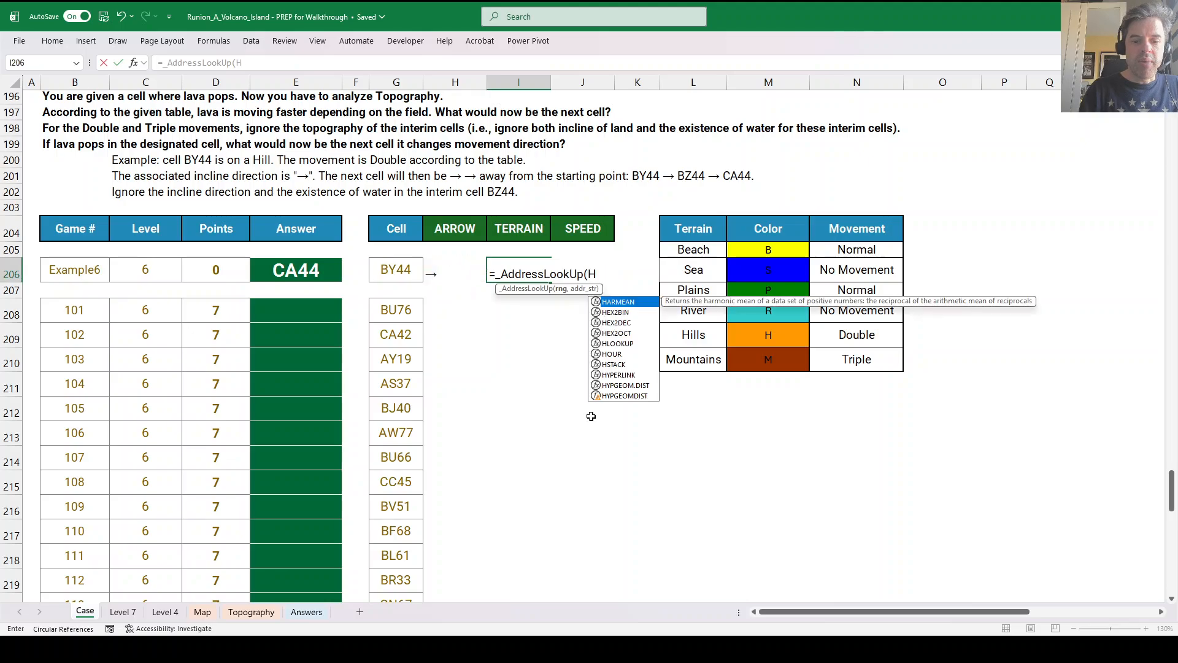
pyautogui.write('mp,')
pyautogui.press('BackSpace')
pyautogui.press('BackSpace')
pyautogui.press('BackSpace')
pyautogui.press('BackSpace')
pyautogui.write('m')
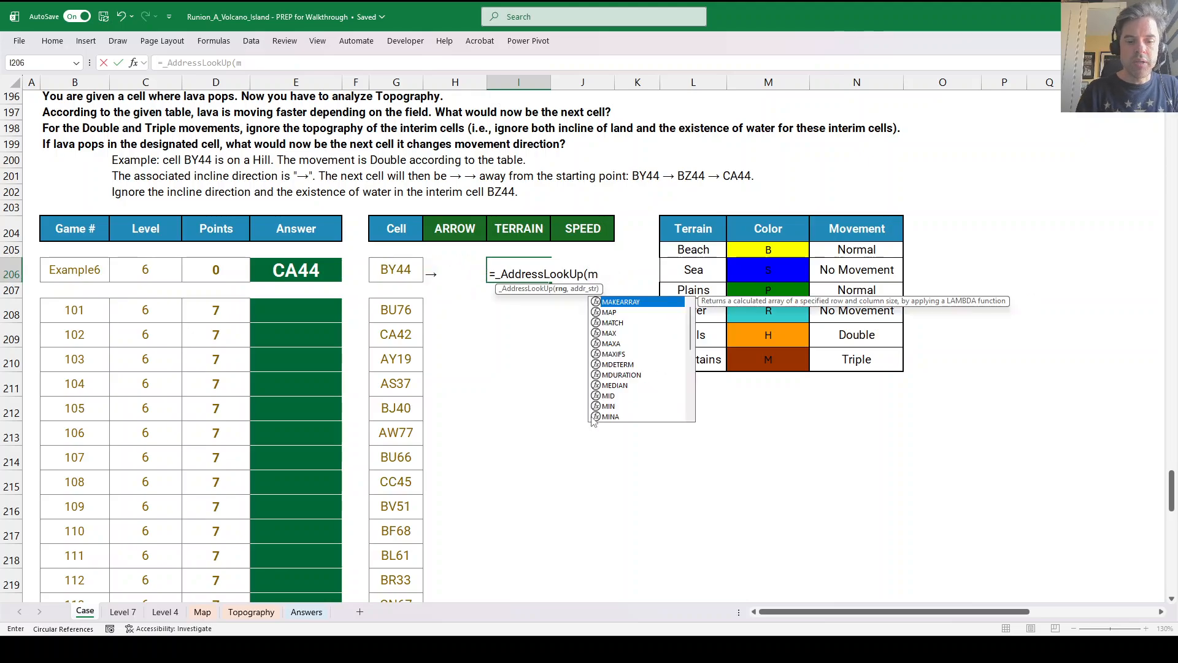
pyautogui.write('pt,')
pyautogui.press('Left')
pyautogui.press('Left')
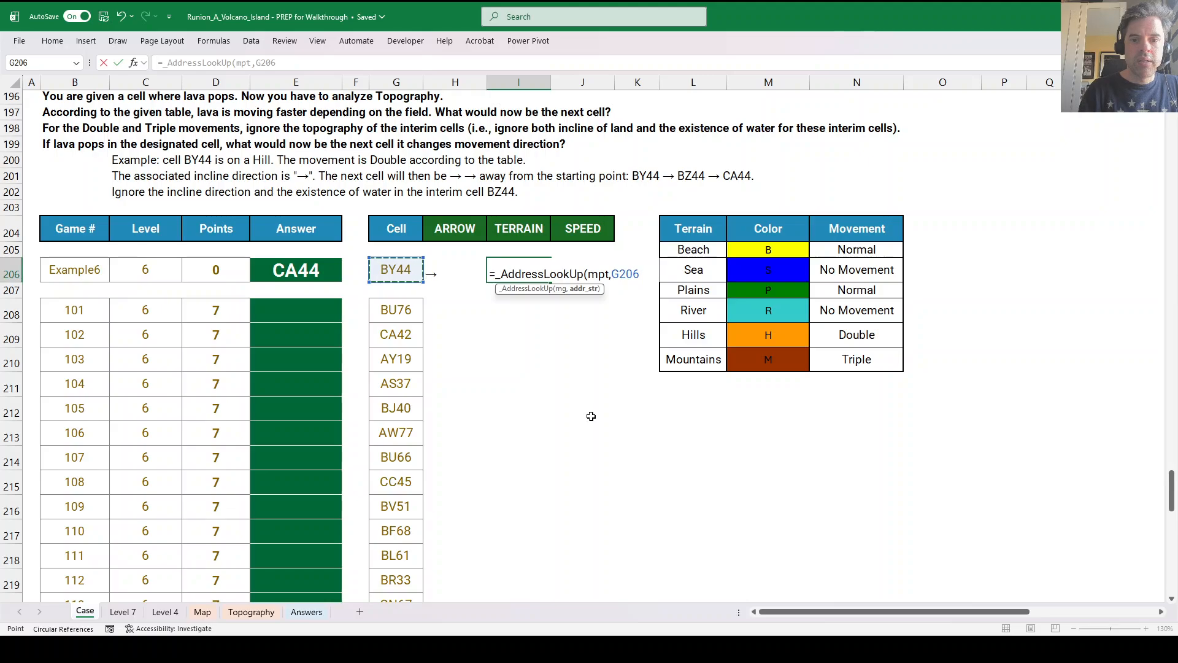
pyautogui.write(')')
pyautogui.hotkey('ctrl', 'Return')
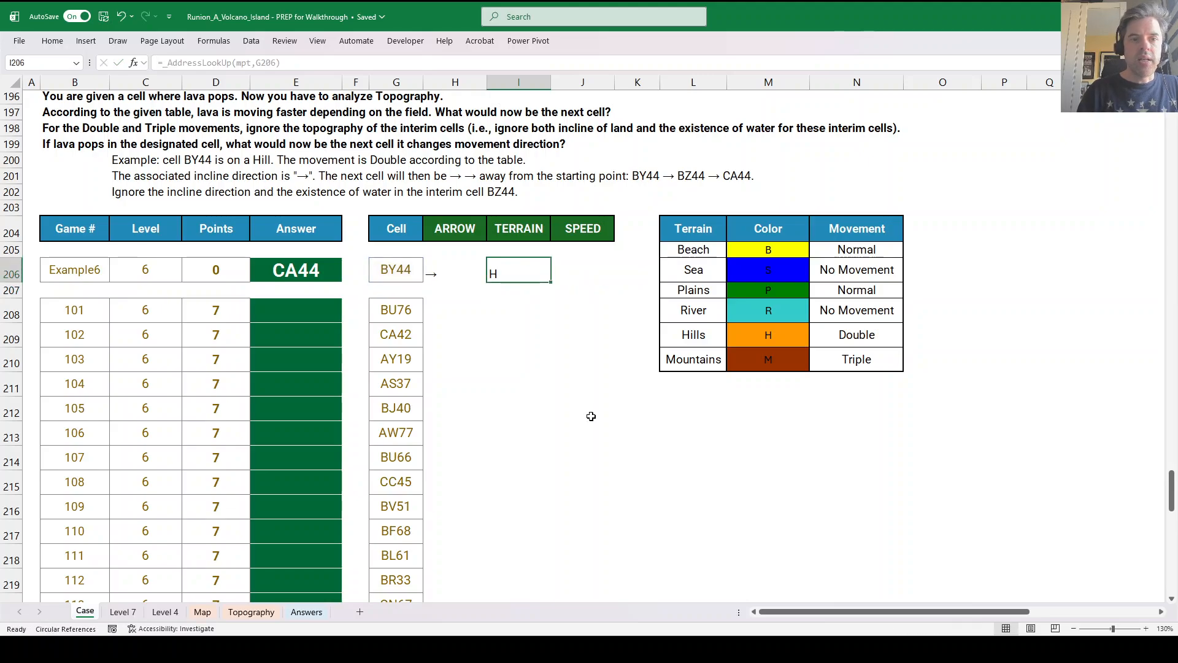
# Wrap the I206 formula in XLOOKUP to give =XLOOKUP(_AddressLookUp(mpt,G206),Color,Speed).
pyautogui.press('F2')
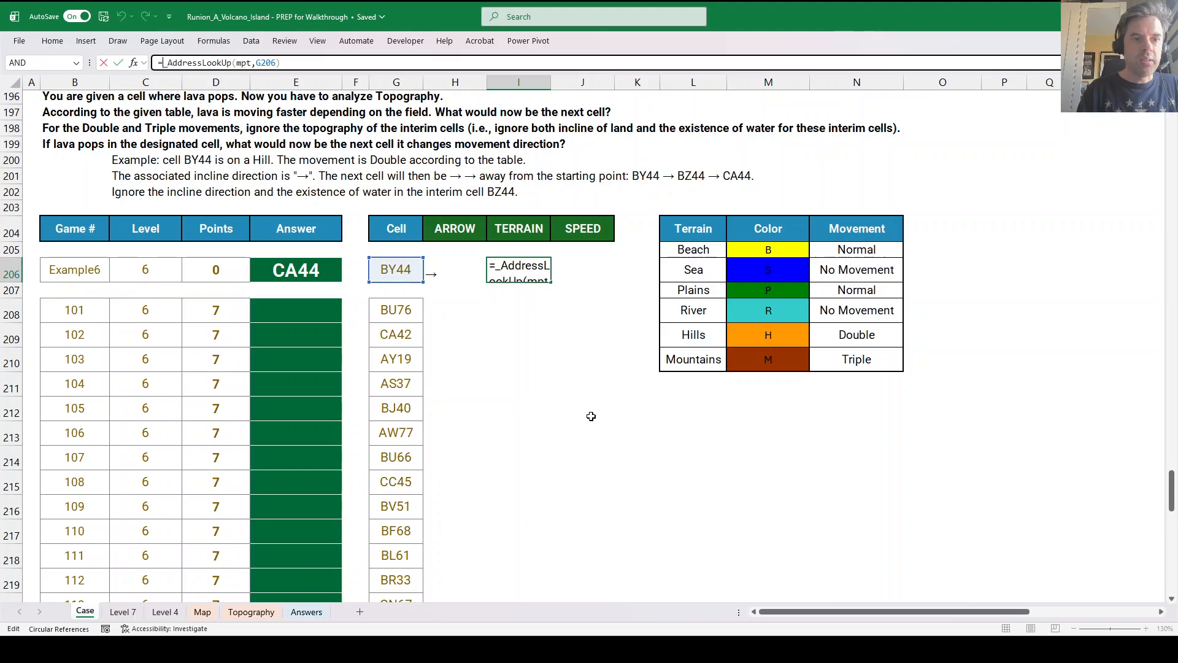
pyautogui.press('Home')
pyautogui.press('Right')
pyautogui.write('xlookup(')
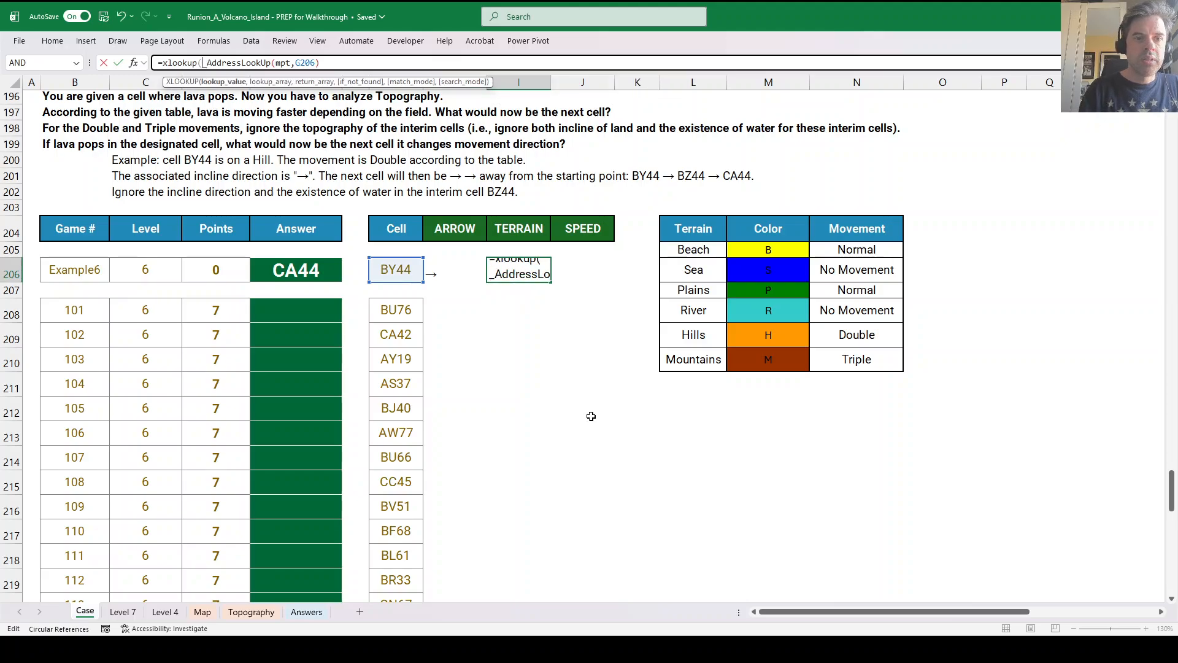
pyautogui.press('End')
pyautogui.write(',')
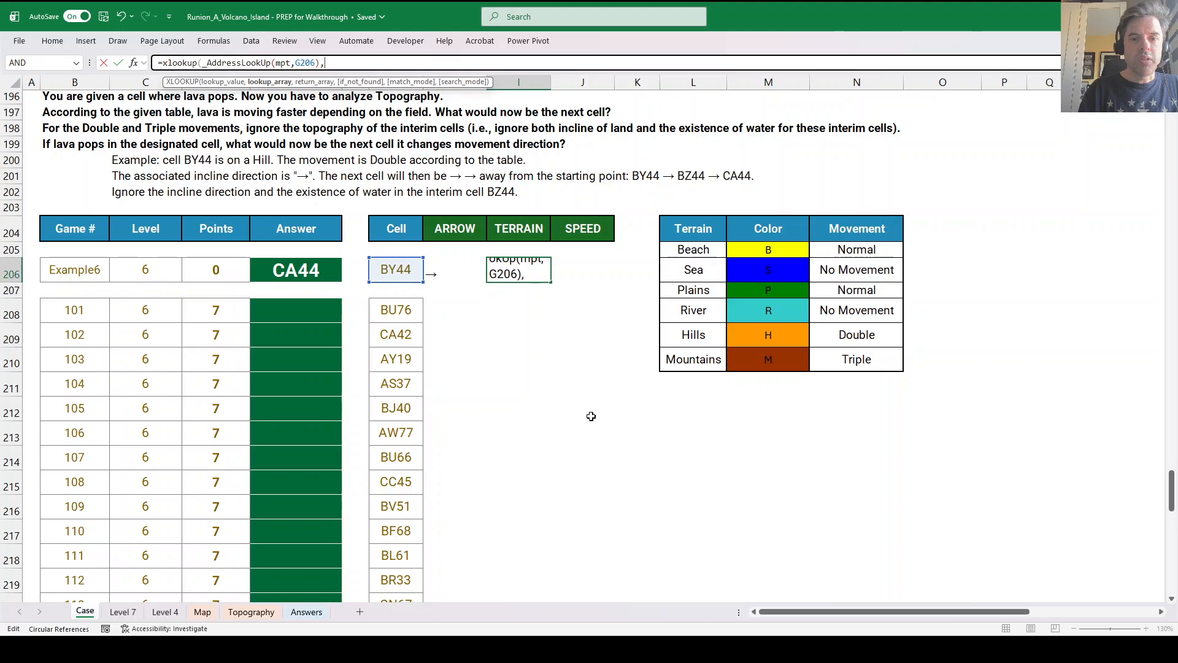
pyautogui.write('Color,')
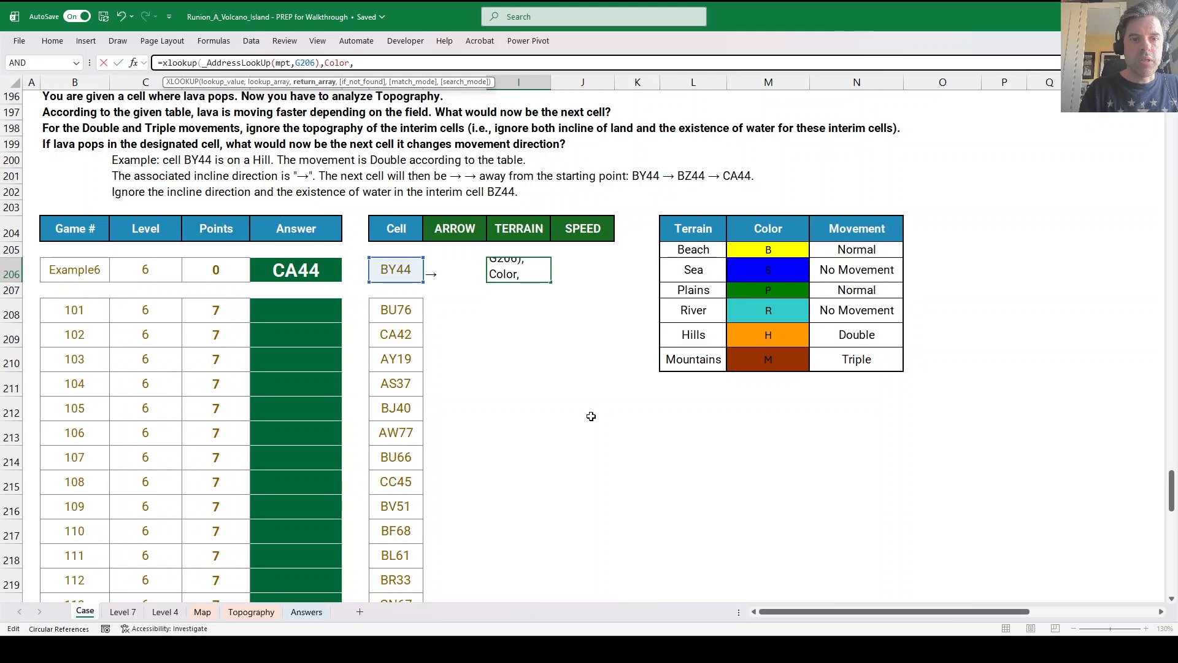
pyautogui.write('Speed)')
pyautogui.press('Return')
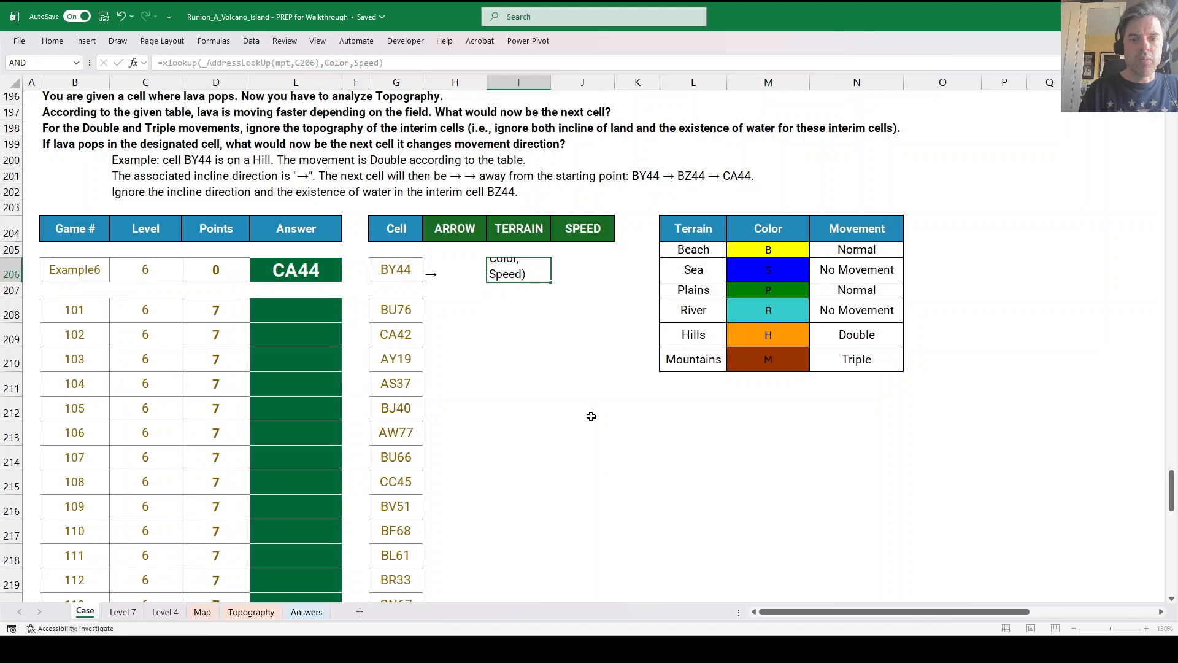
# Enter =_MoveOnMap(G206,H206,I206) in J206 to calculate the destination of the Level 6 example.
pyautogui.press('Up')
pyautogui.press('Left')
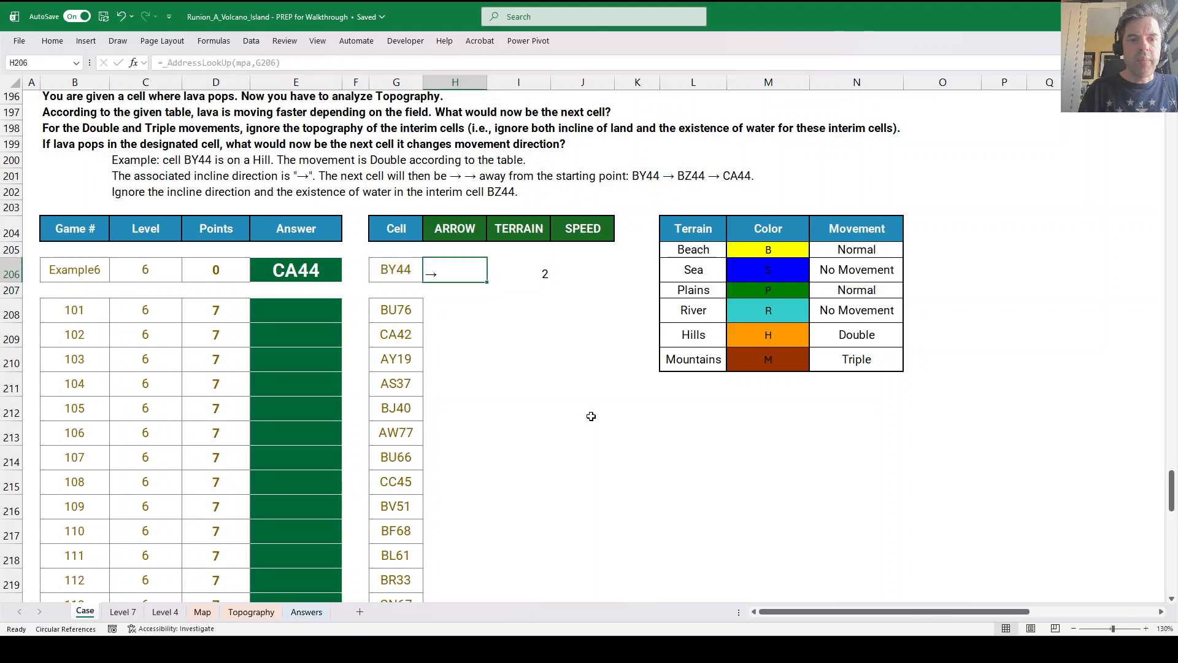
pyautogui.press('Right')
pyautogui.press('Right')
pyautogui.write('=_')
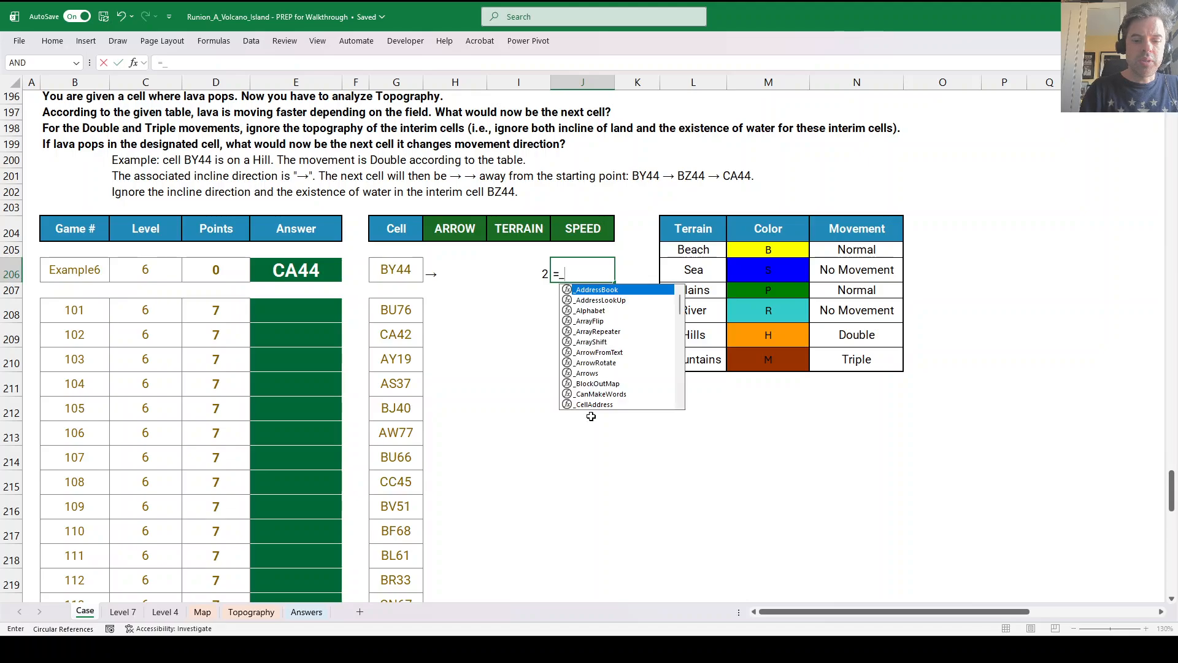
pyautogui.write('mov')
pyautogui.press('Tab')
pyautogui.press('Left')
pyautogui.press('Left')
pyautogui.press('Left')
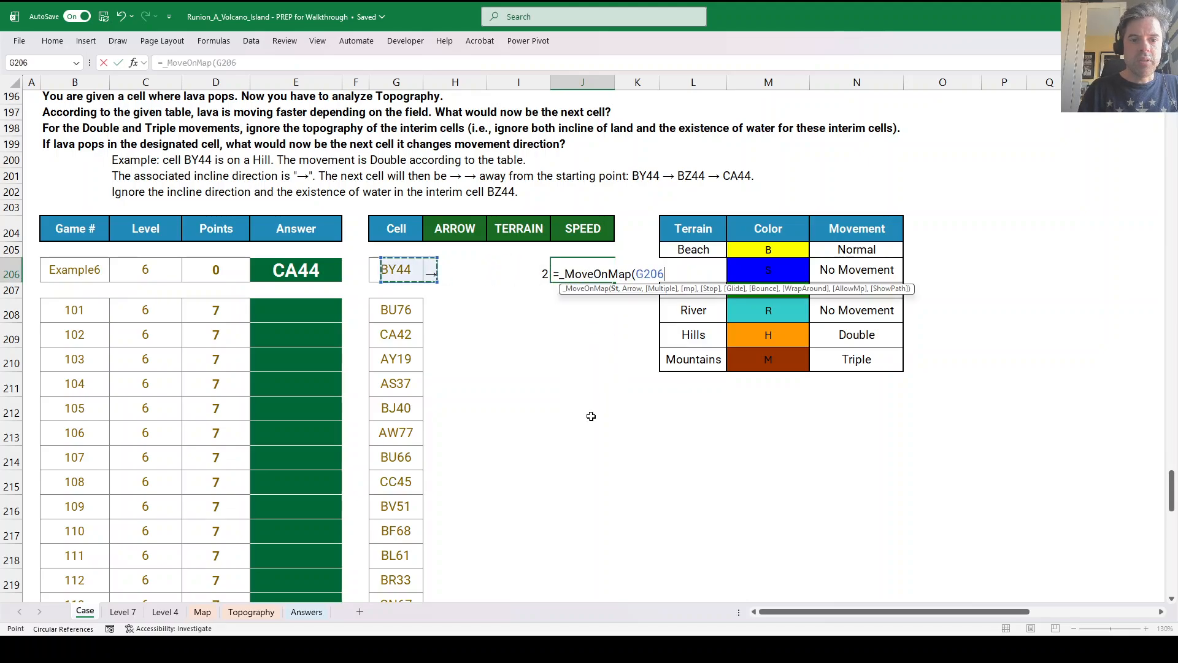
pyautogui.write(',')
pyautogui.press('Left')
pyautogui.press('Left')
pyautogui.write(',')
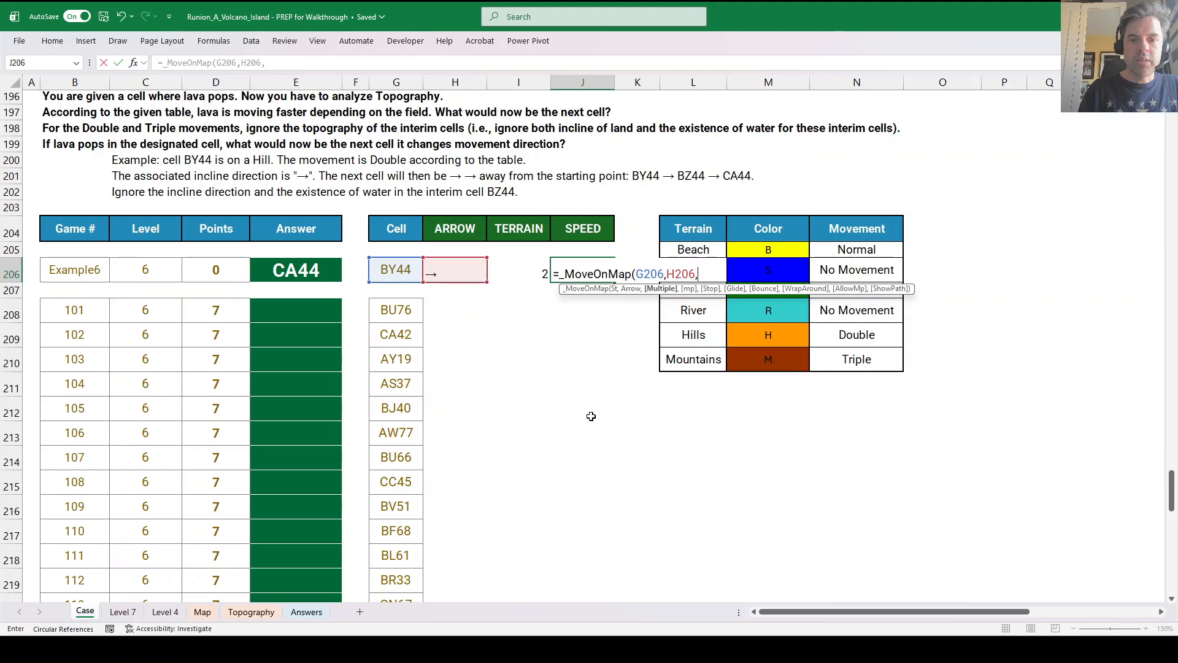
pyautogui.press('Left')
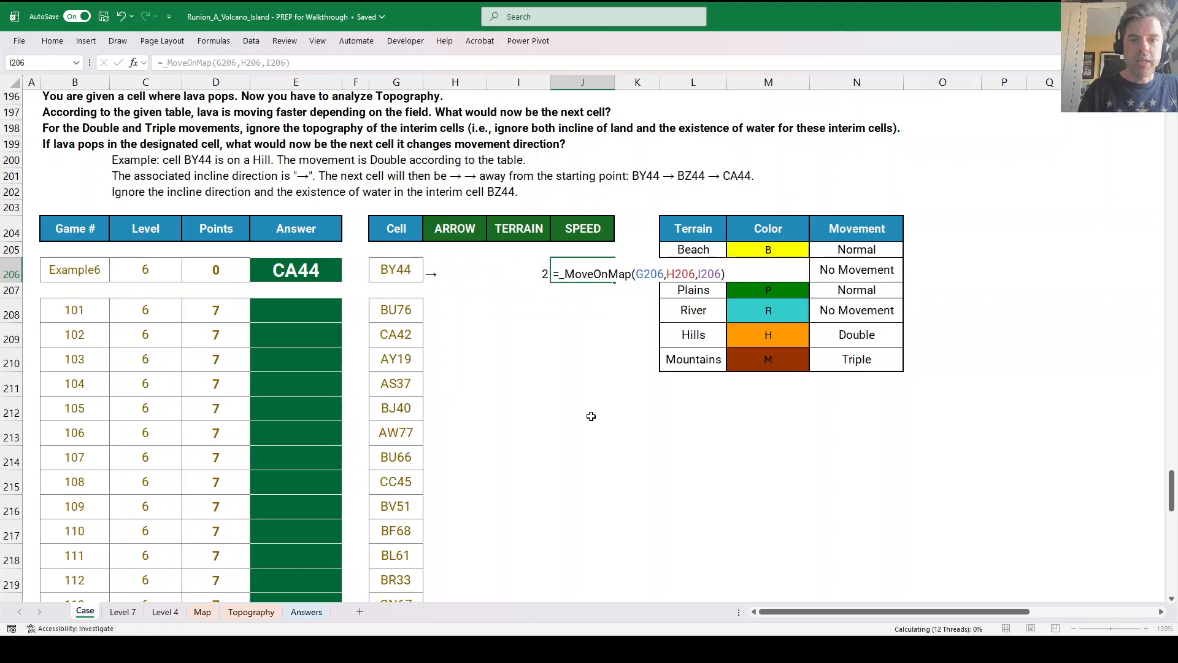
pyautogui.press('Return')
# Fill the three example formulas in H206:J206 down through row 227 for all Level 6 games.
pyautogui.press('Up')
pyautogui.press('Left')
pyautogui.press('Left')
pyautogui.press('Left')
pyautogui.hotkey('ctrl', 'Down')
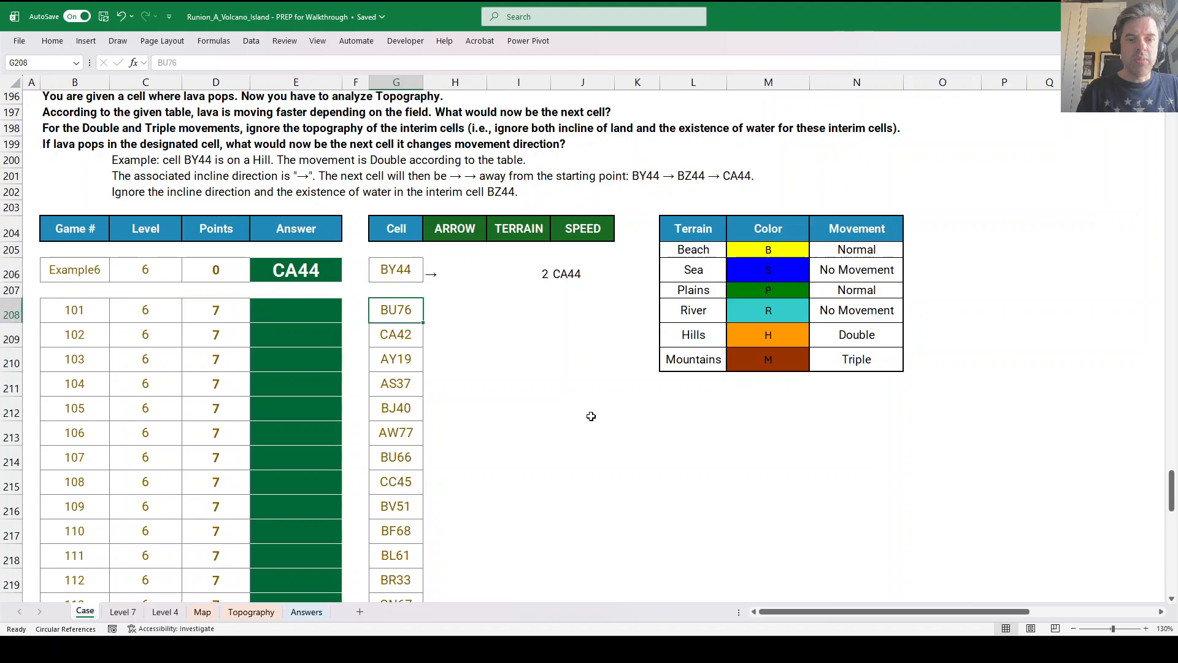
pyautogui.hotkey('ctrl', 'Down')
pyautogui.press('Right')
pyautogui.hotkey('shift', 'Right')
pyautogui.hotkey('shift', 'Right')
pyautogui.hotkey('ctrl', 'shift', 'Up')
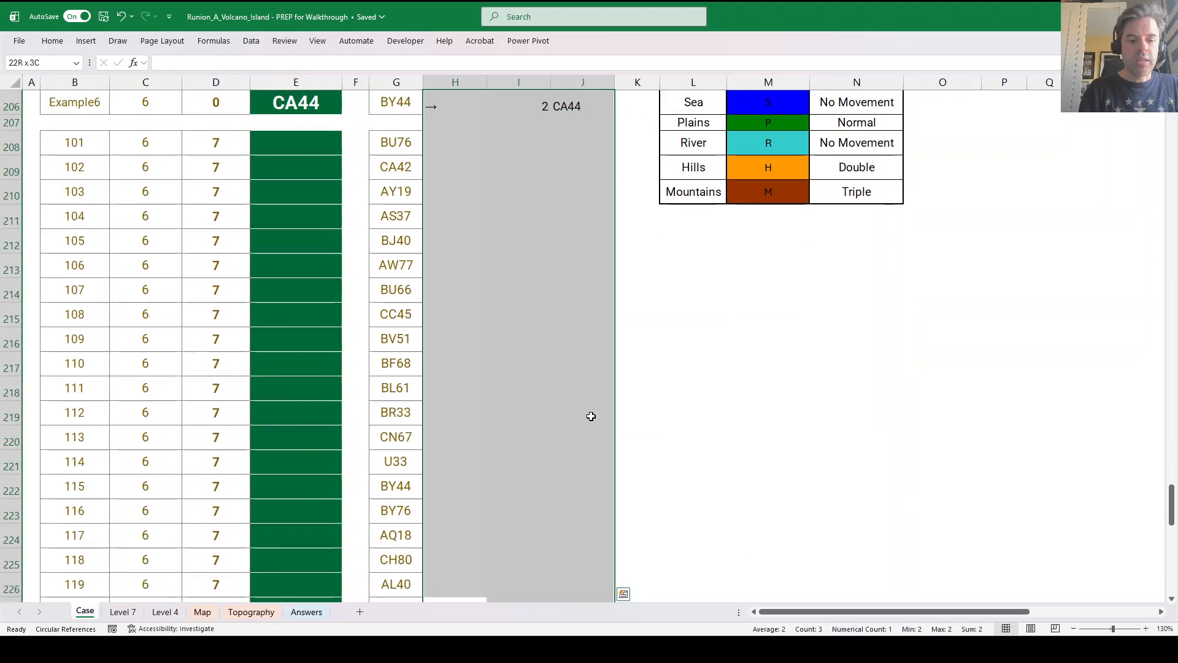
pyautogui.hotkey('ctrl', 'd')
# Enter =J208:J227 in E208 to fill the Level 6 answers for games 101 to 120.
pyautogui.click(282, 148)
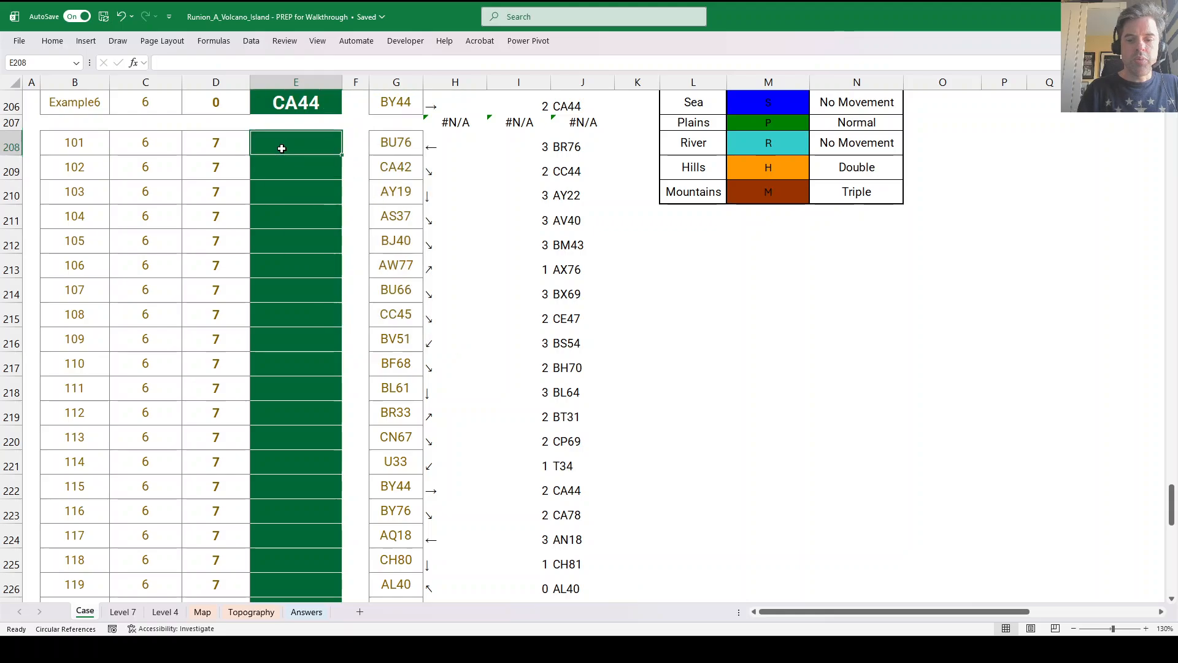
pyautogui.write('=')
pyautogui.press('Right')
pyautogui.press('Right')
pyautogui.press('Right')
pyautogui.press('Right')
pyautogui.press('Right')
pyautogui.hotkey('ctrl', 'shift', 'Down')
pyautogui.press('Return')
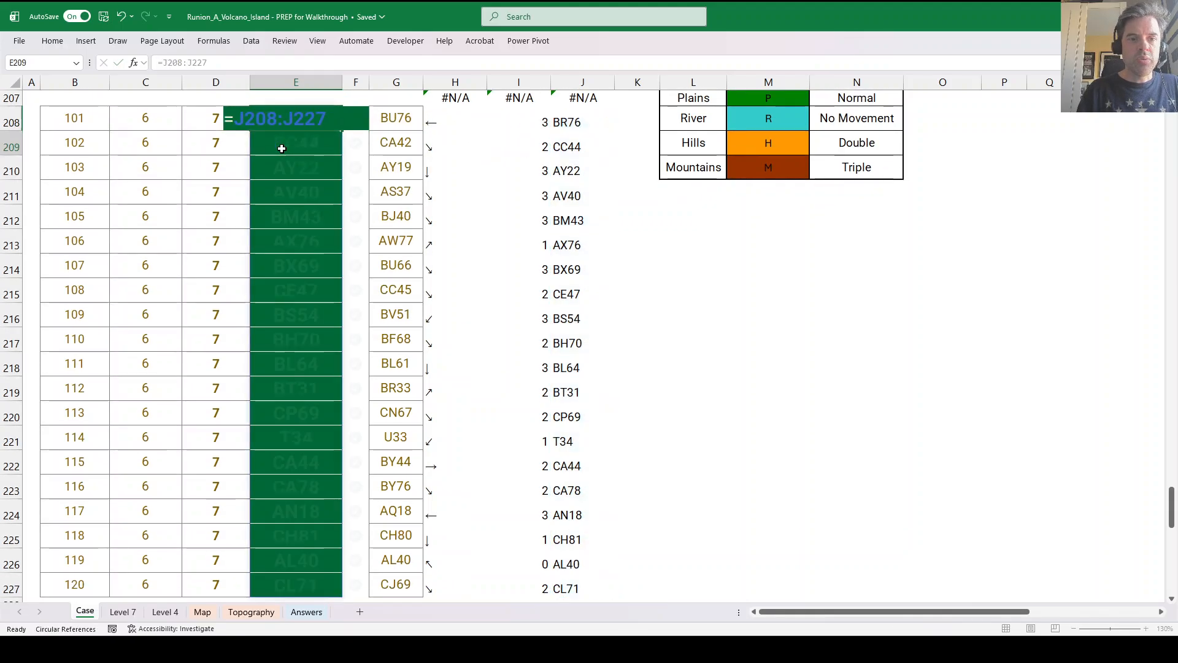
# Read the Level 7 question and examine the magma quantities for games 121 to 140.
pyautogui.scroll(-6, 339, 270)
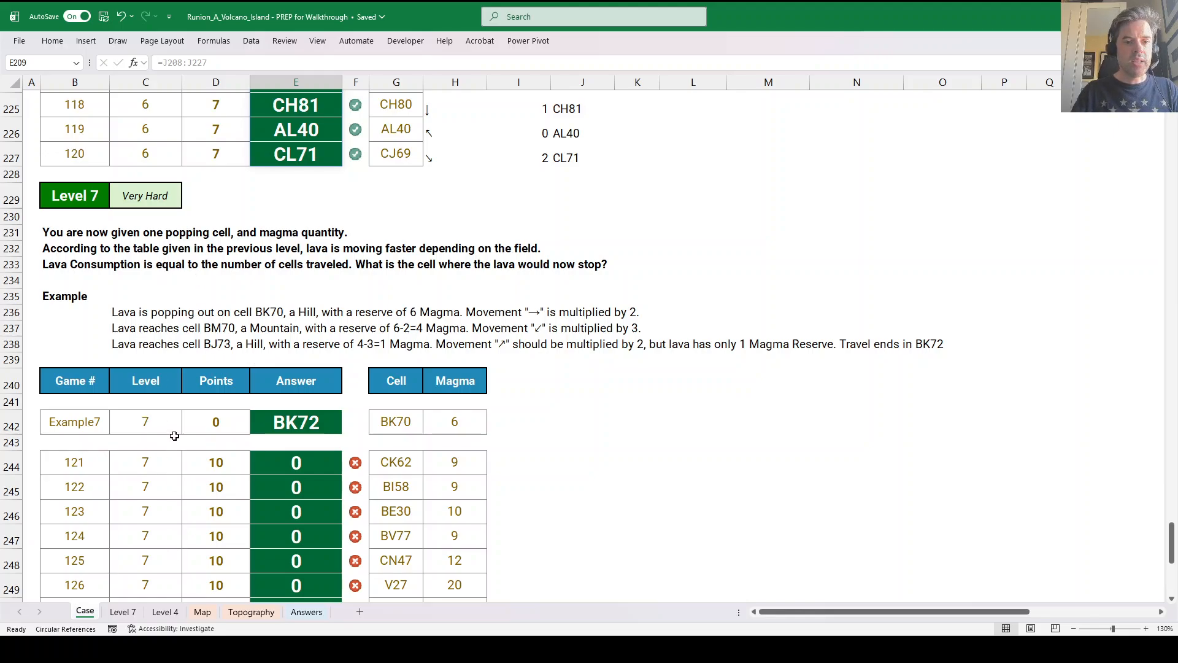
pyautogui.click(122, 612)
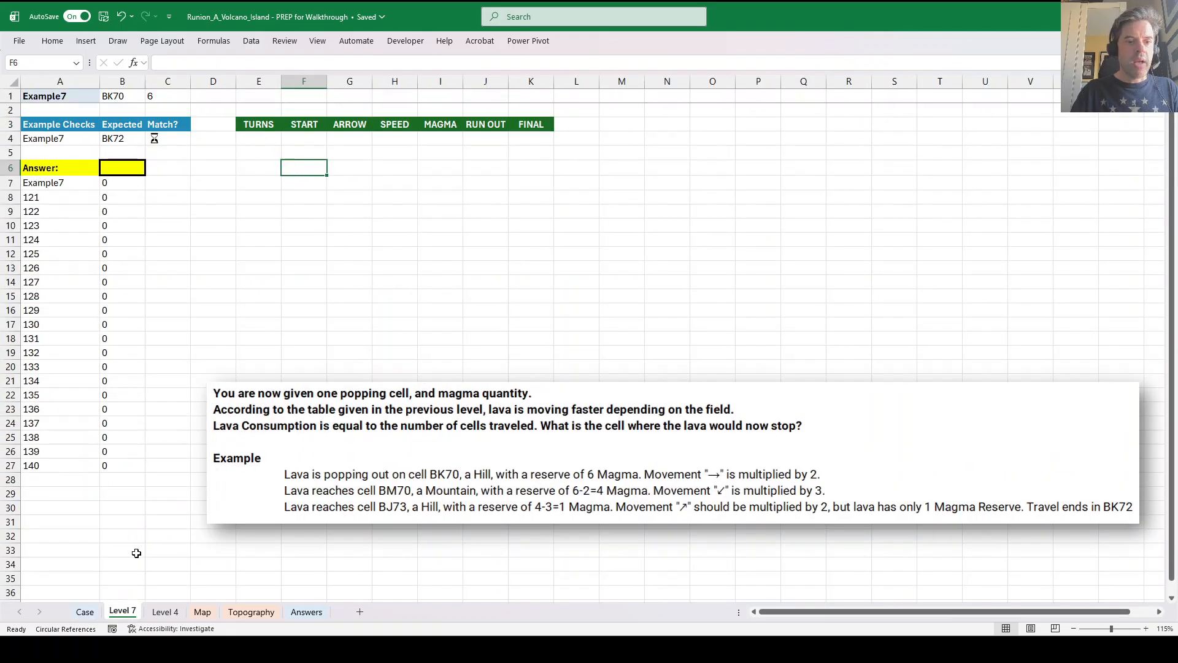
pyautogui.click(85, 612)
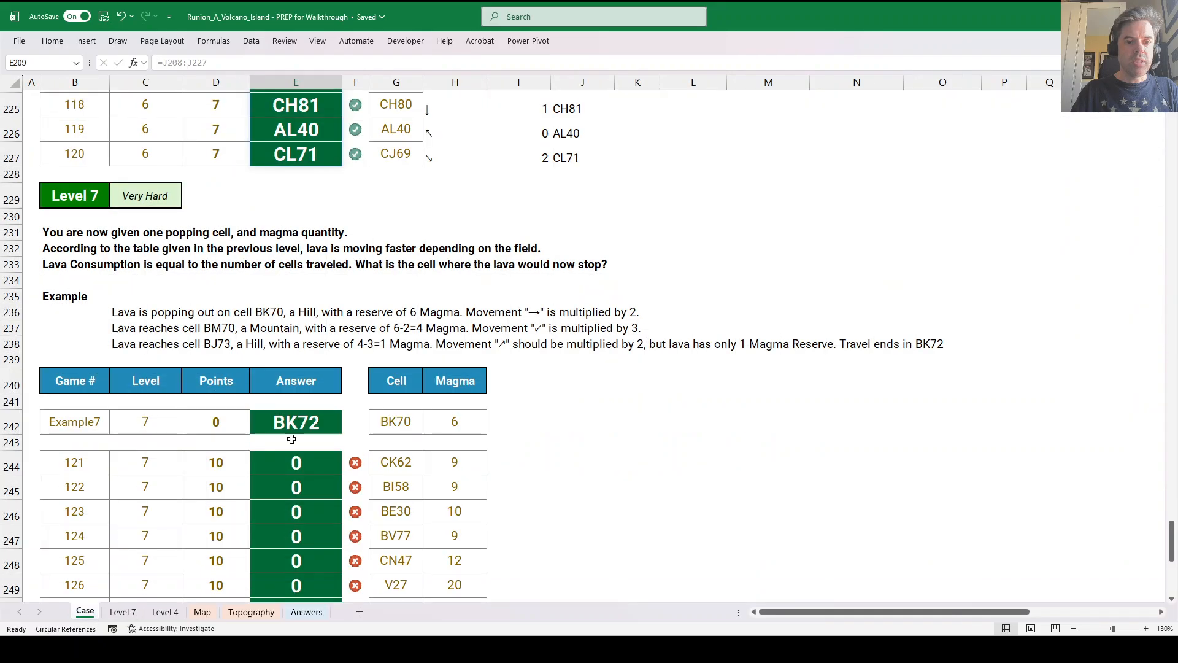
pyautogui.scroll(-2, 371, 398)
pyautogui.scroll(2, 415, 382)
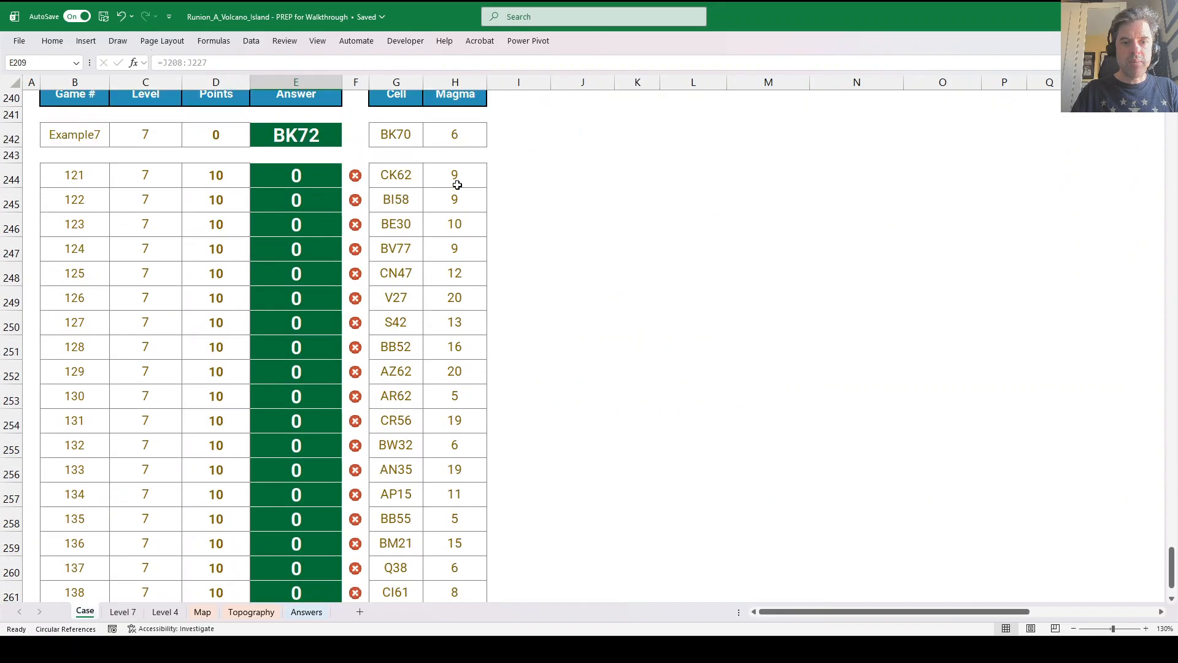
pyautogui.moveTo(457, 185); pyautogui.dragTo(463, 583)
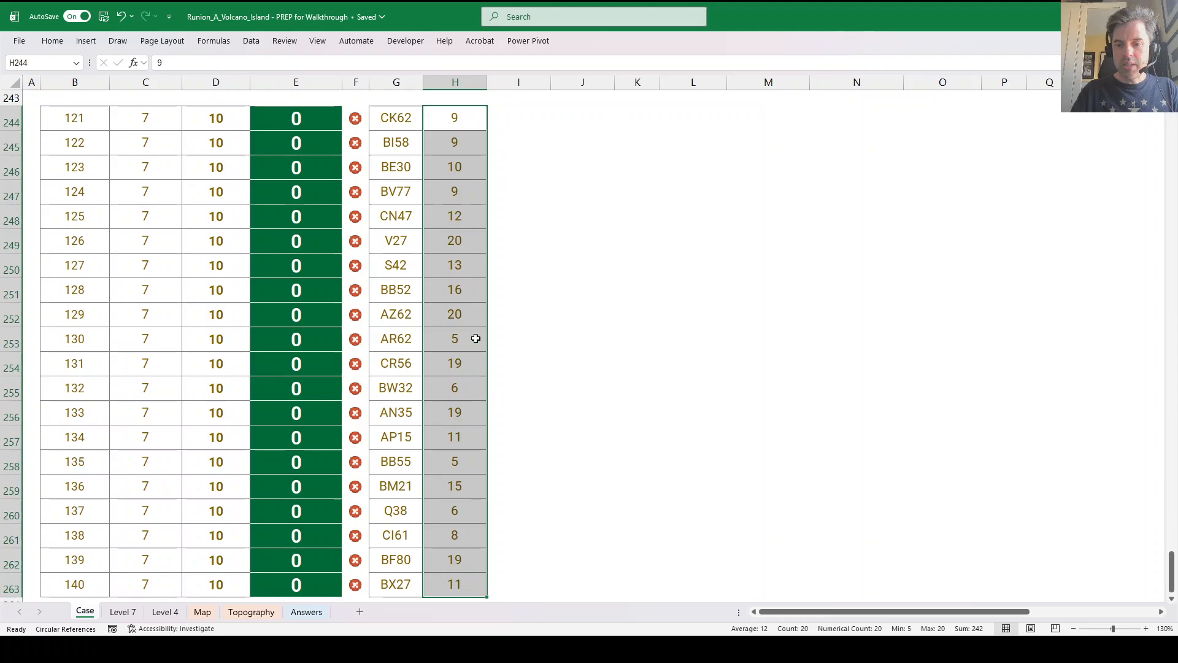
# Enter =SEQUENCE(20) under TURNS in E4 of the Level 7 sheet and move the question picture below the list.
pyautogui.click(135, 612)
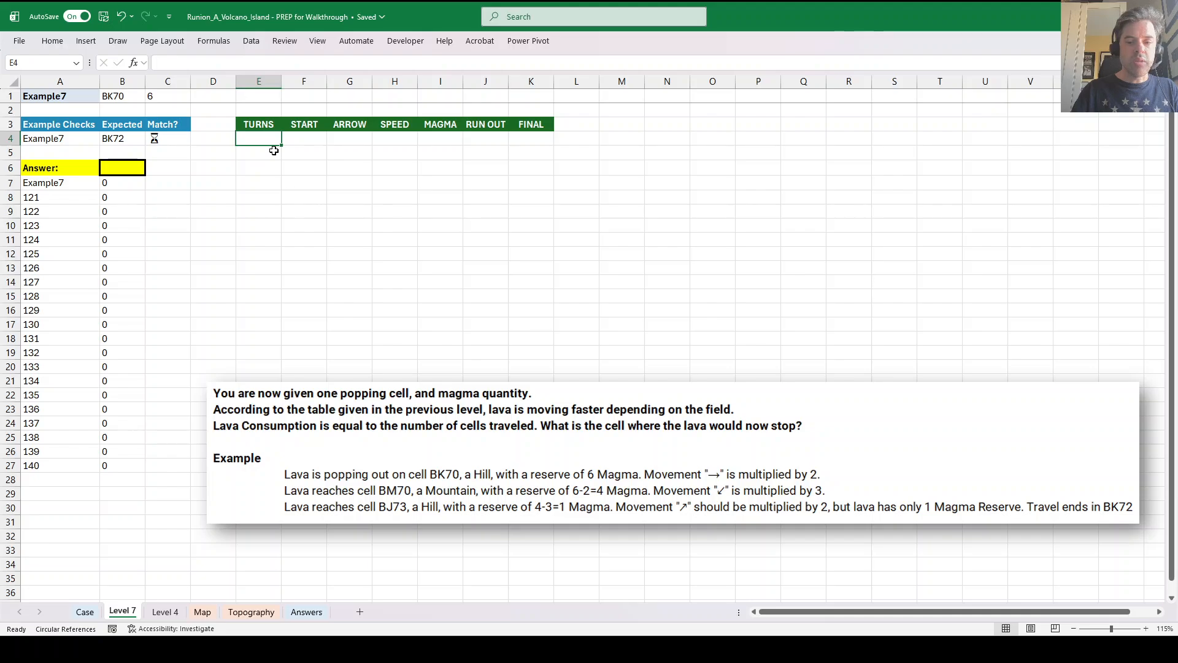
pyautogui.write('=sequence(20')
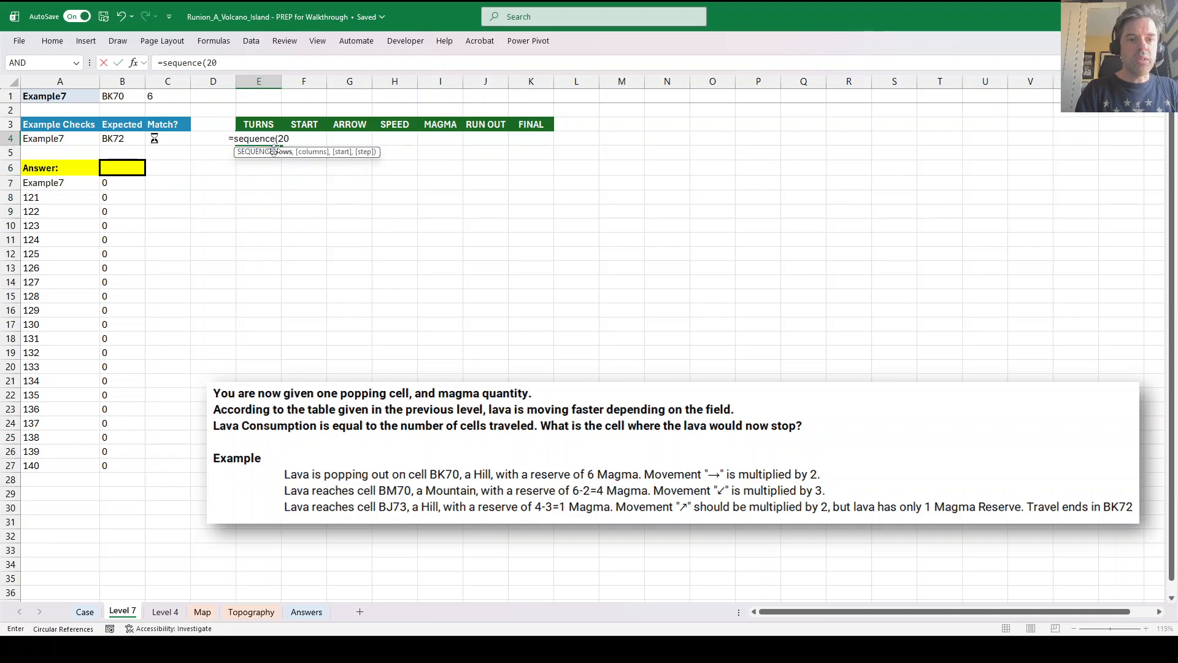
pyautogui.write(')')
pyautogui.press('Return')
pyautogui.moveTo(341, 440); pyautogui.dragTo(343, 485)
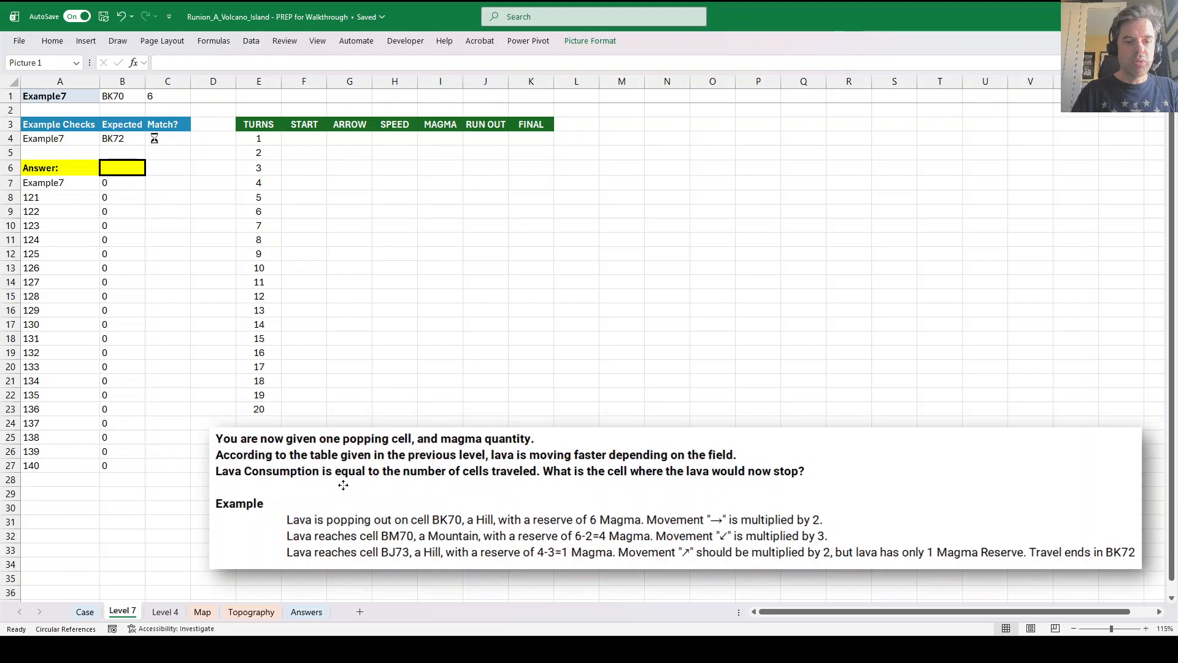
# Enter =B1 under START in F4 to bring in the example's starting cell.
pyautogui.click(304, 140)
pyautogui.write('=')
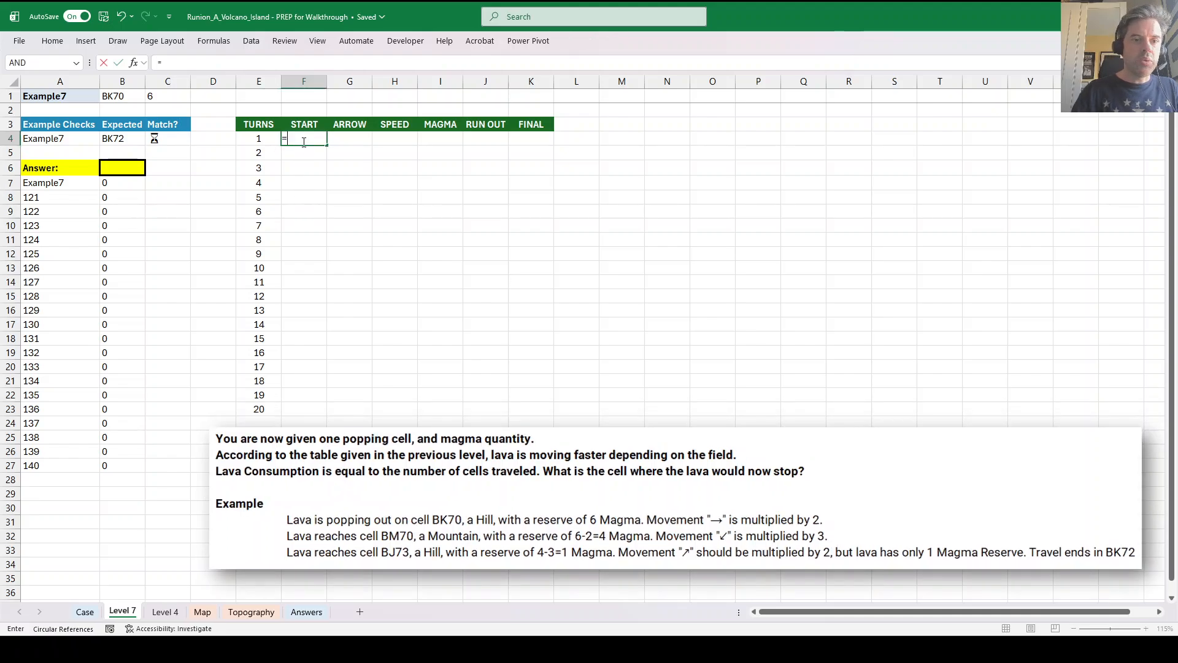
pyautogui.click(127, 95)
pyautogui.press('Return')
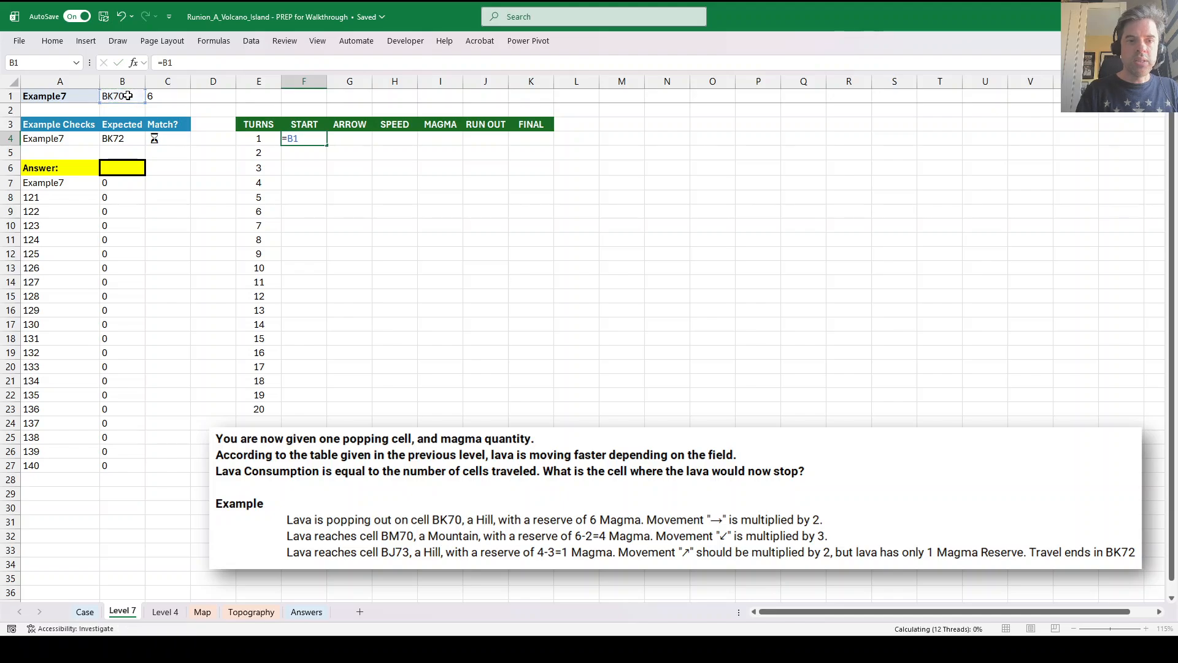
# Enter =_AddressLookUp(mpa,F4) under ARROW in G4 to look up the first turn's direction.
pyautogui.press('Up')
pyautogui.press('Right')
pyautogui.write('=')
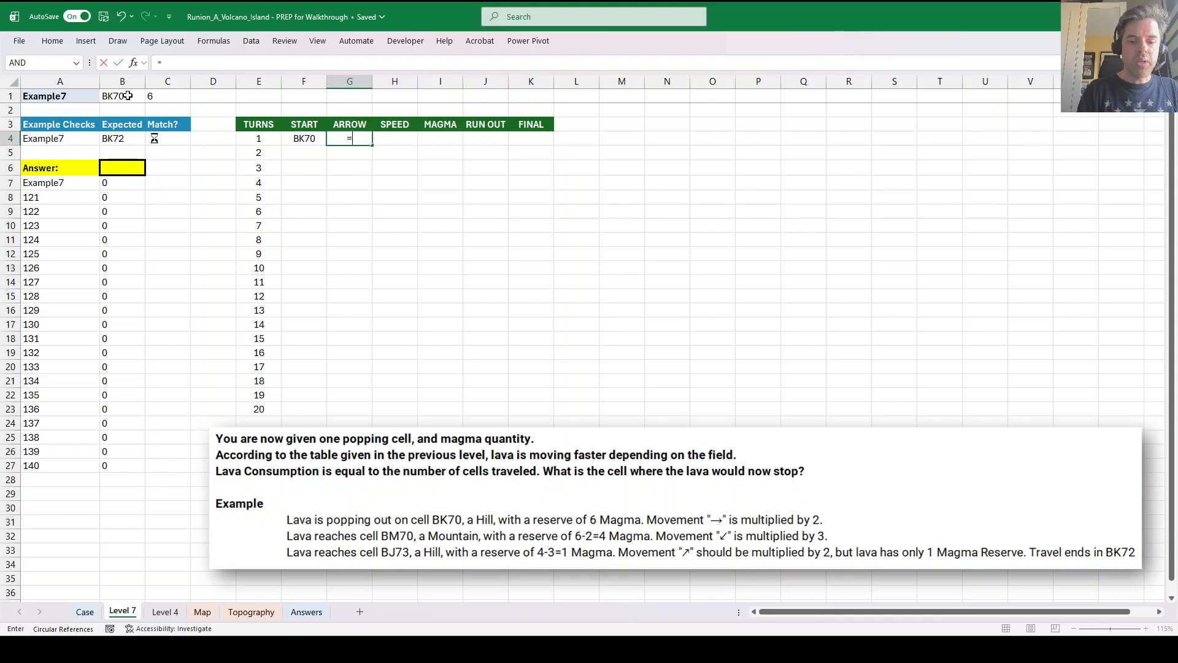
pyautogui.write('_AddressLookUp(')
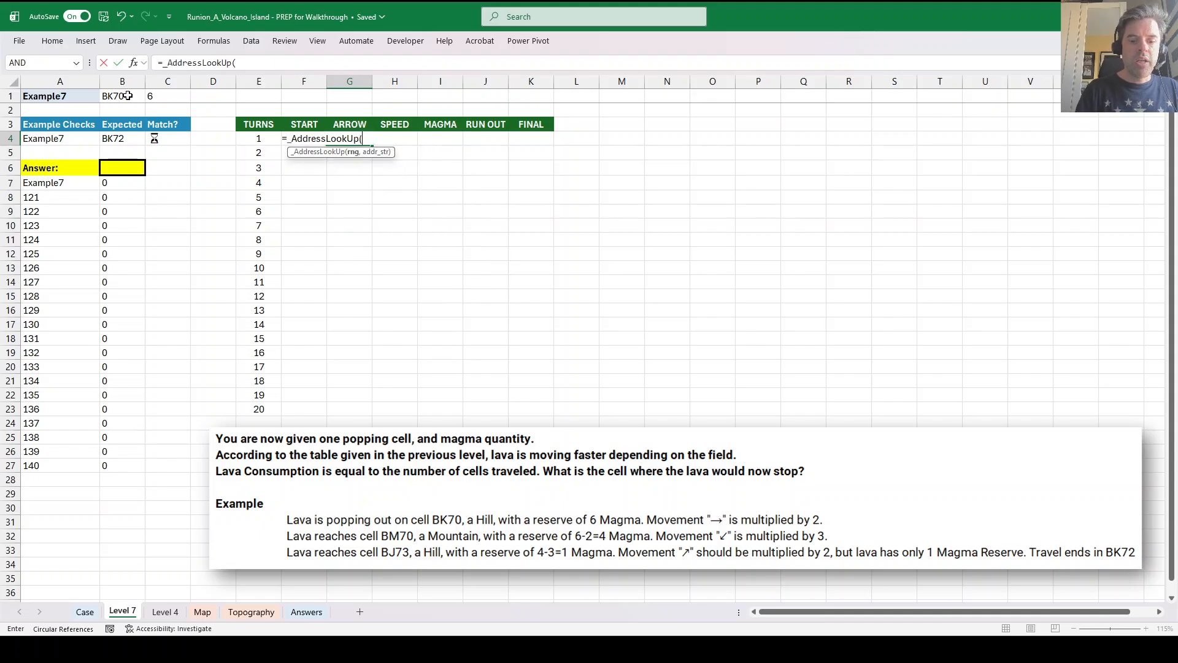
pyautogui.write('mpa,')
pyautogui.press('Left')
pyautogui.write(')')
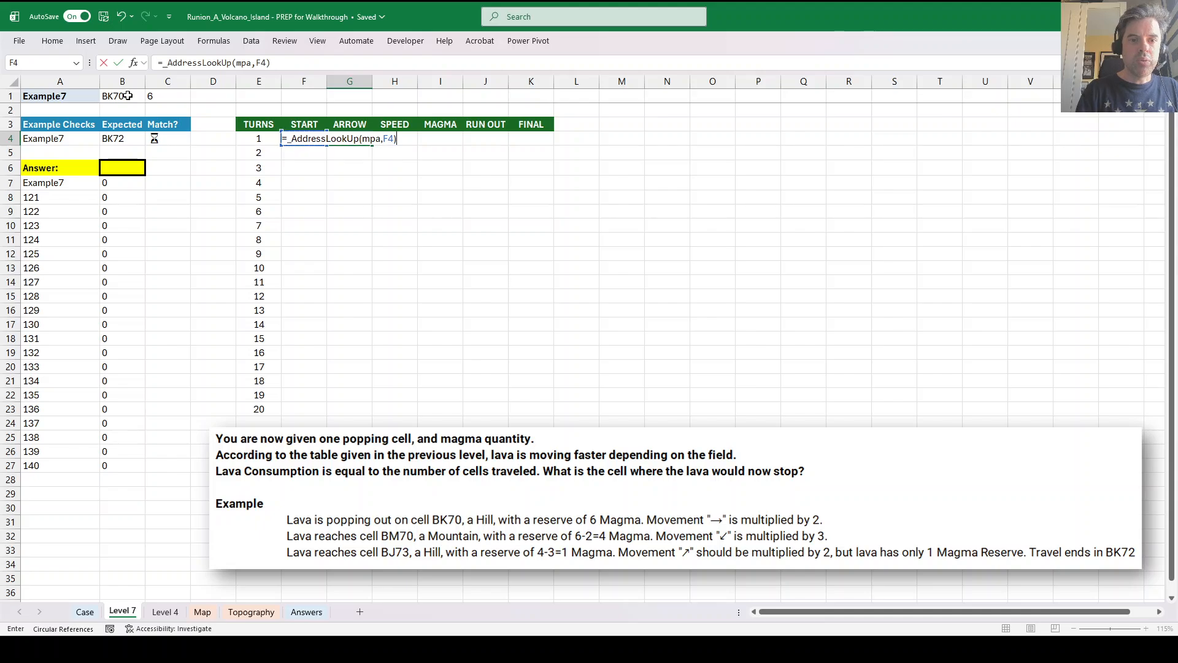
pyautogui.press('Tab')
# Enter =_AddressLookUp(mpt,F4) under SPEED in H4 to look up the terrain code of the first turn's starting cell.
pyautogui.press('Tab')
pyautogui.write('=')
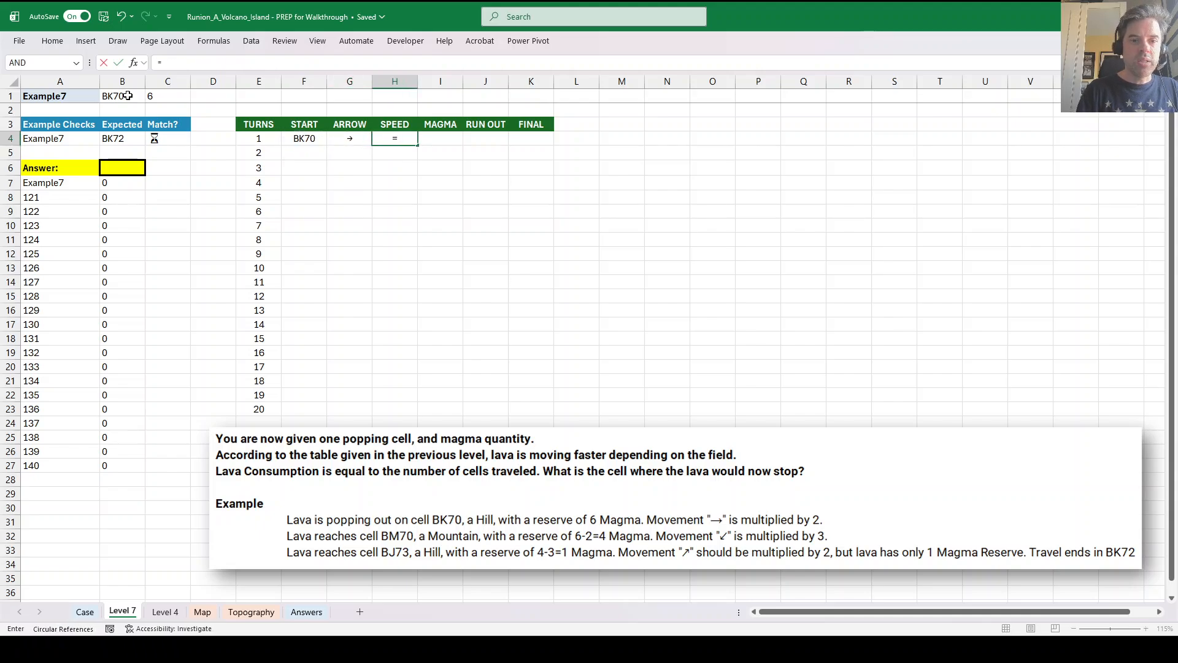
pyautogui.write('_AddressLookUp(')
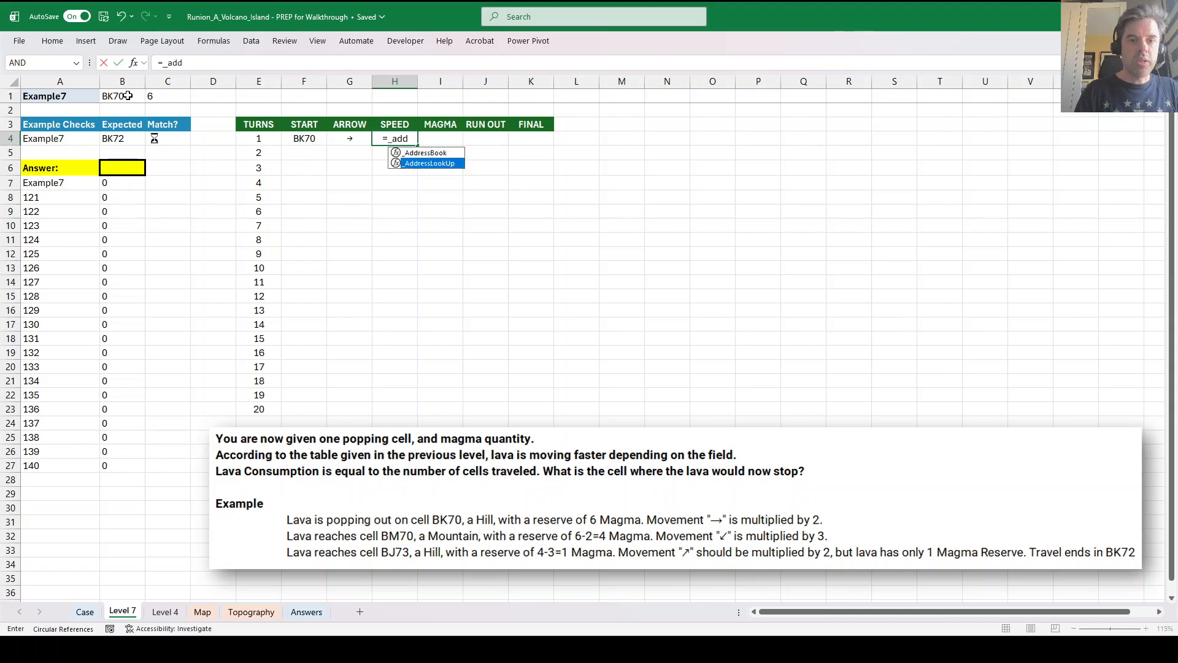
pyautogui.write('mp')
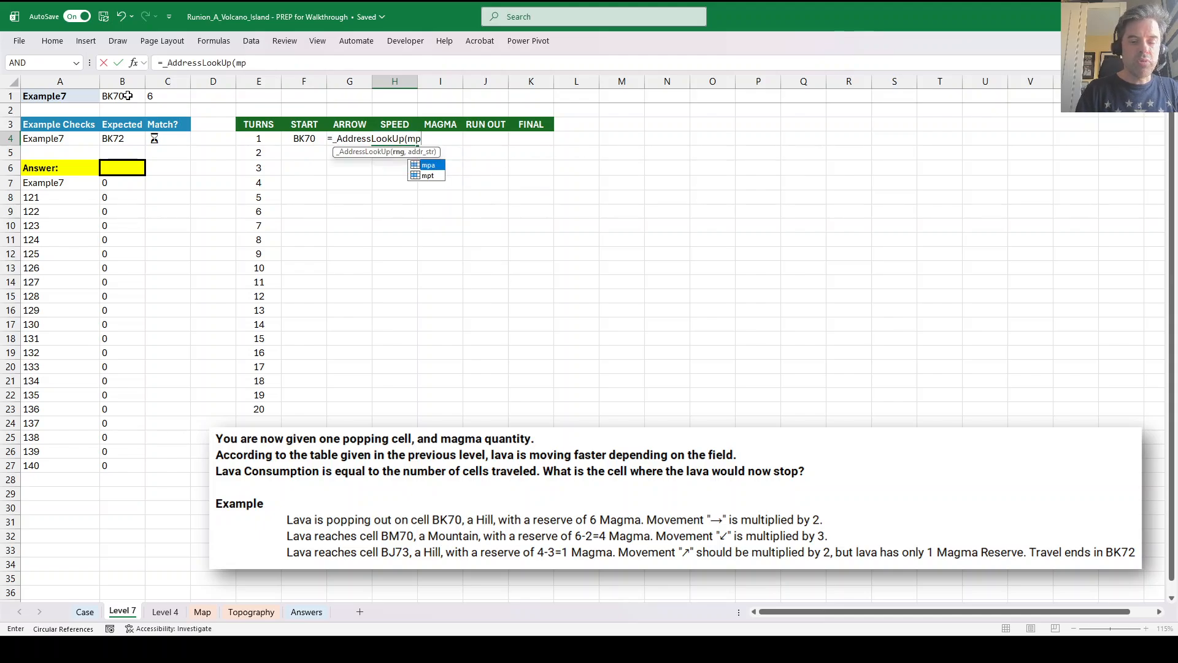
pyautogui.write('t,')
pyautogui.press('Left')
pyautogui.press('Left')
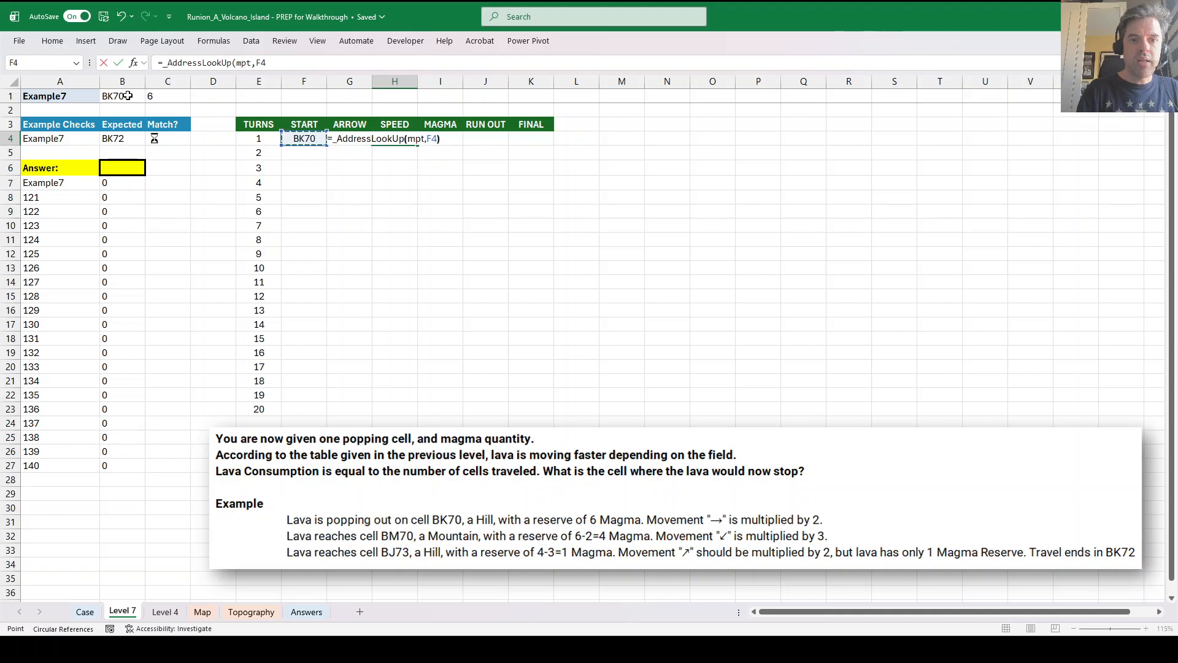
pyautogui.press('Return')
# Try to wrap the H4 lookup as =XLOOKUP(_AddressLookUp(mpt,F4),Color,Speed) to return the terrain's speed.
pyautogui.press('Up')
pyautogui.press('F2')
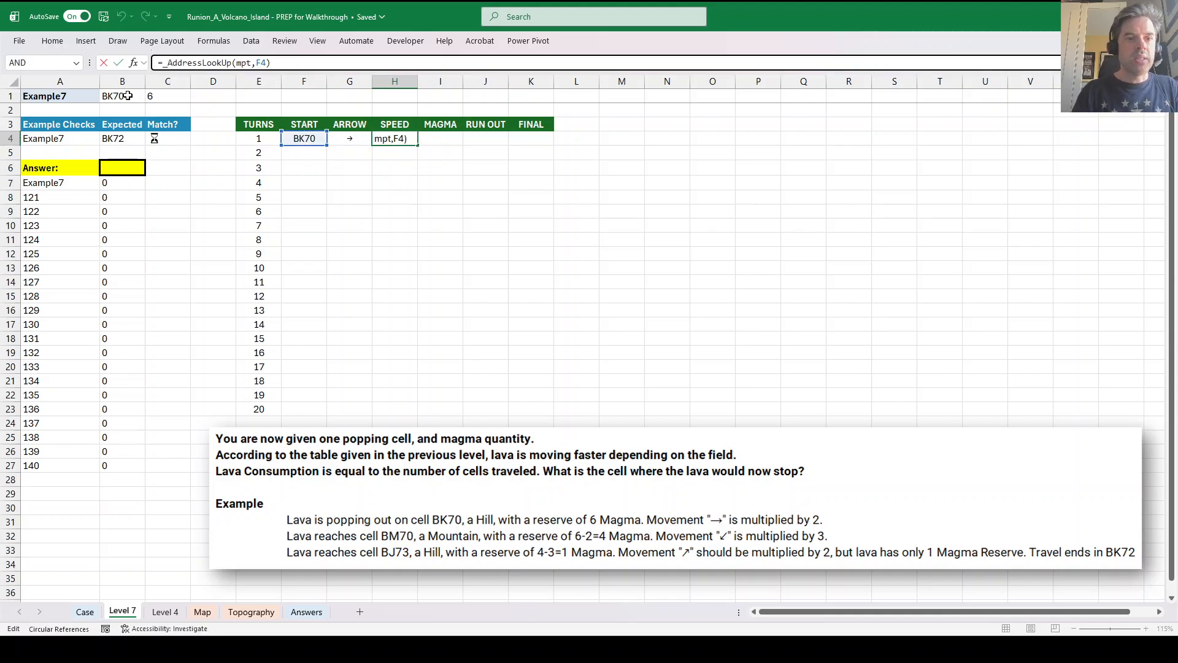
pyautogui.press('Home')
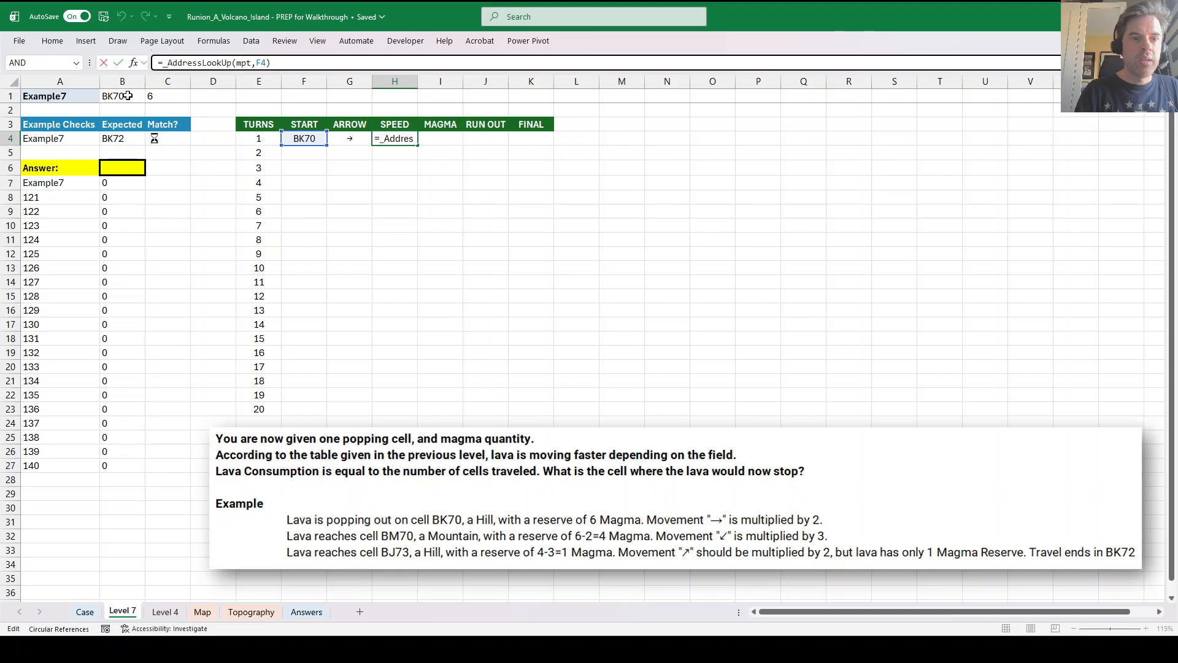
pyautogui.write('xlookup(')
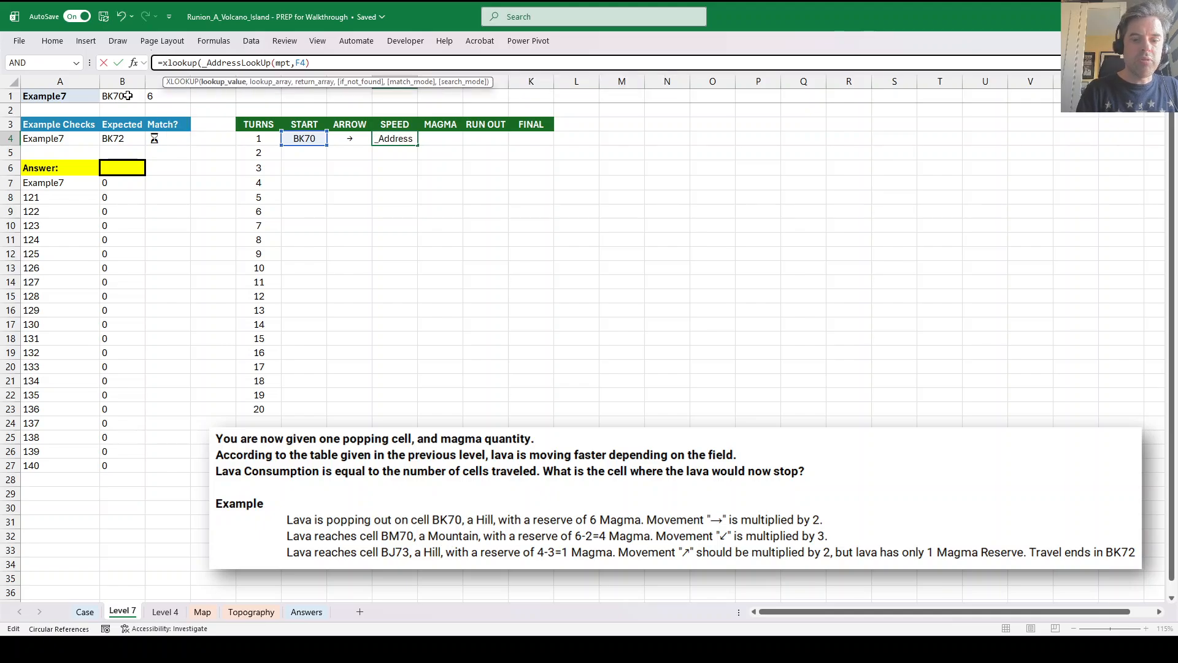
pyautogui.press('End')
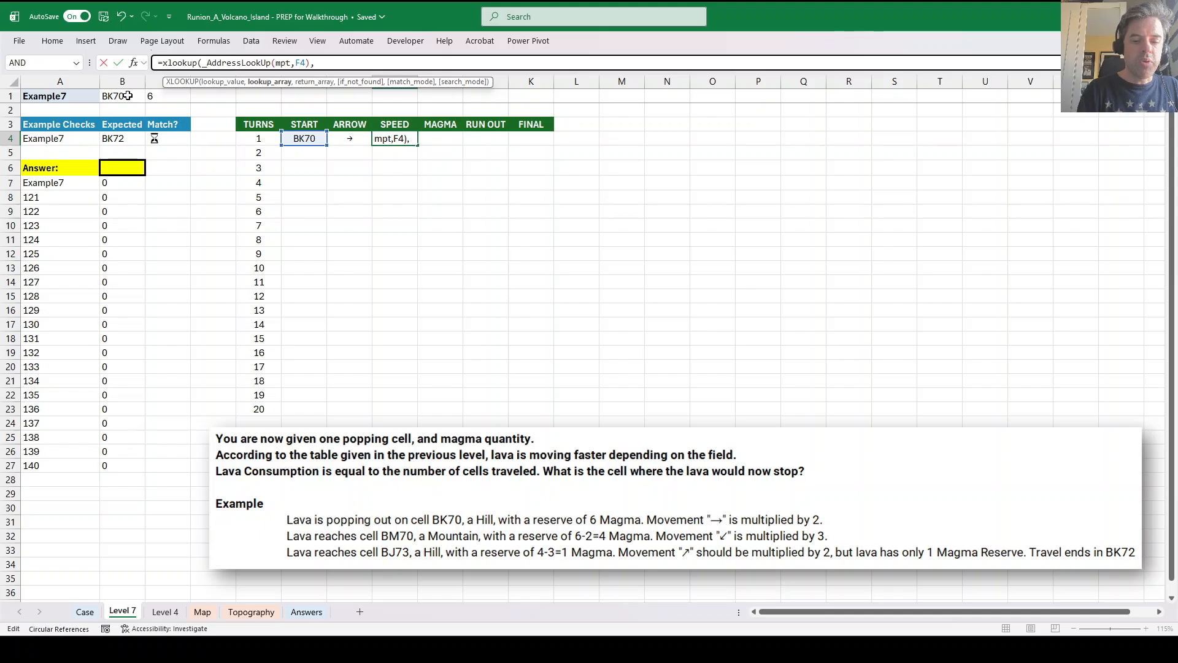
pyautogui.write(',Color,Speed)')
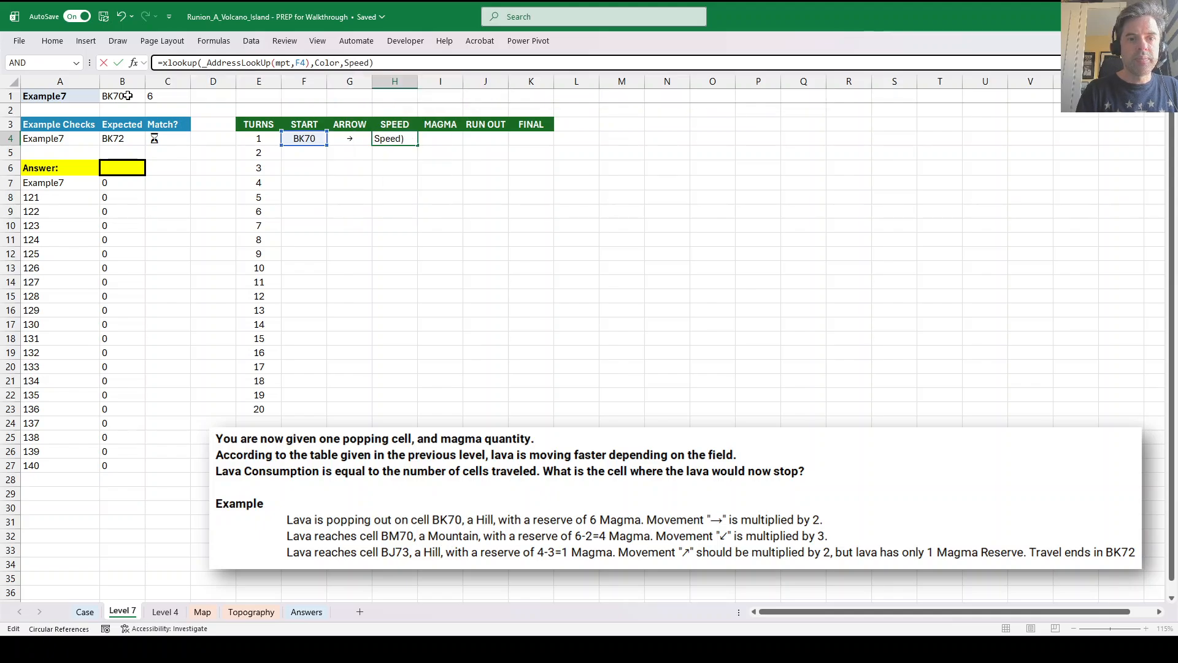
pyautogui.press('Return')
pyautogui.press('Up')
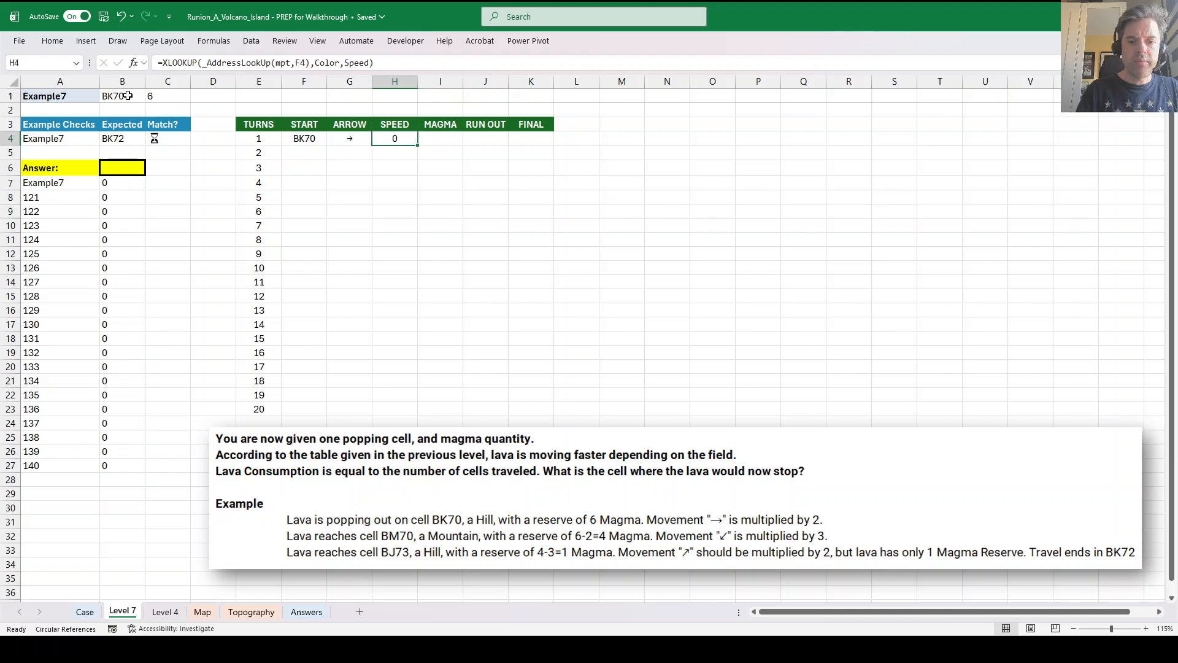
pyautogui.press('Right')
pyautogui.press('Left')
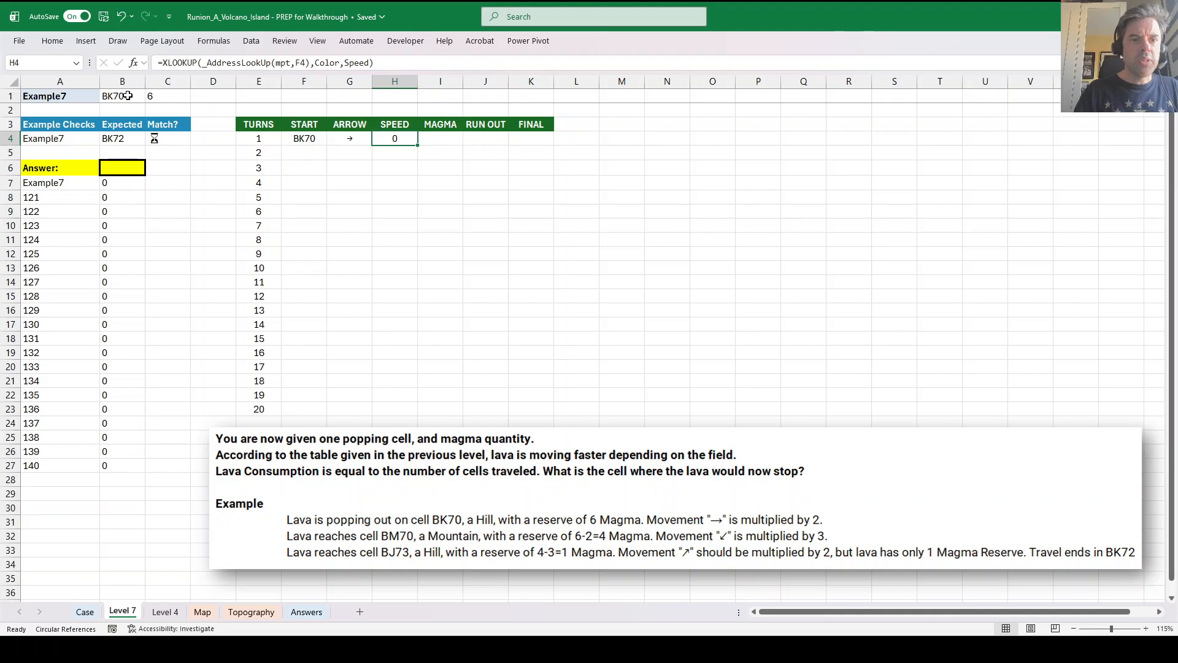
# Undo the XLOOKUP wrap in H4 to go back to the plain _AddressLookUp formula.
pyautogui.click(291, 63)
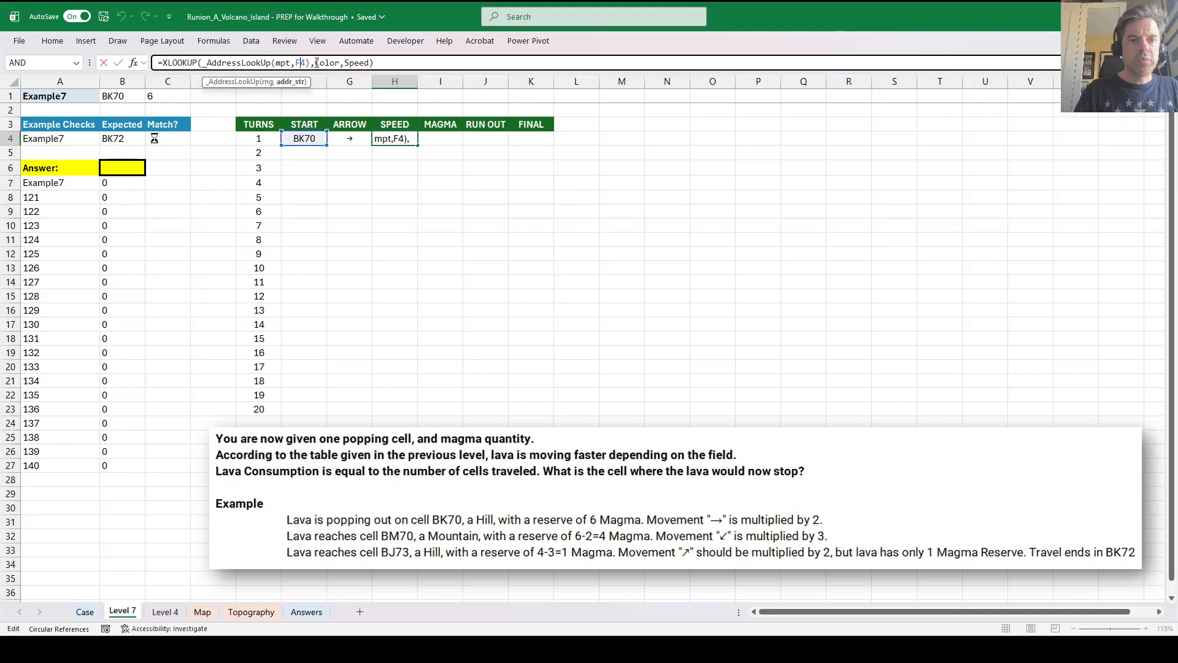
pyautogui.press('Escape')
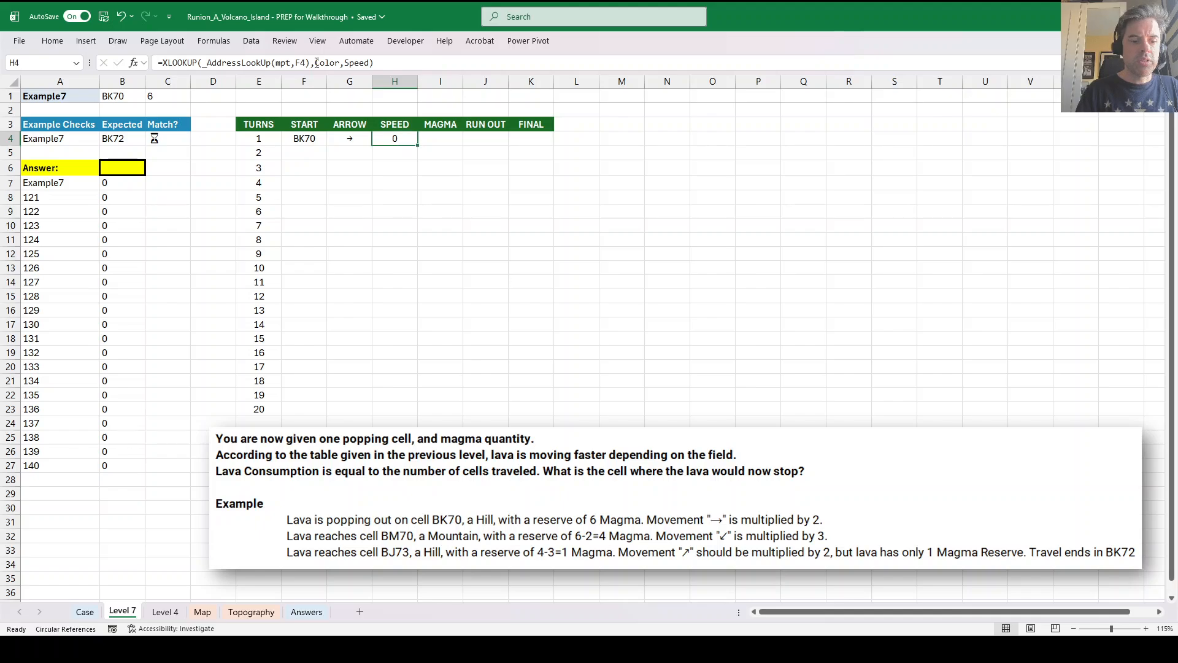
pyautogui.hotkey('ctrl', 'z')
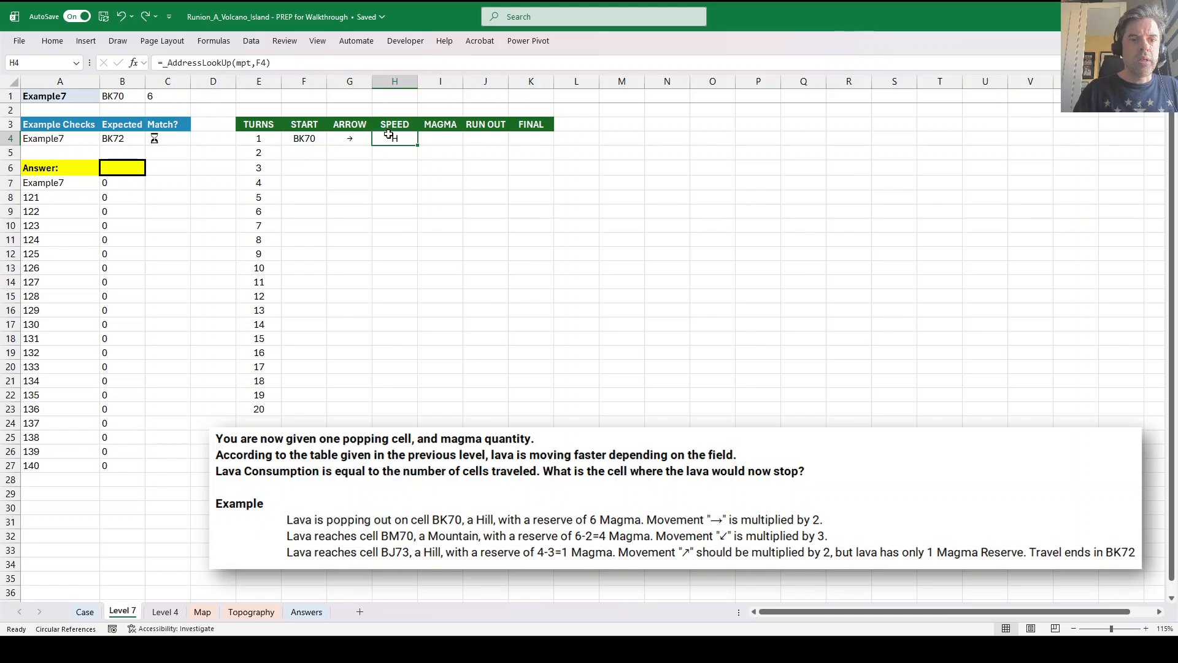
pyautogui.click(165, 64)
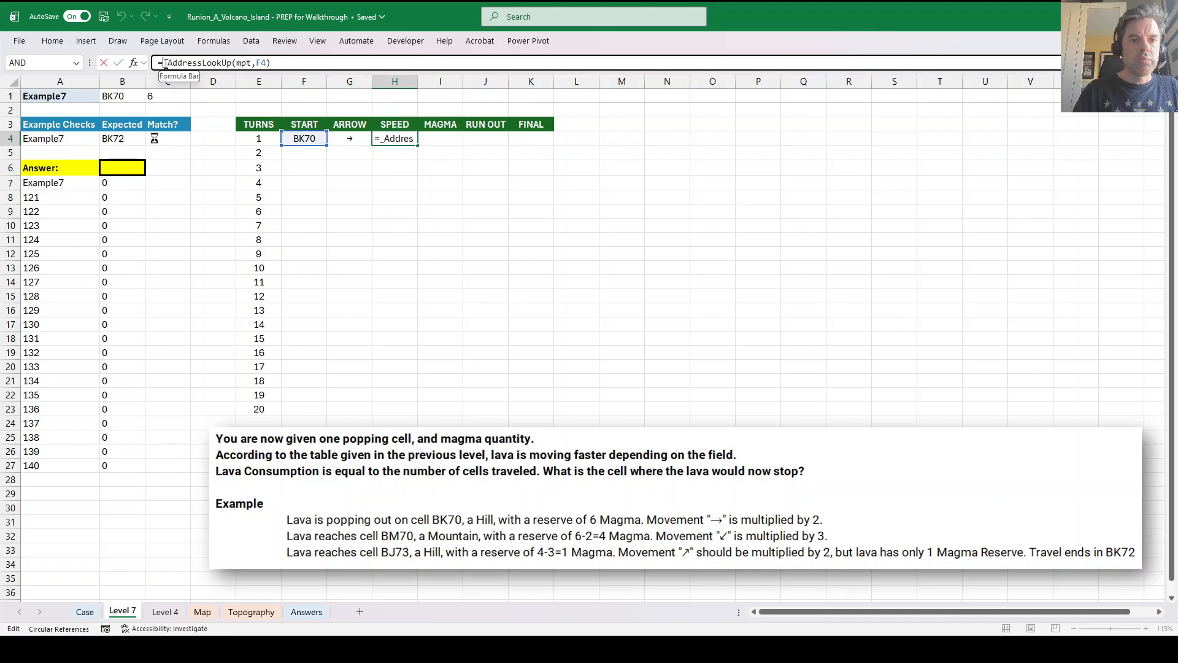
pyautogui.press('Return')
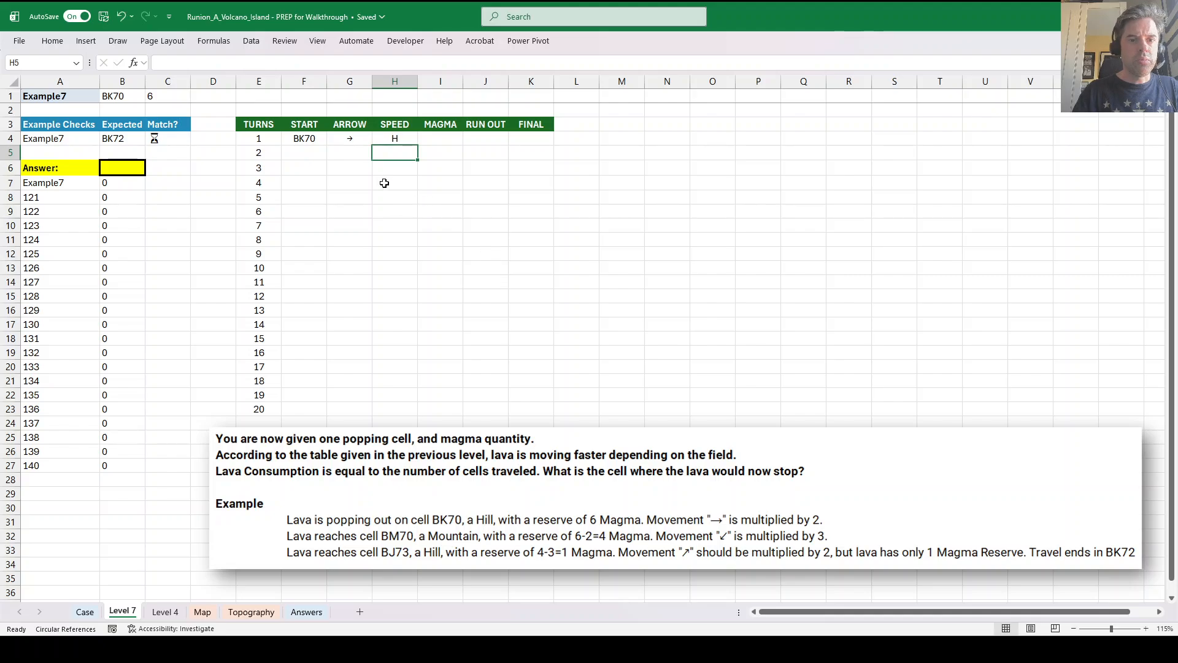
# Enter =Color in I4 and =Speed in J4 to spill both named ranges side by side as a check.
pyautogui.click(446, 142)
pyautogui.write('=Color')
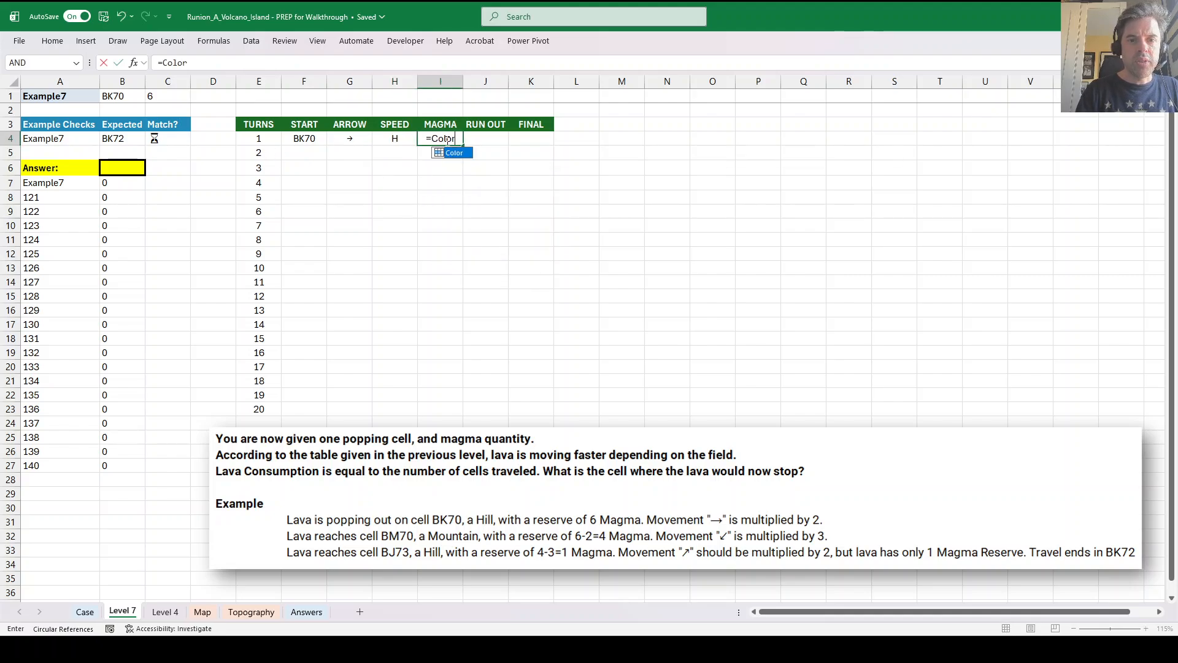
pyautogui.press('Tab')
pyautogui.write('=speed')
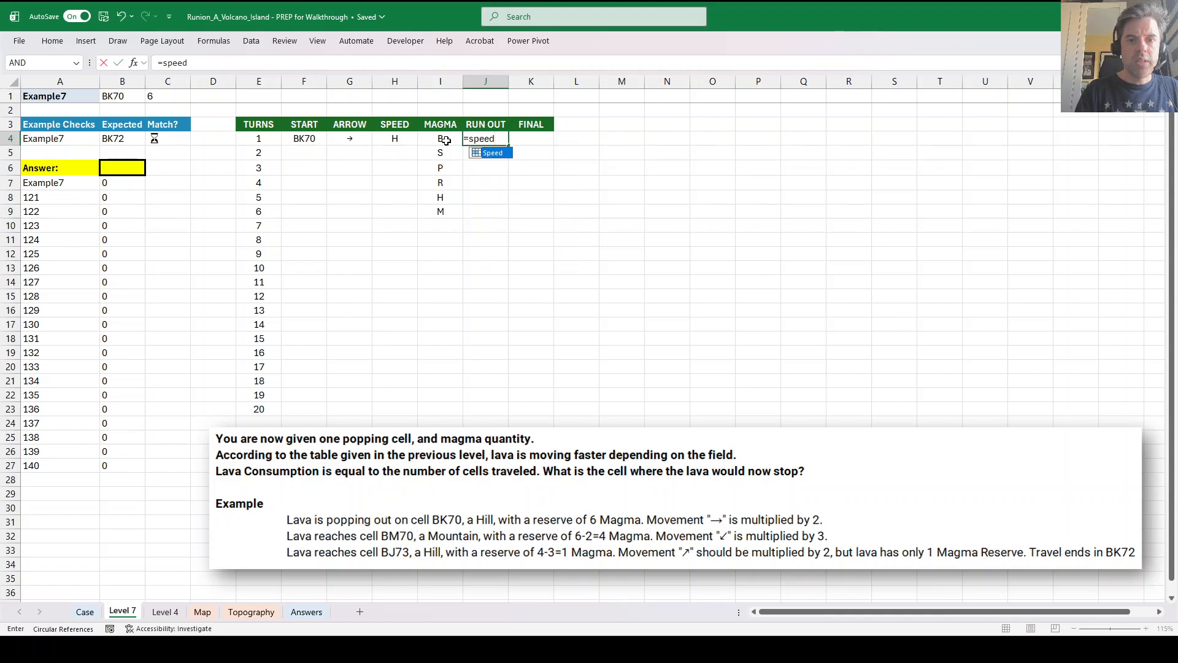
pyautogui.press('Return')
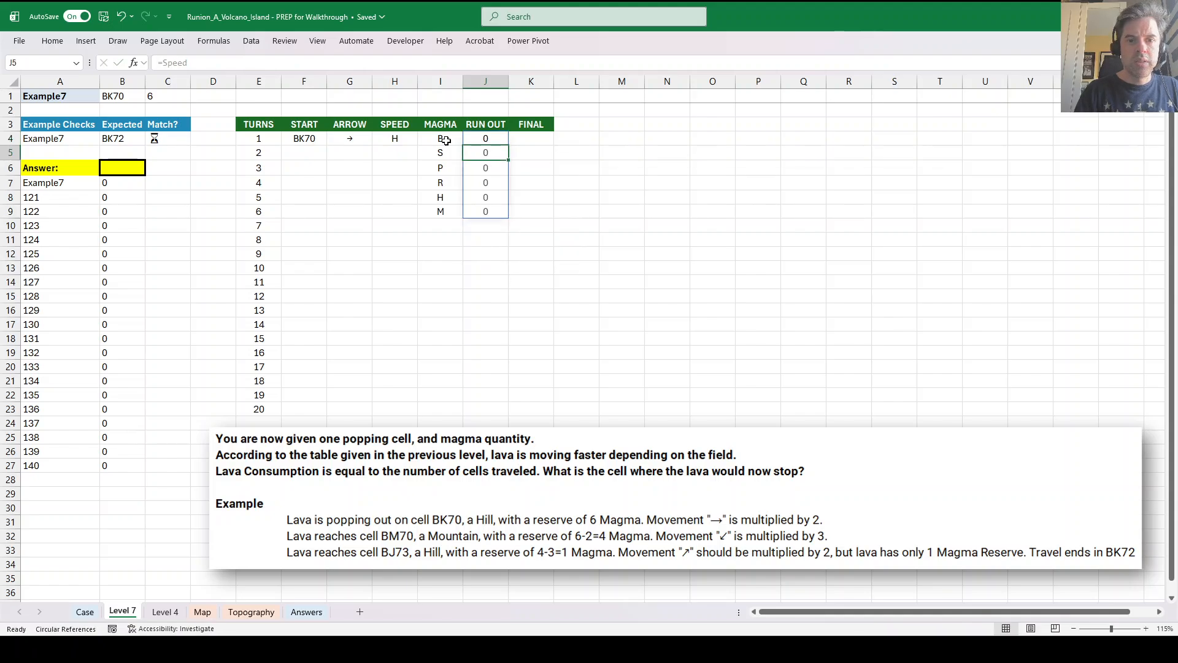
# Examine which cells the named range Speed covers beside the Level 5 terrain table on the Case sheet.
pyautogui.click(484, 139)
pyautogui.click(86, 612)
pyautogui.scroll(18, 702, 353)
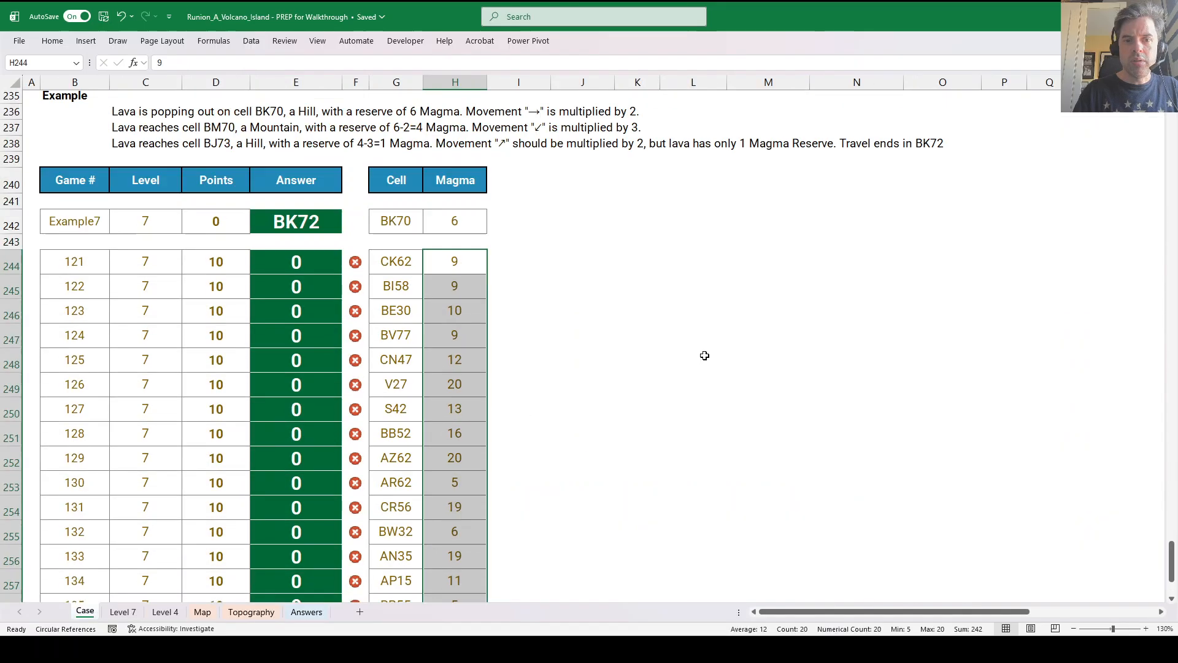
pyautogui.scroll(-16, 801, 348)
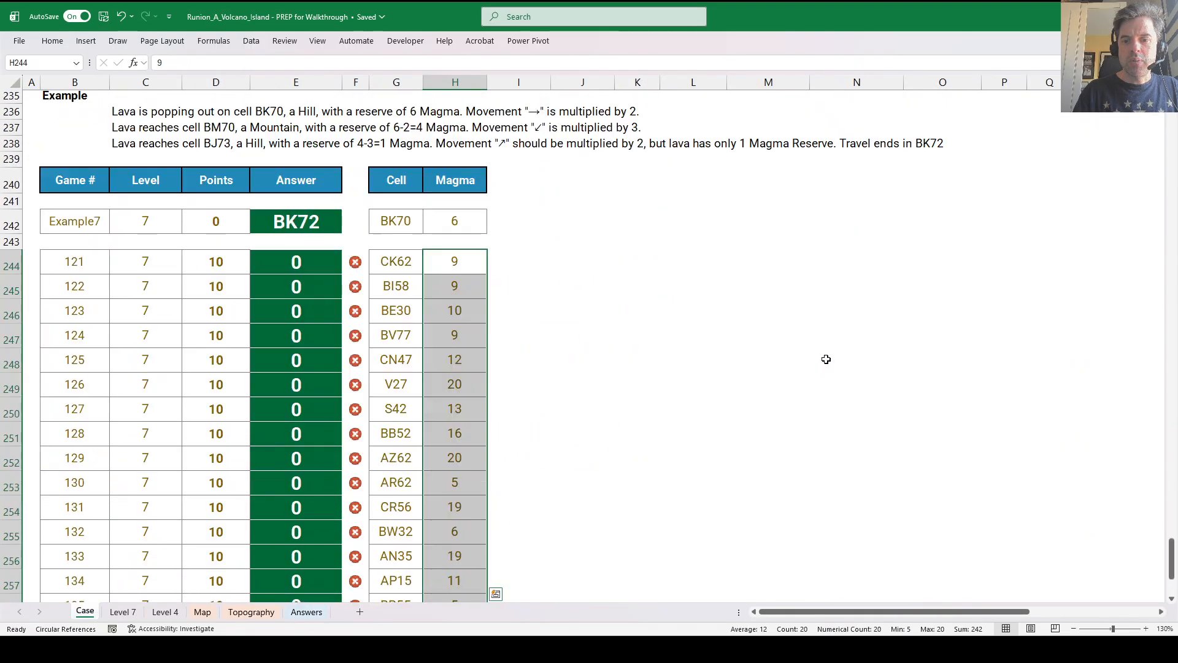
pyautogui.scroll(18, 822, 355)
pyautogui.scroll(7, 826, 359)
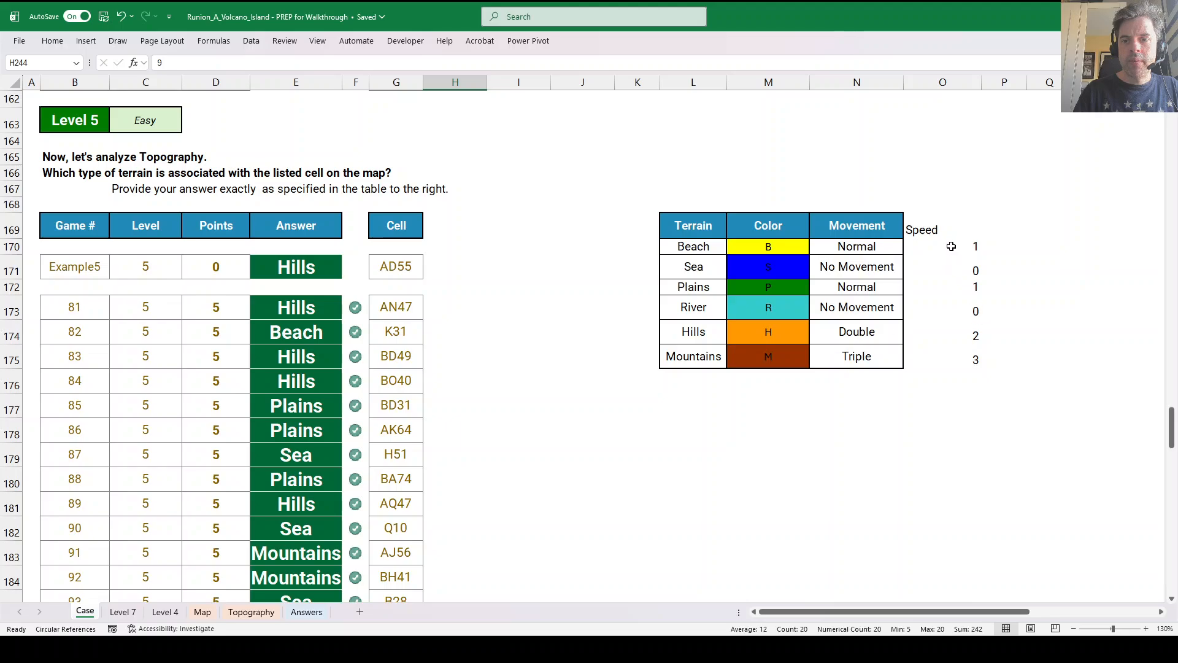
pyautogui.click(951, 246)
pyautogui.click(76, 62)
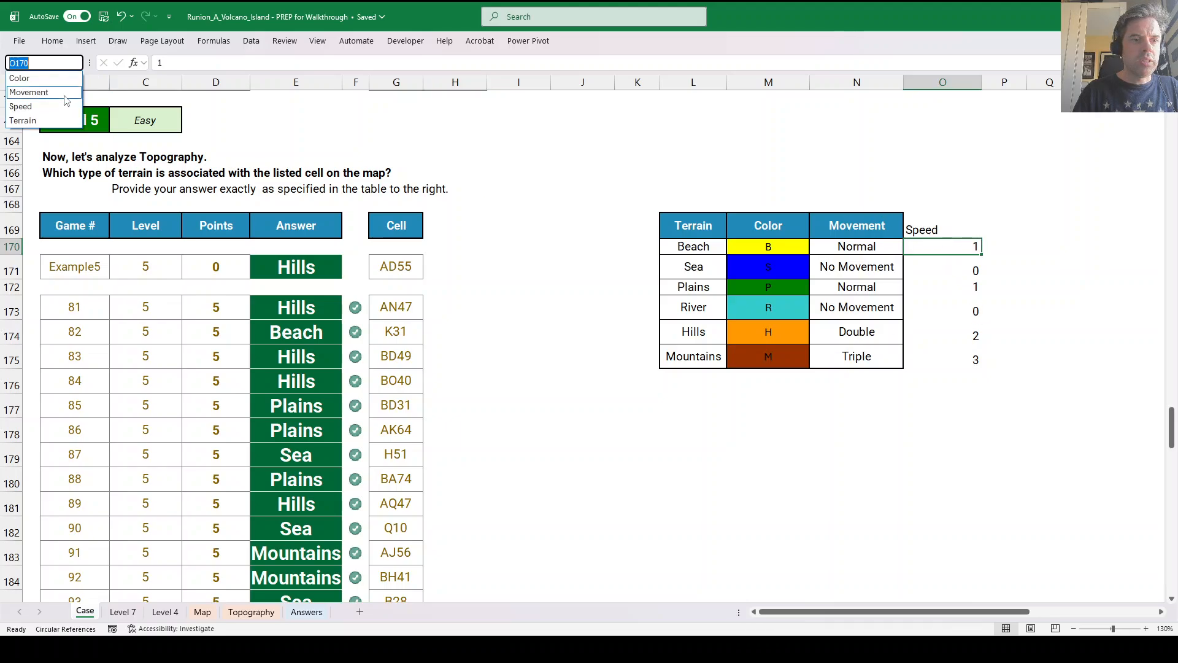
pyautogui.click(51, 103)
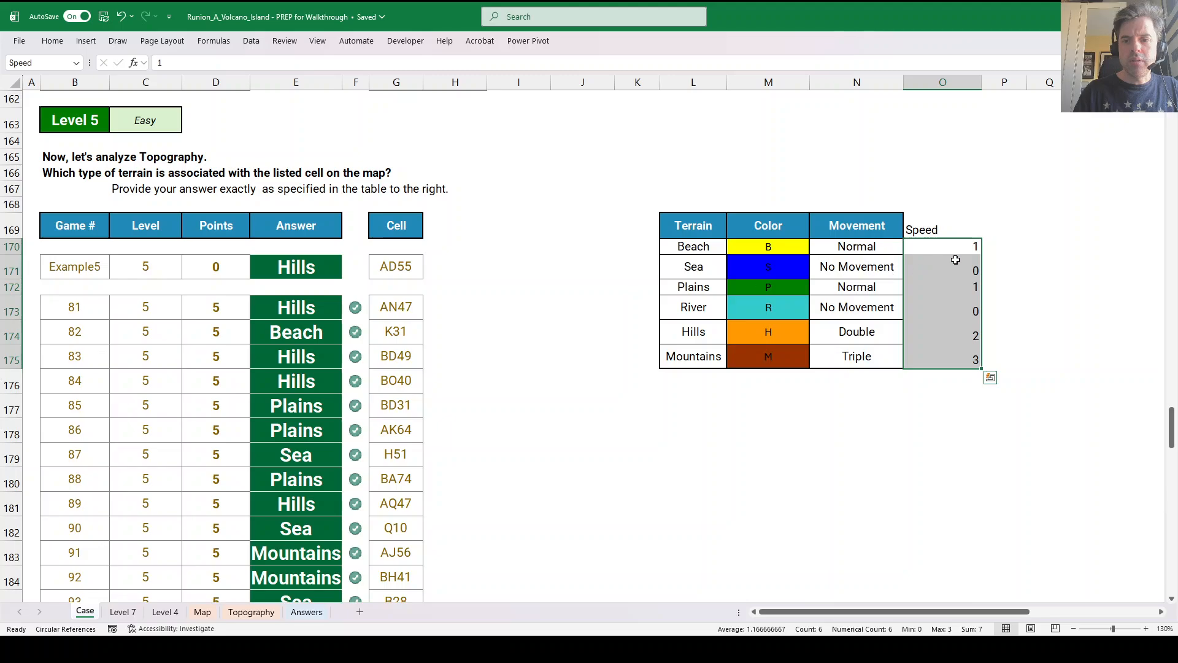
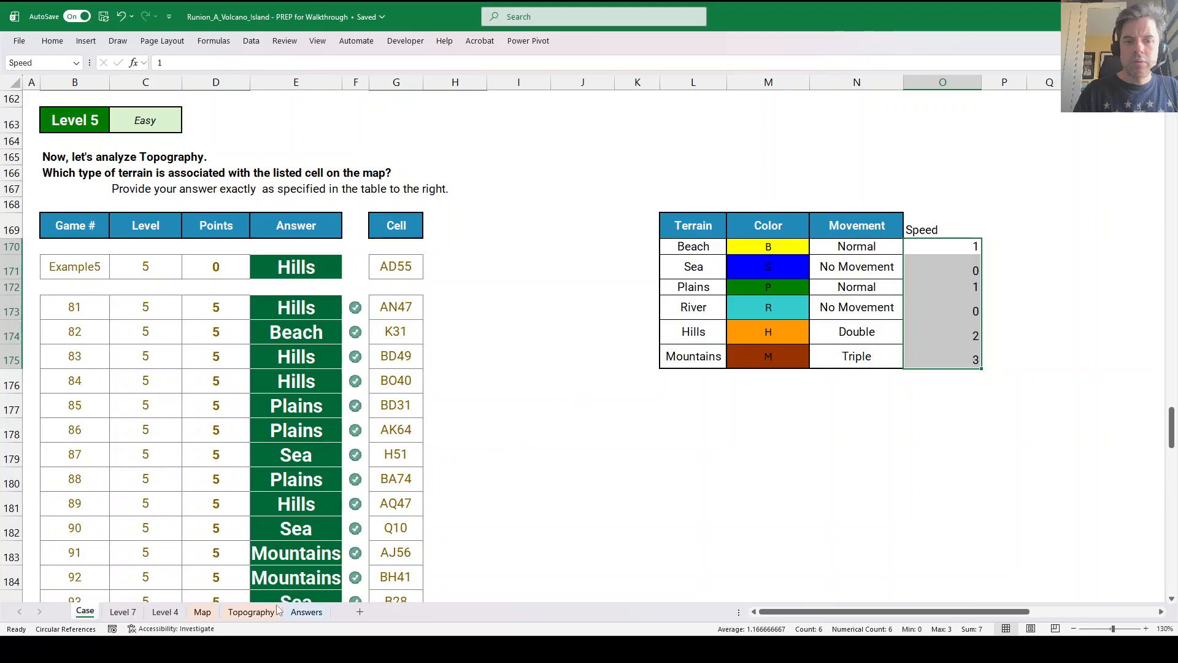
# Try to force numeric values in J4 of the Level 7 sheet with =Speed*1.
pyautogui.click(123, 613)
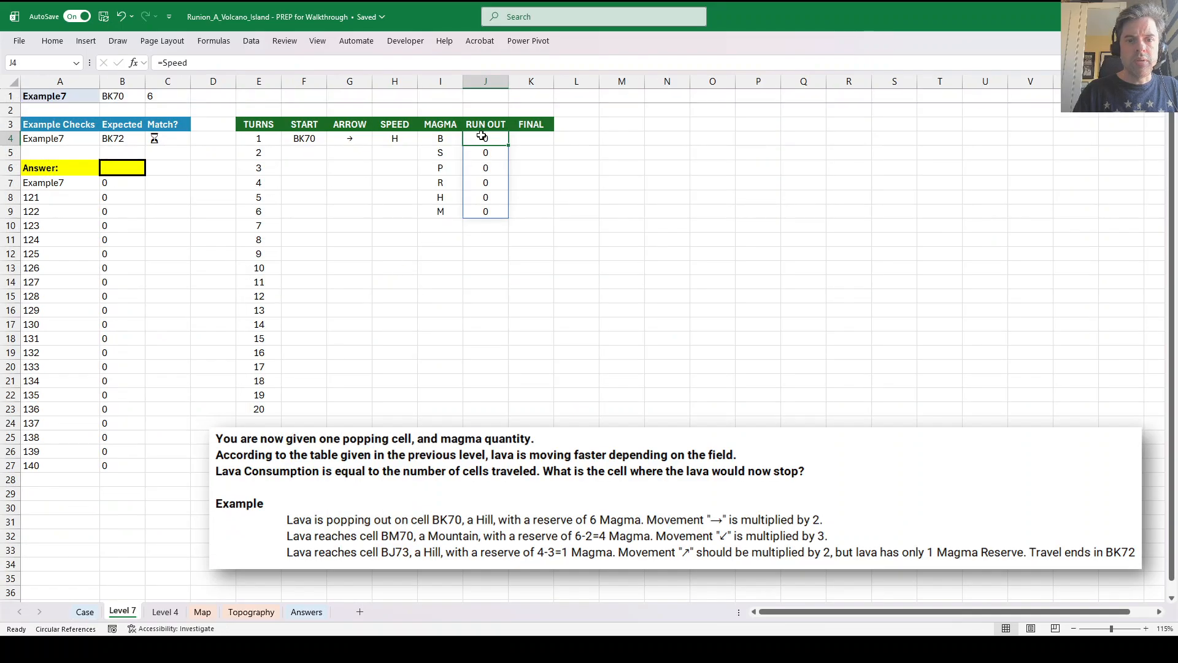
pyautogui.click(255, 64)
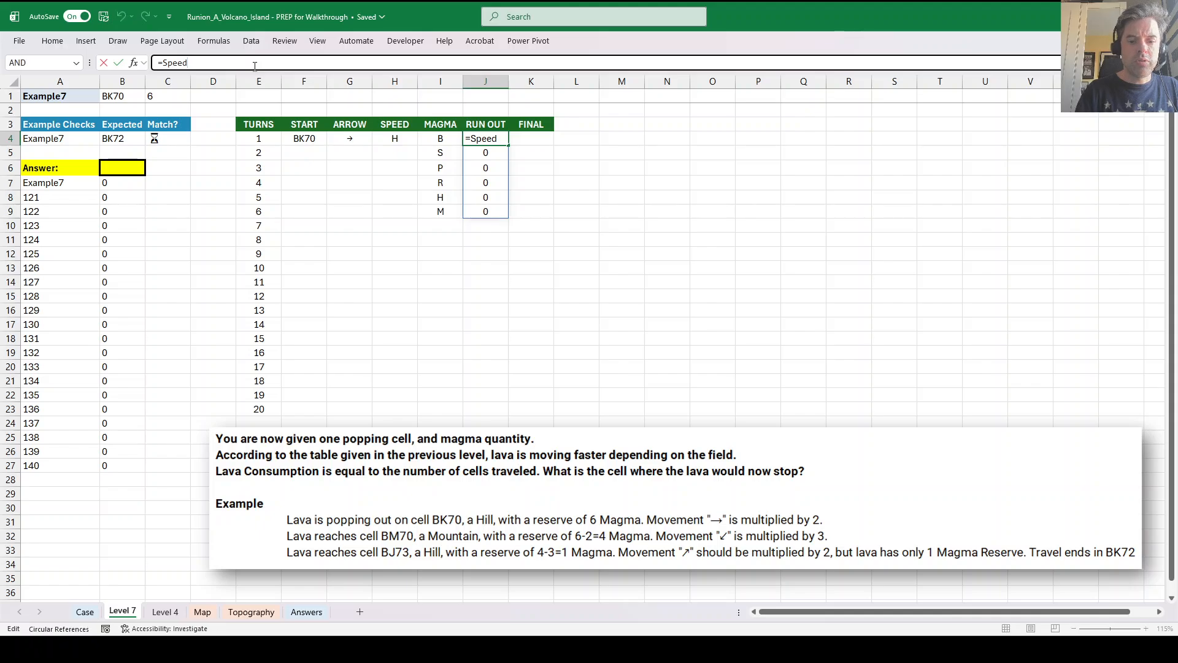
pyautogui.write('*1')
pyautogui.press('Return')
pyautogui.press('Up')
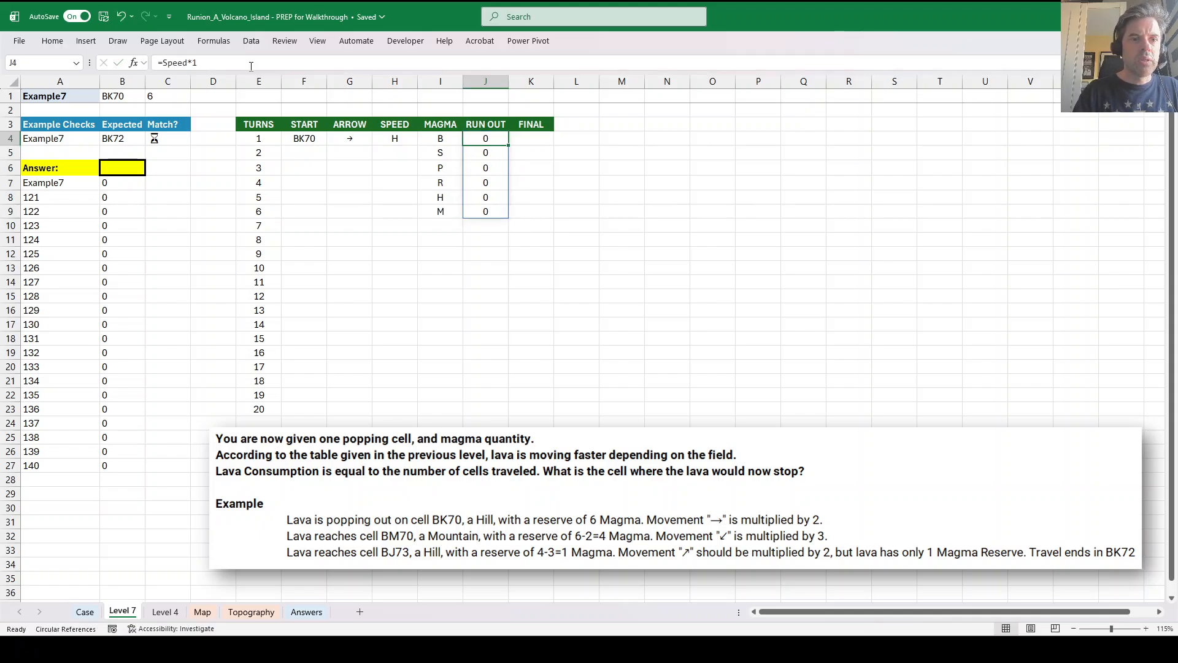
# Change the test formula in J4 to =Spee*1.
pyautogui.click(190, 63)
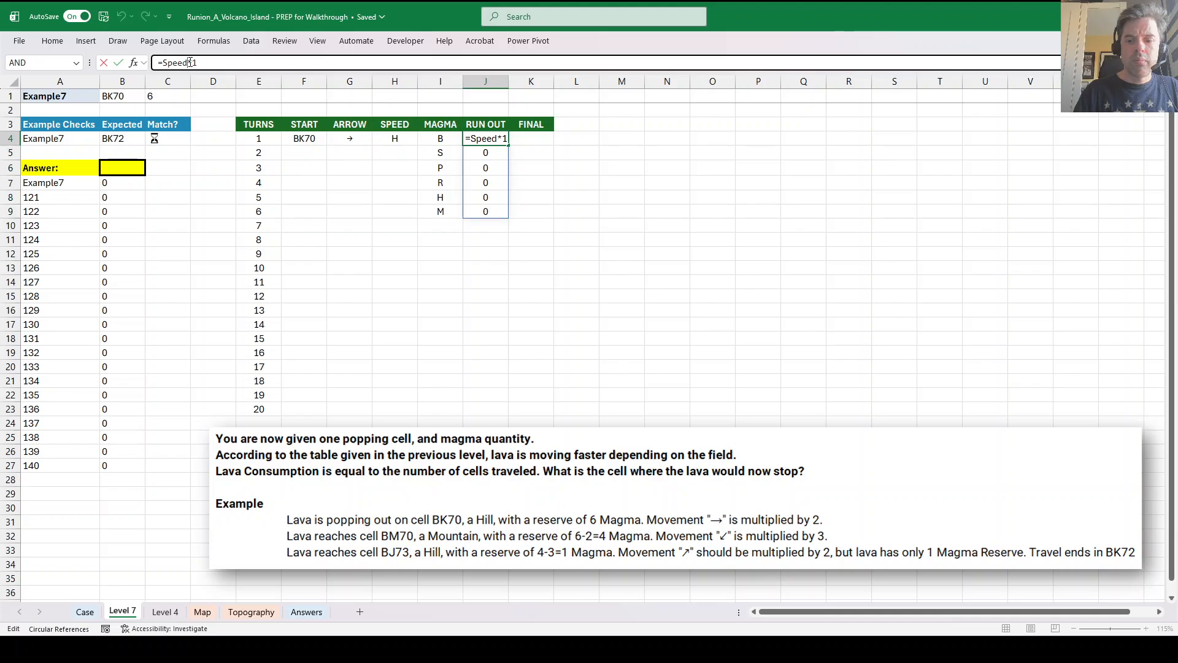
pyautogui.press('BackSpace')
pyautogui.press('Return')
pyautogui.press('Up')
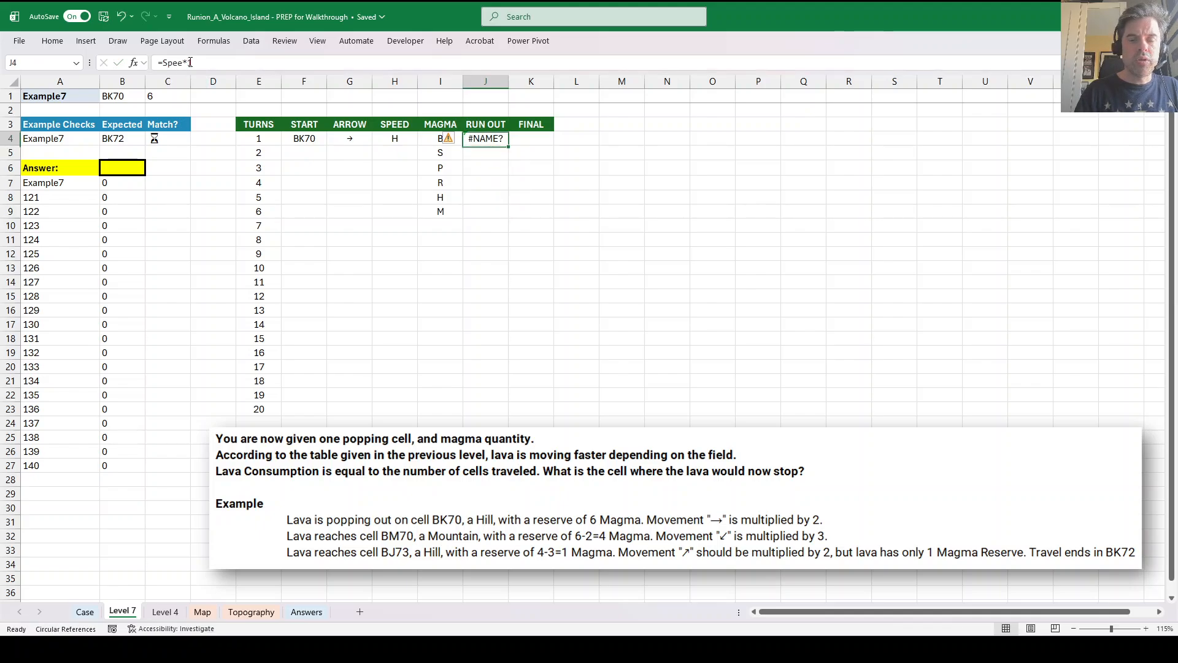
# Create the Speed name again from the top row of O169:O175 on the Case sheet.
pyautogui.click(84, 611)
pyautogui.moveTo(923, 229); pyautogui.dragTo(942, 369)
pyautogui.hotkey('ctrl', 'shift', 'F3')
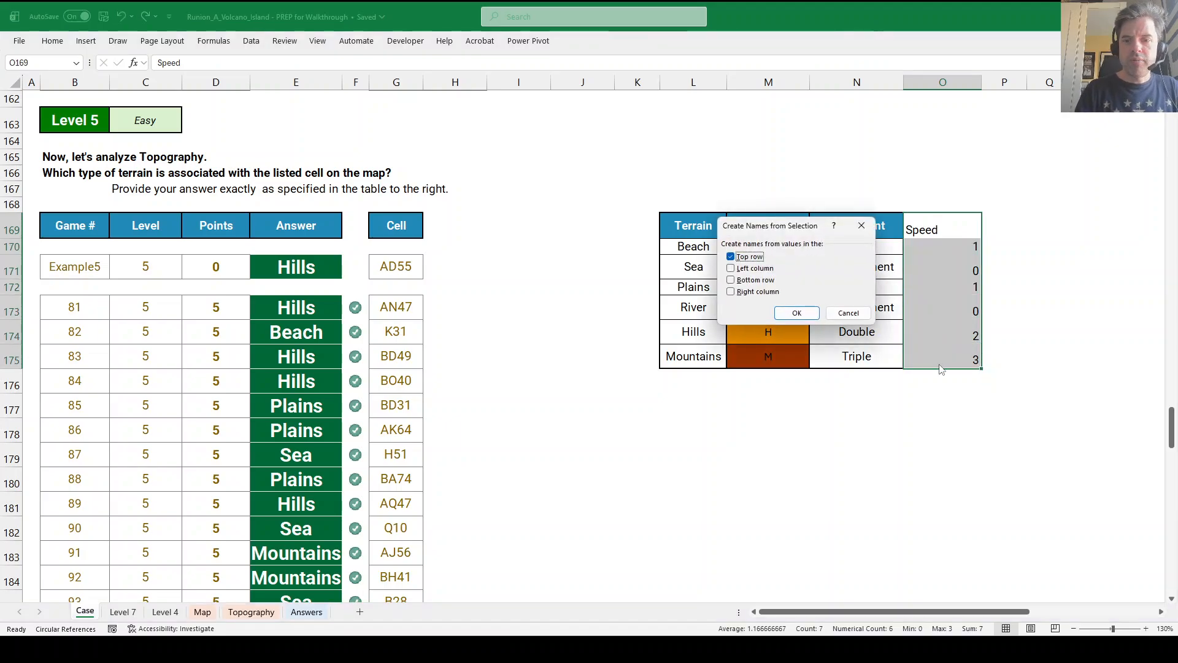
pyautogui.press('Return')
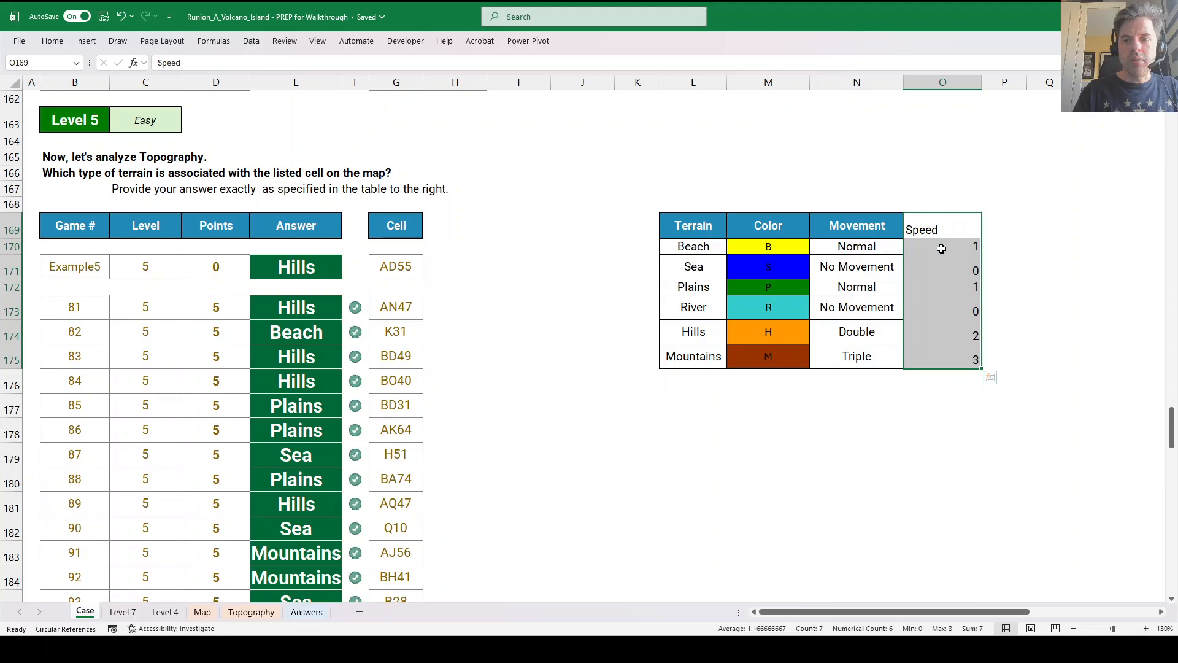
# Give the speed values in O170:O175 the additional range name Speed2.
pyautogui.moveTo(940, 247); pyautogui.dragTo(942, 363)
pyautogui.click(69, 62)
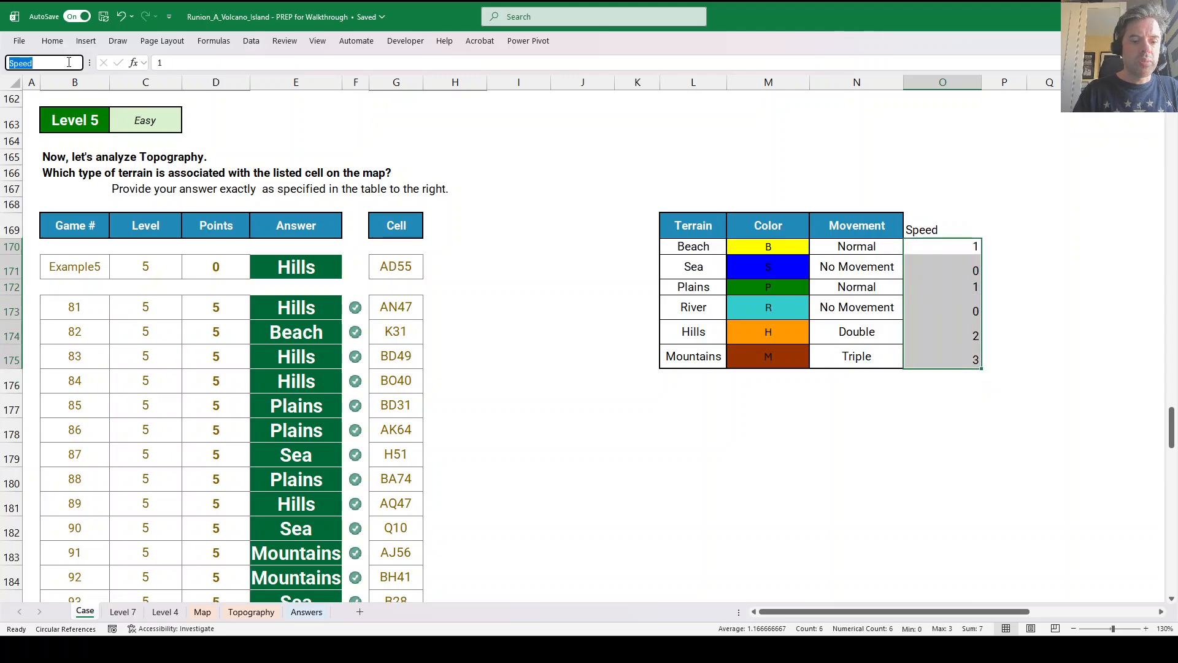
pyautogui.write('Speed2')
pyautogui.press('Return')
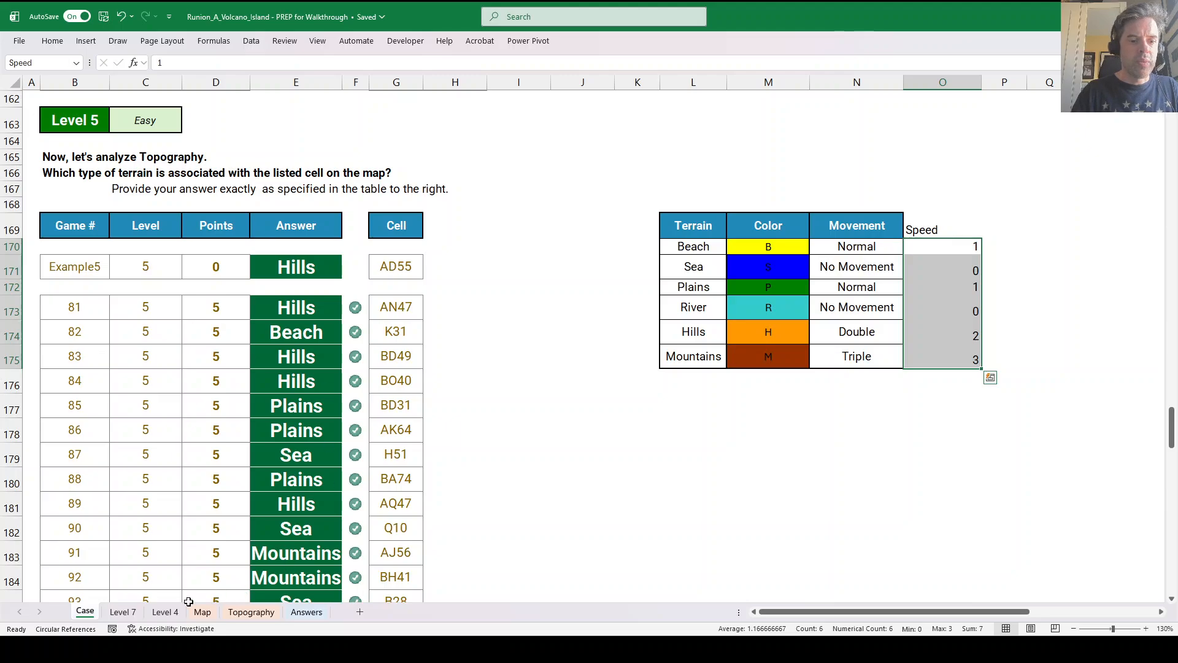
# Enter =Speed2 in J4 of the Level 7 sheet to spill the speeds beside the colour codes, and return to H4.
pyautogui.click(123, 612)
pyautogui.write('=speed2')
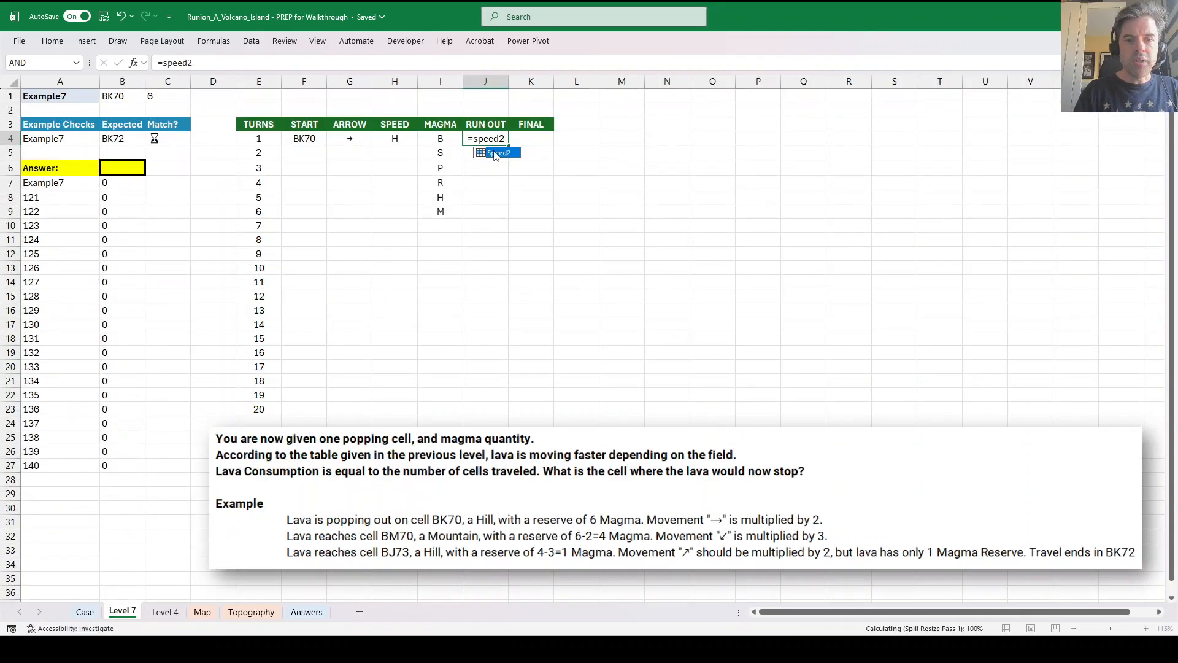
pyautogui.press('Return')
pyautogui.press('Up')
pyautogui.press('Left')
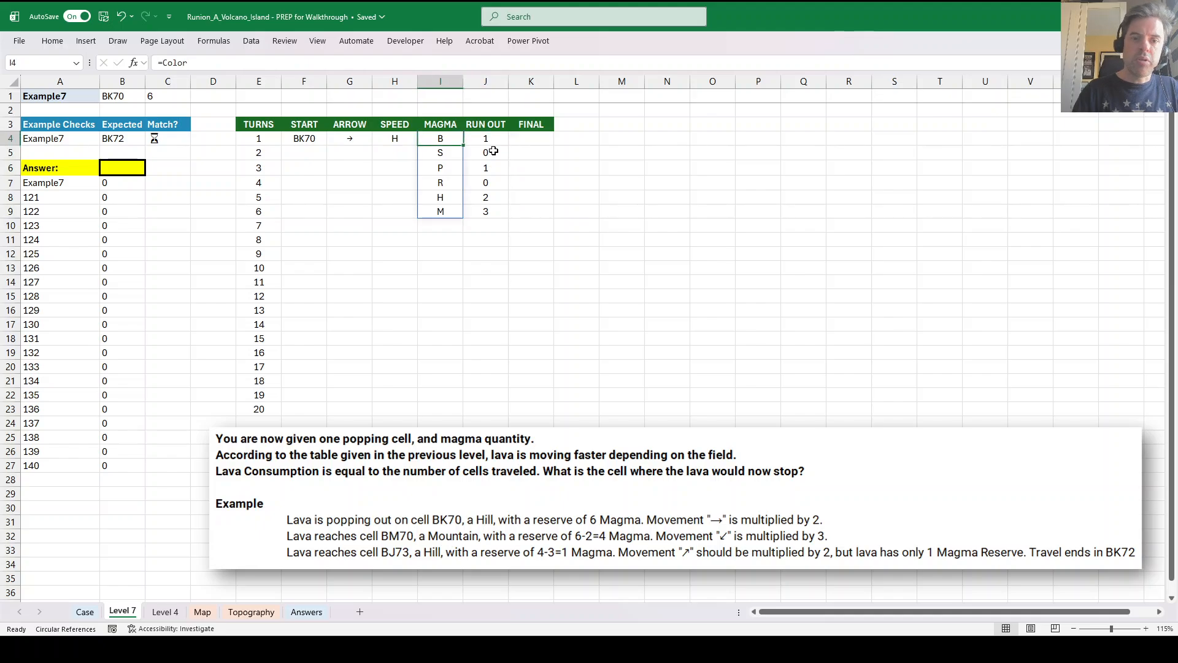
pyautogui.press('Right')
pyautogui.press('Left')
pyautogui.click(406, 143)
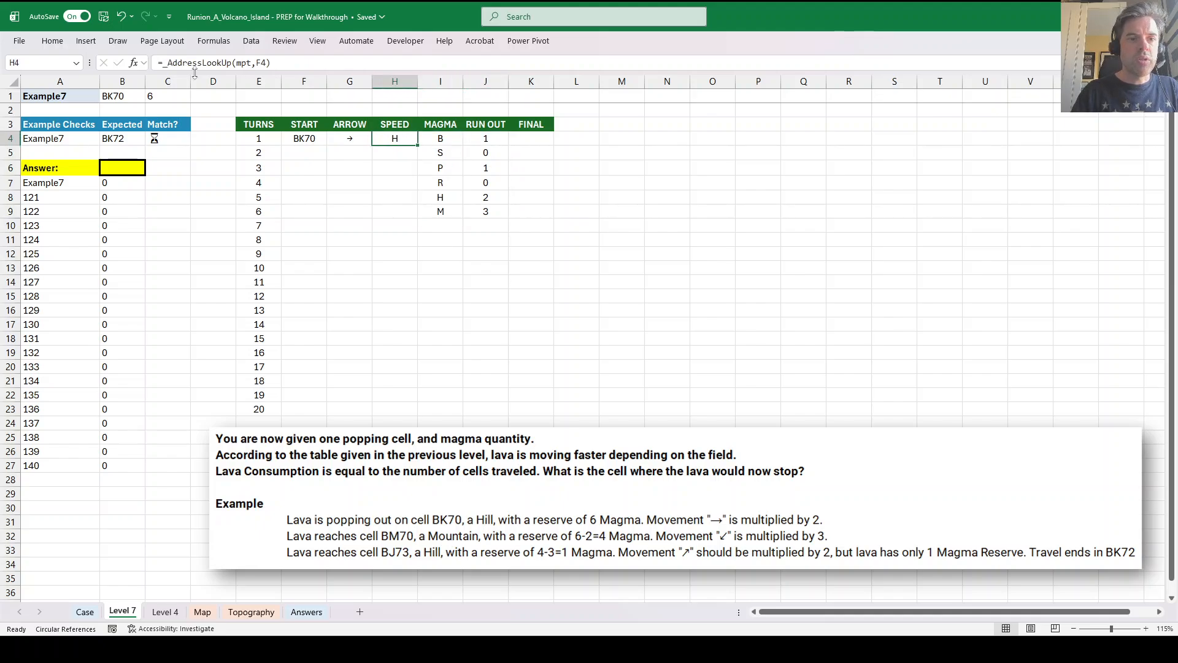
# Wrap the turn 1 speed formula in H4 as =XLOOKUP(_AddressLookUp(mpt,F4),Color,Speed2).
pyautogui.click(164, 62)
pyautogui.write('xlookup(')
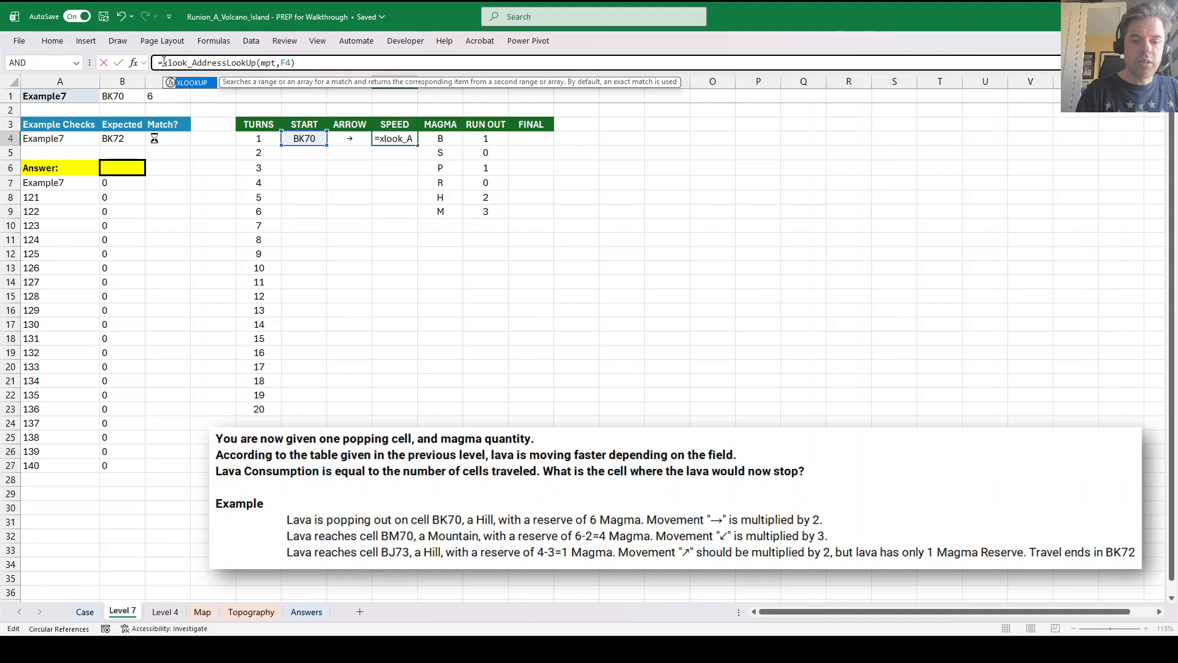
pyautogui.click(335, 63)
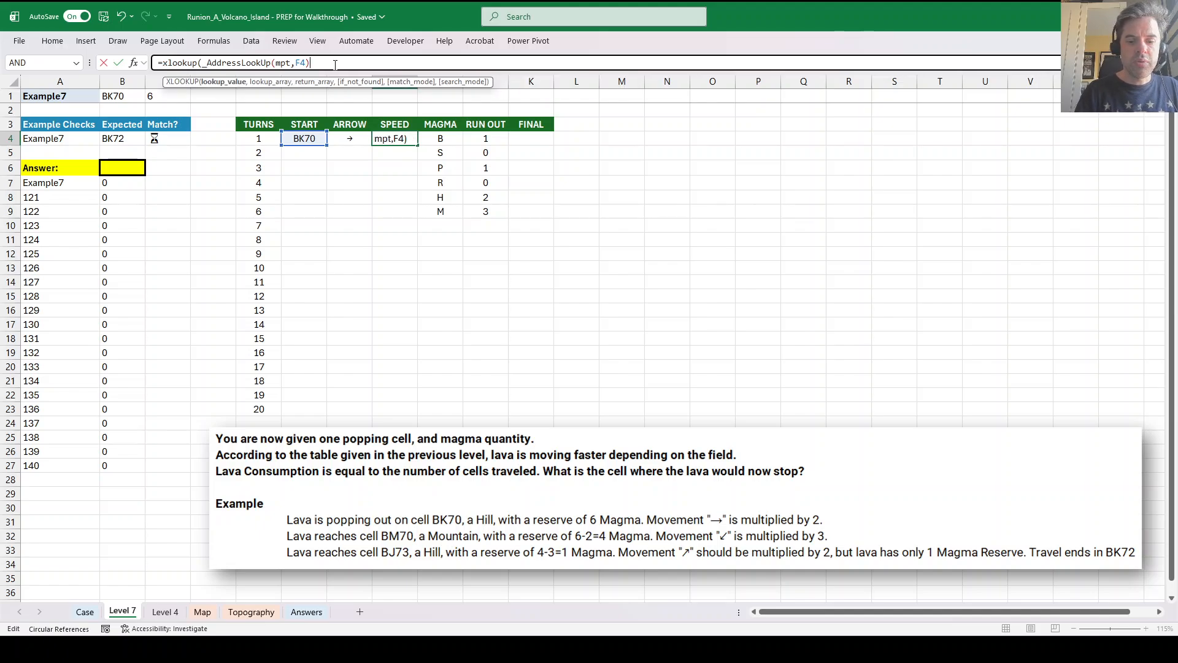
pyautogui.write(',')
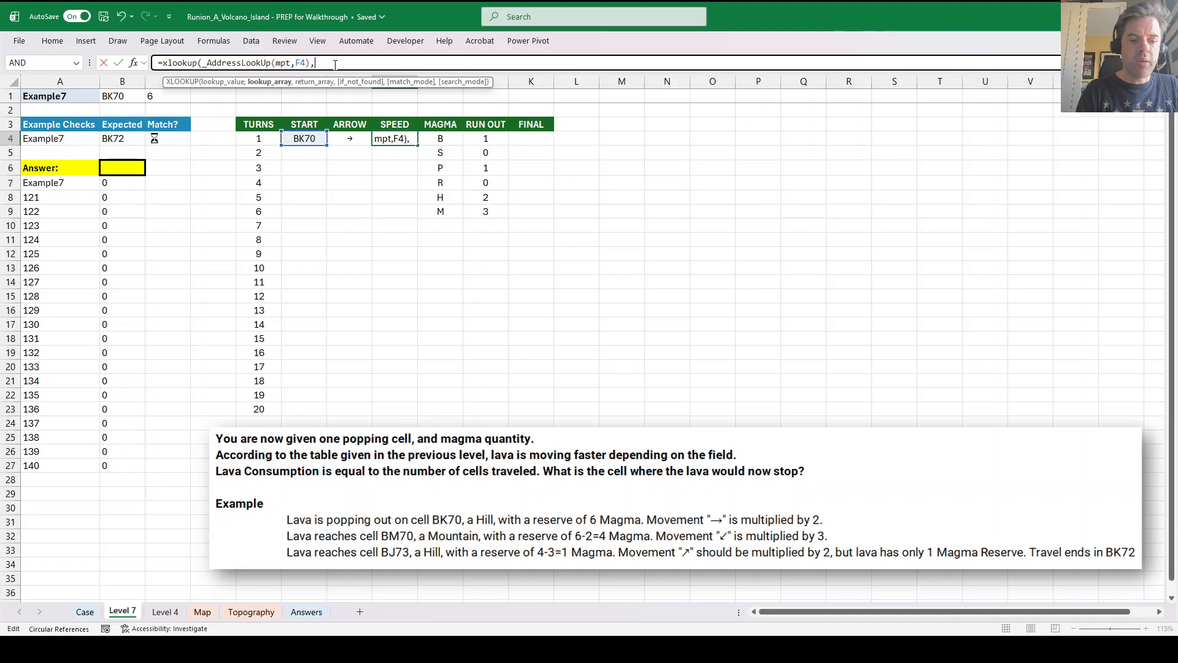
pyautogui.write('Color,')
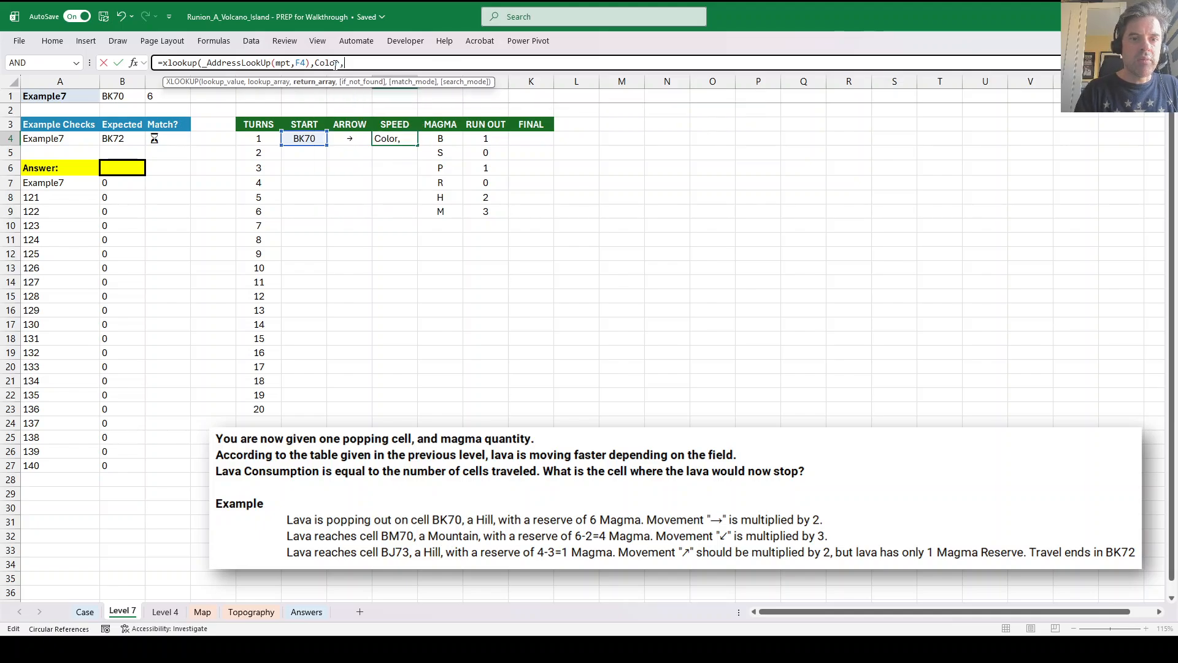
pyautogui.write('Speed)')
pyautogui.press('Return')
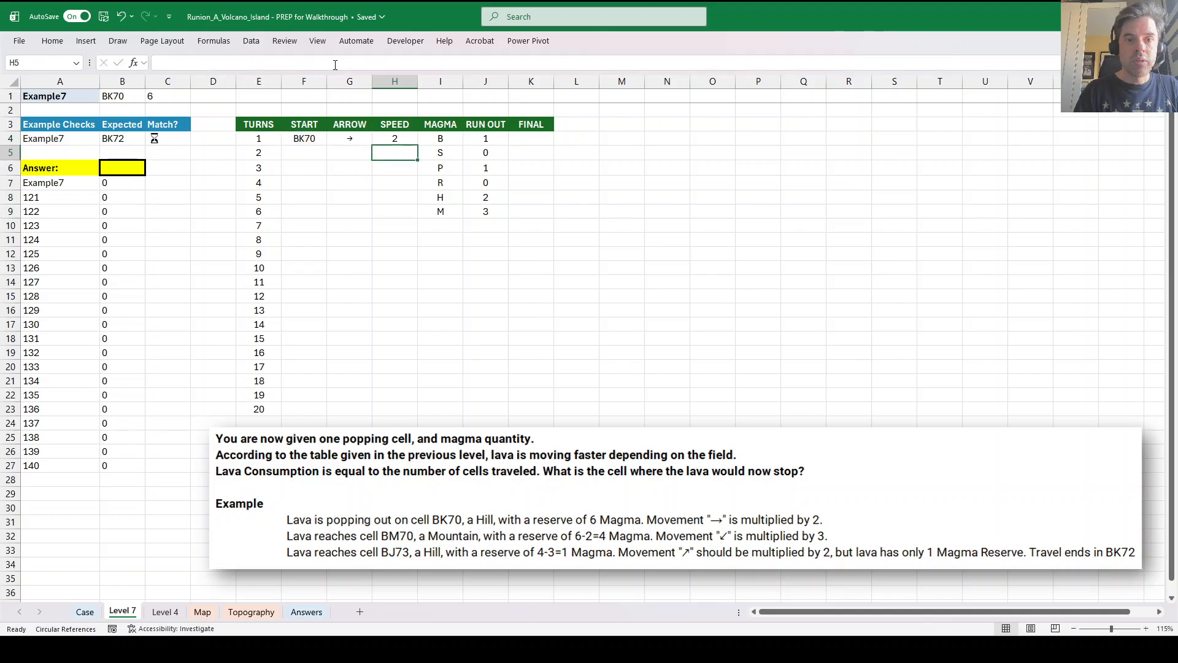
# Clear the spilled helper lists from I4 and J4 under MAGMA and RUN OUT.
pyautogui.press('Up')
pyautogui.press('Right')
pyautogui.press('BackSpace')
pyautogui.press('Return')
pyautogui.press('Up')
pyautogui.press('Right')
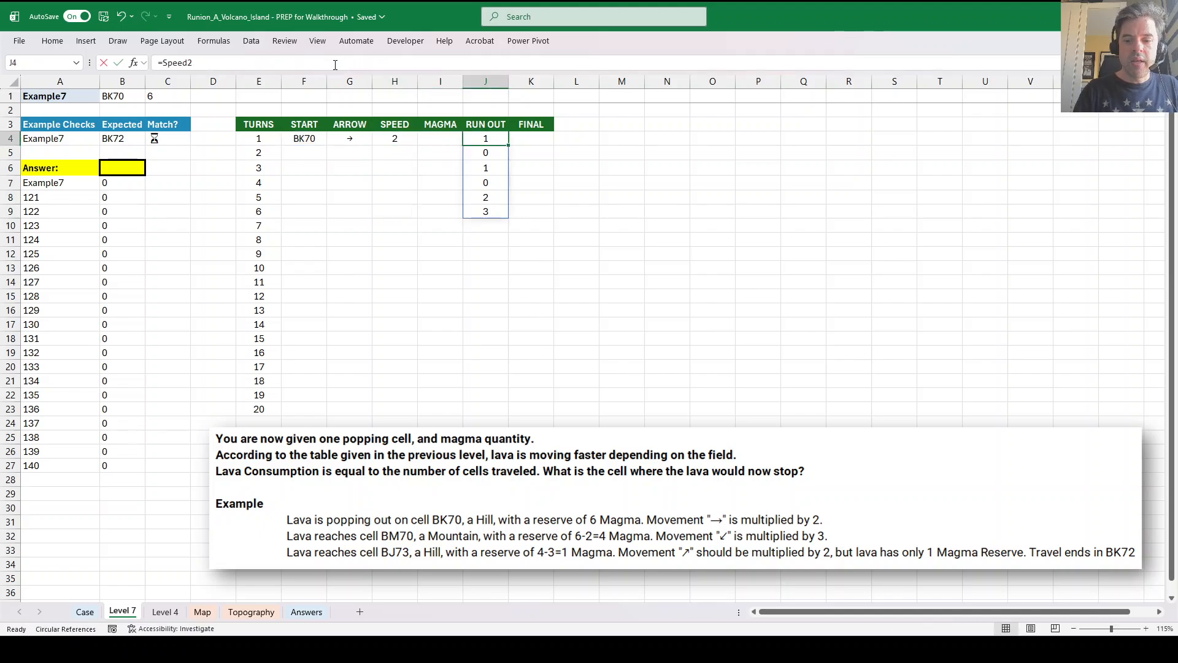
pyautogui.press('BackSpace')
pyautogui.press('Return')
# Link the turn 1 magma cell I4 to the starting magma quantity with =C1.
pyautogui.press('Up')
pyautogui.press('Left')
pyautogui.write('=')
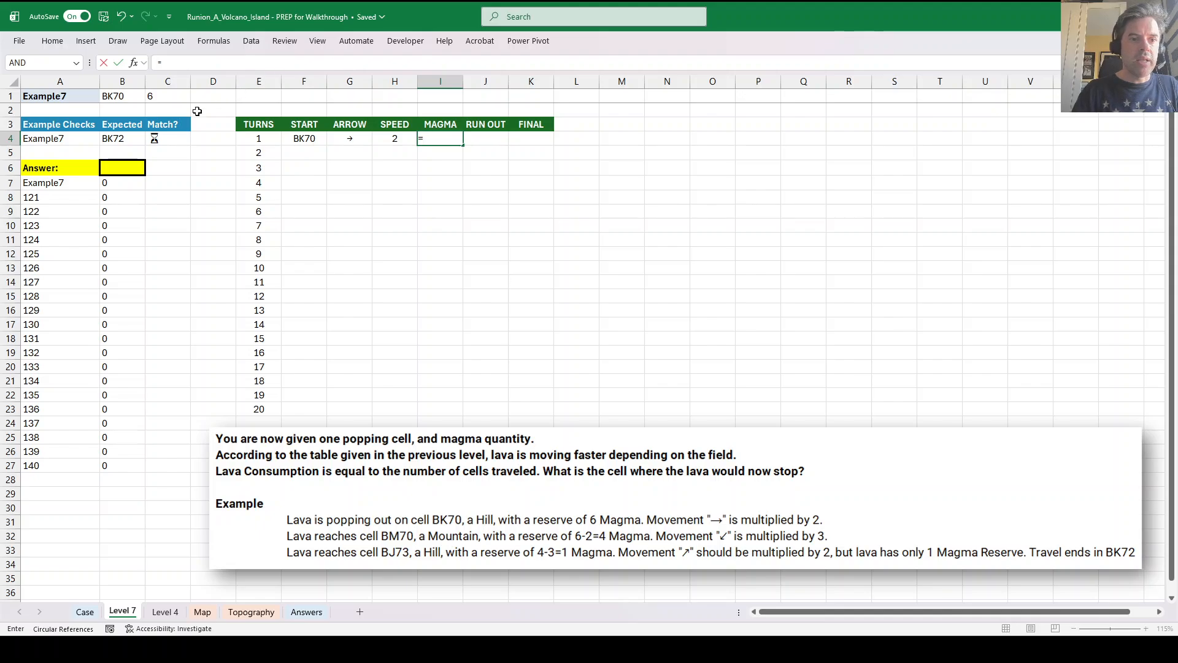
pyautogui.click(178, 96)
pyautogui.press('Return')
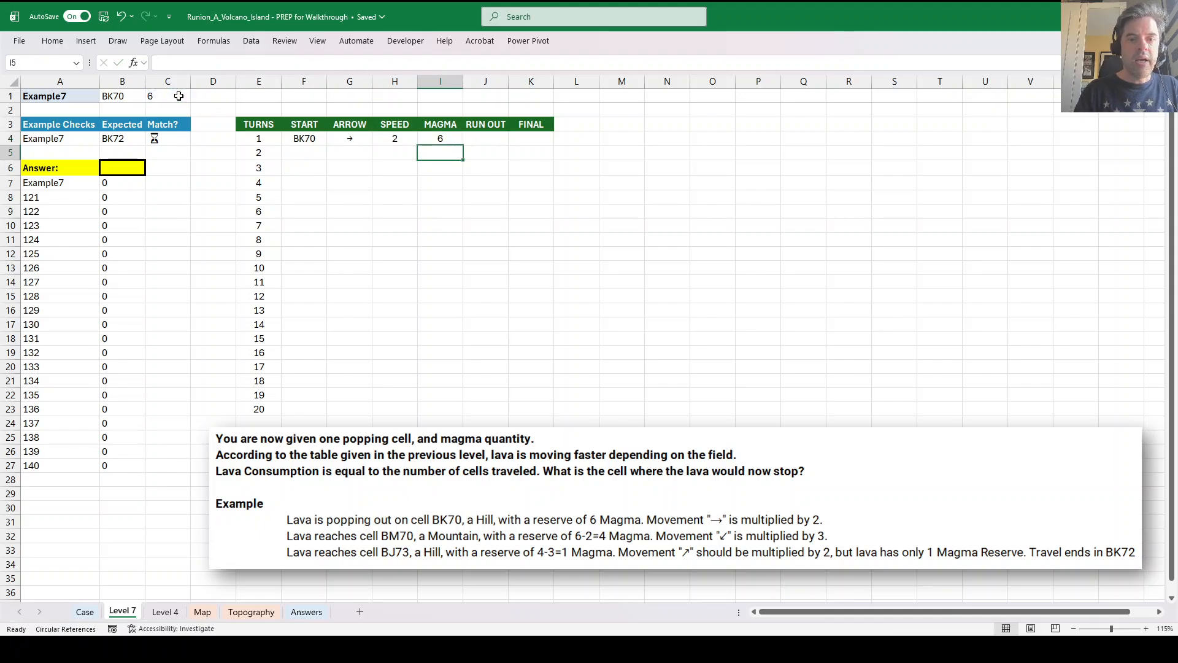
# Enter =_MoveOnMap(F4,G4,H4) in F5 to calculate the turn 2 start cell.
pyautogui.press('Up')
pyautogui.press('Right')
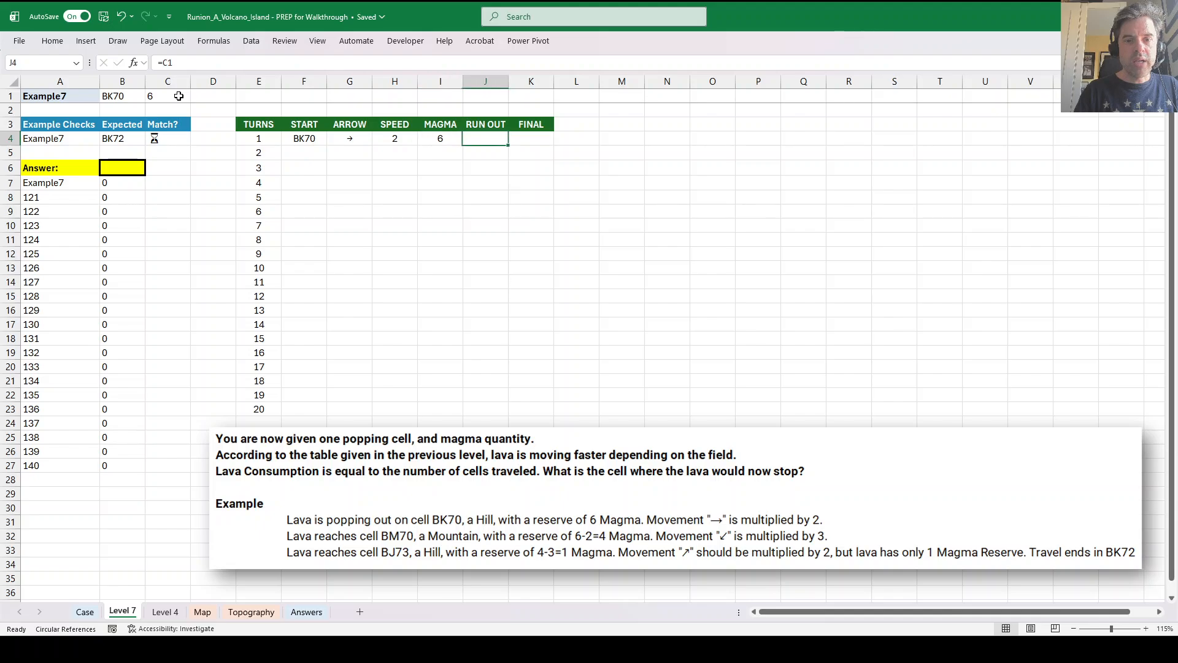
pyautogui.press('Left')
pyautogui.press('Left')
pyautogui.press('Left')
pyautogui.press('Left')
pyautogui.press('Down')
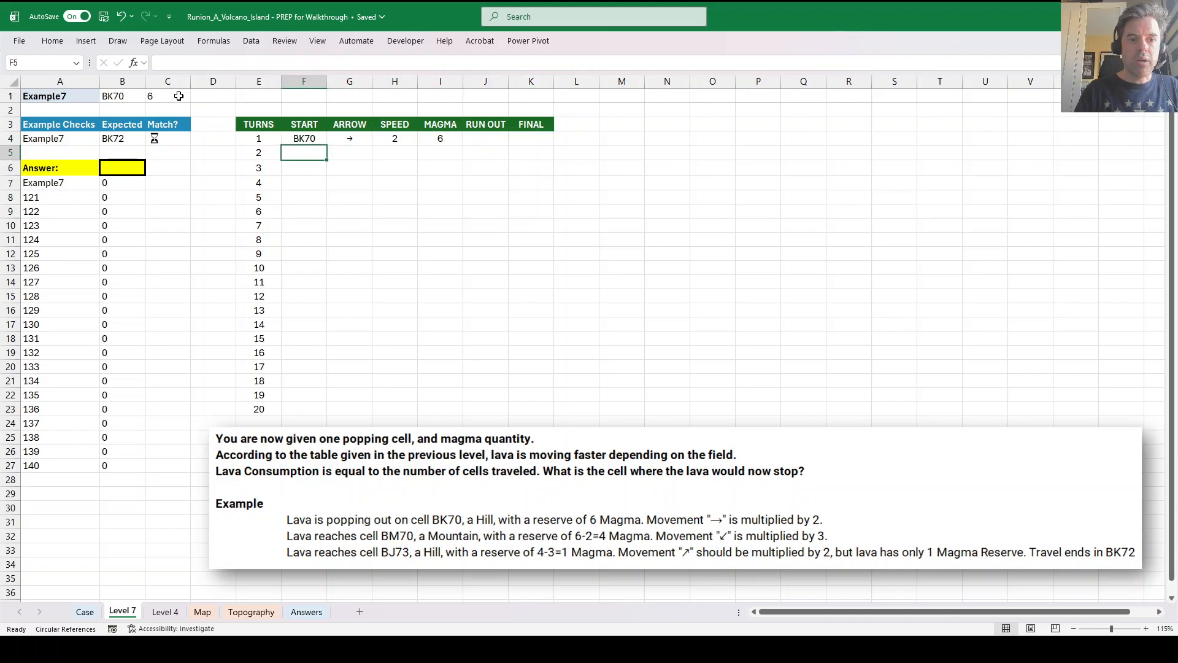
pyautogui.write('=move')
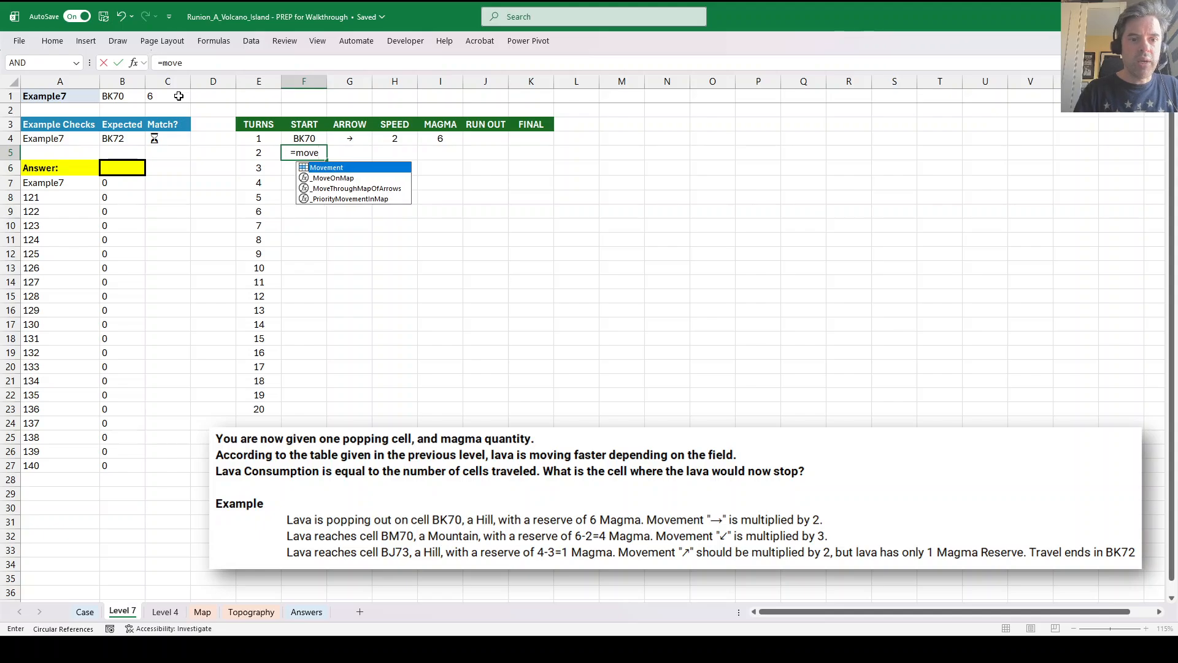
pyautogui.press('Down')
pyautogui.press('Tab')
pyautogui.press('Up')
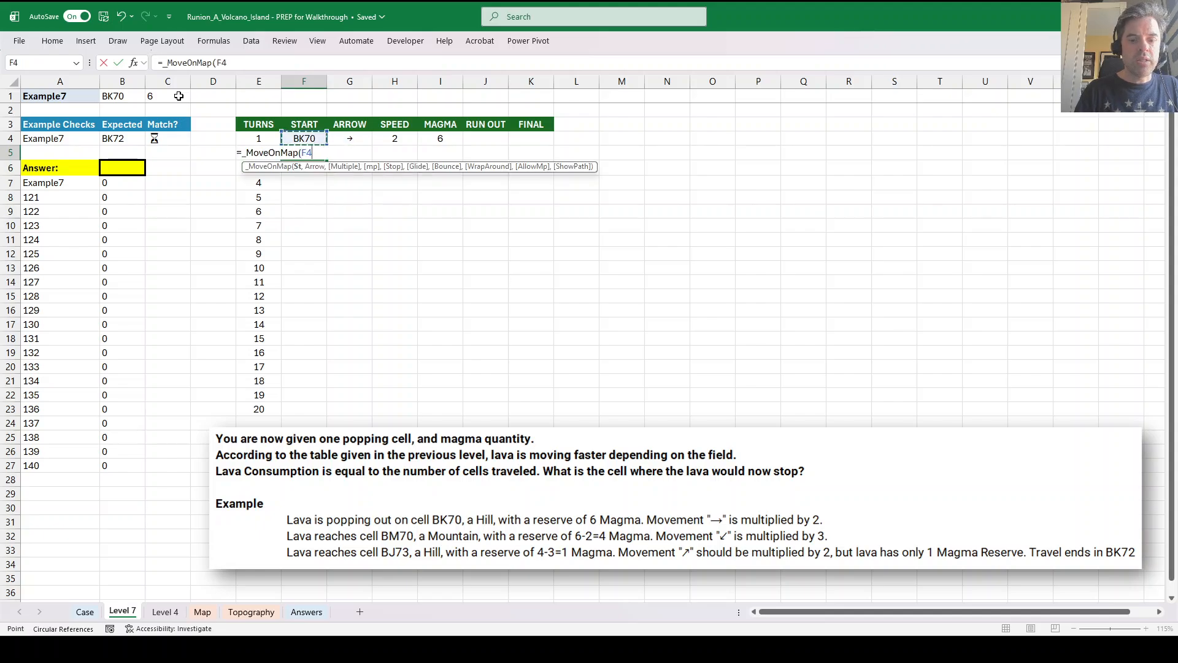
pyautogui.write(',')
pyautogui.press('Up')
pyautogui.press('Right')
pyautogui.press('Right')
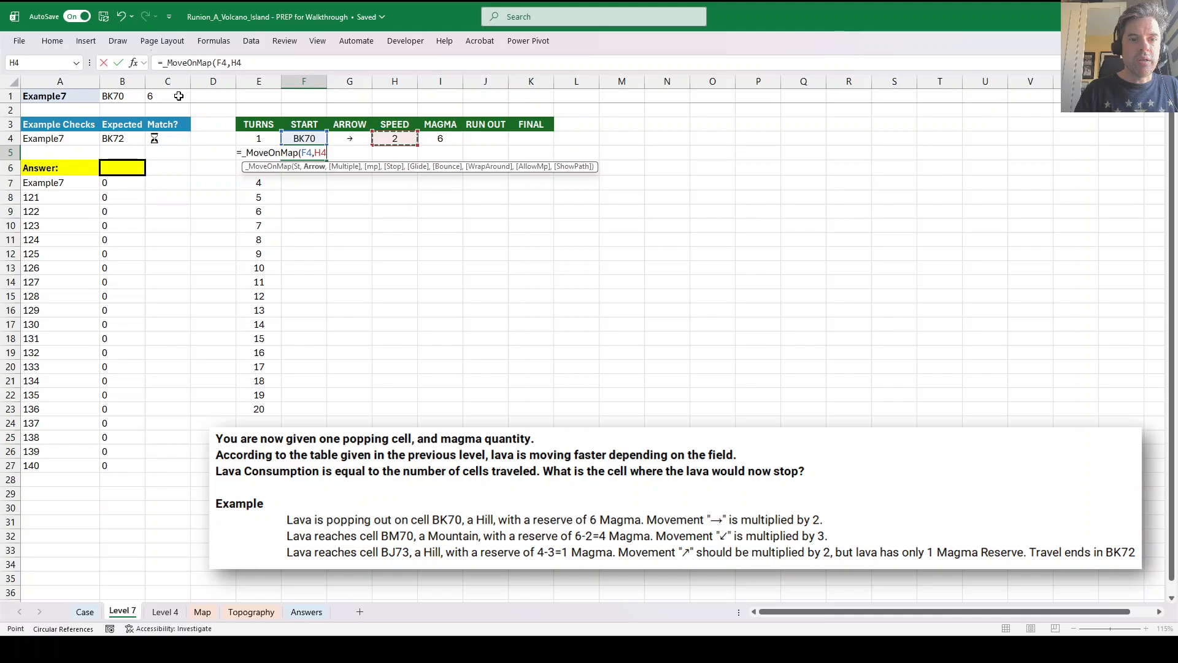
pyautogui.press('Left')
pyautogui.write(',')
pyautogui.press('Right')
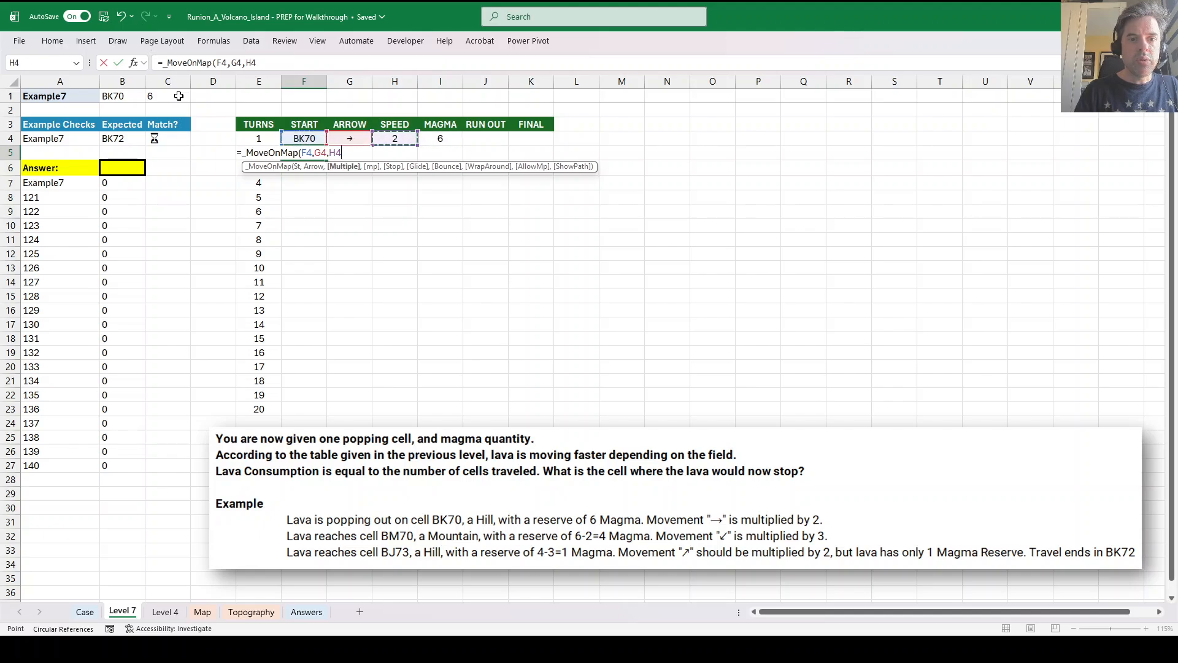
pyautogui.write(')')
pyautogui.press('Return')
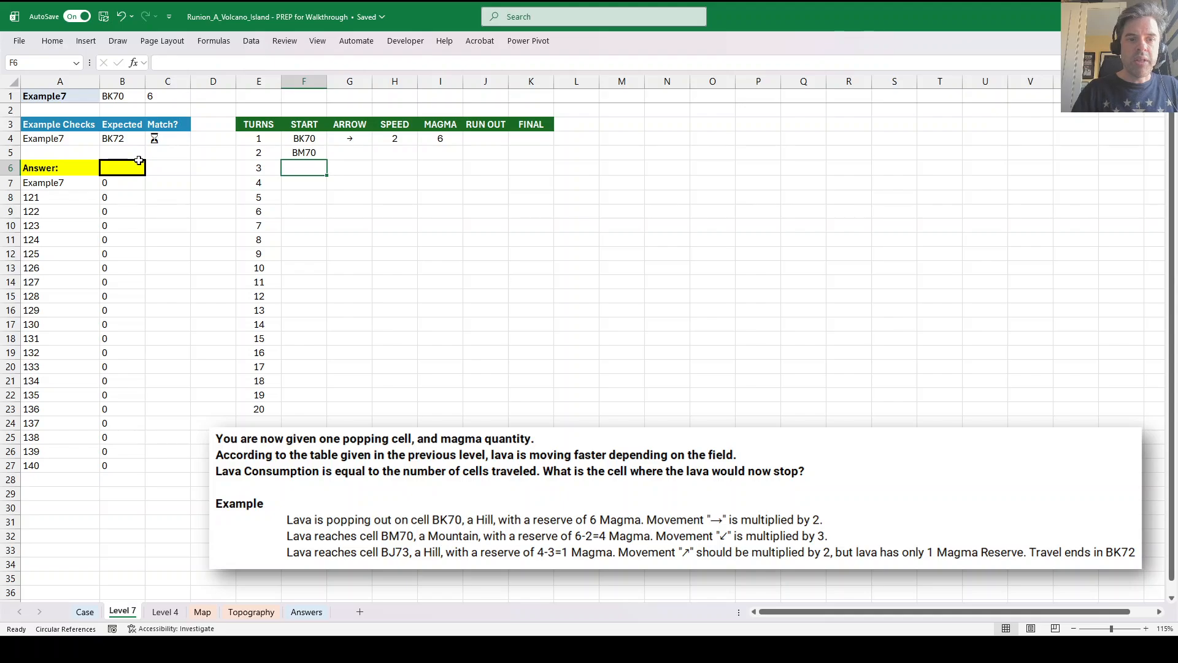
# Fill the turn 1 arrow, speed and magma formulas and the turn 2 start formula down through turn 20.
pyautogui.click(313, 152)
pyautogui.moveTo(347, 140); pyautogui.dragTo(459, 148)
pyautogui.doubleClick(462, 146)
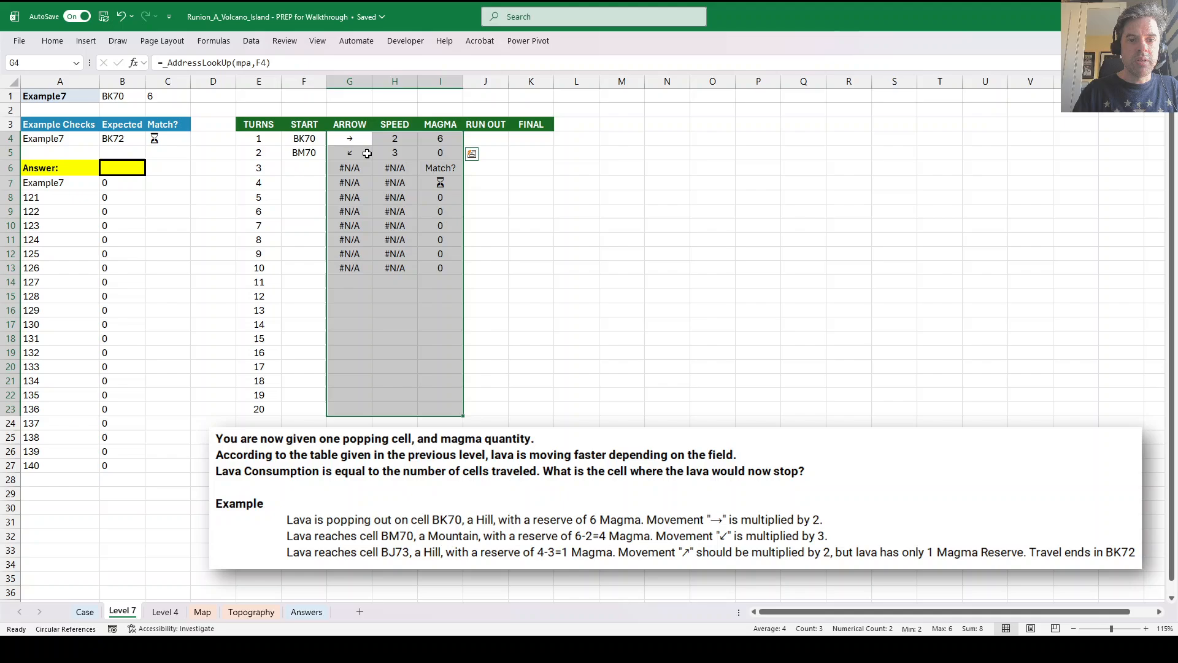
pyautogui.click(312, 153)
pyautogui.doubleClick(327, 159)
pyautogui.click(443, 210)
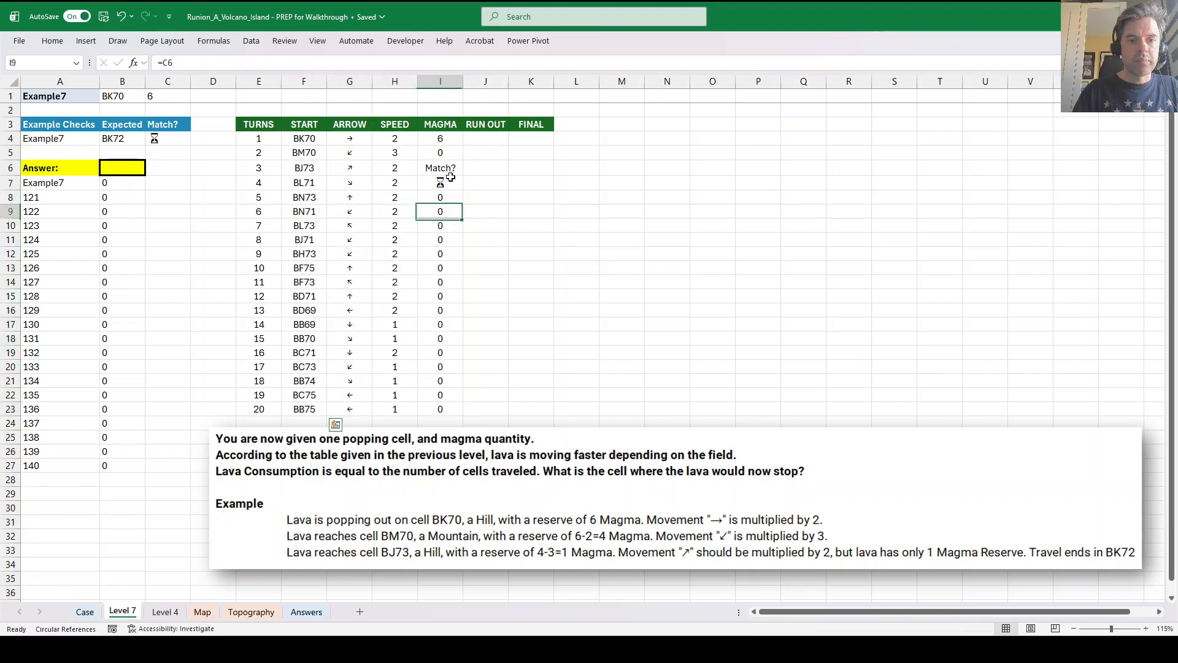
# Clear the copied magma formulas for turns 2 through 20, keeping the turn 1 value.
pyautogui.click(455, 142)
pyautogui.click(438, 152)
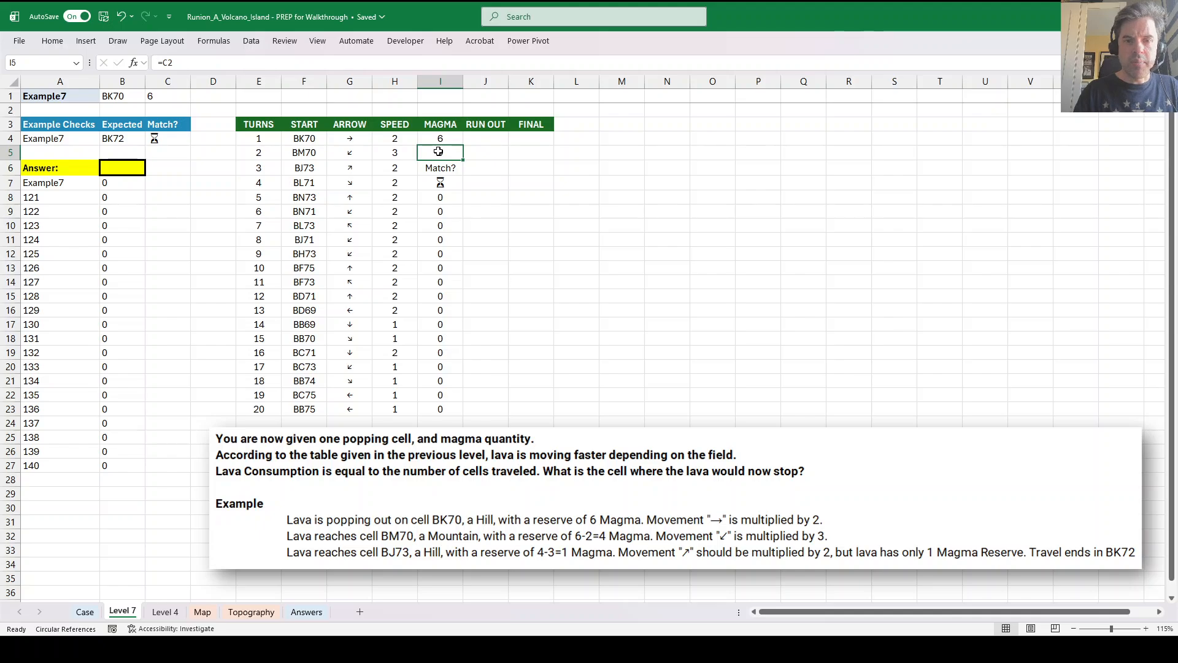
pyautogui.hotkey('ctrl', 'shift', 'Down')
pyautogui.press('Delete')
pyautogui.press('Left')
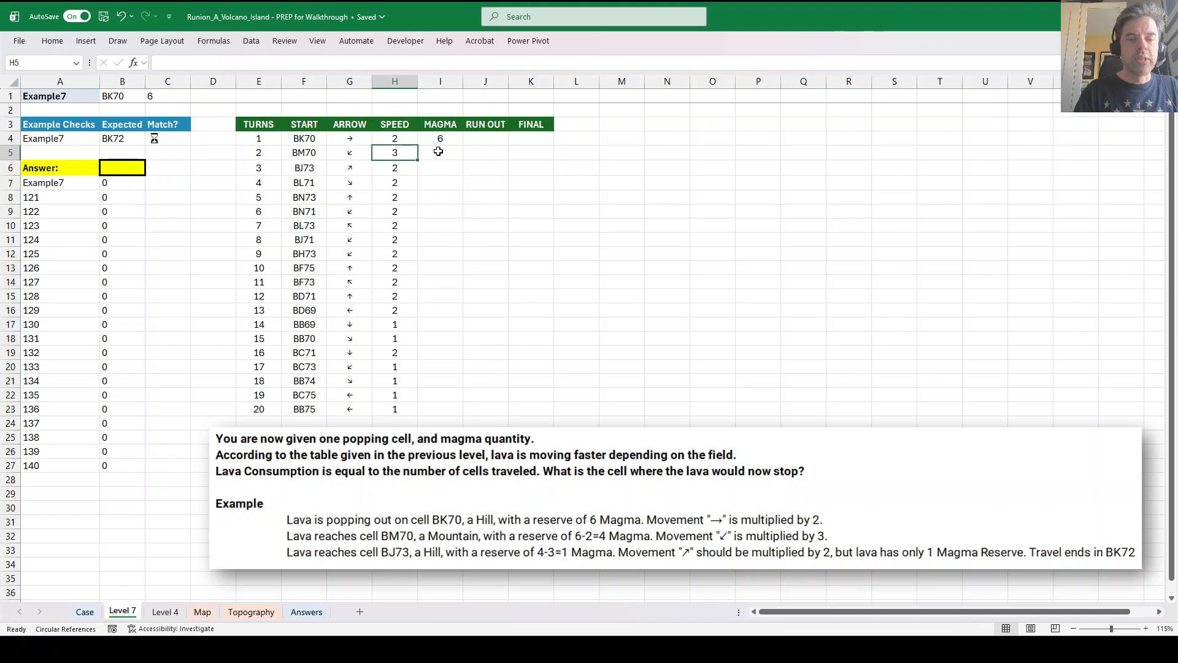
# Enter =I4-H5 as the turn 2 magma formula in I5 and fill it down through turn 20.
pyautogui.click(438, 151)
pyautogui.write('=')
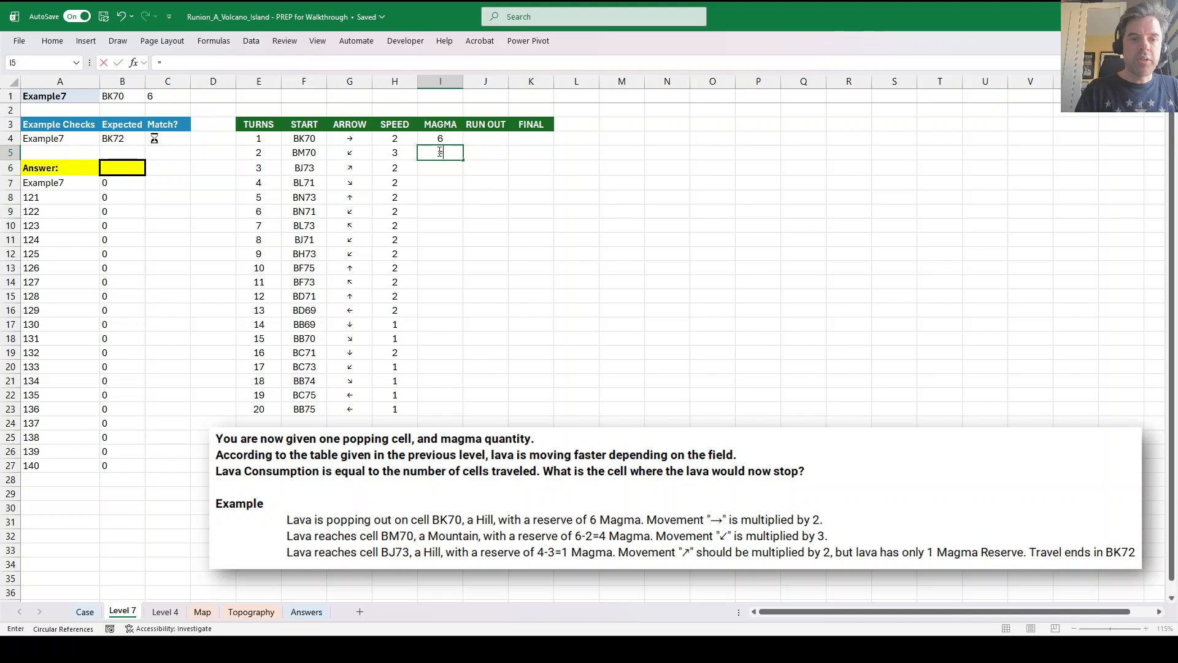
pyautogui.press('Up')
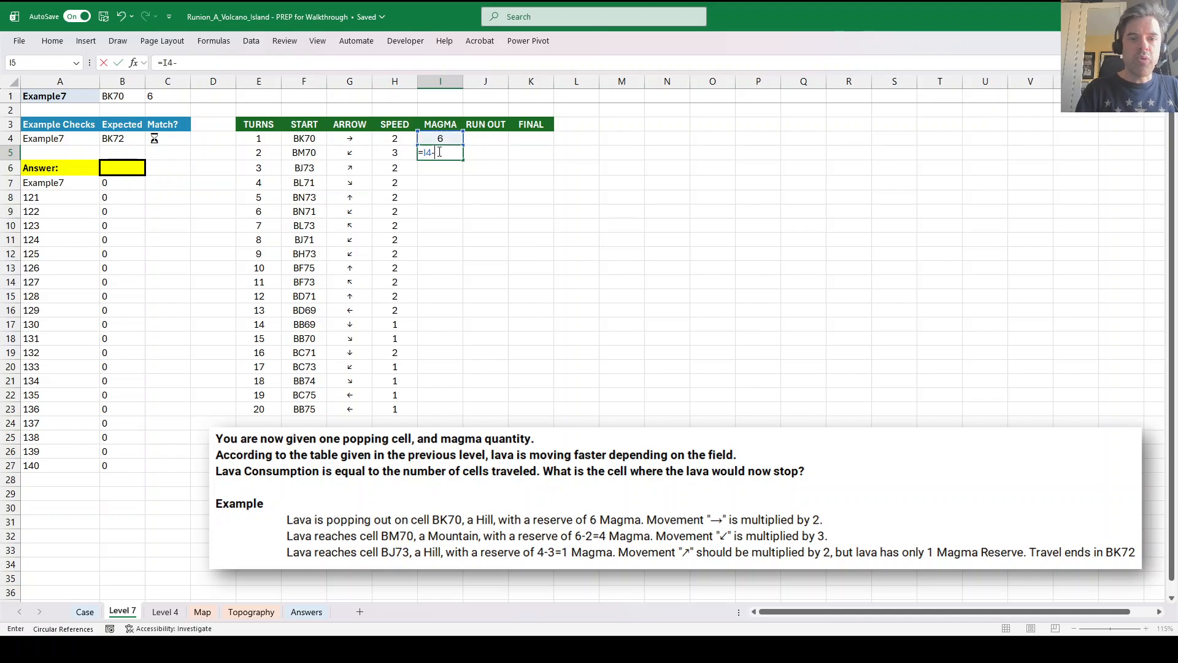
pyautogui.write('-')
pyautogui.press('Left')
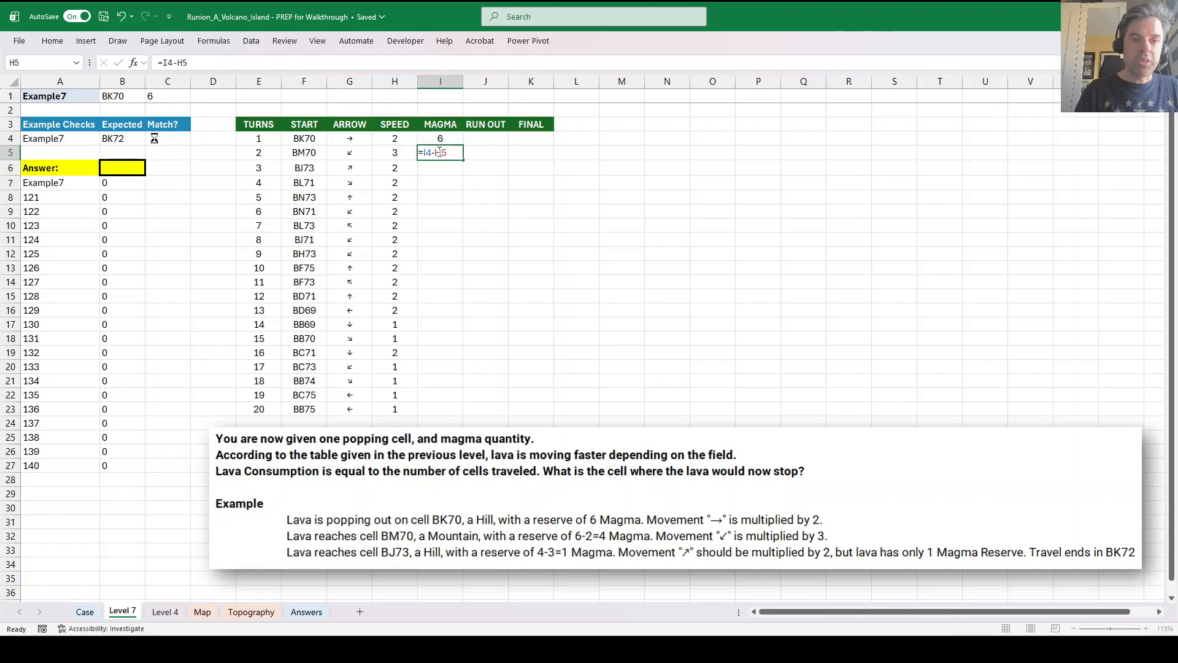
pyautogui.press('Return')
pyautogui.click(438, 151)
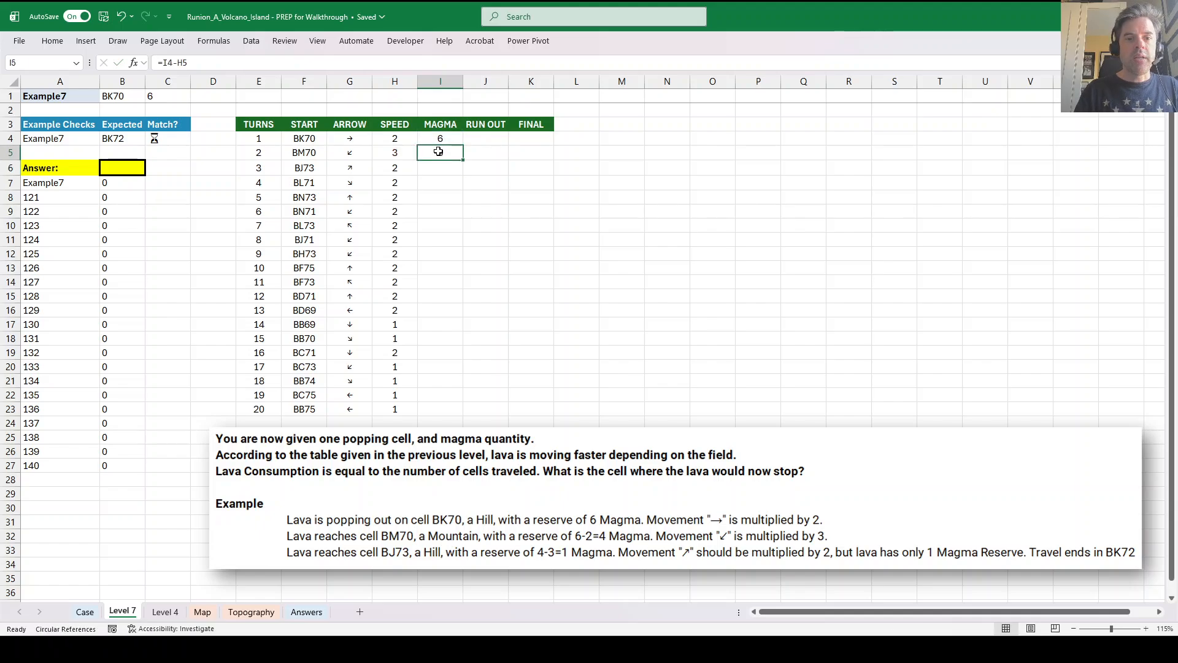
pyautogui.press('Left')
pyautogui.press('Right')
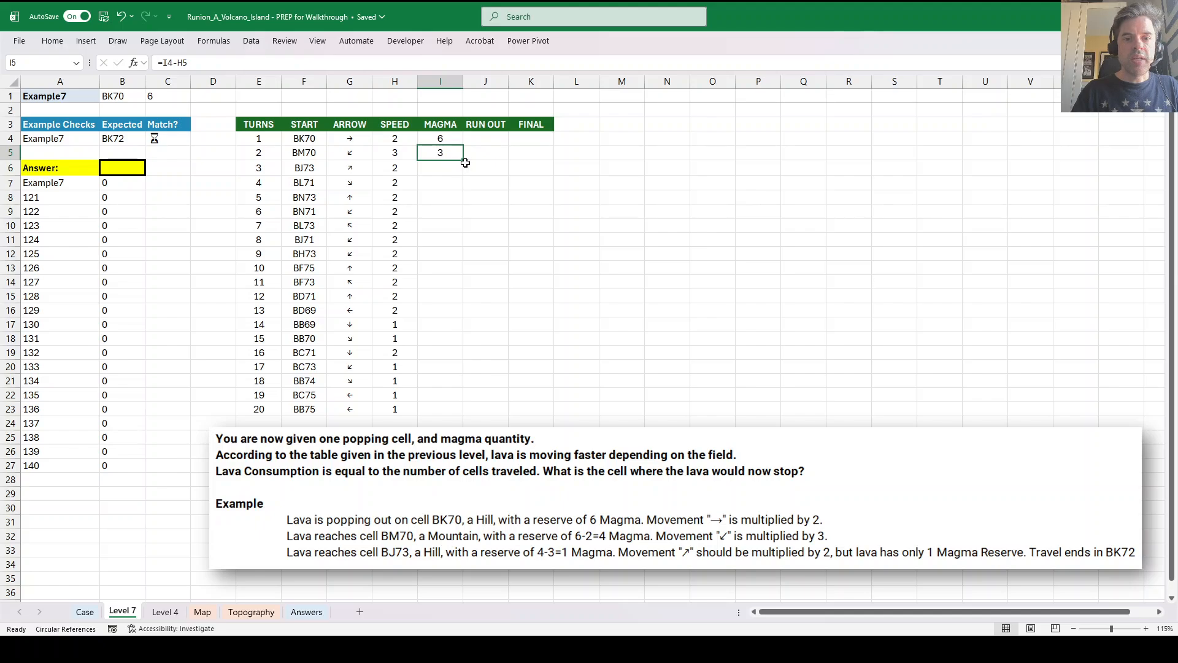
pyautogui.doubleClick(463, 159)
pyautogui.click(454, 161)
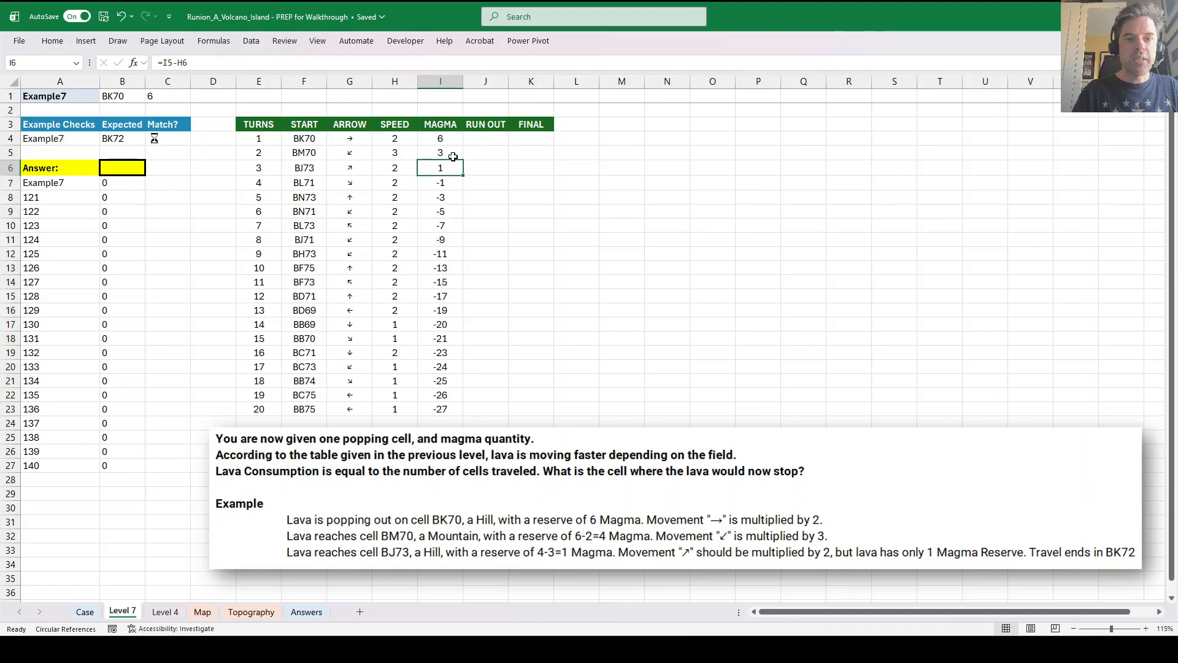
# Floor the magma at zero by changing I5 to =MAX(0,I4-H5) and fill it down through turn 20.
pyautogui.click(163, 62)
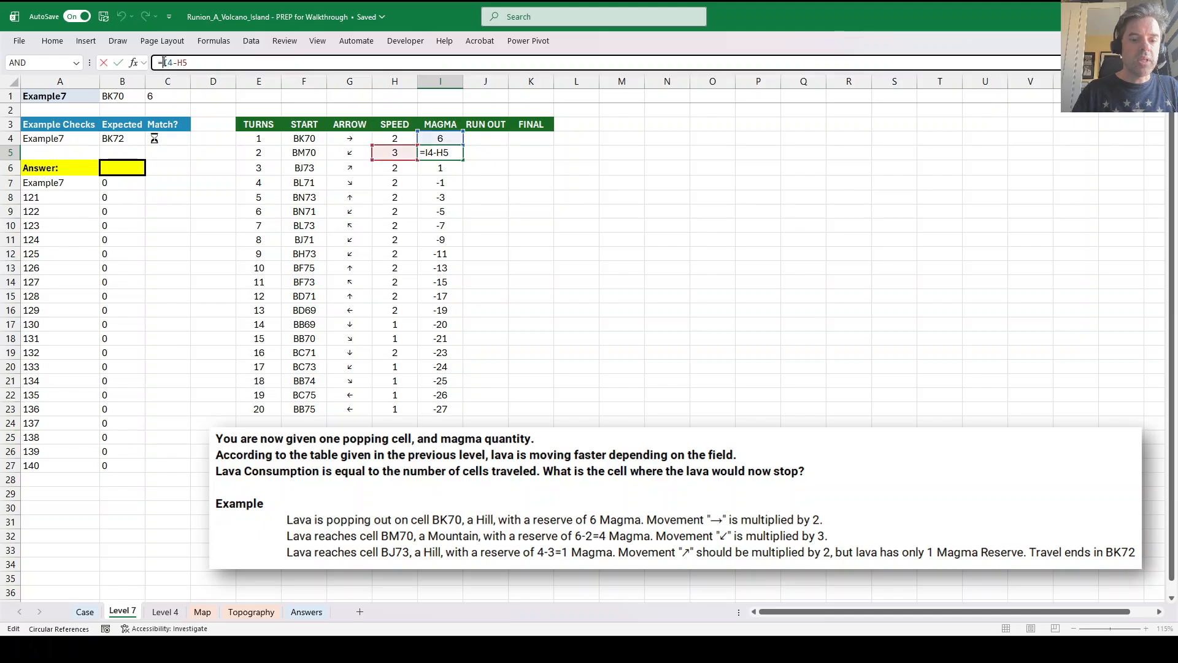
pyautogui.write('max(0,')
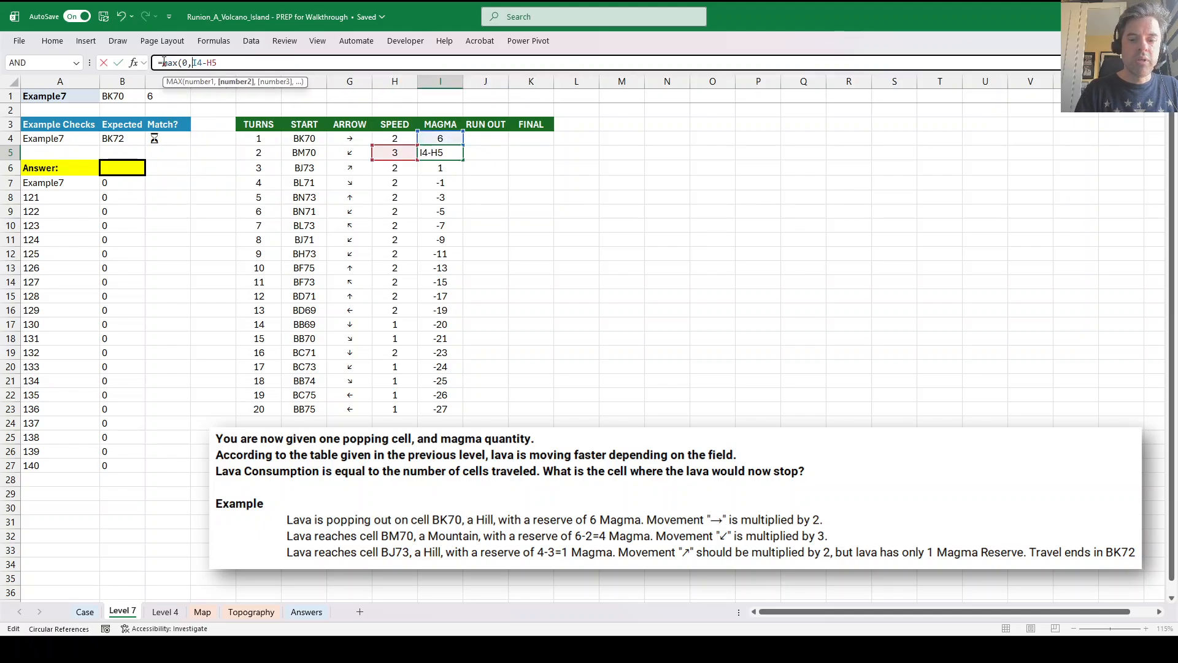
pyautogui.press('Return')
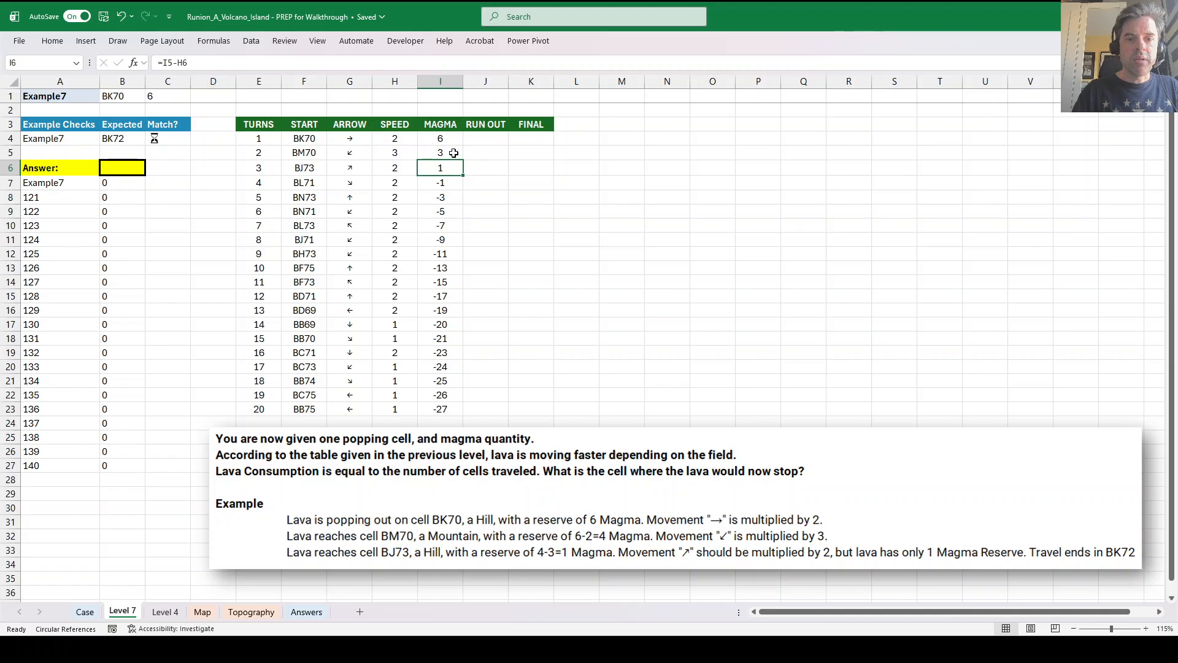
pyautogui.click(455, 154)
pyautogui.doubleClick(466, 160)
pyautogui.click(454, 167)
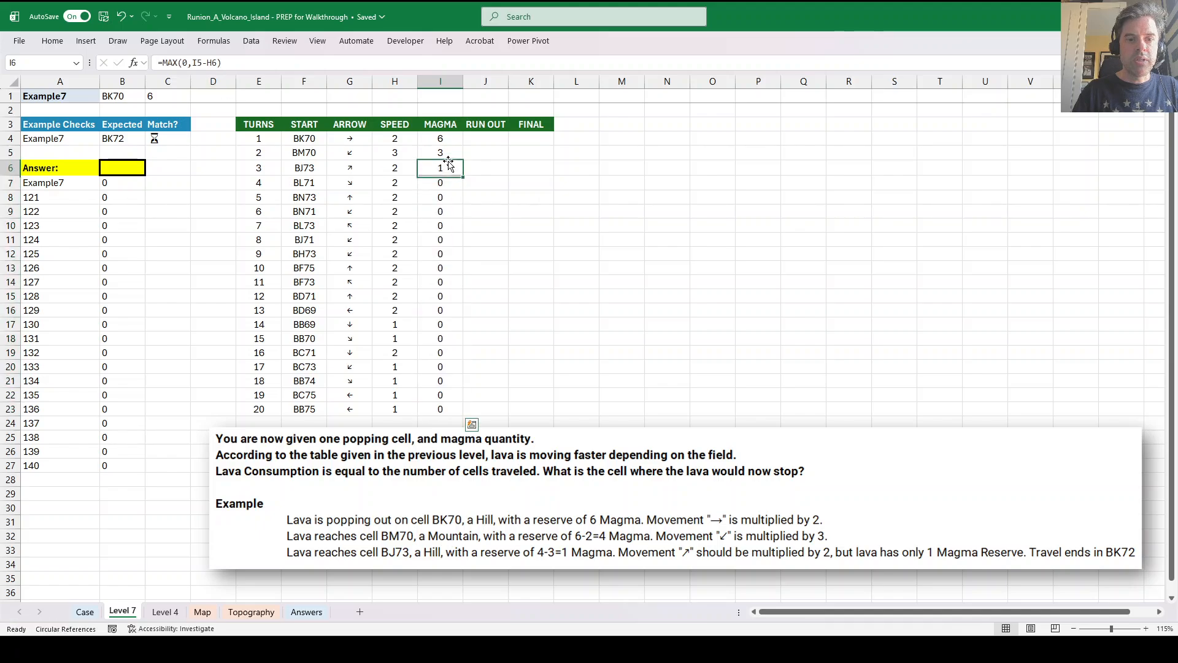
# Compare the start, speed and magma formulas of turns 3 and 4 with the example's final move.
pyautogui.click(305, 186)
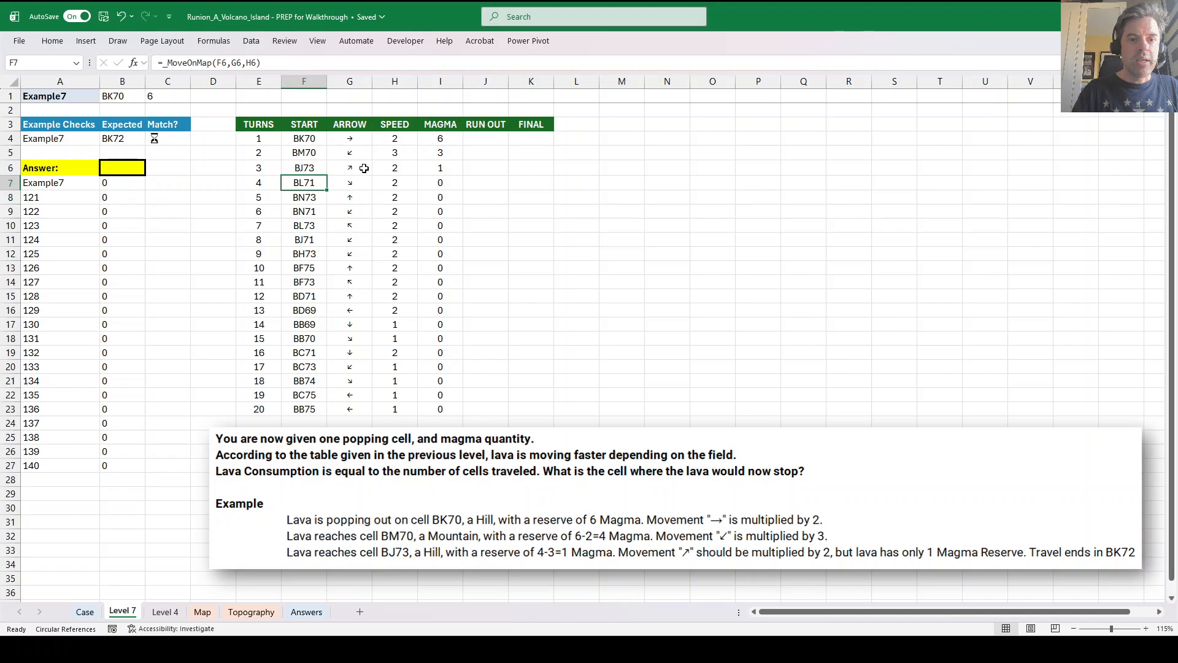
pyautogui.click(447, 169)
pyautogui.click(491, 142)
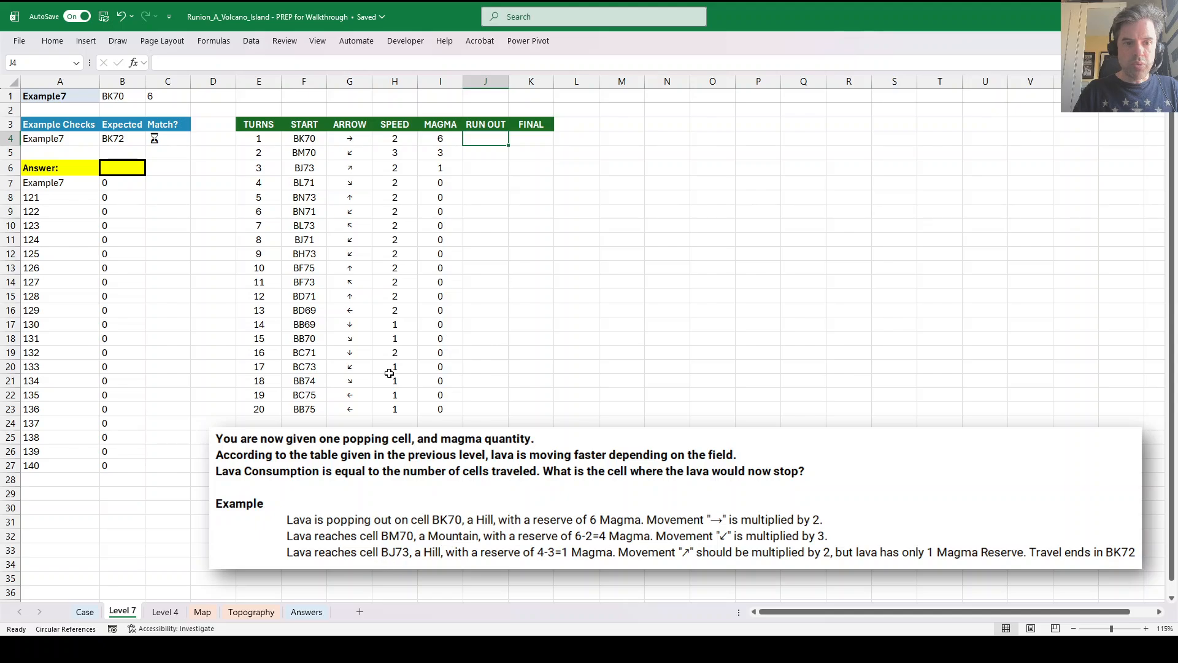
pyautogui.click(313, 167)
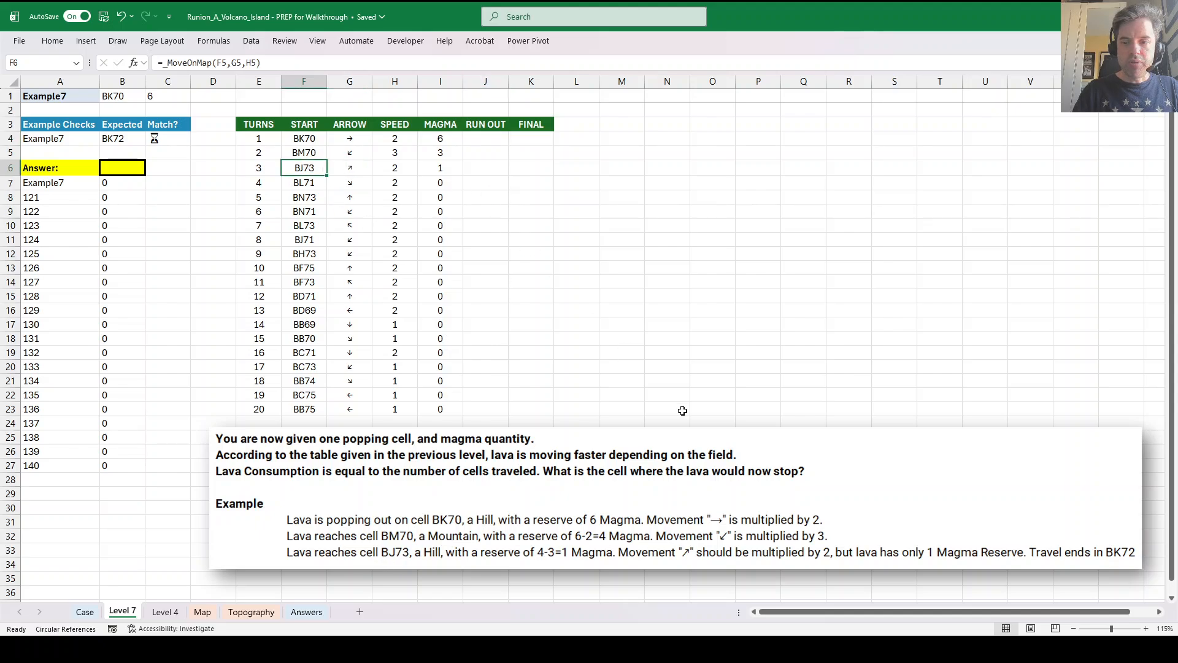
pyautogui.click(311, 183)
pyautogui.click(379, 171)
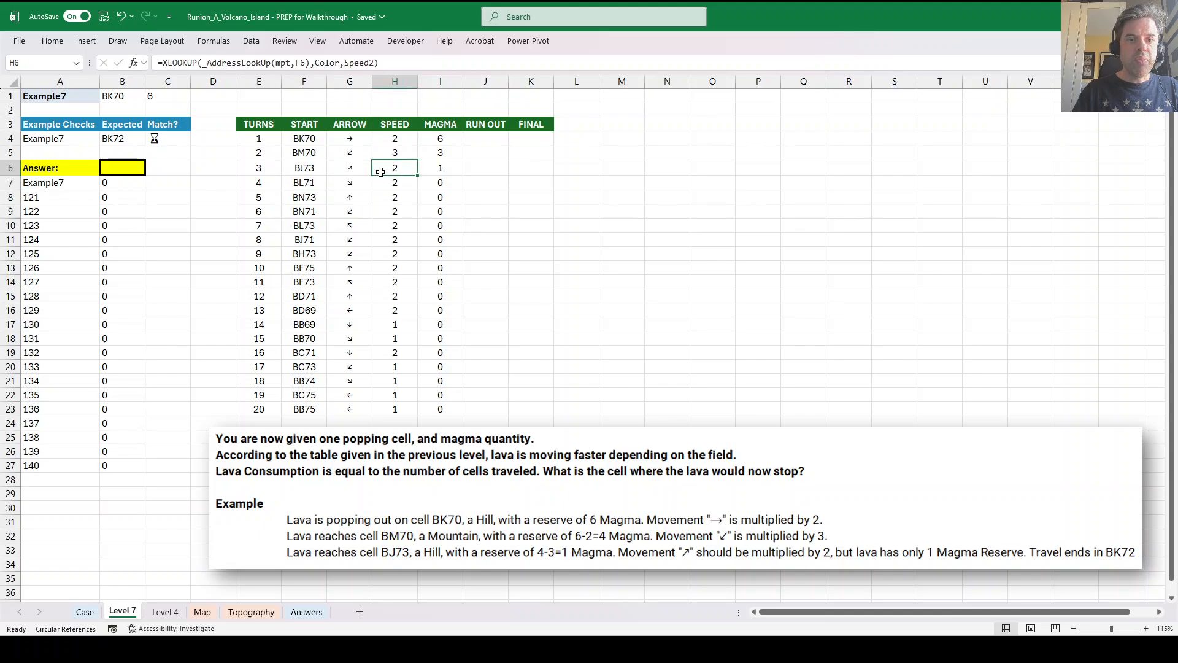
pyautogui.click(307, 180)
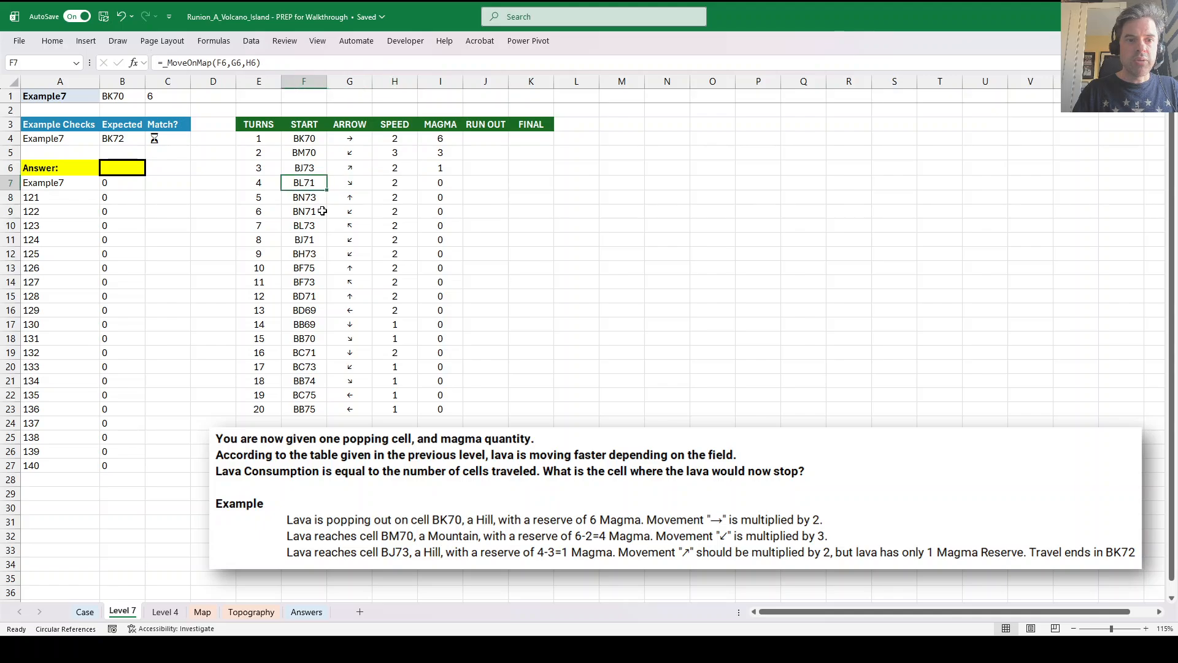
pyautogui.click(393, 173)
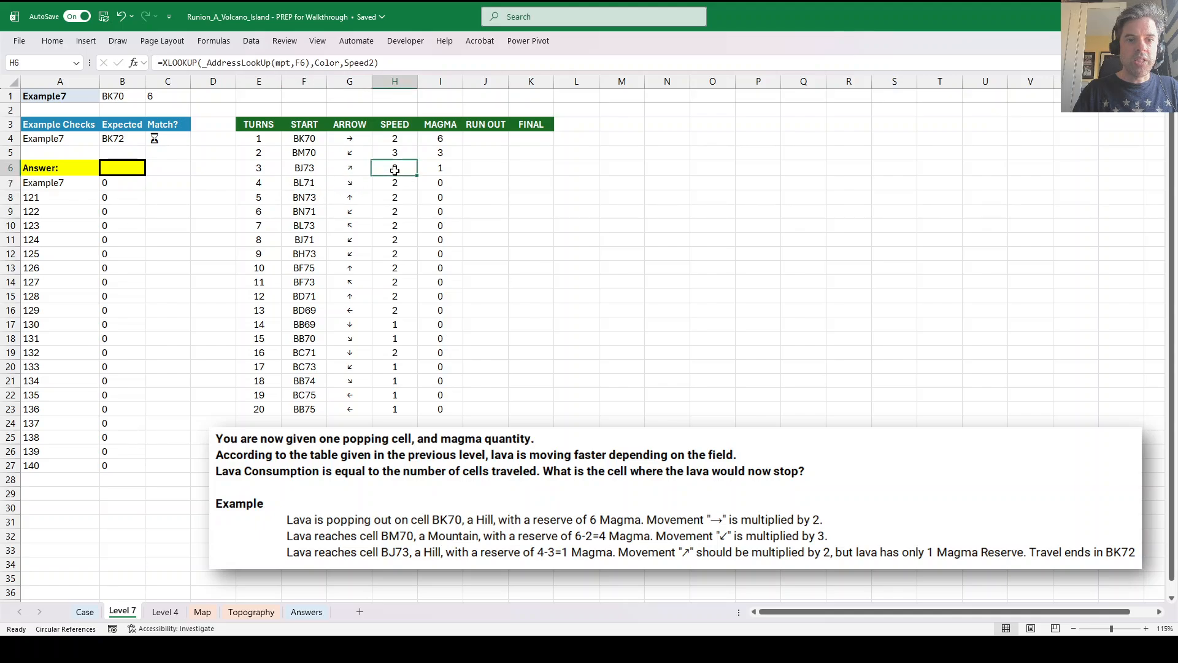
# Cap the turn 4 move at the remaining magma by changing F7 to =_MoveOnMap(F6,G6,MIN(I6,H6)).
pyautogui.click(305, 180)
pyautogui.click(252, 63)
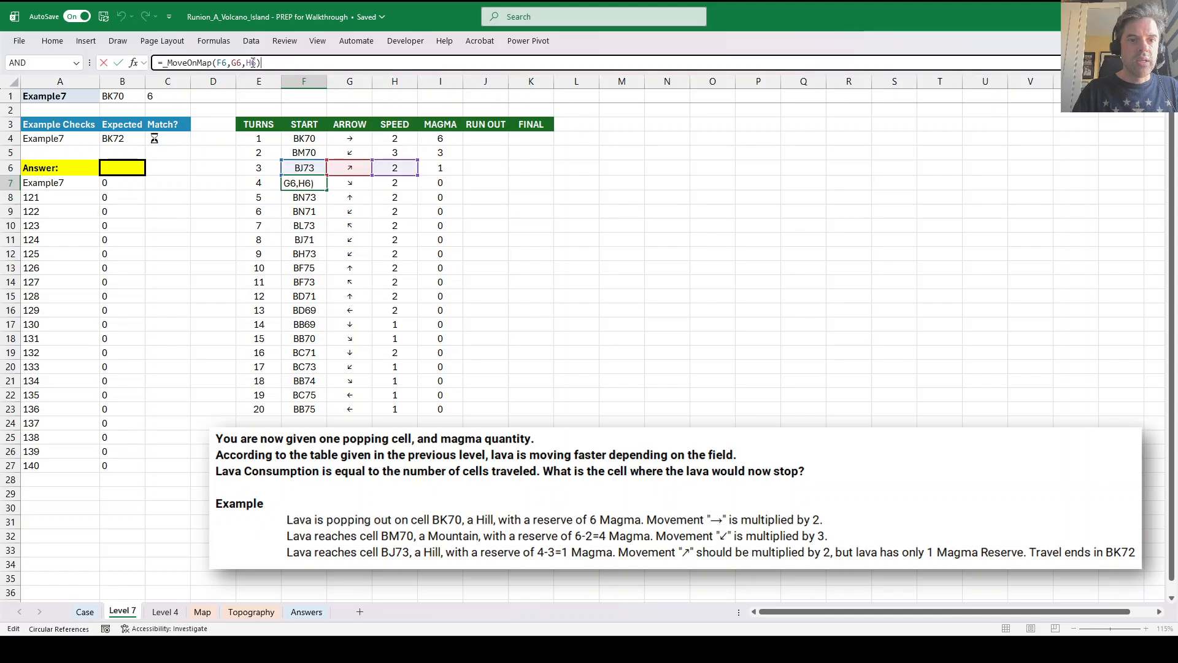
pyautogui.click(249, 63)
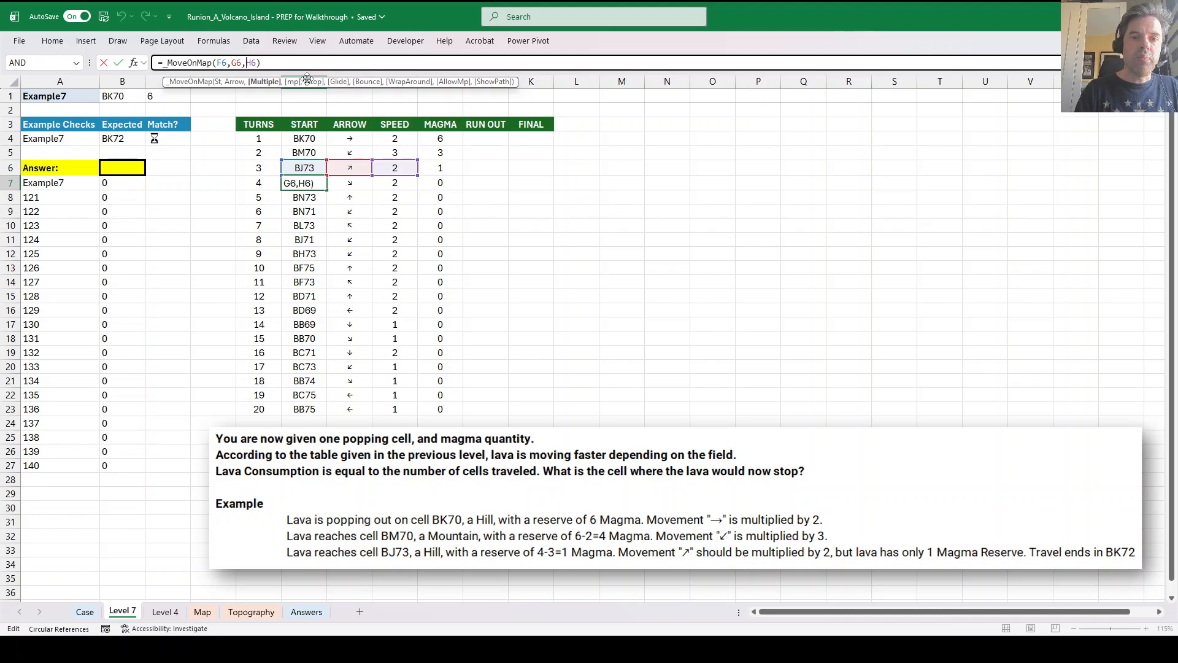
pyautogui.write('min(')
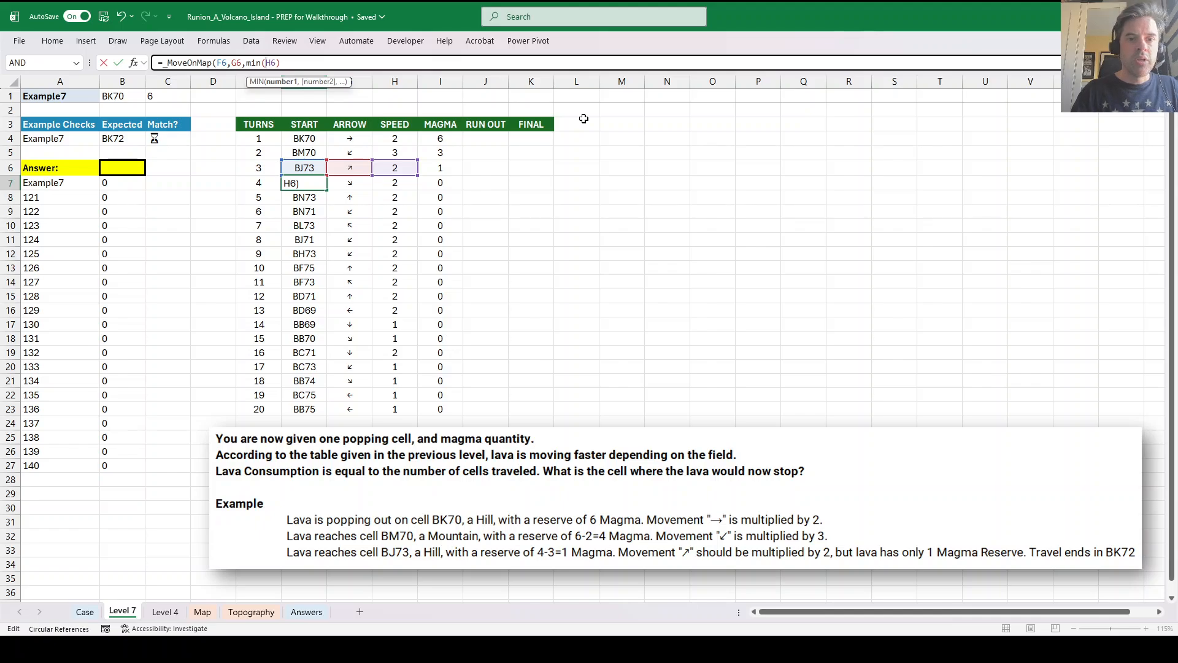
pyautogui.click(438, 167)
pyautogui.write(',')
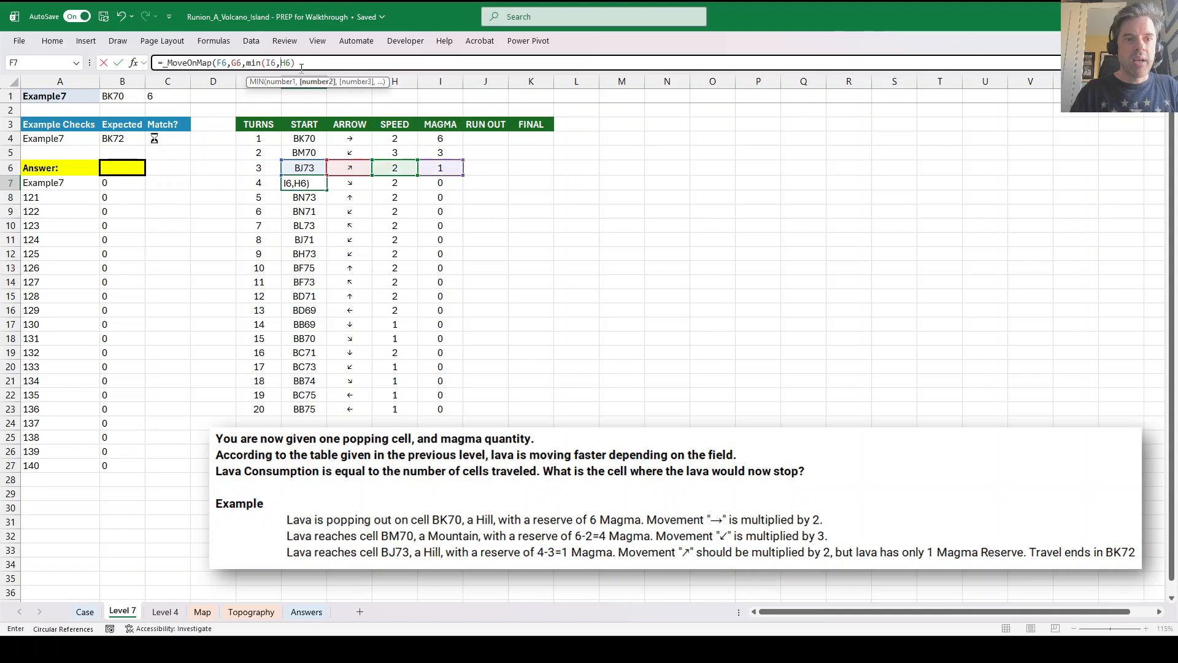
pyautogui.click(302, 62)
pyautogui.write(')')
pyautogui.press('Return')
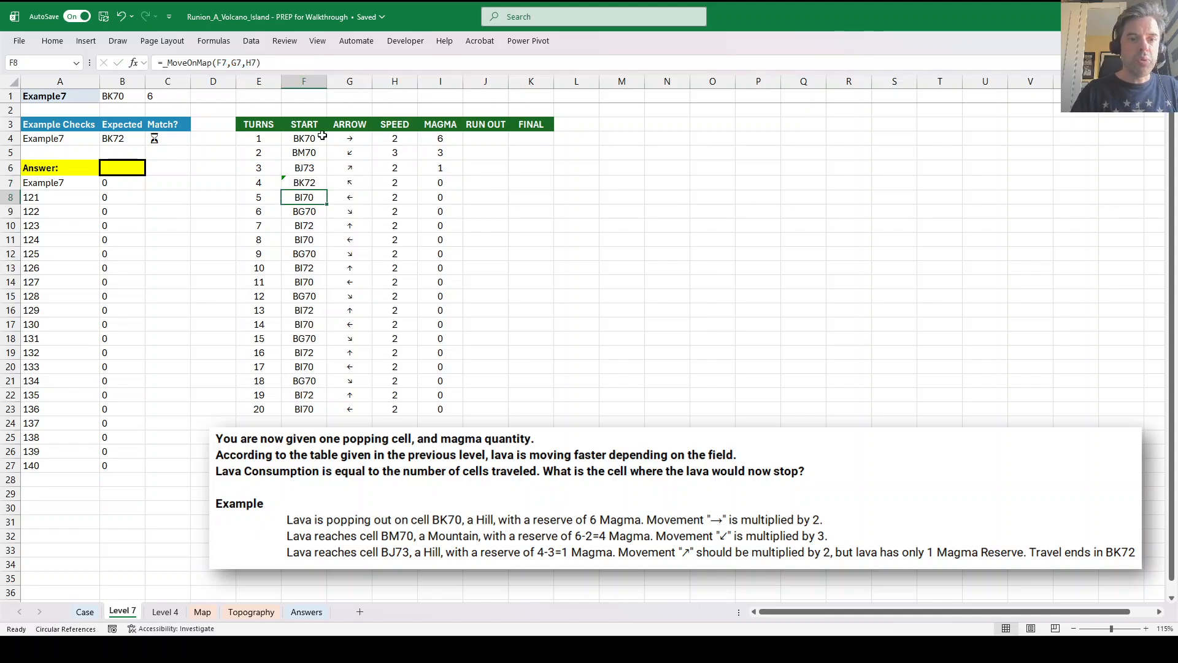
# Copy the magma-capped start formula up to turn 2 in F5 and fill it down through turn 20.
pyautogui.click(316, 184)
pyautogui.moveTo(327, 190); pyautogui.dragTo(315, 150)
pyautogui.click(315, 151)
pyautogui.doubleClick(327, 160)
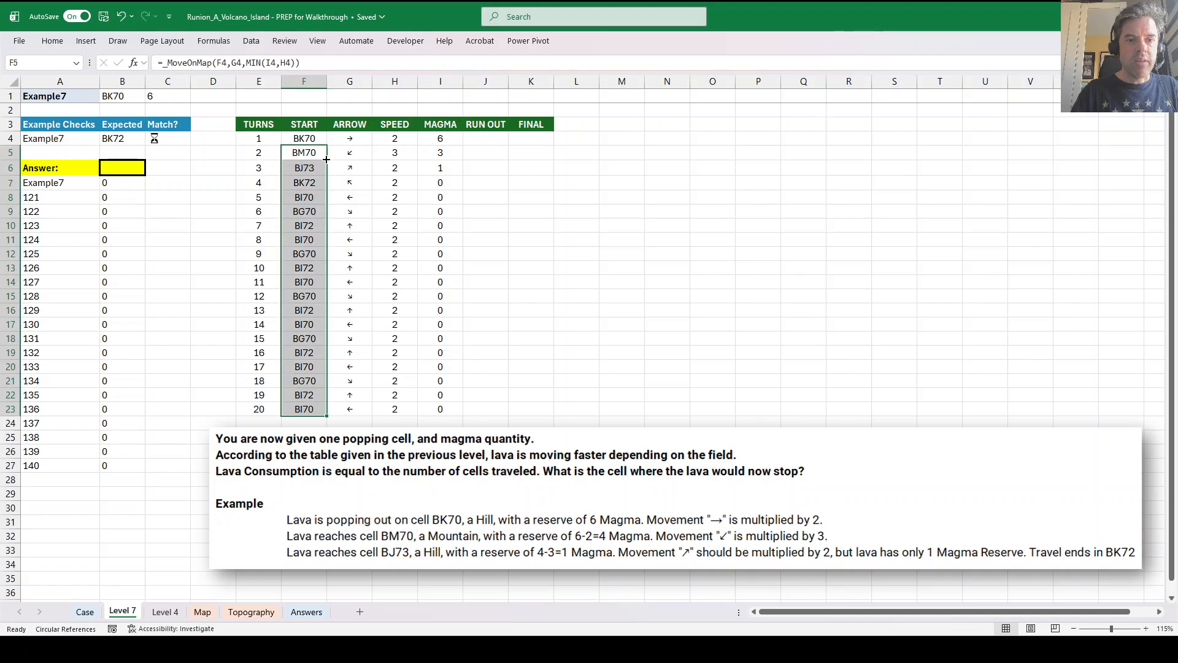
# Enter =XLOOKUP(0,I4:I23,F4:F23) in J4 to return the start cell where the magma first reaches zero.
pyautogui.click(480, 142)
pyautogui.write('=xlo')
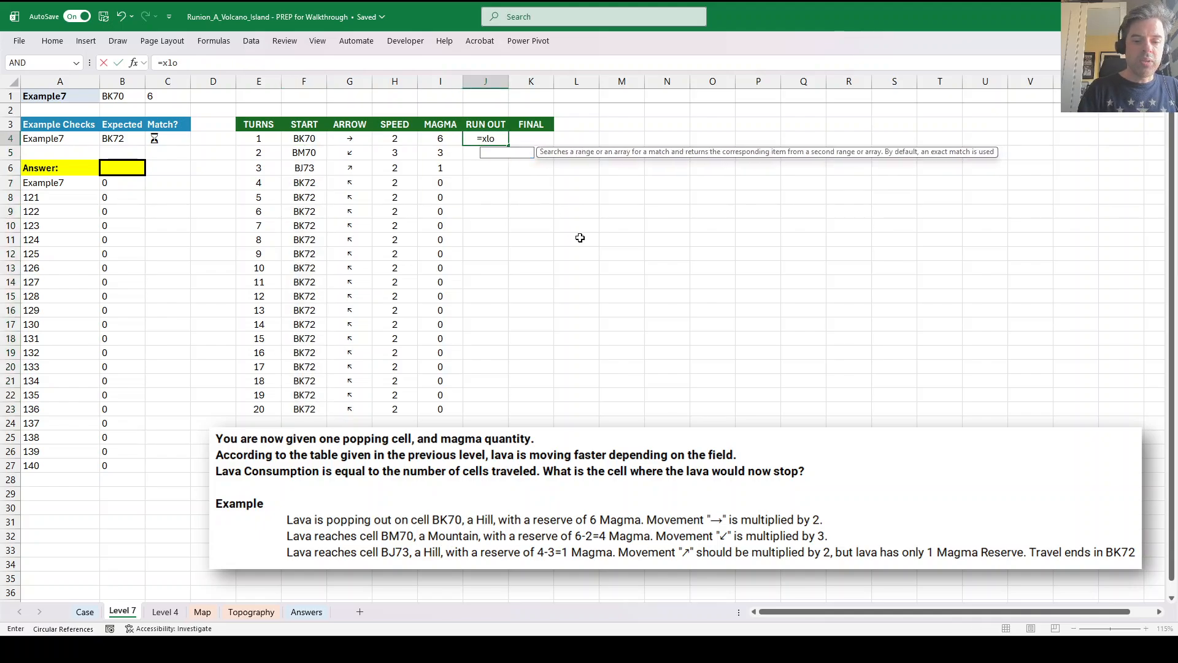
pyautogui.write('okup(0,I4:I23,')
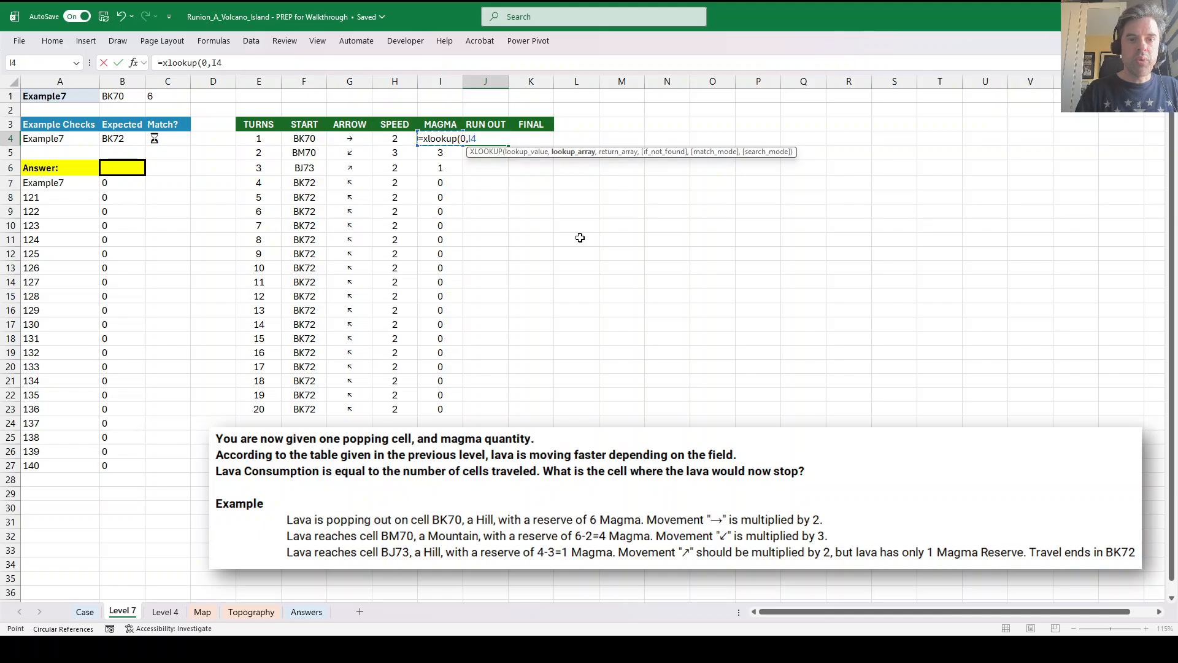
pyautogui.press('Left')
pyautogui.press('Left')
pyautogui.press('Left')
pyautogui.press('Left')
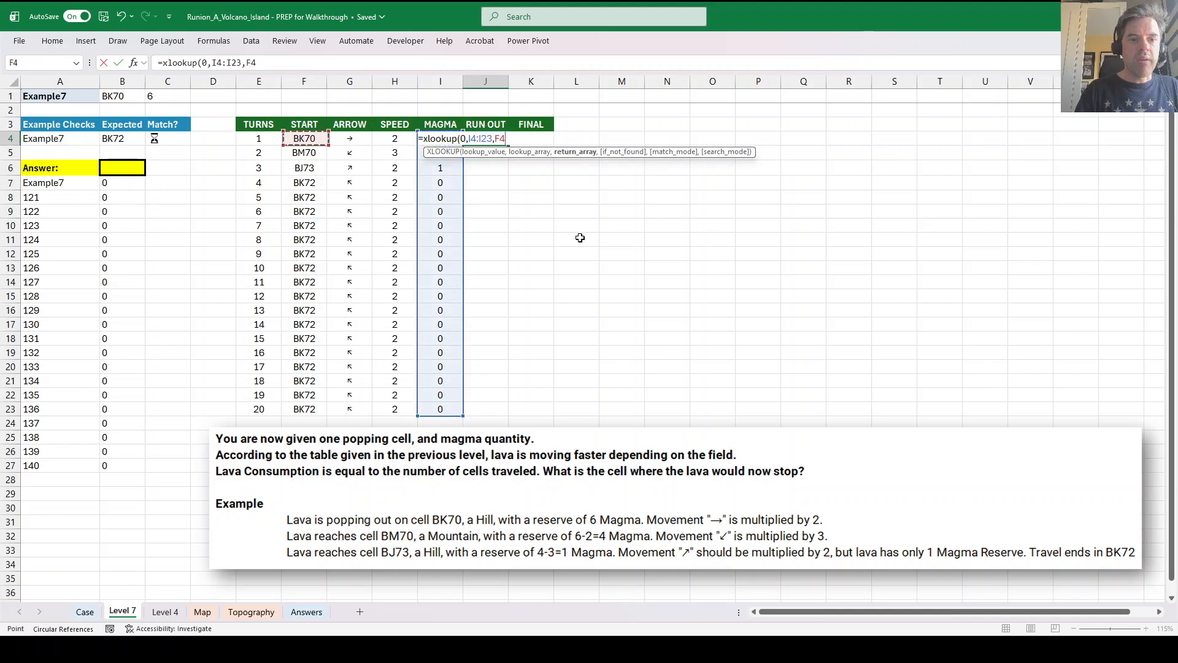
pyautogui.hotkey('ctrl', 'shift', 'Down')
pyautogui.write(')')
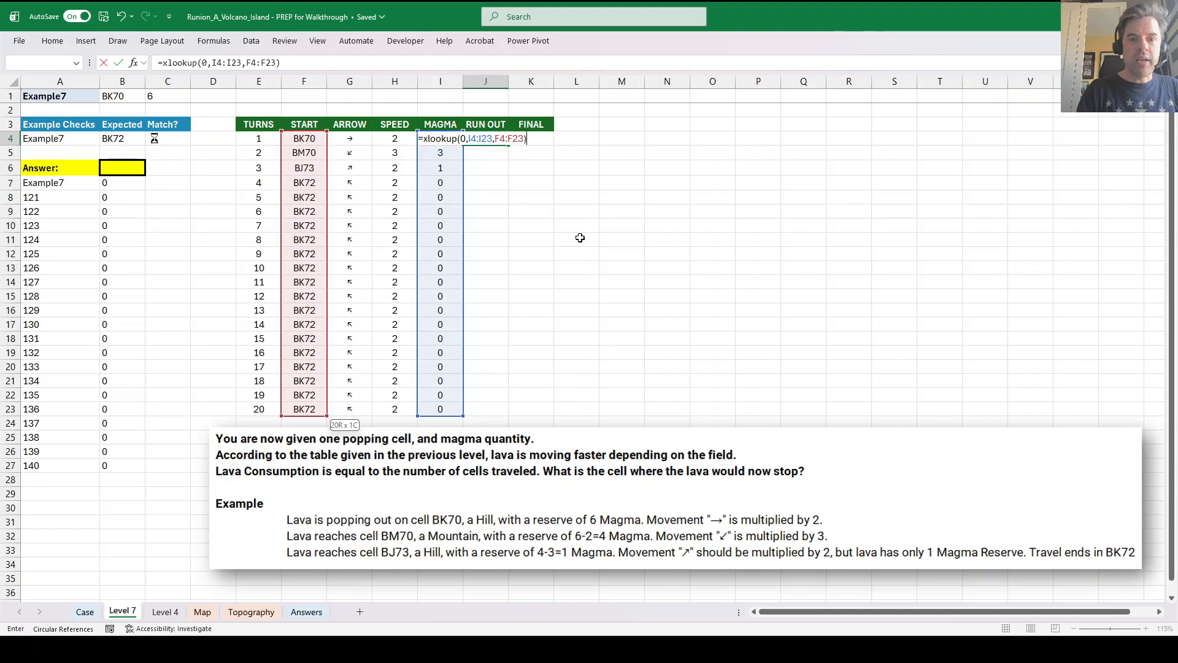
pyautogui.press('Return')
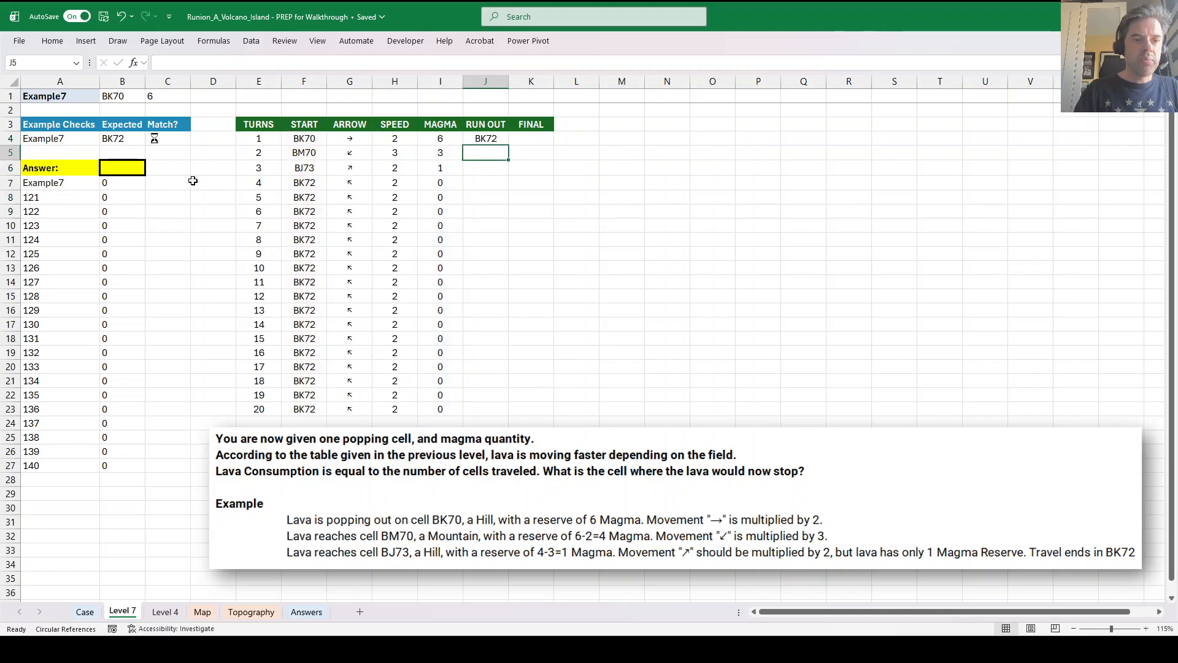
# Link the answer cell B6 to the run-out result with =J4.
pyautogui.click(132, 168)
pyautogui.write('=')
pyautogui.click(485, 138)
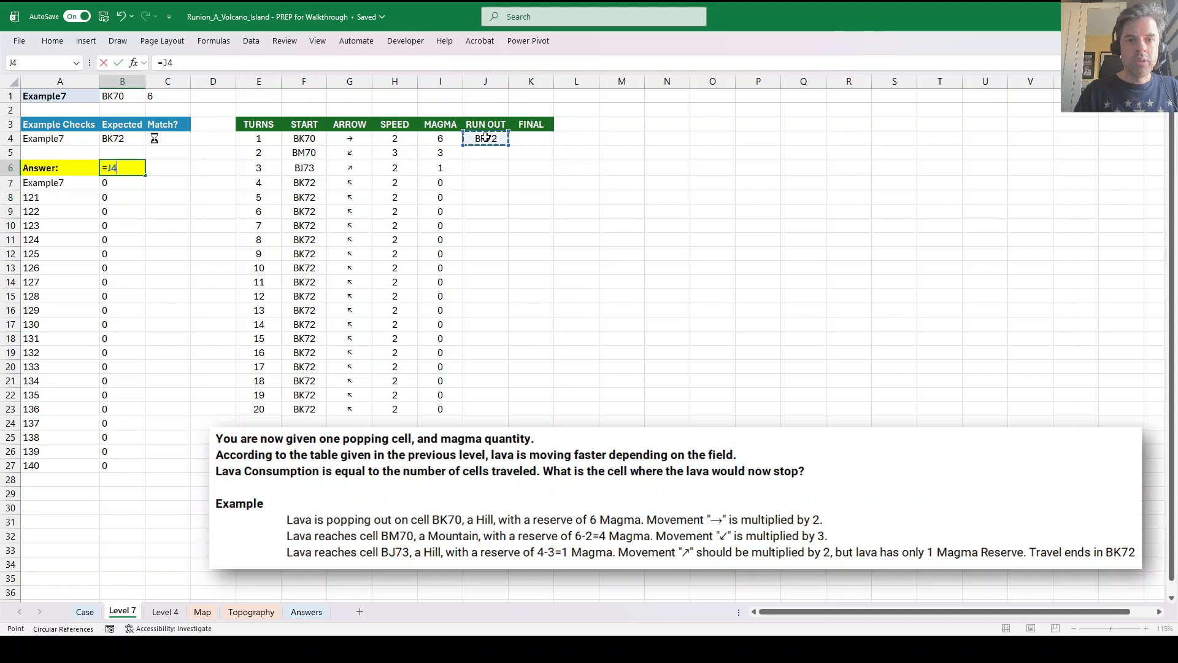
pyautogui.press('Return')
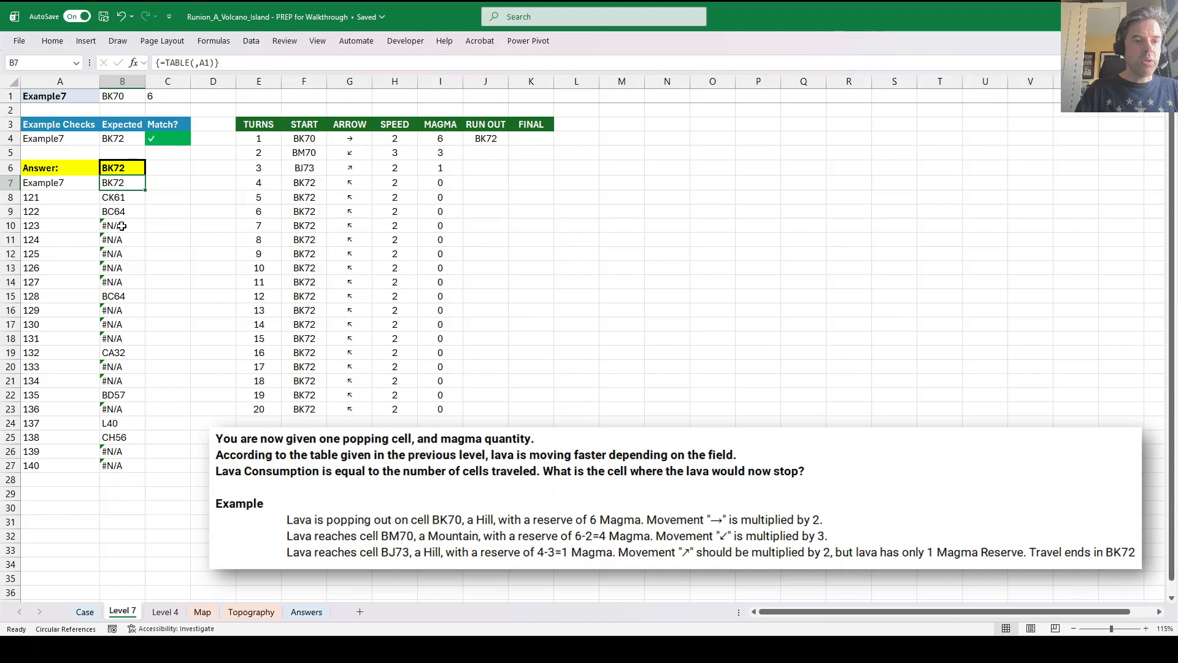
# Choose game 123 in A1 to load its lava path, and dismiss the circular reference warning.
pyautogui.click(76, 100)
pyautogui.click(105, 96)
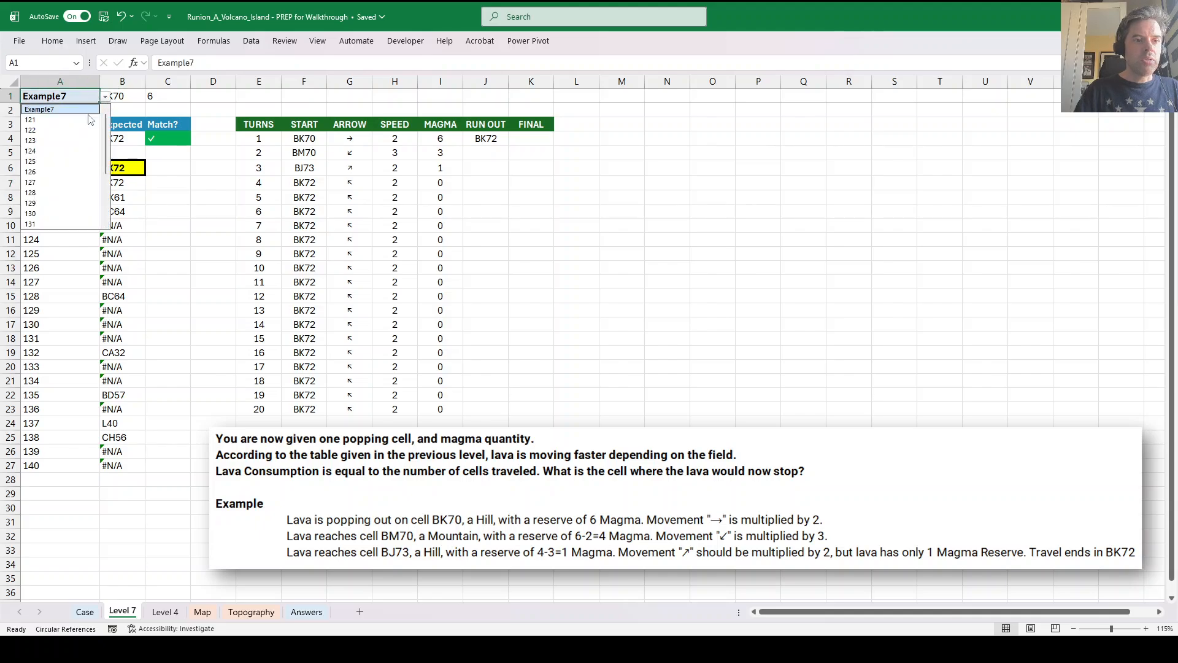
pyautogui.click(510, 188)
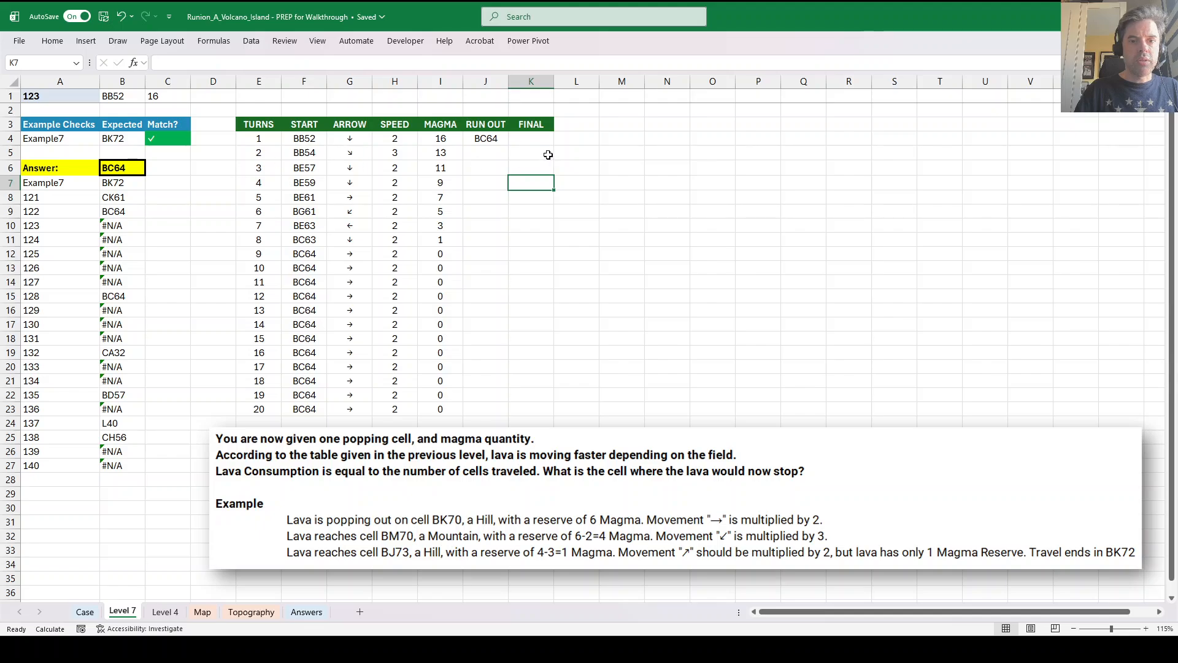
pyautogui.click(52, 97)
pyautogui.click(485, 138)
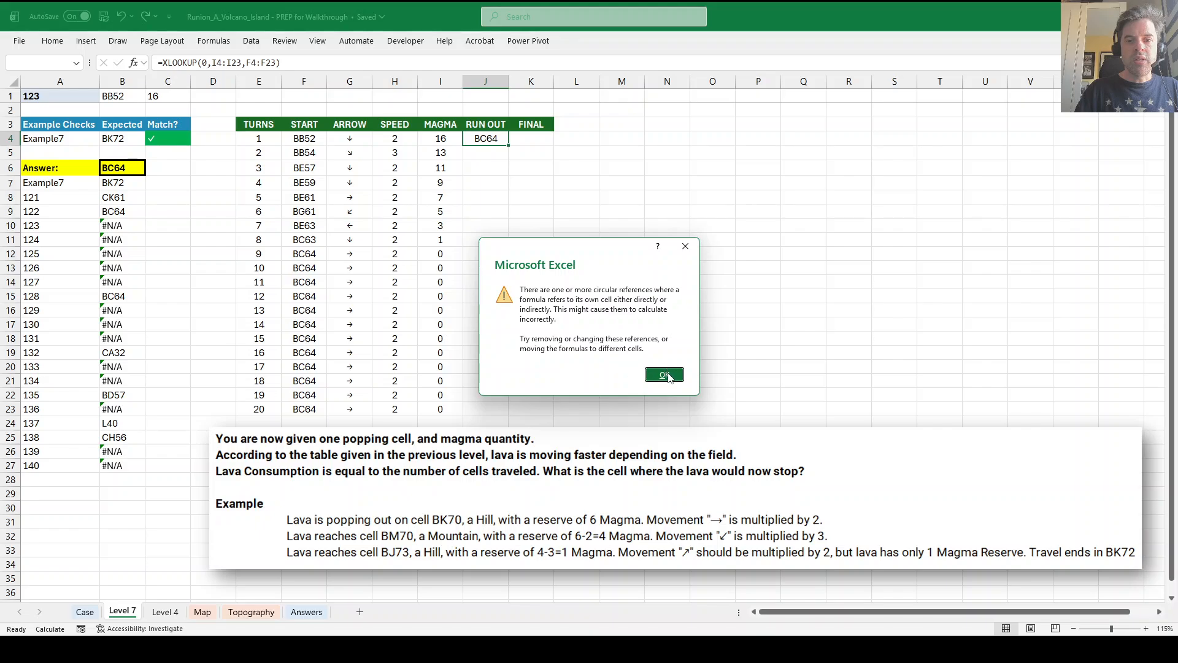
pyautogui.click(668, 372)
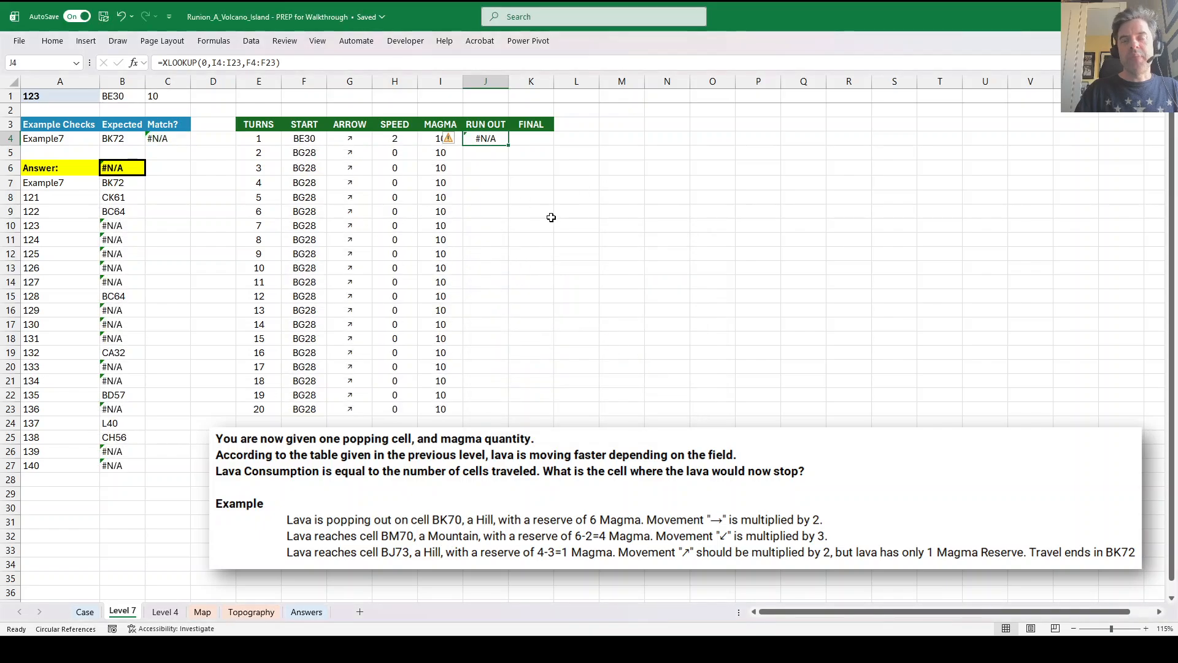
# Inspect the turn 2 start and speed formulas and the run-out lookup for game 123.
pyautogui.click(485, 155)
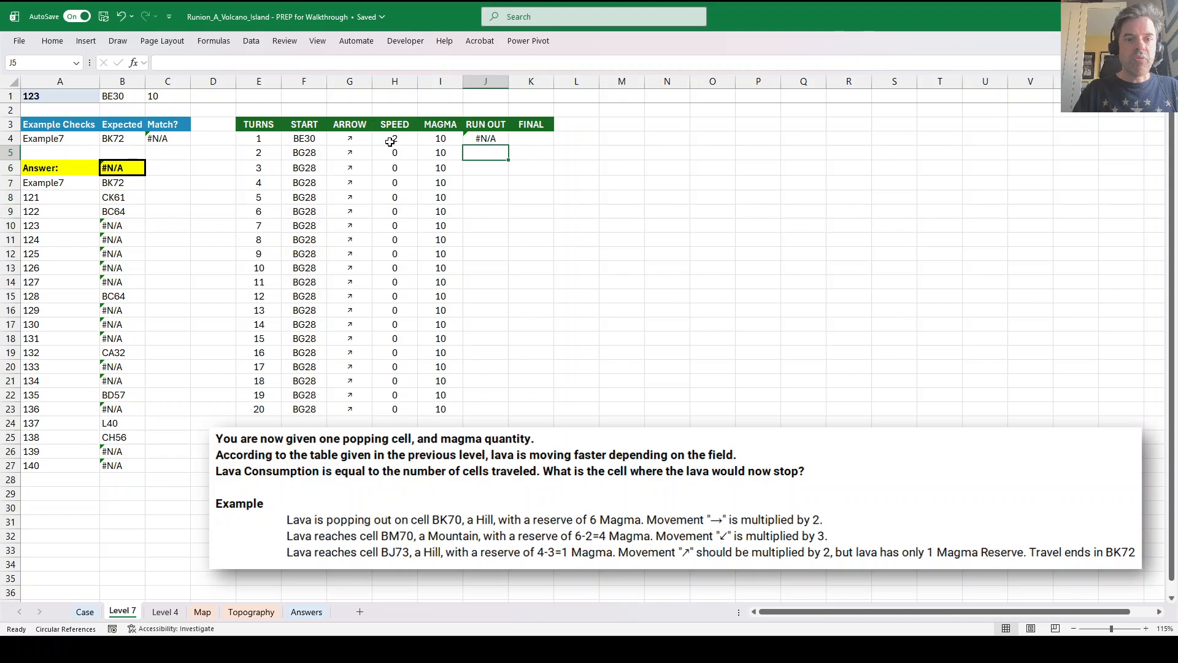
pyautogui.click(314, 156)
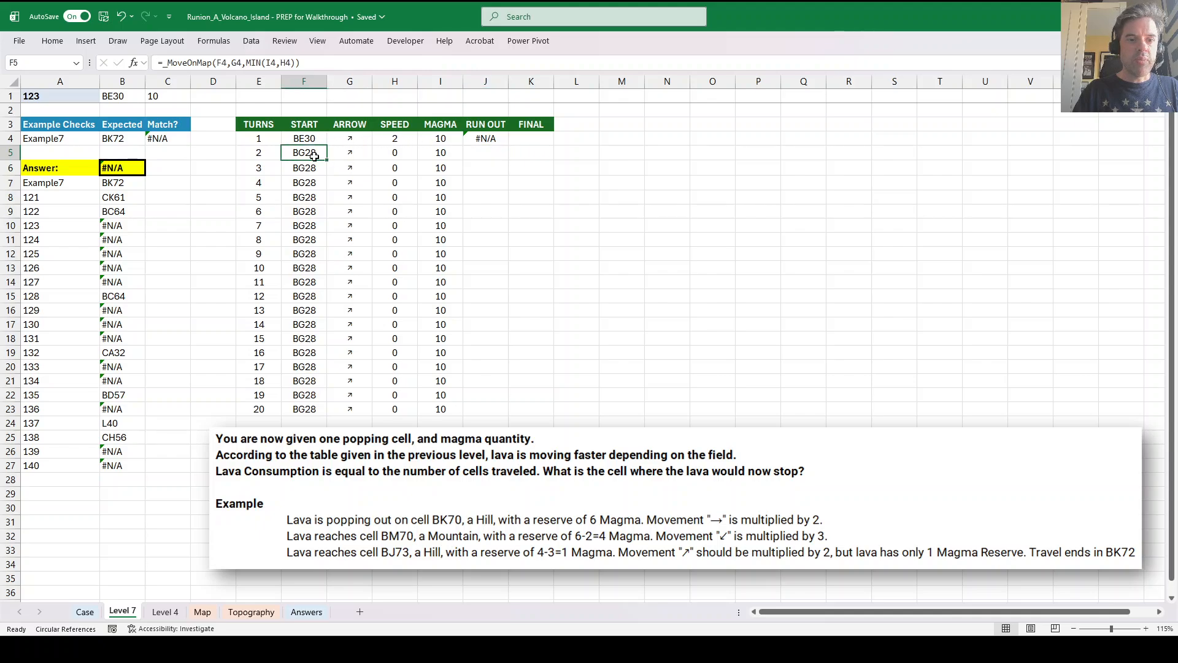
pyautogui.click(395, 155)
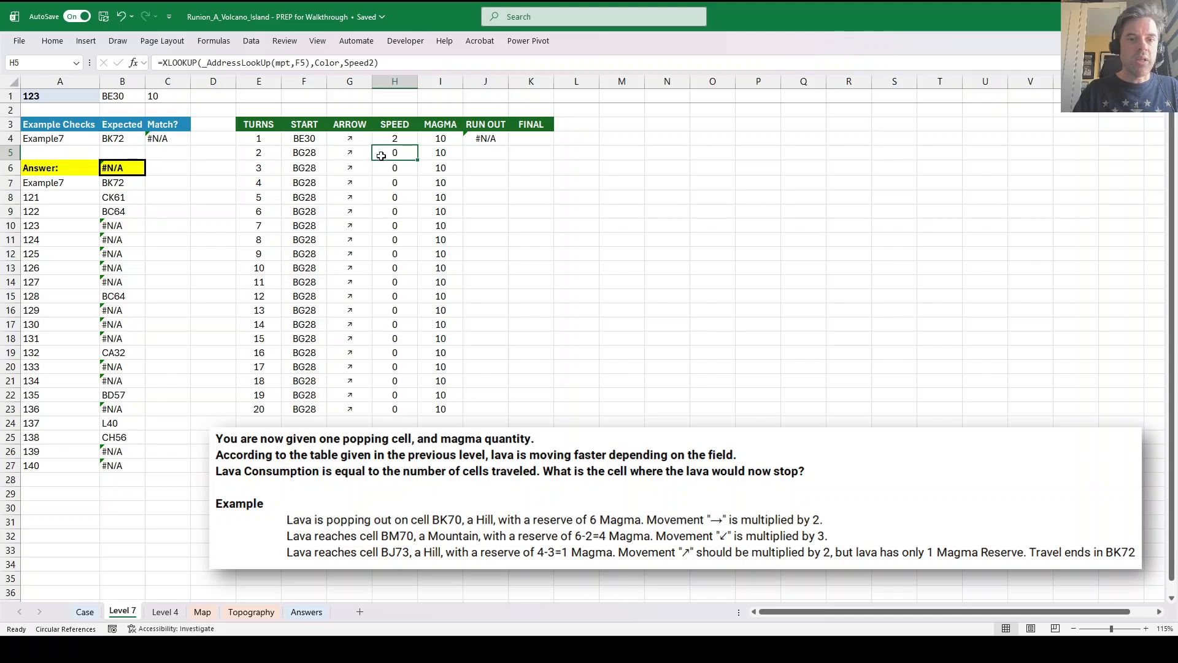
pyautogui.click(494, 143)
pyautogui.click(547, 140)
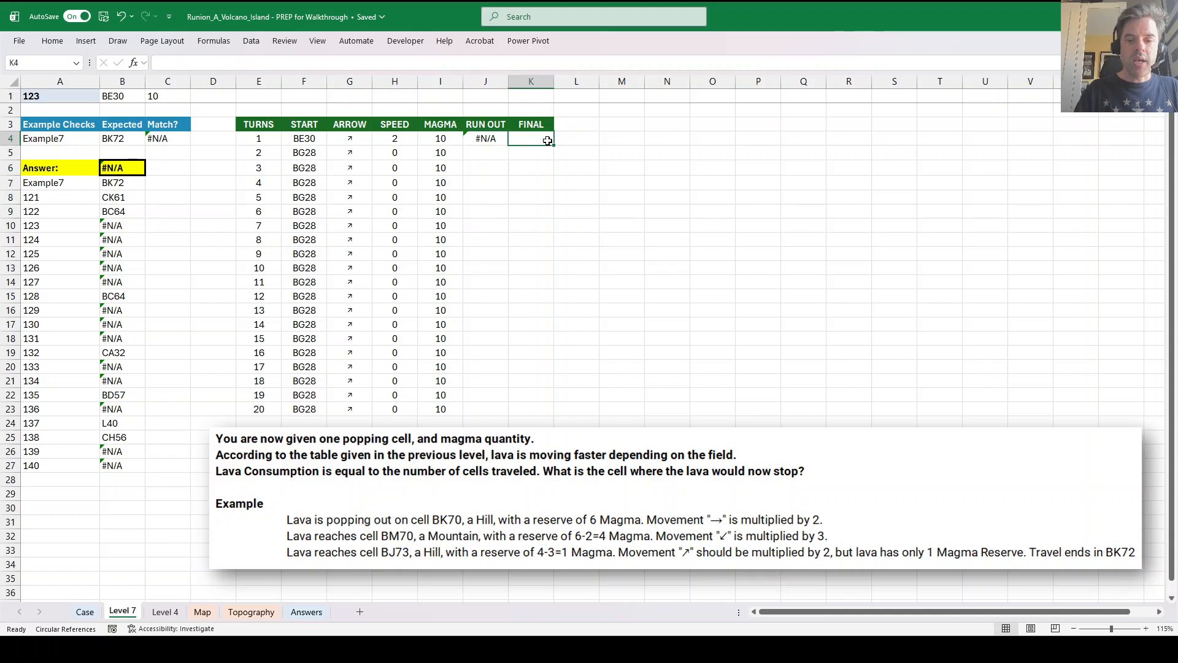
pyautogui.write('=ife')
pyautogui.press('BackSpace')
pyautogui.press('BackSpace')
pyautogui.press('BackSpace')
pyautogui.press('BackSpace')
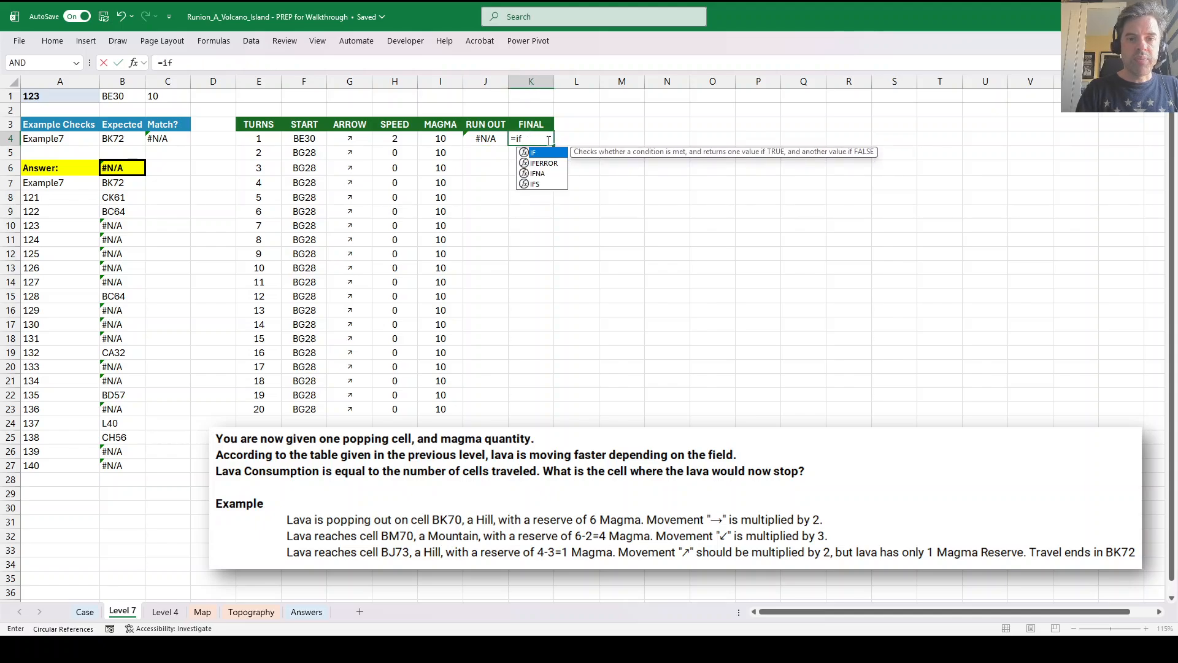
pyautogui.press('Return')
# Enter =TAKE(F4:F23,-1) as the FINAL formula in K4 to return the last turn's start cell.
pyautogui.click(548, 140)
pyautogui.write('=')
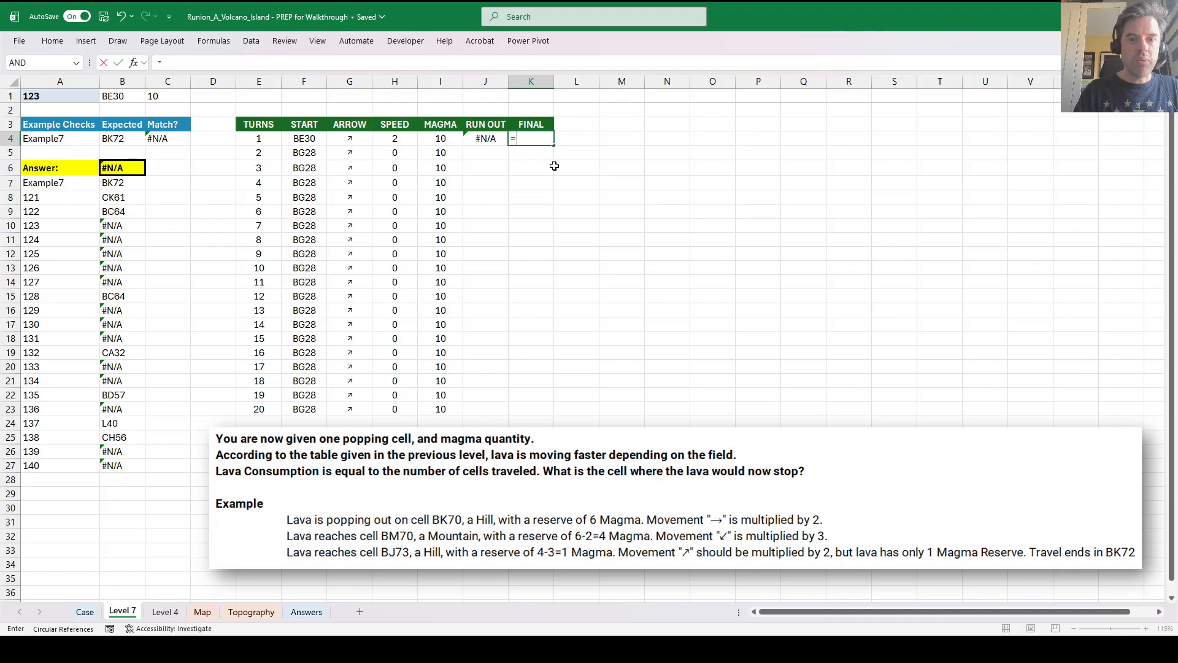
pyautogui.write('take(')
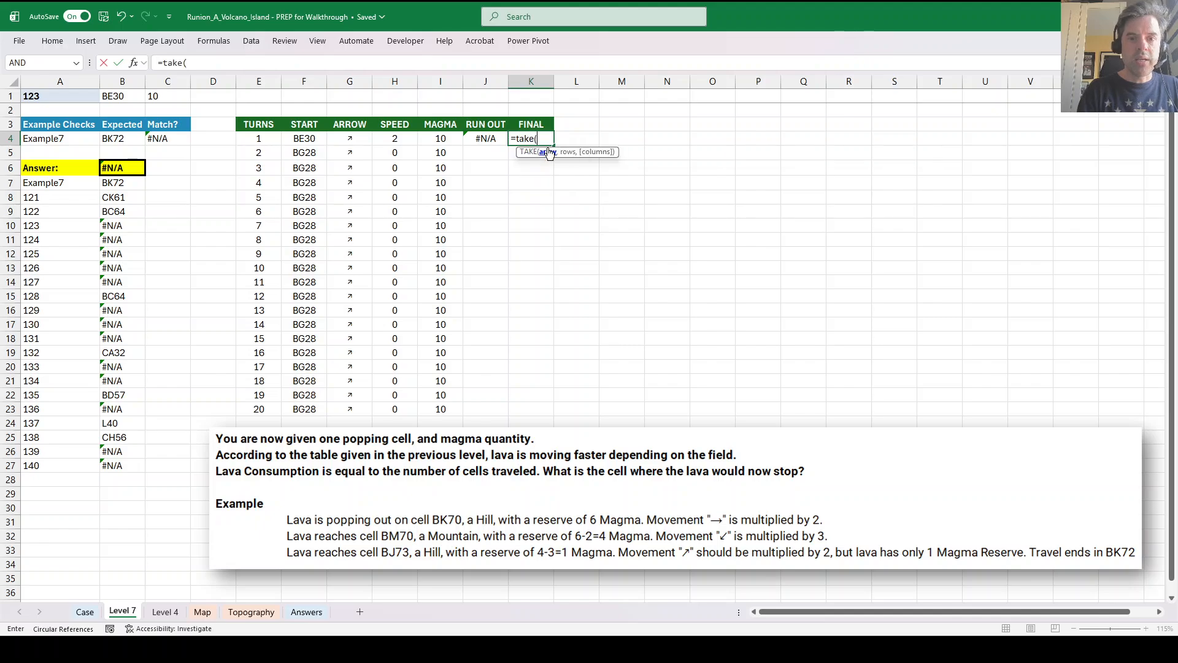
pyautogui.press('Left')
pyautogui.press('Left')
pyautogui.press('Left')
pyautogui.press('Left')
pyautogui.press('Left')
pyautogui.hotkey('ctrl', 'shift', 'Down')
pyautogui.write(',')
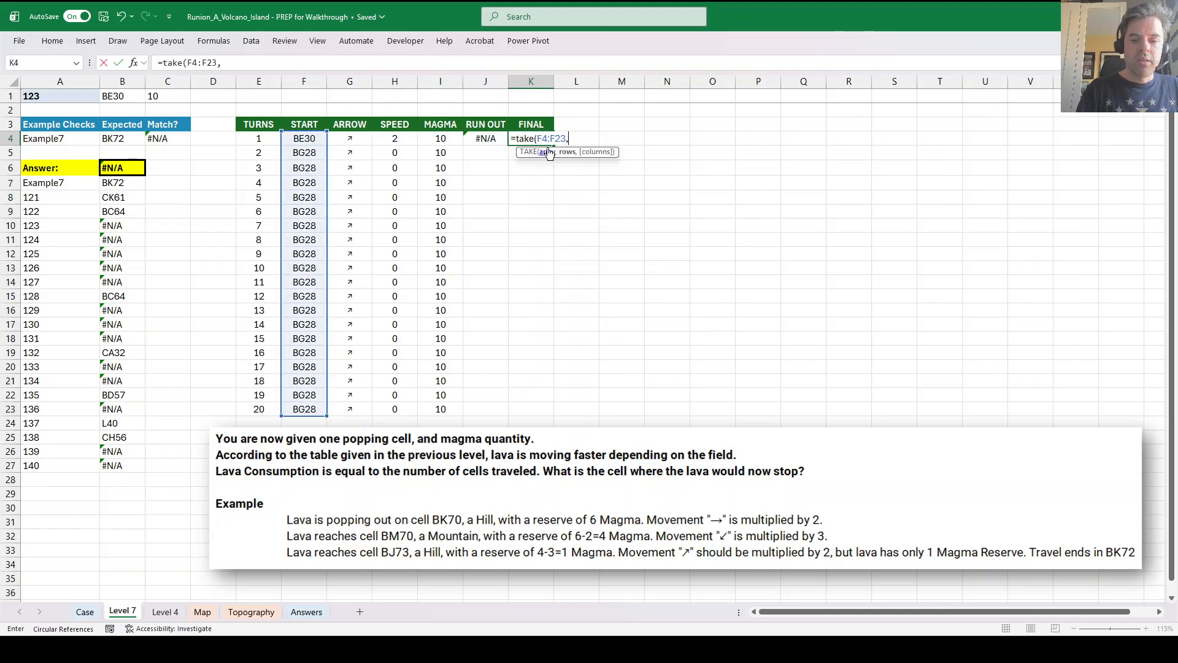
pyautogui.write('-1')
pyautogui.press('Return')
# Add K4 as the not-found value of the run-out formula, making J4 =XLOOKUP(0,I4:I23,F4:F23,K4).
pyautogui.press('Up')
pyautogui.press('Left')
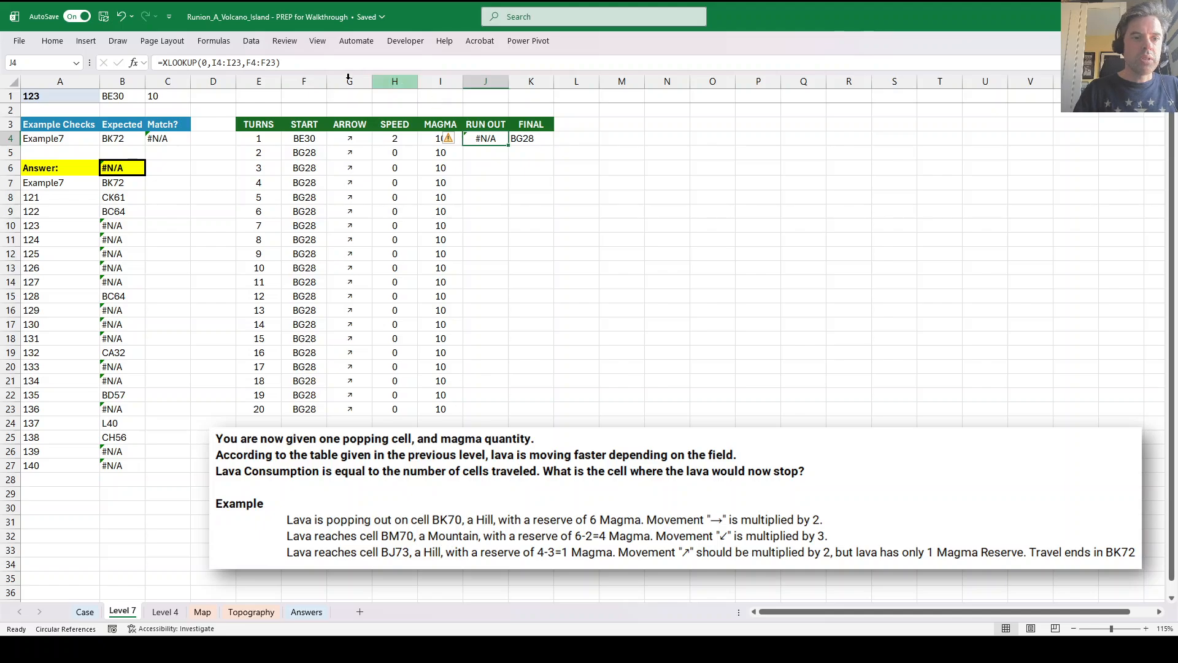
pyautogui.click(276, 62)
pyautogui.write(',')
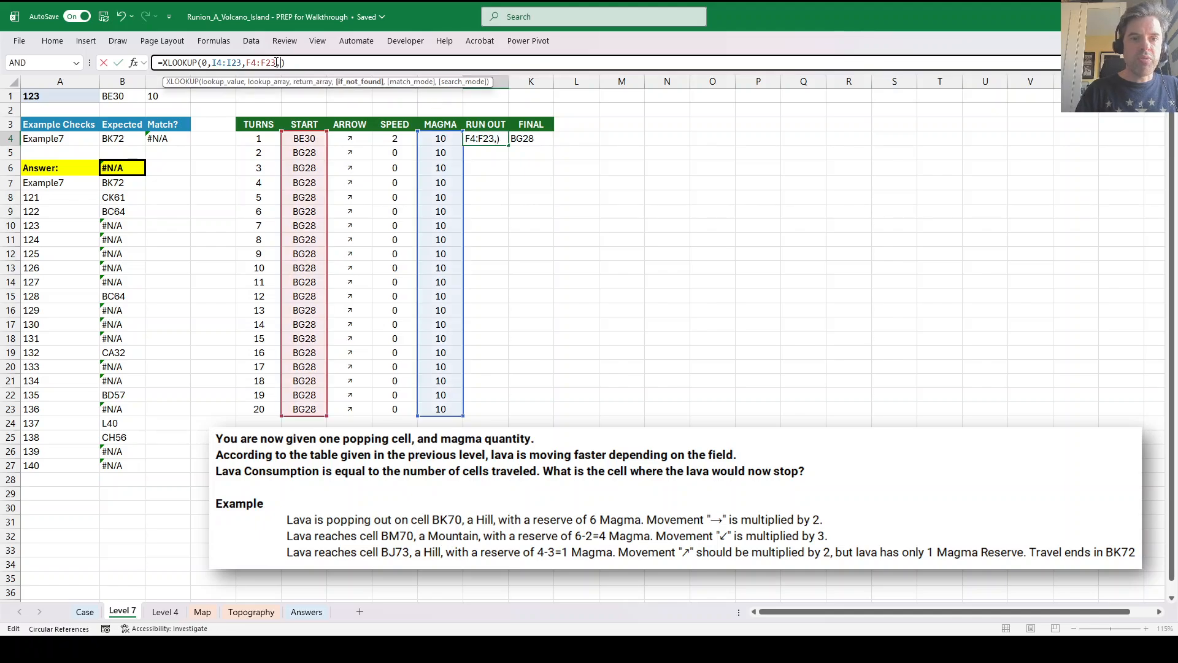
pyautogui.click(529, 140)
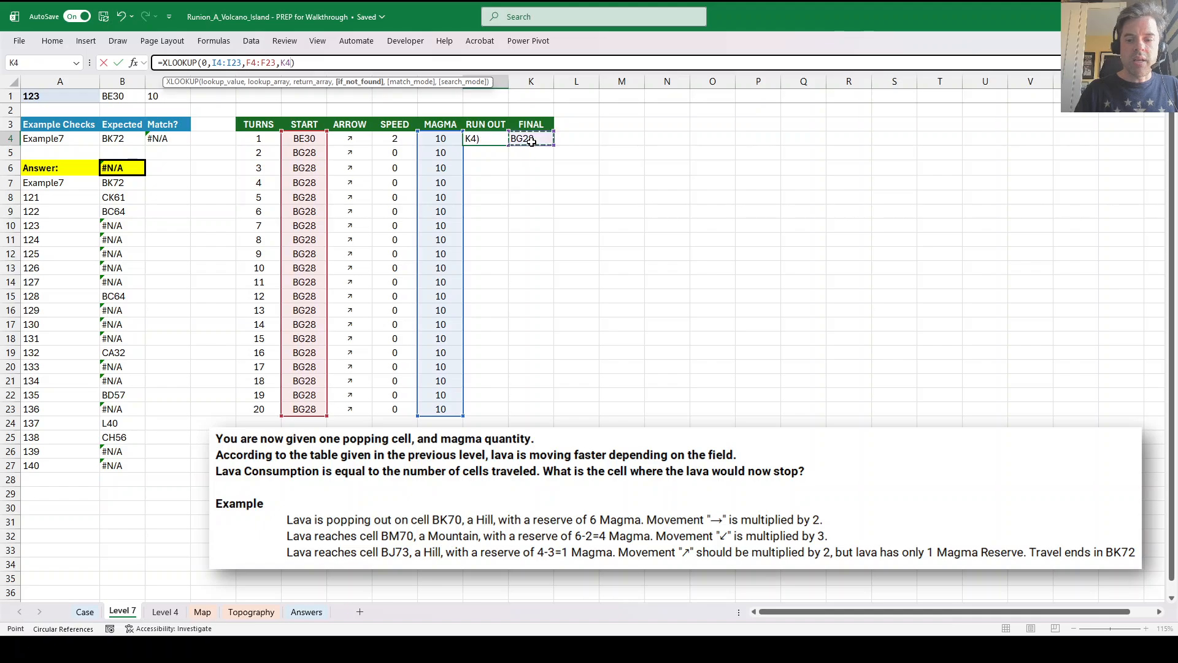
pyautogui.press('Return')
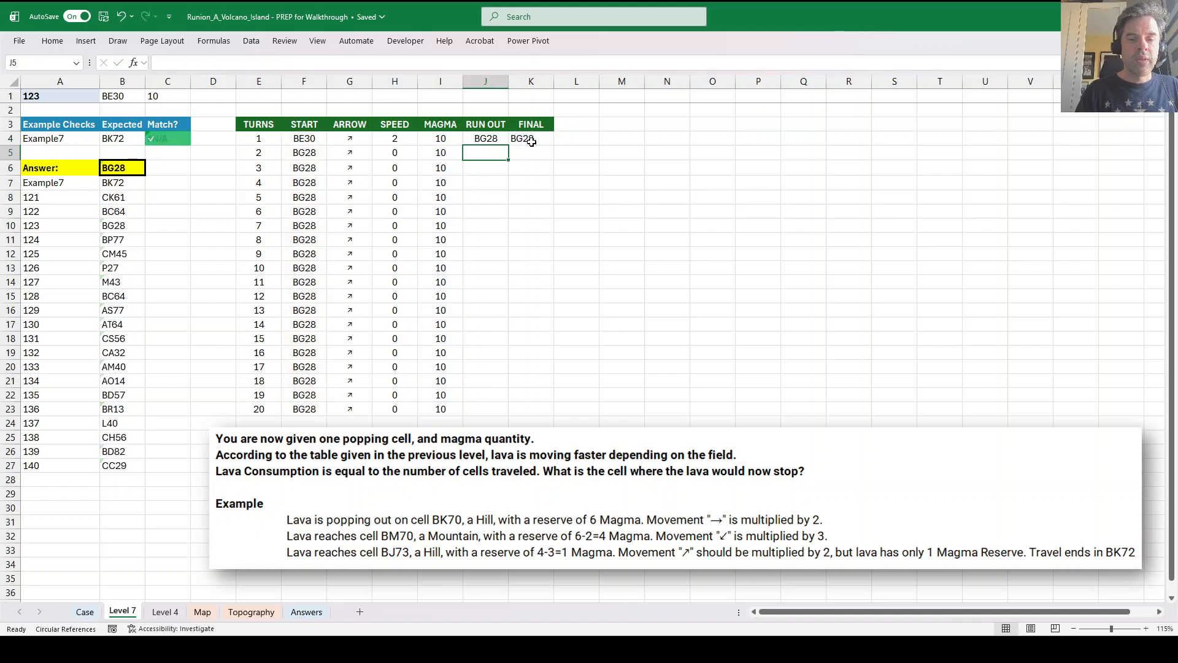
# Switch to the Case sheet and look through the game sections below Level 5.
pyautogui.press('Left')
pyautogui.press('Left')
pyautogui.press('Left')
pyautogui.hotkey('ctrl', 'pageup')
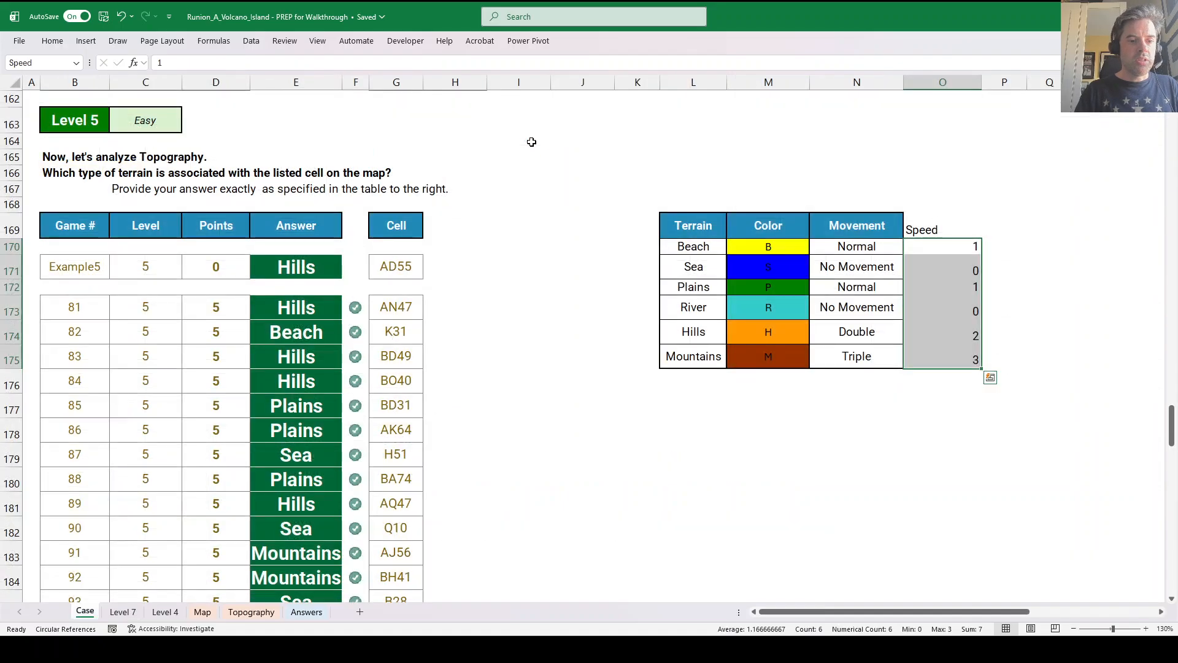
pyautogui.scroll(-20, 485, 326)
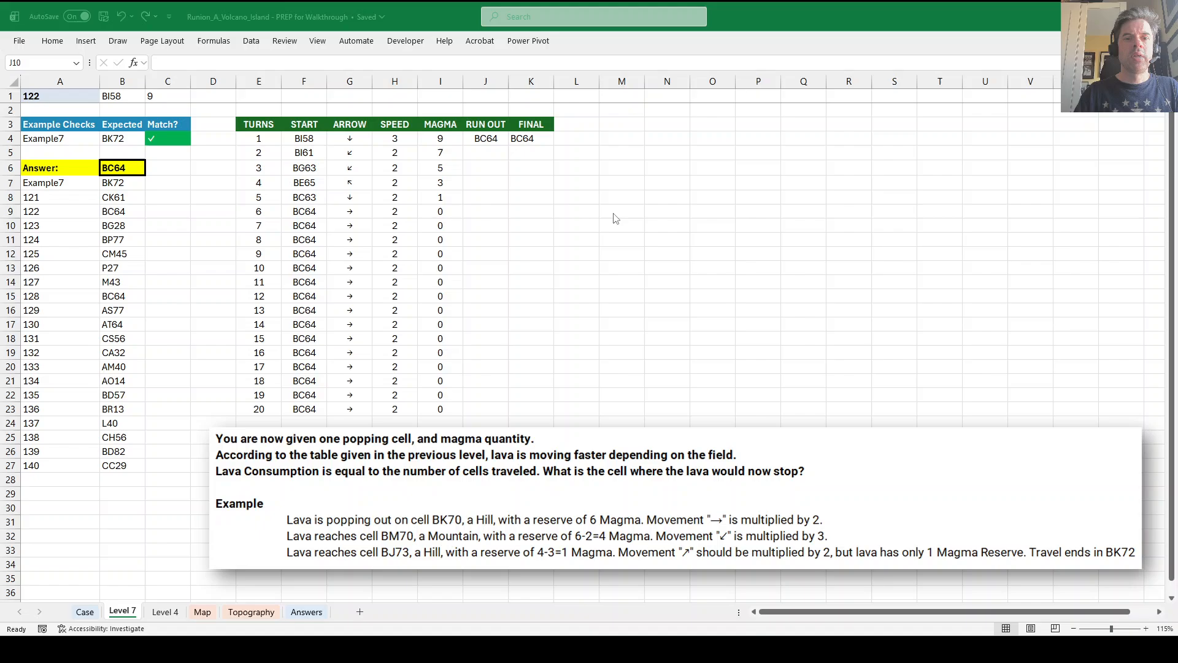
# Correct the turn 2 magma formula in I5 to subtract the previous turn's speed, =MAX(0,I4-H4).
pyautogui.click(549, 202)
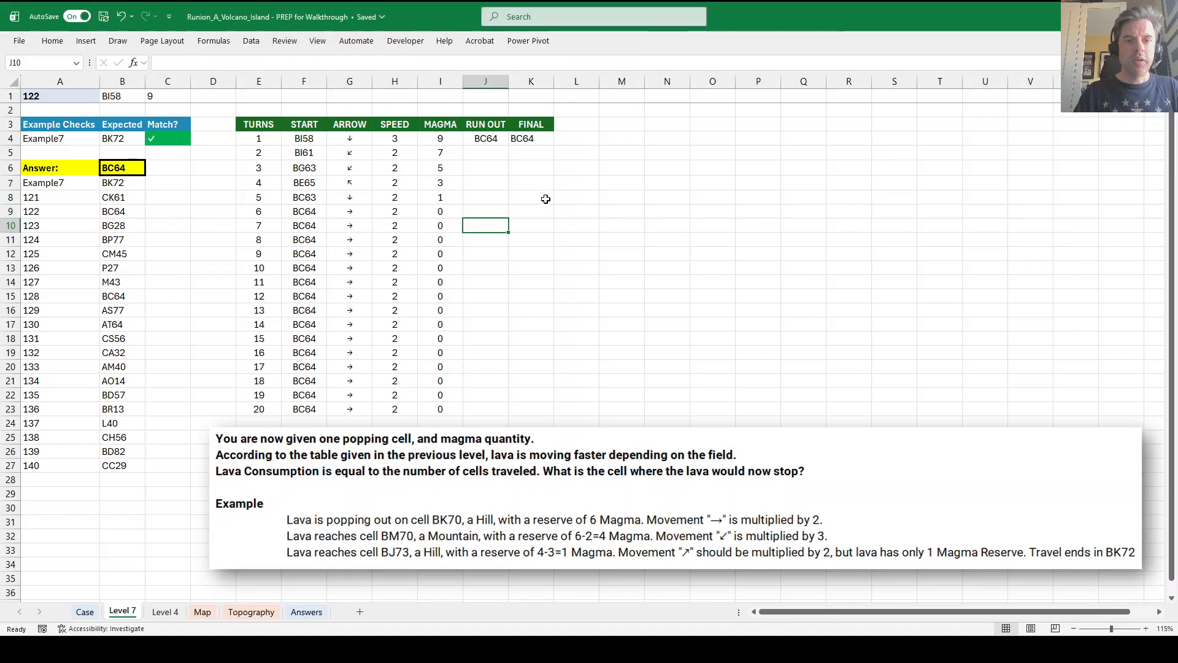
pyautogui.click(438, 155)
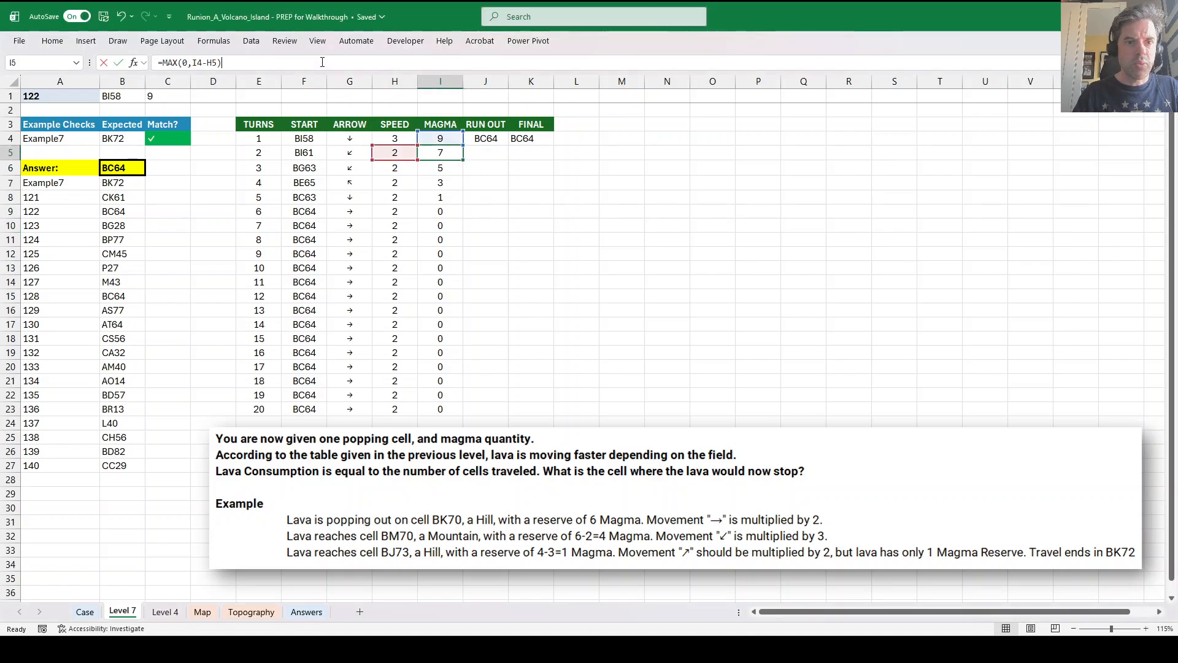
pyautogui.press('F2')
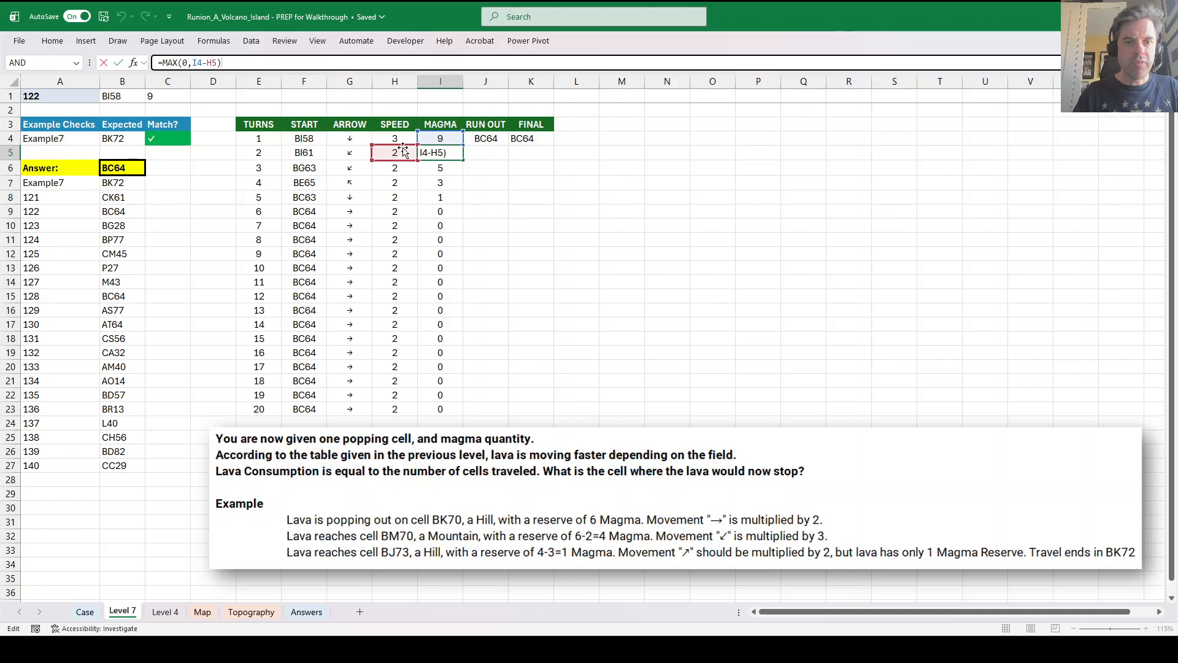
pyautogui.moveTo(403, 151); pyautogui.dragTo(402, 138)
pyautogui.press('Return')
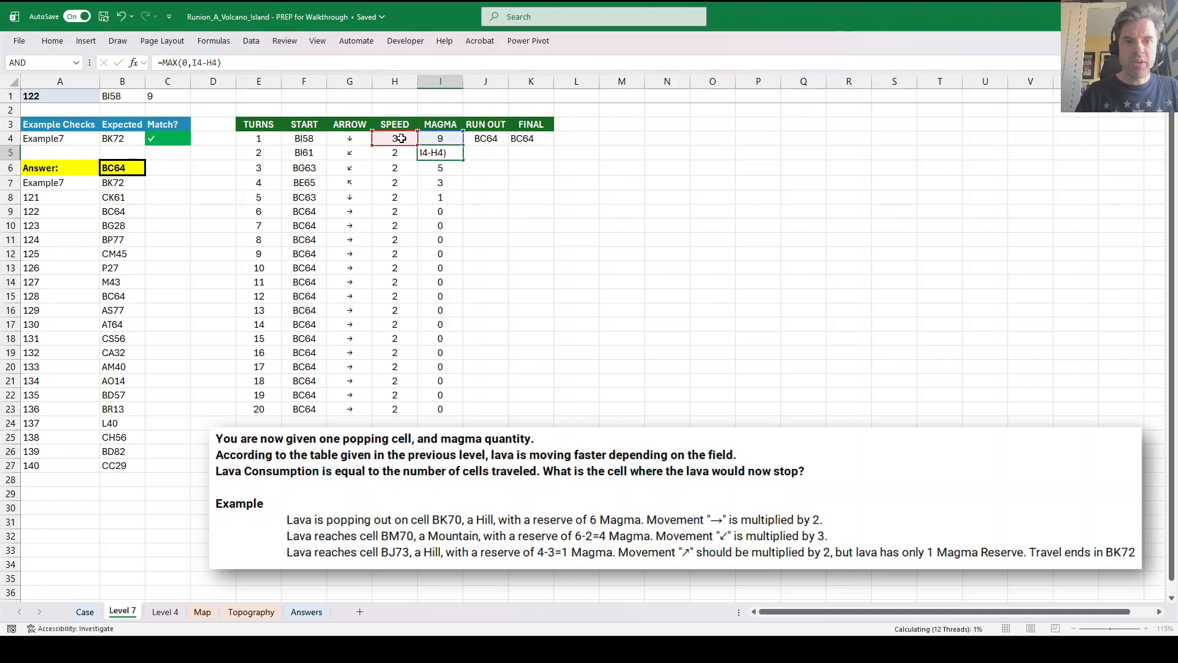
# Fill the corrected magma formula from I5 down through turn 20 in I23.
pyautogui.click(452, 151)
pyautogui.doubleClick(463, 160)
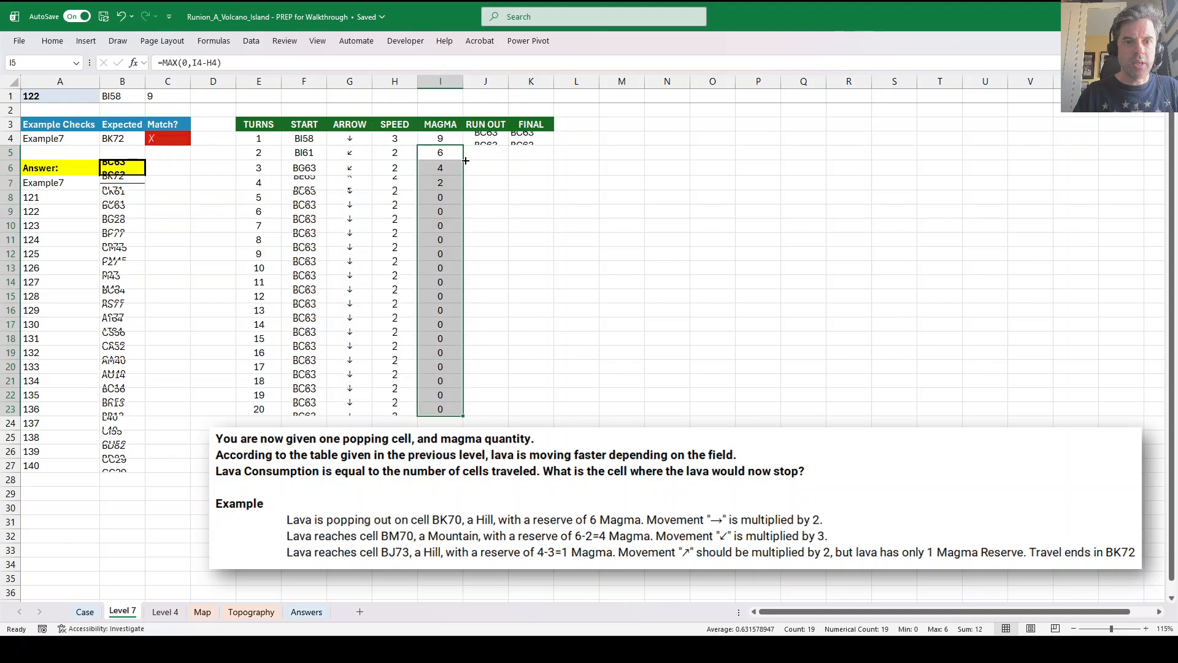
pyautogui.click(116, 202)
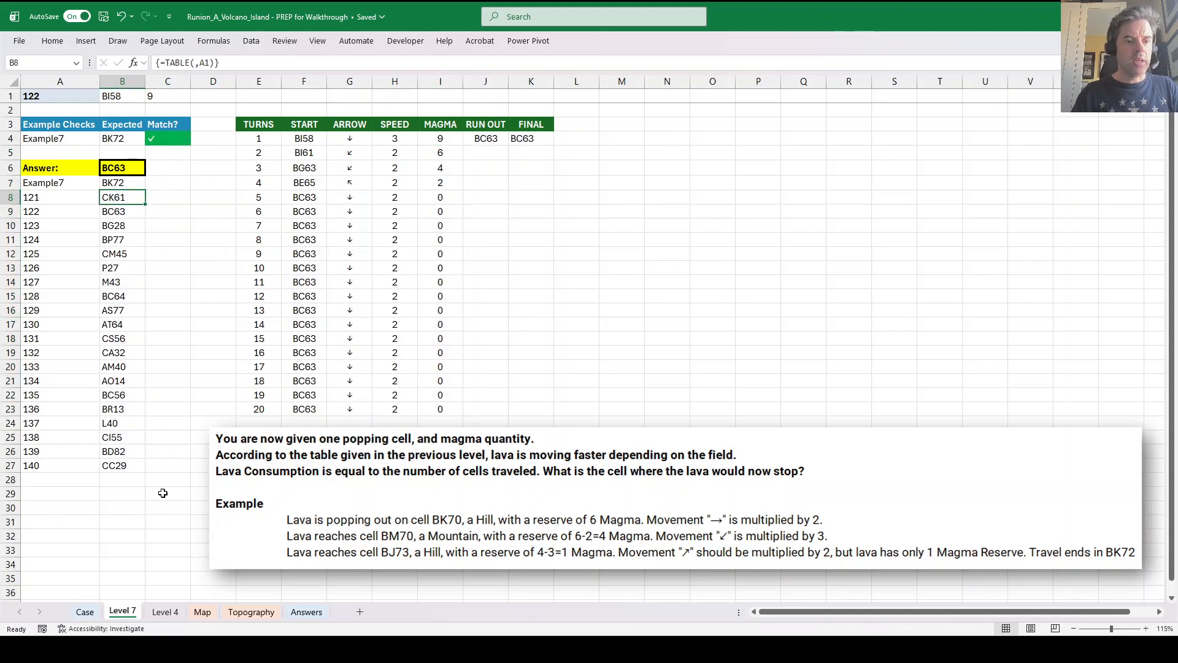
# Switch to the Case sheet and review the Level 7 answers for games 121 onward.
pyautogui.click(85, 612)
pyautogui.scroll(-1, 158, 497)
pyautogui.scroll(3, 300, 350)
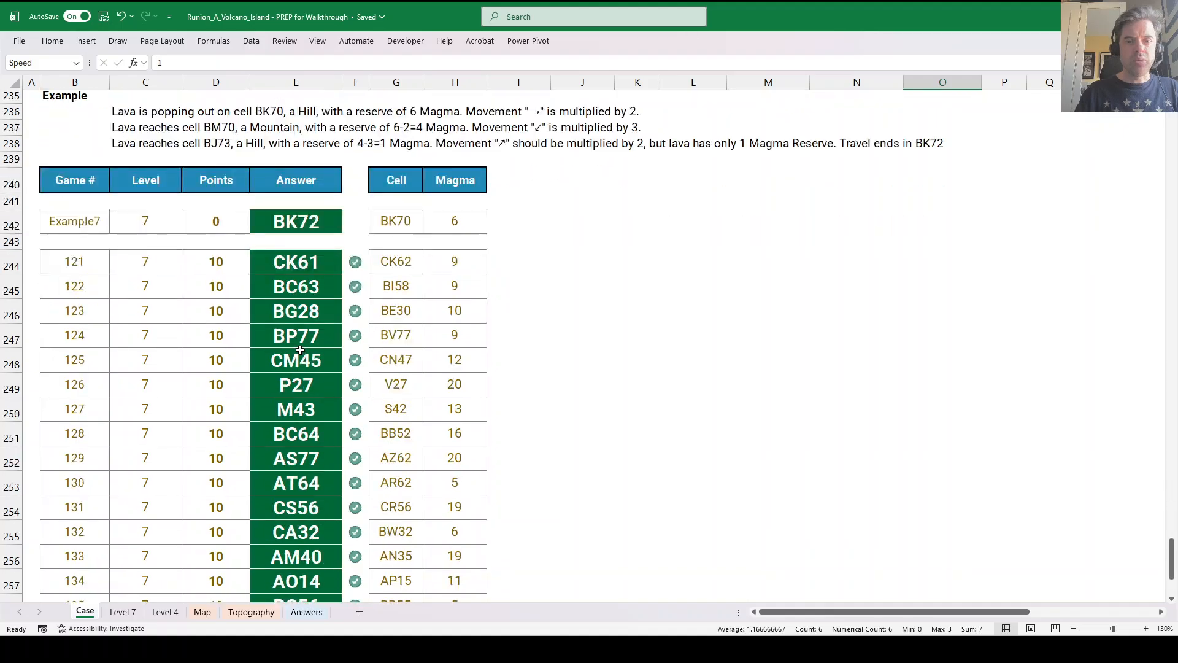
pyautogui.scroll(1, 300, 350)
# Read the Bonus 1 question in the Bonus Questions section and select I48 beside the Level 1 games.
pyautogui.moveTo(1172, 555); pyautogui.dragTo(1171, 104)
pyautogui.scroll(-5, 563, 368)
pyautogui.scroll(-6, 563, 368)
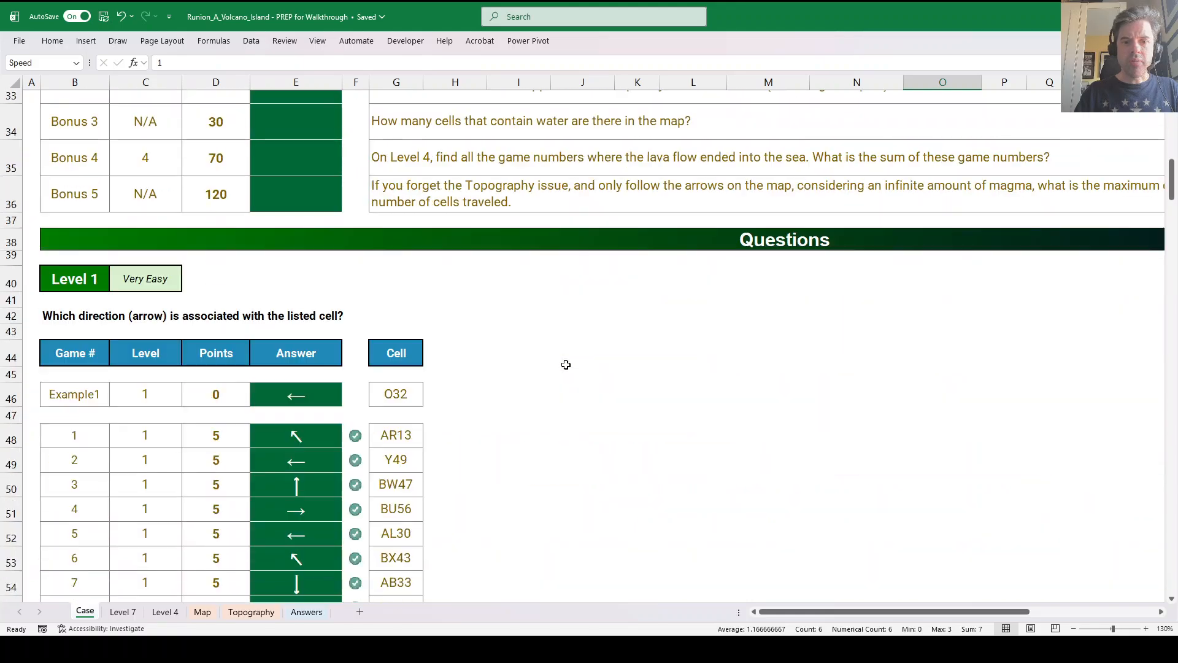
pyautogui.scroll(4, 552, 362)
pyautogui.scroll(-1, 521, 362)
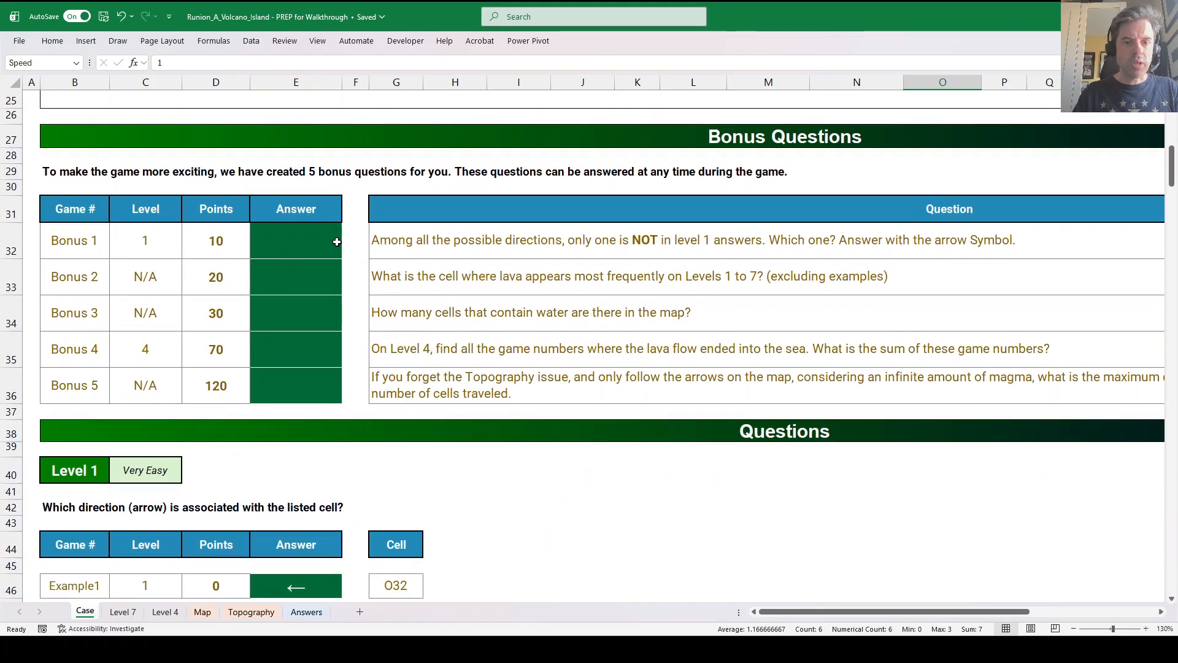
pyautogui.click(310, 243)
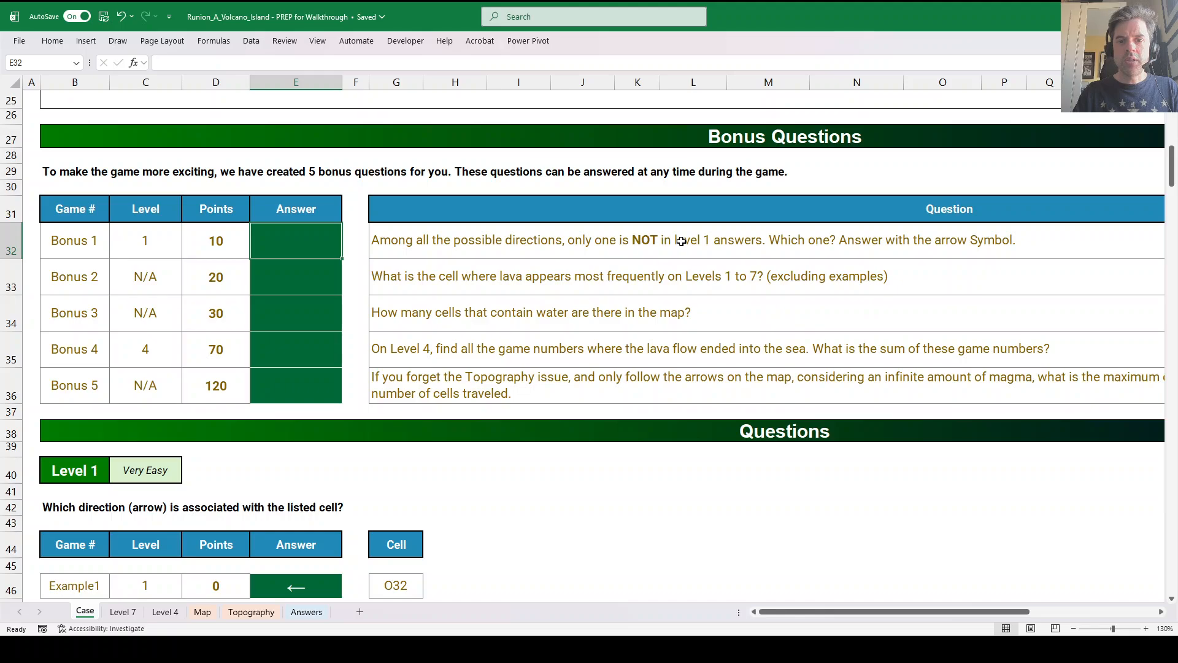
pyautogui.scroll(-1, 660, 243)
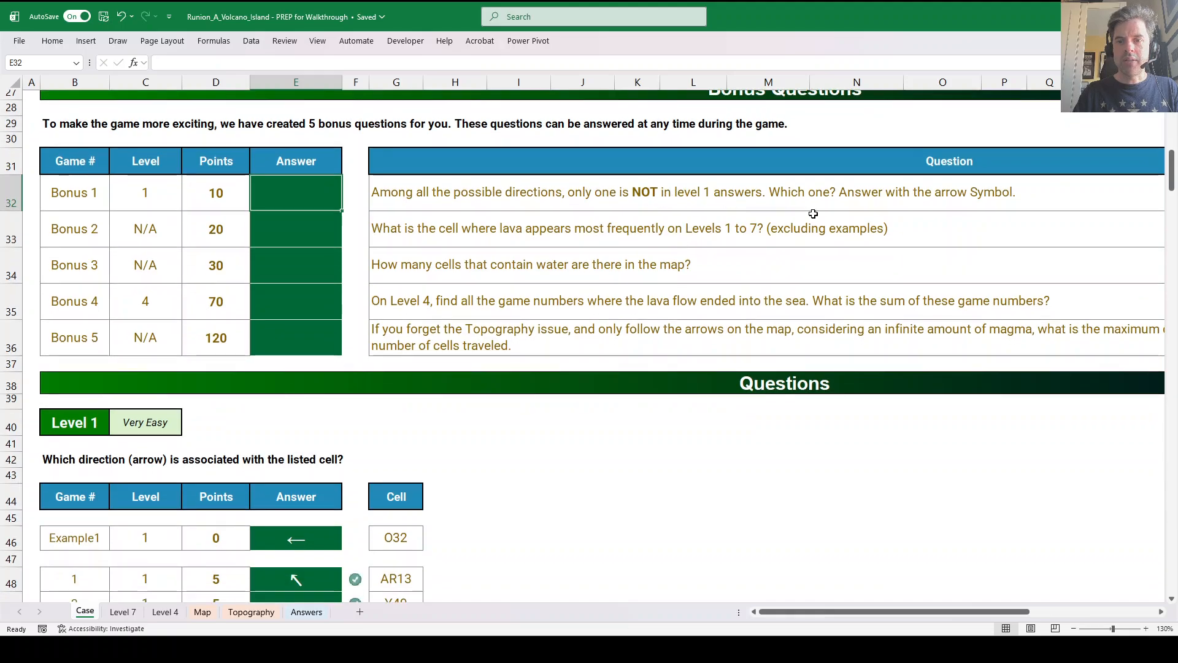
pyautogui.scroll(-5, 814, 214)
pyautogui.click(519, 199)
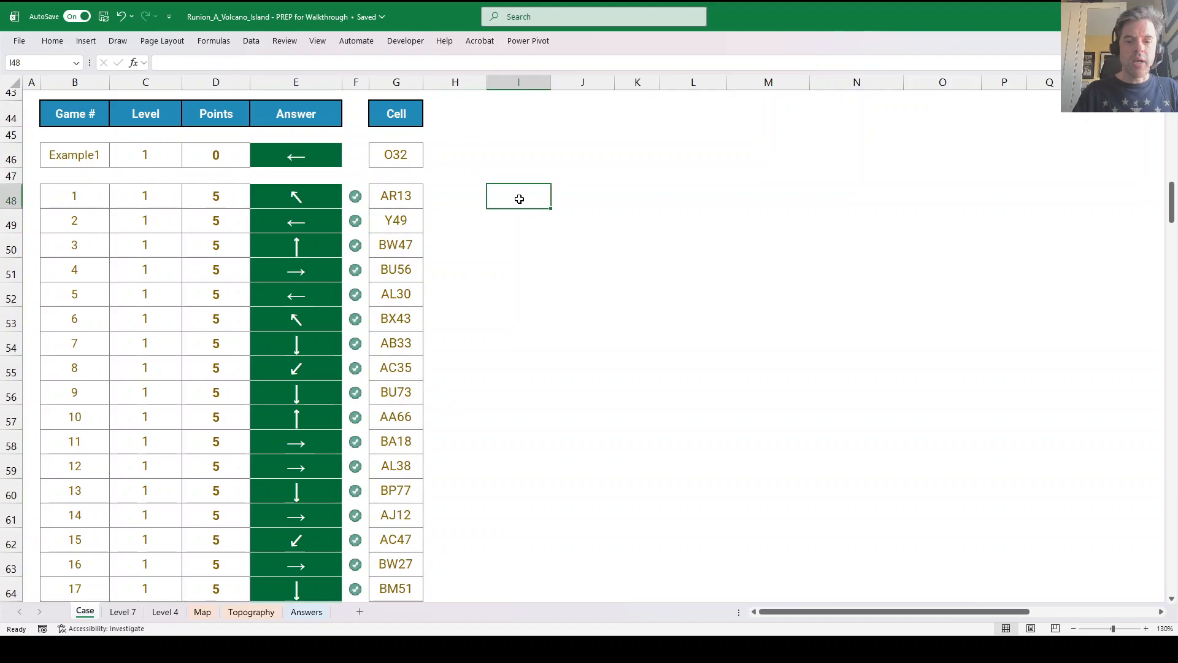
pyautogui.write('=_mos')
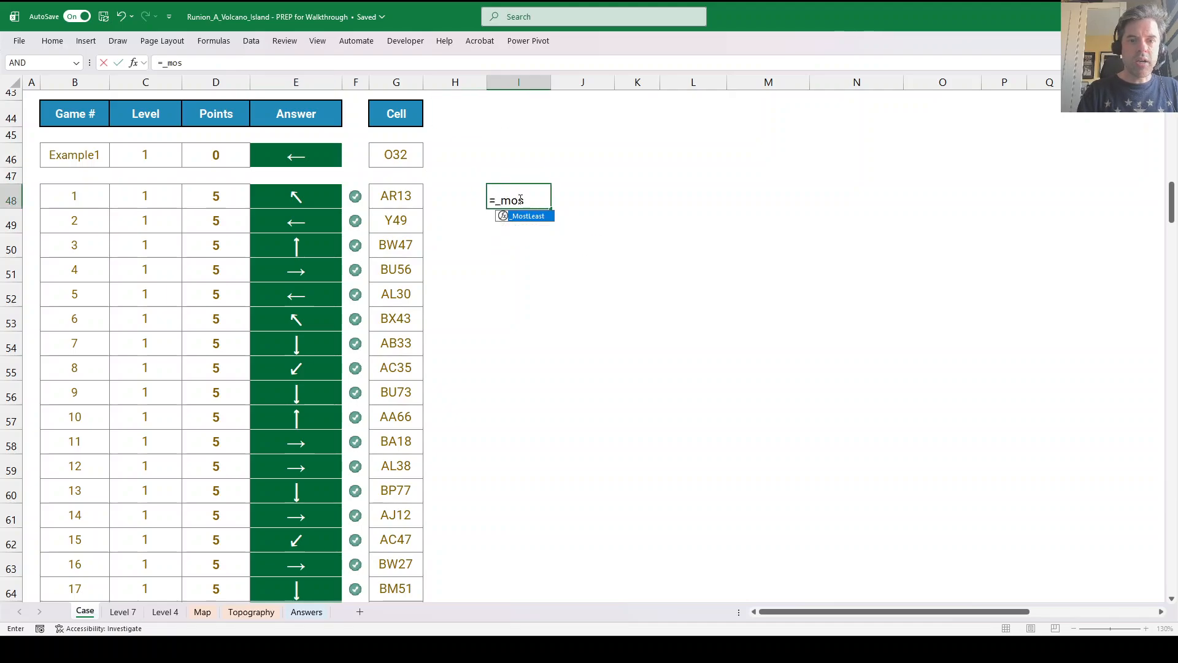
pyautogui.press('BackSpace')
pyautogui.press('BackSpace')
pyautogui.press('BackSpace')
pyautogui.press('BackSpace')
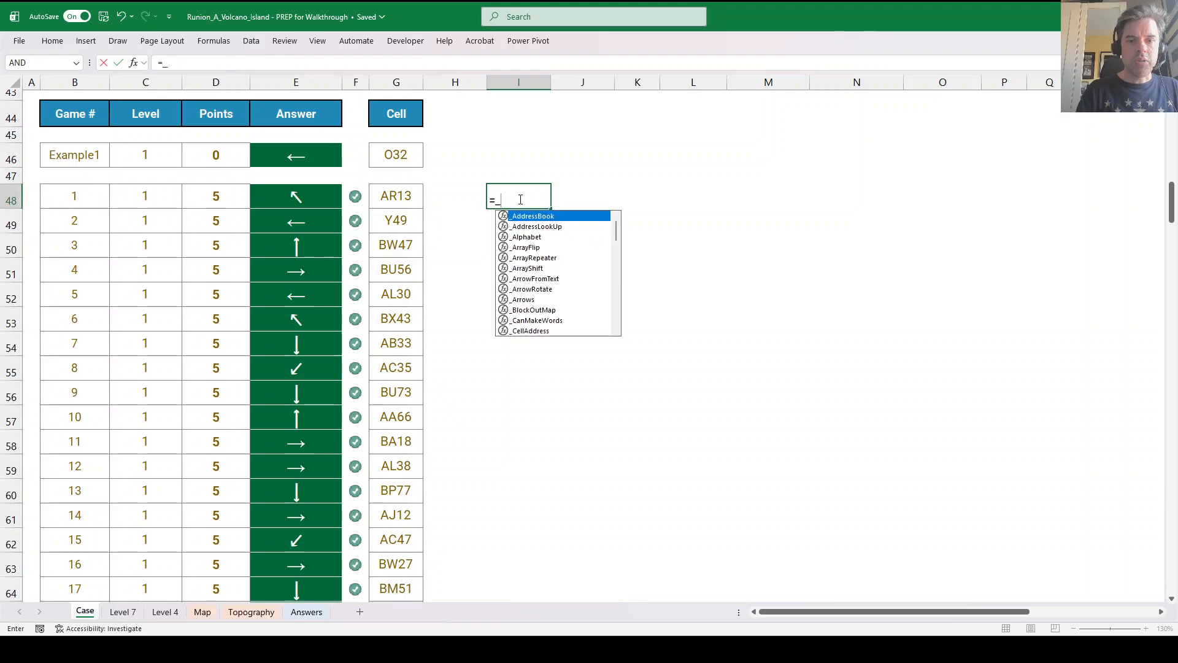
# Enter =UNIQUE(E48#) in I48 to list the distinct arrows among the Level 1 answers.
pyautogui.write('unique(')
pyautogui.press('Left')
pyautogui.press('Left')
pyautogui.press('Left')
pyautogui.press('Left')
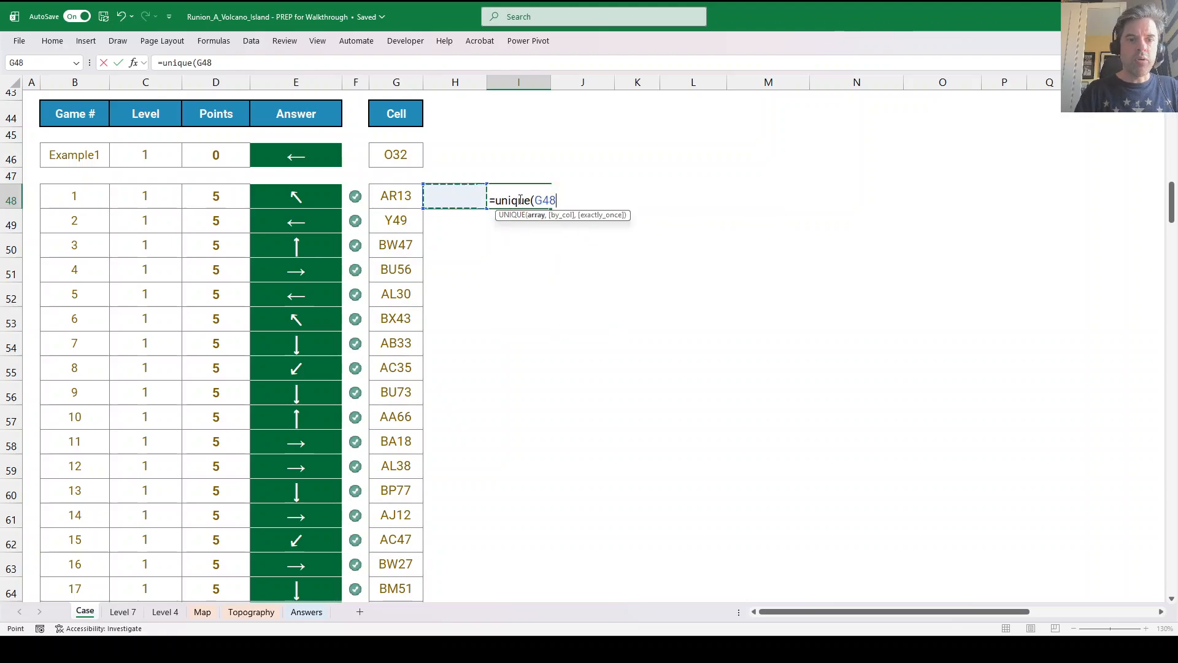
pyautogui.hotkey('ctrl', 'shift', 'Down')
pyautogui.press('Return')
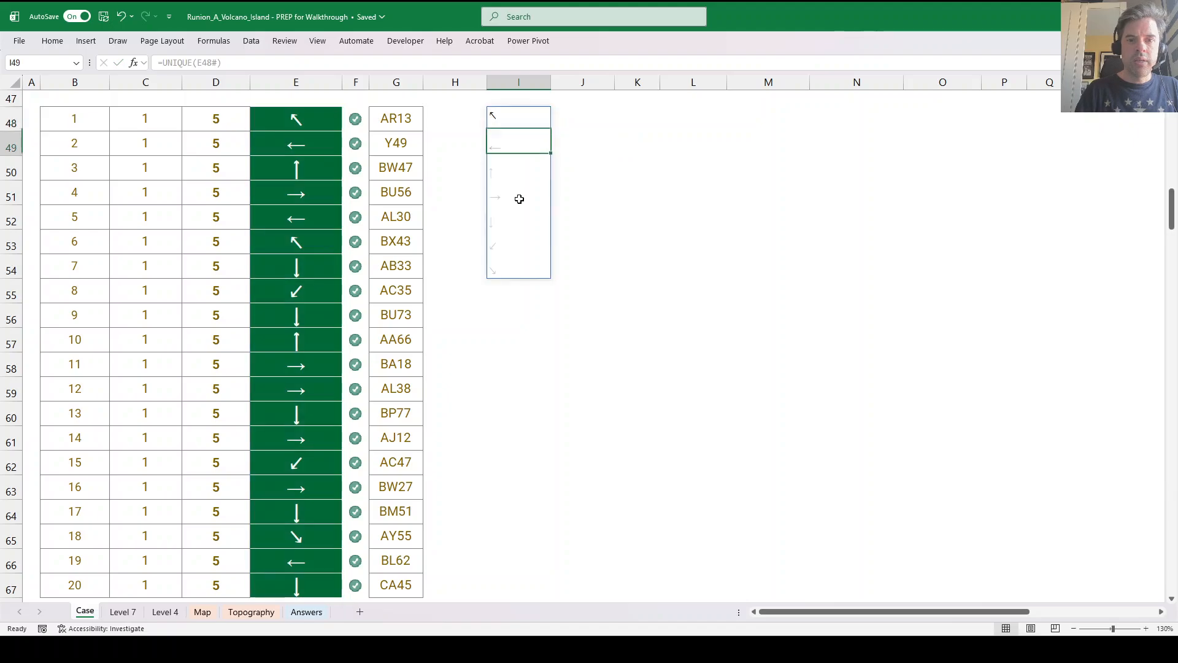
# Enter =_Arrows() in K48 to list all the possible arrow directions.
pyautogui.press('Up')
pyautogui.press('Right')
pyautogui.press('Right')
pyautogui.write('=_arro')
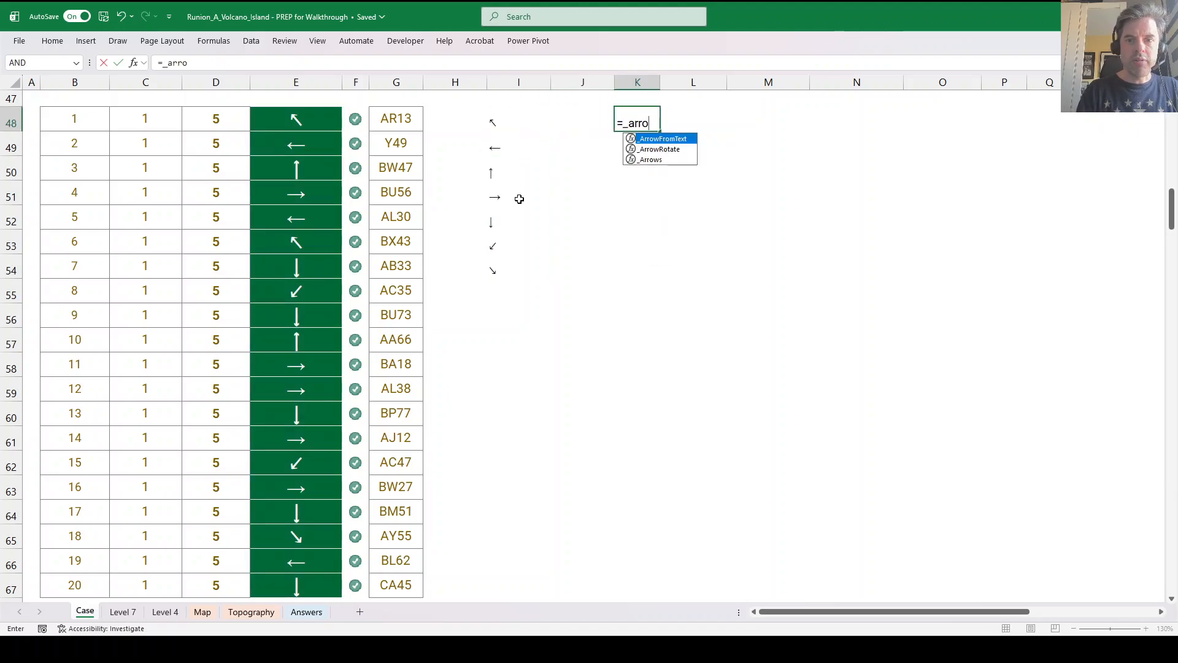
pyautogui.press('Down')
pyautogui.press('Down')
pyautogui.press('Tab')
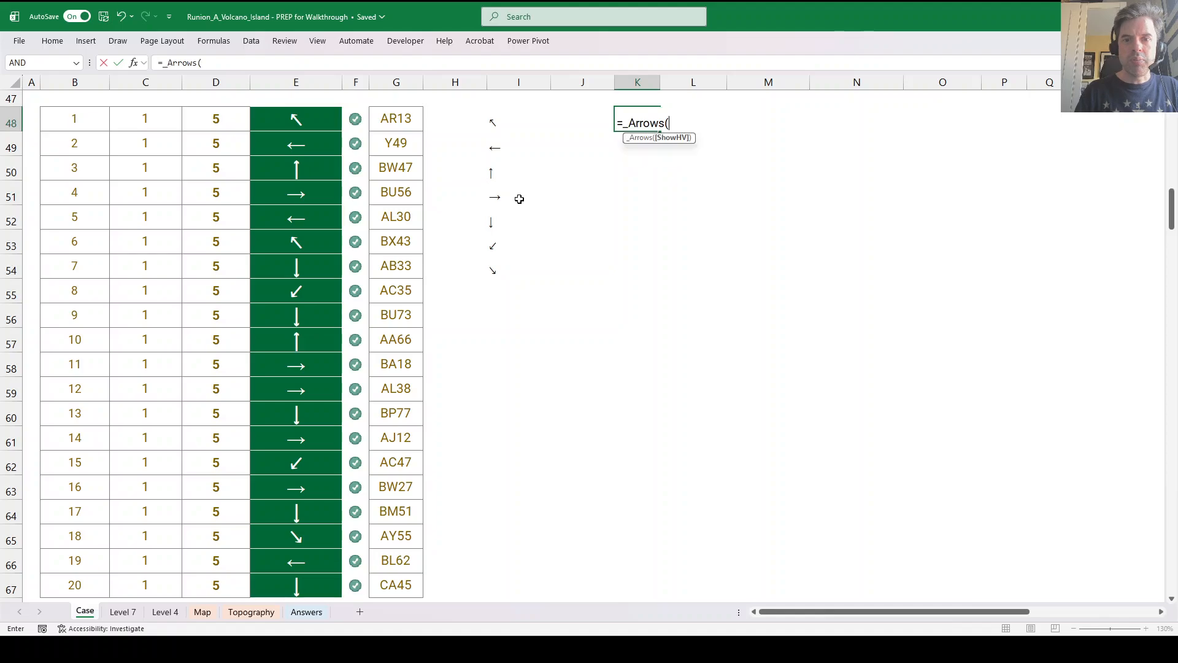
pyautogui.write(')')
pyautogui.press('Return')
# Enter =_Exists(K48#,I48#) in L48 to check each possible arrow against the Level 1 arrow list.
pyautogui.press('Up')
pyautogui.press('Right')
pyautogui.write('=_ext')
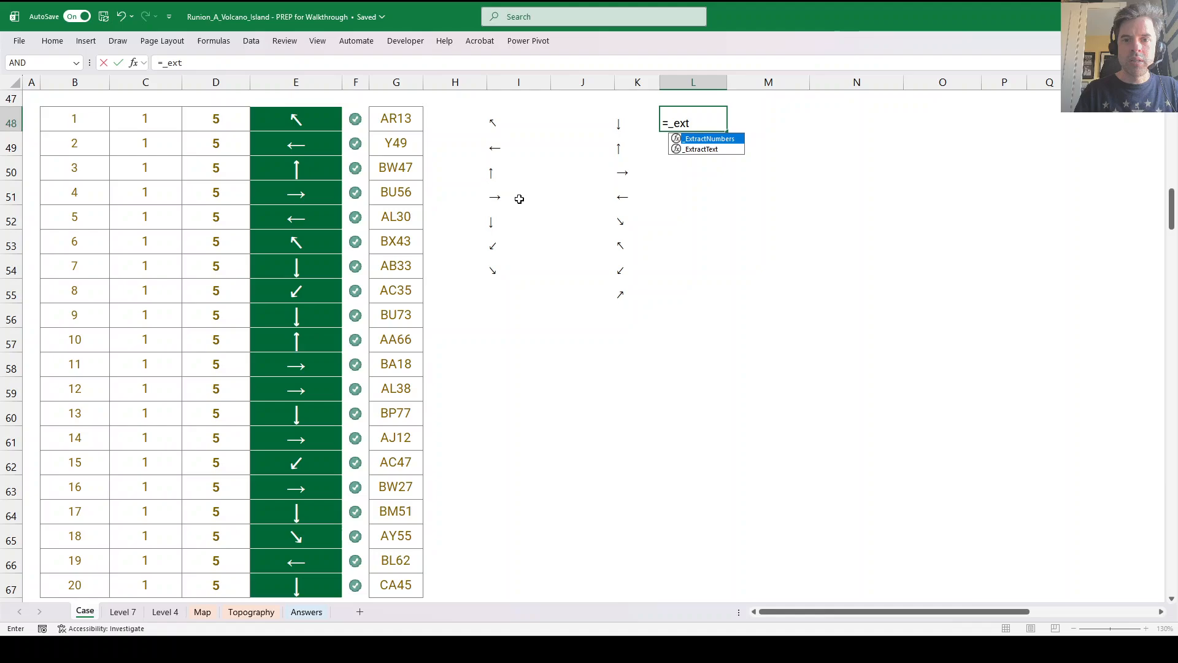
pyautogui.press('BackSpace')
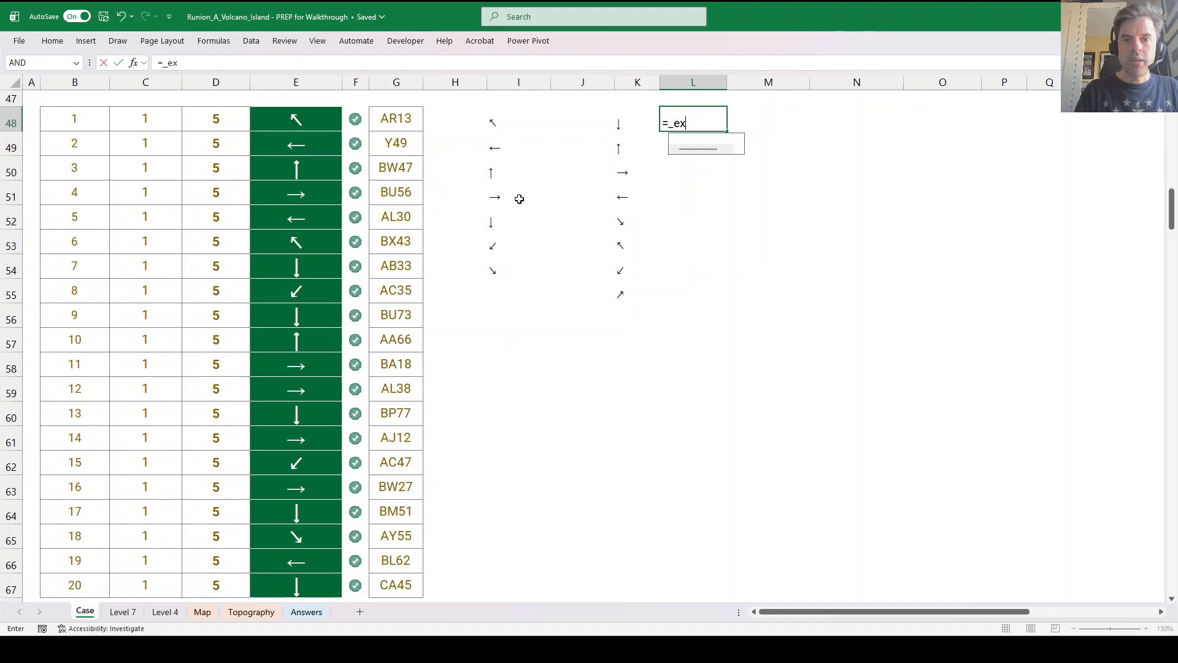
pyautogui.write('is')
pyautogui.press('Tab')
pyautogui.press('Left')
pyautogui.hotkey('ctrl', 'shift', 'Down')
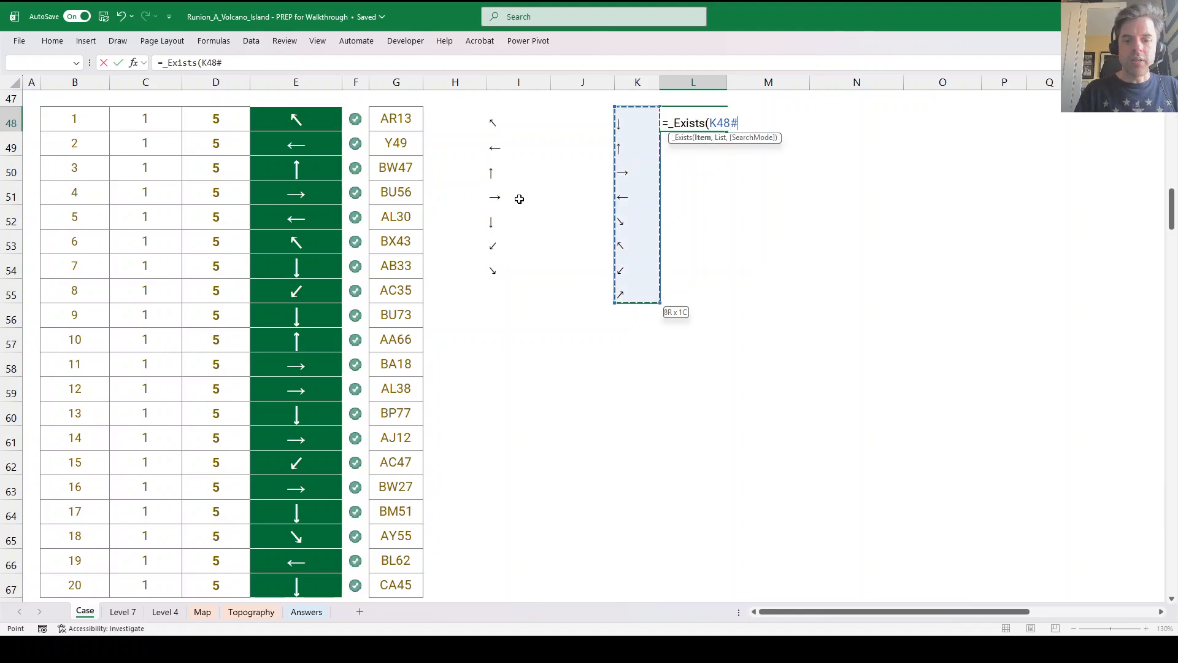
pyautogui.write(',')
pyautogui.press('Left')
pyautogui.press('Left')
pyautogui.press('Left')
pyautogui.press('Left')
pyautogui.press('Right')
pyautogui.hotkey('ctrl', 'shift', 'Down')
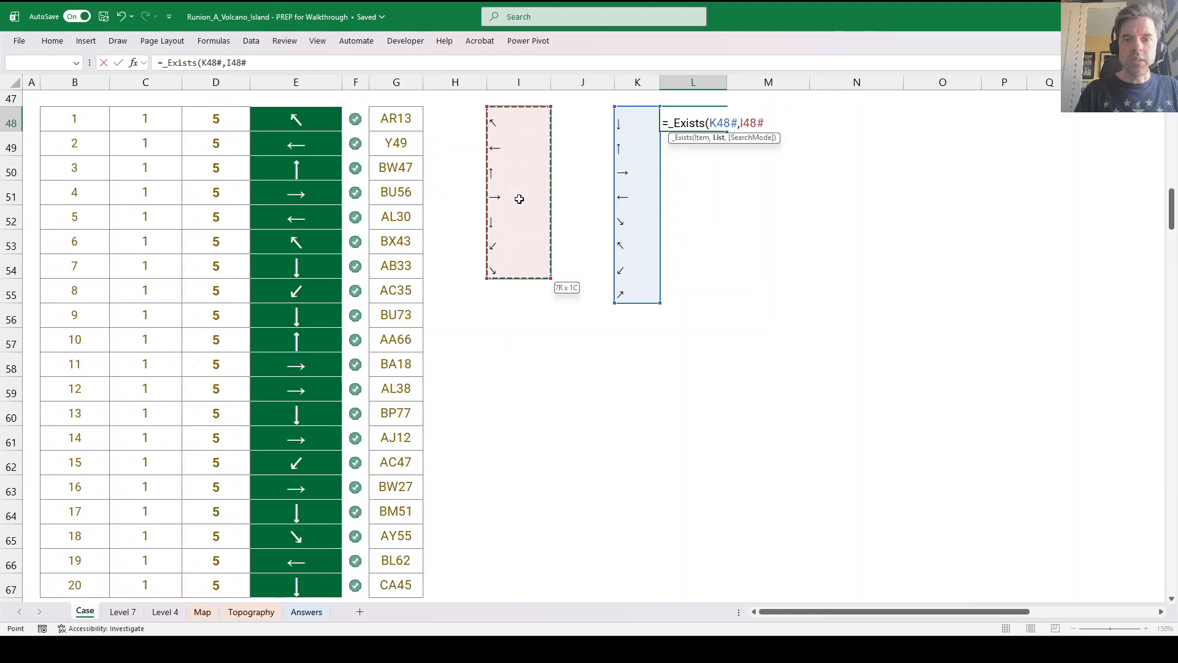
pyautogui.press('Return')
# Copy the ↗ arrow from K55 into the Bonus 1 answer cell E32.
pyautogui.press('Down')
pyautogui.press('Down')
pyautogui.press('Down')
pyautogui.press('Down')
pyautogui.press('Down')
pyautogui.press('Down')
pyautogui.press('Down')
pyautogui.press('Down')
pyautogui.press('Down')
pyautogui.press('Down')
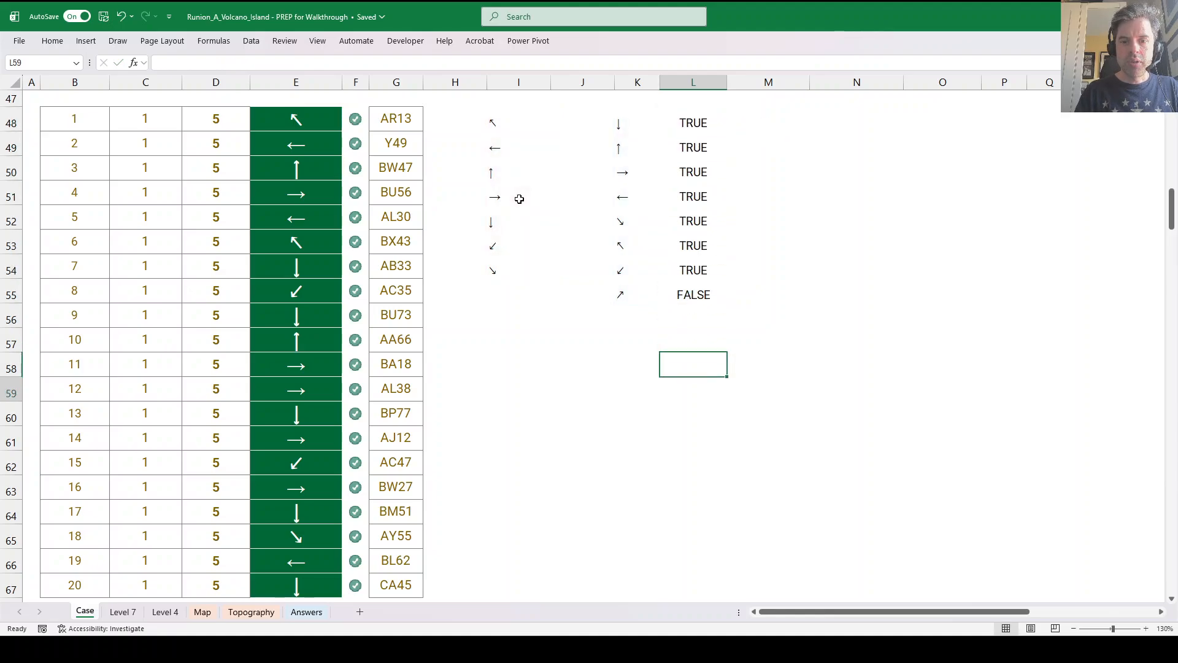
pyautogui.press('Left')
pyautogui.press('Up')
pyautogui.press('Up')
pyautogui.press('Up')
pyautogui.press('Up')
pyautogui.hotkey('ctrl', 'c')
pyautogui.scroll(8, 519, 198)
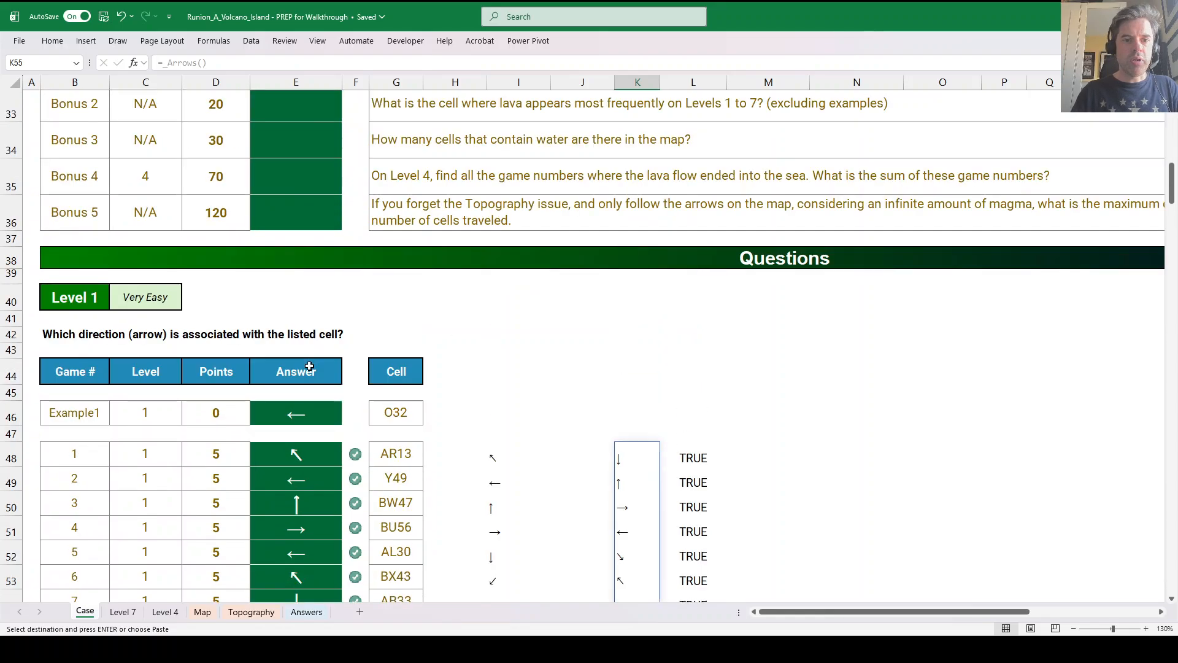
pyautogui.click(283, 305)
pyautogui.hotkey('ctrl', 'v')
# For Bonus 2, enter =_MostLeast(G48:G1000) in N48 to rank the listed lava cells by frequency.
pyautogui.click(459, 330)
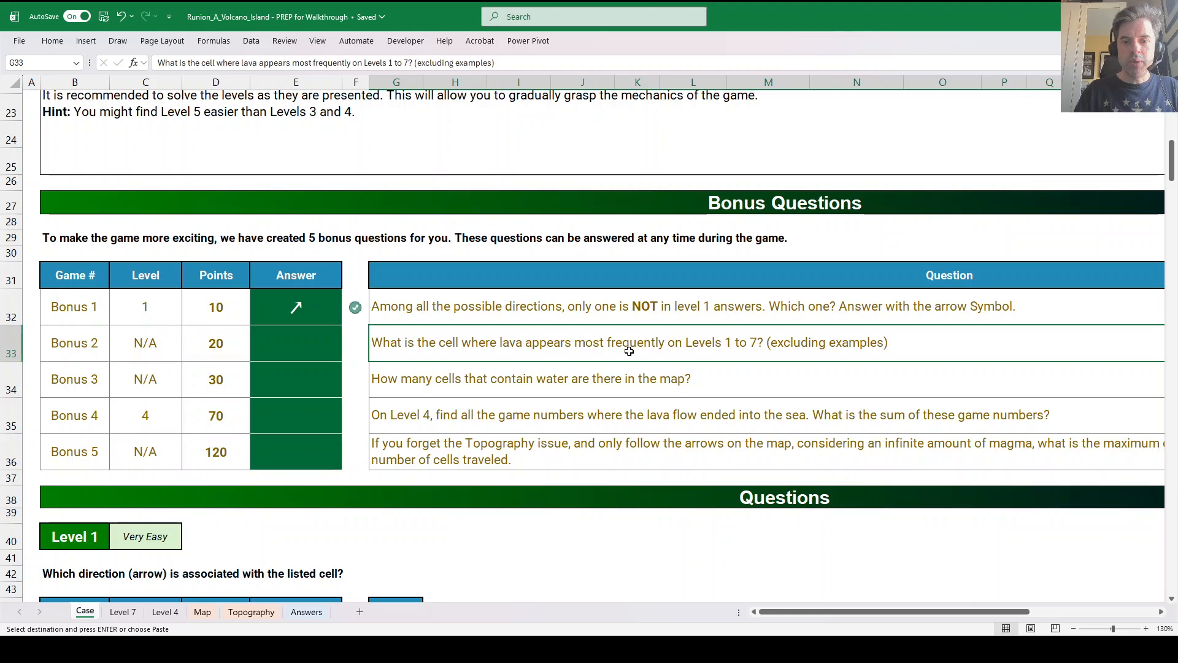
pyautogui.scroll(-13, 730, 375)
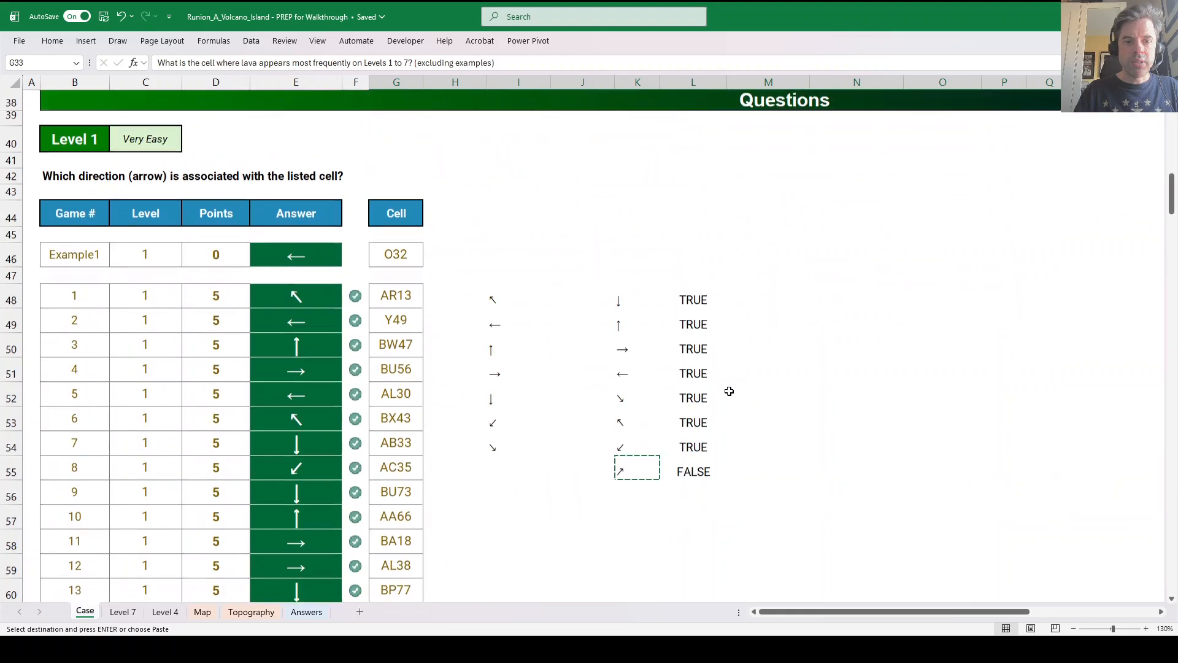
pyautogui.moveTo(1171, 253); pyautogui.dragTo(1169, 197)
pyautogui.scroll(-2, 1112, 253)
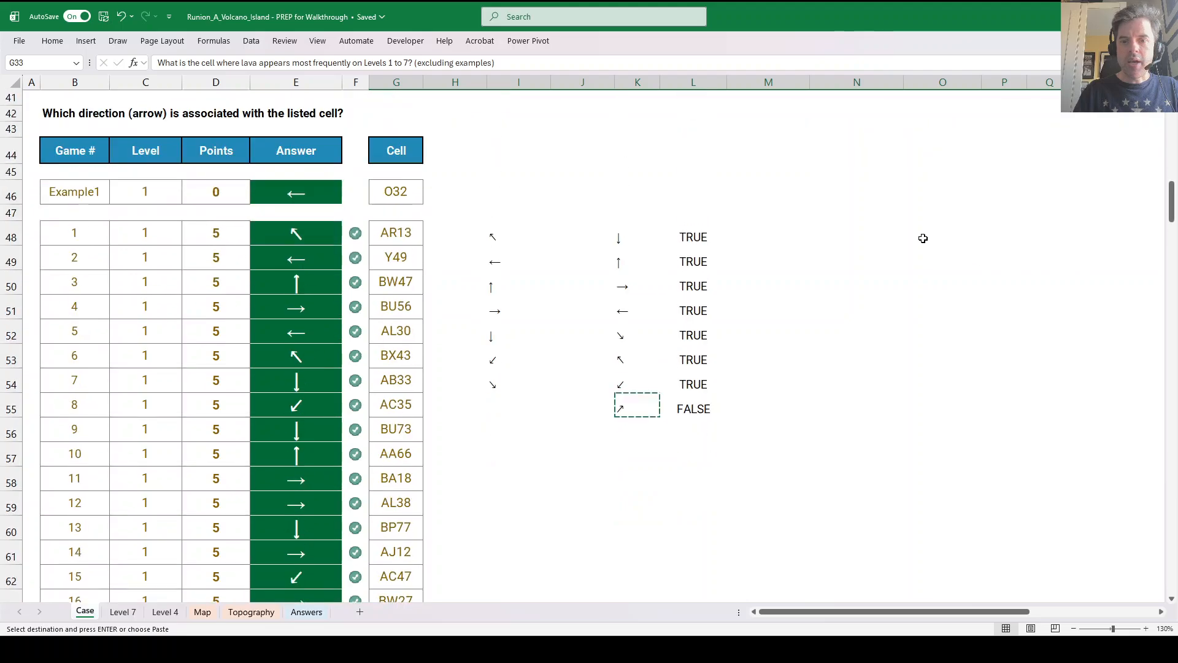
pyautogui.scroll(2, 890, 257)
pyautogui.click(838, 335)
pyautogui.write('=Most')
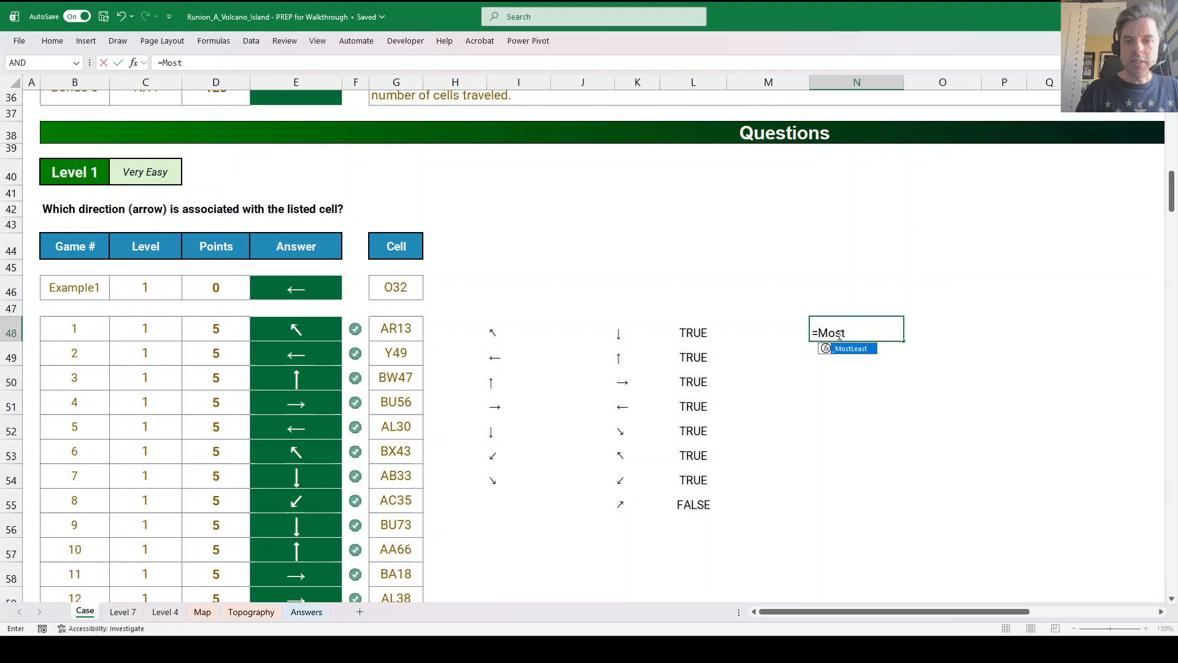
pyautogui.press('Tab')
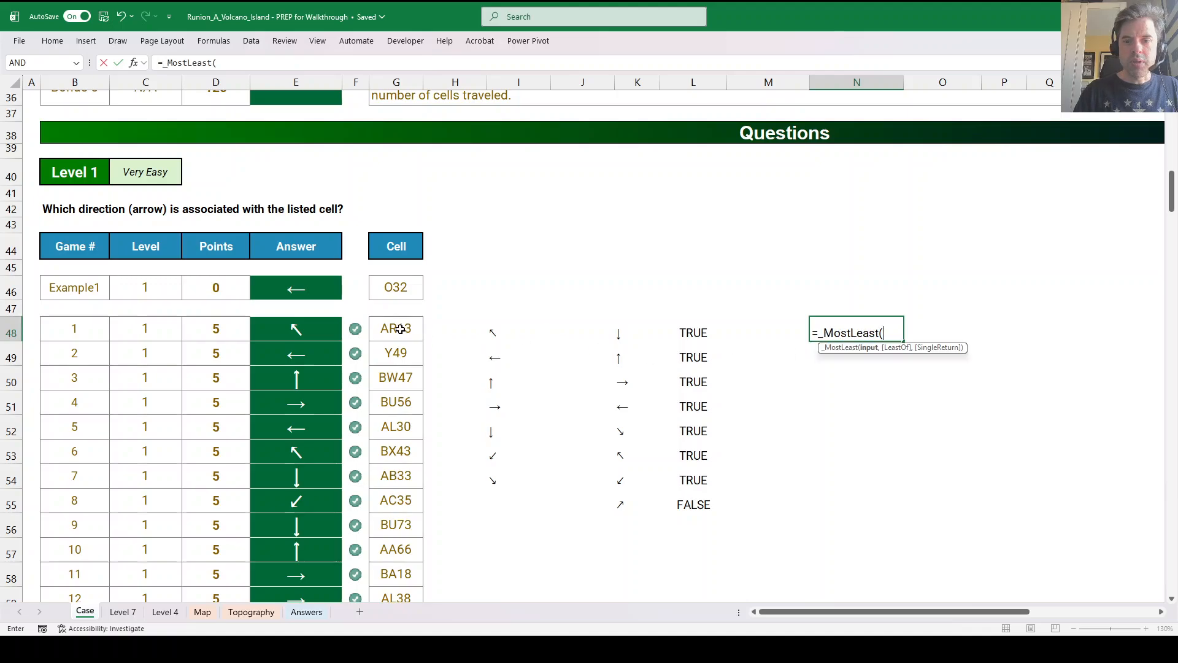
pyautogui.moveTo(400, 330); pyautogui.dragTo(401, 458)
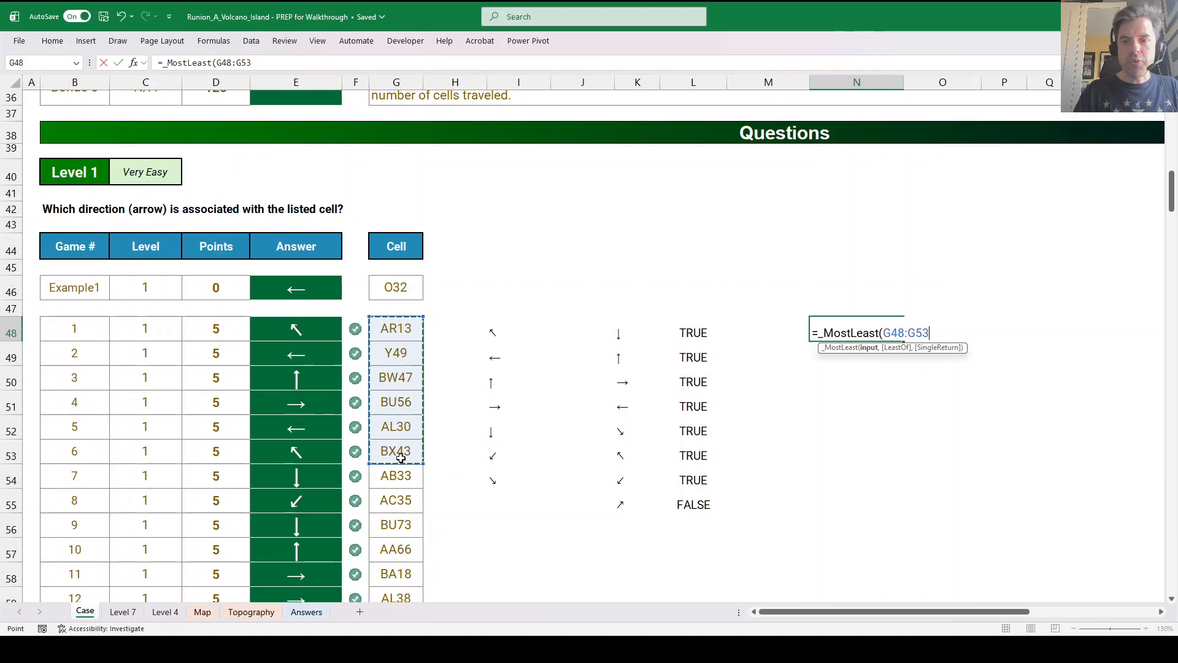
pyautogui.press('BackSpace')
pyautogui.press('BackSpace')
pyautogui.write('1000')
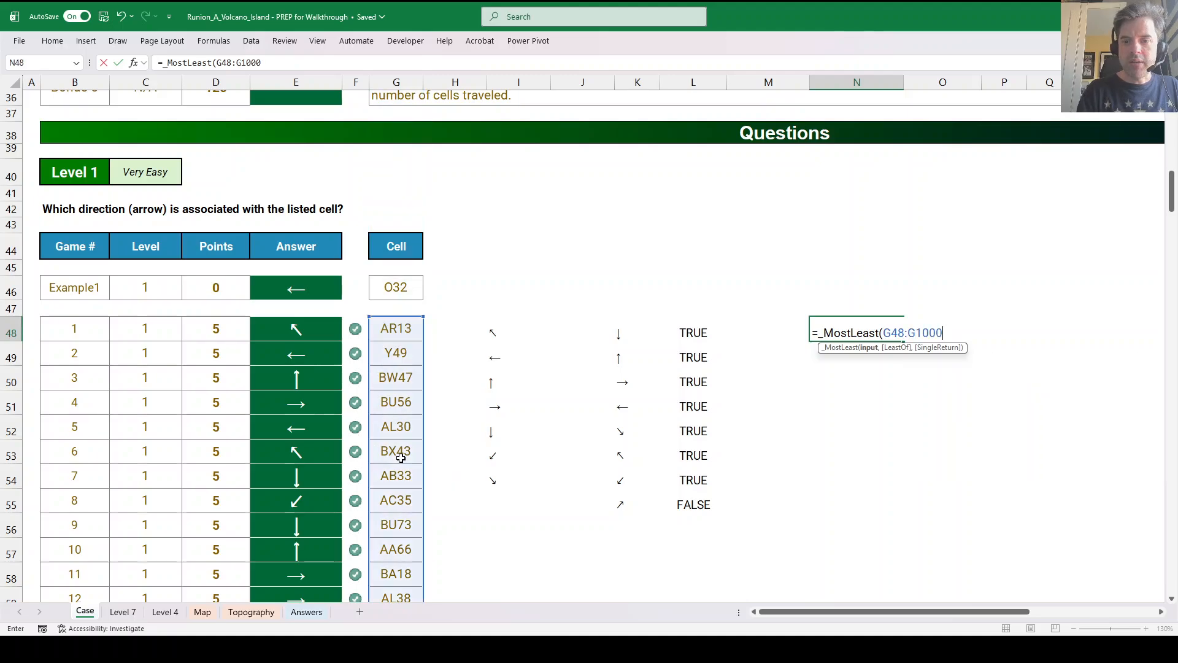
pyautogui.press('Return')
pyautogui.press('Up')
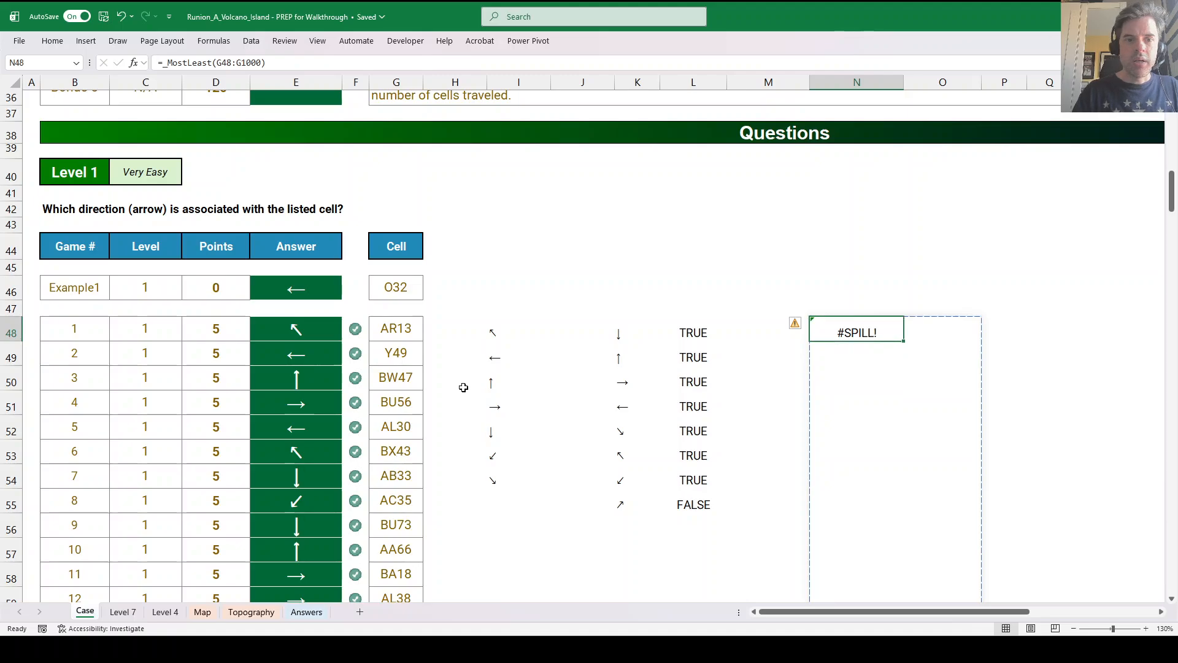
# Try returning a single result by changing the N48 formula to =_MostLeast(G48:G1000,,1).
pyautogui.click(161, 62)
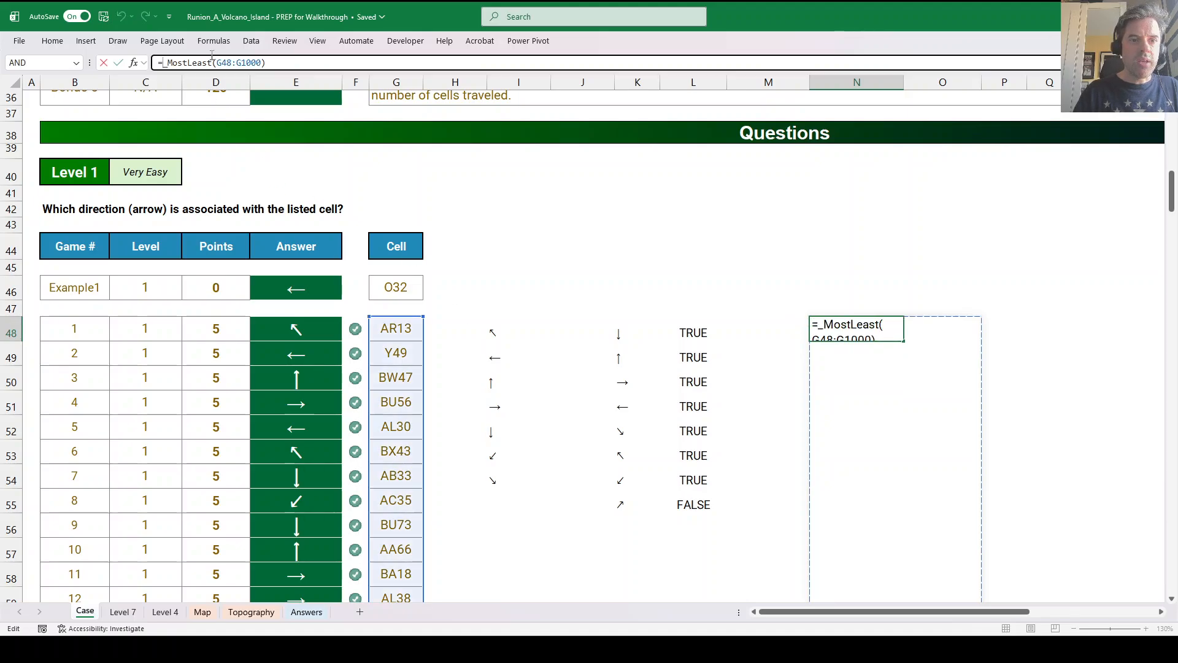
pyautogui.click(262, 63)
pyautogui.write(',1')
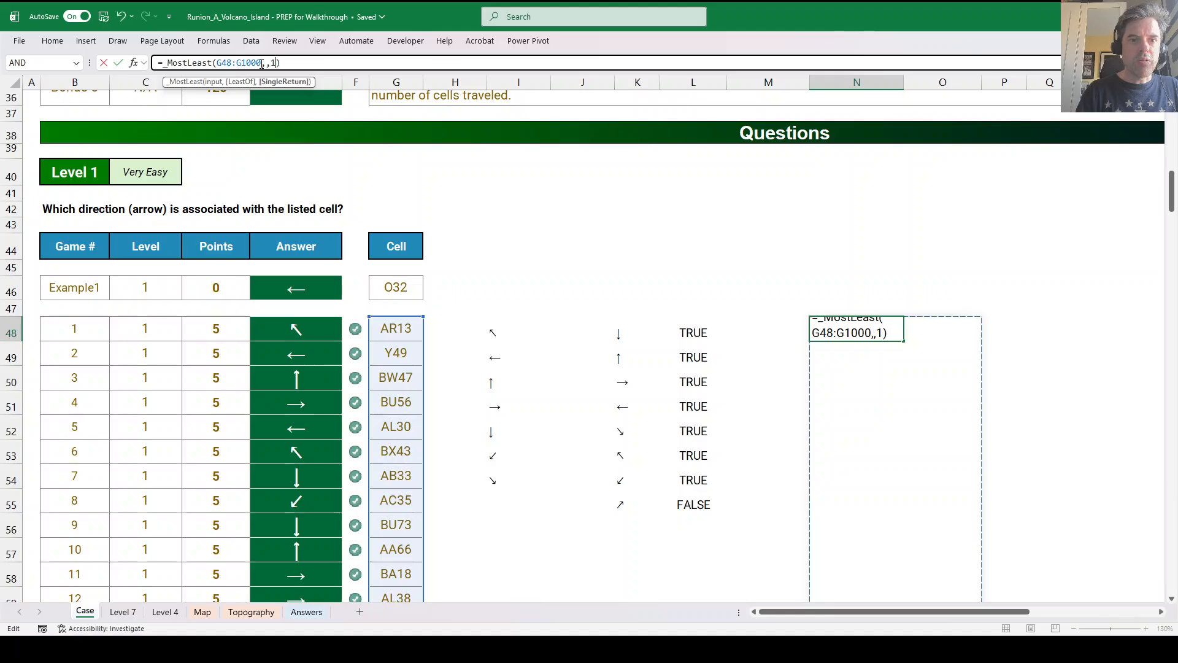
pyautogui.press('Return')
pyautogui.press('Up')
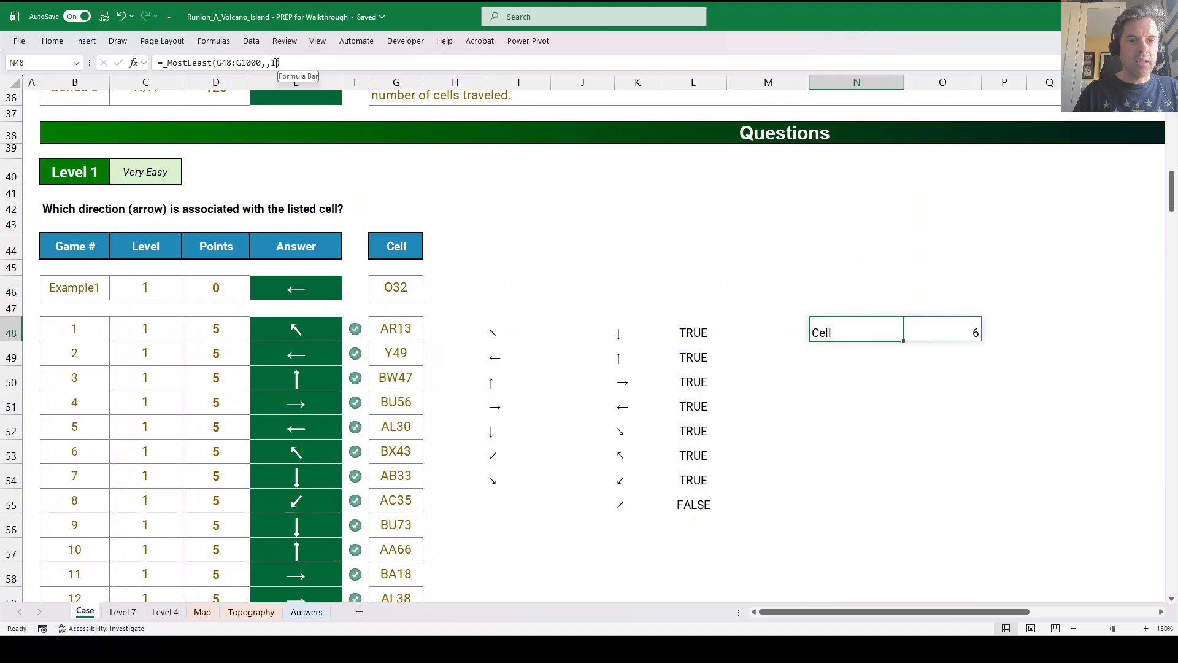
# Remove the single-return argument from N48, restoring =_MostLeast(G48:G1000).
pyautogui.click(276, 62)
pyautogui.press('BackSpace')
pyautogui.press('BackSpace')
pyautogui.press('BackSpace')
pyautogui.press('Return')
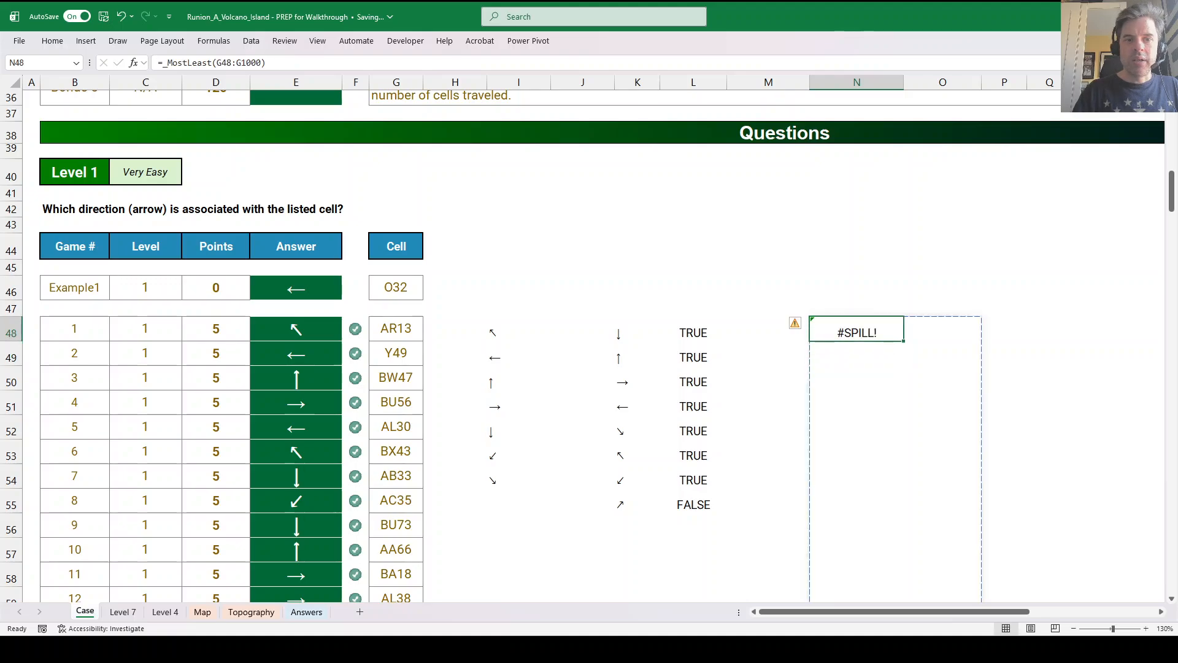
# Limit the N48 list to two rows with =TAKE(_MostLeast(G48:G1000),2) and copy the second-row cell name in N49.
pyautogui.click(162, 63)
pyautogui.write('take')
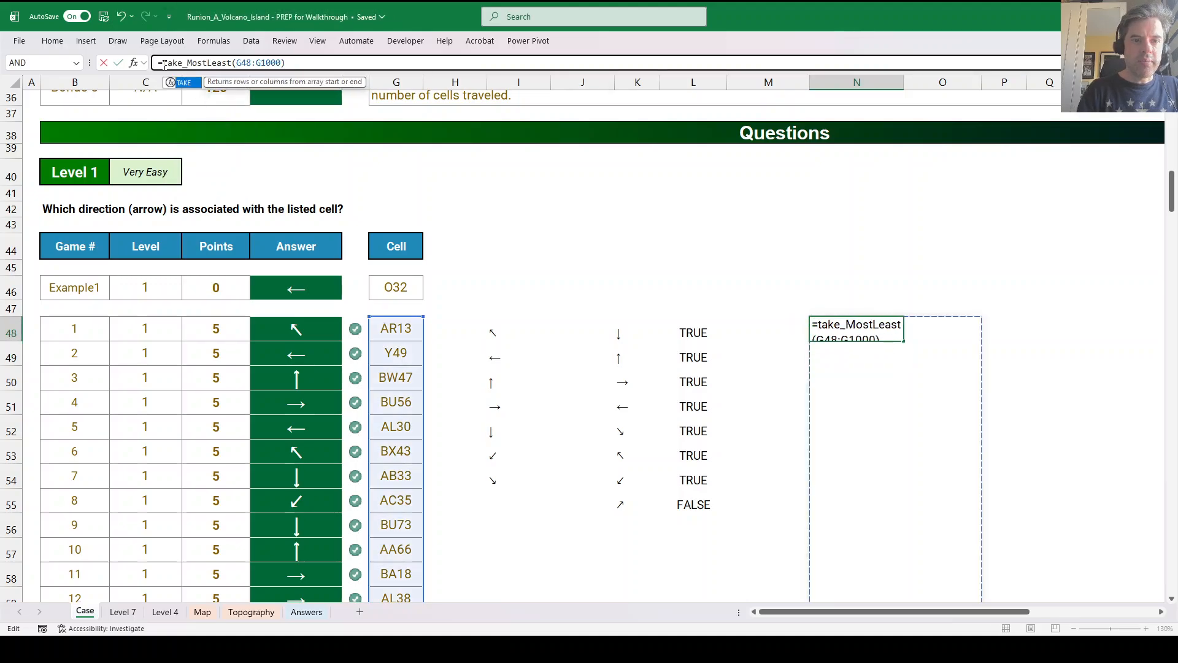
pyautogui.write('(')
pyautogui.click(307, 63)
pyautogui.write(',2')
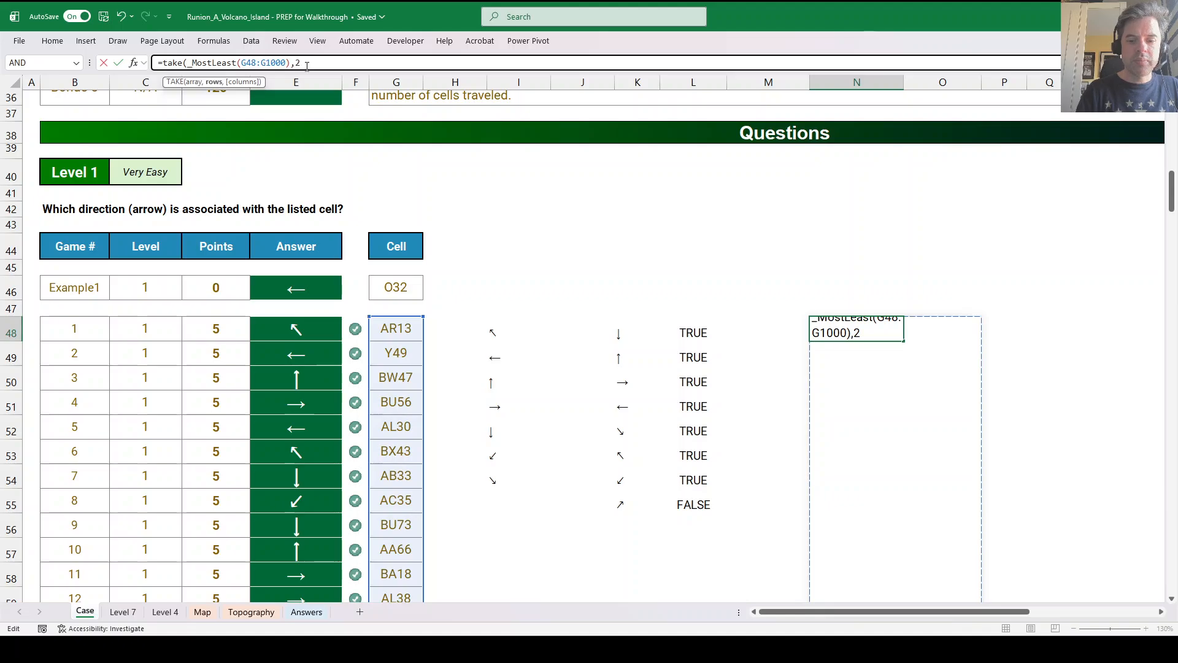
pyautogui.write(')')
pyautogui.press('Return')
pyautogui.hotkey('ctrl', 'c')
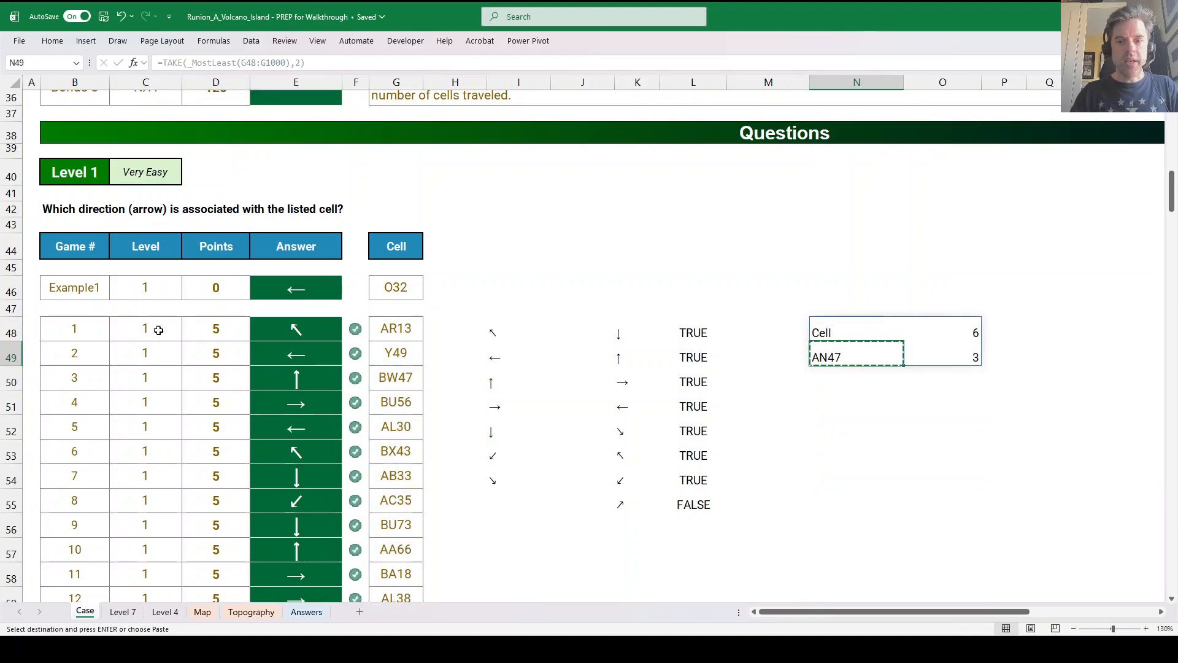
# Paste the copied cell name AN47 as the Bonus 2 answer in E33.
pyautogui.scroll(3, 158, 329)
pyautogui.click(296, 217)
pyautogui.hotkey('ctrl', 'v')
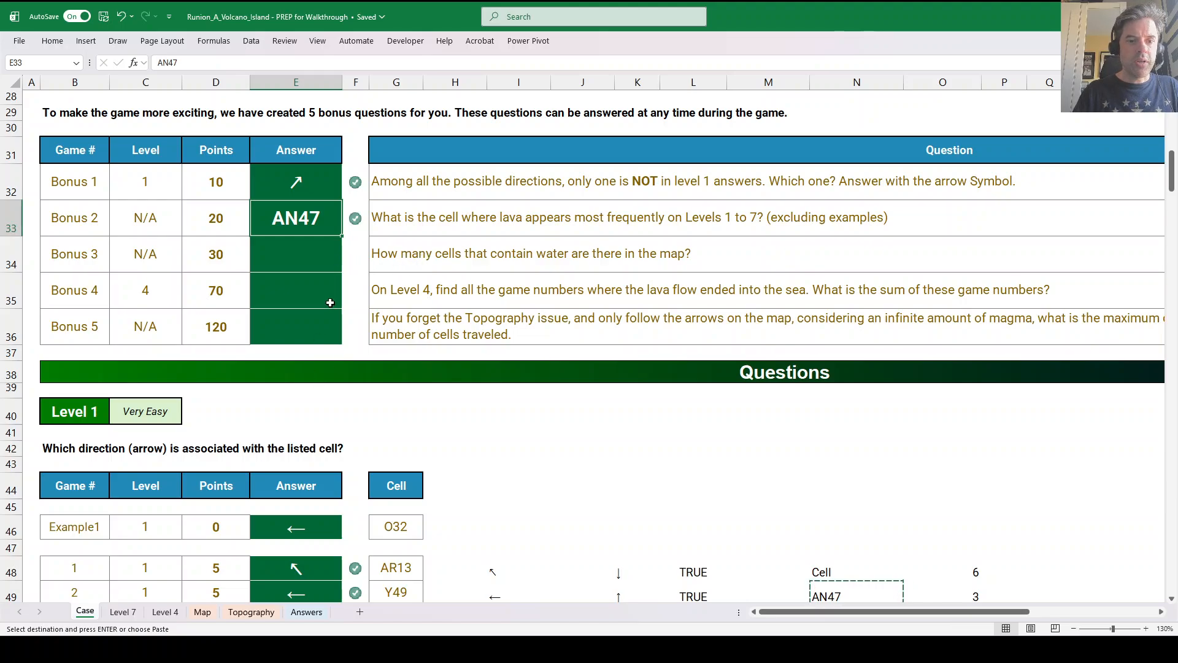
# On the Topography sheet, select all sea-blue cells with Goto Similar Background Color and fill them with S.
pyautogui.click(203, 612)
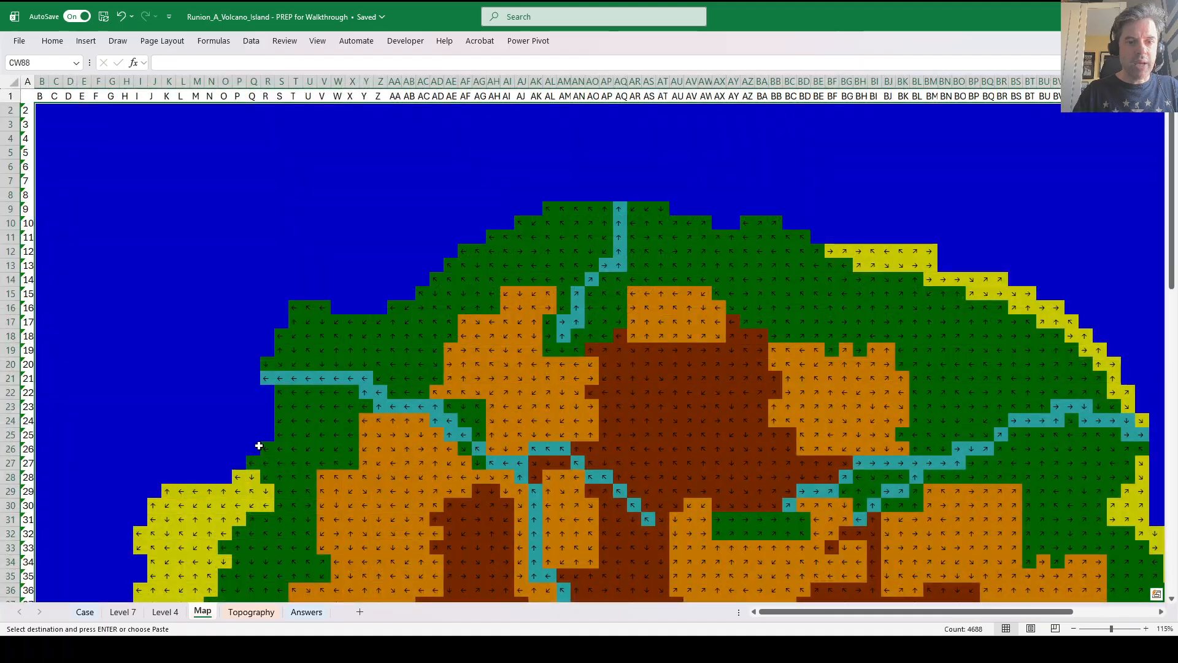
pyautogui.click(261, 615)
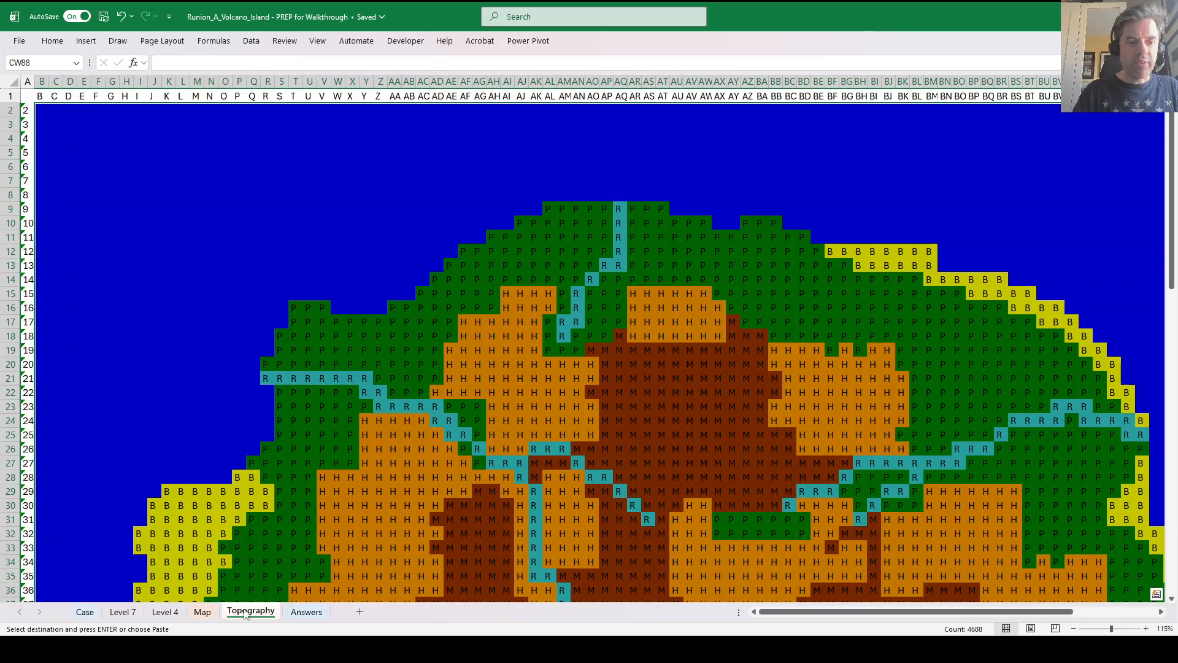
pyautogui.click(193, 275)
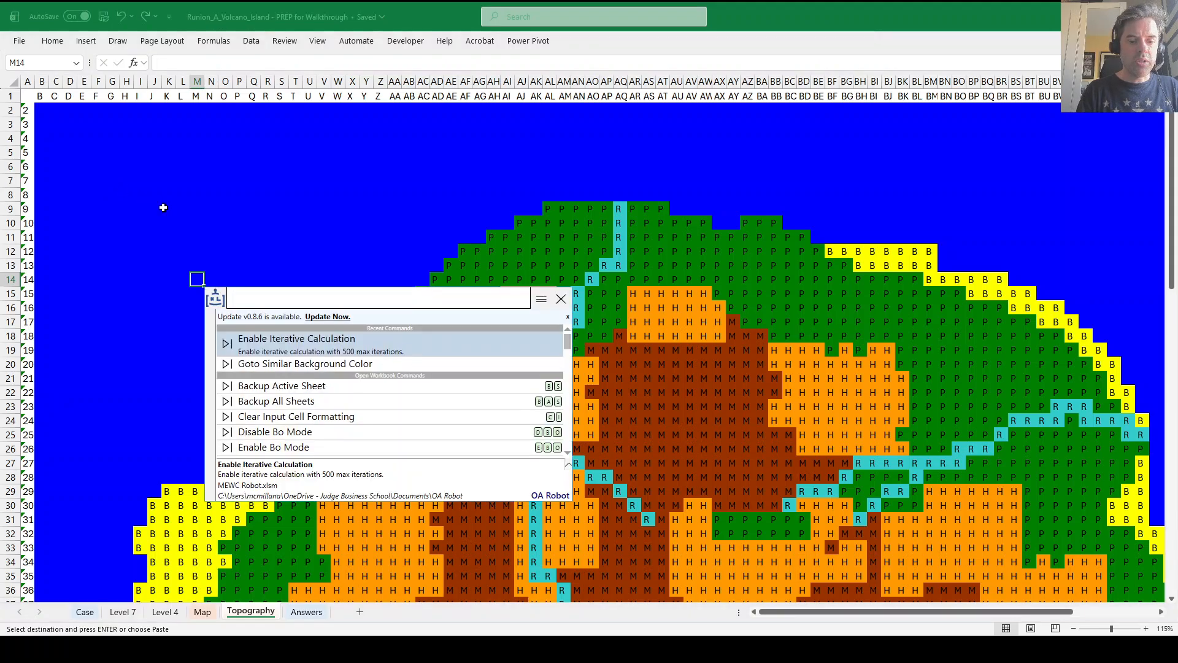
pyautogui.write('gsb')
pyautogui.press('Return')
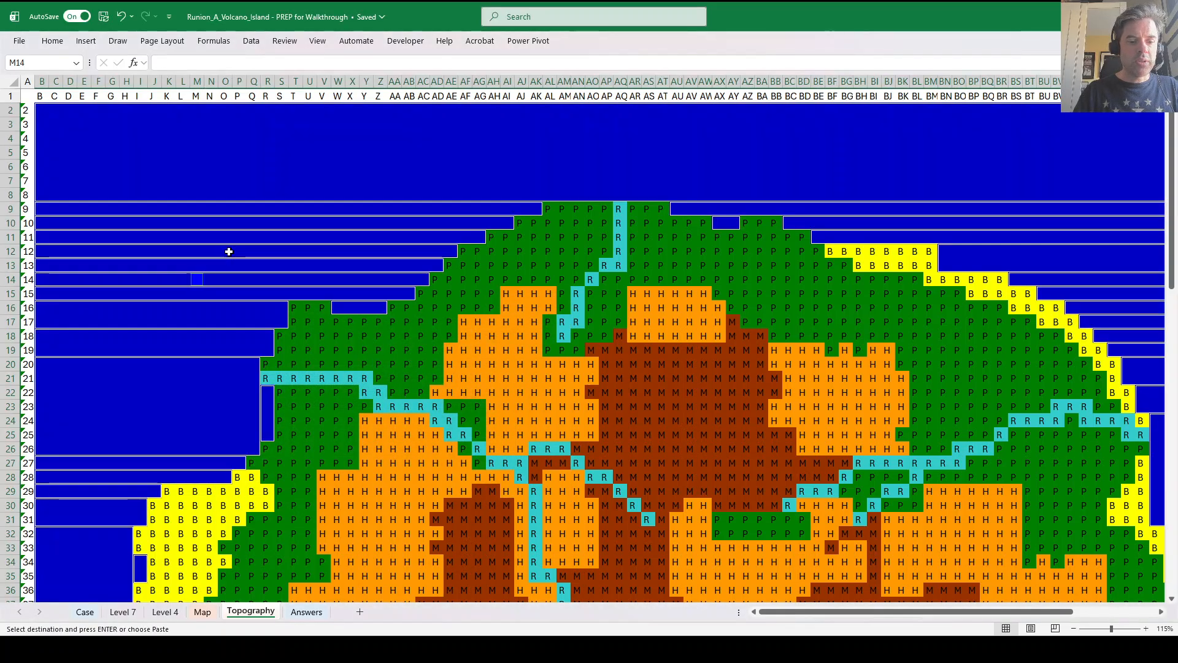
pyautogui.write('S')
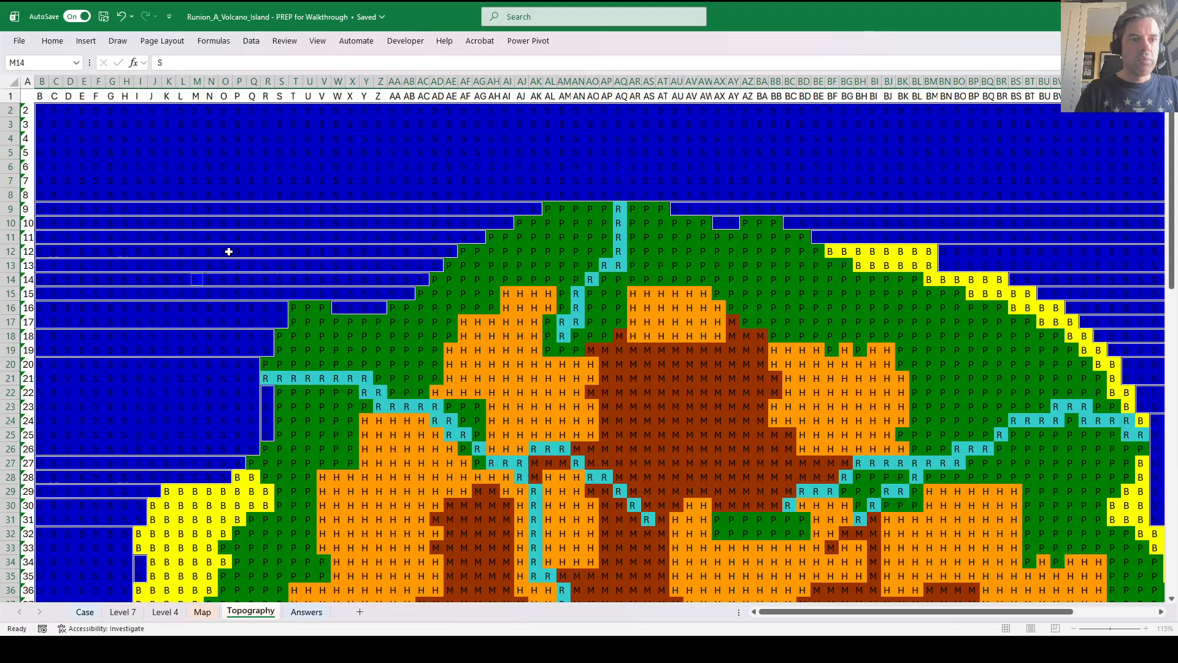
pyautogui.click(326, 224)
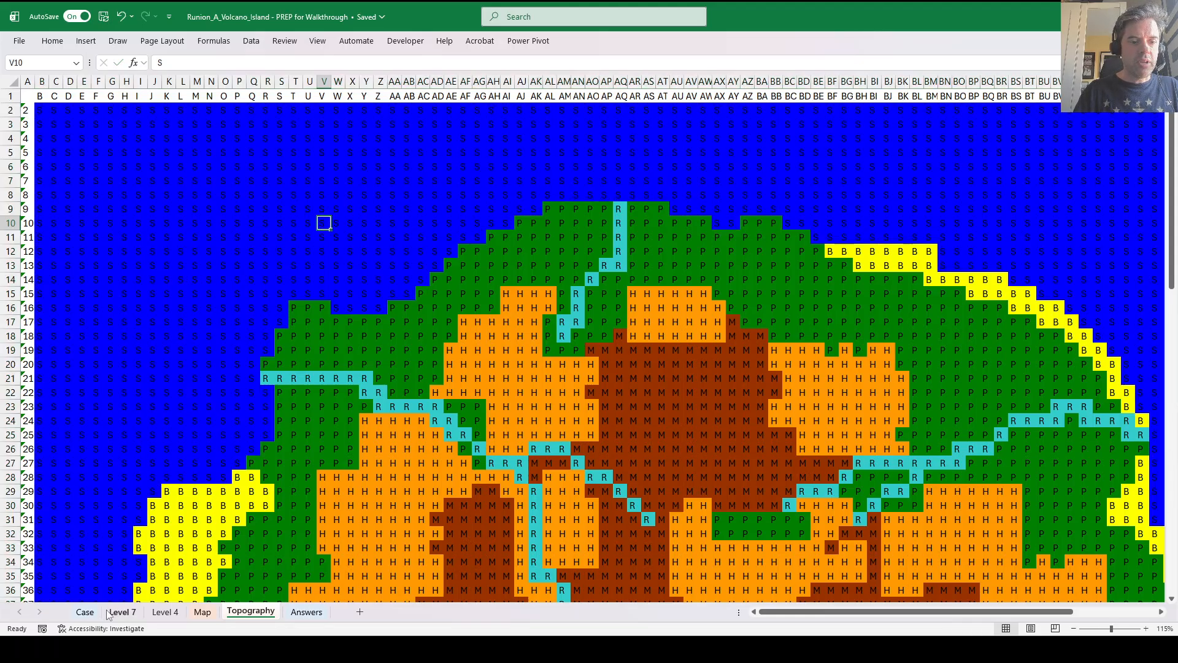
# Answer Bonus 3 on the Case sheet by entering =(SUM(--(mpt="S"))+SUM(--(mpt="R"))) in E34.
pyautogui.click(86, 612)
pyautogui.click(312, 262)
pyautogui.write('=')
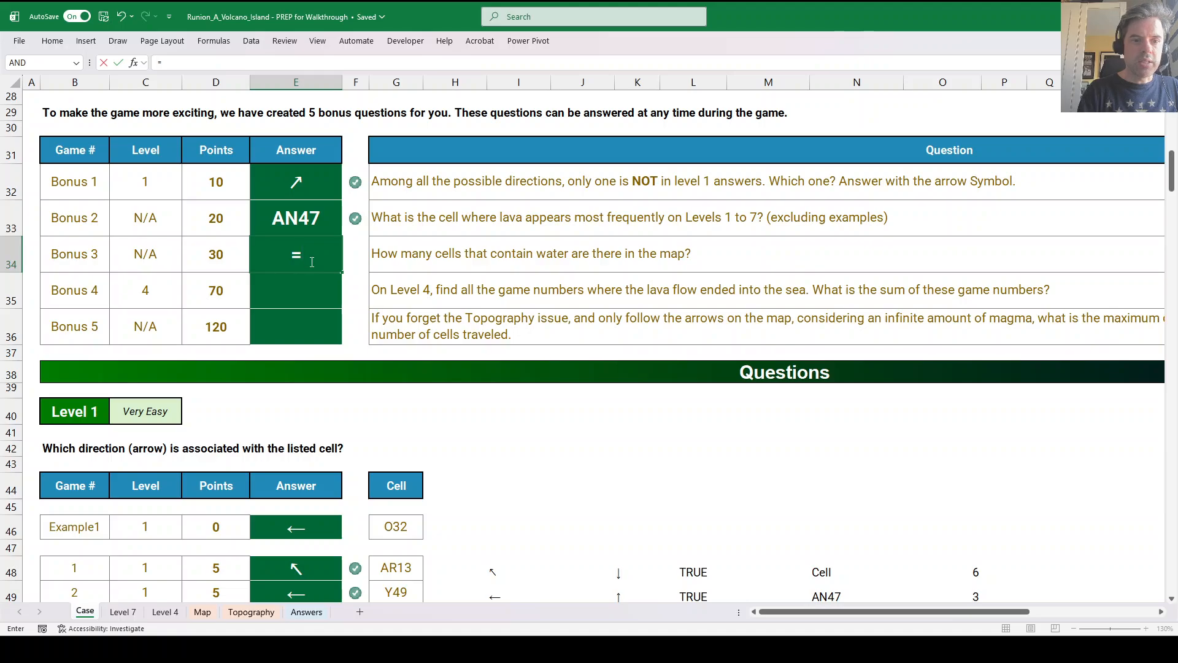
pyautogui.write('(Sum(--(')
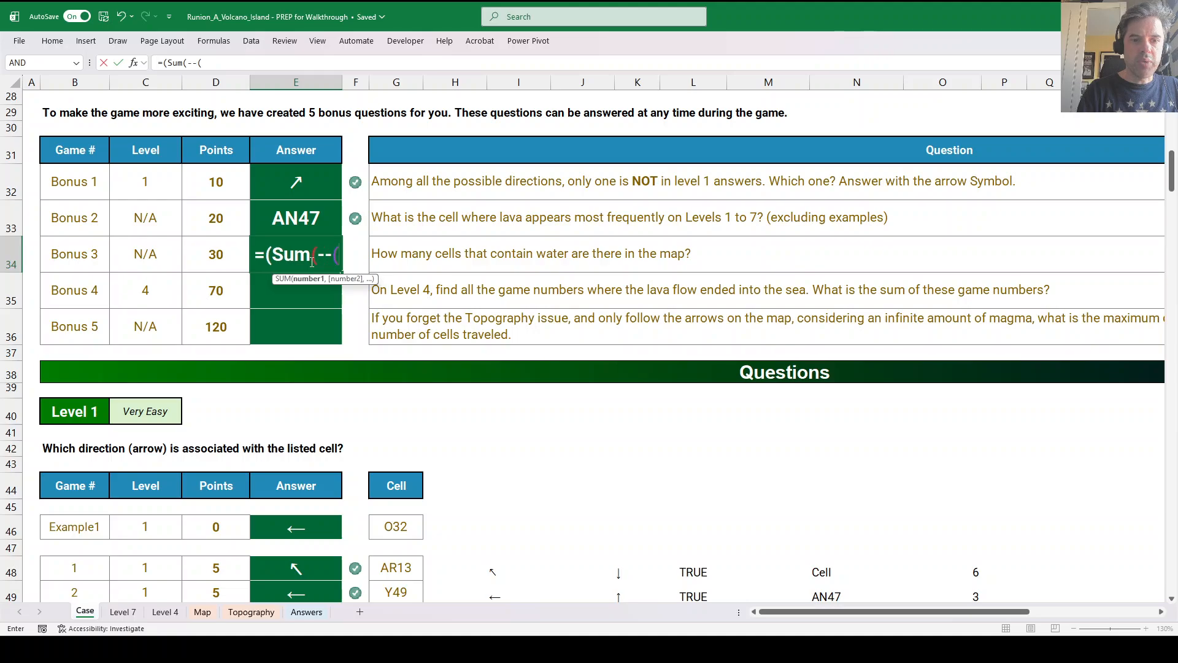
pyautogui.write('mpt')
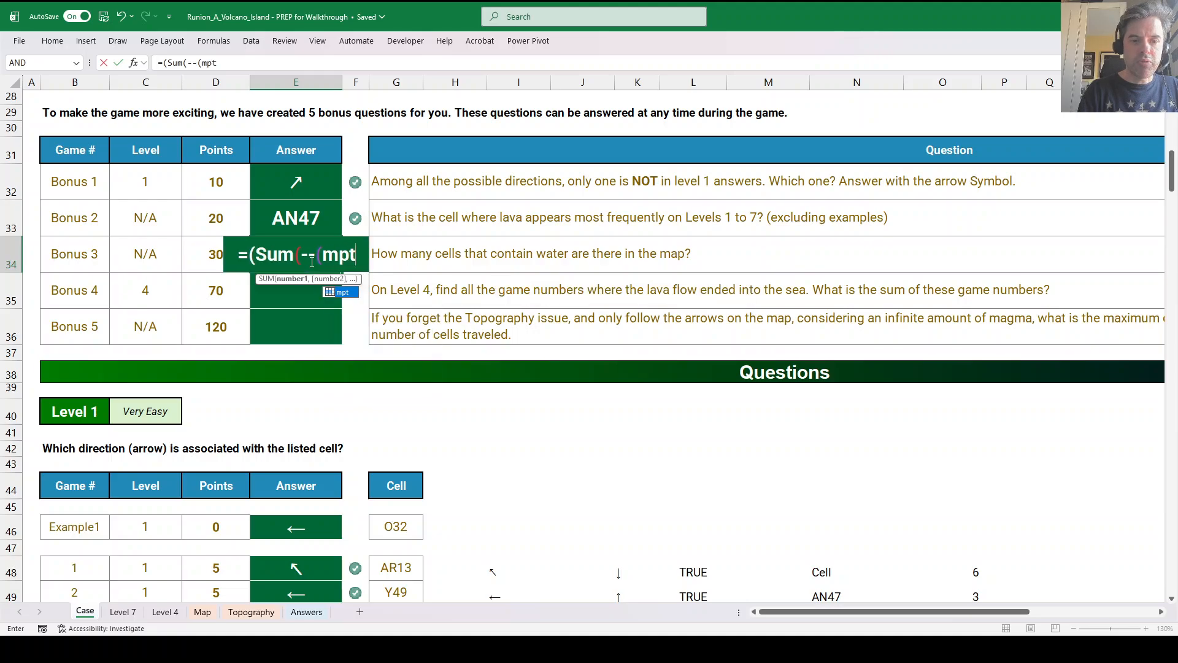
pyautogui.write('="S"))')
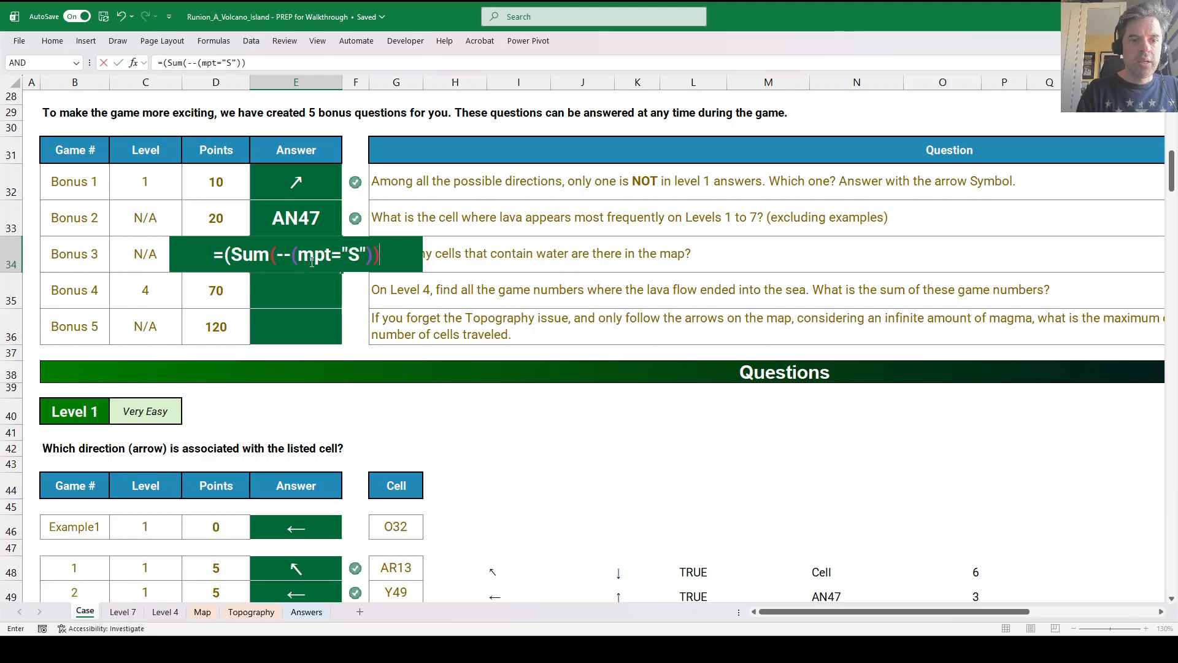
pyautogui.write('+(')
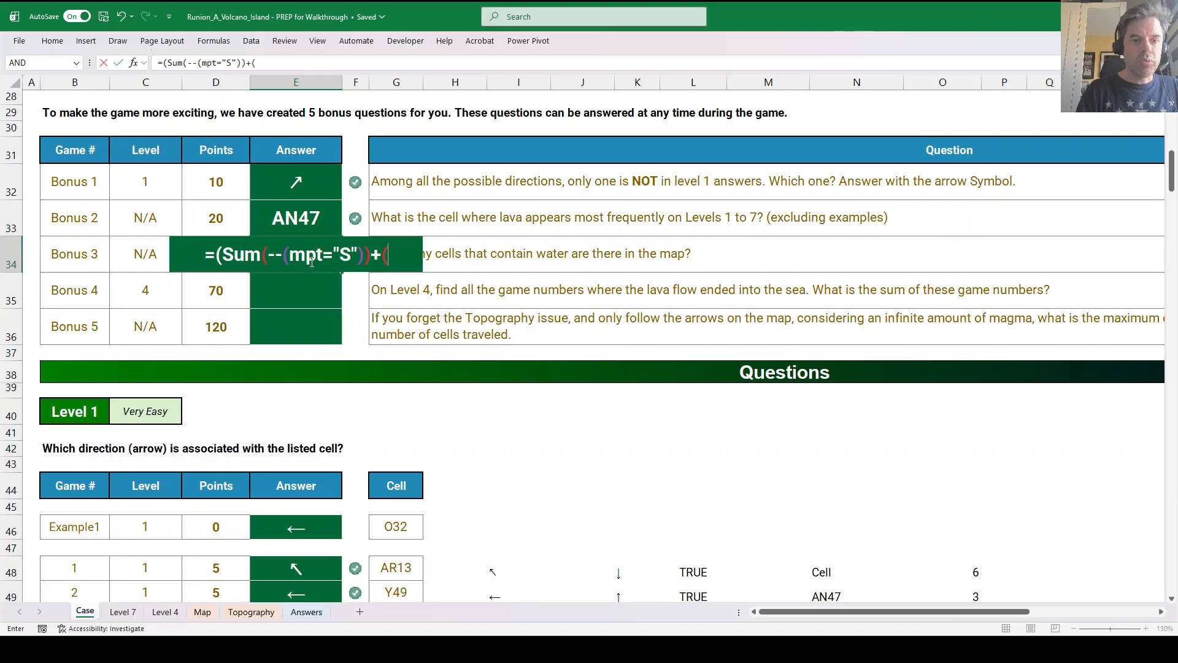
pyautogui.press('BackSpace')
pyautogui.press('BackSpace')
pyautogui.press('BackSpace')
pyautogui.write(')')
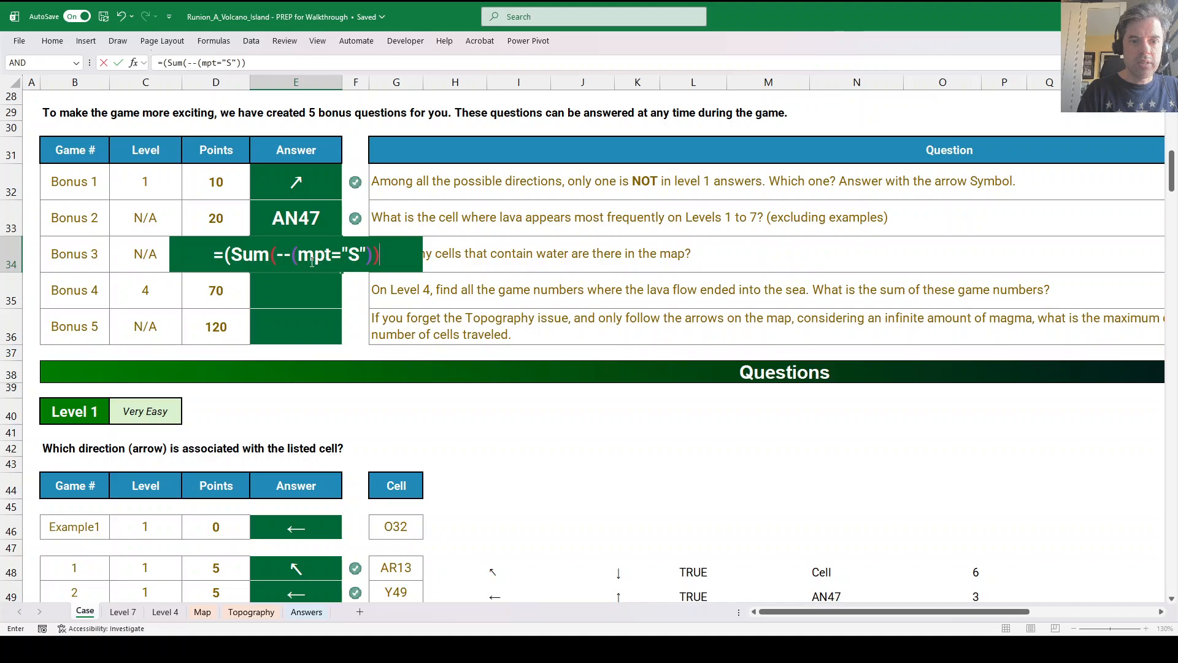
pyautogui.write('+sum(')
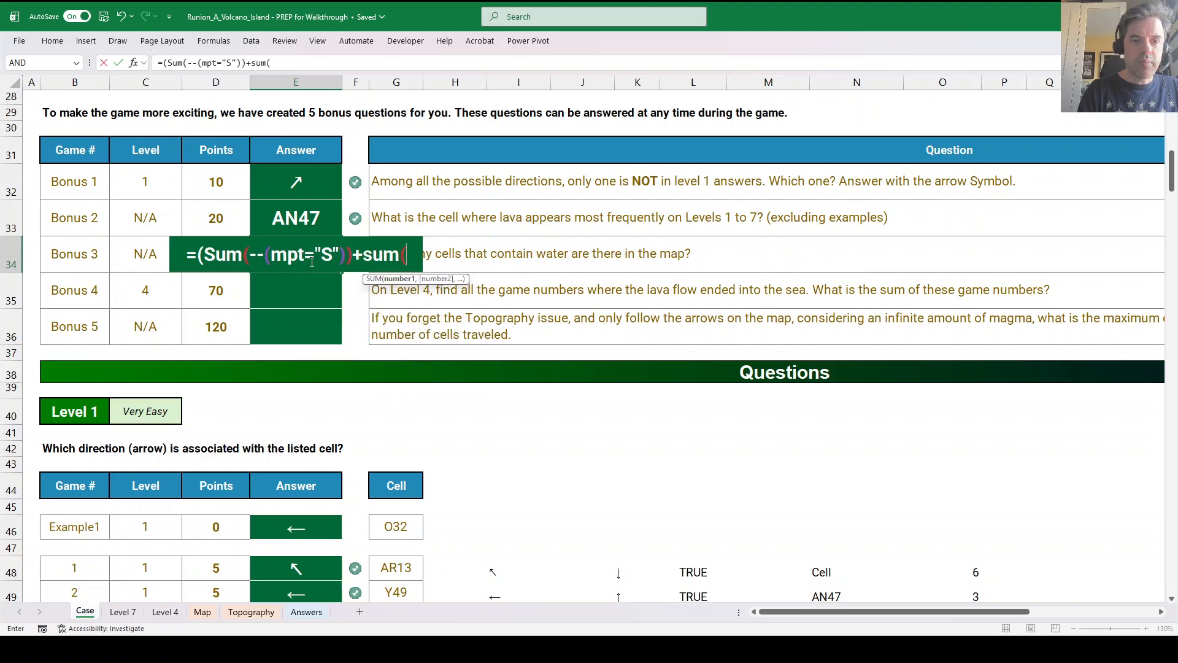
pyautogui.write('--(mpt')
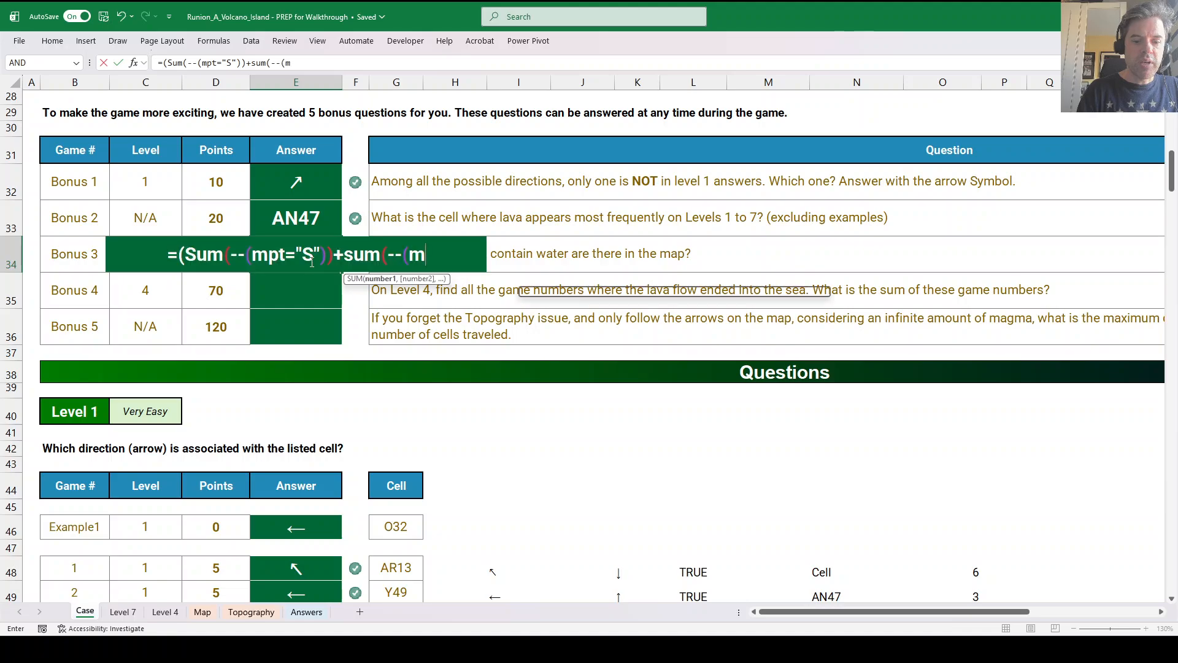
pyautogui.write('="R')
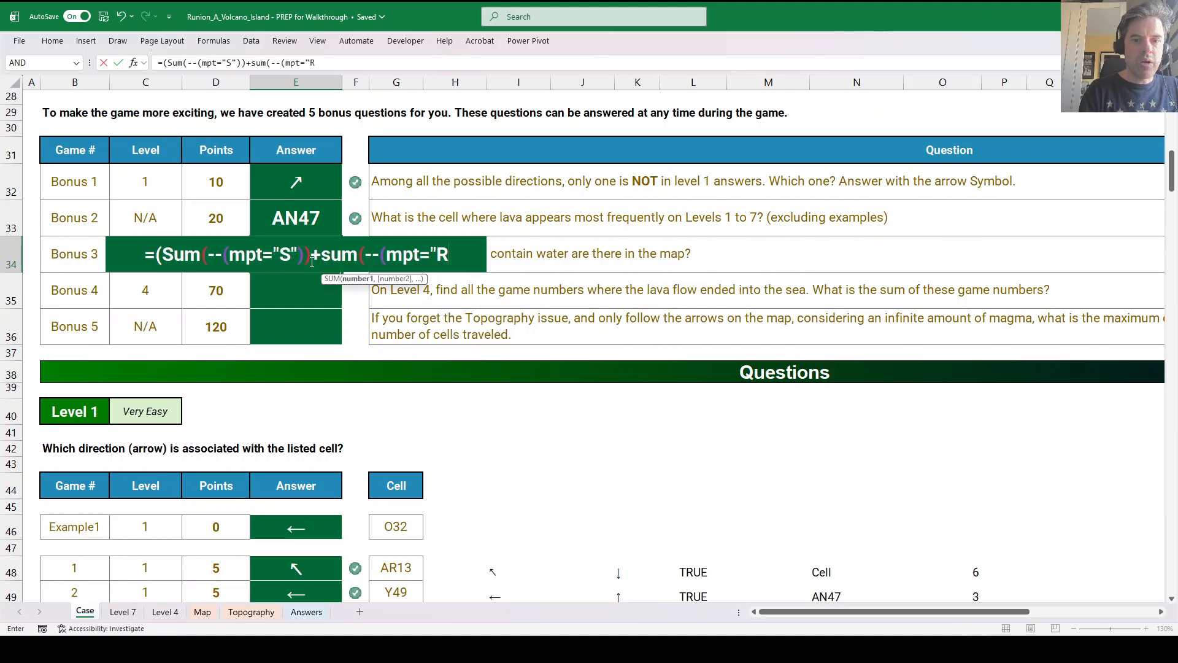
pyautogui.write('")))')
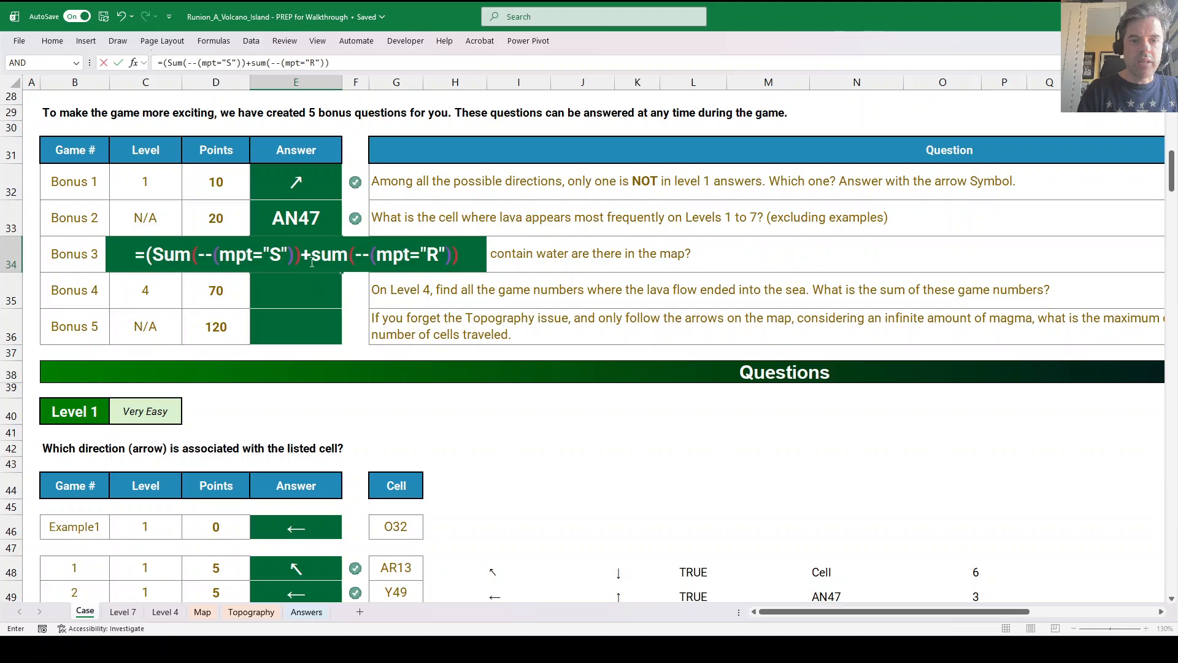
pyautogui.hotkey('ctrl', 'Return')
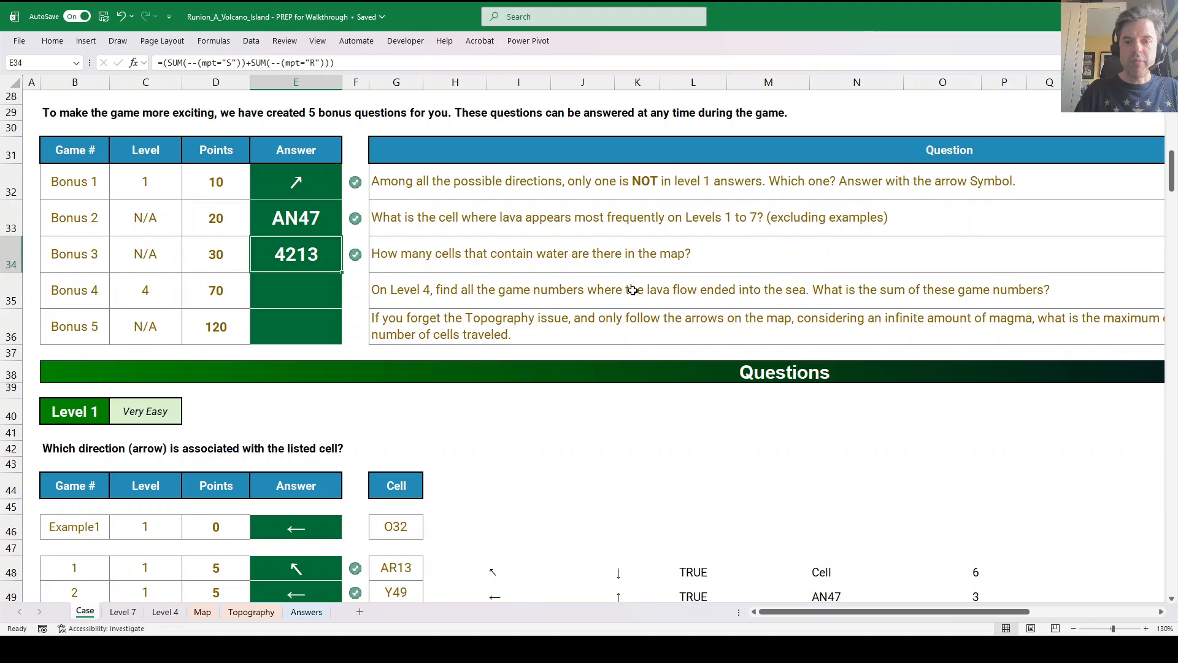
# On the Level 4 sheet, create a data table over A6:B27 with A1 as the column input cell.
pyautogui.click(165, 611)
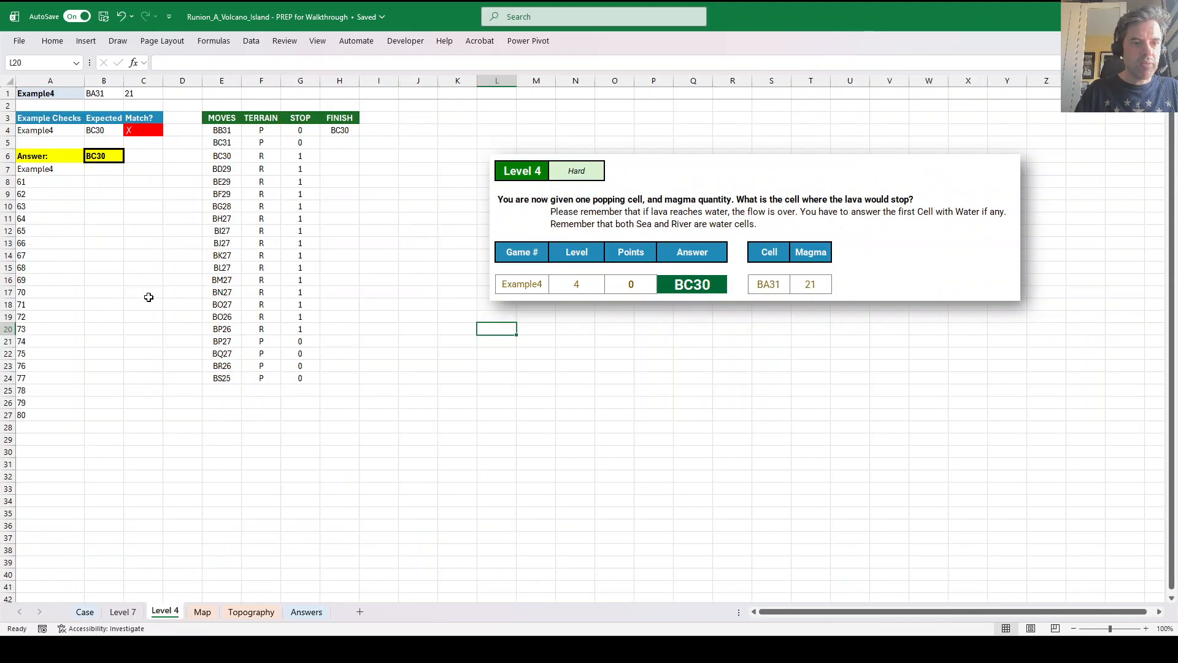
pyautogui.click(65, 157)
pyautogui.hotkey('shift', 'Right')
pyautogui.hotkey('ctrl', 'shift', 'Down')
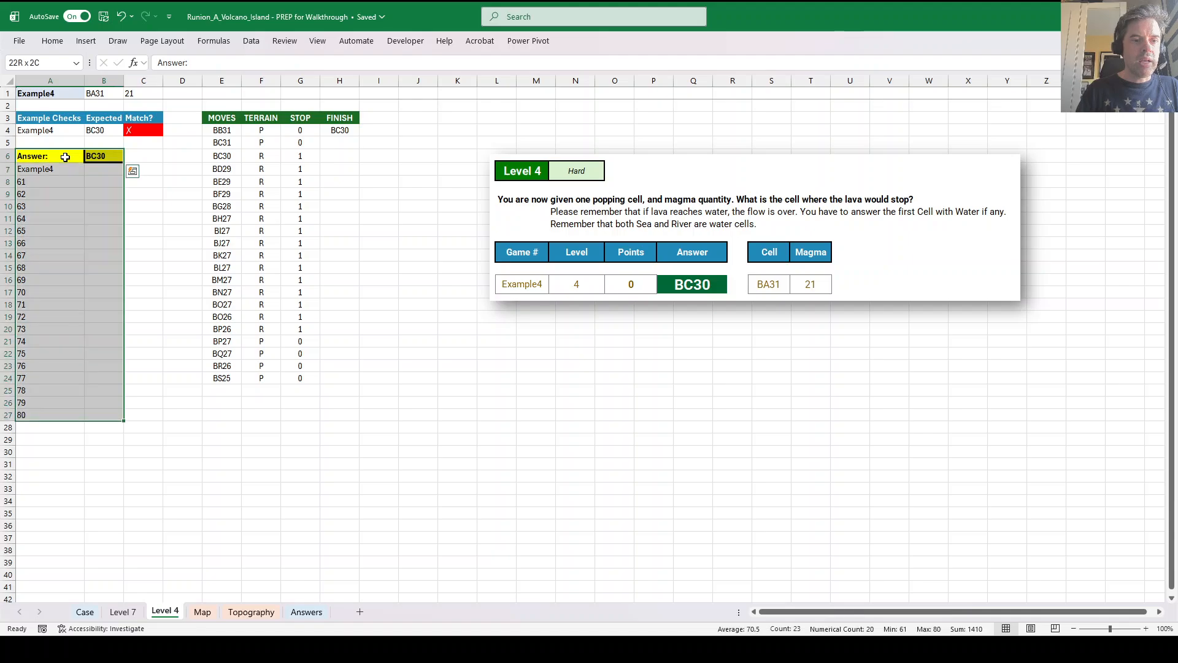
pyautogui.hotkey('alt', 'd')
pyautogui.press('t')
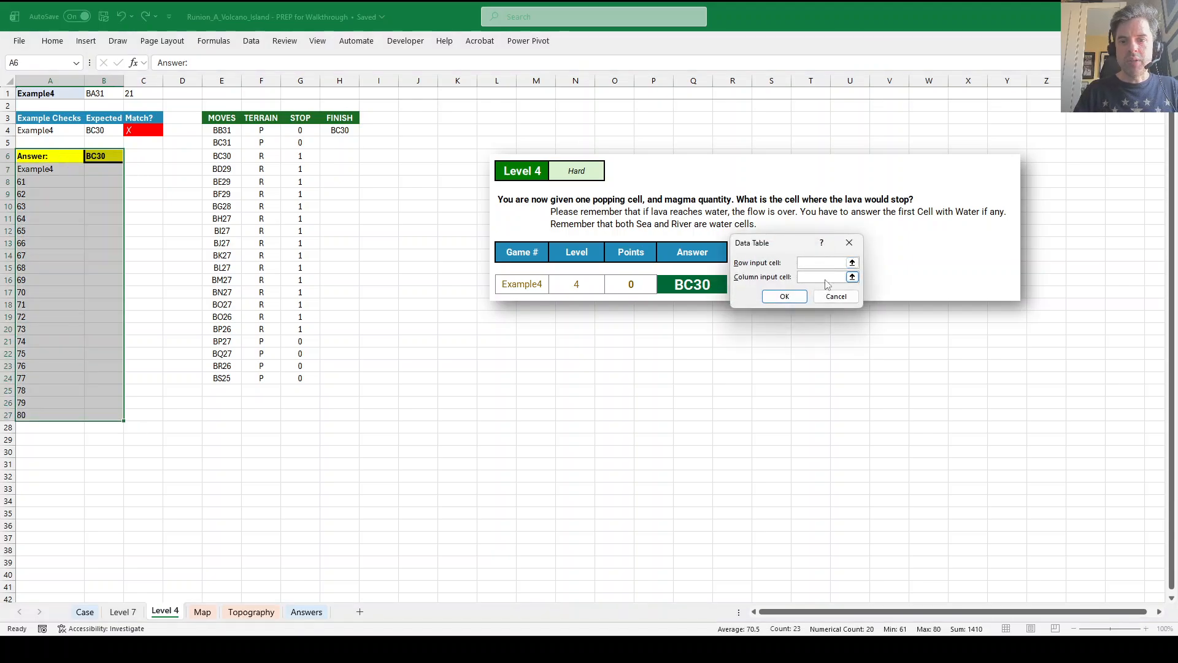
pyautogui.click(39, 93)
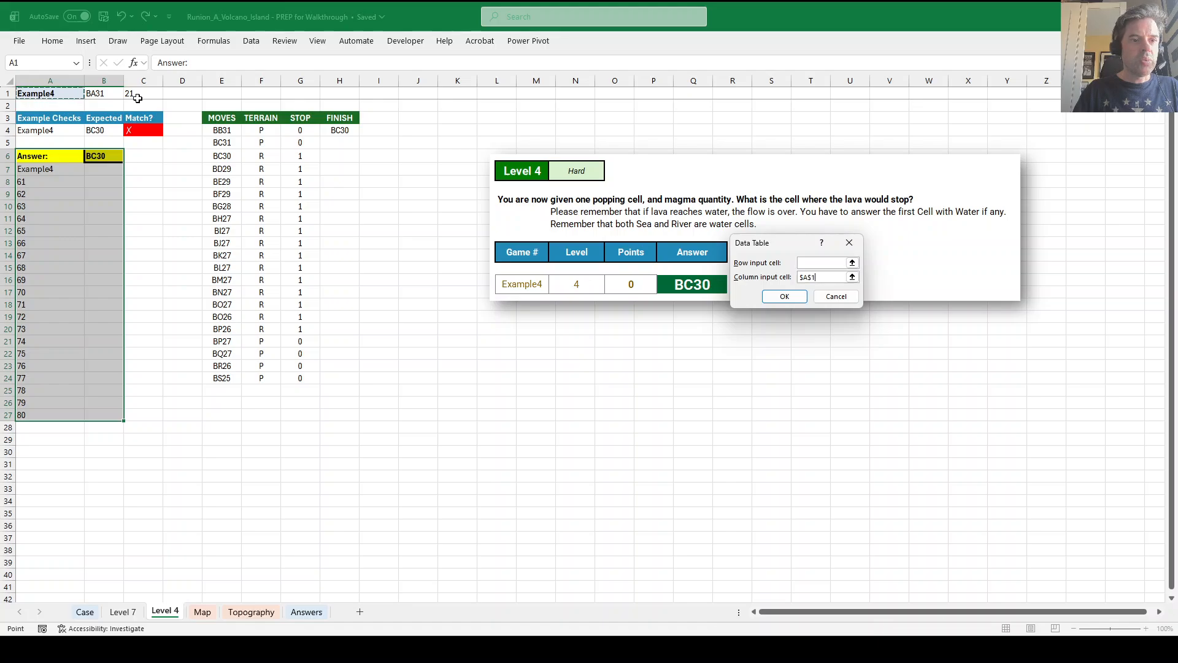
pyautogui.press('Return')
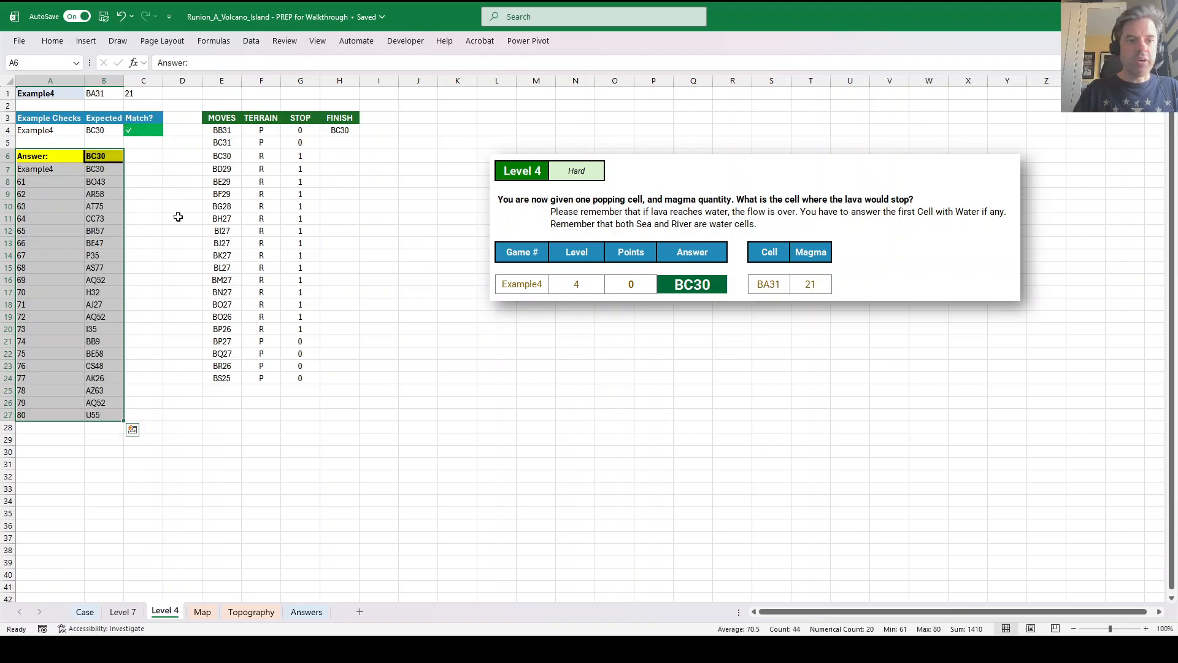
pyautogui.click(100, 178)
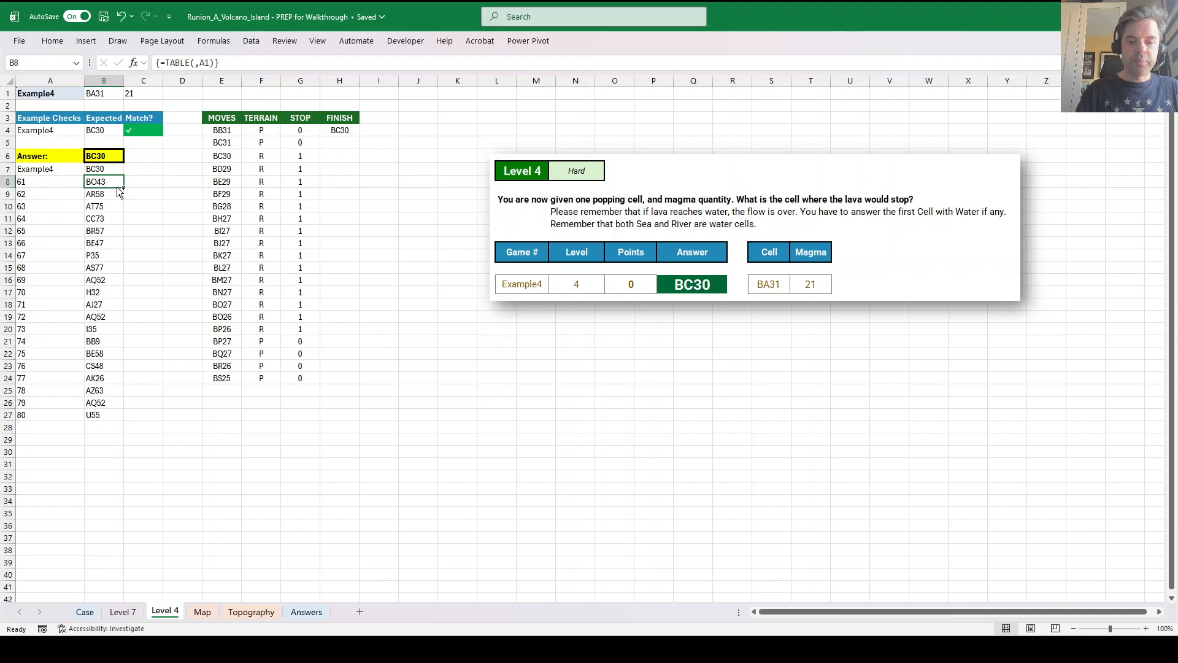
pyautogui.hotkey('ctrl', 'shift', 'Down')
pyautogui.press('Up')
pyautogui.press('Up')
pyautogui.press('Down')
pyautogui.hotkey('ctrl', 'shift', 'Down')
pyautogui.hotkey('ctrl', 'c')
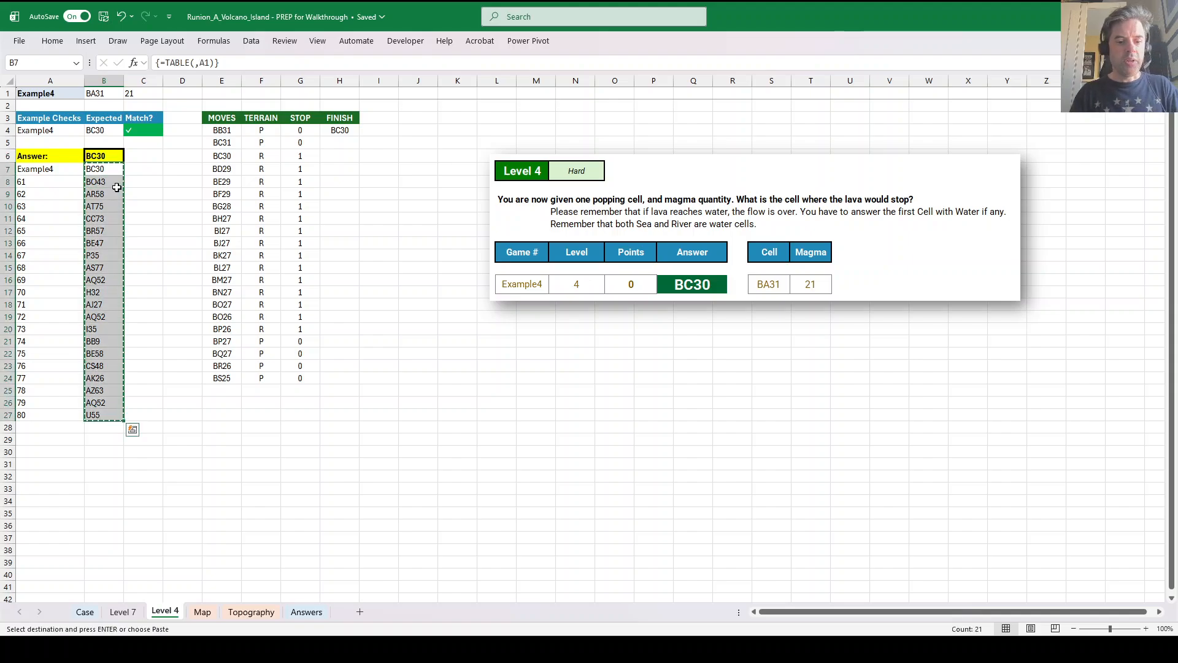
pyautogui.press('Right')
pyautogui.hotkey('shift', 'Down')
pyautogui.hotkey('shift', 'Down')
pyautogui.hotkey('shift', 'Down')
pyautogui.hotkey('shift', 'Down')
pyautogui.press('Down')
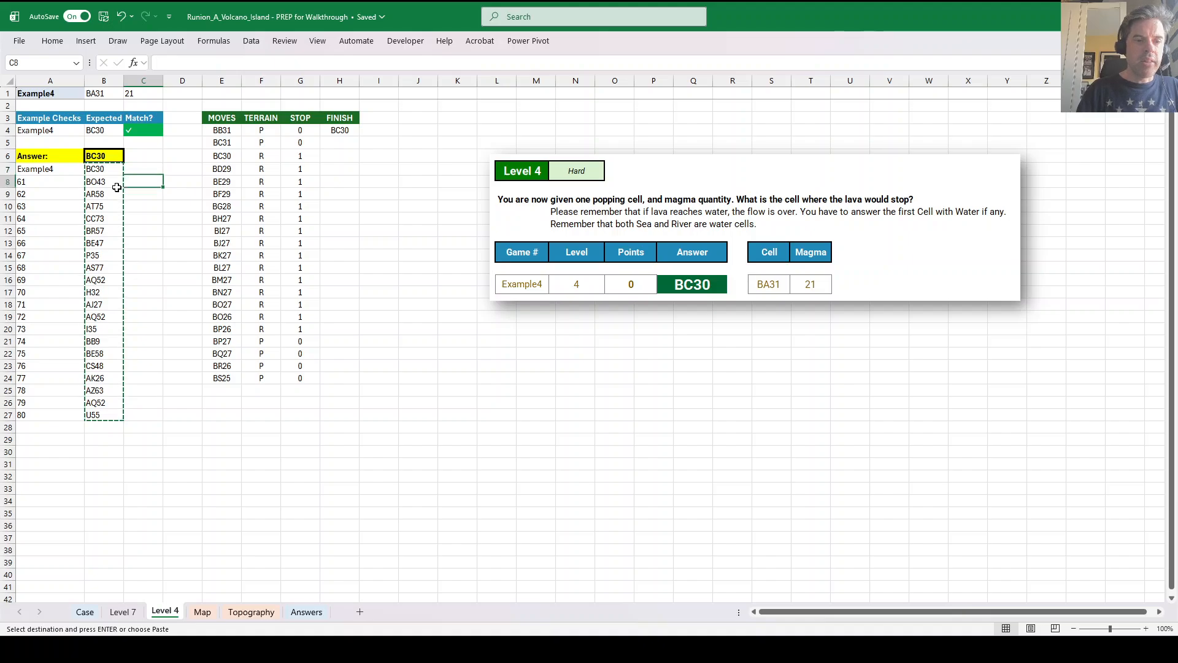
pyautogui.press('Escape')
# Look up the terrain of each Level 4 stopping cell by entering =_AddressLookUp(mpt,B8:B27) in C8.
pyautogui.write('=_add')
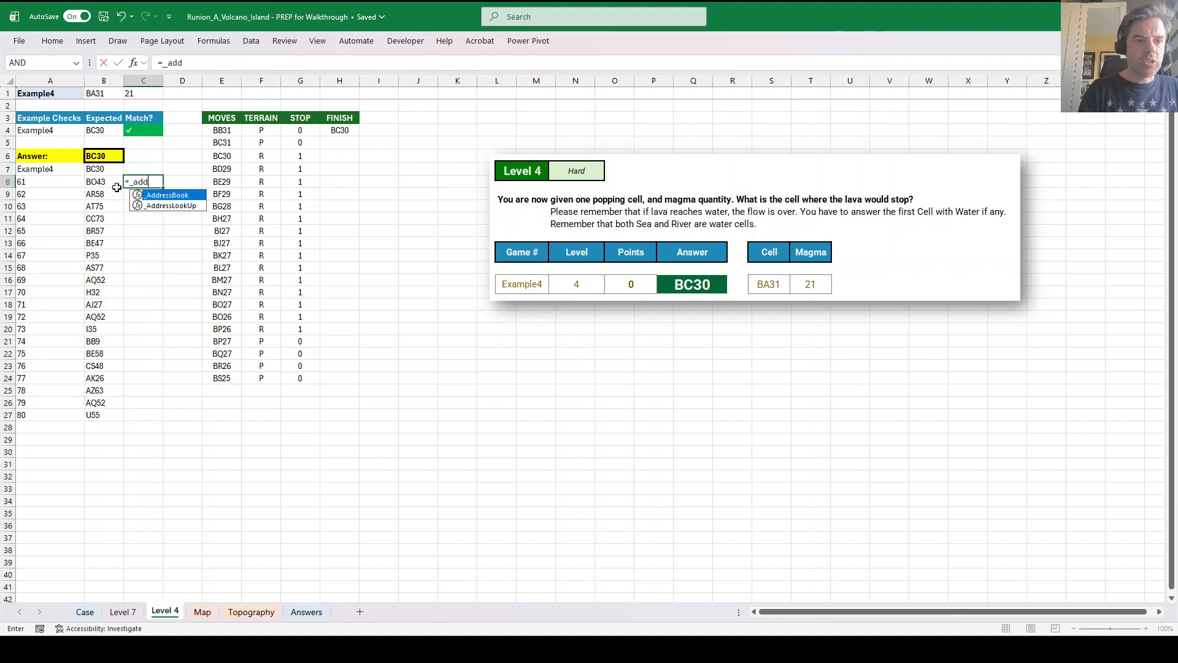
pyautogui.press('Down')
pyautogui.press('Tab')
pyautogui.click(117, 187)
pyautogui.hotkey('ctrl', 'shift', 'Down')
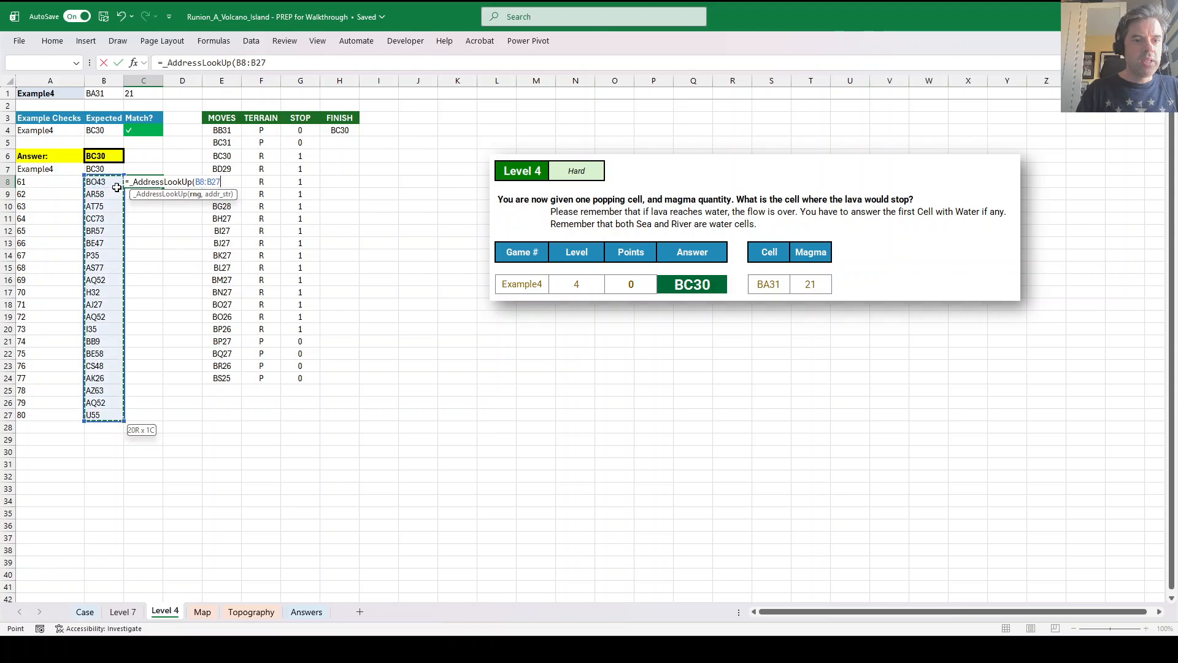
pyautogui.press('BackSpace')
pyautogui.press('BackSpace')
pyautogui.press('BackSpace')
pyautogui.press('BackSpace')
pyautogui.press('BackSpace')
pyautogui.press('BackSpace')
pyautogui.write('mpt,')
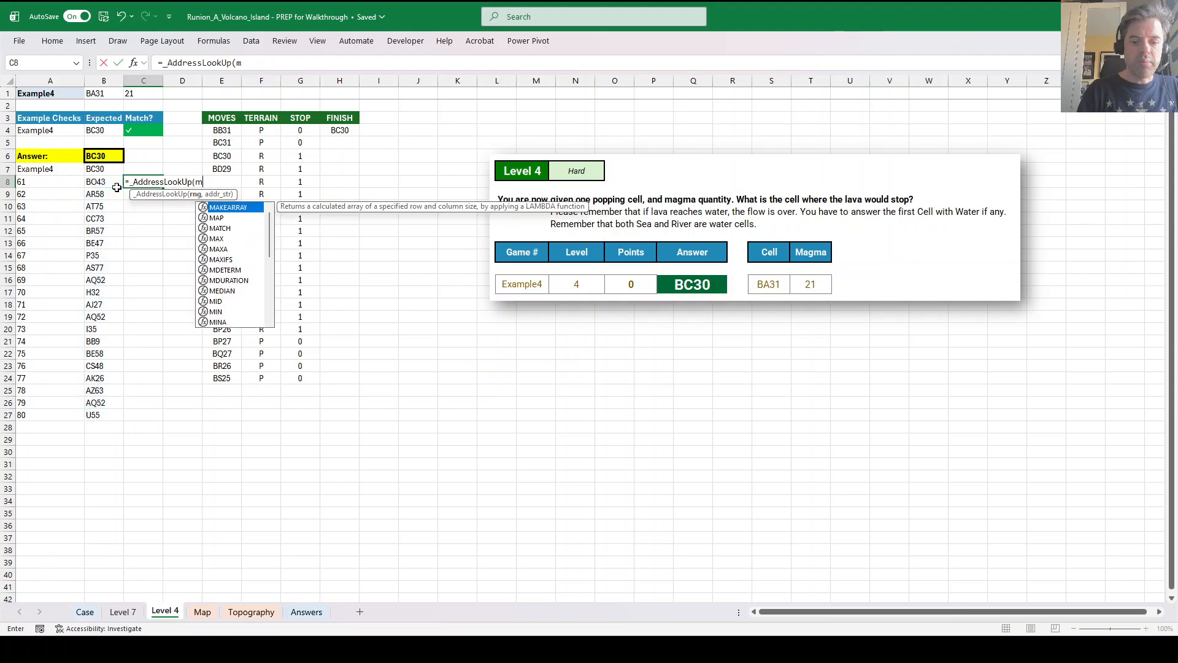
pyautogui.click(117, 187)
pyautogui.hotkey('ctrl', 'shift', 'Down')
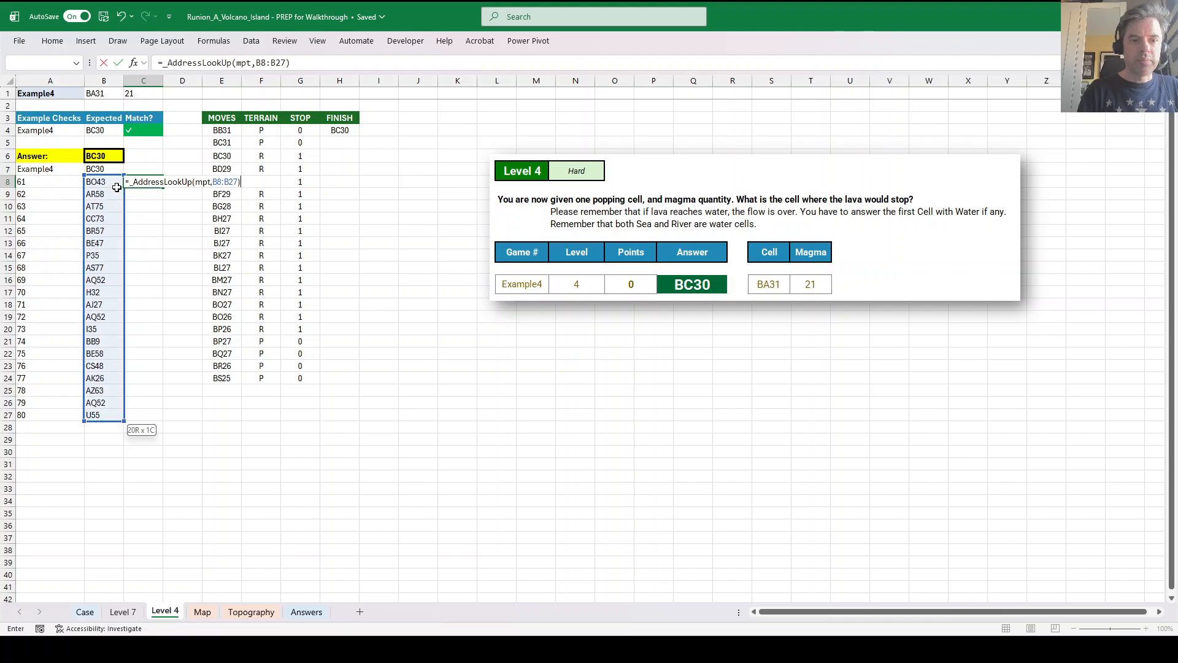
pyautogui.press('Return')
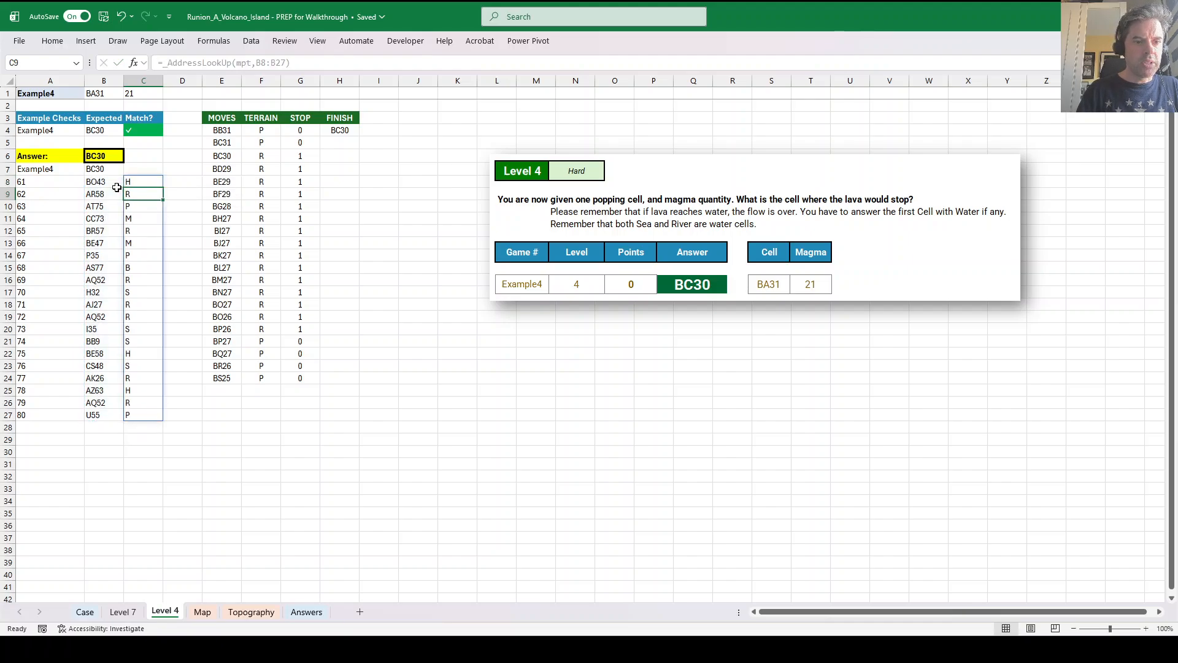
# List the Level 4 game numbers whose lava ended in the sea by entering =FILTER(A8:A27,C8#="S") in D8.
pyautogui.press('Up')
pyautogui.write('0')
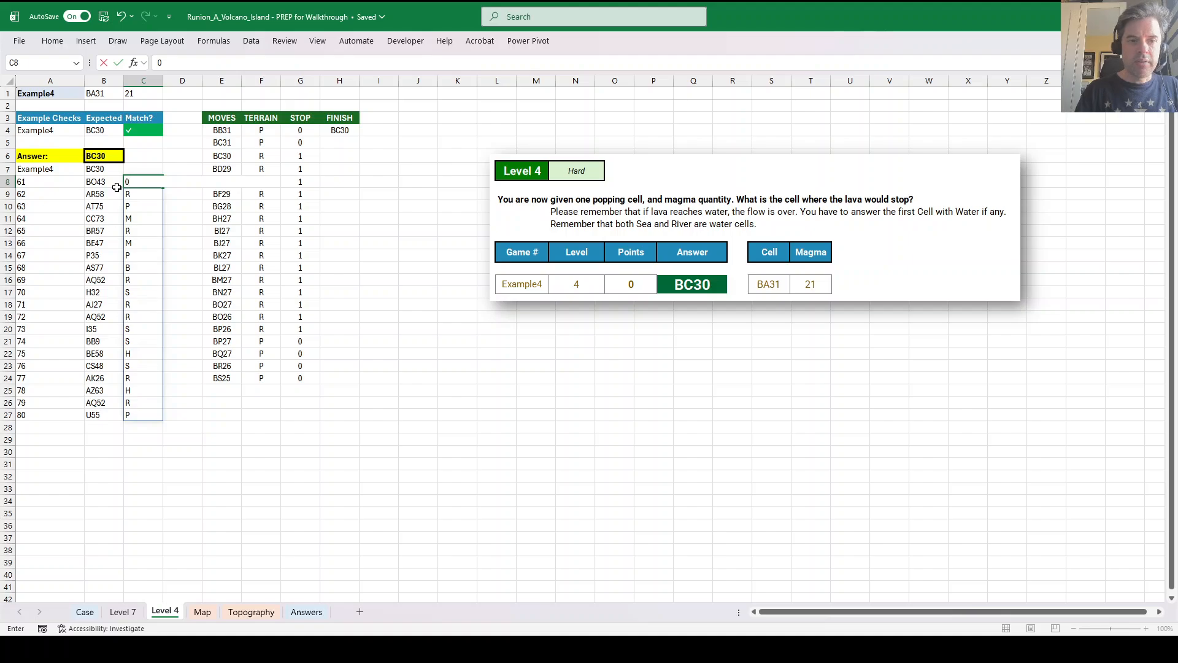
pyautogui.press('Escape')
pyautogui.press('Right')
pyautogui.write('=fi')
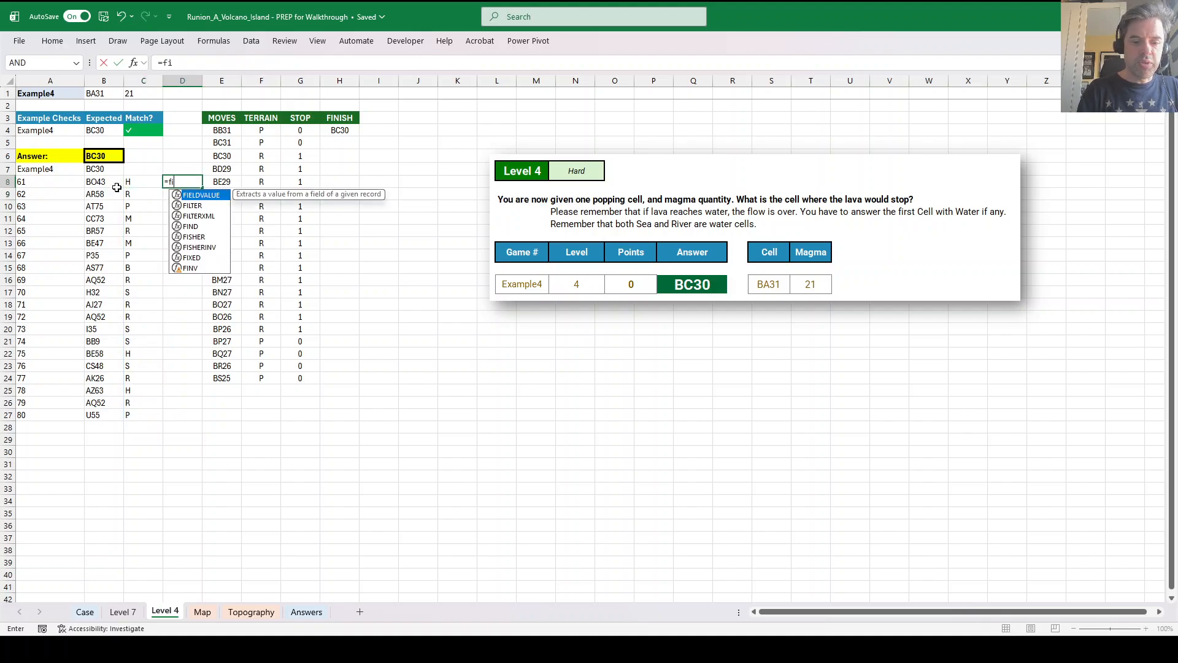
pyautogui.write('lter(')
pyautogui.press('Left')
pyautogui.press('Left')
pyautogui.press('Left')
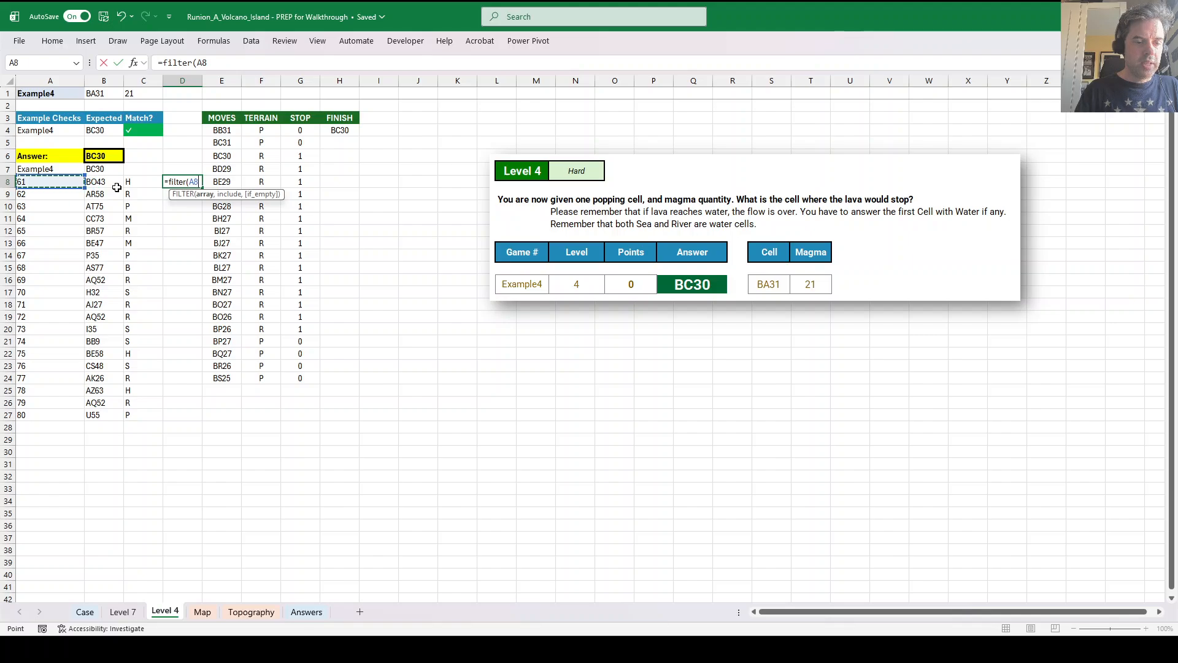
pyautogui.hotkey('ctrl', 'shift', 'Down')
pyautogui.write(',')
pyautogui.press('Left')
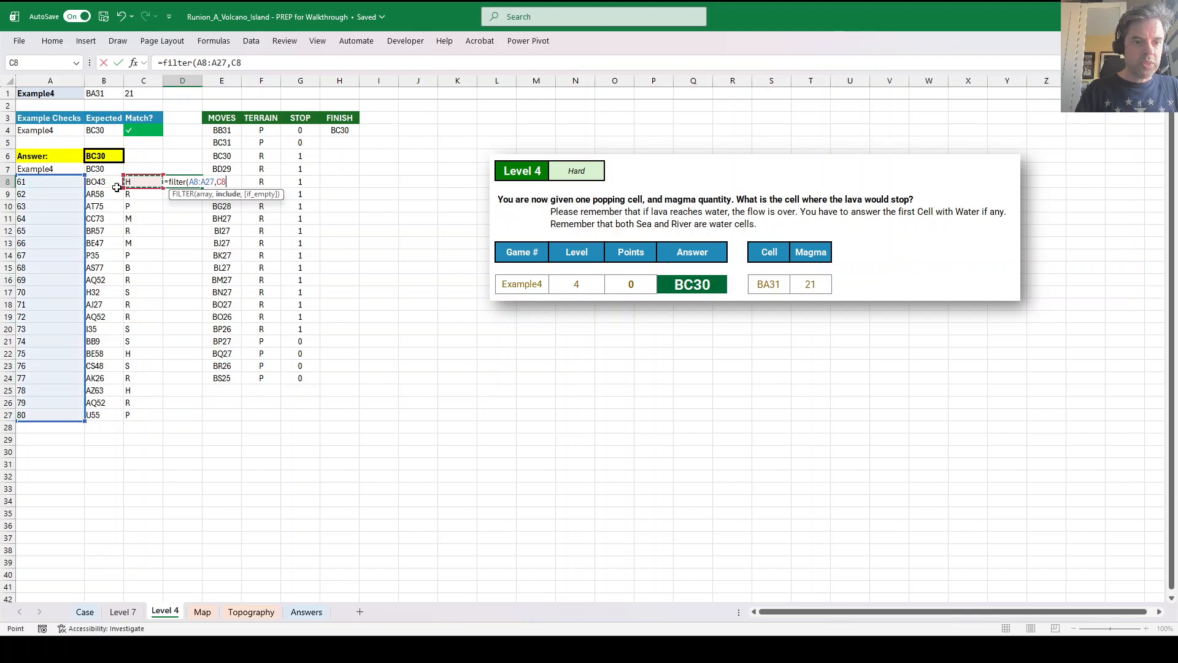
pyautogui.write('#=')
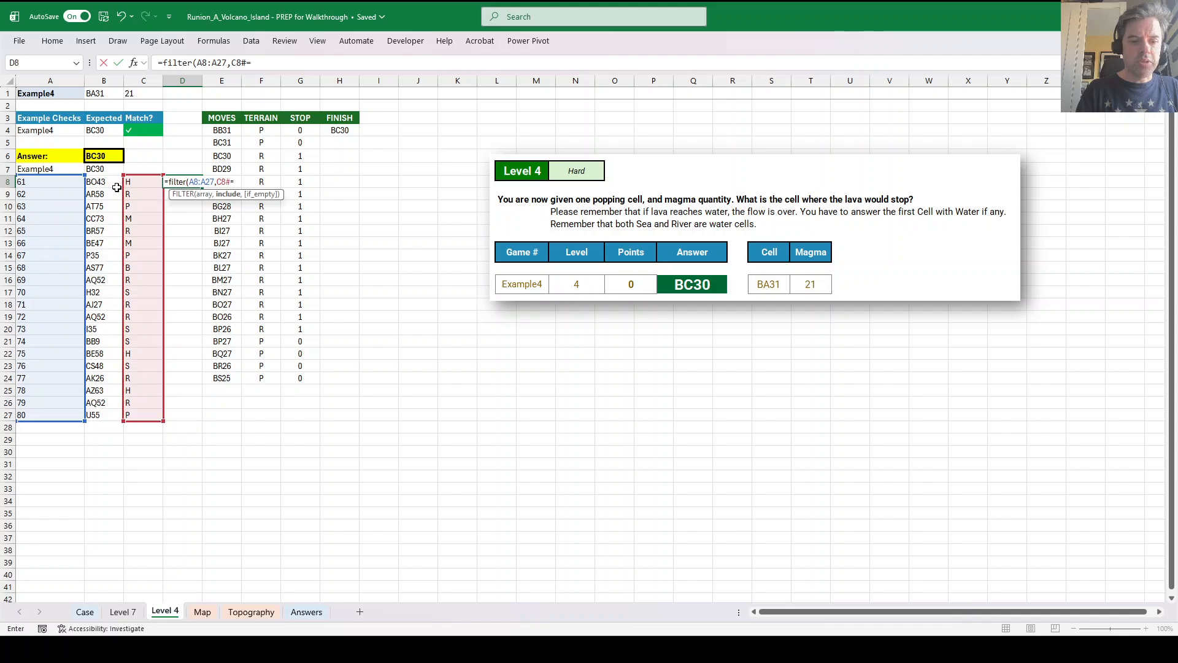
pyautogui.write('"S')
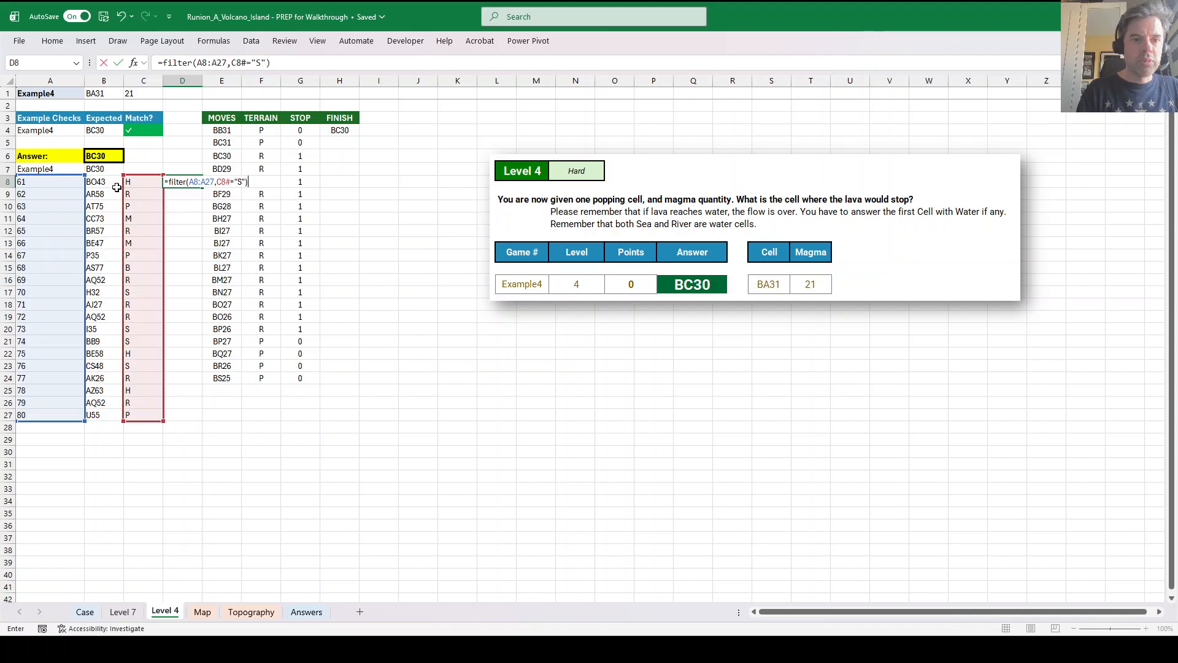
pyautogui.press('Return')
pyautogui.press('Up')
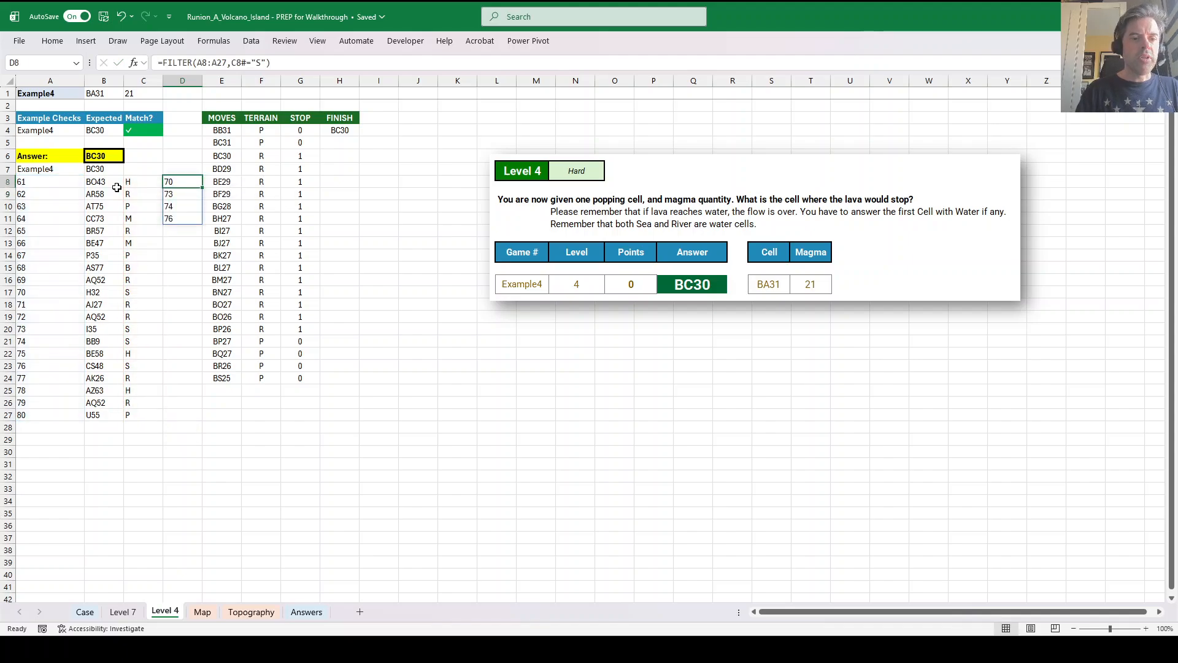
# Wrap the FILTER formula in D8 in SUM to total the sea-ending game numbers.
pyautogui.click(163, 61)
pyautogui.write('SUM(')
pyautogui.press('Return')
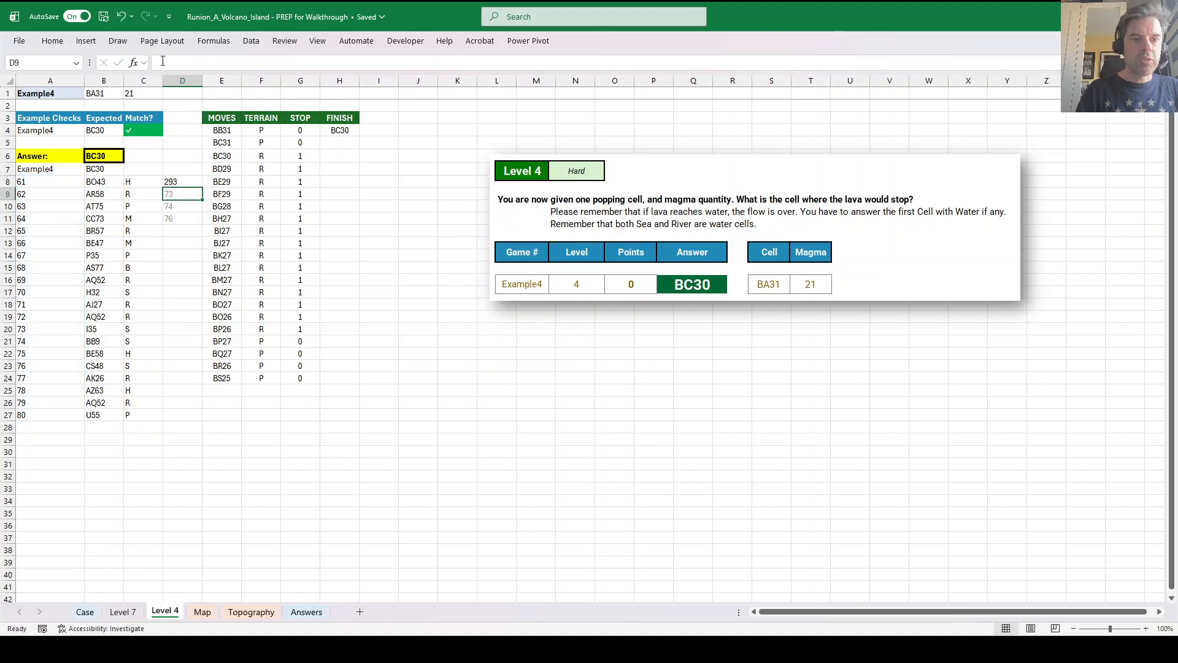
# Copy the D8 total and paste it as the Bonus 4 answer in E35 on the Case sheet.
pyautogui.press('Up')
pyautogui.hotkey('ctrl', 'c')
pyautogui.click(85, 612)
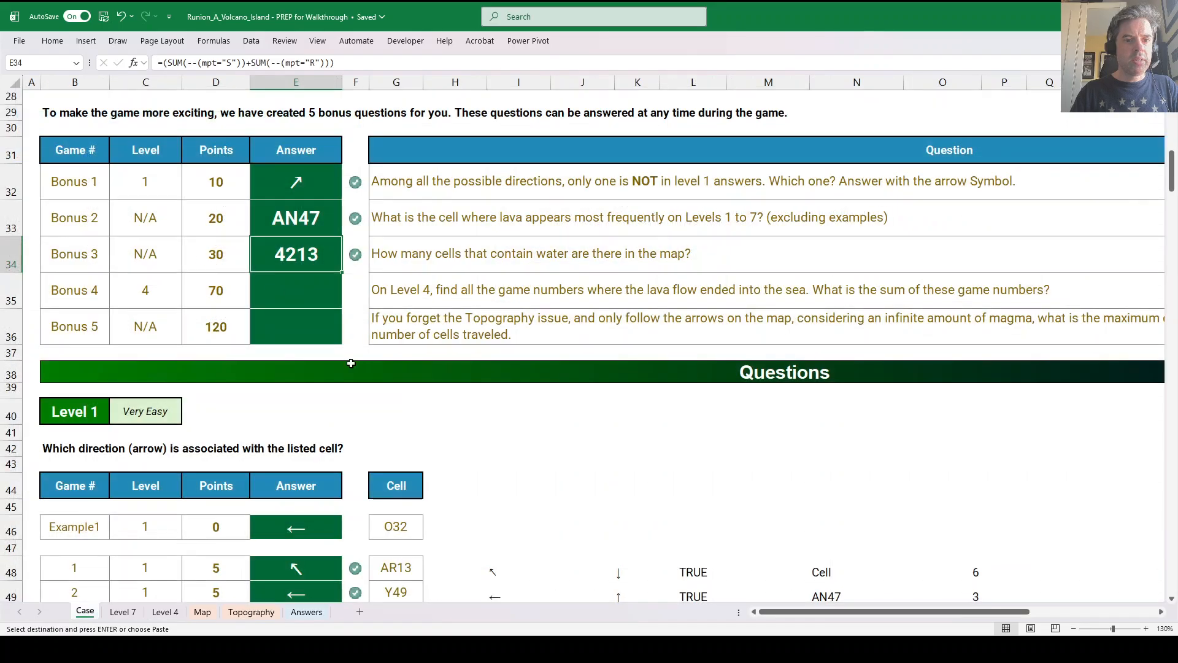
pyautogui.click(313, 293)
pyautogui.hotkey('ctrl', 'v')
# Read the full Bonus 5 question on the Case sheet and examine the terrain layout on the Topography sheet.
pyautogui.click(426, 292)
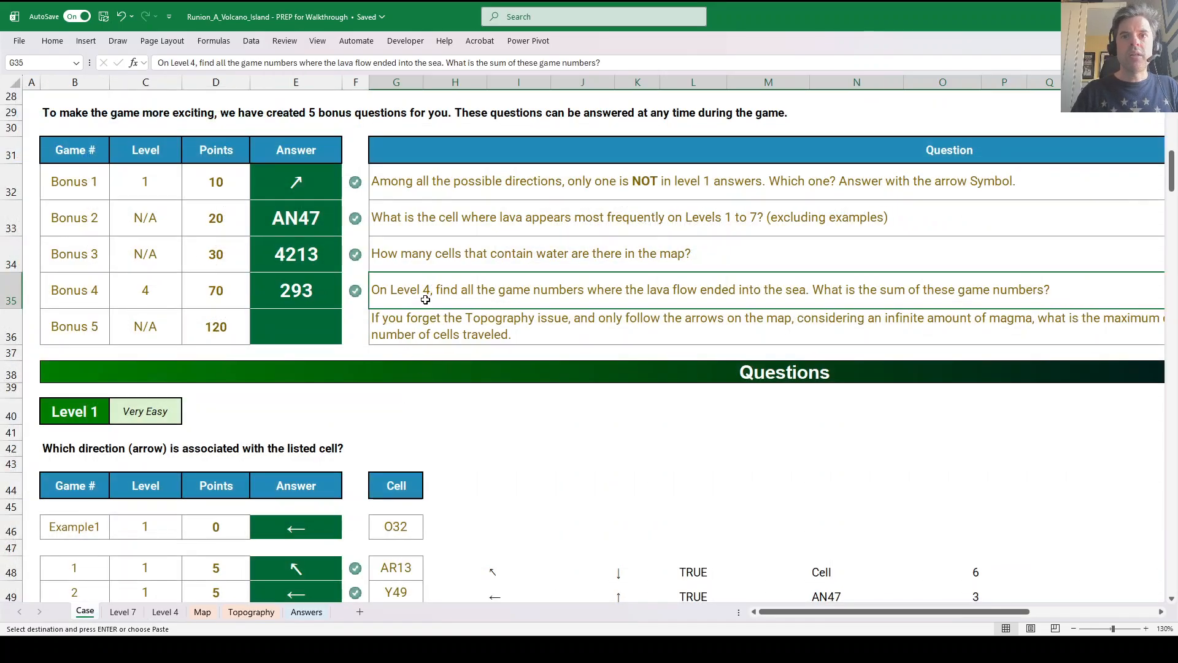
pyautogui.click(302, 334)
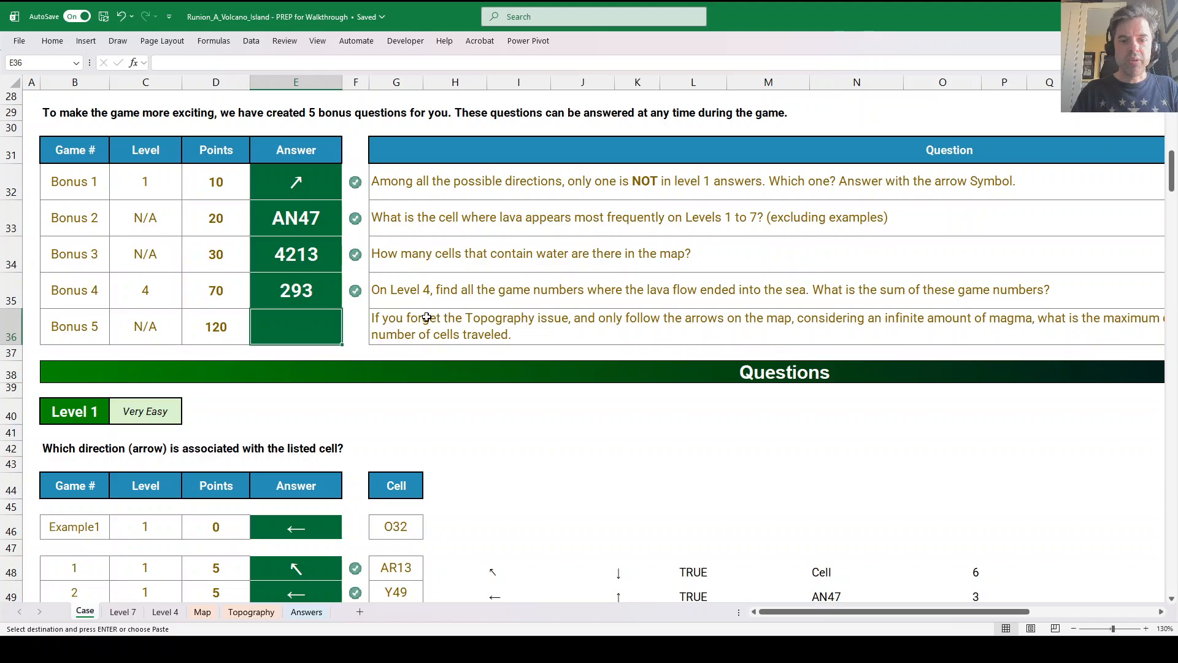
pyautogui.click(464, 321)
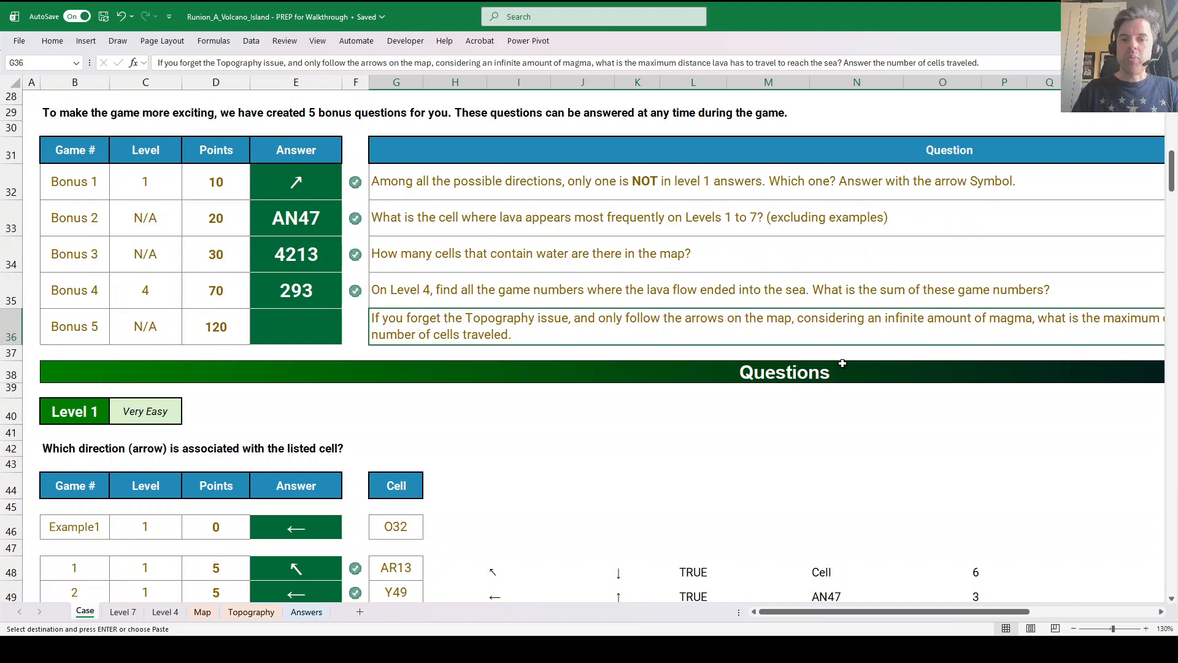
pyautogui.moveTo(792, 611)
pyautogui.mouseDown()
pyautogui.moveTo(891, 602)
pyautogui.moveTo(770, 606)
pyautogui.mouseUp()
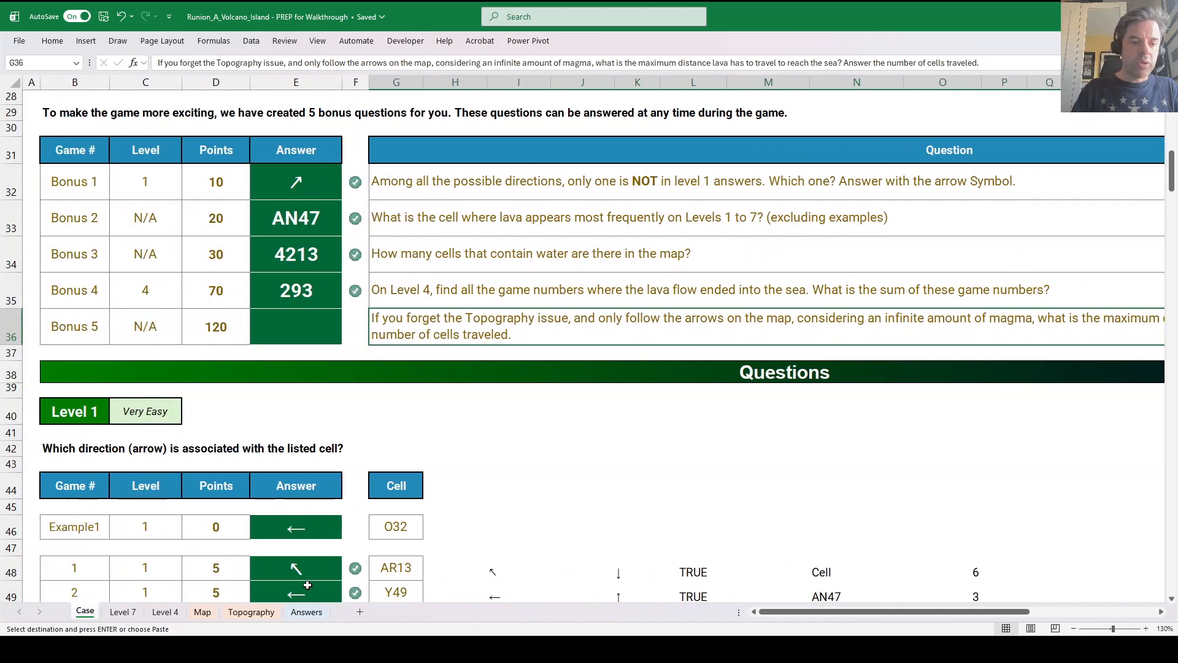
pyautogui.click(249, 612)
pyautogui.scroll(-5, 626, 421)
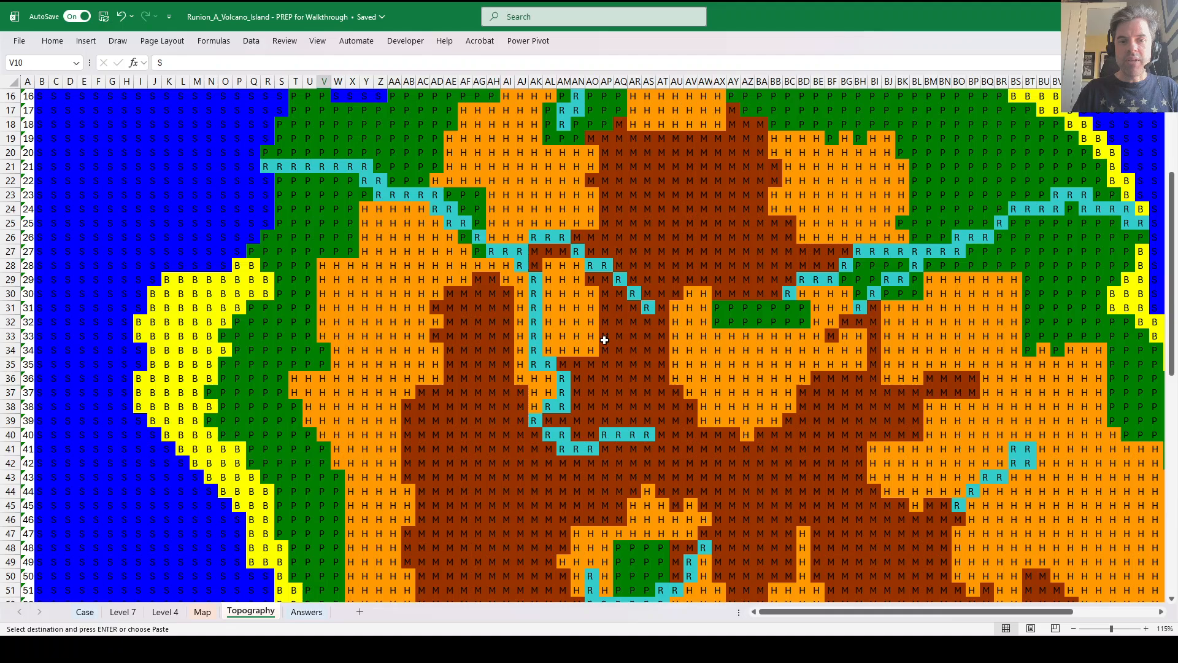
pyautogui.scroll(5, 447, 297)
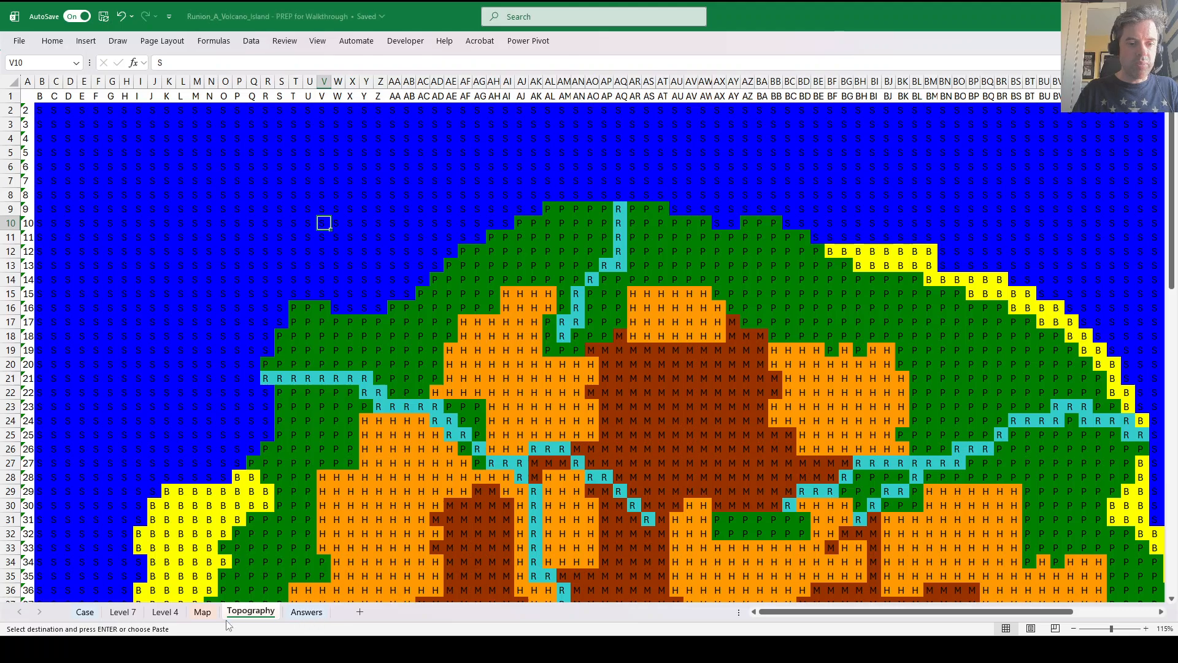
# Duplicate the Map sheet, placing the copy after the Answers sheet.
pyautogui.click(203, 612)
pyautogui.moveTo(204, 612); pyautogui.dragTo(345, 614)
pyautogui.scroll(3, 216, 315)
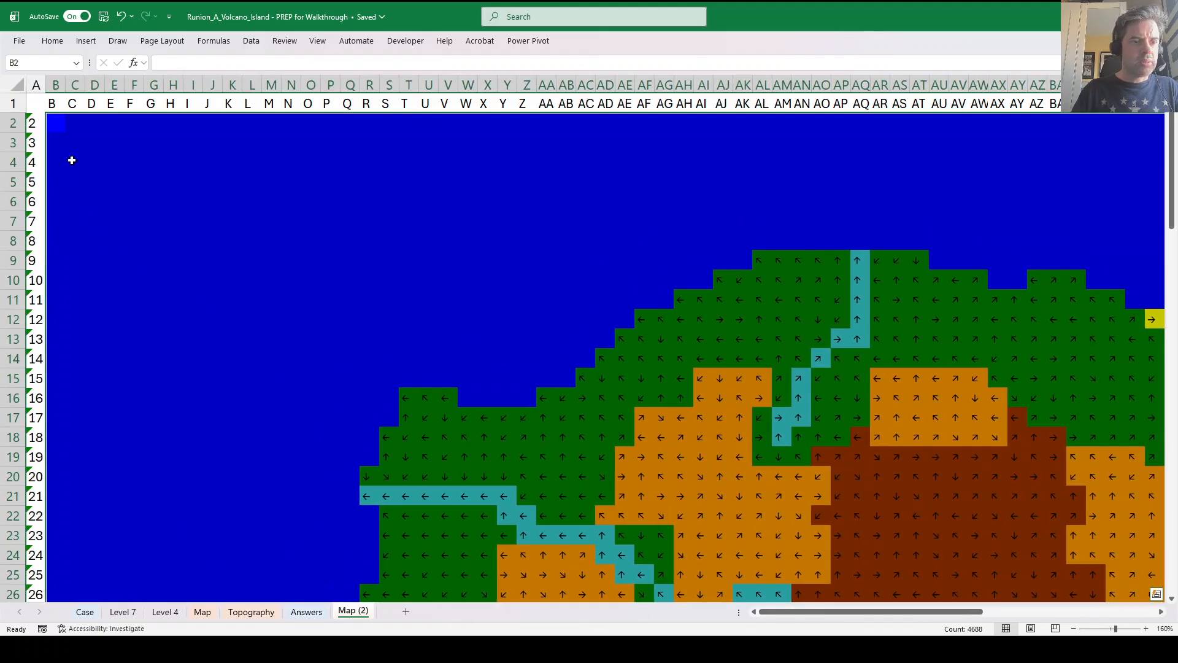
# In B2 of the copied map, start the formula =if(Topography!B2="S",0, and add a line break after it.
pyautogui.click(62, 122)
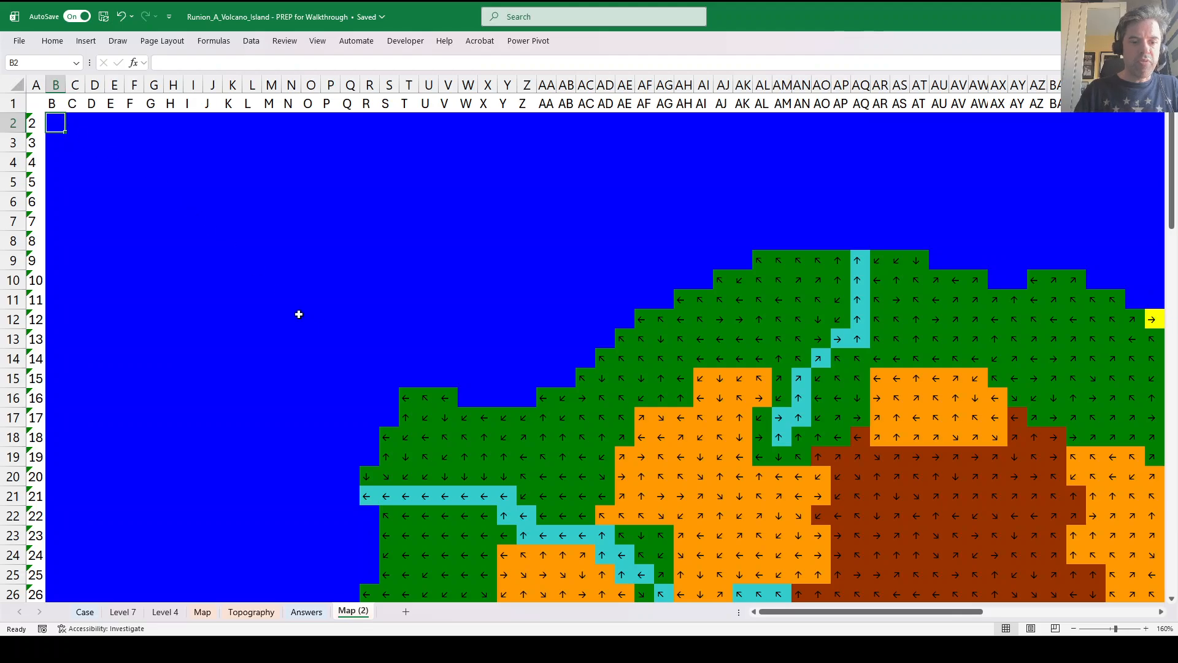
pyautogui.write('=')
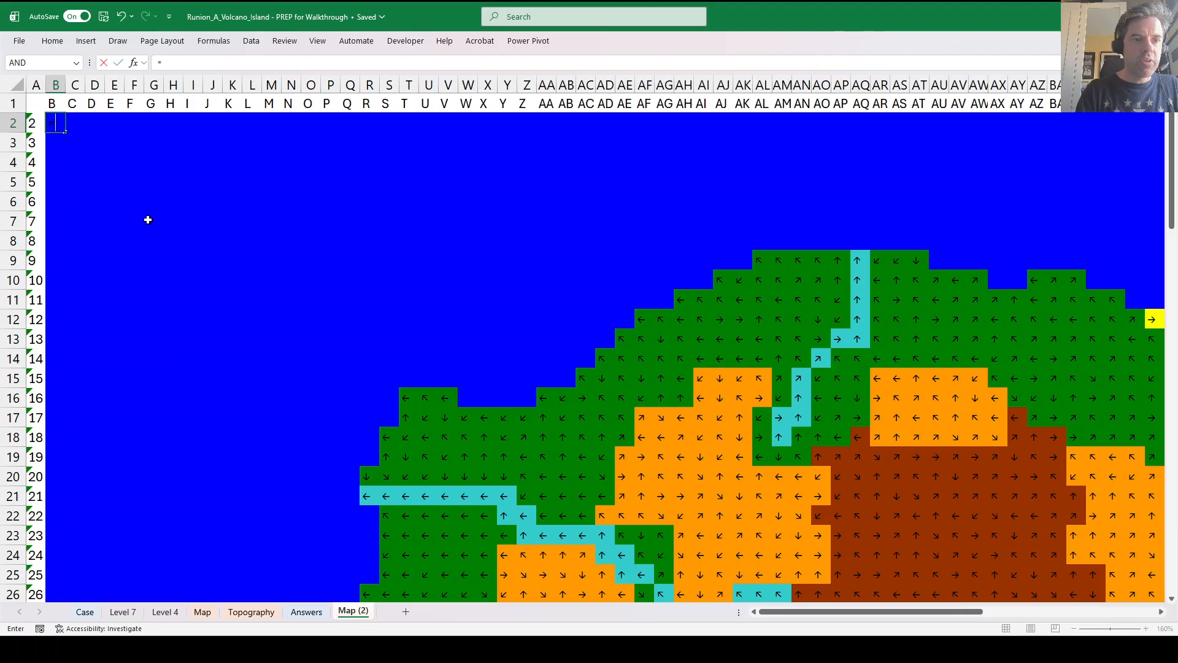
pyautogui.write('if(')
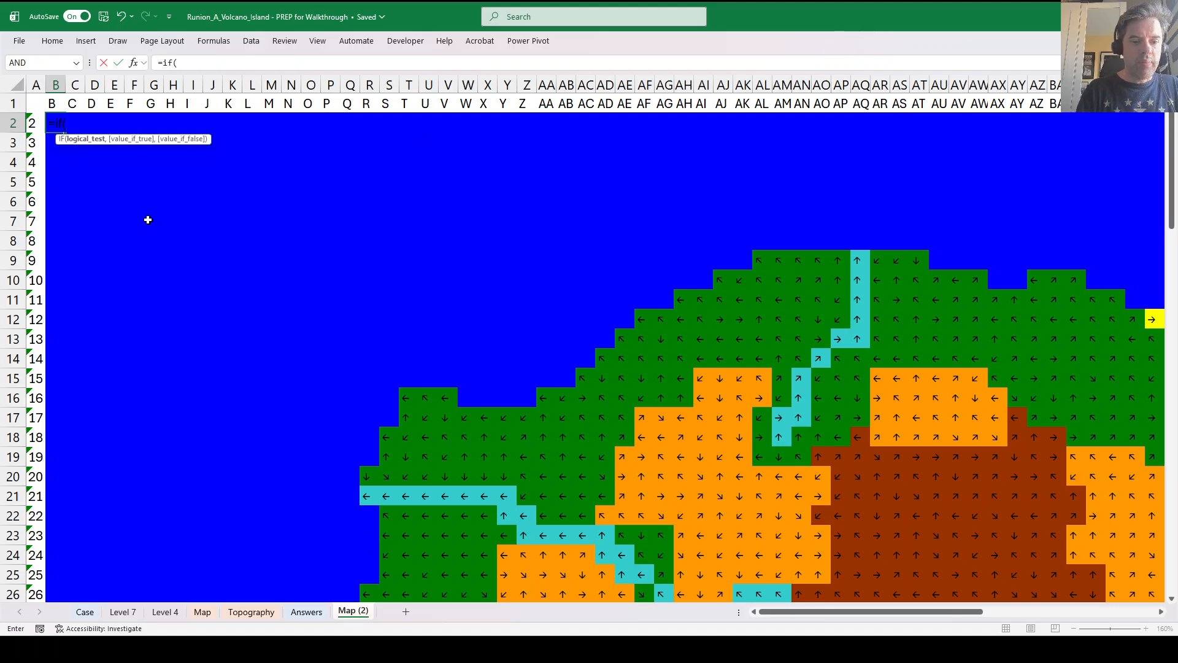
pyautogui.write('Top')
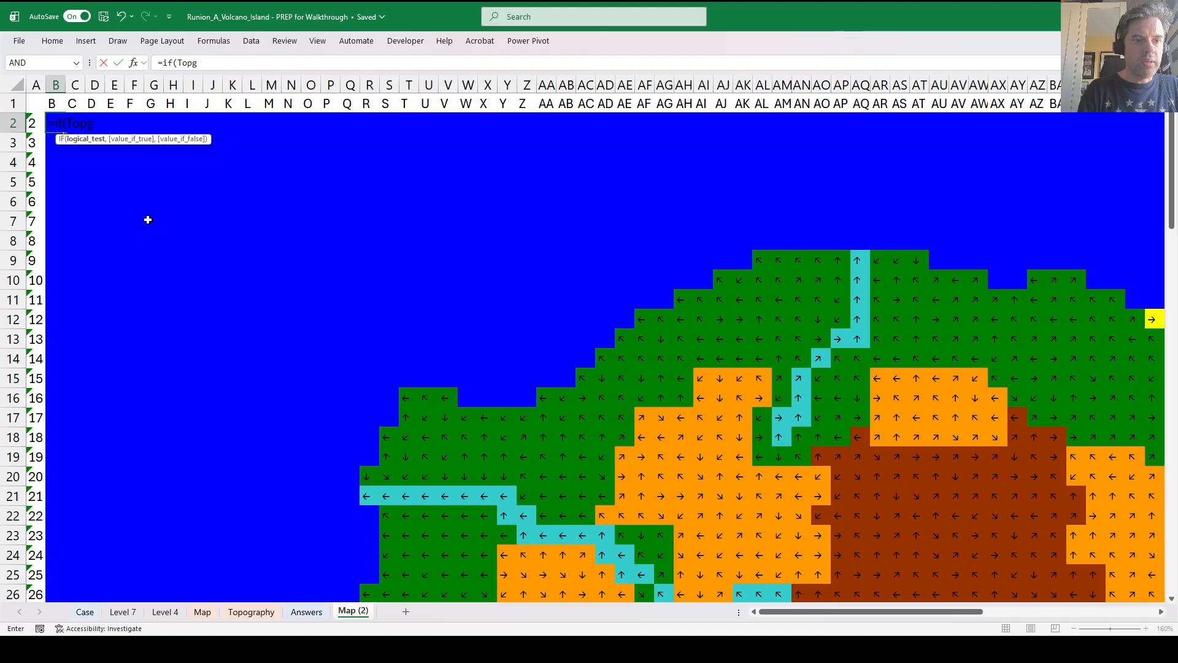
pyautogui.write('ography!B2')
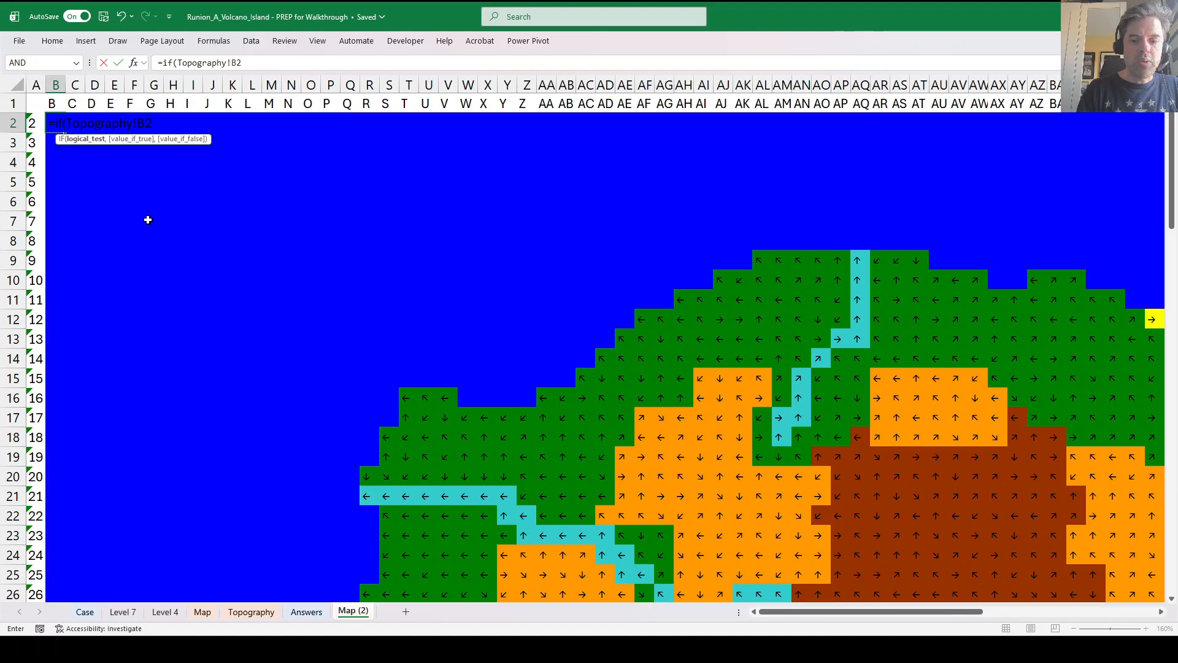
pyautogui.write('="S",0,')
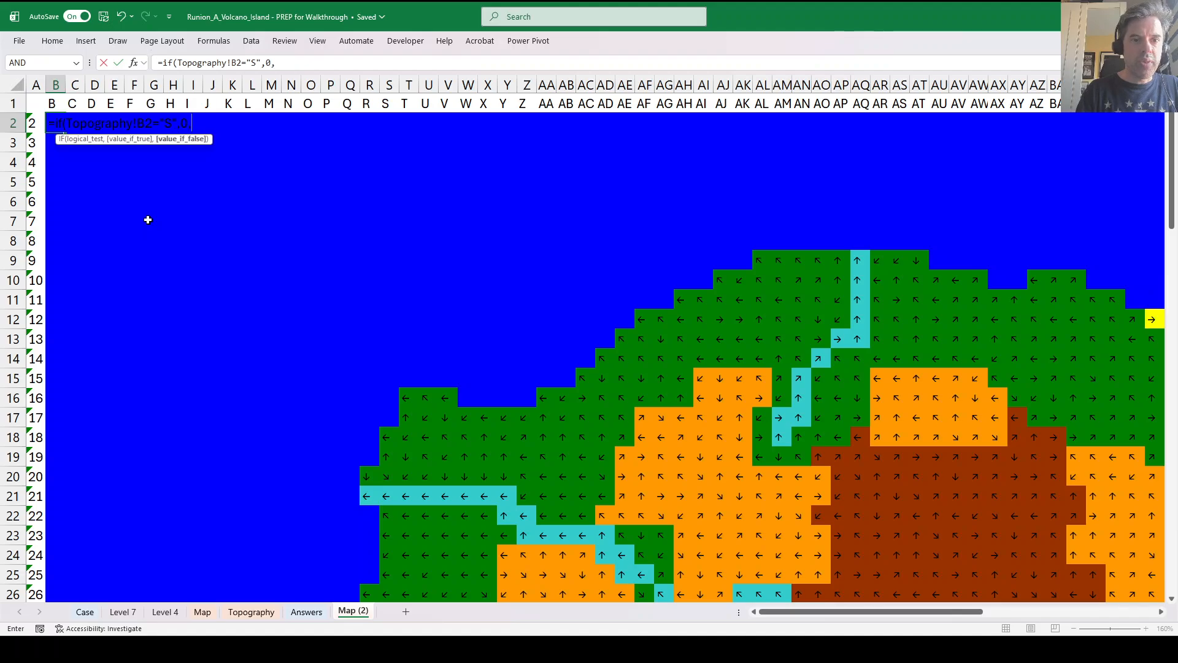
pyautogui.hotkey('alt', 'Return')
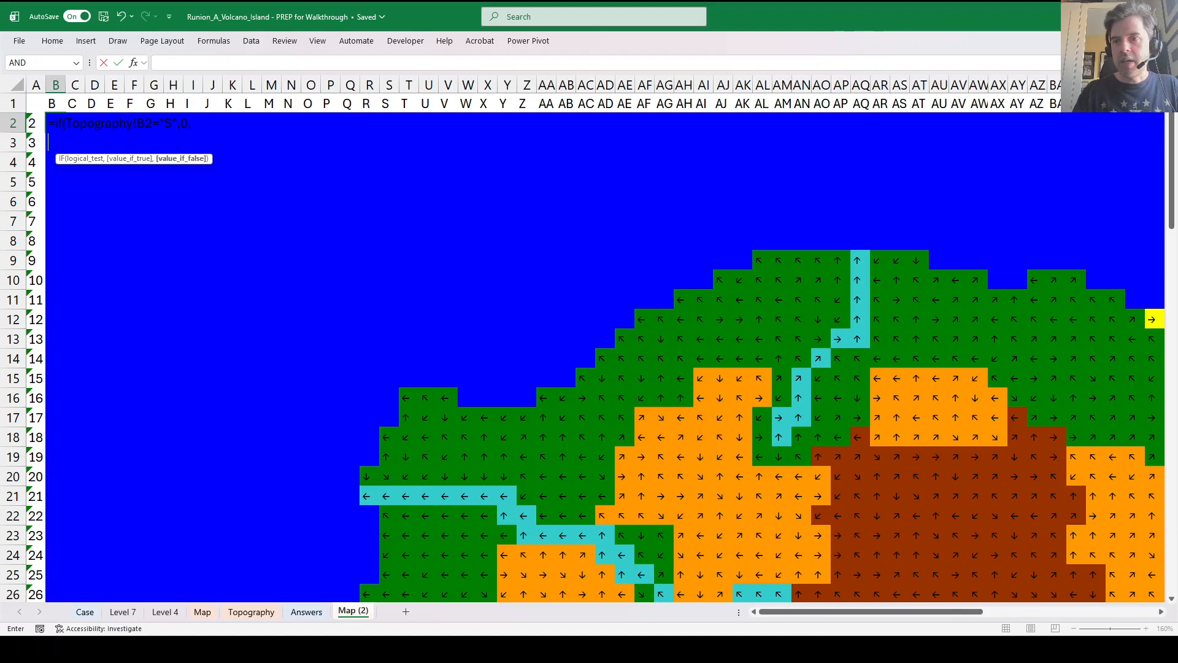
# Enlarge the formula editing area and change IF to IFS in the B2 formula.
pyautogui.hotkey('ctrl', 'shift', 'u')
pyautogui.click(193, 82)
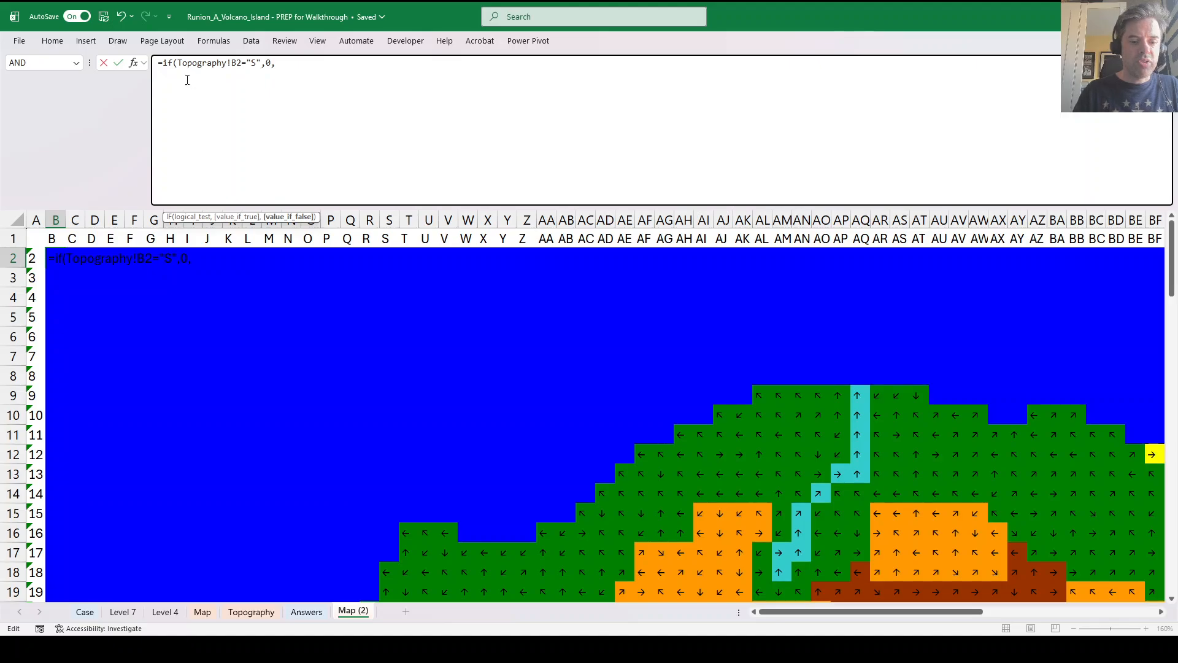
pyautogui.write('i')
pyautogui.press('BackSpace')
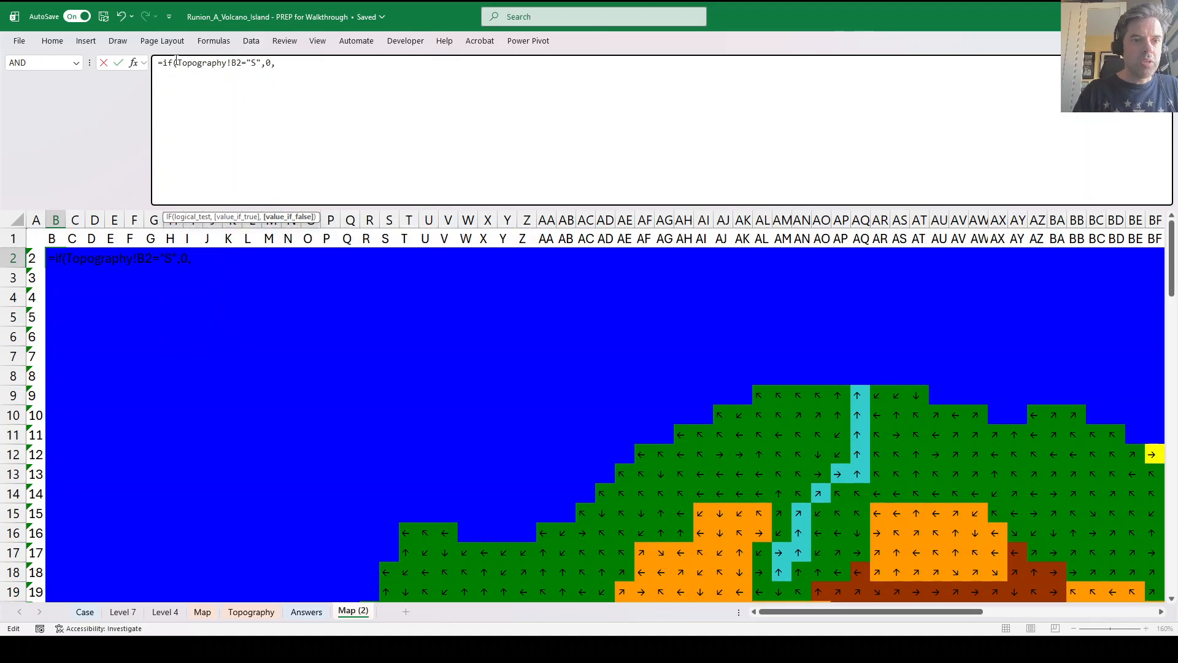
pyautogui.click(174, 62)
pyautogui.write('s')
pyautogui.click(179, 81)
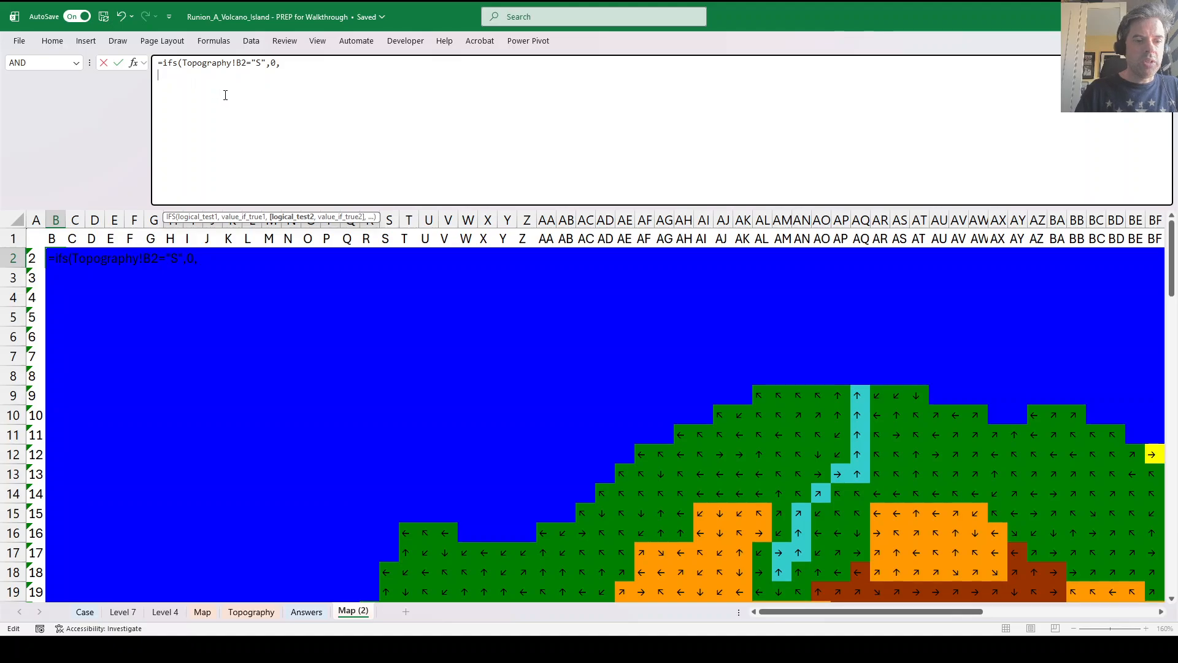
# On the second line of the IFS formula, add the up-arrow condition Map!B2=_ArrowFromText("U") with the result B1+1.
pyautogui.write('Map!')
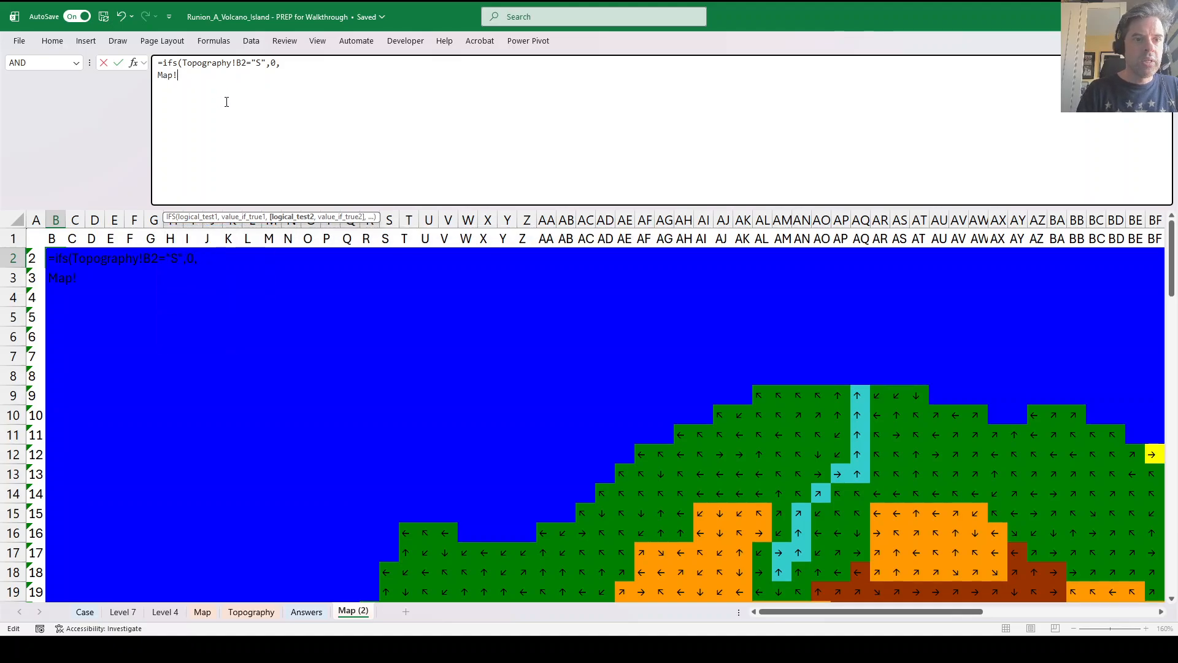
pyautogui.write('B2=_Ar')
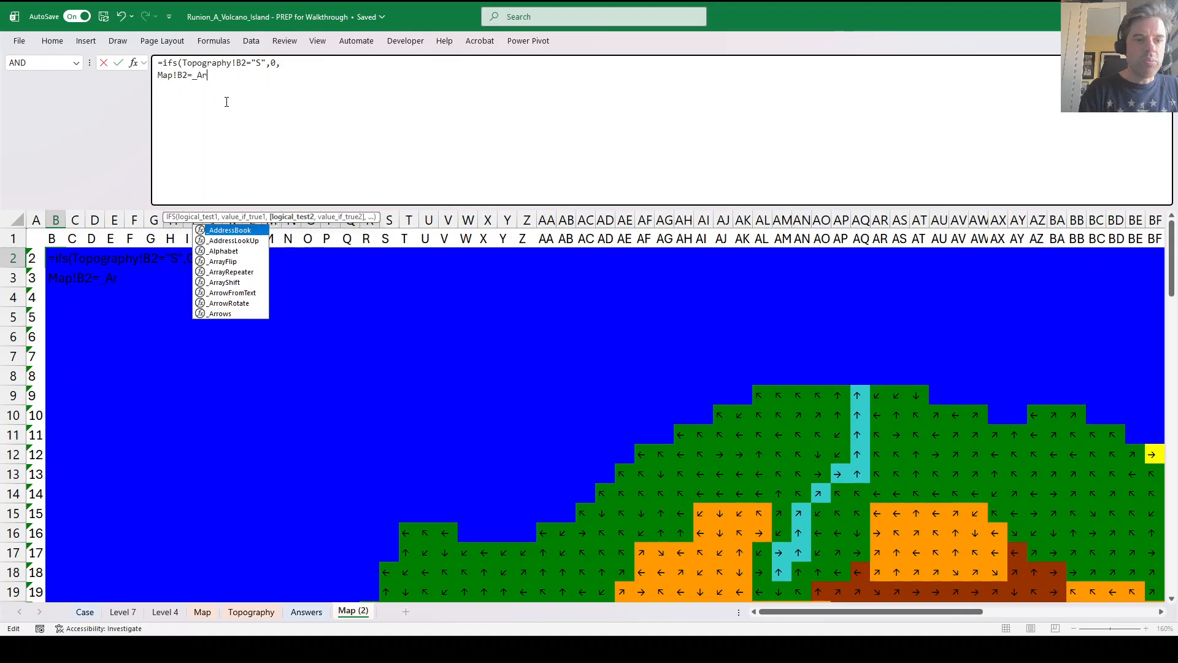
pyautogui.write('rowF')
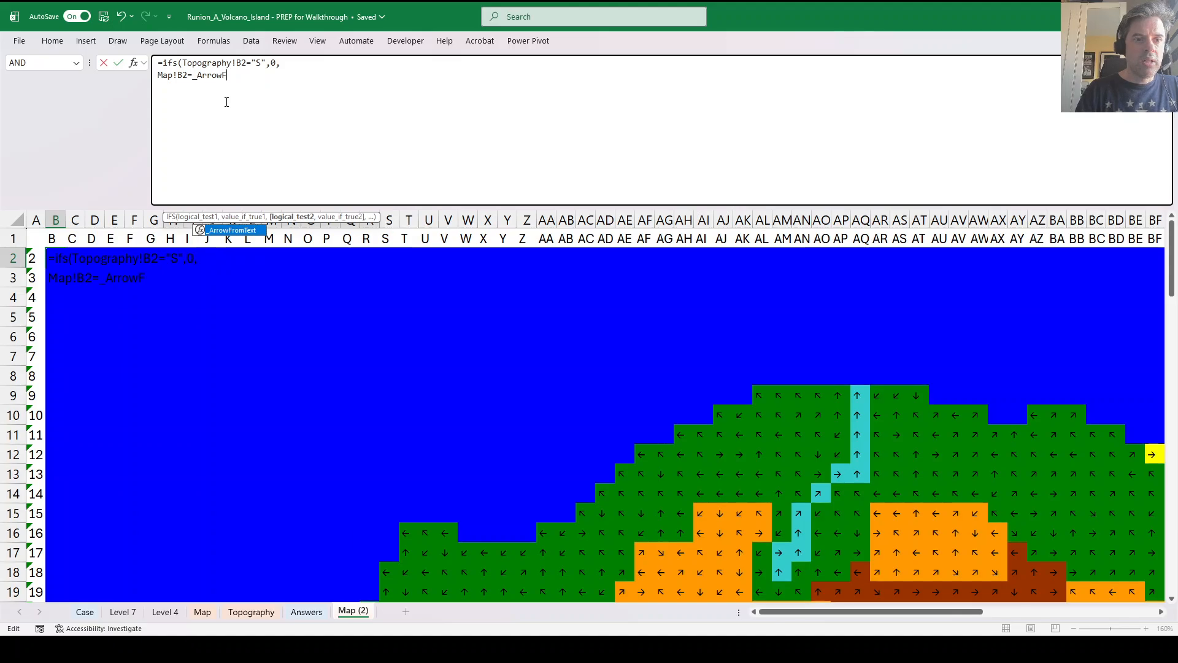
pyautogui.press('Tab')
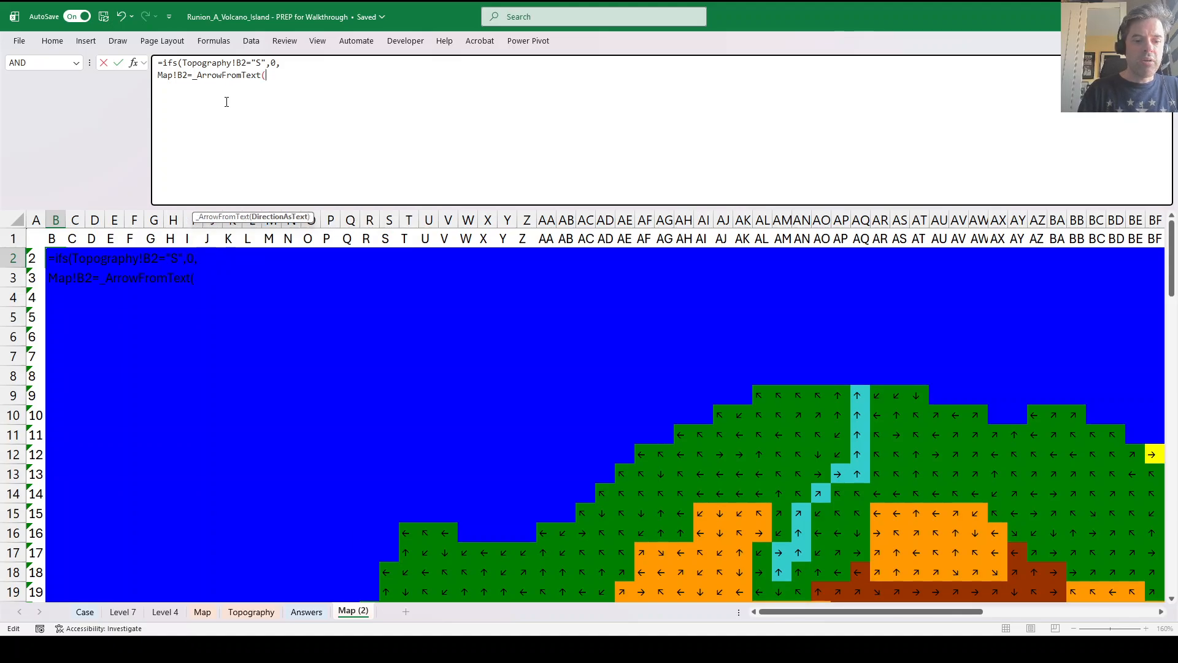
pyautogui.write('"U"')
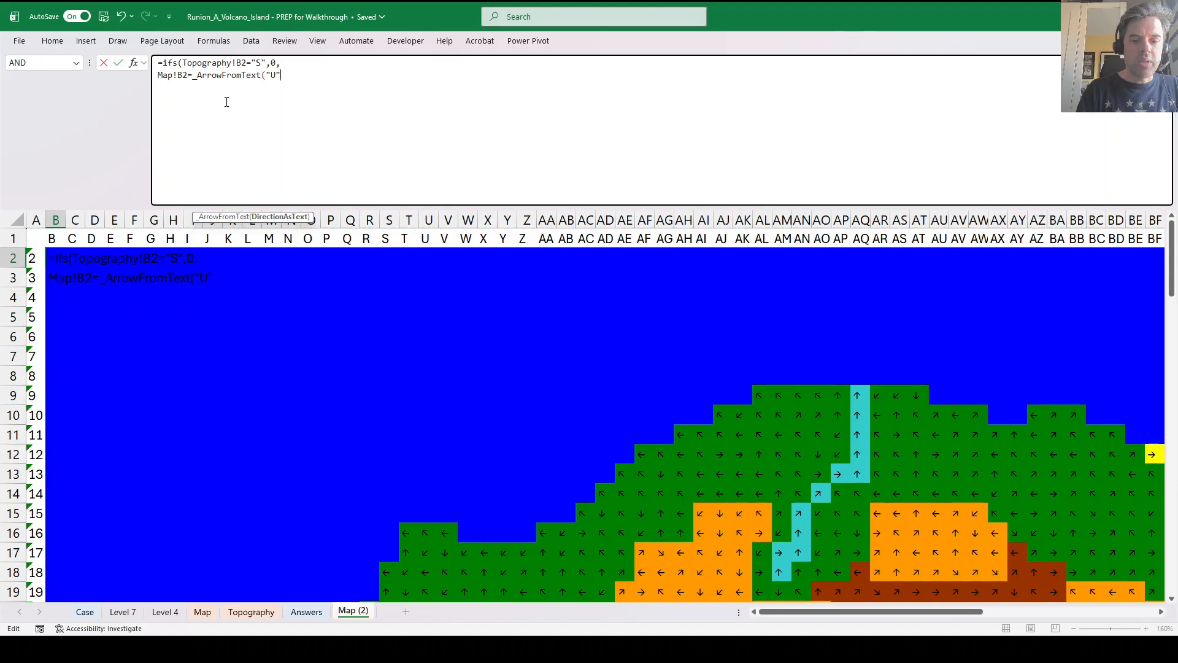
pyautogui.write(')')
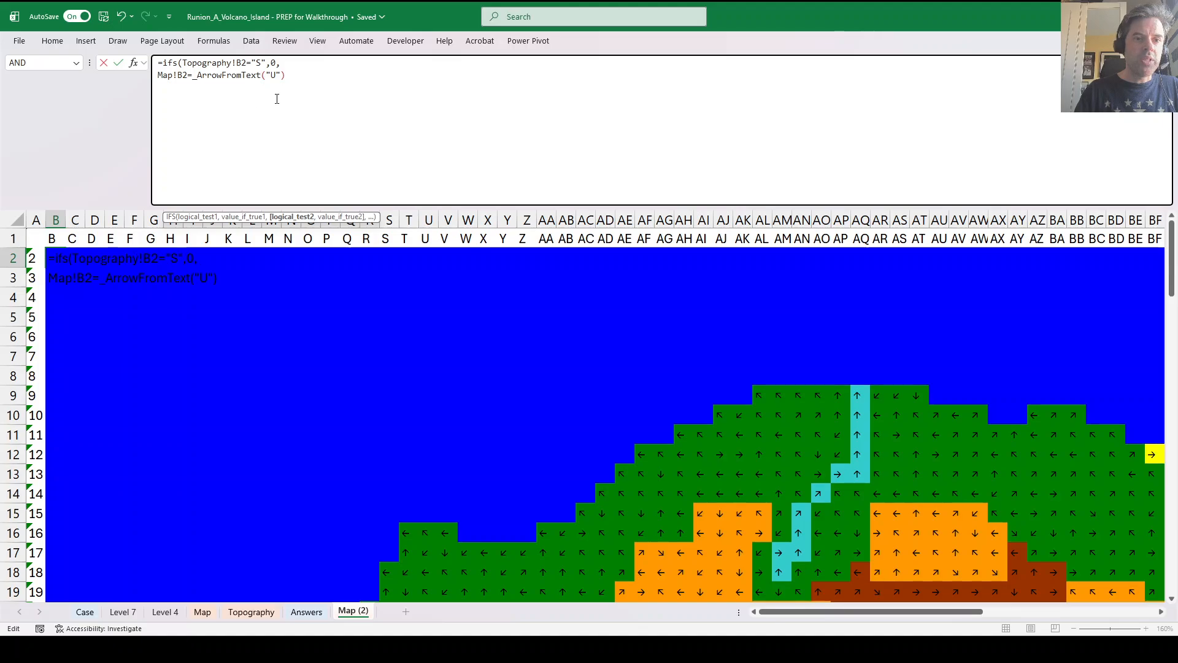
pyautogui.write(',')
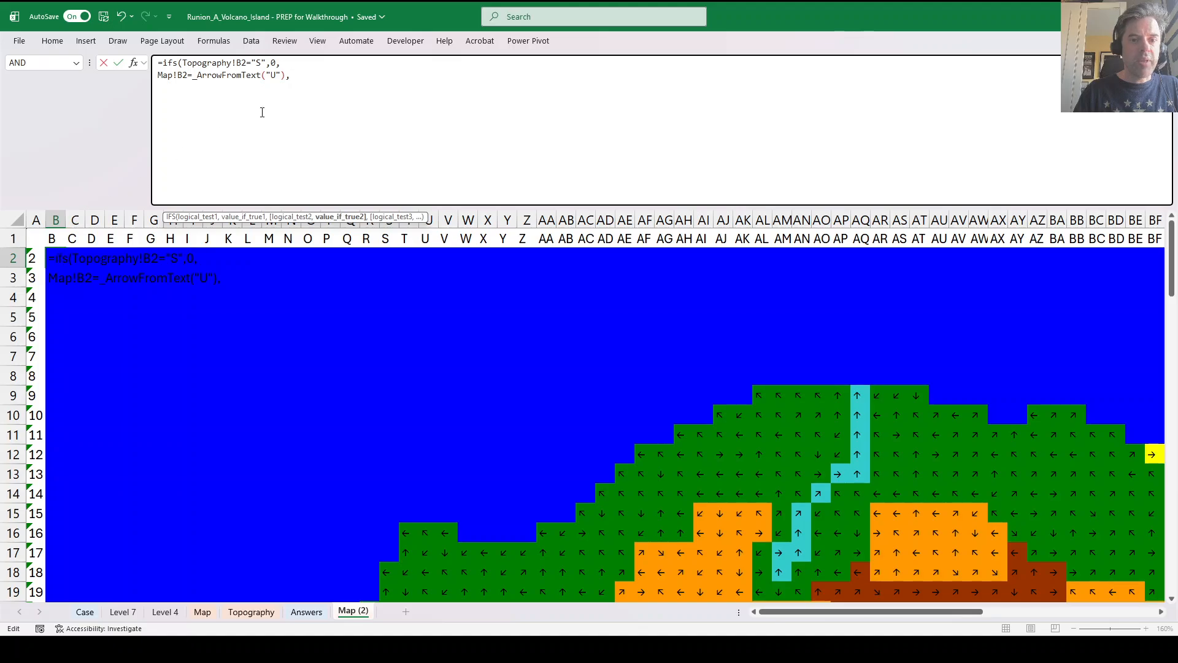
pyautogui.click(54, 238)
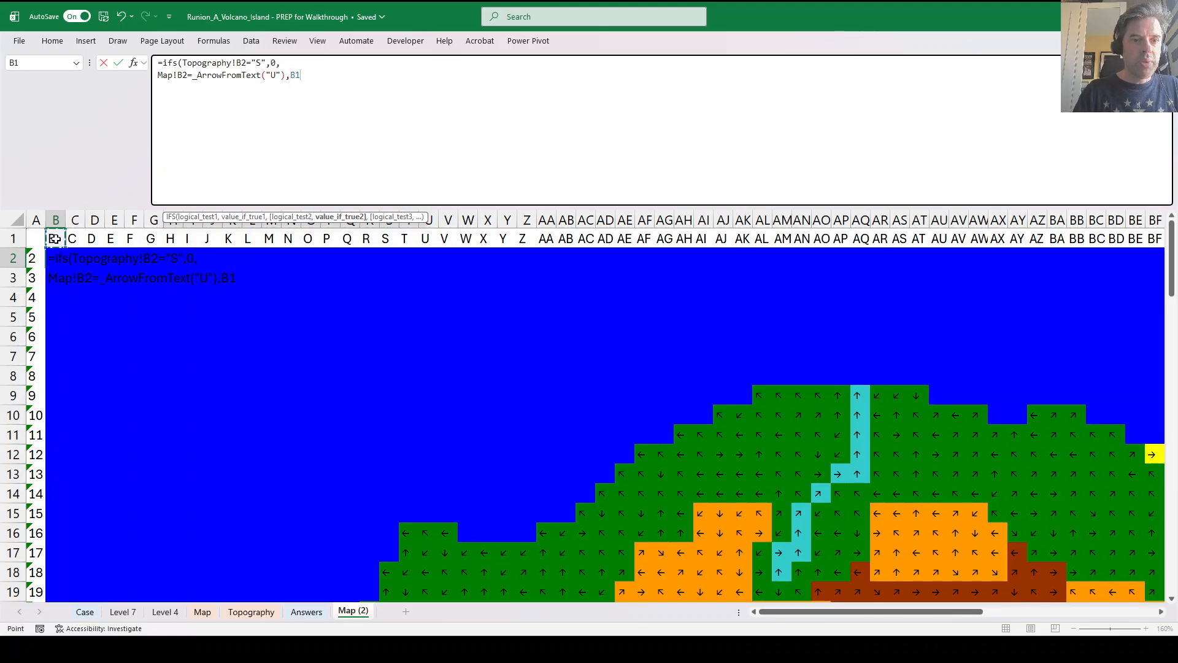
pyautogui.write('+1,')
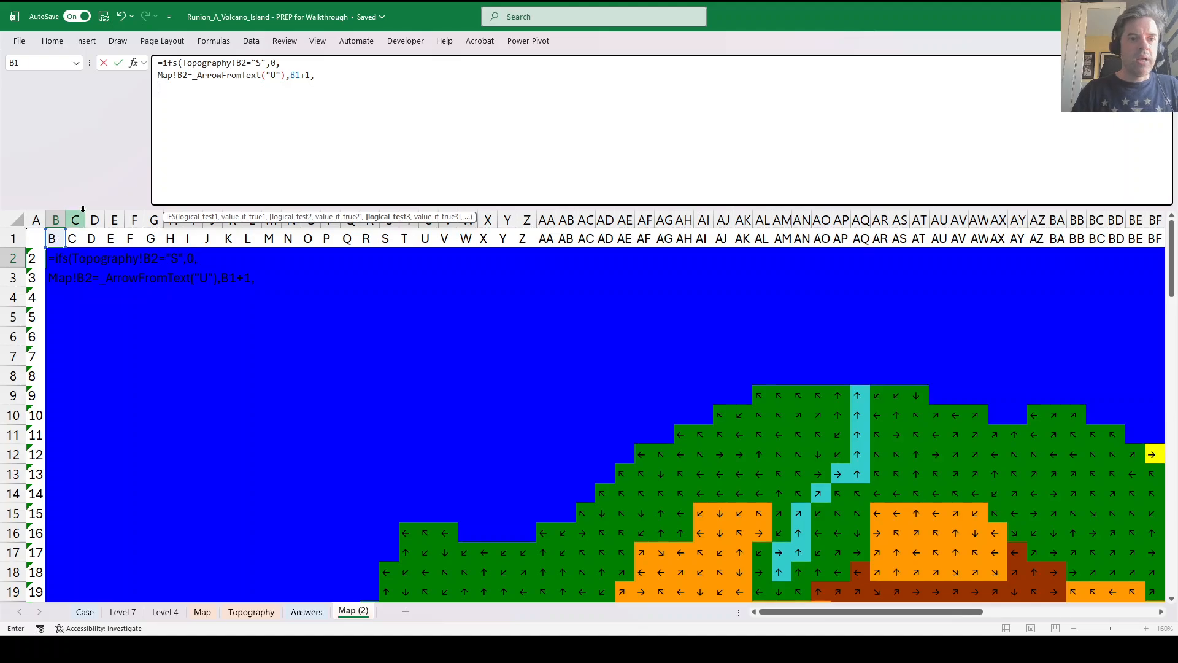
# Duplicate the up-arrow condition line in the B2 formula until it has eight identical Map!B2=_ArrowFromText("U"),B1+1 lines.
pyautogui.moveTo(303, 74); pyautogui.dragTo(154, 76)
pyautogui.hotkey('ctrl', 'c')
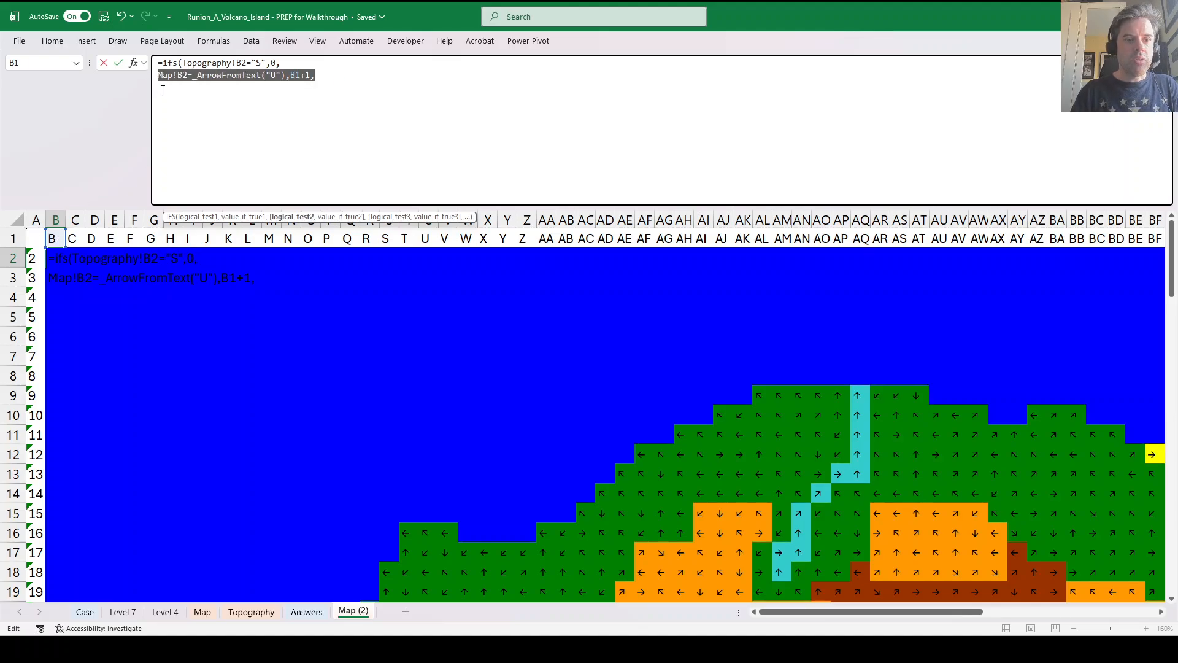
pyautogui.click(171, 89)
pyautogui.hotkey('ctrl', 'v')
pyautogui.moveTo(316, 88); pyautogui.dragTo(159, 79)
pyautogui.hotkey('ctrl', 'c')
pyautogui.click(317, 88)
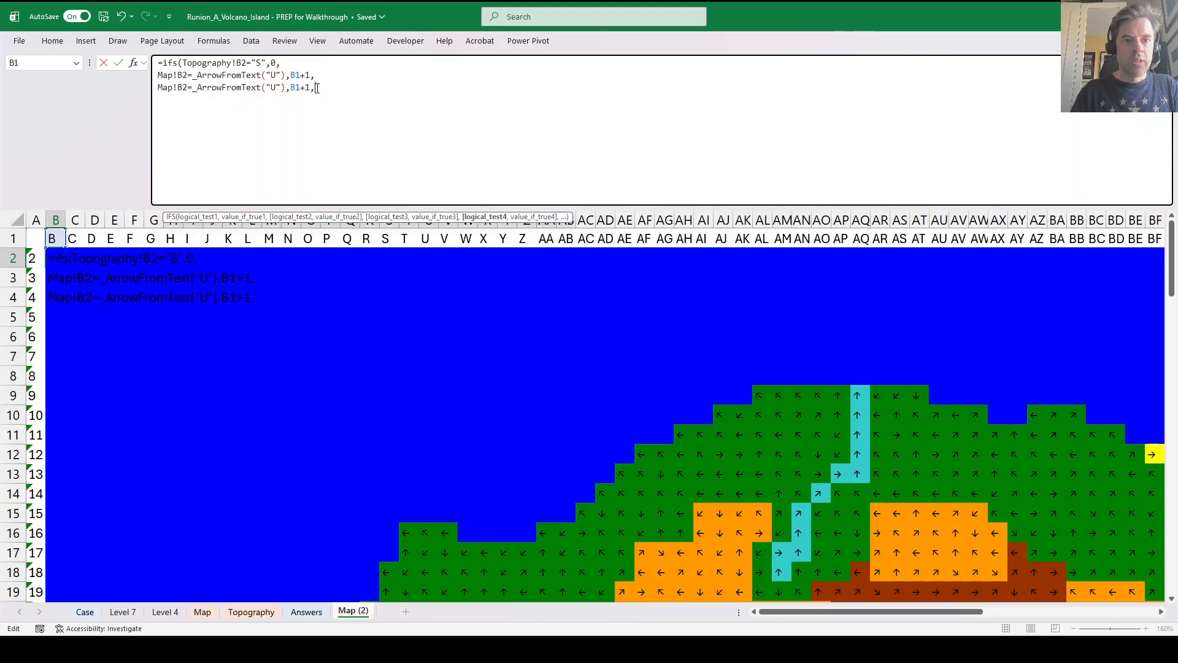
pyautogui.hotkey('alt', 'Return')
pyautogui.hotkey('ctrl', 'v')
pyautogui.moveTo(318, 113); pyautogui.dragTo(135, 81)
pyautogui.click(320, 116)
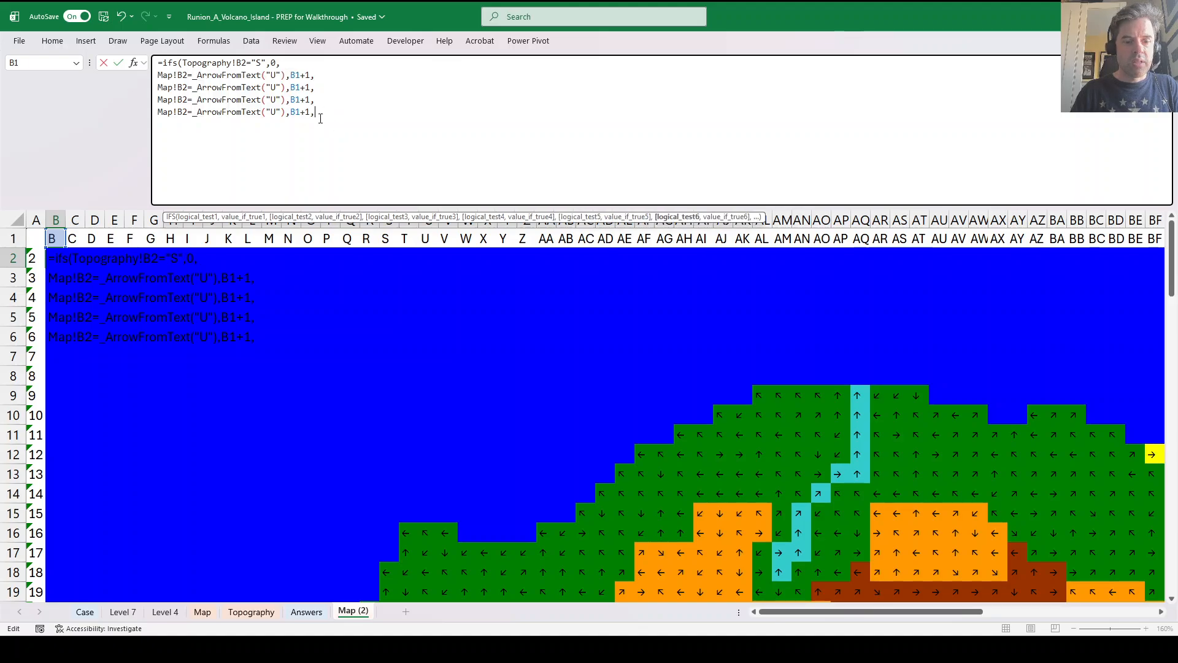
pyautogui.hotkey('ctrl', 'v')
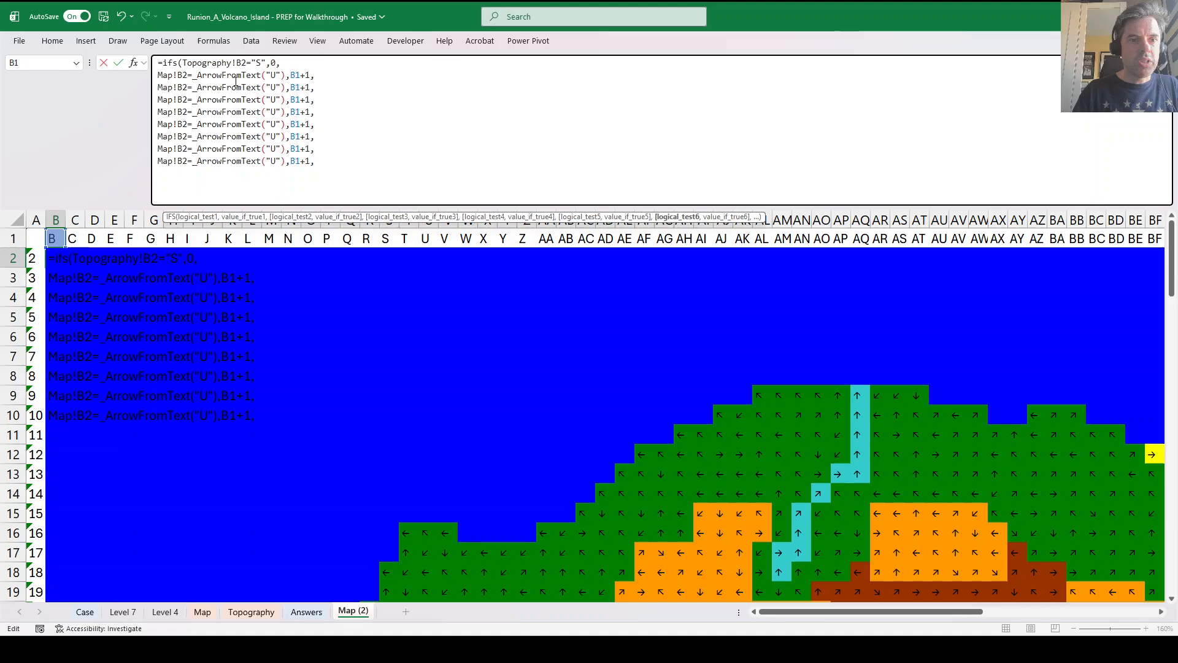
# Change the second direction condition to "UR" with result c1+1 and the third to "r" with result c2+1.
pyautogui.click(279, 100)
pyautogui.write('R')
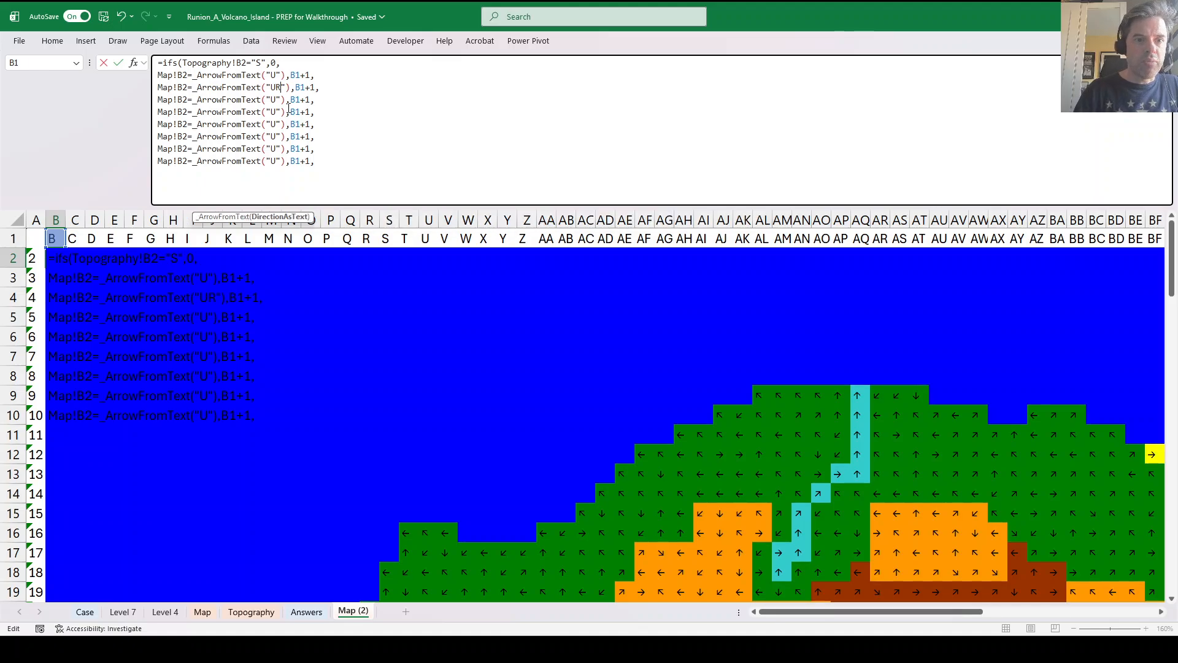
pyautogui.doubleClick(305, 87)
pyautogui.write('c1')
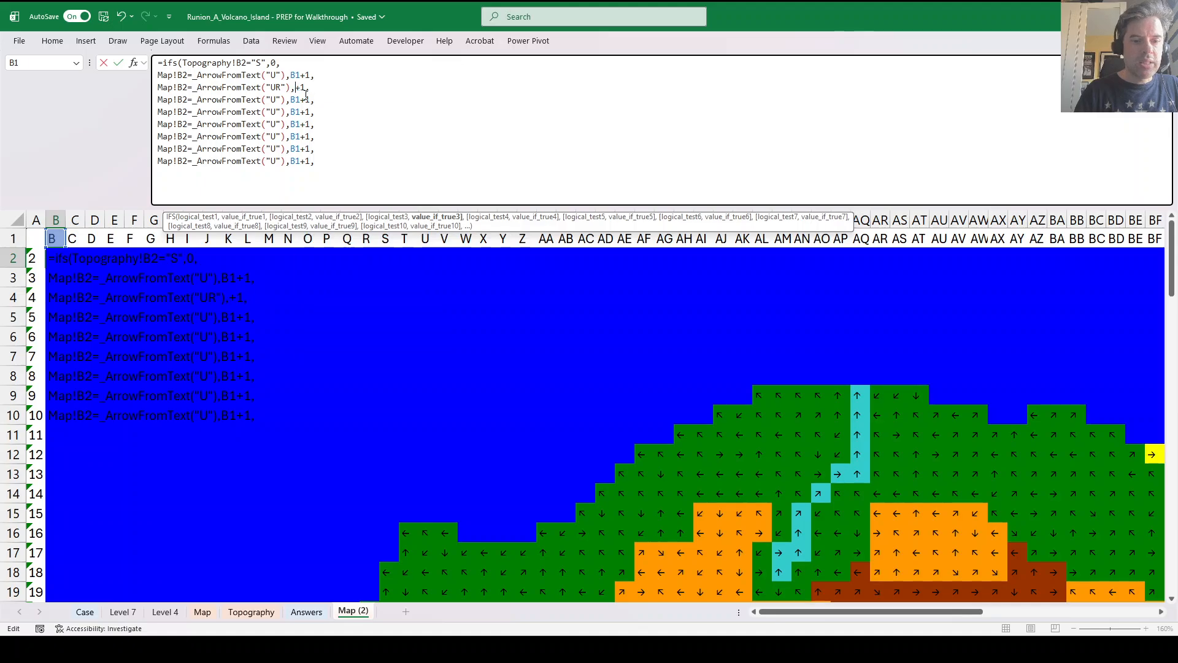
pyautogui.click(277, 100)
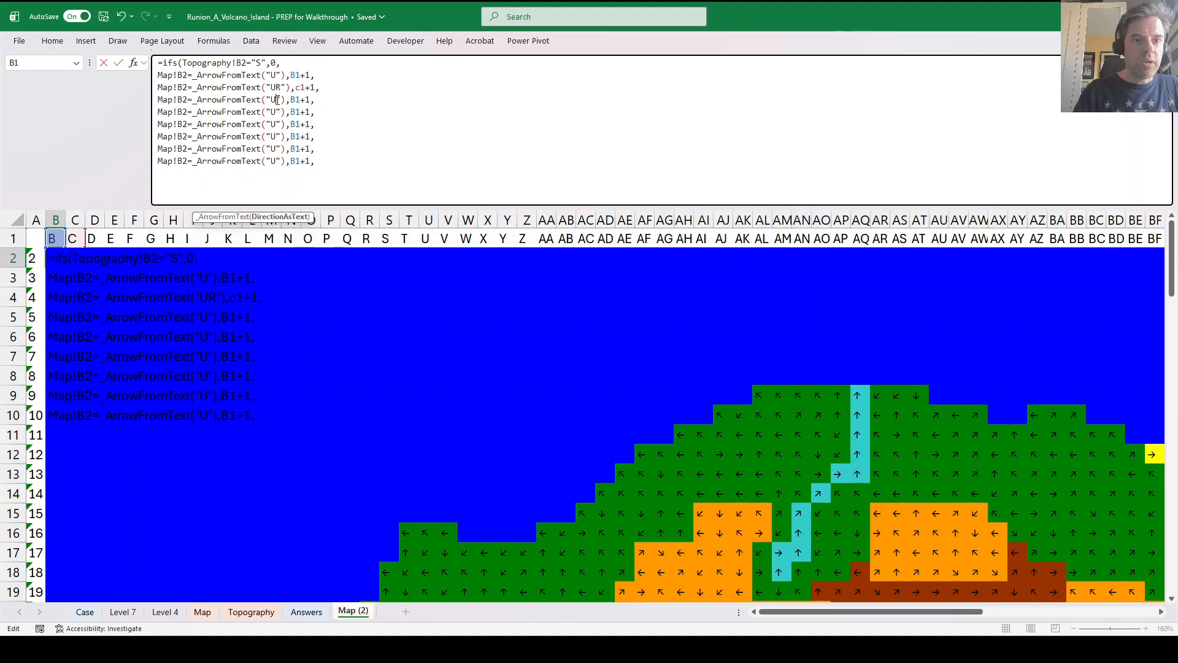
pyautogui.press('BackSpace')
pyautogui.write('r')
pyautogui.doubleClick(296, 99)
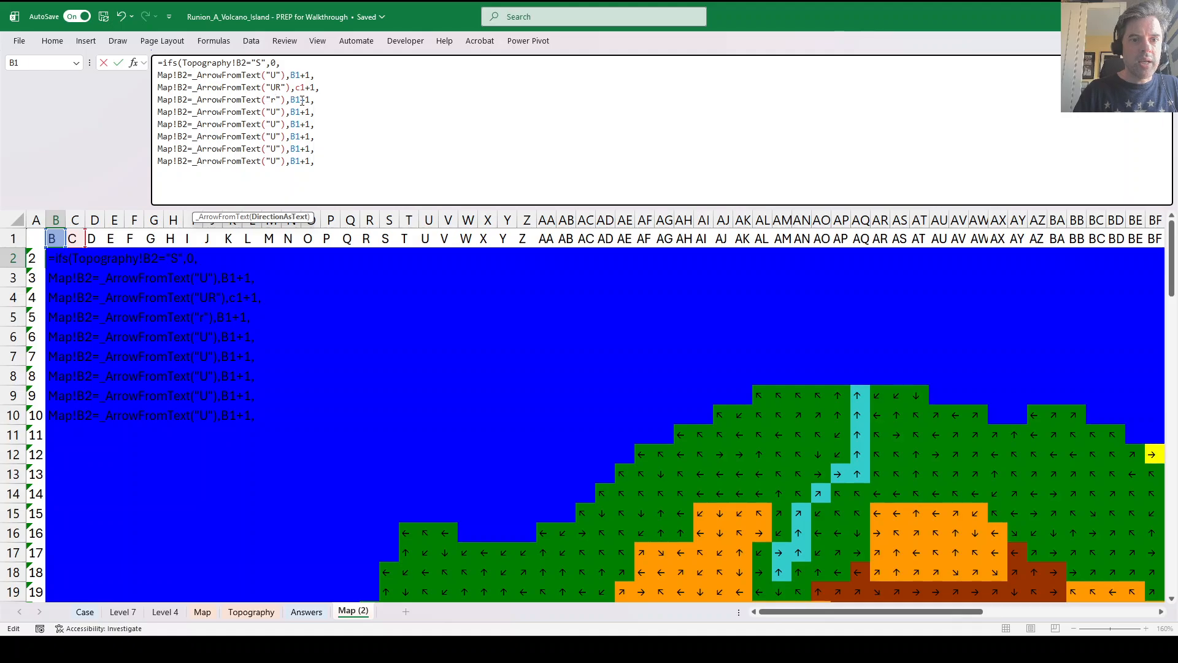
pyautogui.write('c2')
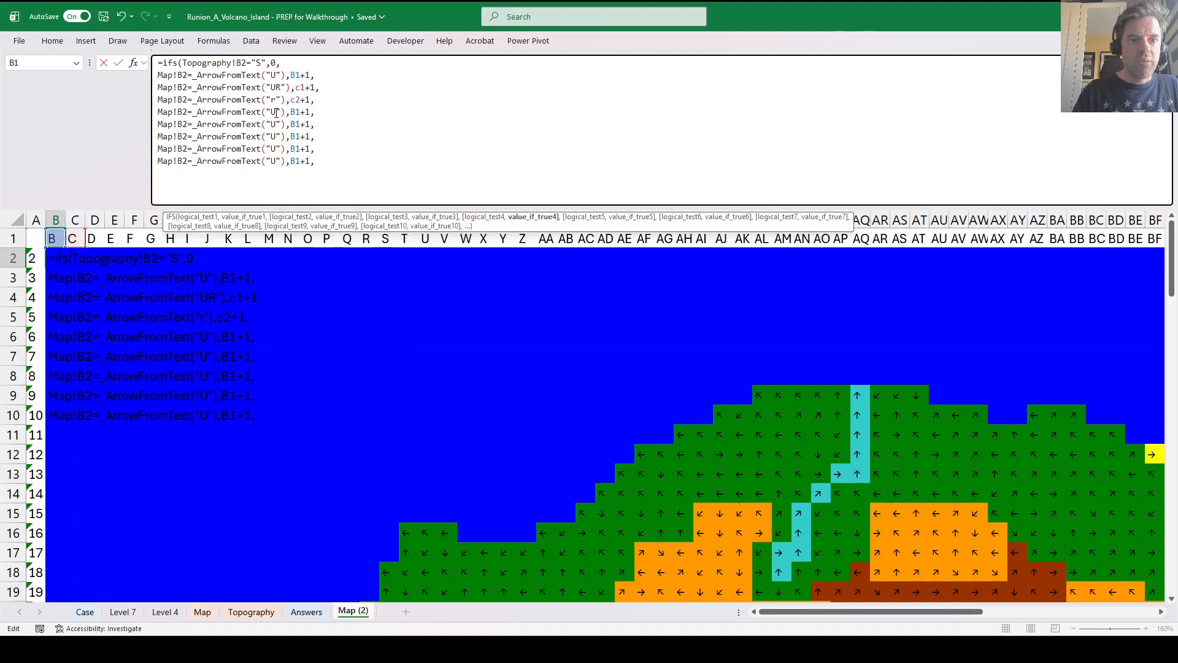
# Change the fourth direction condition to "dr" with the result c3+1.
pyautogui.click(276, 112)
pyautogui.press('BackSpace')
pyautogui.write('dr')
pyautogui.click(307, 112)
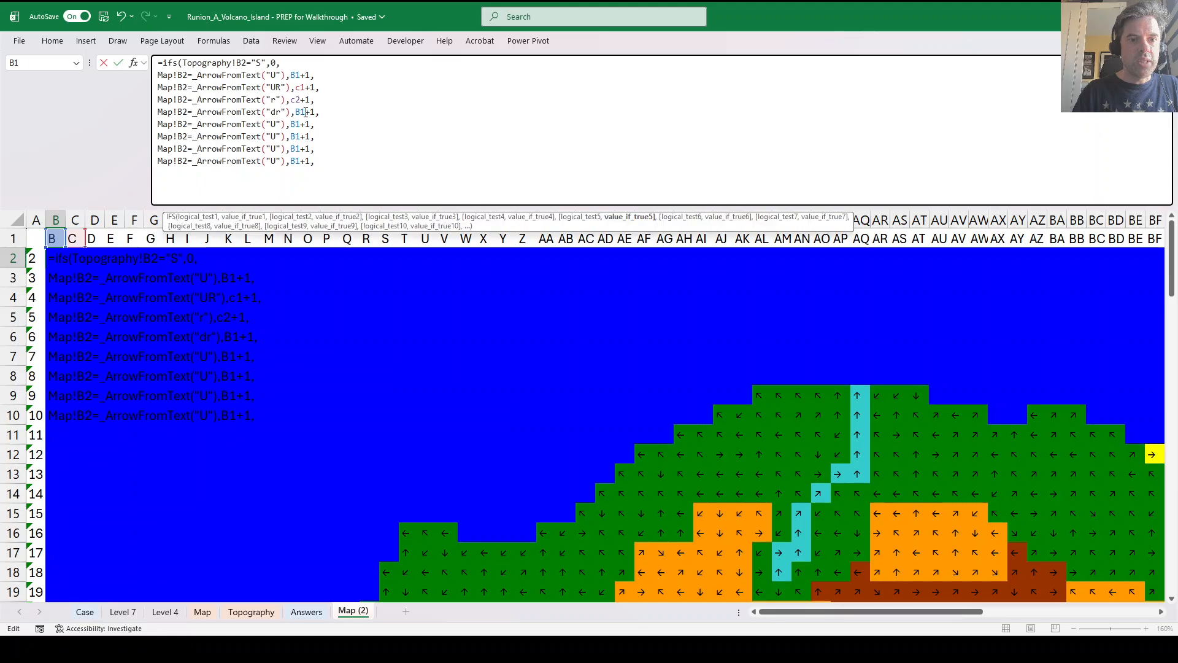
pyautogui.doubleClick(300, 113)
pyautogui.write('c3')
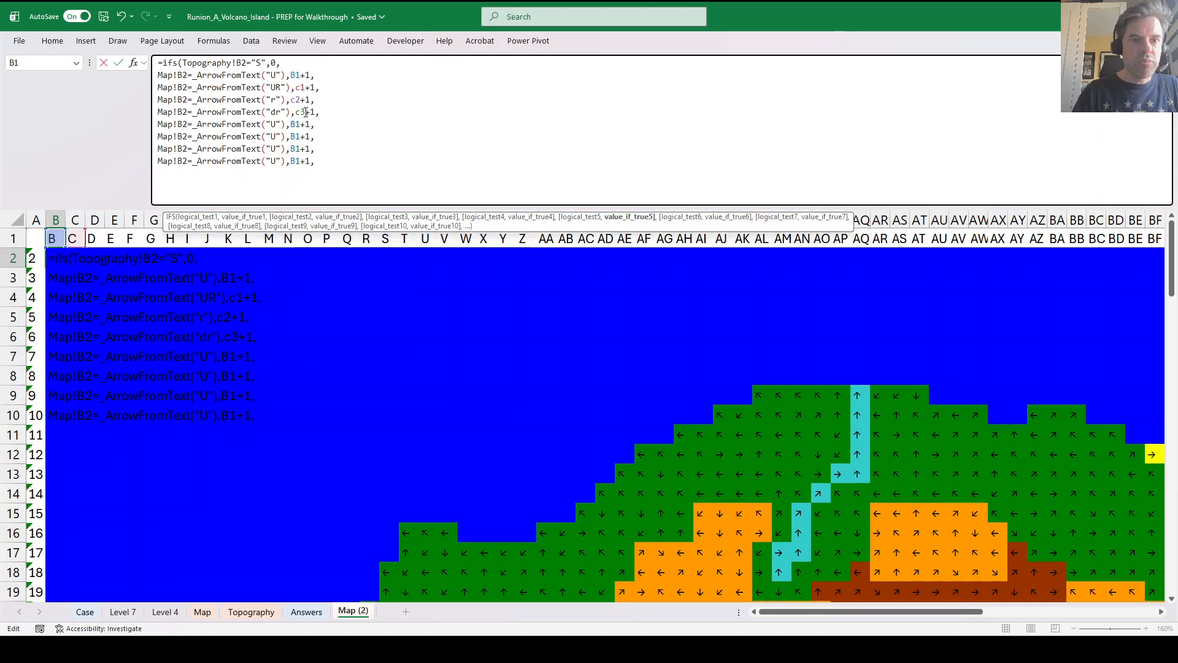
# Change the fifth direction condition to "d" with result B3+1 and the sixth to "dl" with result a3+1.
pyautogui.click(277, 124)
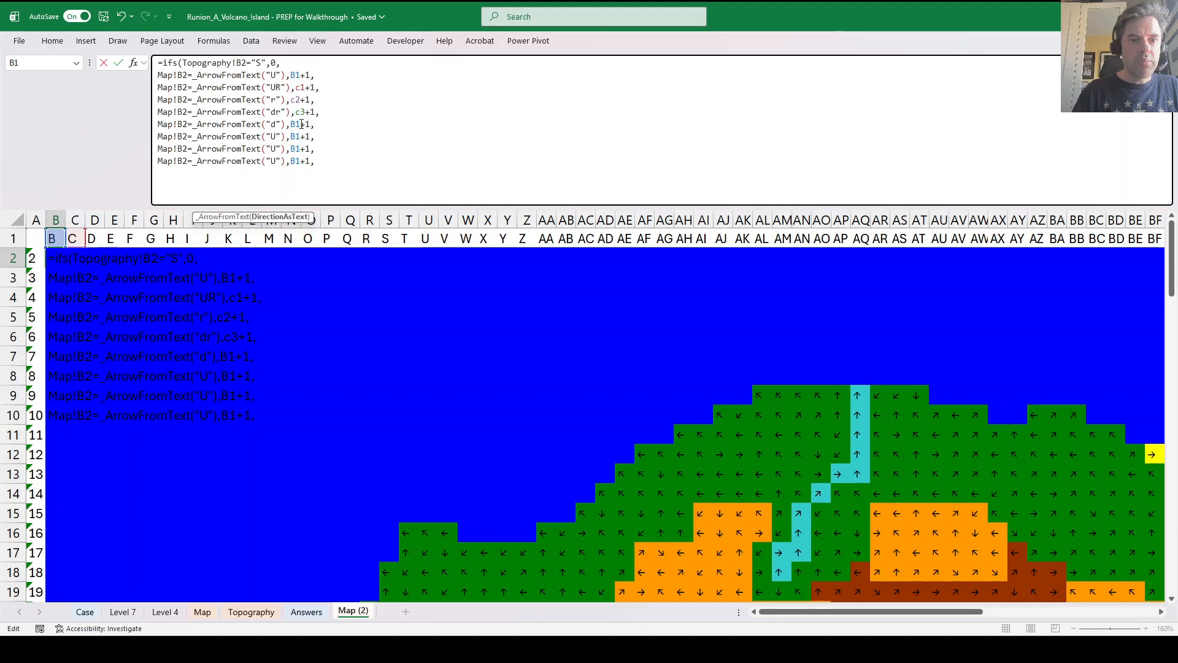
pyautogui.doubleClick(301, 124)
pyautogui.write('B2')
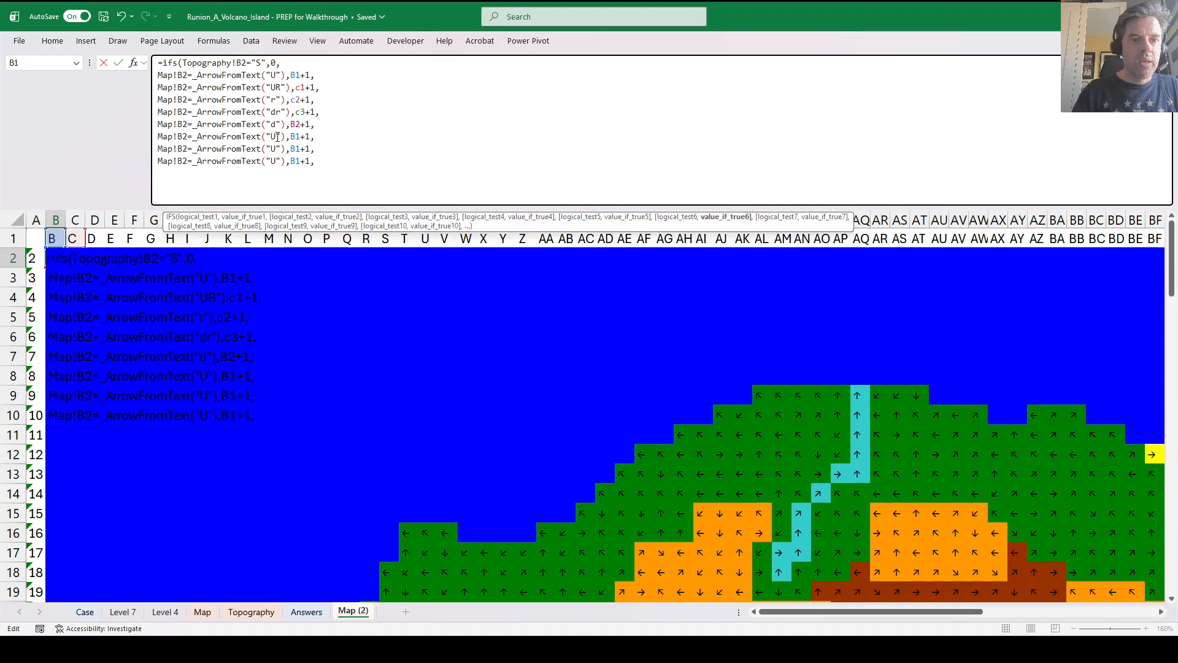
pyautogui.doubleClick(278, 136)
pyautogui.write('dl')
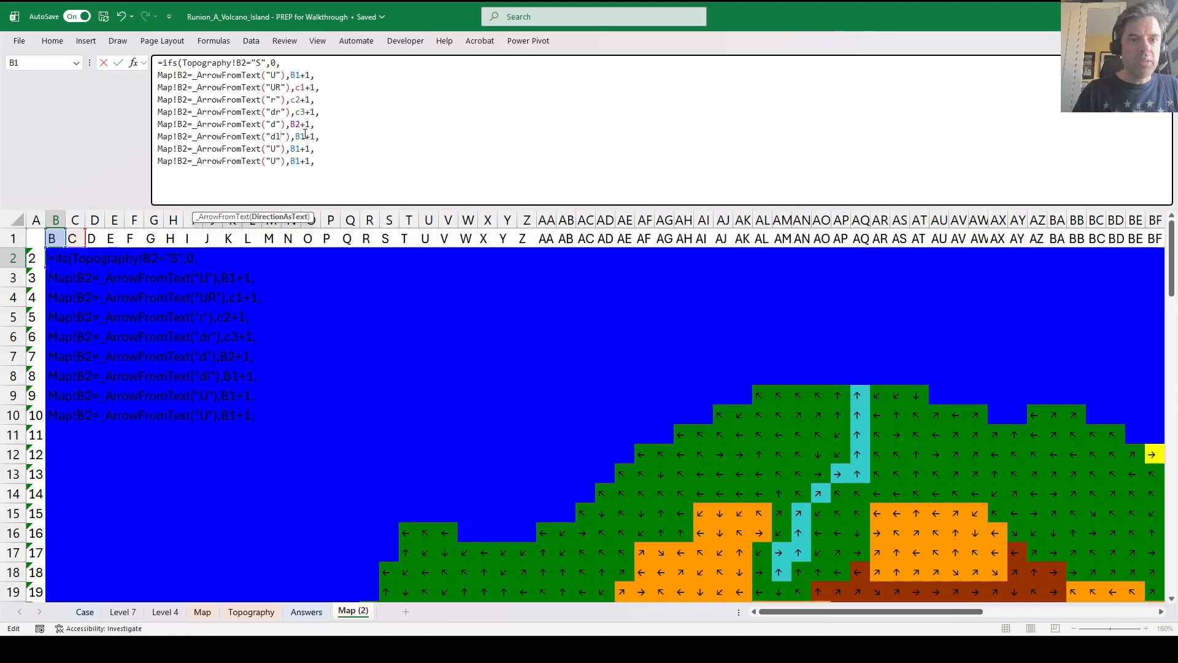
pyautogui.doubleClick(301, 136)
pyautogui.write('a3')
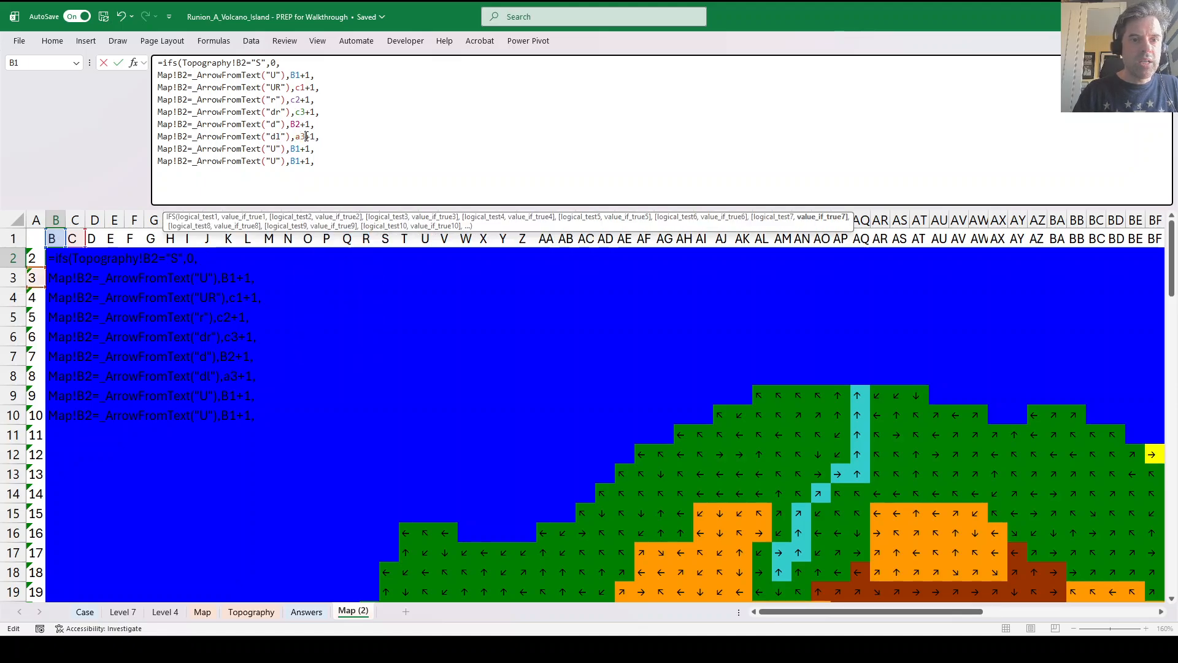
pyautogui.doubleClick(301, 124)
pyautogui.write('B3')
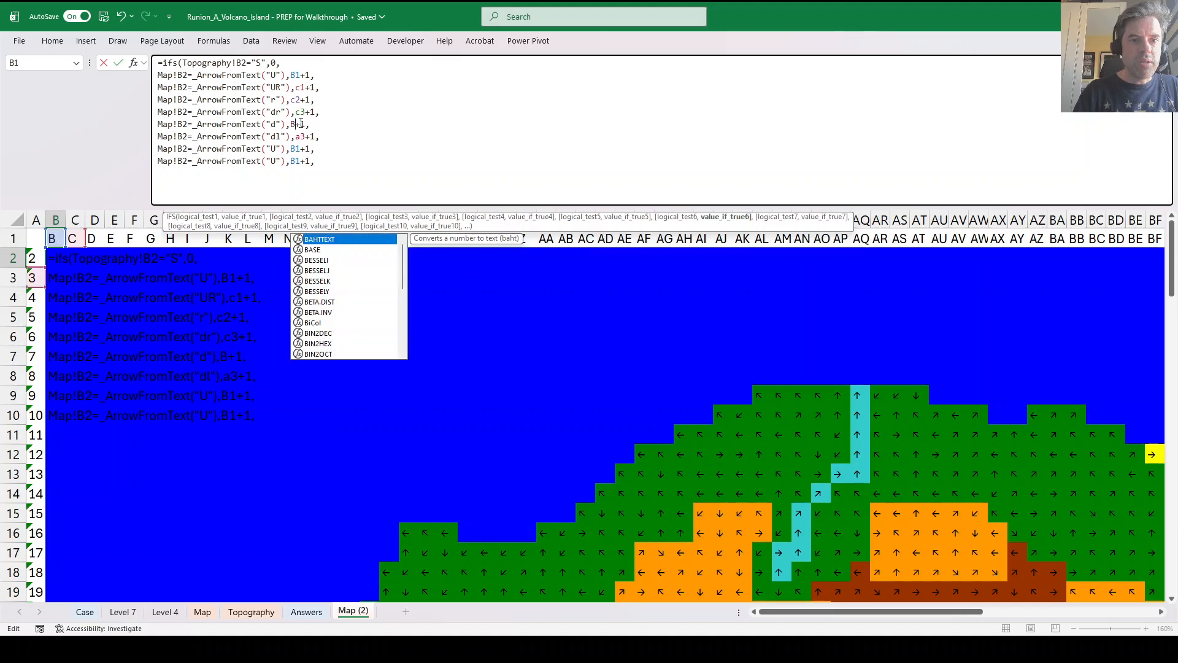
# Set the last two direction conditions to "l" with a2+1 and "Ul" with a1+1, then close and enter the formula.
pyautogui.click(275, 149)
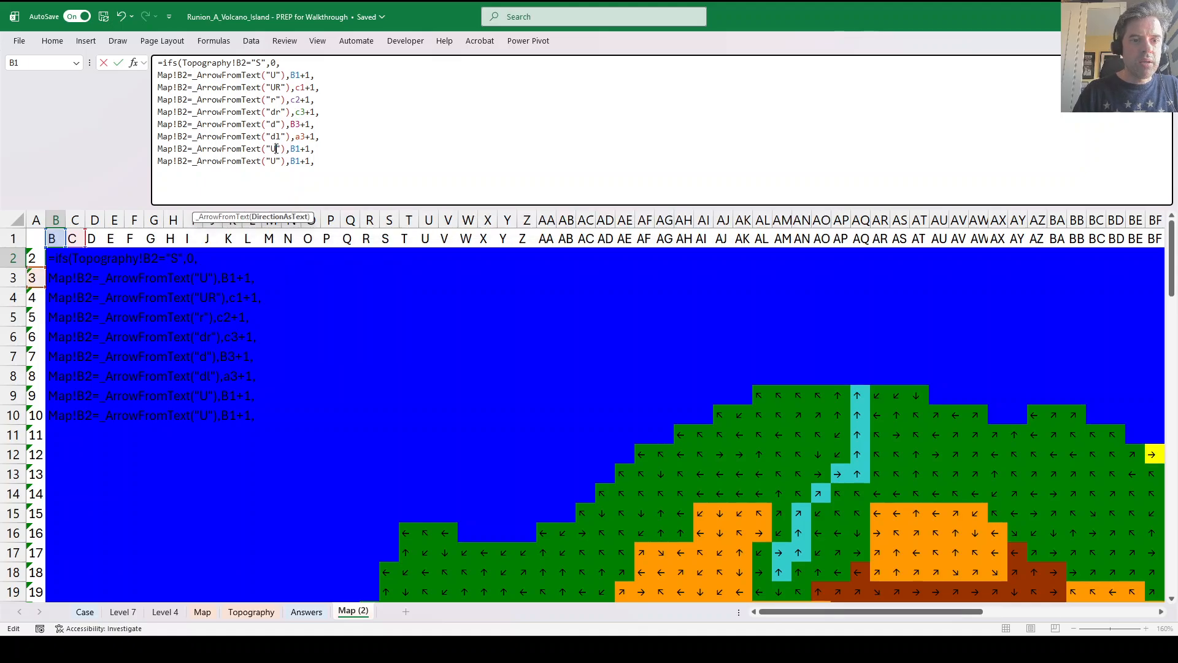
pyautogui.doubleClick(298, 148)
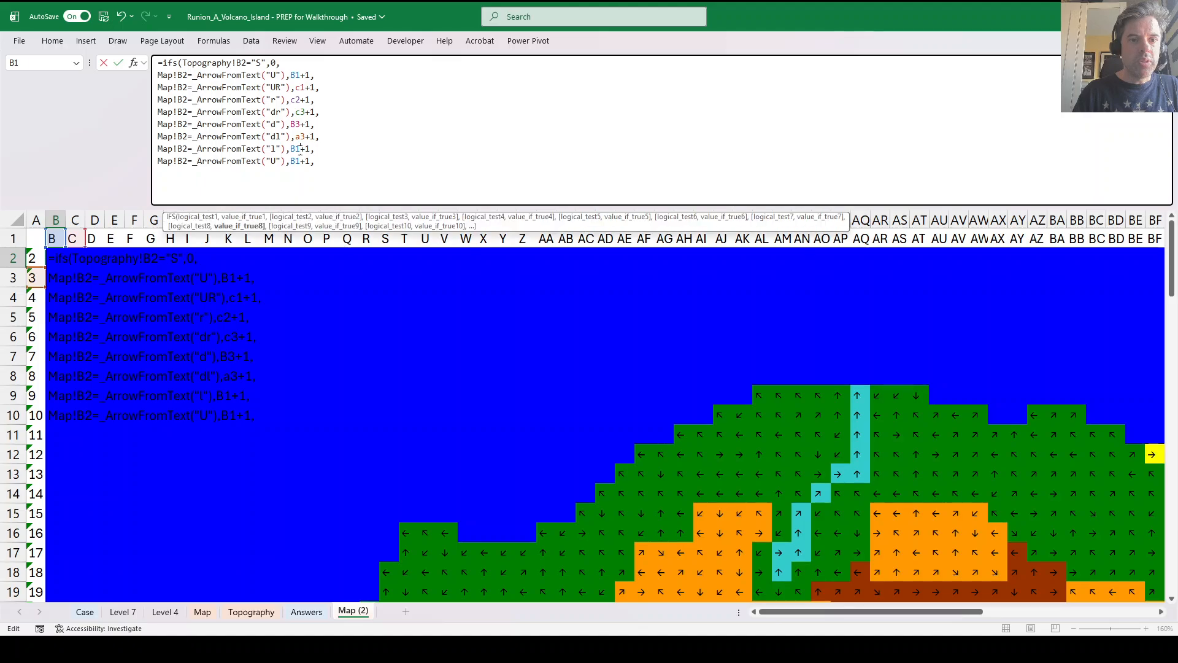
pyautogui.write('a2')
pyautogui.click(274, 162)
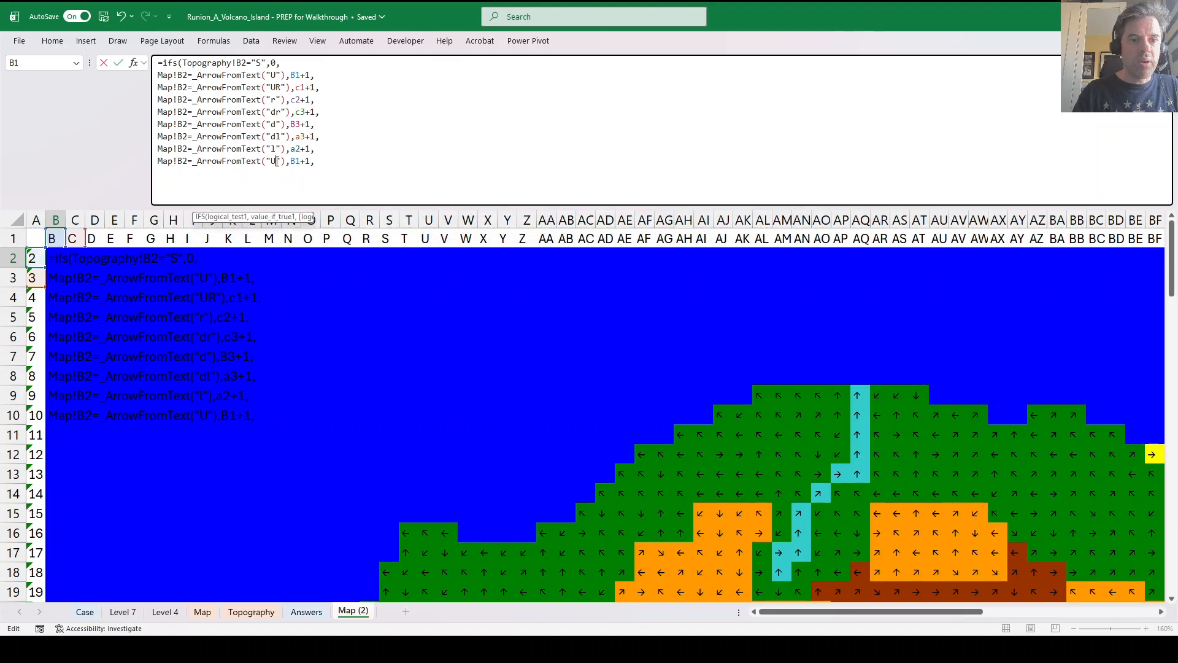
pyautogui.write('l')
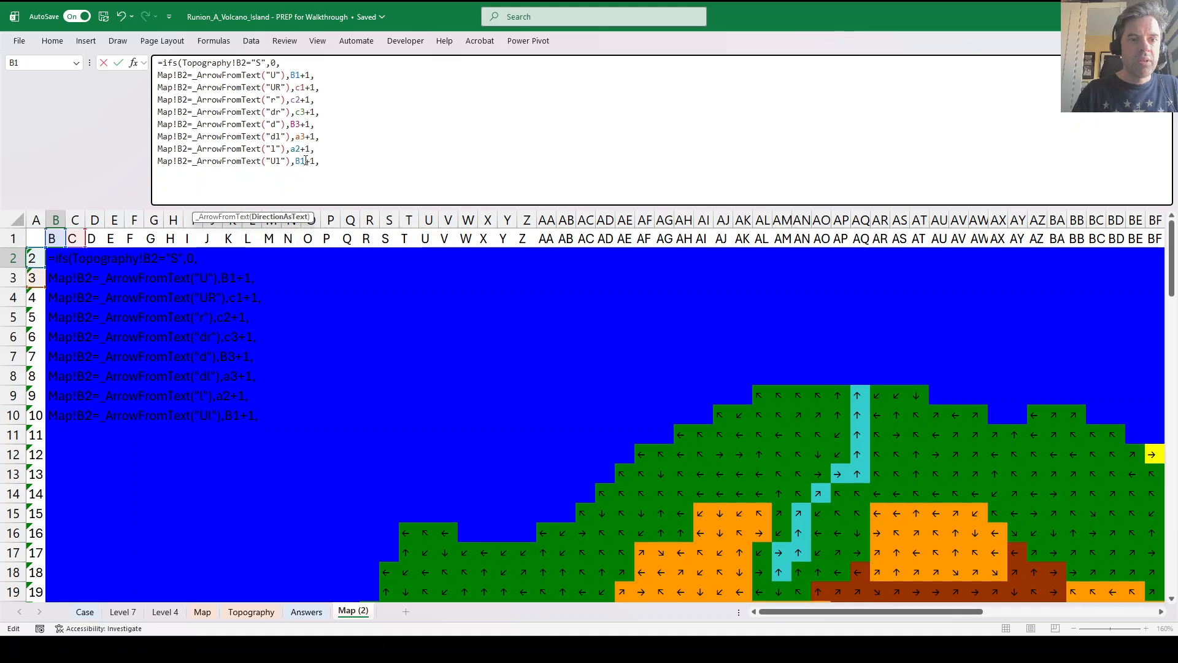
pyautogui.click(308, 175)
pyautogui.press('BackSpace')
pyautogui.press('BackSpace')
pyautogui.write('a1')
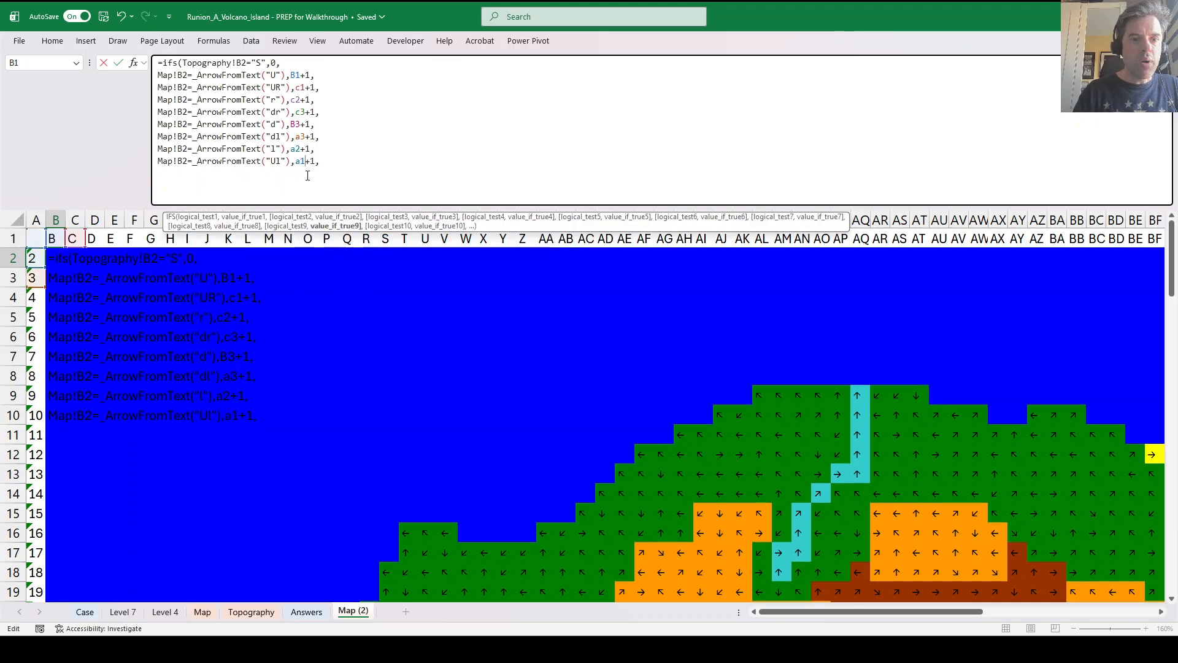
pyautogui.press('BackSpace')
pyautogui.press('Return')
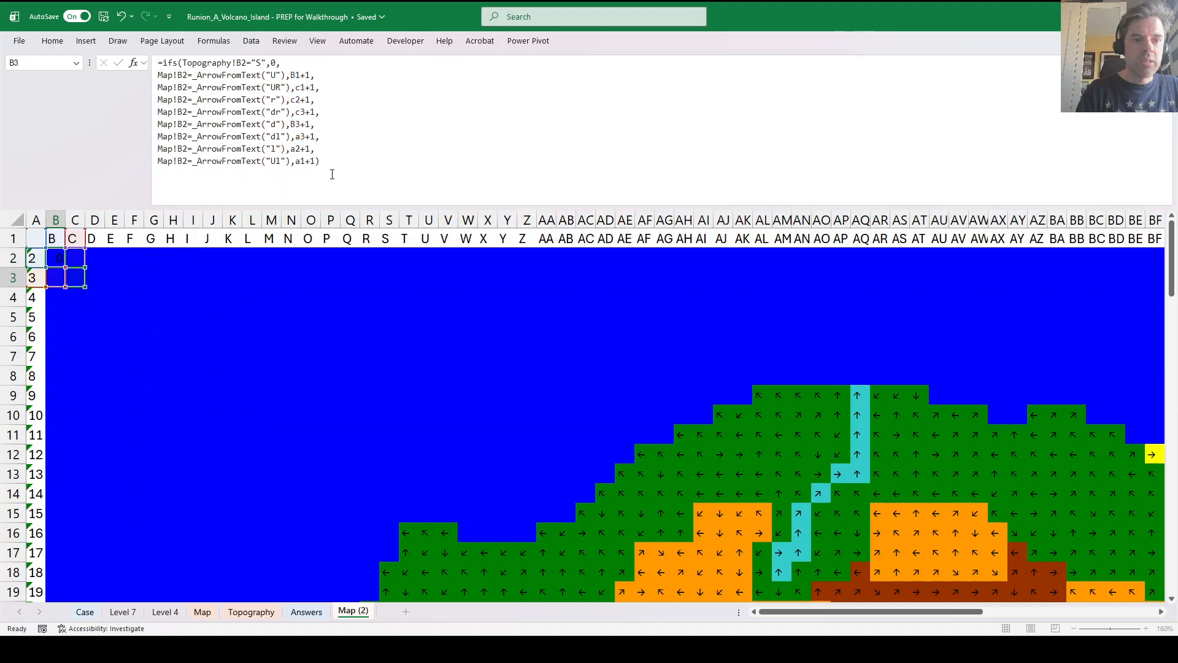
# Copy the B2 formula and paste only formulas over the whole map range B2:CW88, dismissing the circular reference warning.
pyautogui.press('Up')
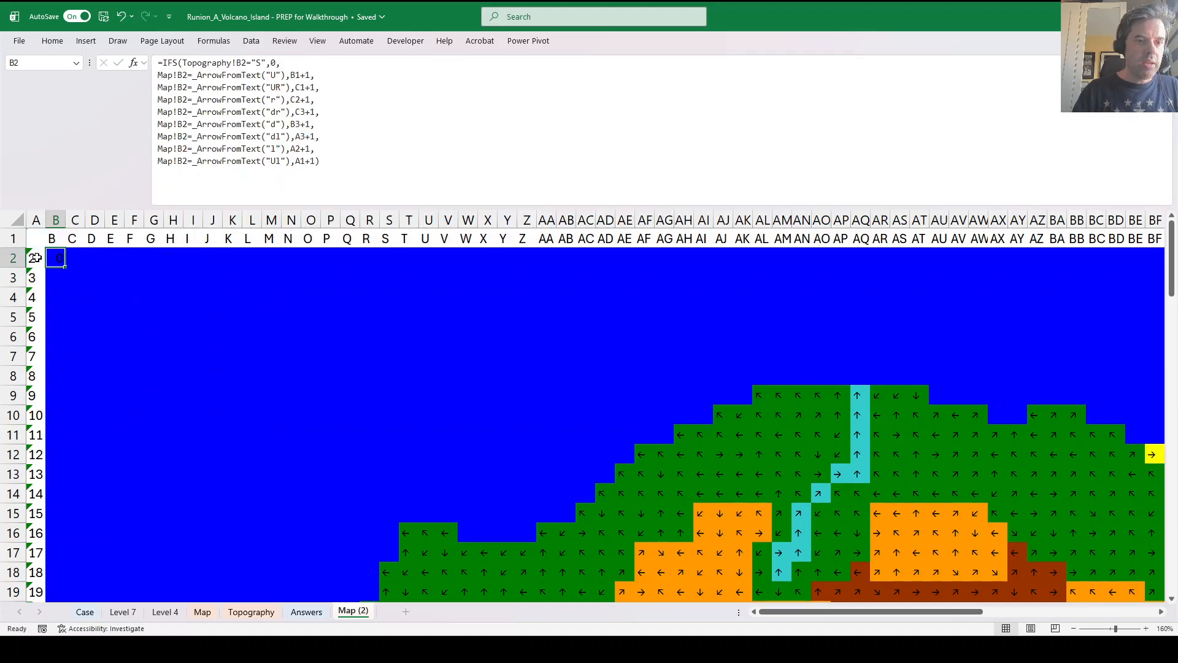
pyautogui.hotkey('ctrl', 'c')
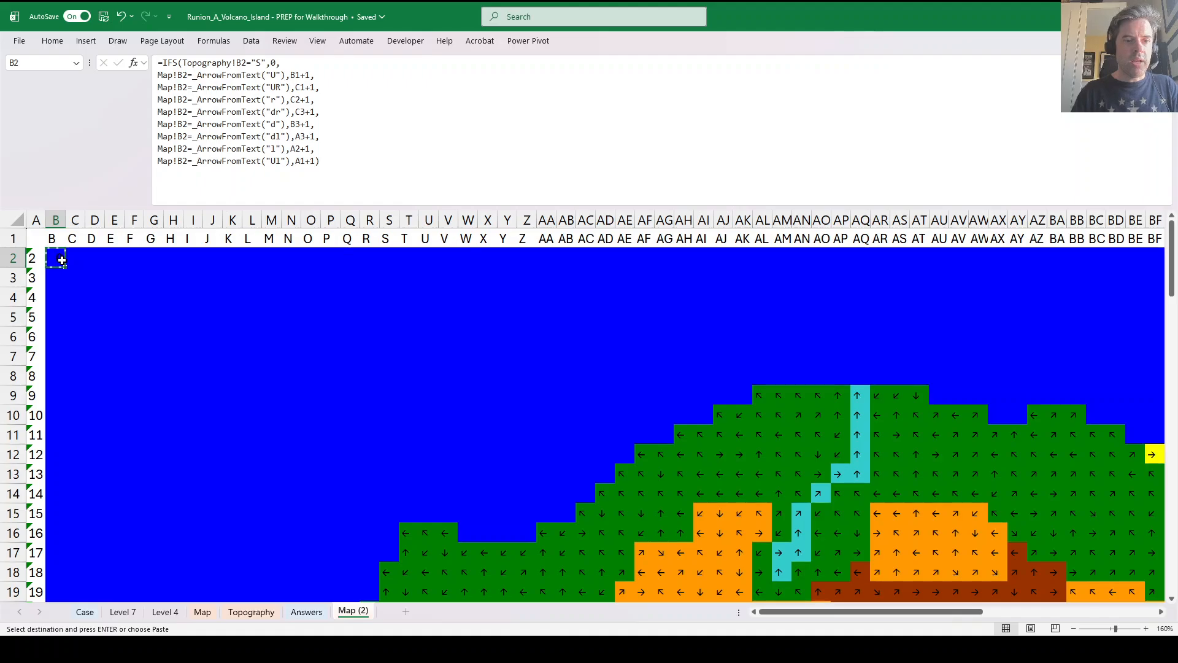
pyautogui.hotkey('ctrl', 'End')
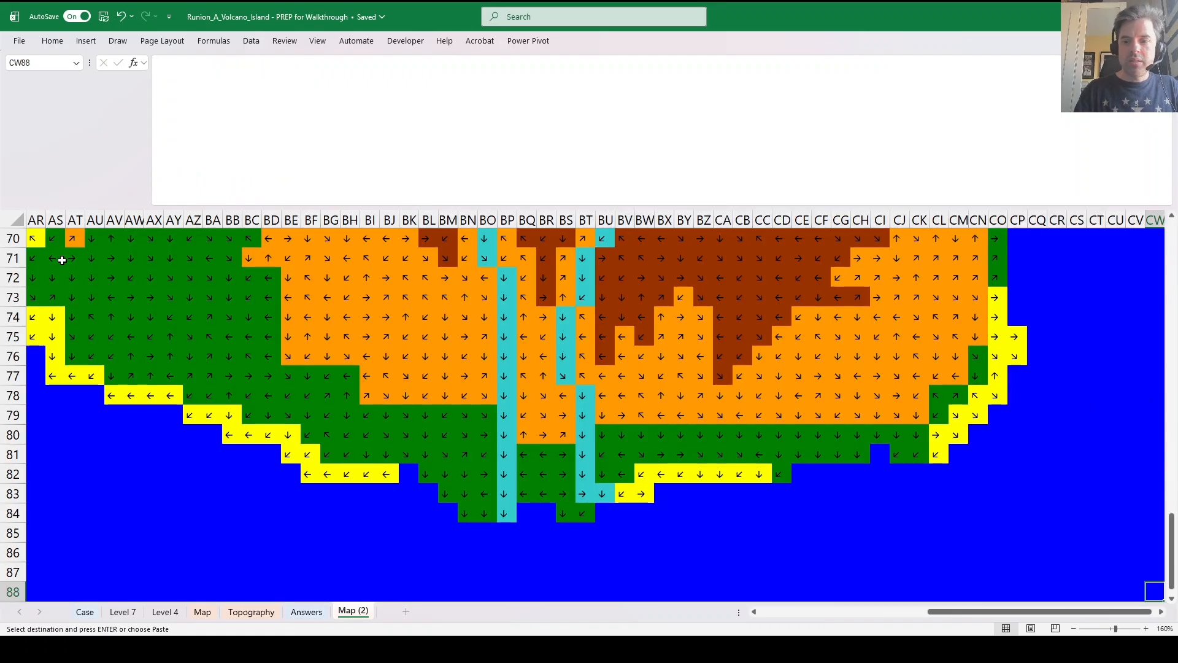
pyautogui.hotkey('ctrl', 'shift', 'Left')
pyautogui.hotkey('ctrl', 'shift', 'Up')
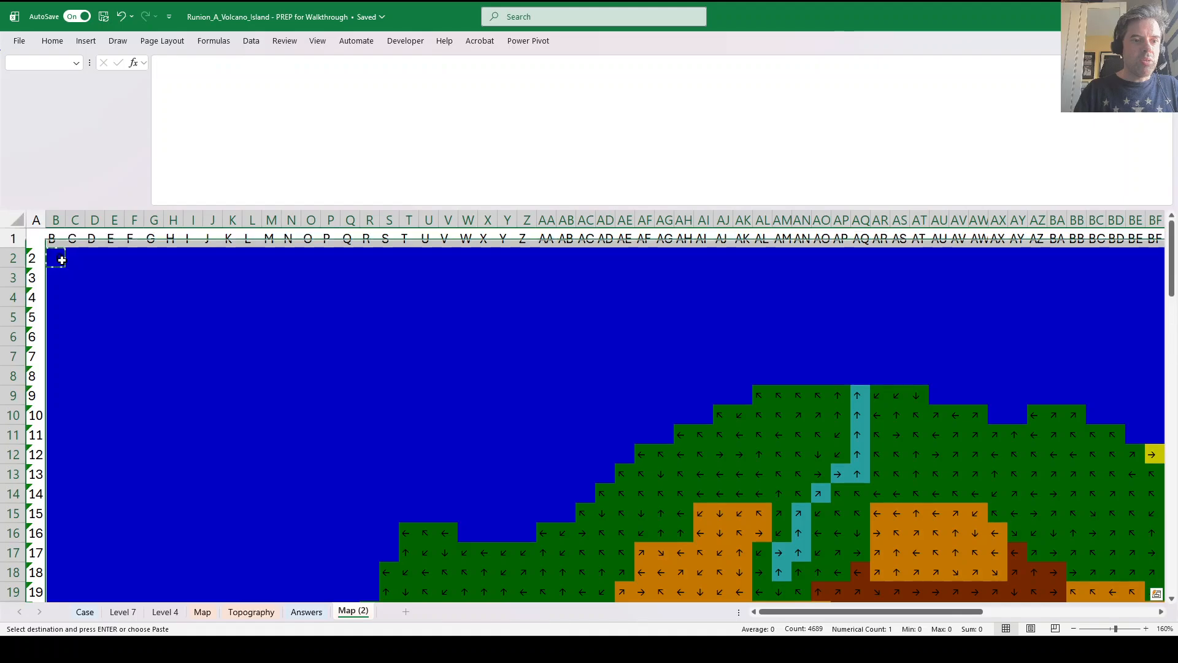
pyautogui.hotkey('ctrl', 'alt', 'v')
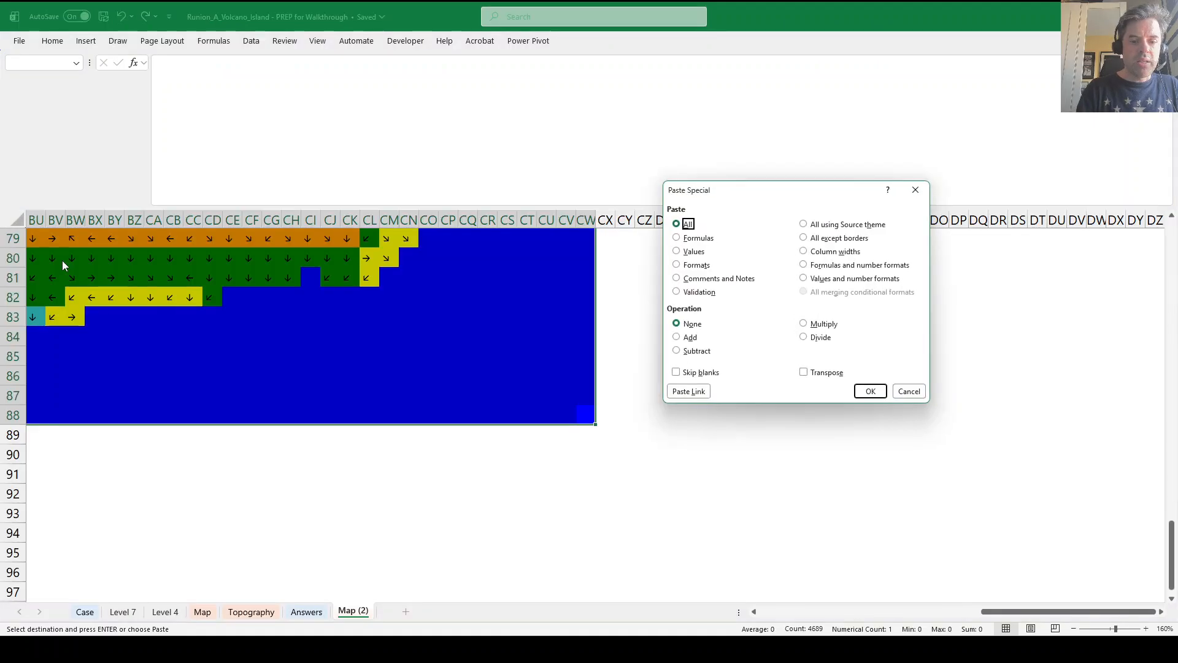
pyautogui.press('f')
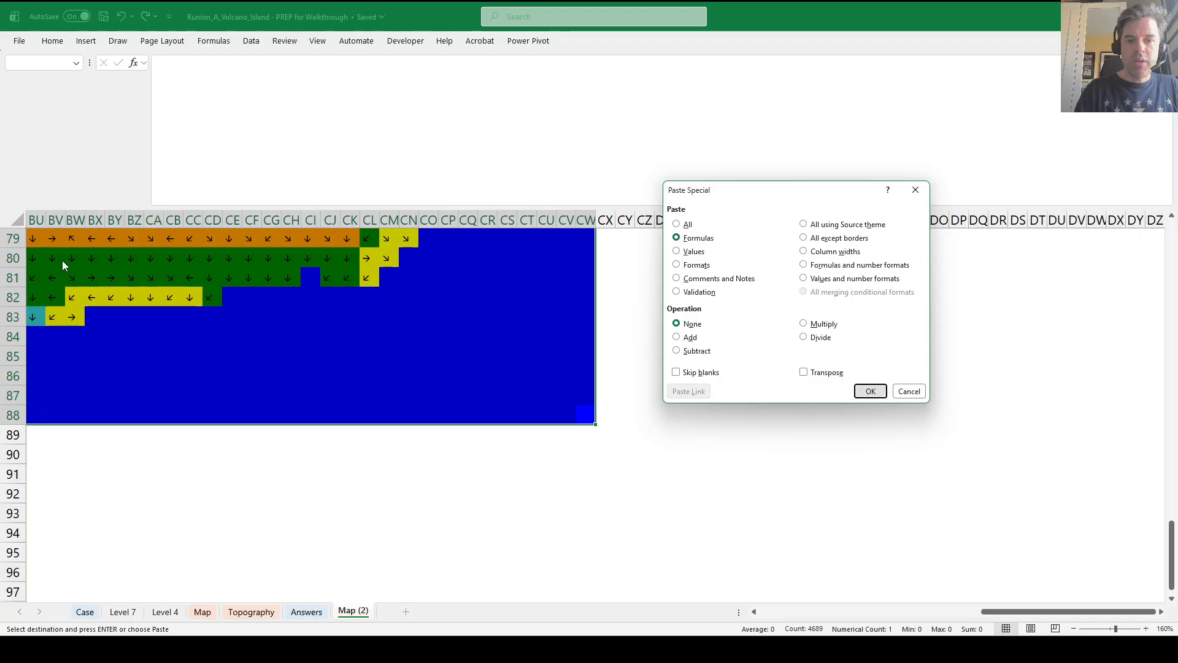
pyautogui.press('Return')
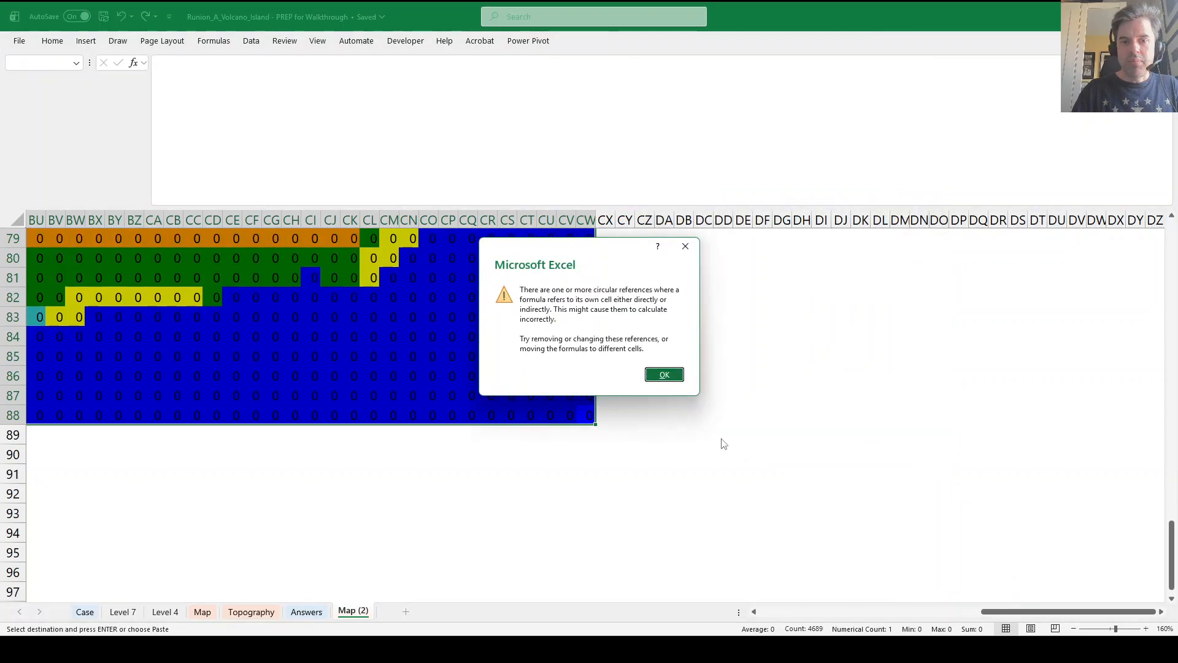
pyautogui.click(662, 372)
# Collapse the formula bar and run the OA Robot command Enable Iterative Calculation.
pyautogui.click(1166, 63)
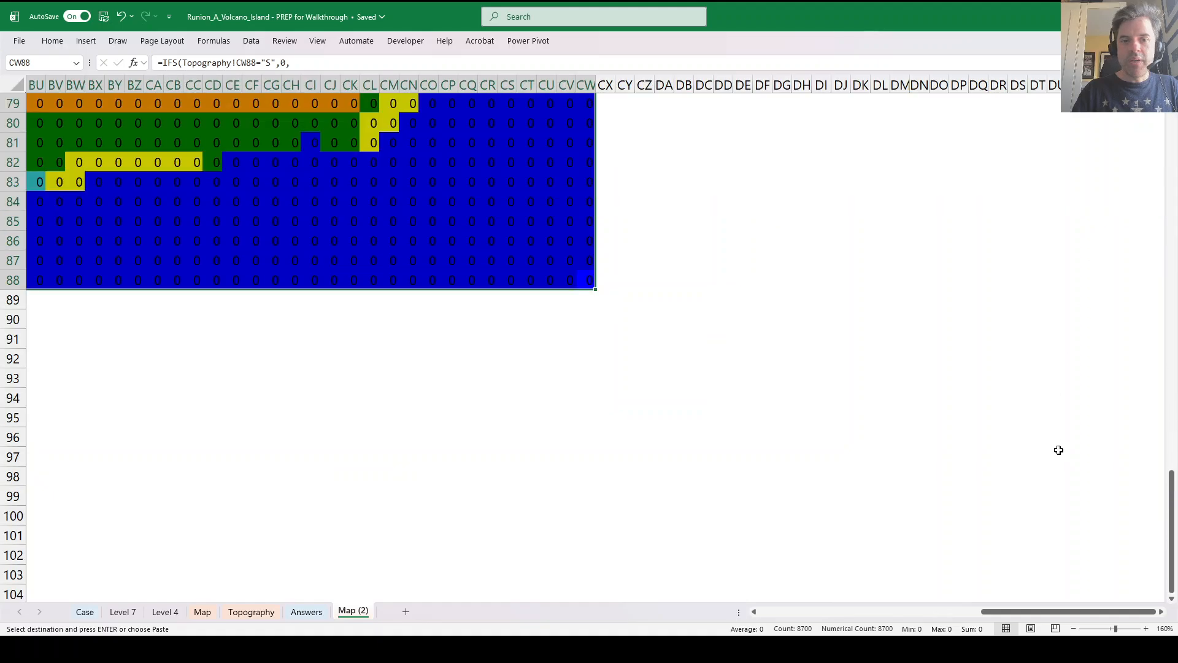
pyautogui.moveTo(1016, 612); pyautogui.dragTo(737, 603)
pyautogui.scroll(20, 786, 352)
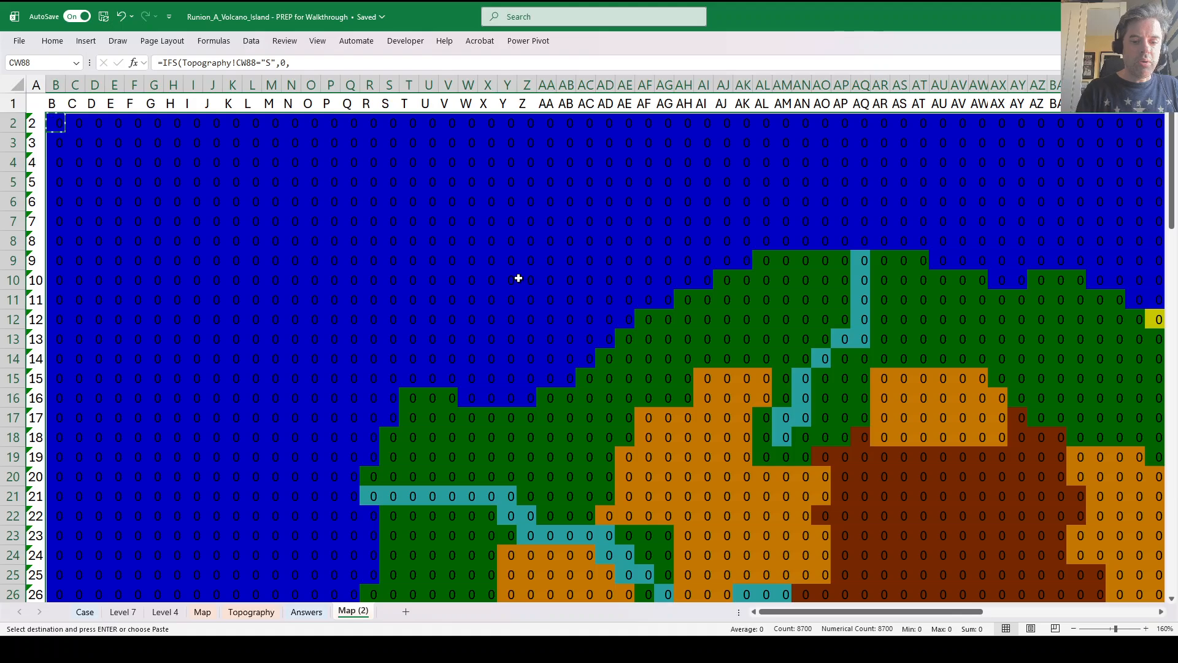
pyautogui.hotkey('ctrl', 'shift', 'r')
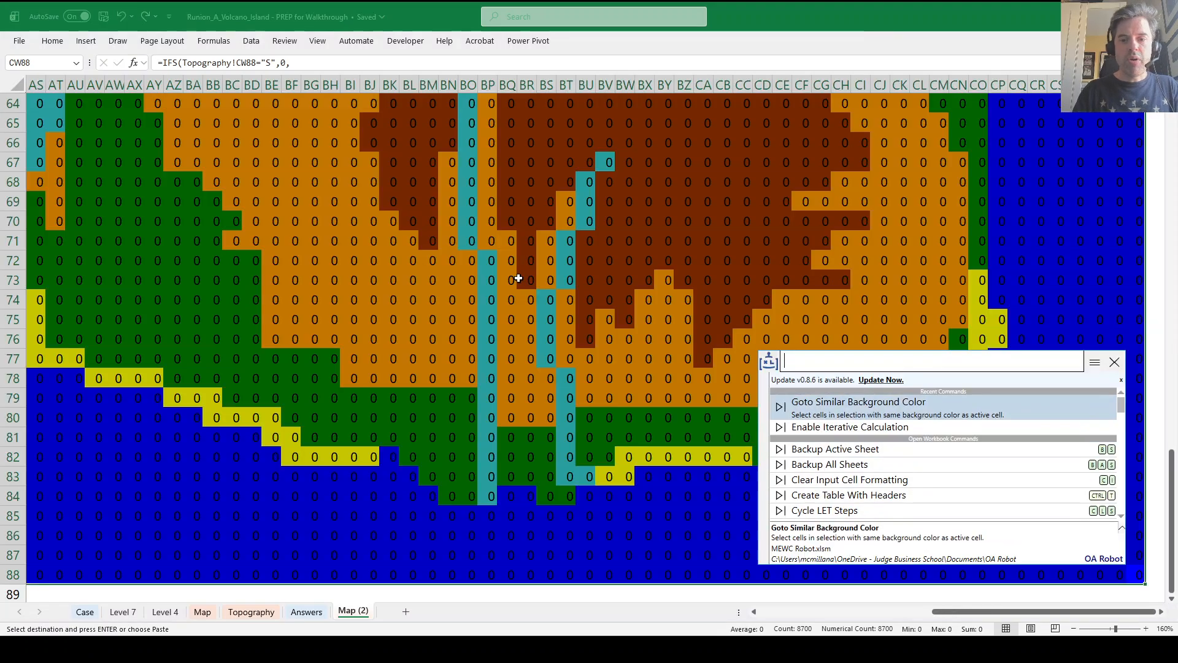
pyautogui.write('ei')
pyautogui.press('Return')
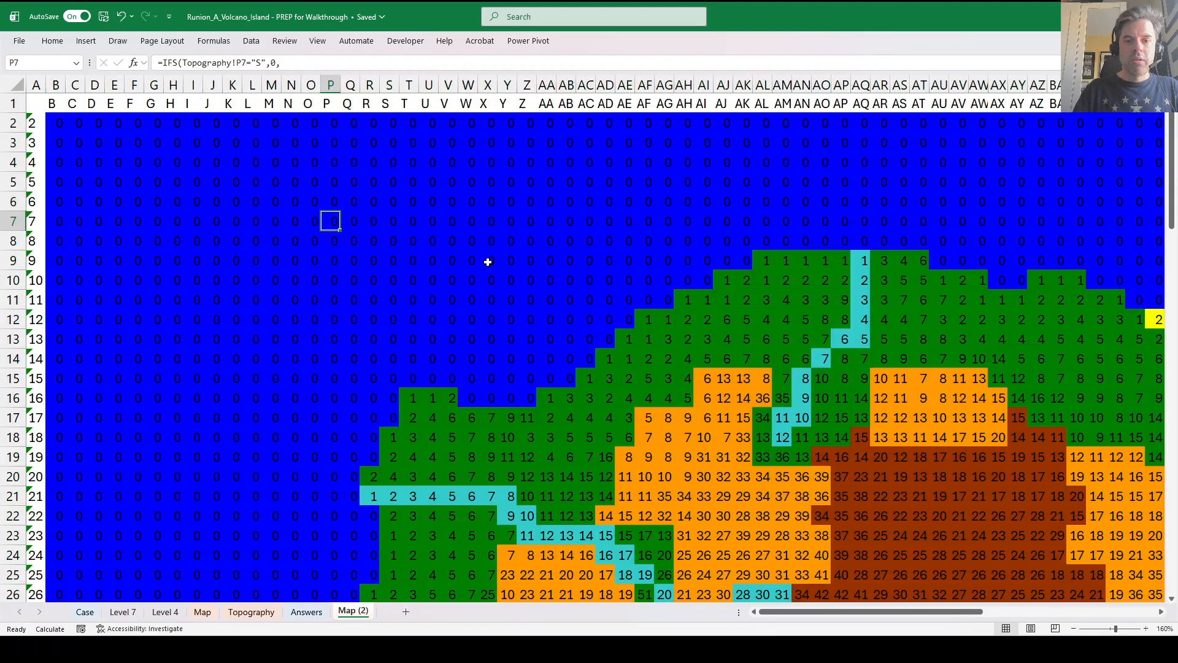
# Select the entire map range B2:CW88 on the Map (2) sheet to read its maximum value.
pyautogui.scroll(-4, 697, 369)
pyautogui.keyDown('ctrl'); pyautogui.scroll(-2, 697, 370); pyautogui.keyUp('ctrl')
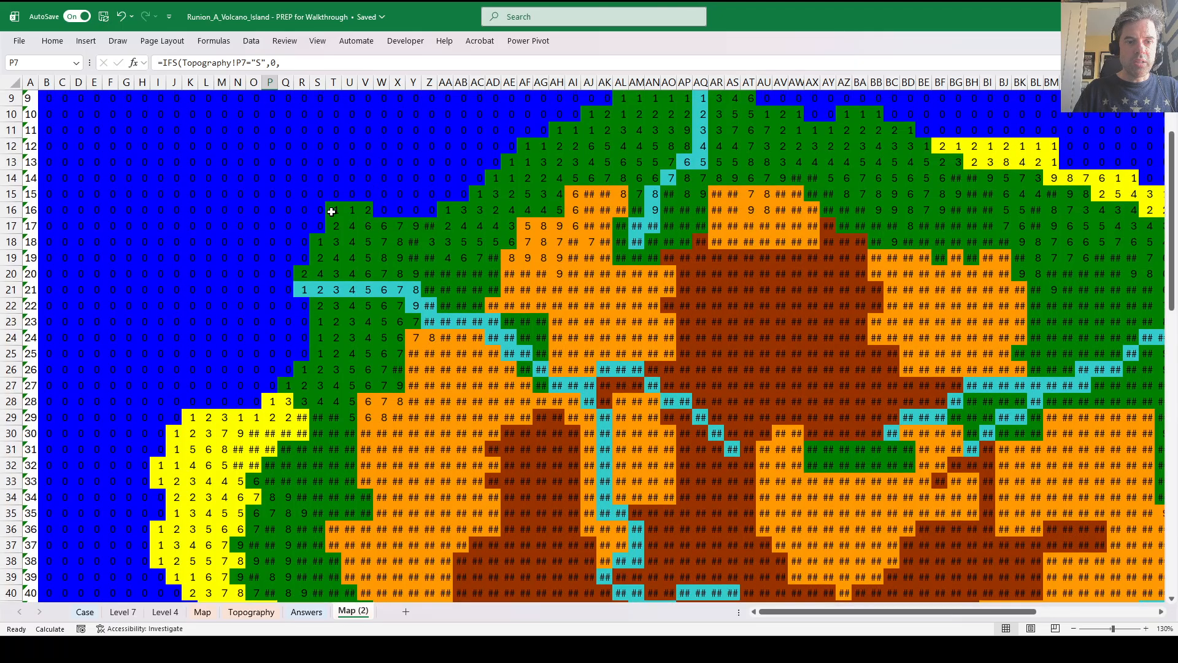
pyautogui.scroll(-3, 689, 408)
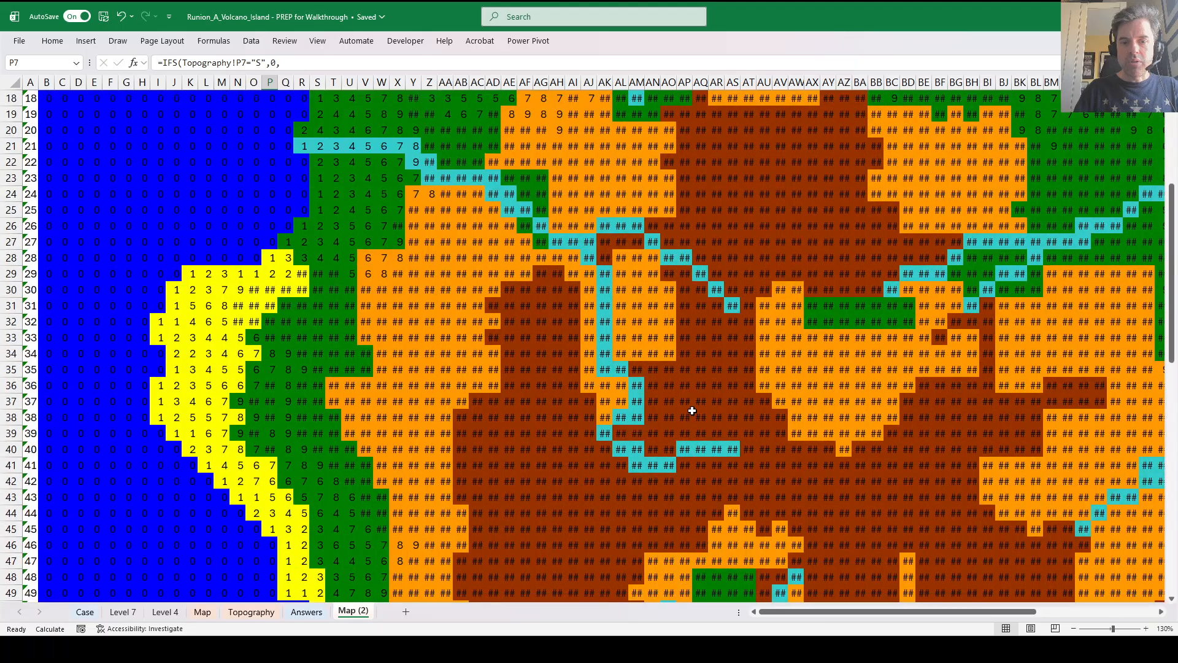
pyautogui.scroll(6, 683, 395)
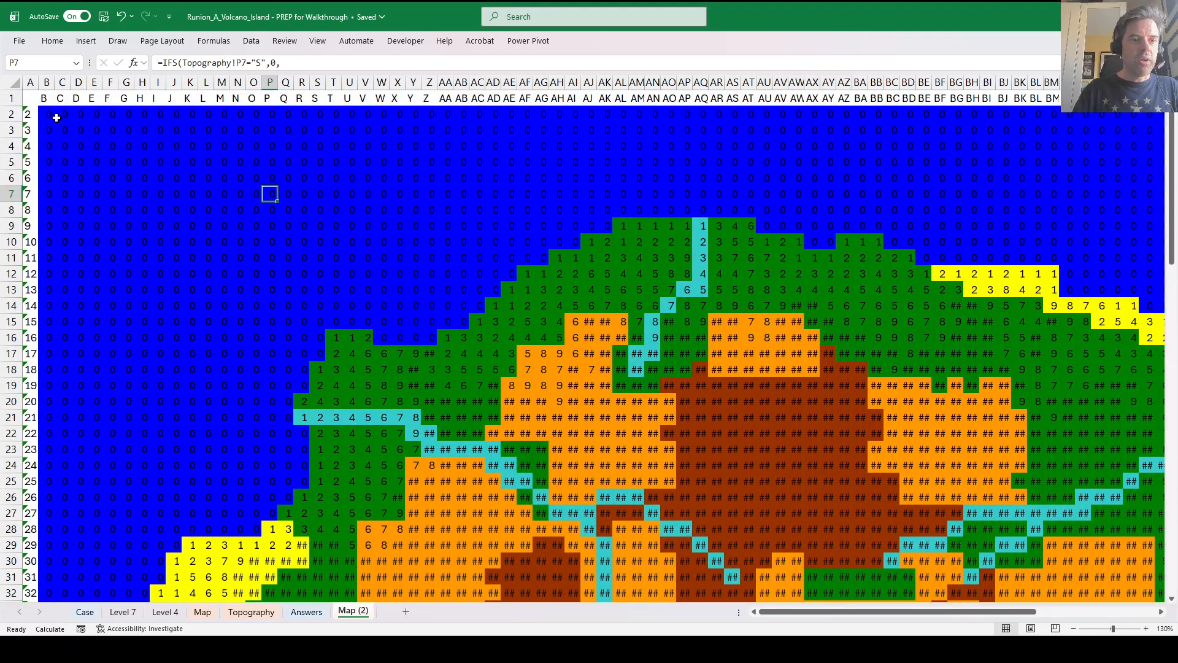
pyautogui.moveTo(54, 115); pyautogui.dragTo(1148, 599)
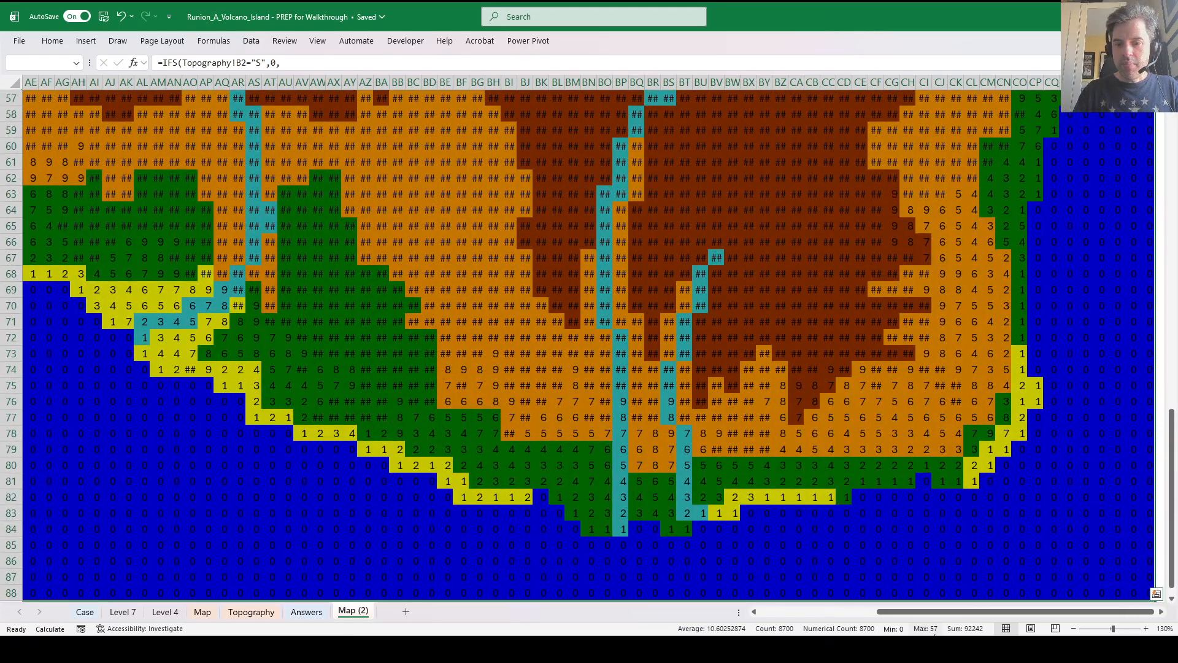
# Enter 57 as the Bonus 5 answer in E36 on the Case sheet.
pyautogui.click(85, 611)
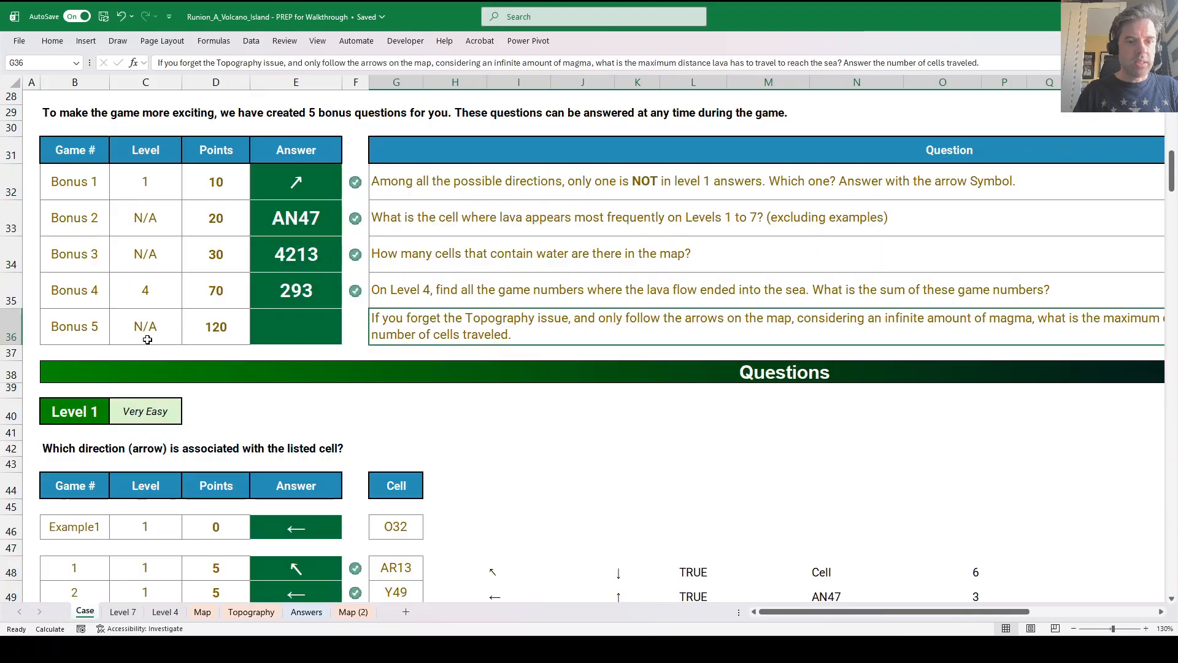
pyautogui.click(293, 330)
pyautogui.write('57')
pyautogui.hotkey('ctrl', 'Return')
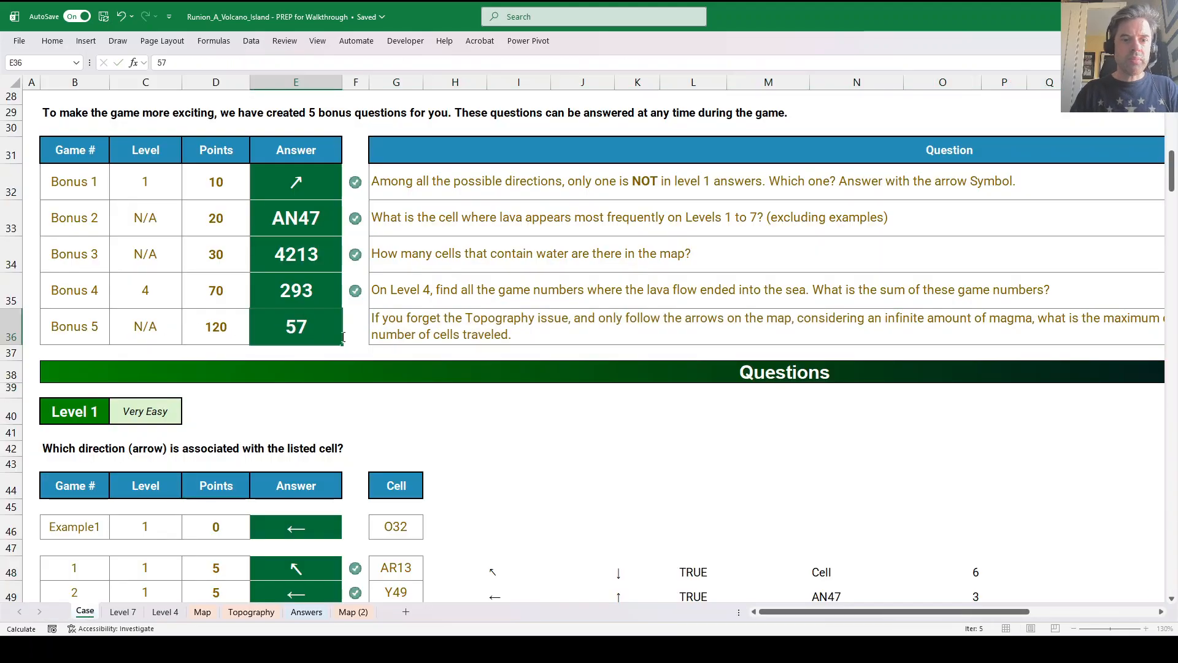
pyautogui.press('Return')
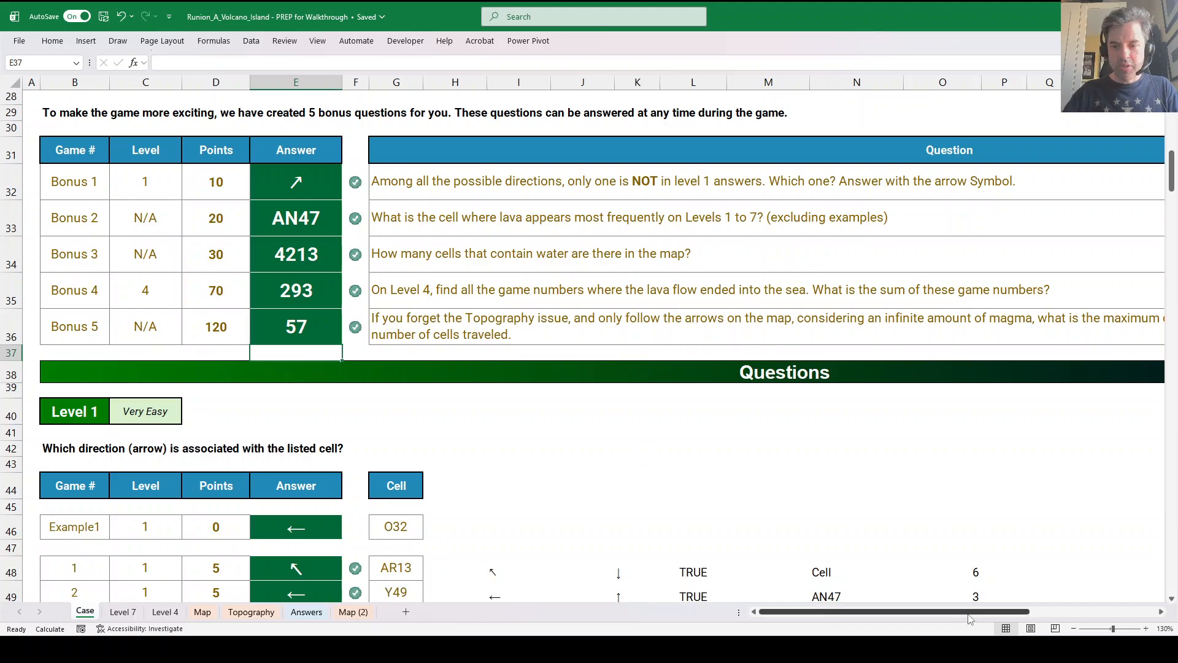
# Add a new worksheet and begin an IF formula in B2 with the test mpt<>"S".
pyautogui.moveTo(951, 611); pyautogui.dragTo(541, 608)
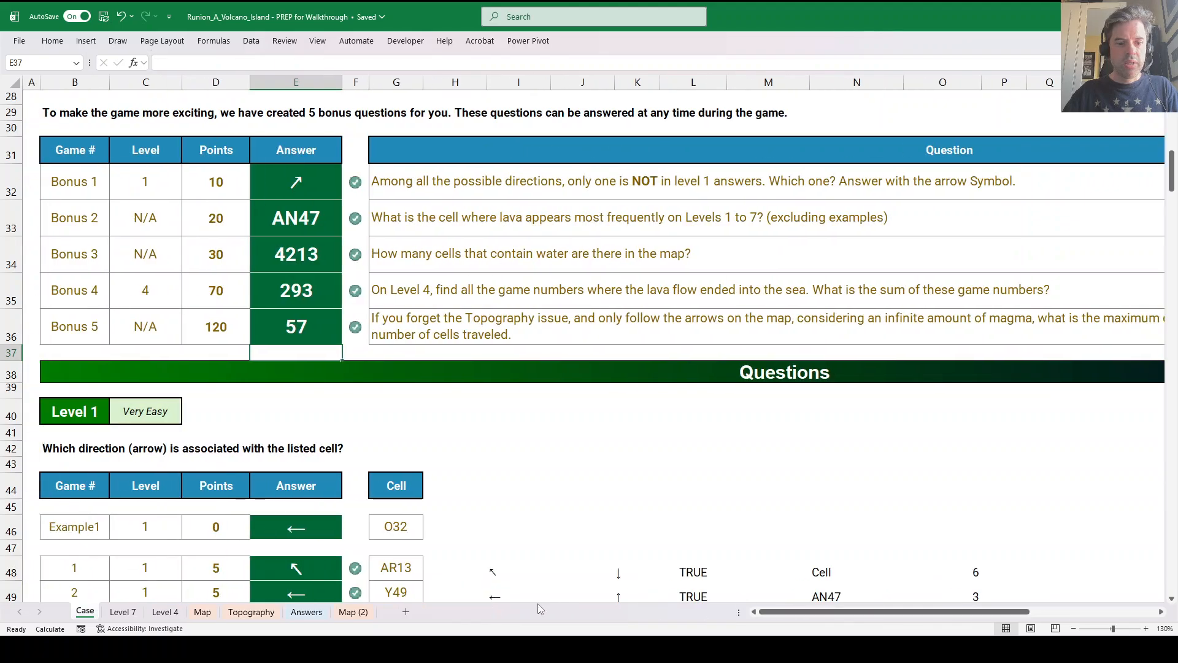
pyautogui.click(407, 612)
pyautogui.click(69, 108)
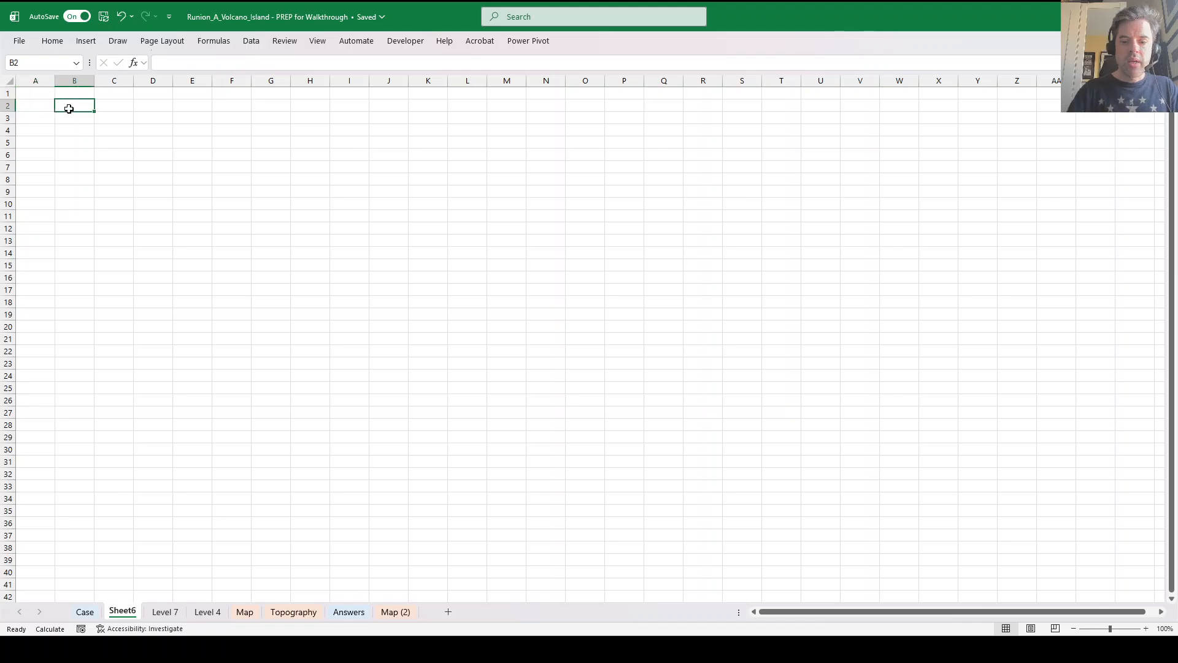
pyautogui.write('=if')
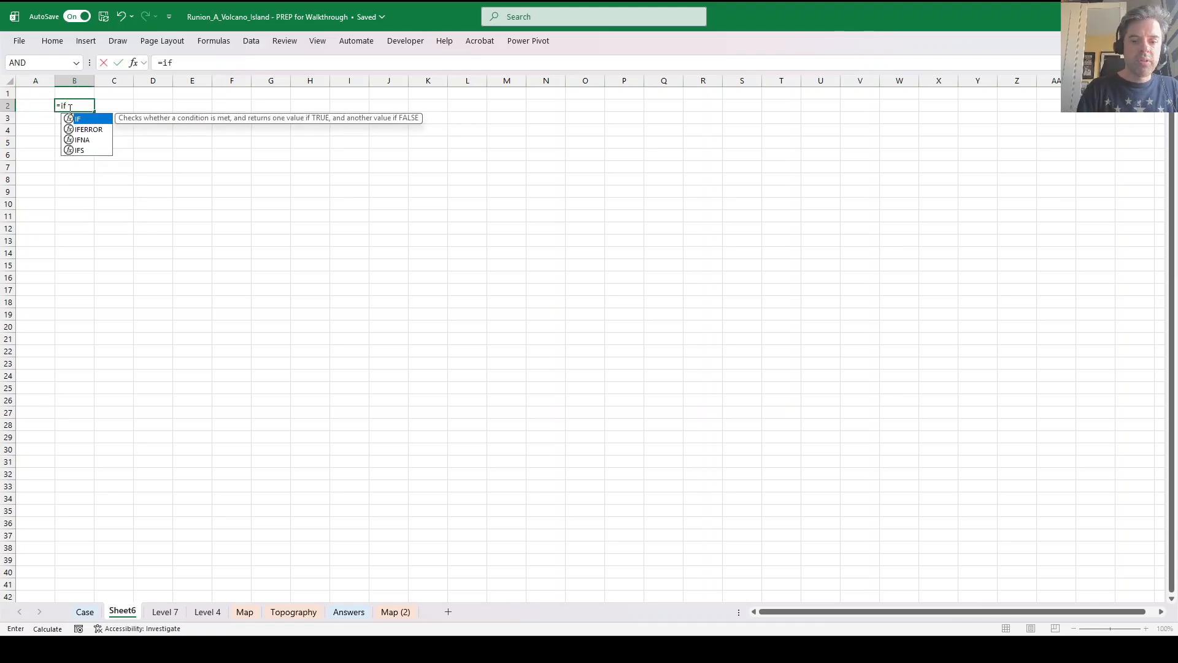
pyautogui.write('(mpt')
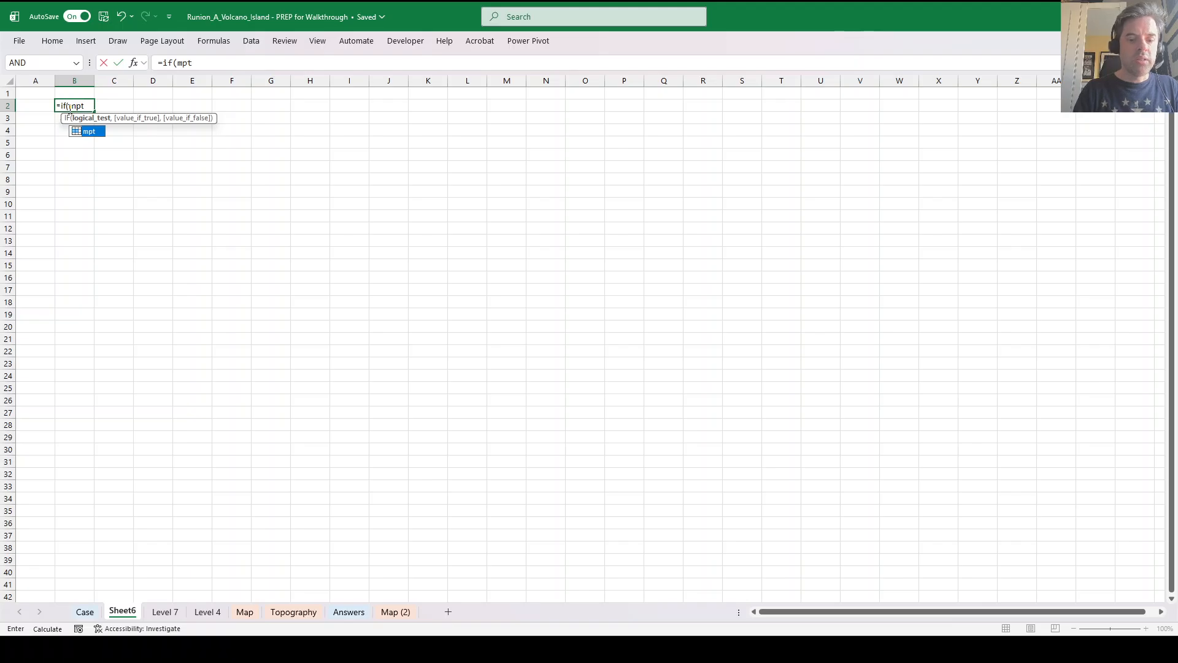
pyautogui.write('<>"S')
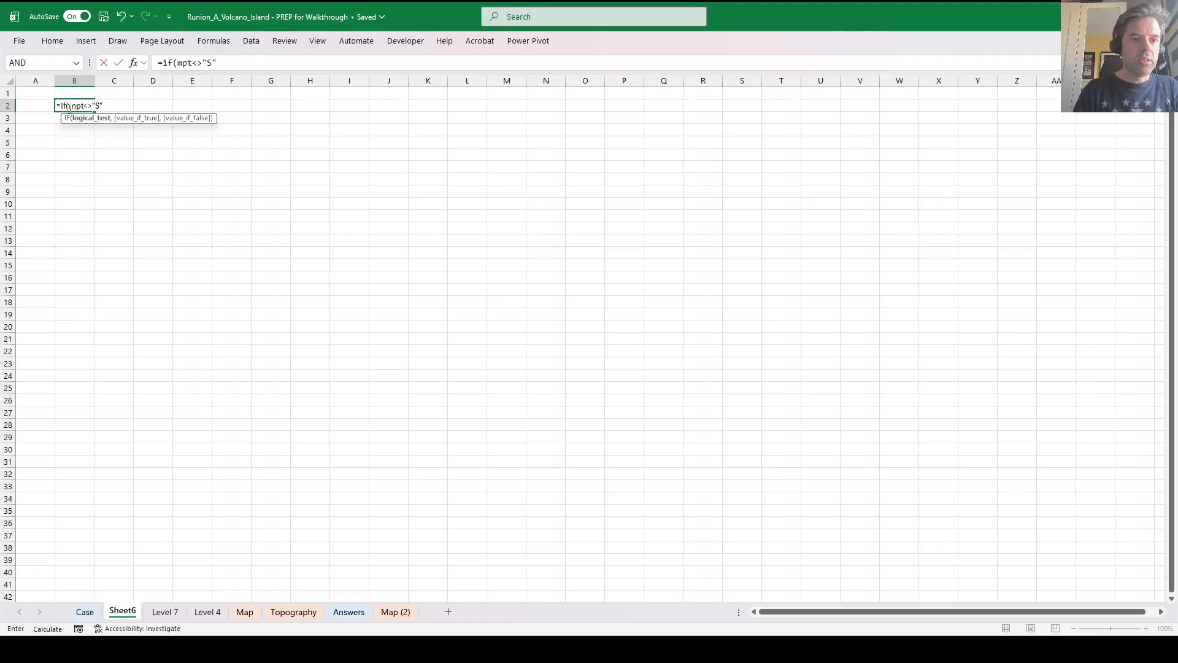
# Complete the B2 IF formula with _CellAddress(mpt) as the true result and N as the false result, and enter it.
pyautogui.write('",cell')
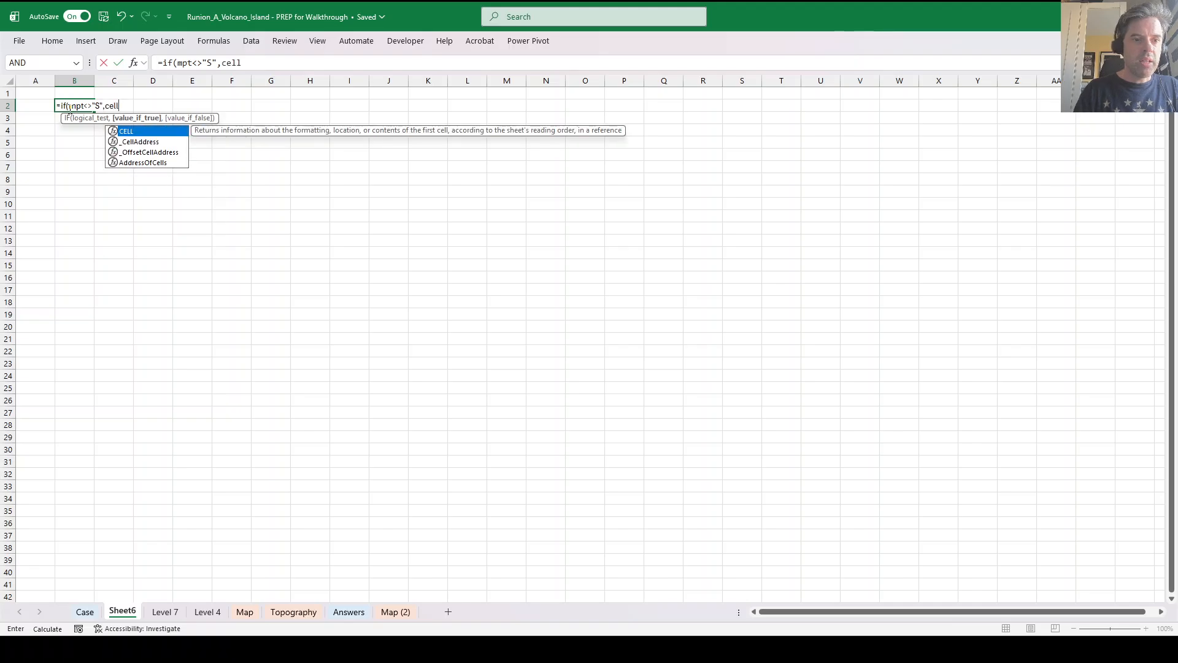
pyautogui.press('Down')
pyautogui.press('Tab')
pyautogui.write('mpt')
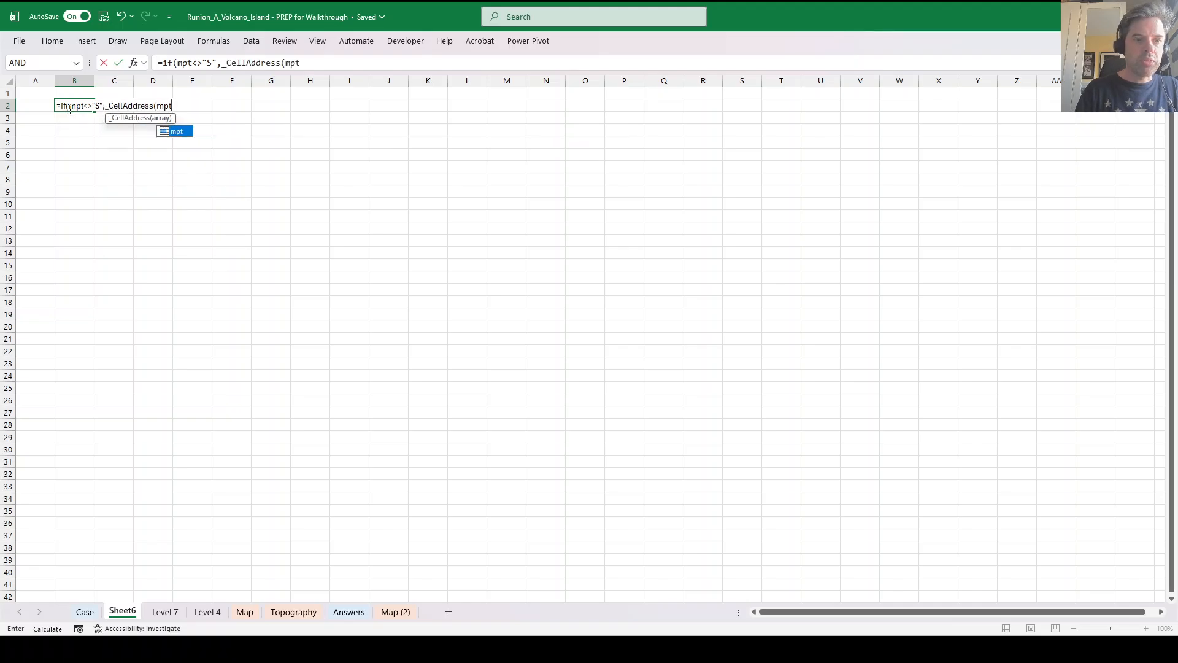
pyautogui.write('),')
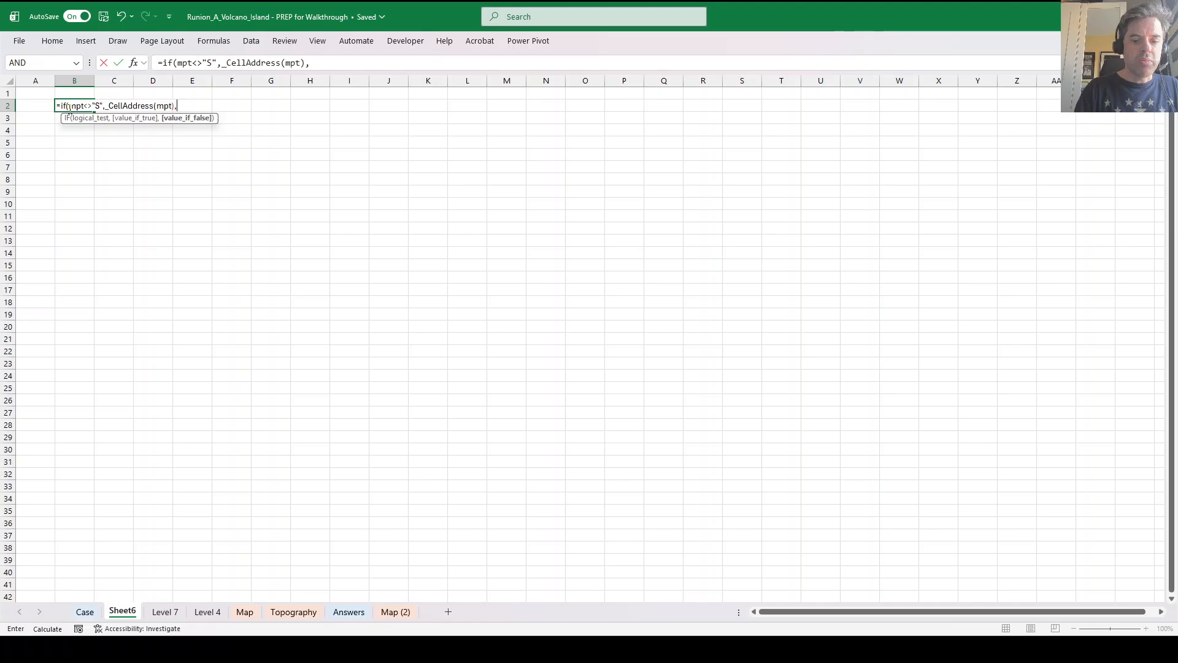
pyautogui.write('N)')
pyautogui.hotkey('ctrl', 'Return')
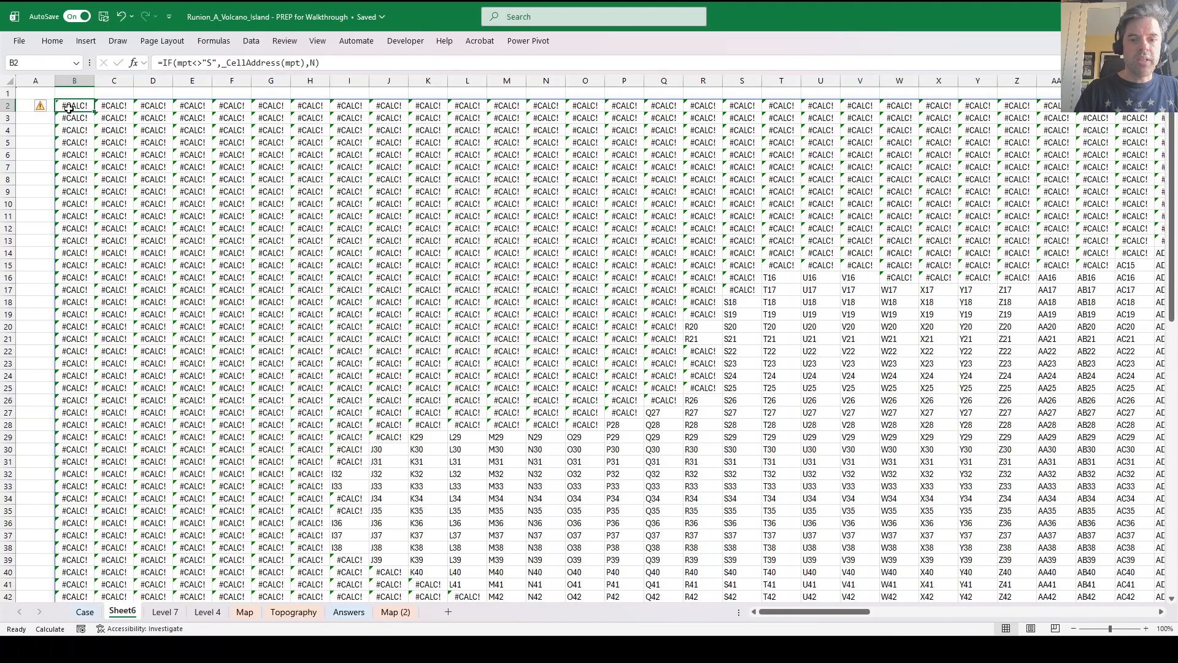
# Wrap the B2 formula in TOCOL with 3 as the ignore argument to list the addresses in one column.
pyautogui.click(164, 62)
pyautogui.write('tocol(')
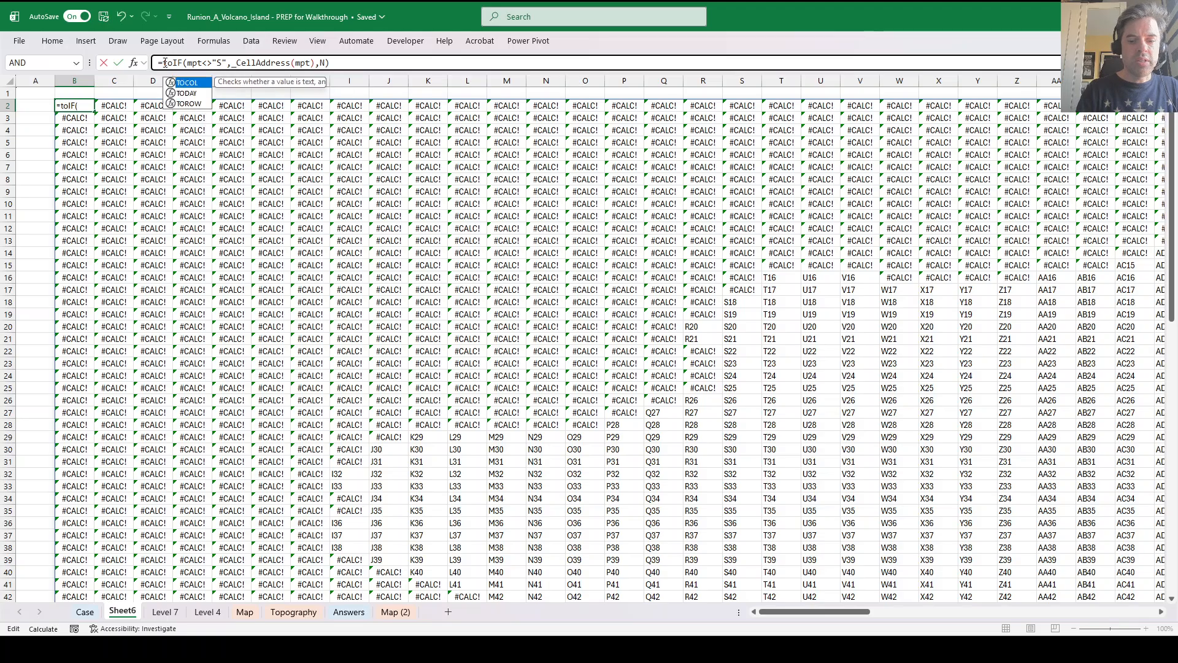
pyautogui.press('End')
pyautogui.write(',3)')
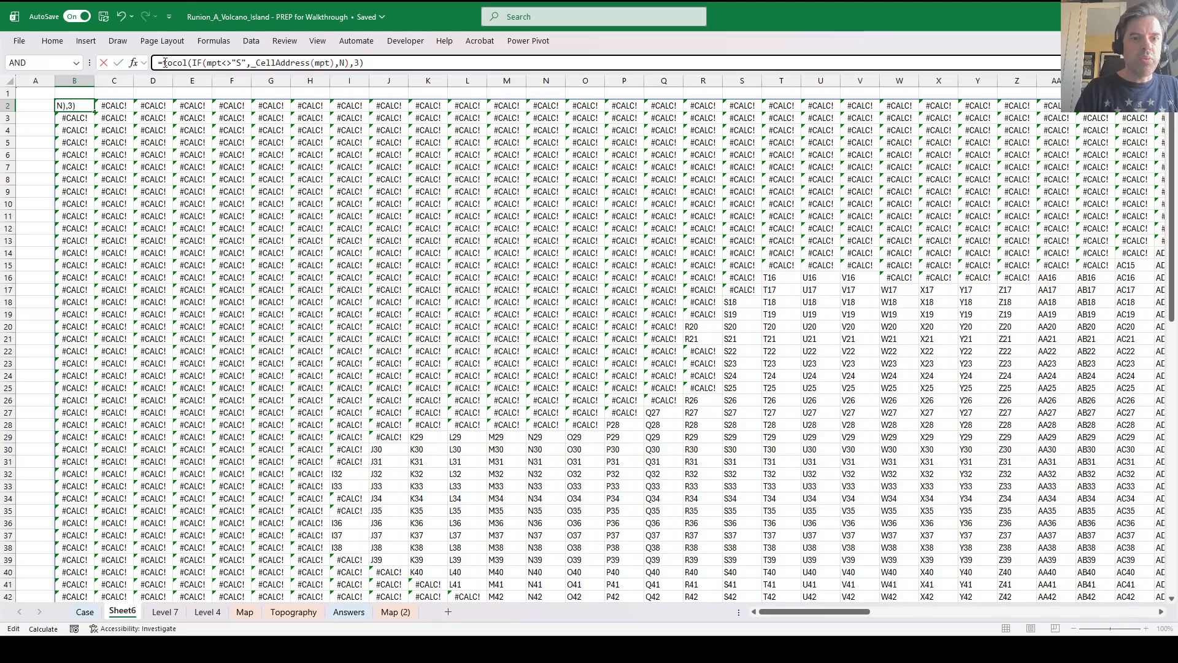
pyautogui.press('Return')
pyautogui.press('Up')
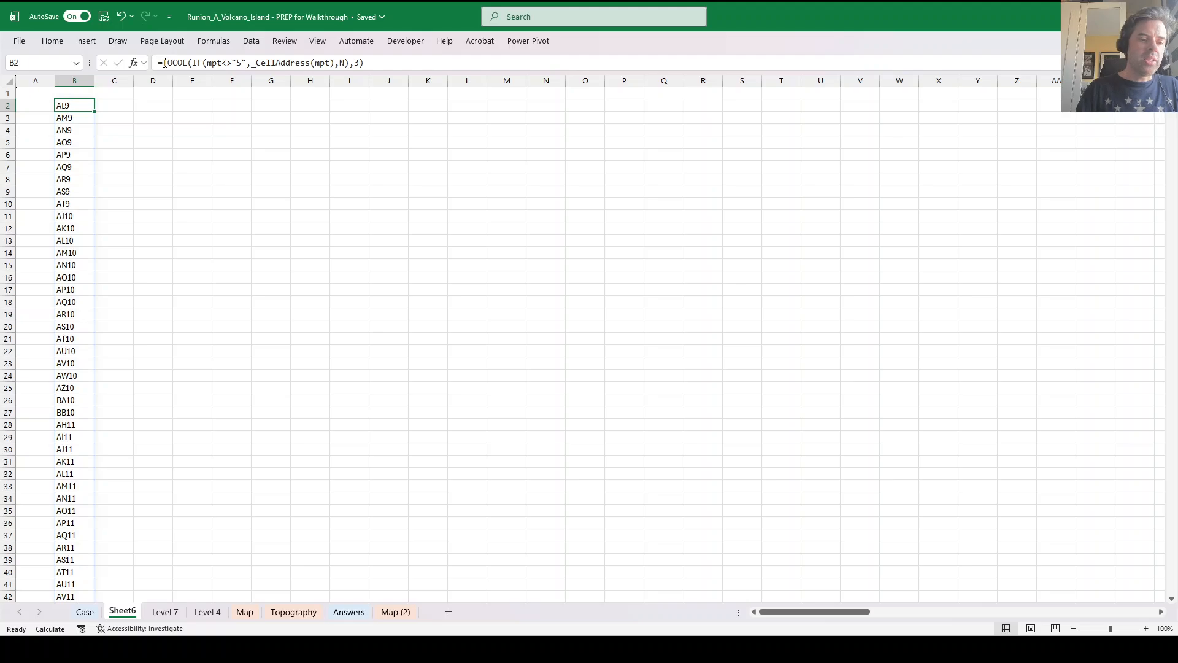
# Convert the whole spilled address list in column B to static values in place.
pyautogui.hotkey('ctrl', 'shift', 'Down')
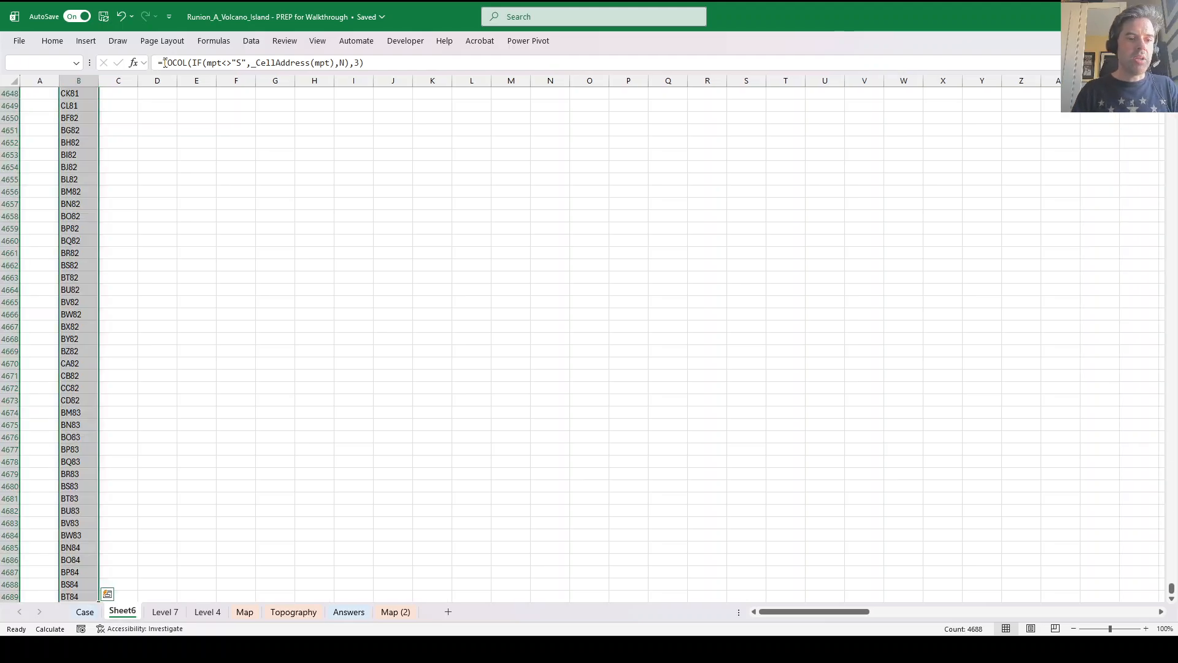
pyautogui.hotkey('ctrl', 'c')
pyautogui.hotkey('ctrl', 'BackSpace')
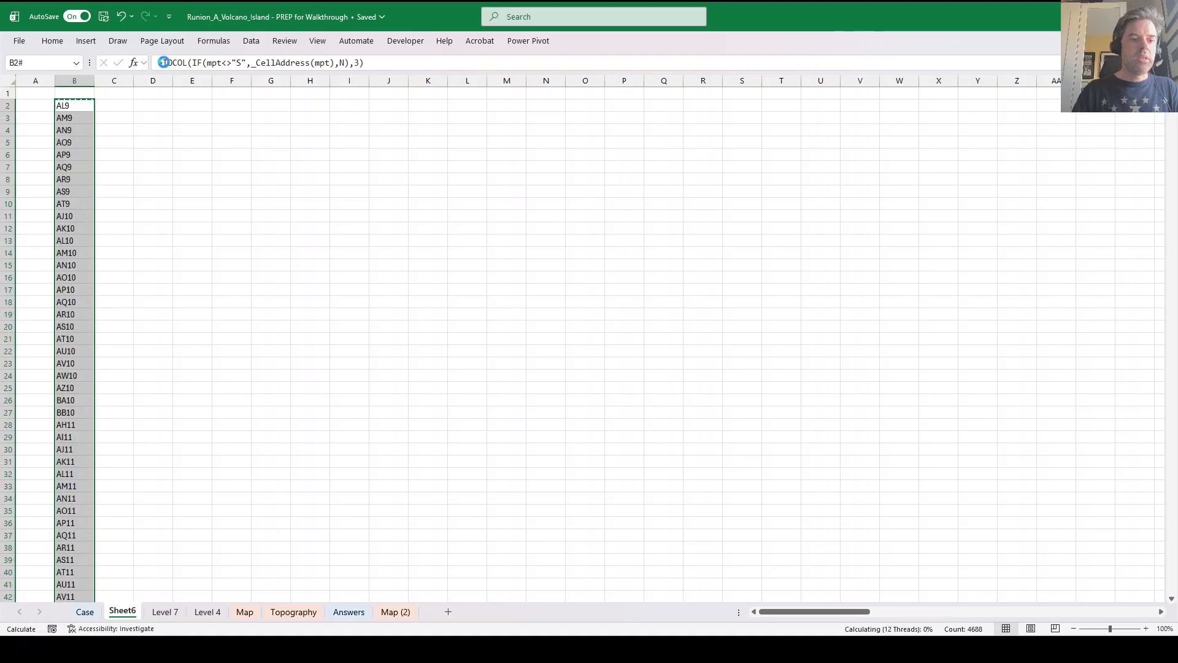
pyautogui.hotkey('ctrl', 'shift', 'v')
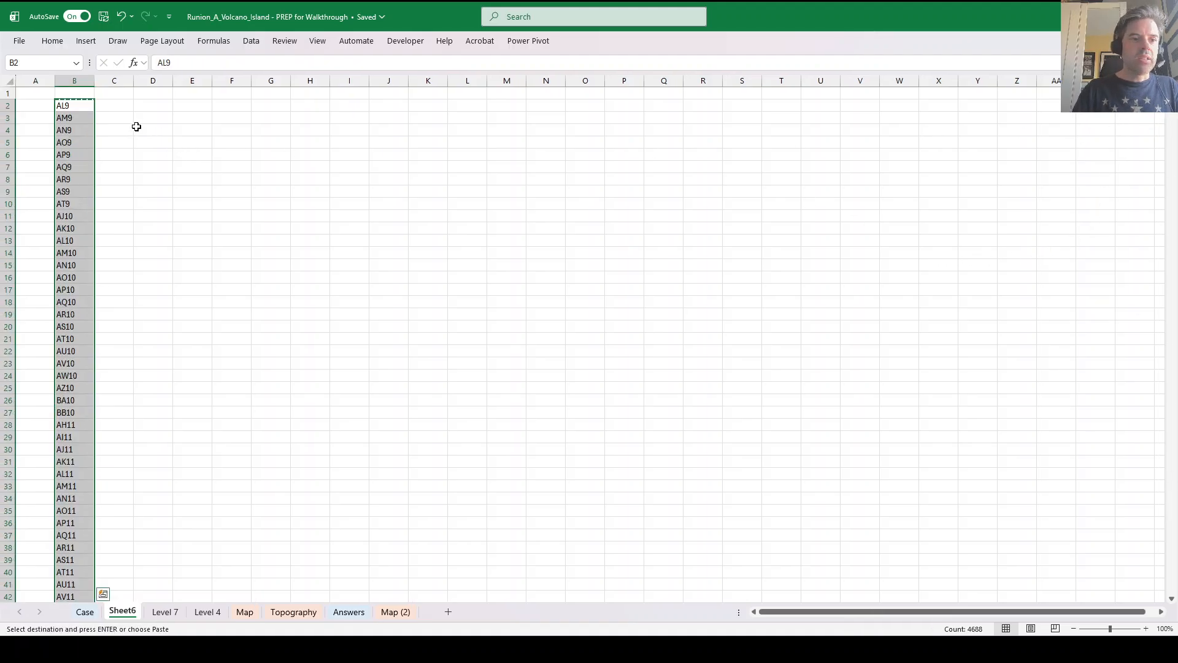
# Glance at the Map (2) sheet, then enter =_MoveThroughMapOfArrows(B2,mpa) in C2 of the new sheet.
pyautogui.click(118, 104)
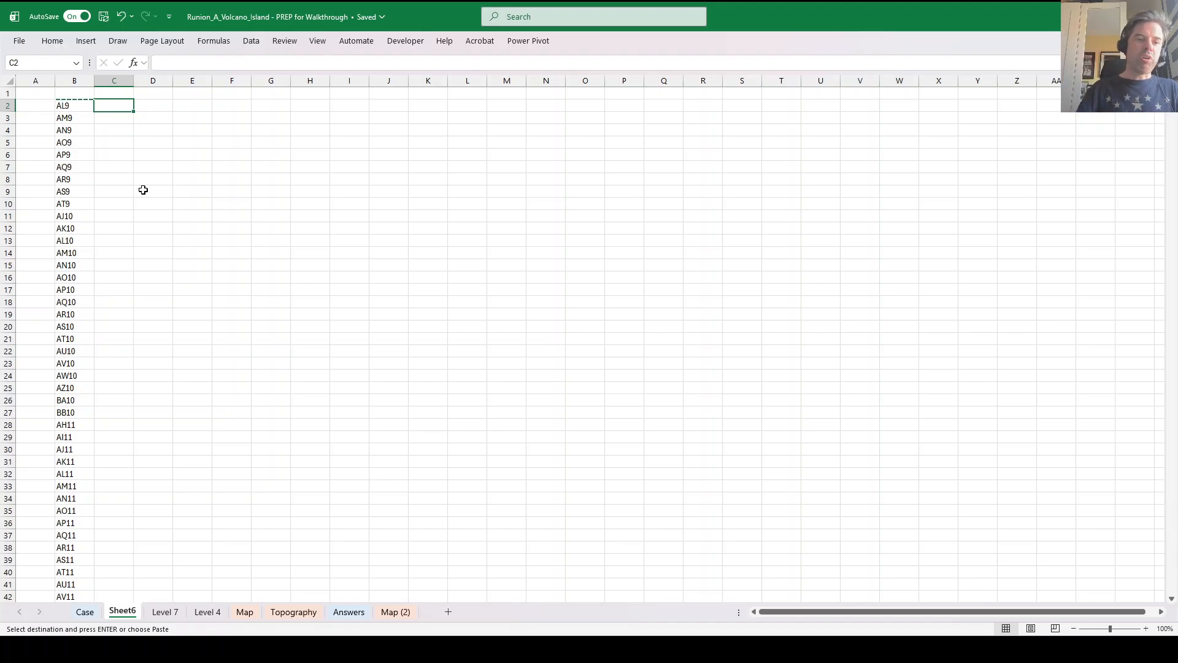
pyautogui.click(392, 612)
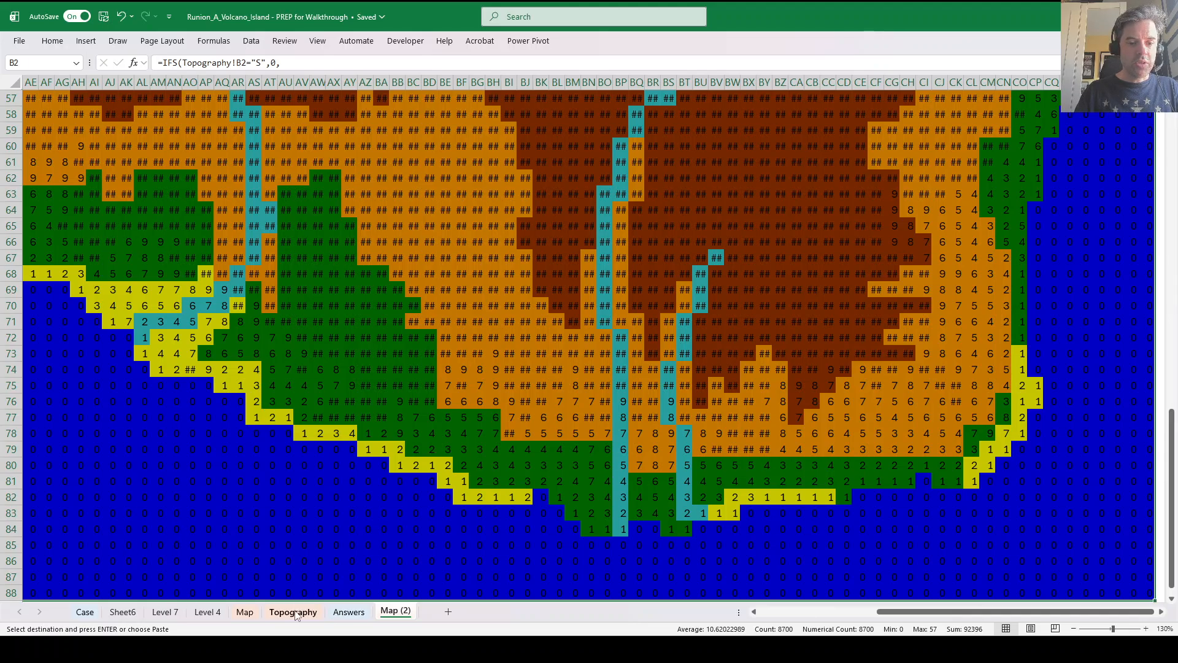
pyautogui.click(121, 612)
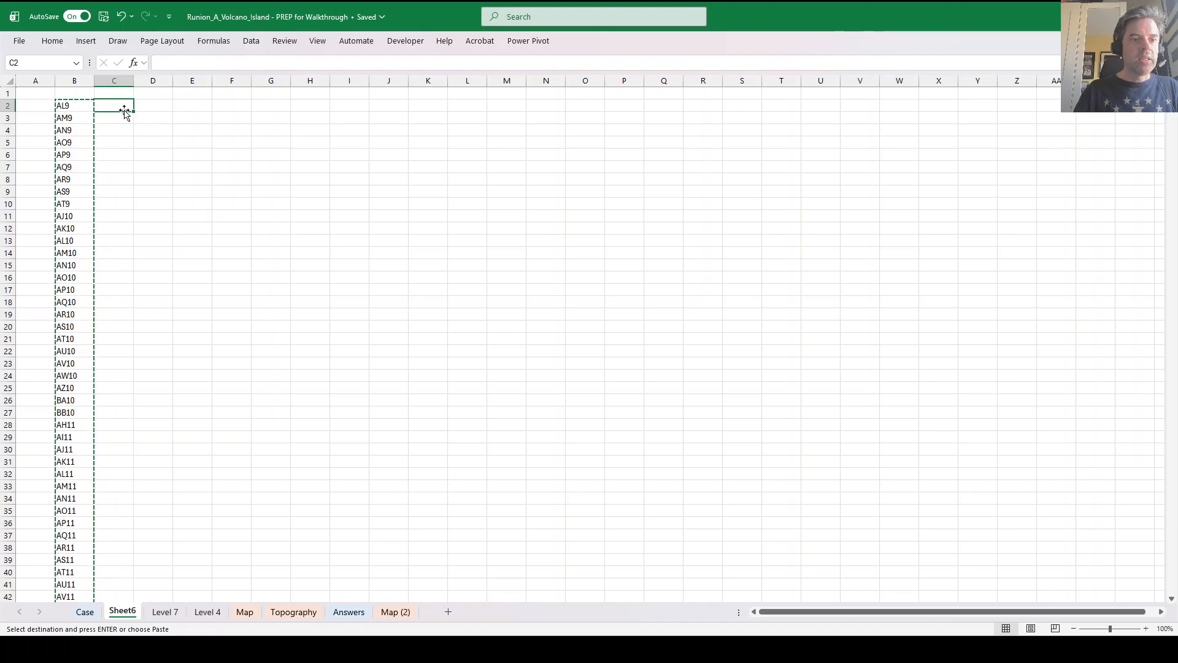
pyautogui.press('Escape')
pyautogui.write('=Mo')
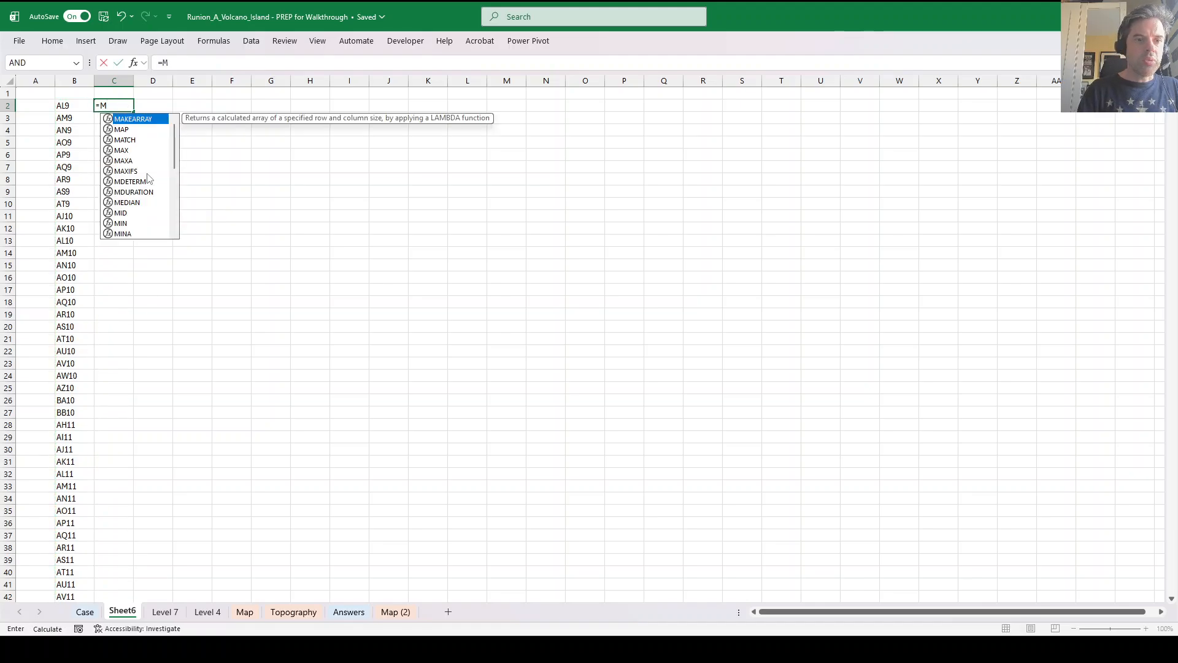
pyautogui.press('BackSpace')
pyautogui.press('BackSpace')
pyautogui.write('_Move')
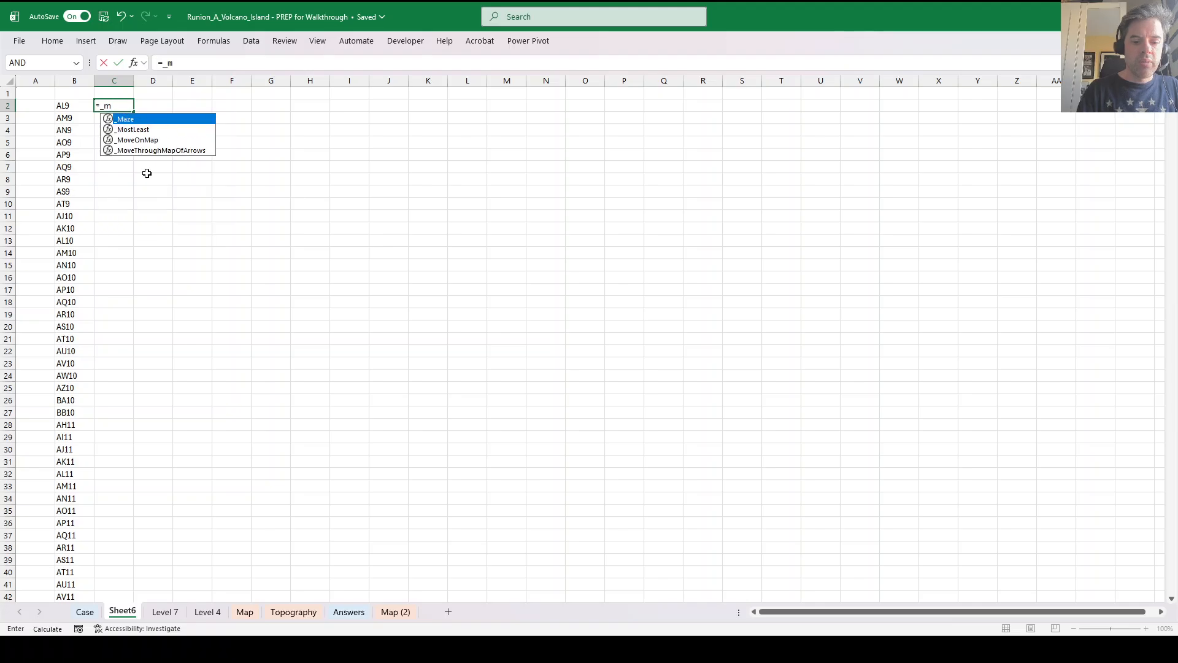
pyautogui.press('Tab')
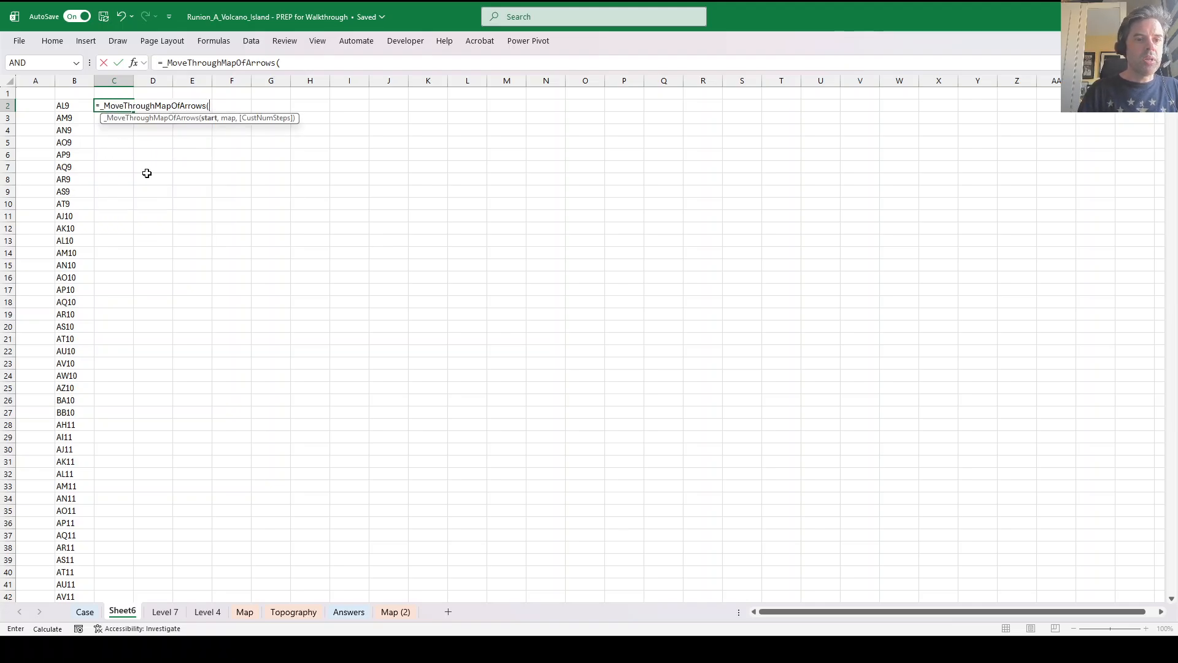
pyautogui.press('Left')
pyautogui.write(',')
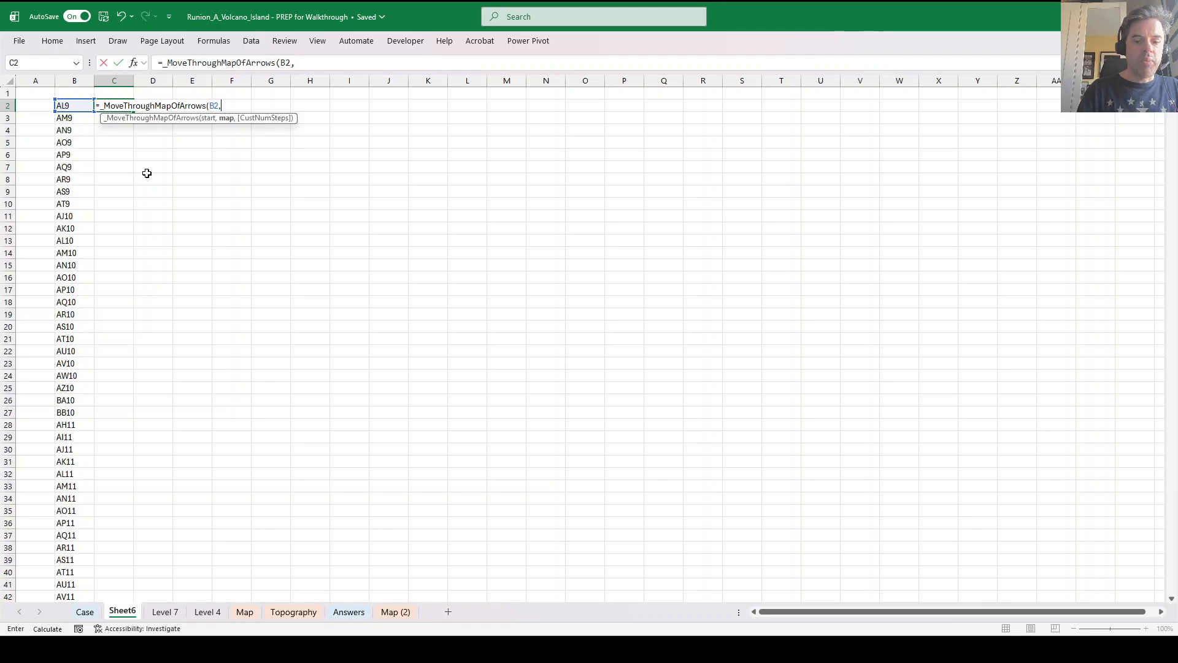
pyautogui.write('map)')
pyautogui.press('Return')
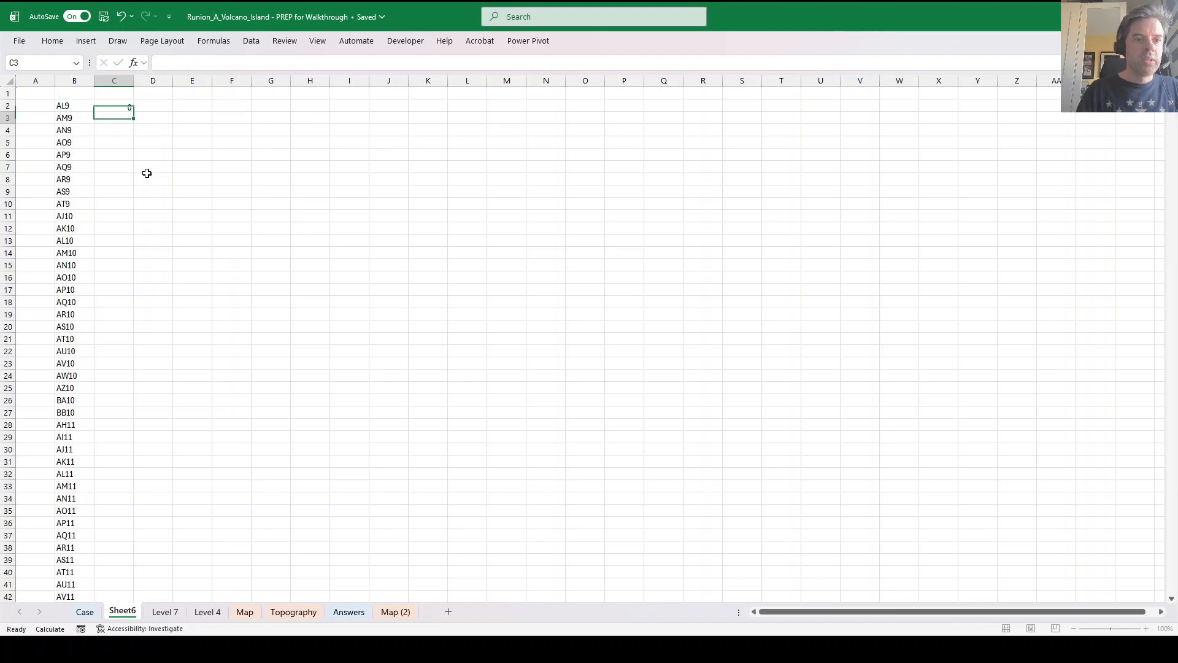
pyautogui.press('Up')
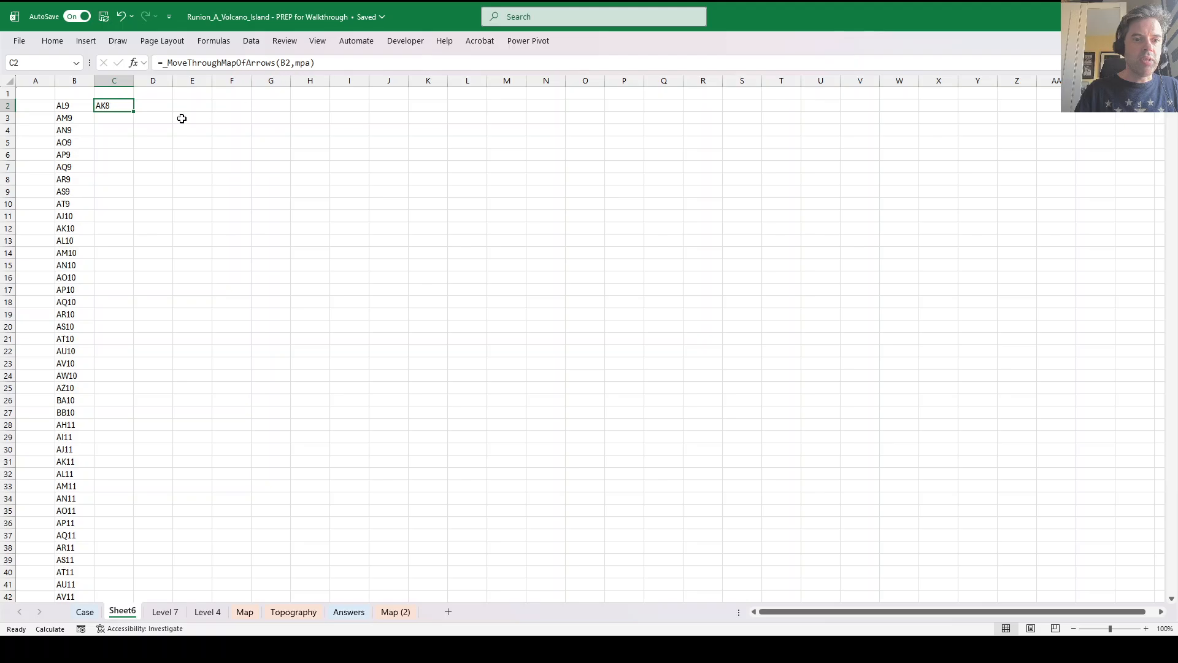
# Fill the C2 formula down through C28 and inspect the copy in C8 beside address AR9.
pyautogui.moveTo(133, 111); pyautogui.dragTo(130, 431)
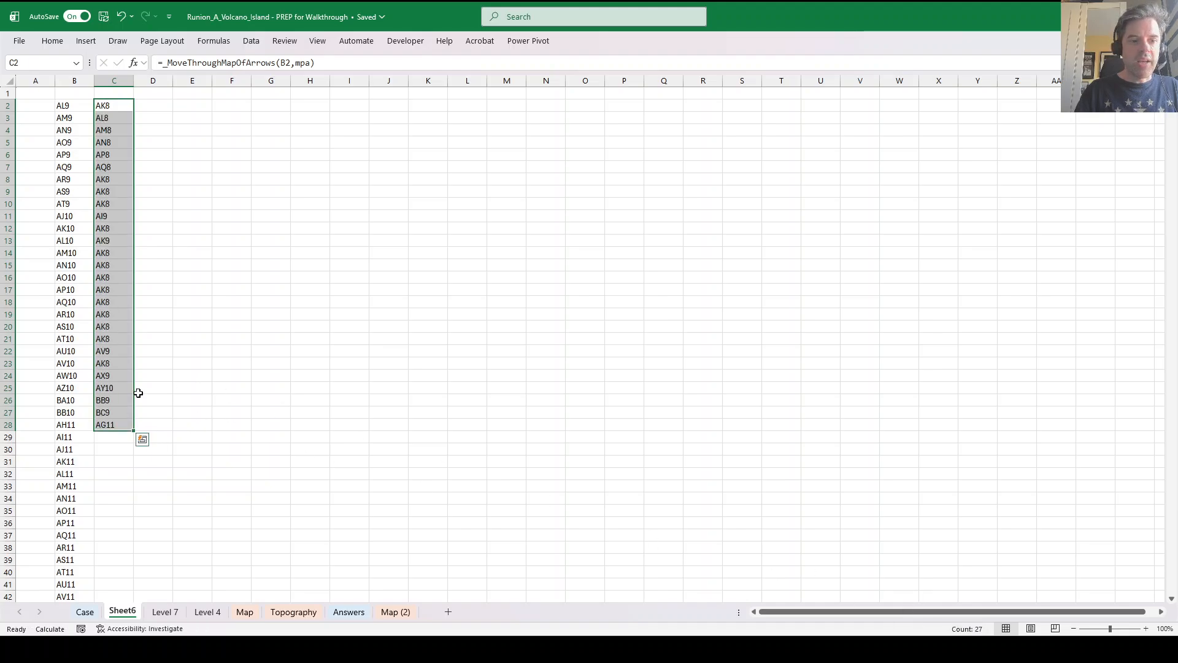
pyautogui.click(74, 105)
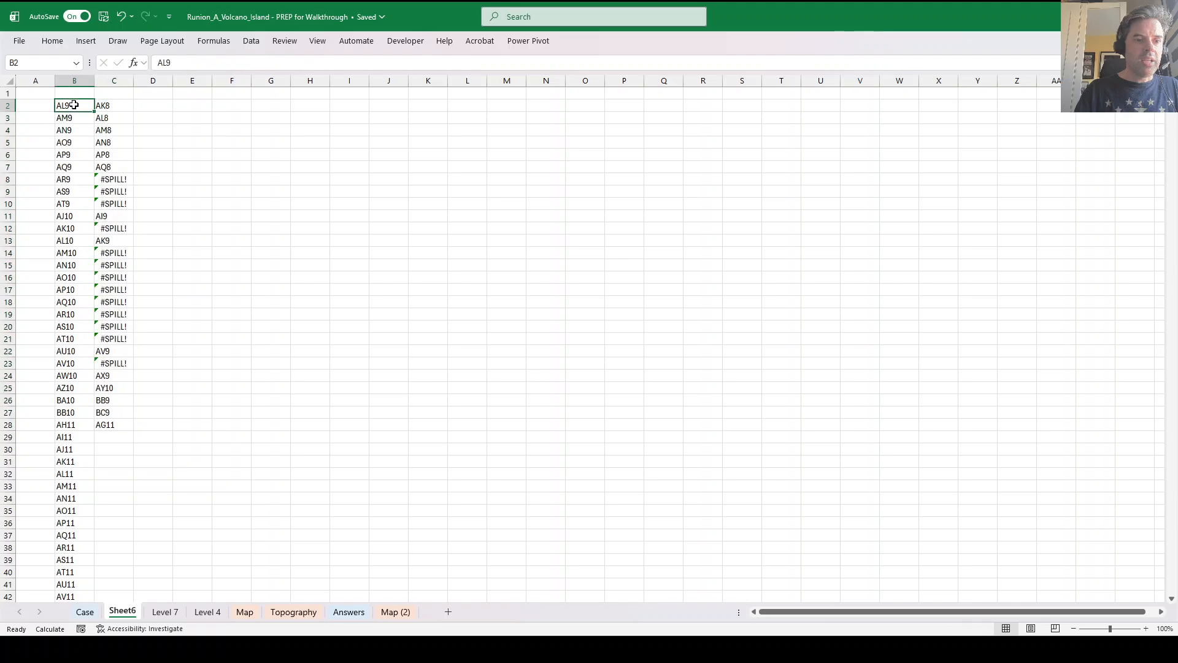
pyautogui.hotkey('ctrl', 'shift', 'Down')
pyautogui.hotkey('ctrl', 'shift', 'Up')
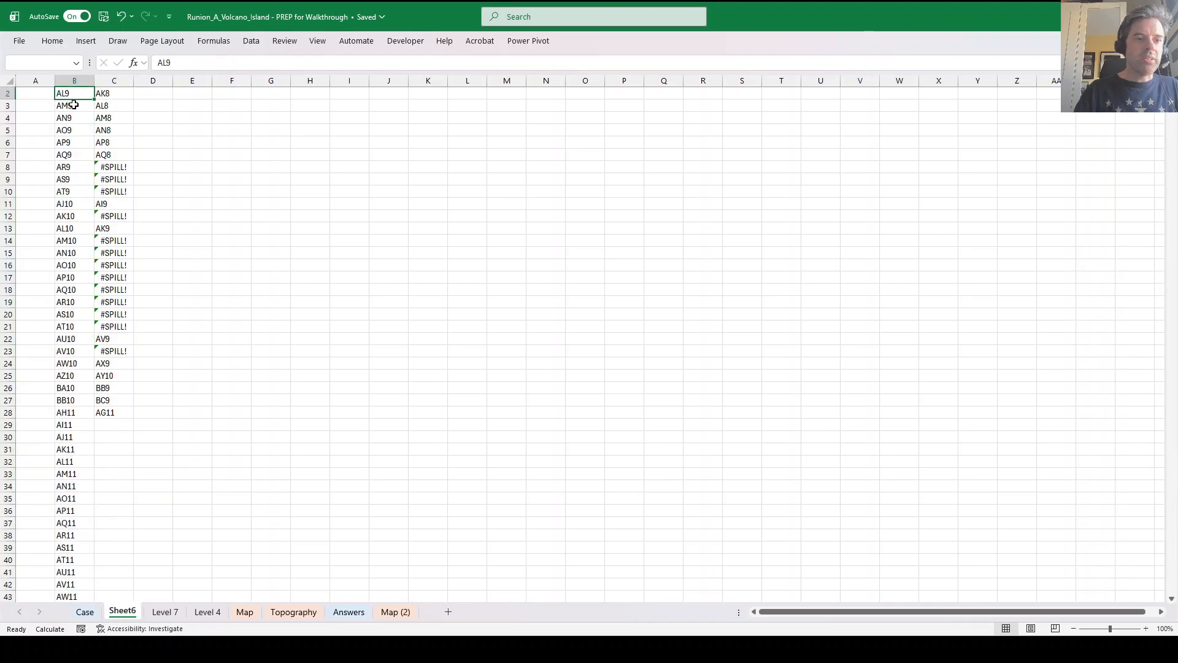
pyautogui.click(110, 165)
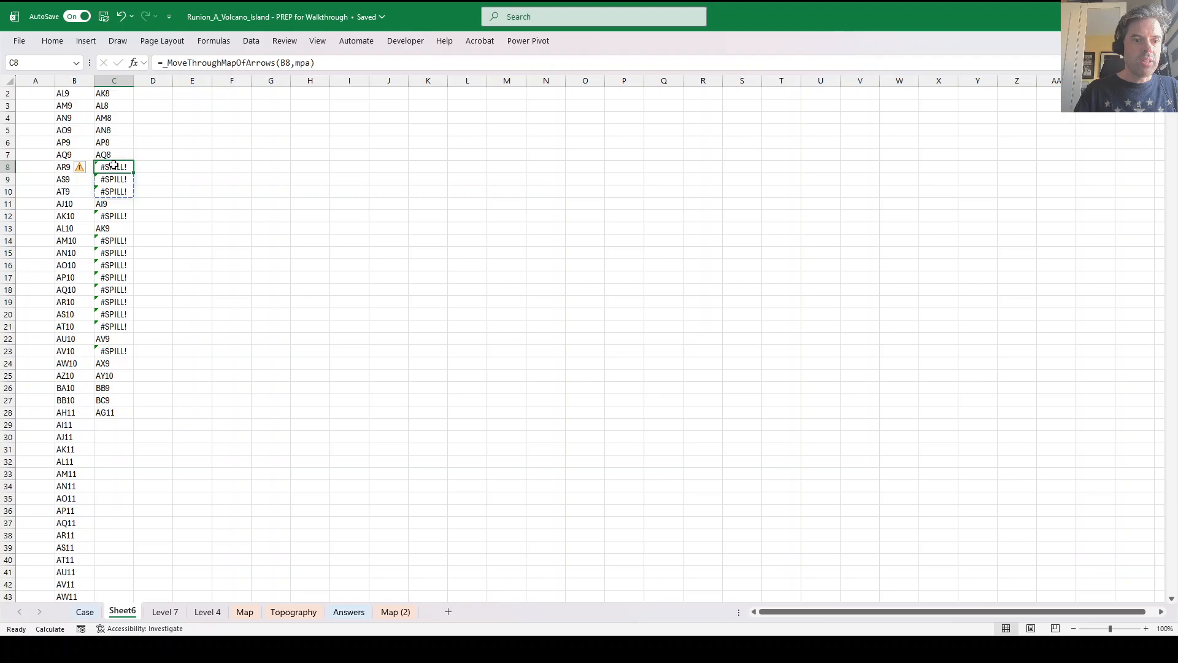
# Wrap the C8 formula in ROWS so it reads =ROWS(_MoveThroughMapOfArrows(B8,mpa)).
pyautogui.scroll(1, 116, 184)
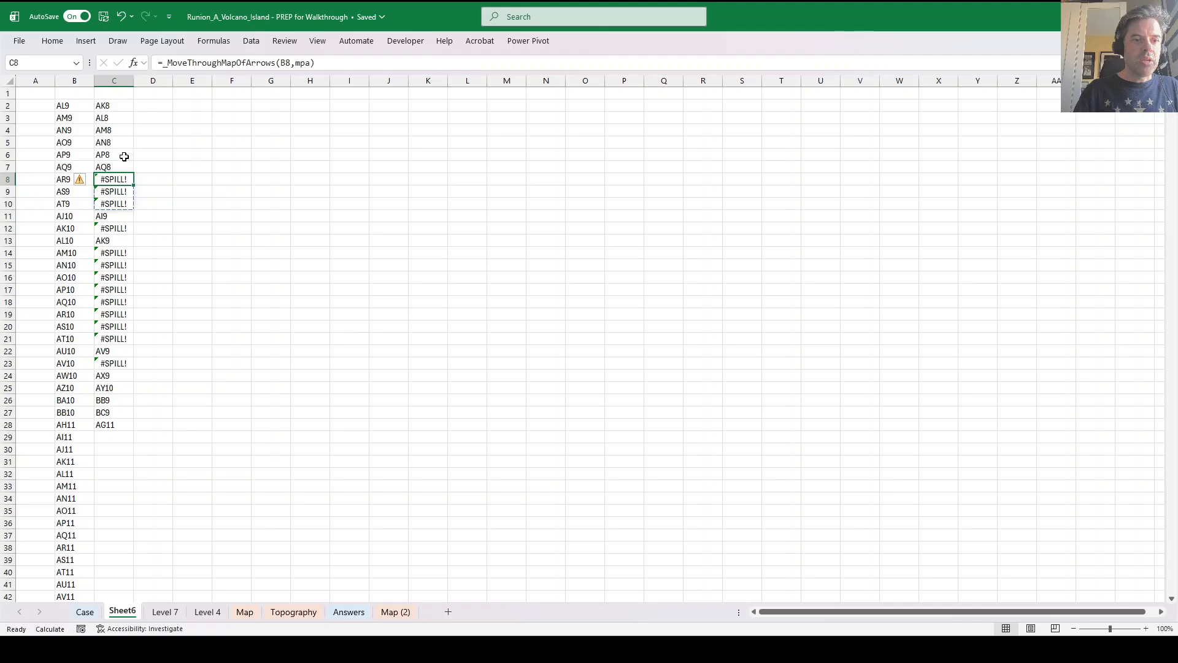
pyautogui.click(166, 64)
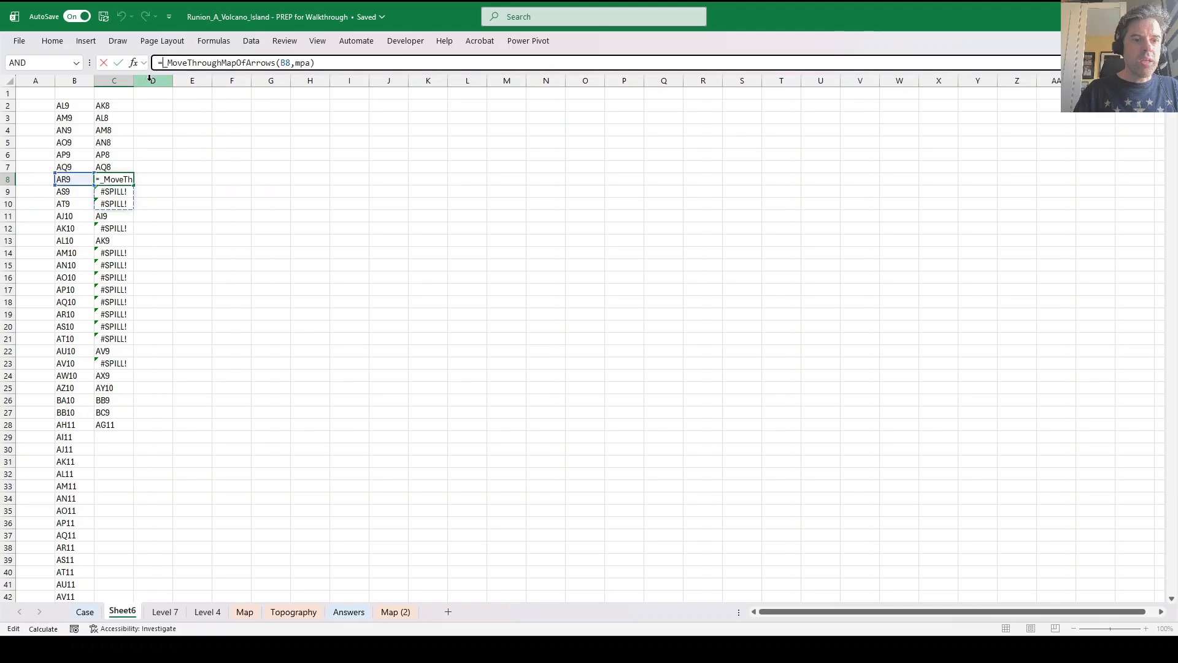
pyautogui.write('row(')
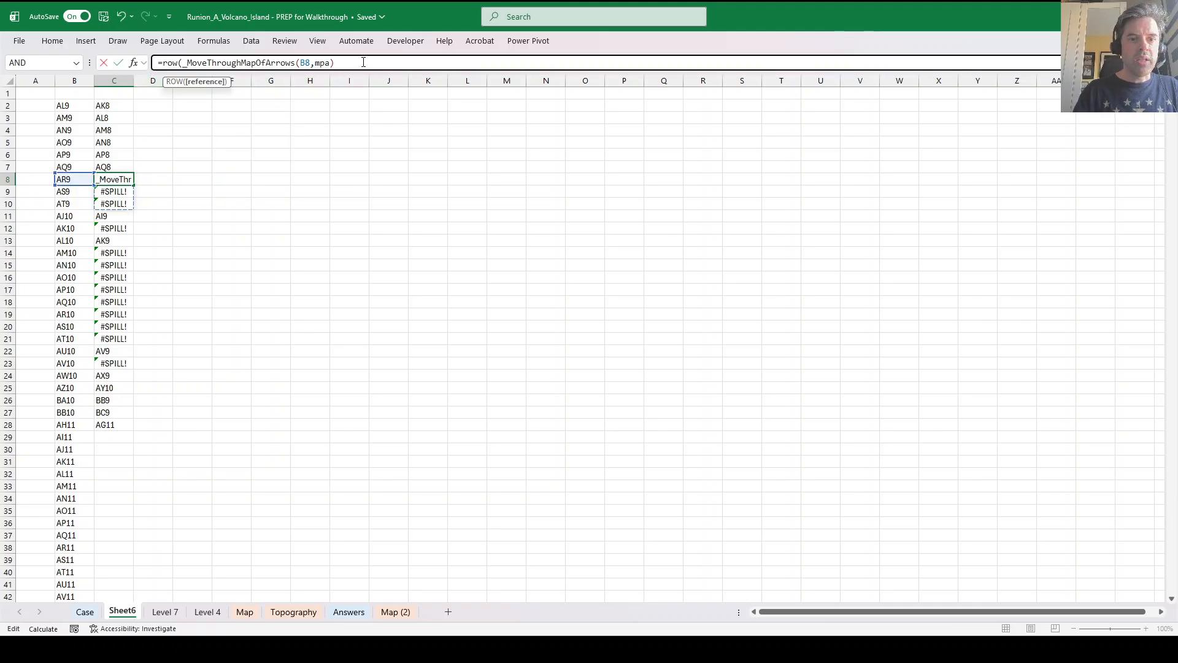
pyautogui.write(')')
pyautogui.hotkey('ctrl', 'Return')
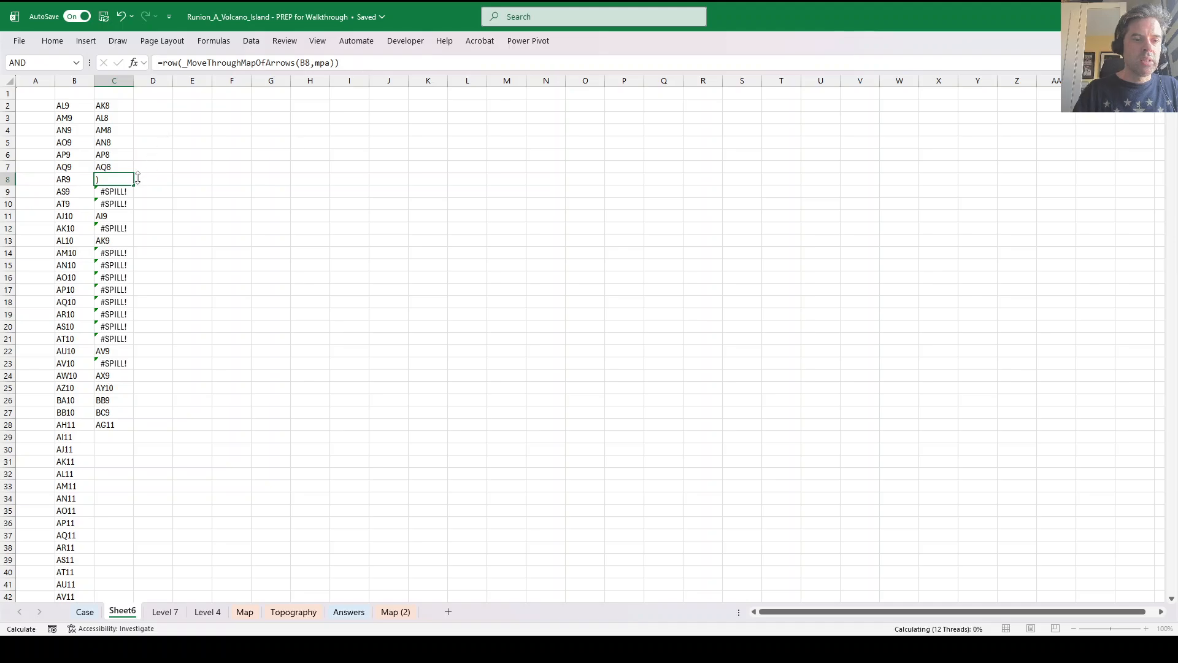
pyautogui.click(181, 62)
pyautogui.write('s')
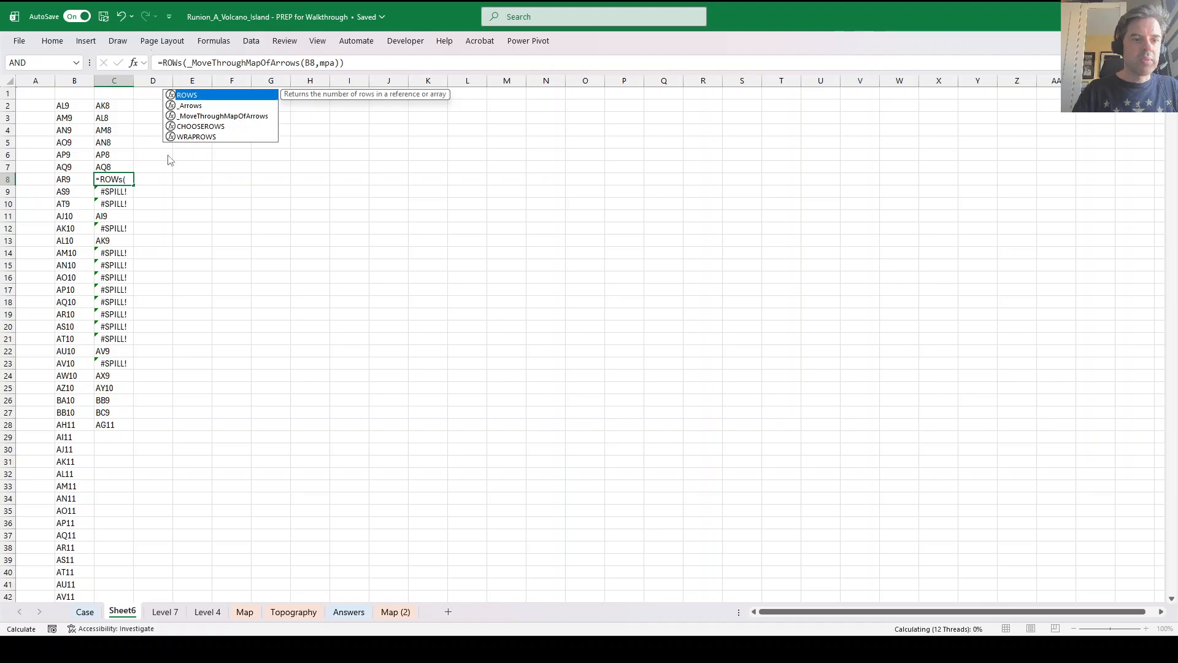
pyautogui.hotkey('ctrl', 'Return')
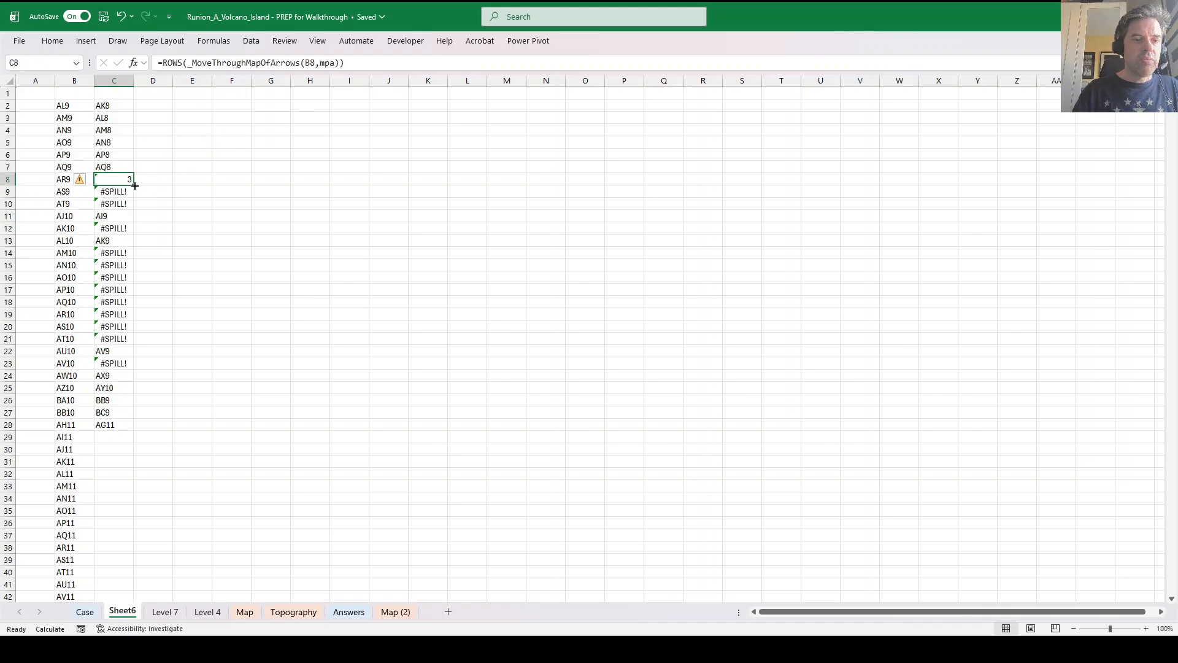
# Copy the ROWS formula from C8 down through C28 and up to C2.
pyautogui.hotkey('ctrl', 'shift', 'Down')
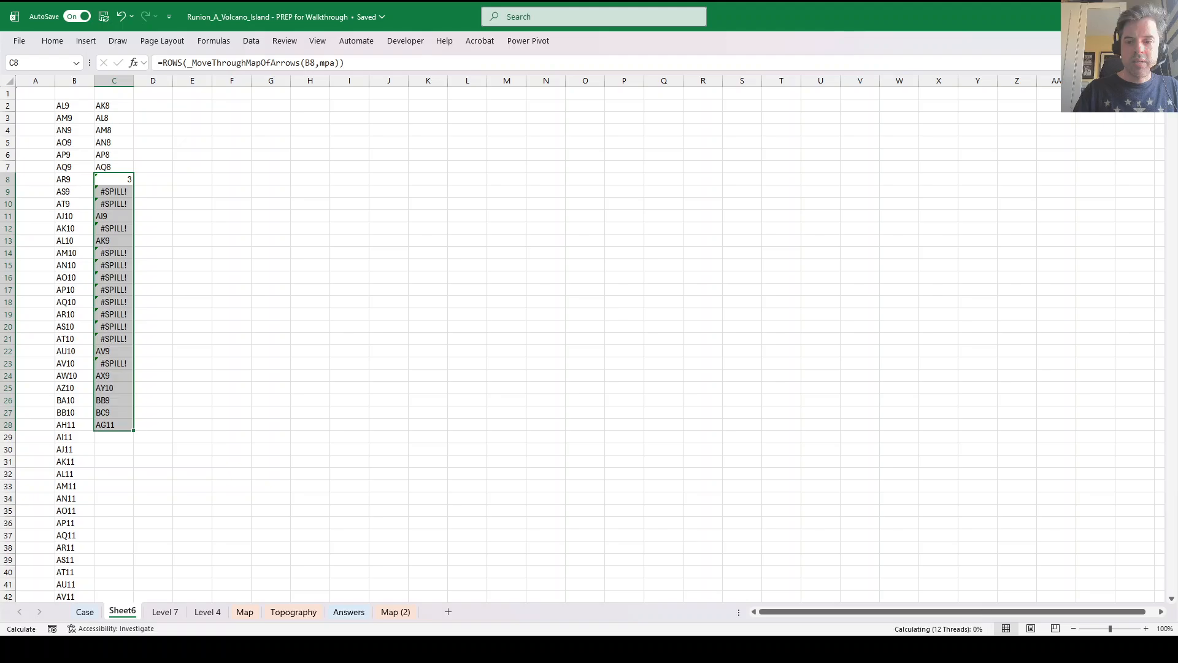
pyautogui.hotkey('ctrl', 'd')
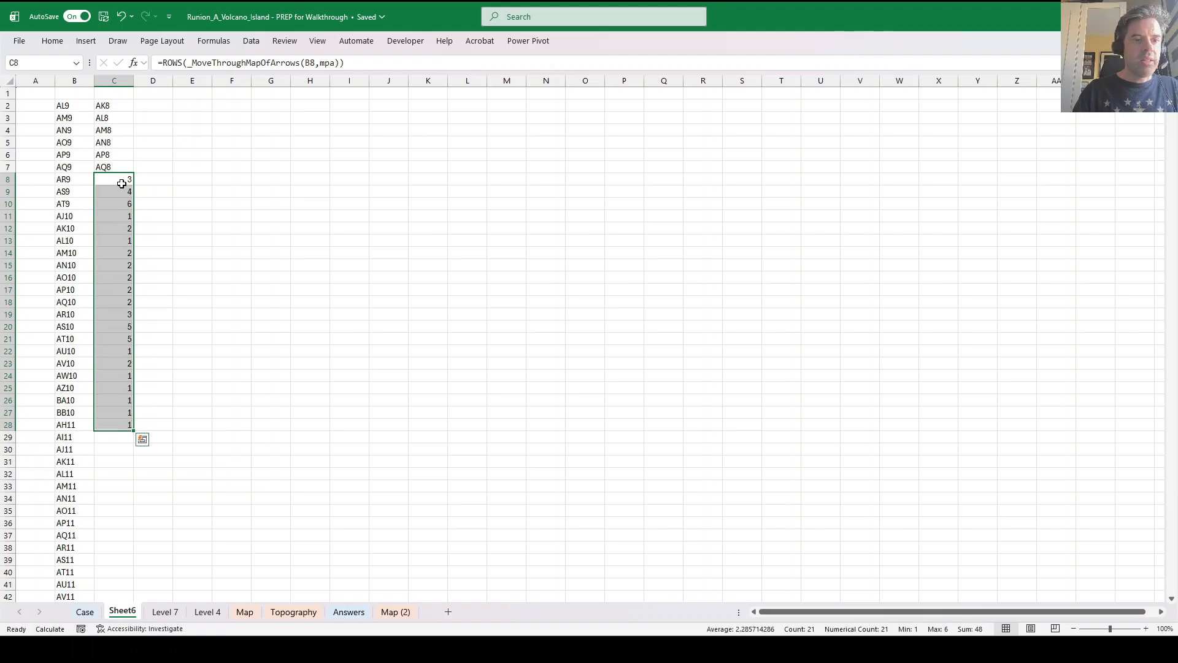
pyautogui.click(121, 184)
pyautogui.moveTo(121, 184); pyautogui.dragTo(122, 105)
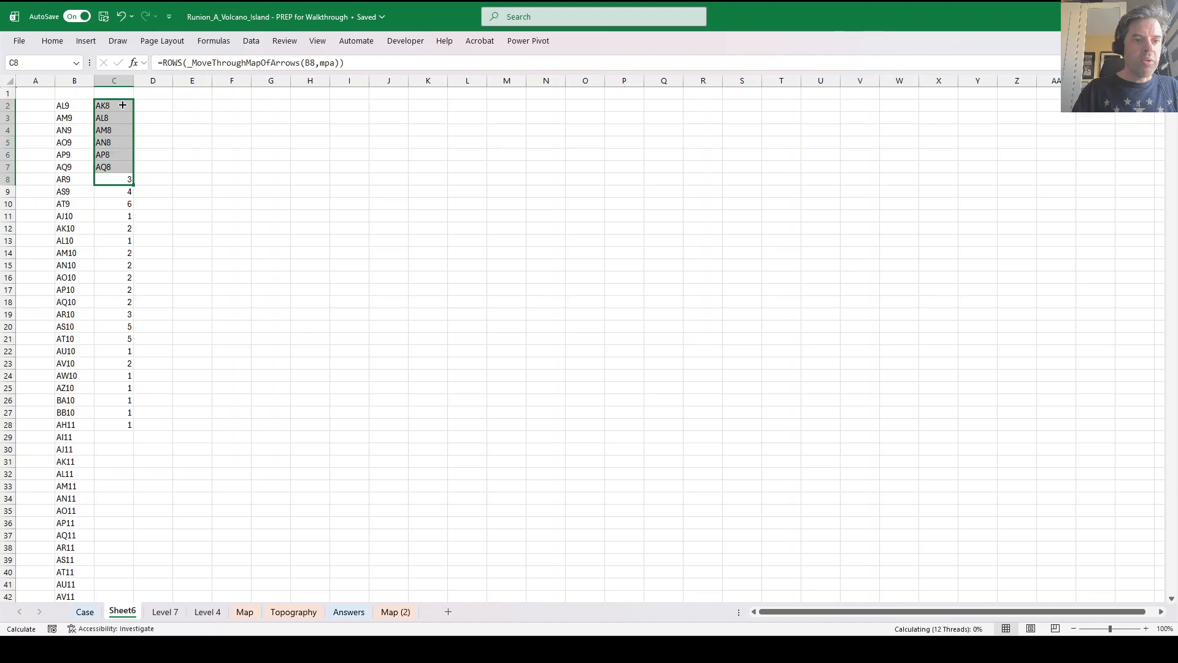
pyautogui.click(116, 105)
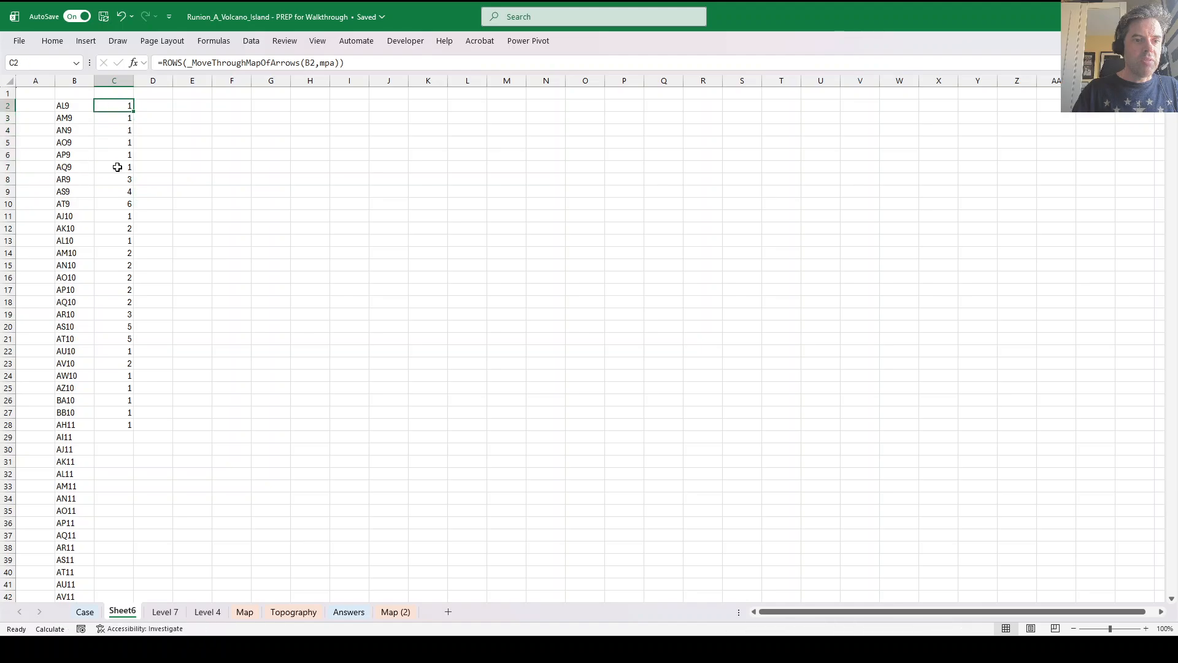
# Extend the ROWS formula from C28 down to the end of the address list in column B and skim the step counts.
pyautogui.click(117, 424)
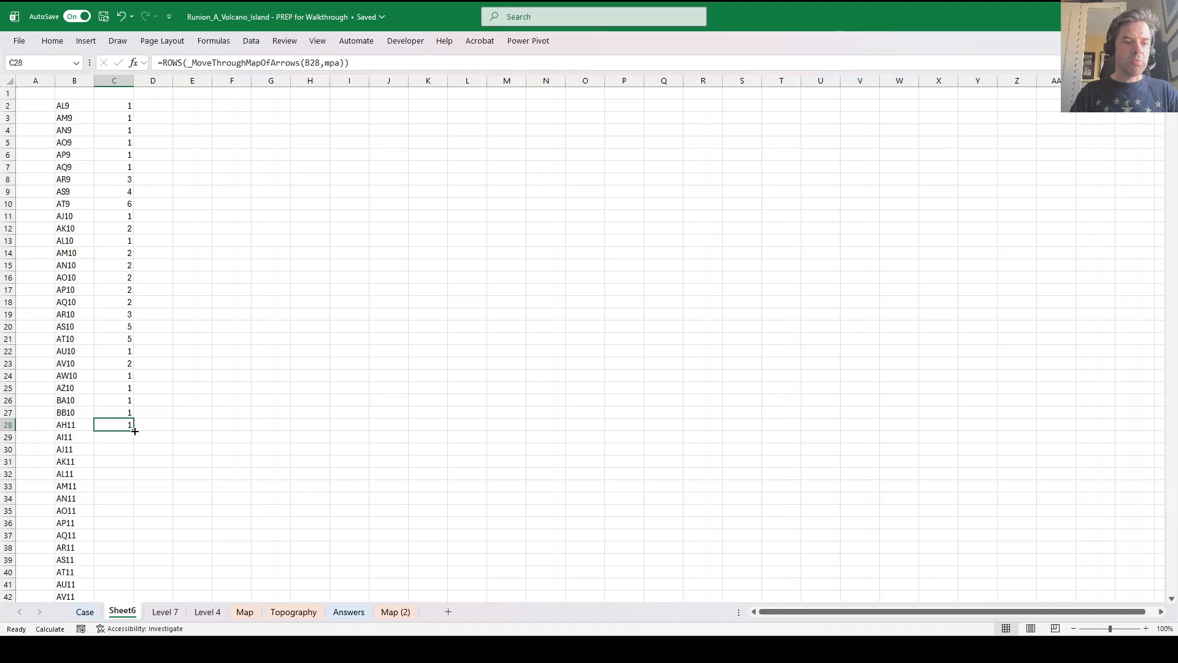
pyautogui.doubleClick(134, 431)
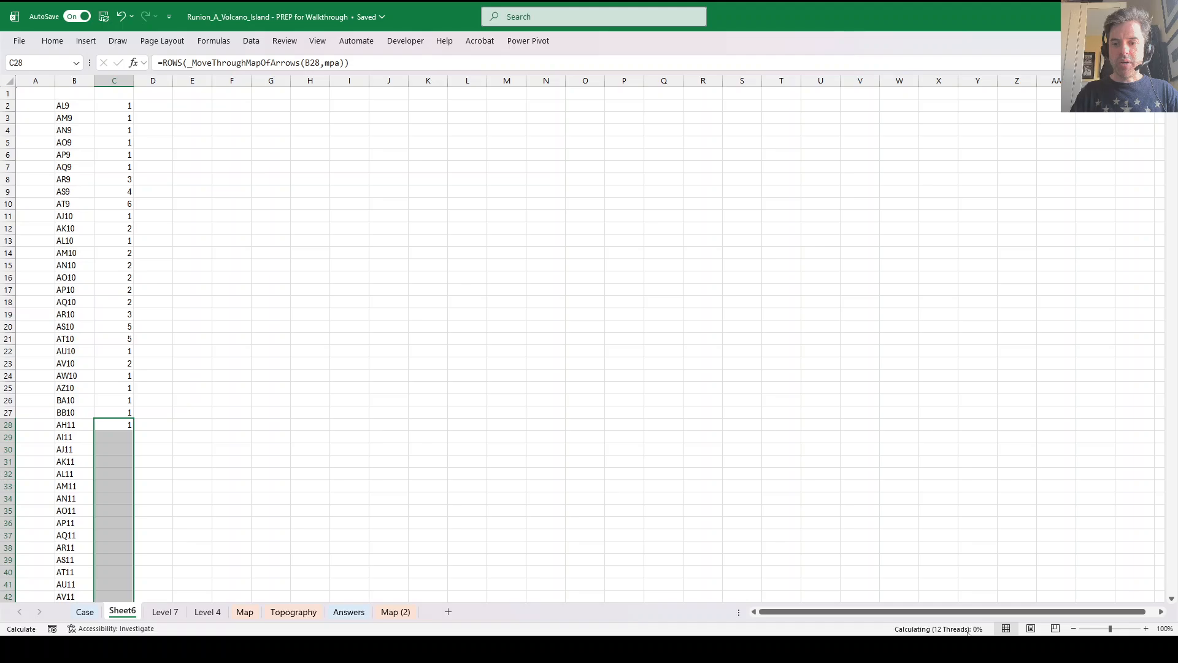
pyautogui.scroll(-20, 349, 373)
pyautogui.click(410, 292)
pyautogui.scroll(14, 411, 293)
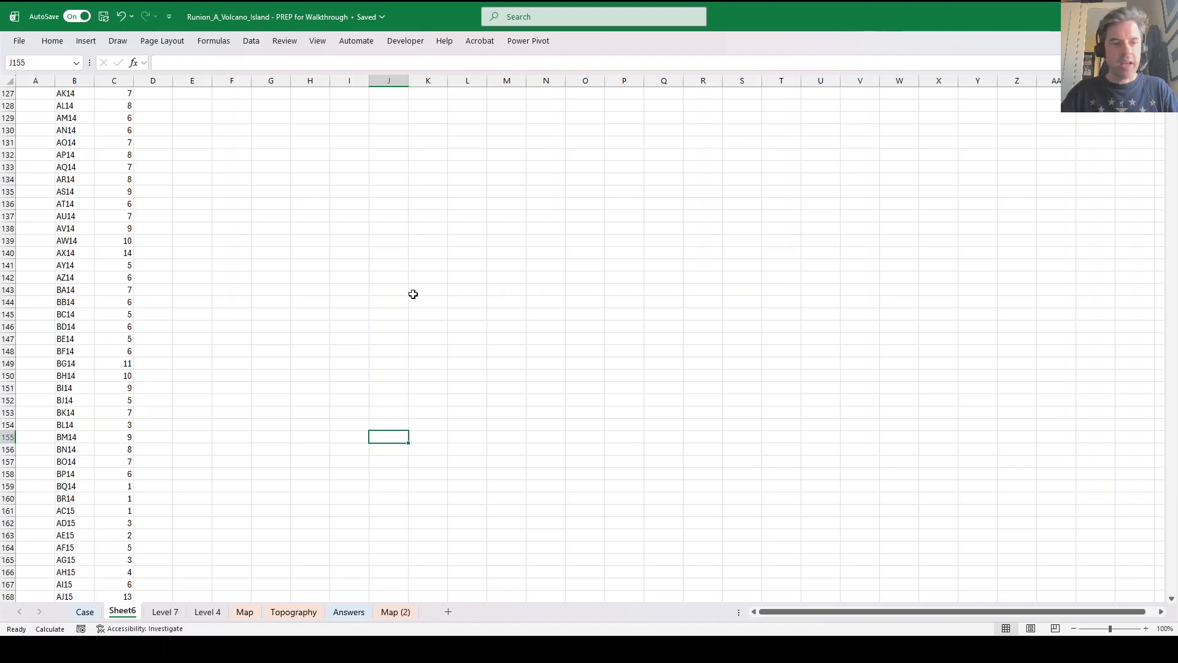
pyautogui.scroll(17, 413, 294)
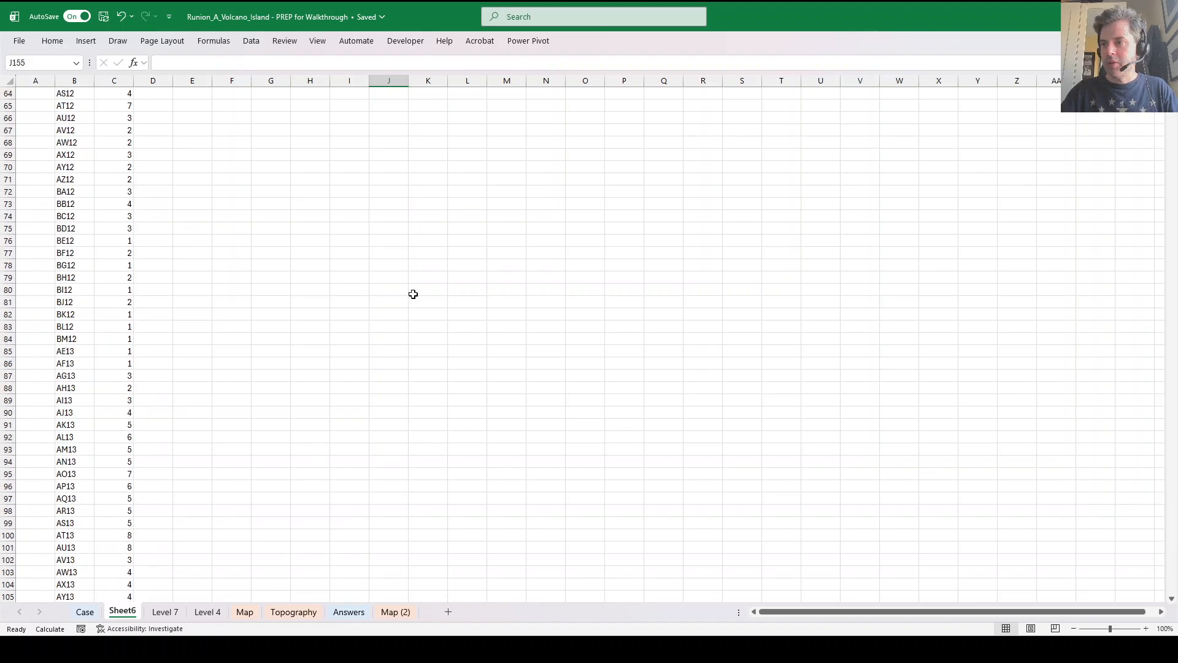
pyautogui.scroll(15, 279, 299)
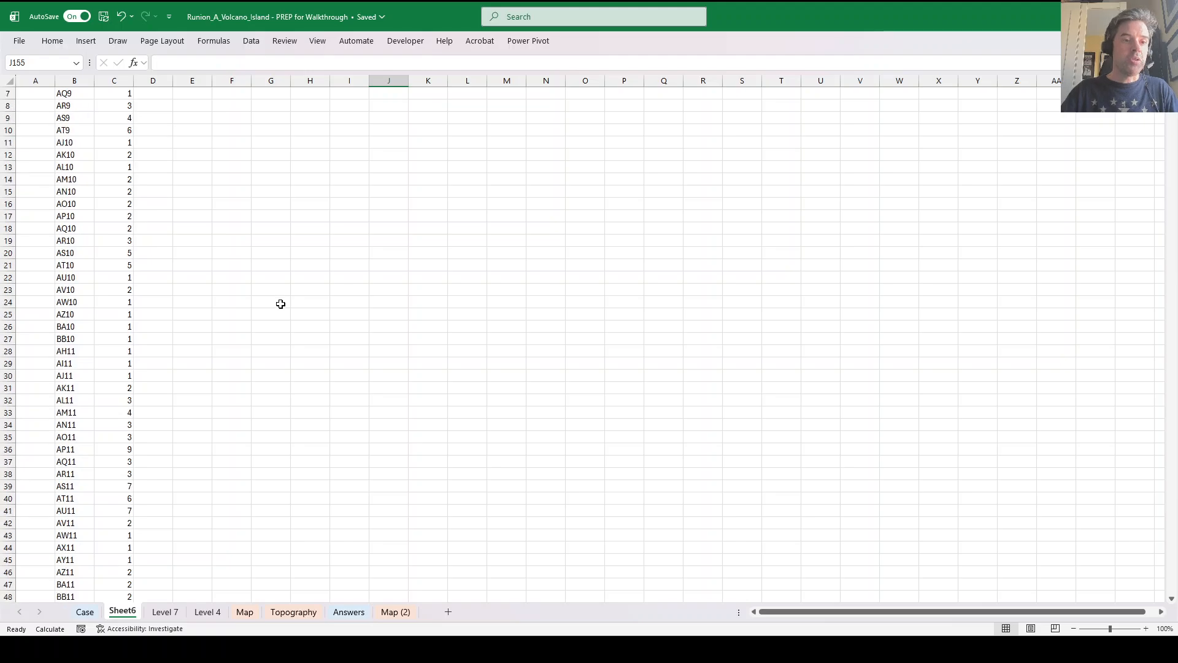
# Select all of column C to read the maximum step count, and look through the values.
pyautogui.click(121, 80)
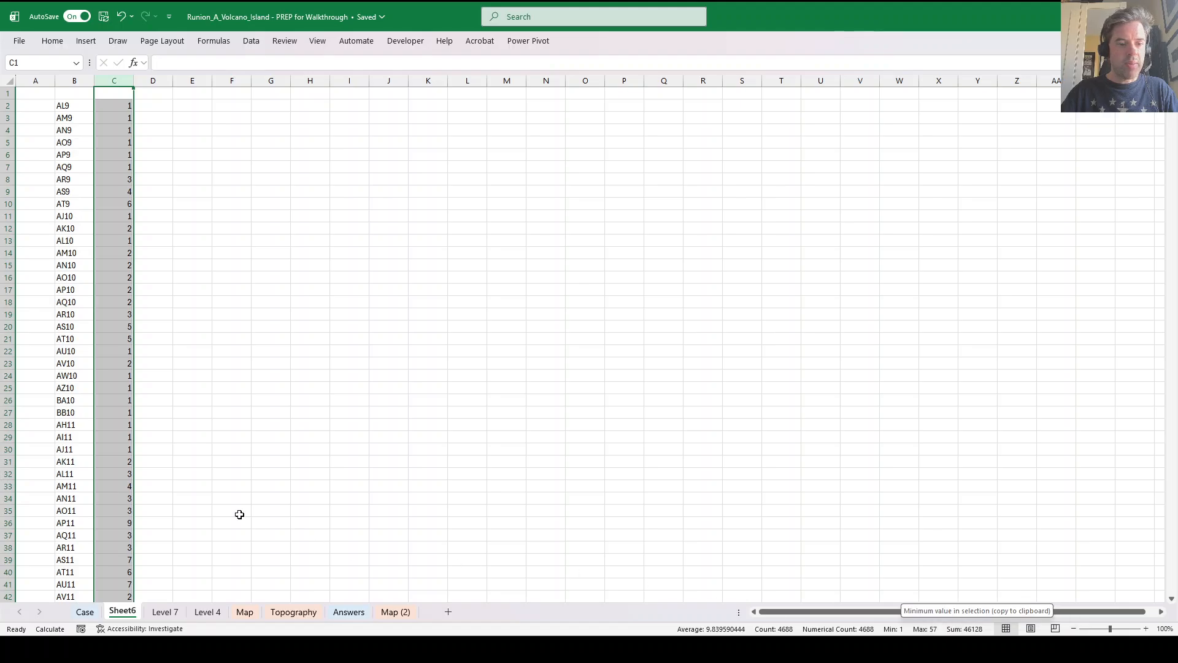
pyautogui.click(177, 286)
pyautogui.scroll(-20, 148, 312)
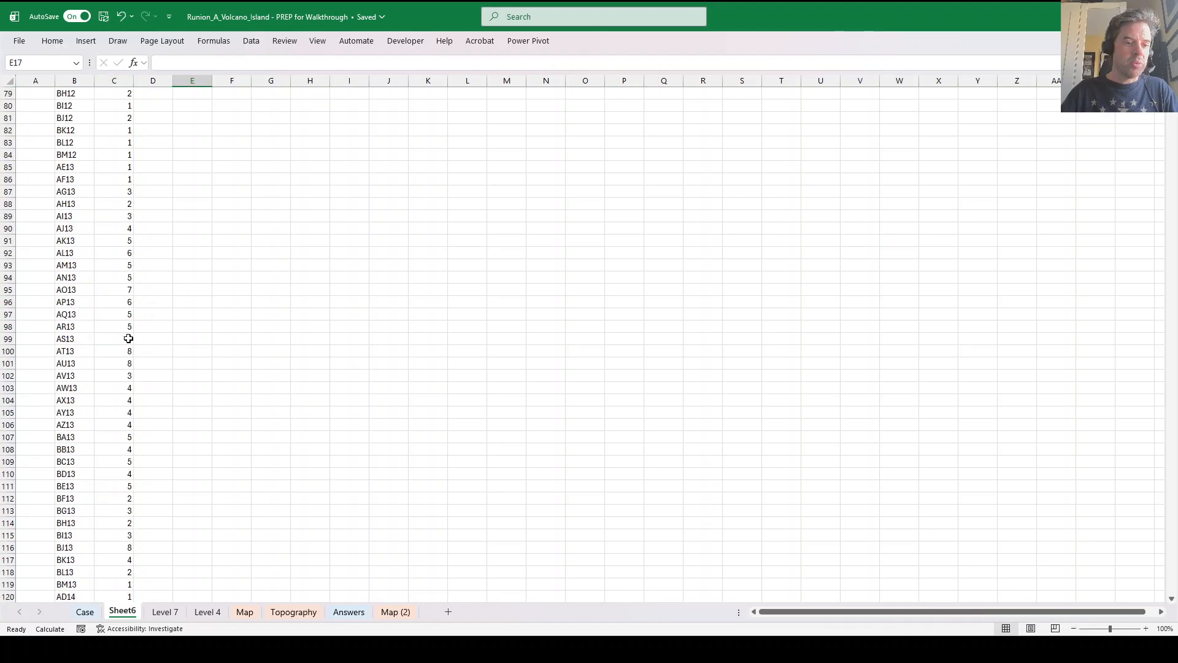
pyautogui.scroll(20, 136, 344)
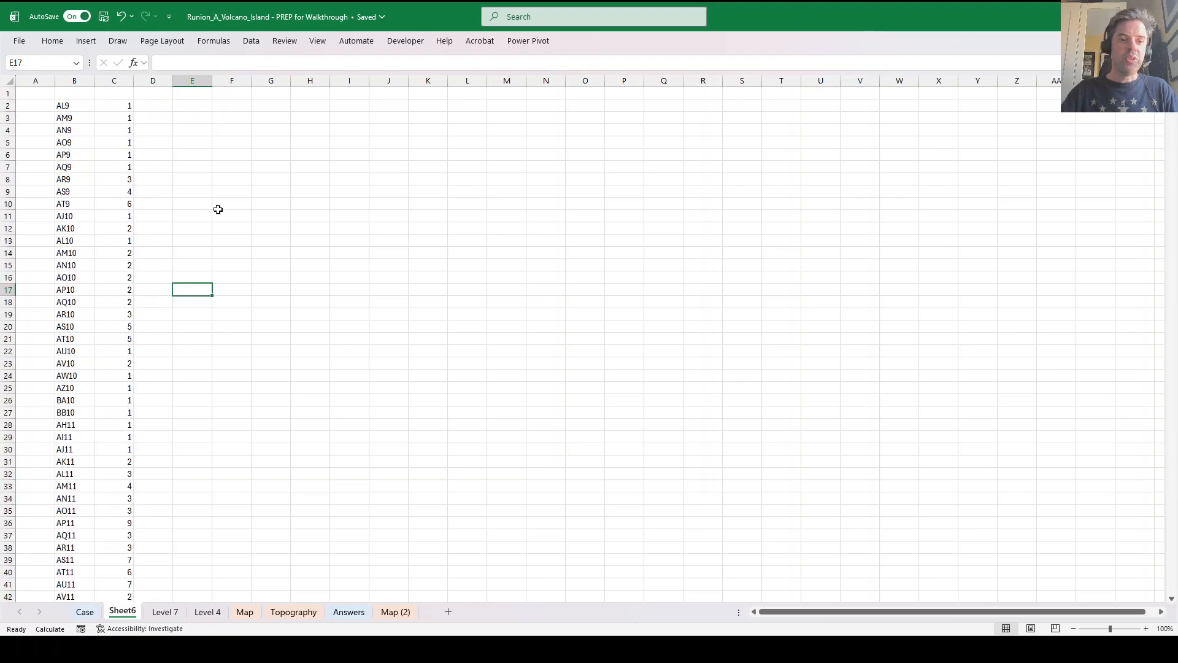
# On the Map (2) sheet, expand the formula display to show the full IFS formula in B2 and review the distance map.
pyautogui.click(393, 611)
pyautogui.scroll(12, 408, 275)
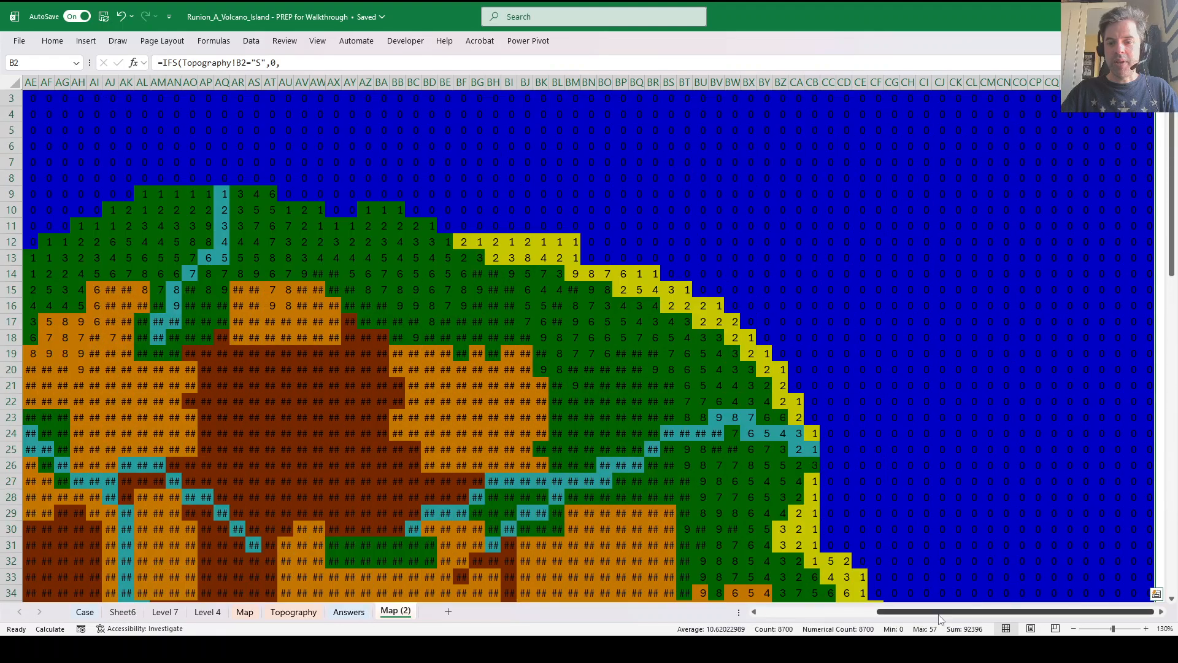
pyautogui.moveTo(939, 614); pyautogui.dragTo(813, 614)
pyautogui.scroll(1, 319, 288)
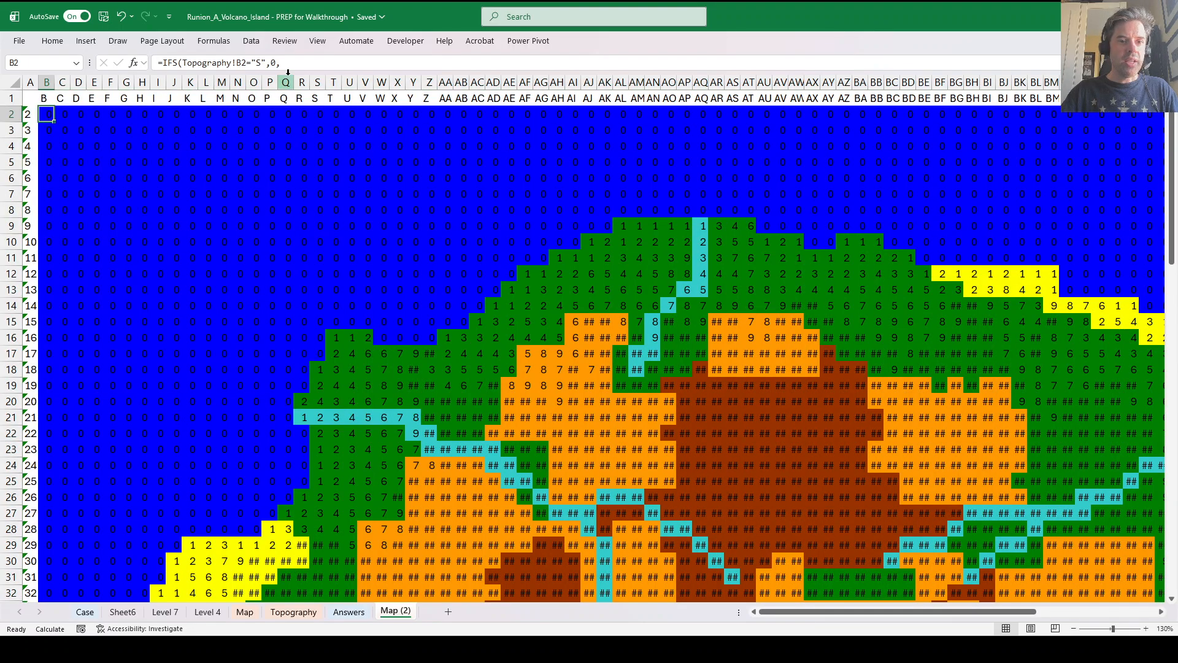
pyautogui.moveTo(283, 70); pyautogui.dragTo(272, 278)
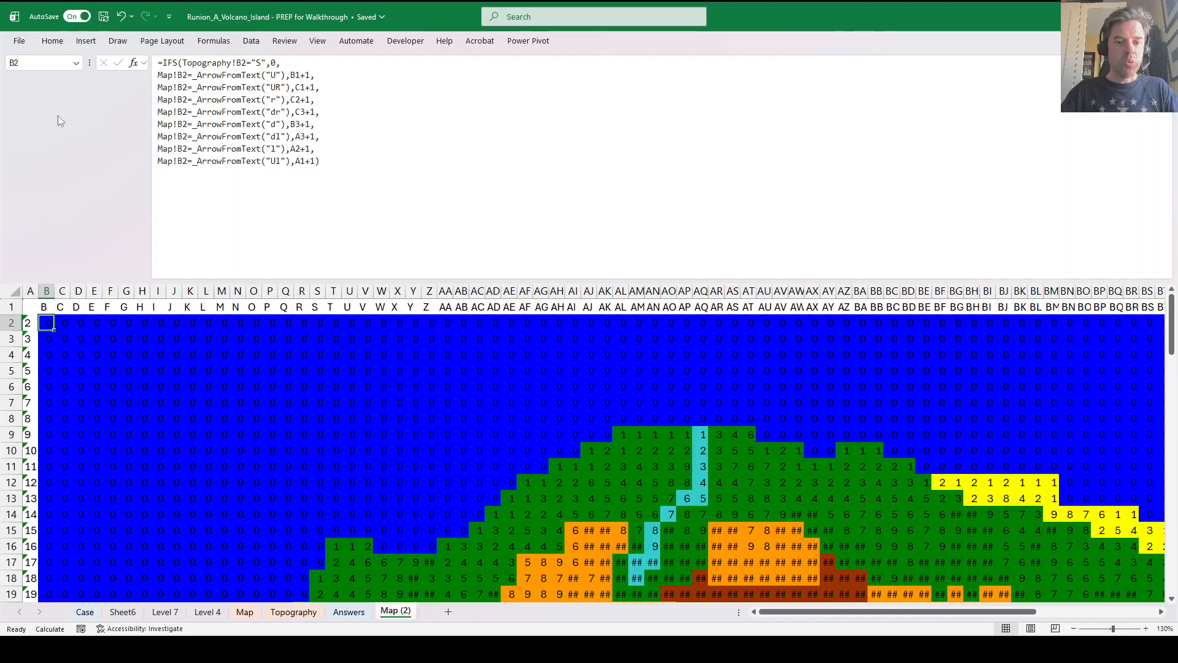
pyautogui.scroll(-6, 494, 385)
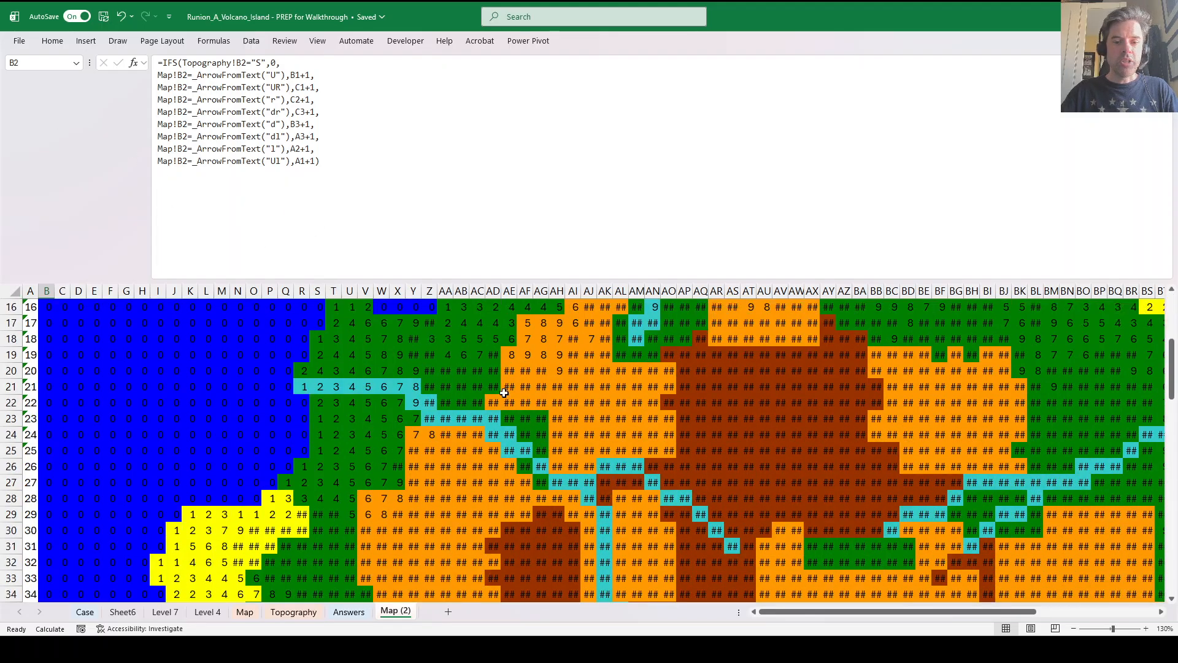
pyautogui.scroll(6, 503, 395)
pyautogui.scroll(-6, 263, 411)
pyautogui.scroll(-4, 263, 411)
pyautogui.scroll(4, 263, 411)
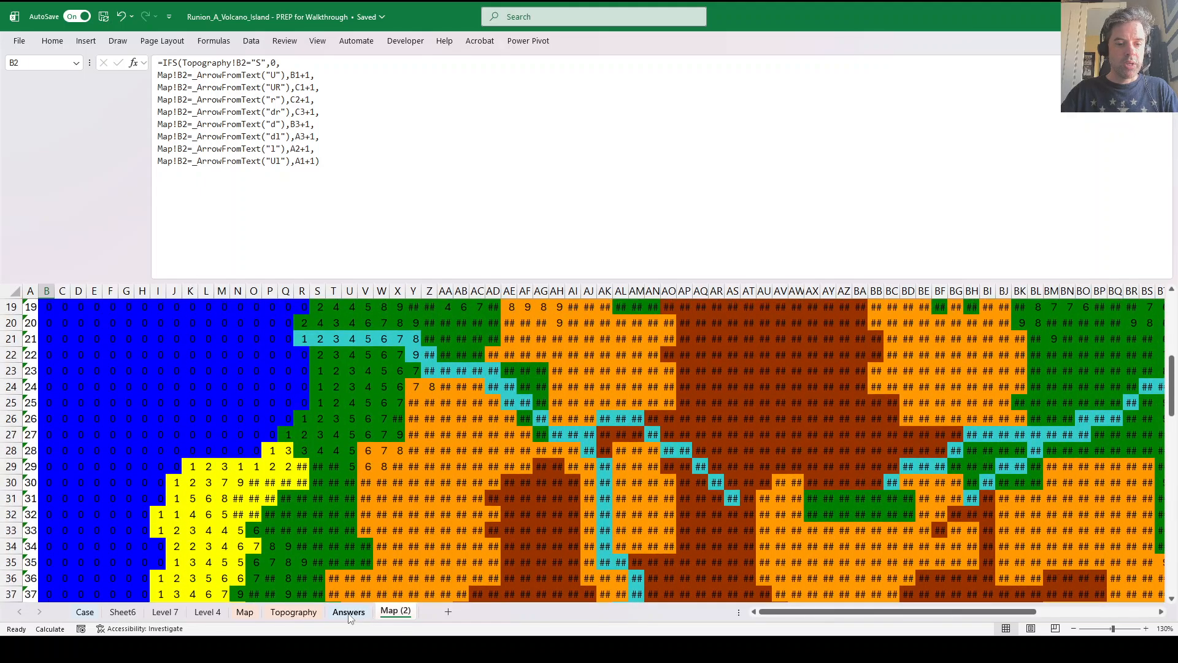
# On Sheet6, add 58 as the CustNumSteps argument of _MoveThroughMapOfArrows in C2.
pyautogui.click(122, 612)
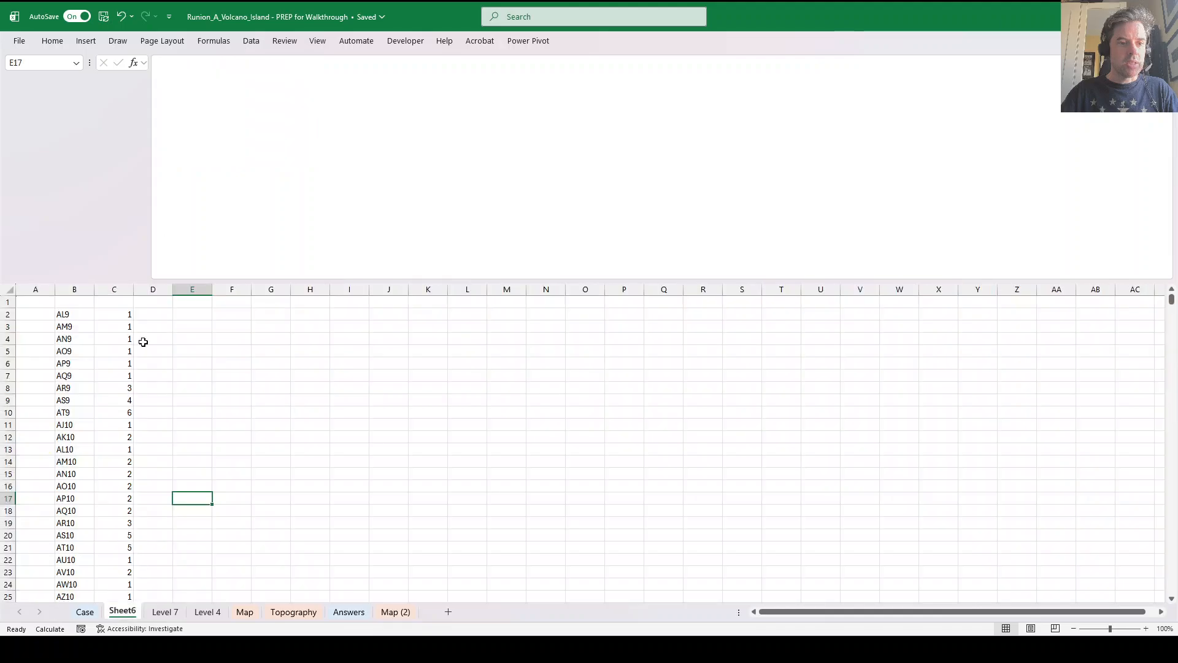
pyautogui.click(126, 315)
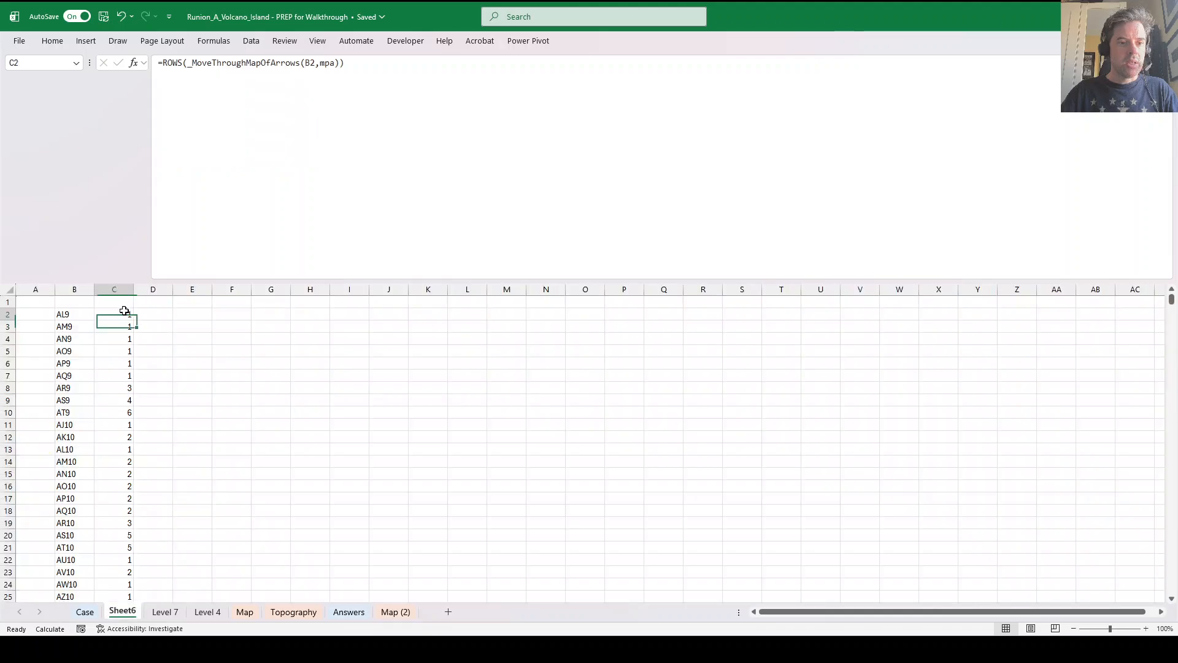
pyautogui.click(339, 63)
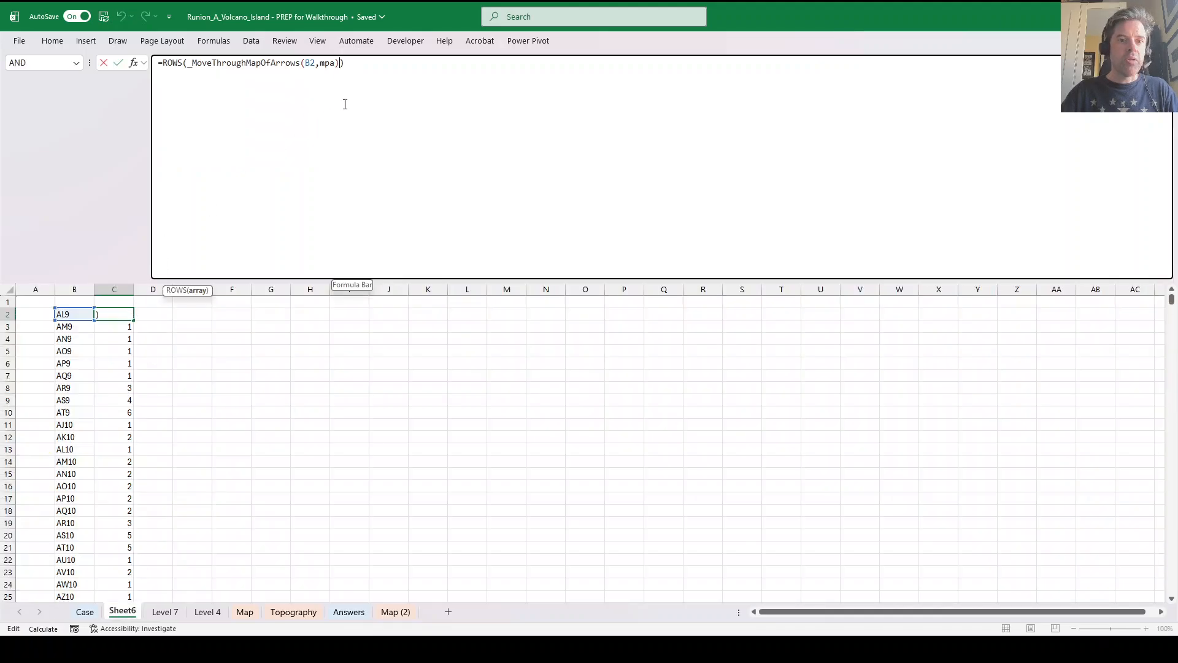
pyautogui.click(336, 64)
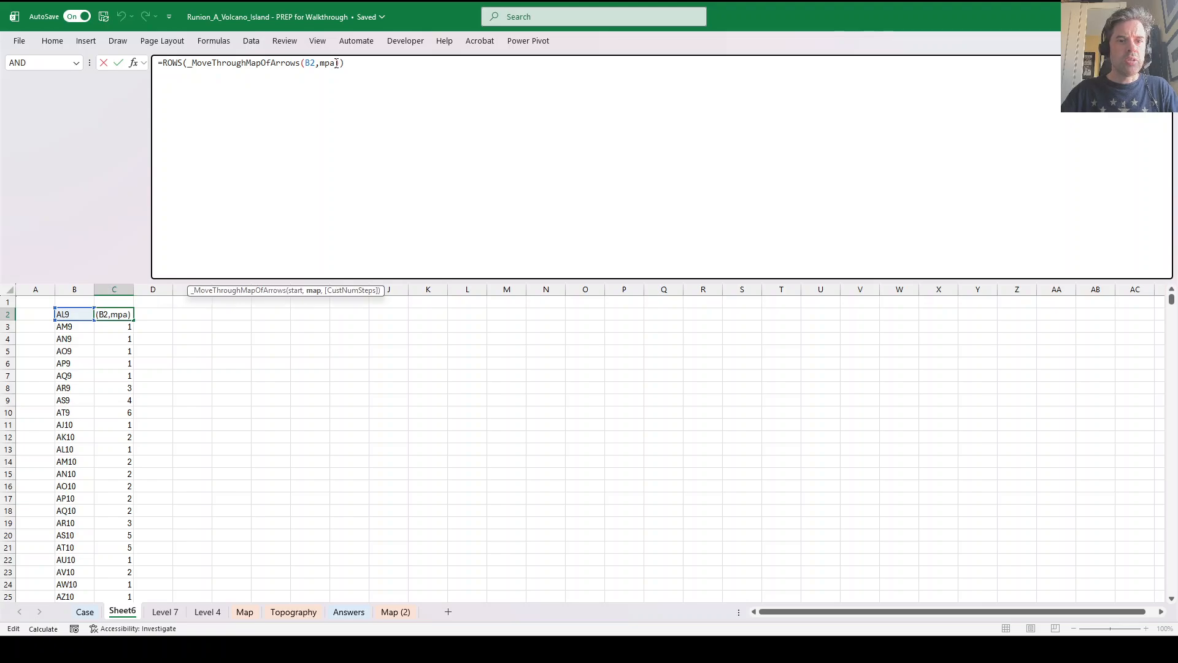
pyautogui.write(',58')
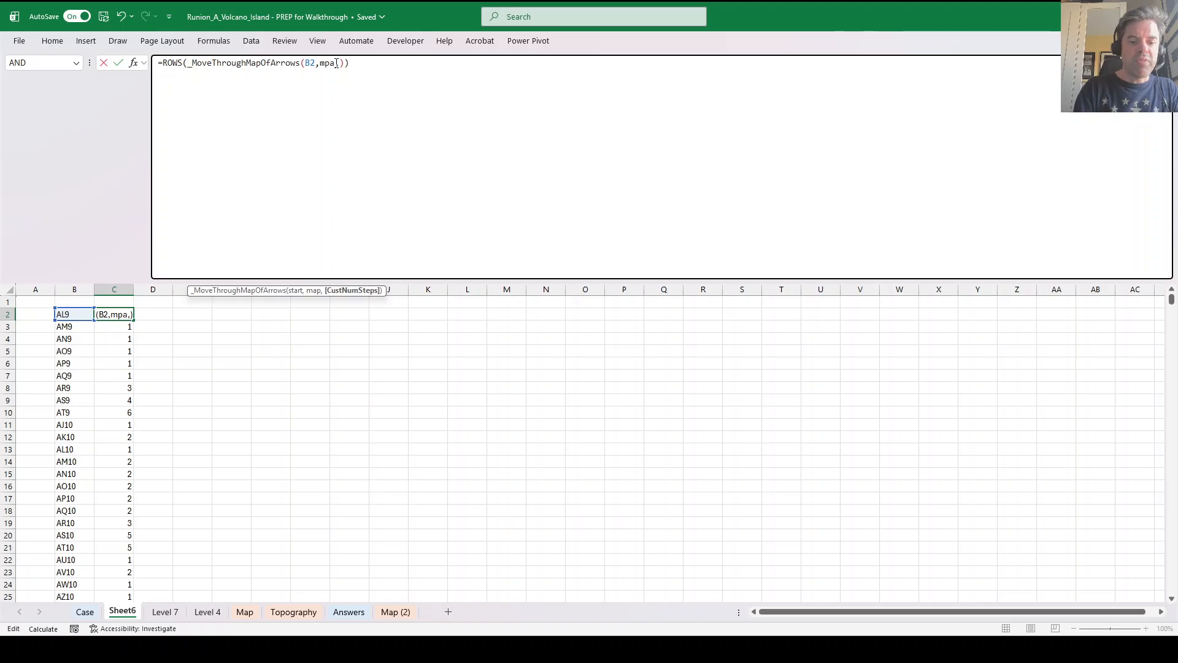
pyautogui.press('Return')
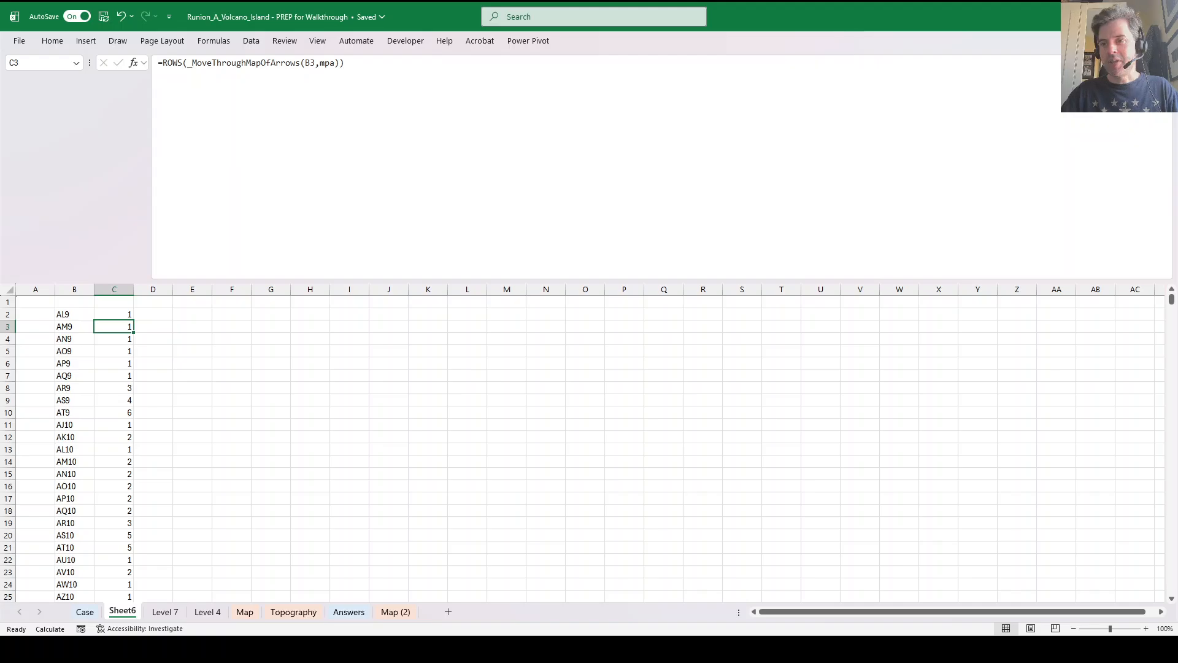
# Collapse the expanded formula display and review the bonus questions on the Case sheet, the Answers sheet and the Map (2) sheet.
pyautogui.click(1166, 62)
pyautogui.click(85, 612)
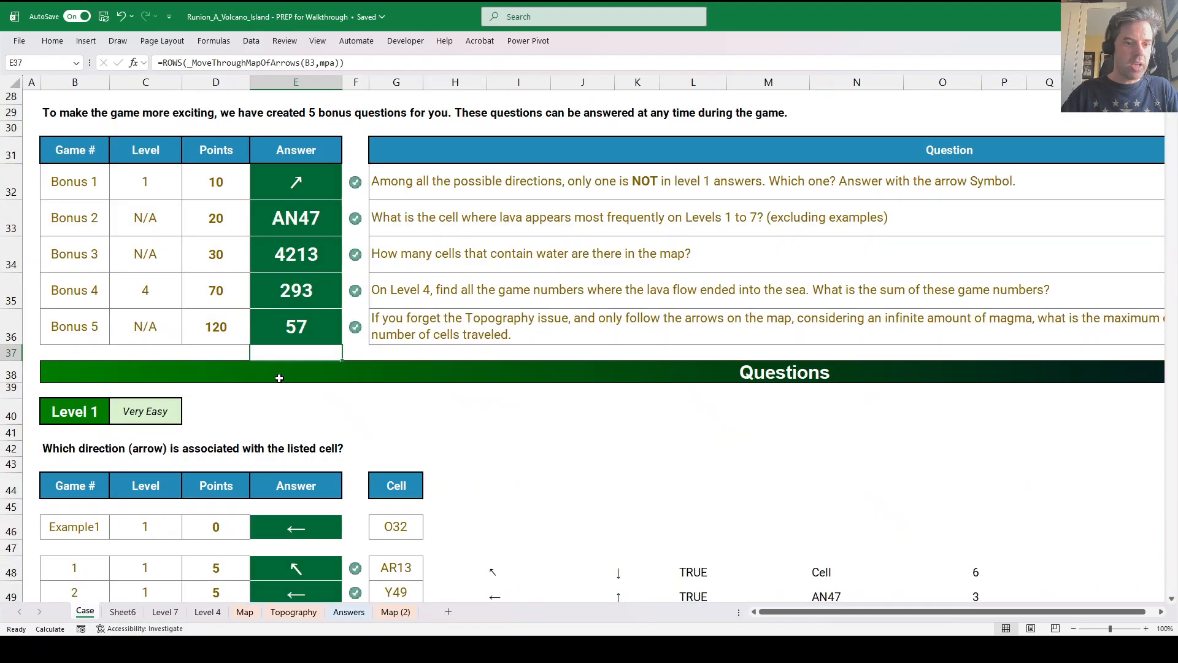
pyautogui.scroll(6, 428, 384)
pyautogui.scroll(-12, 427, 384)
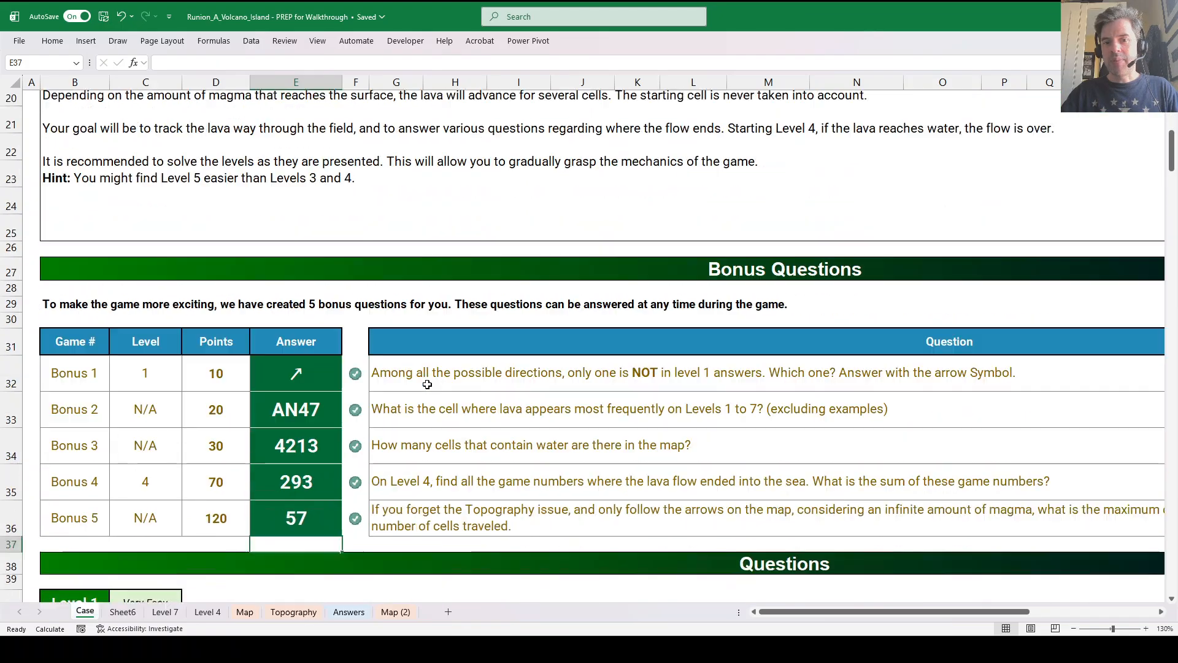
pyautogui.scroll(4, 428, 384)
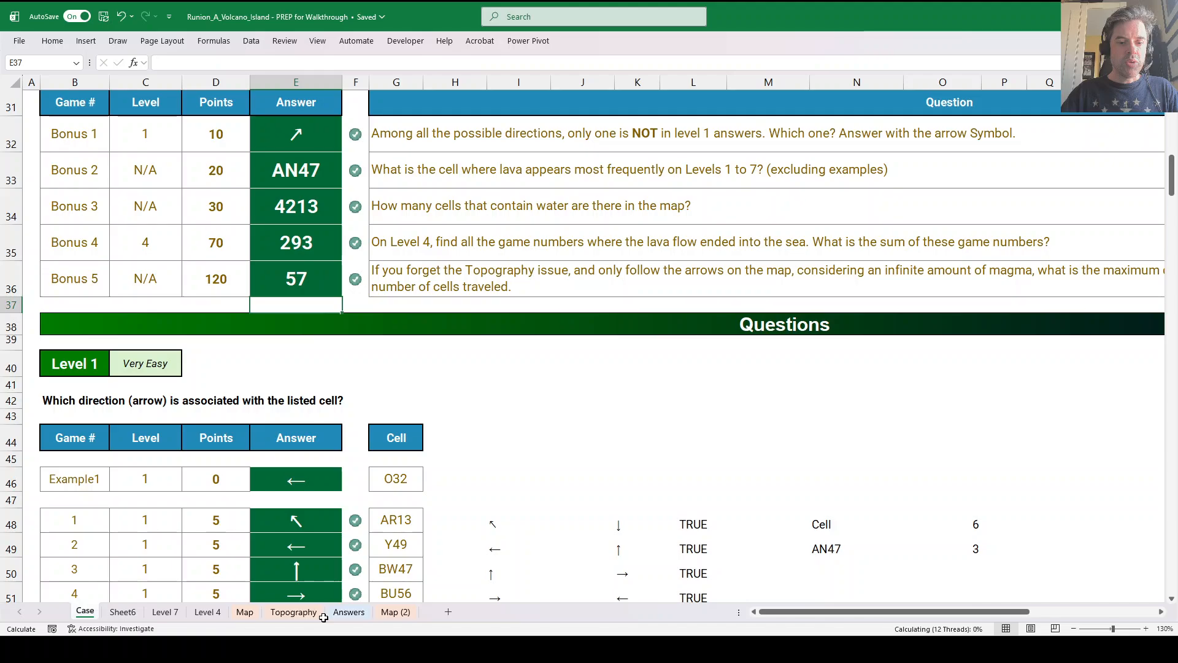
pyautogui.click(345, 611)
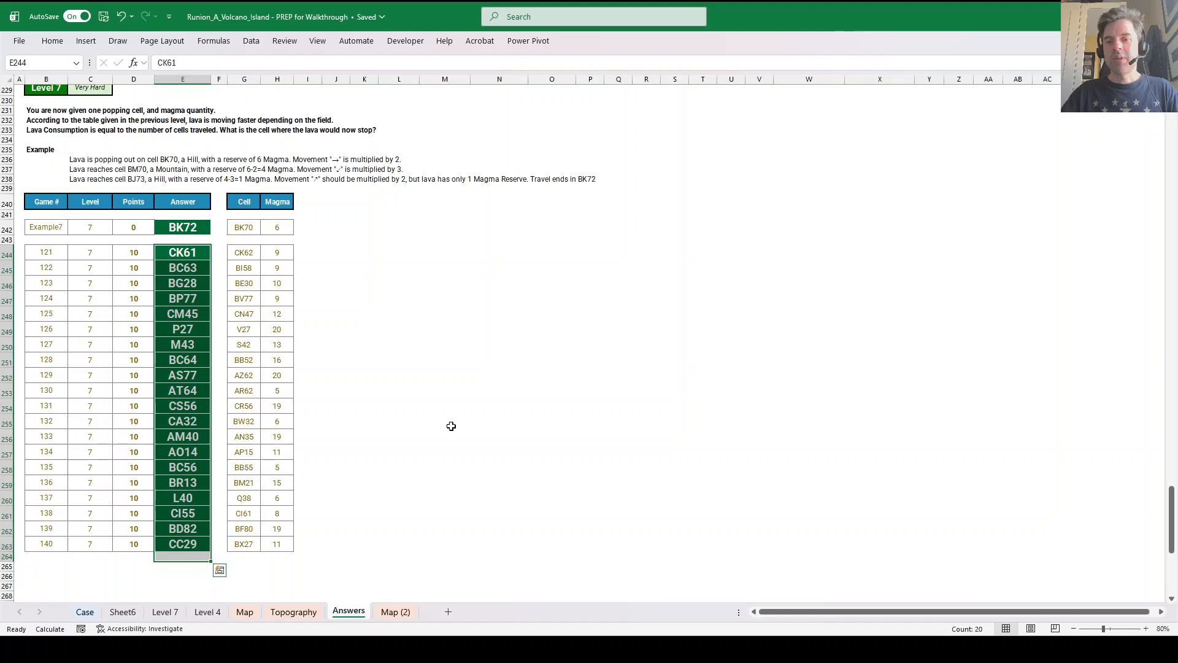
pyautogui.click(393, 612)
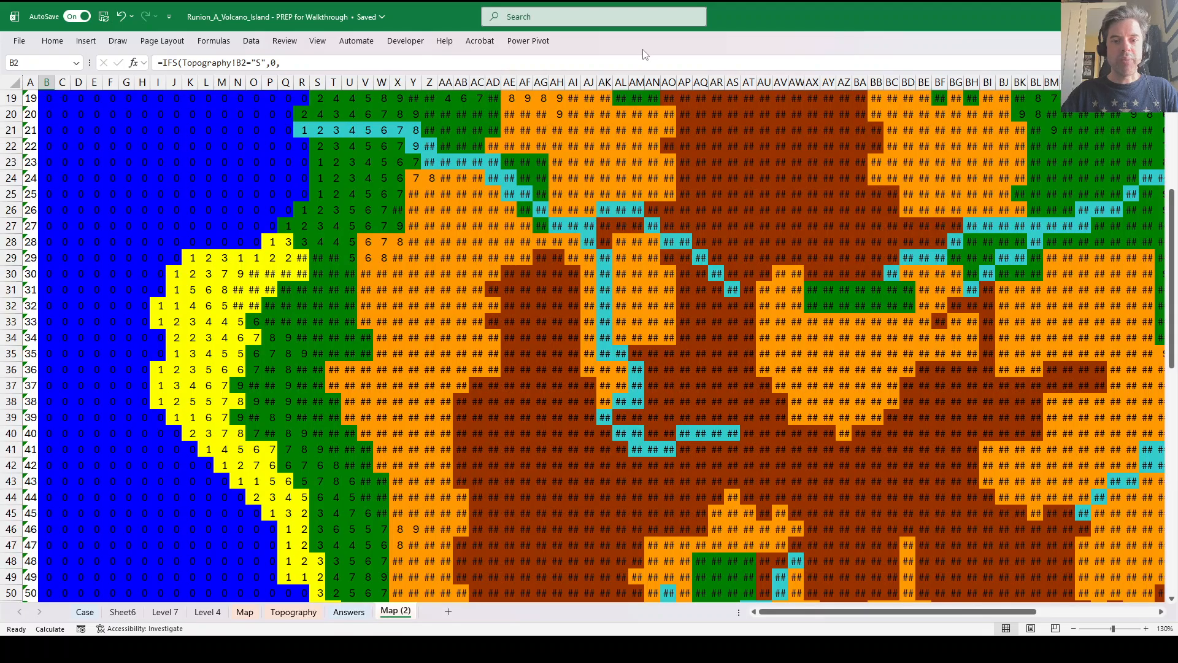